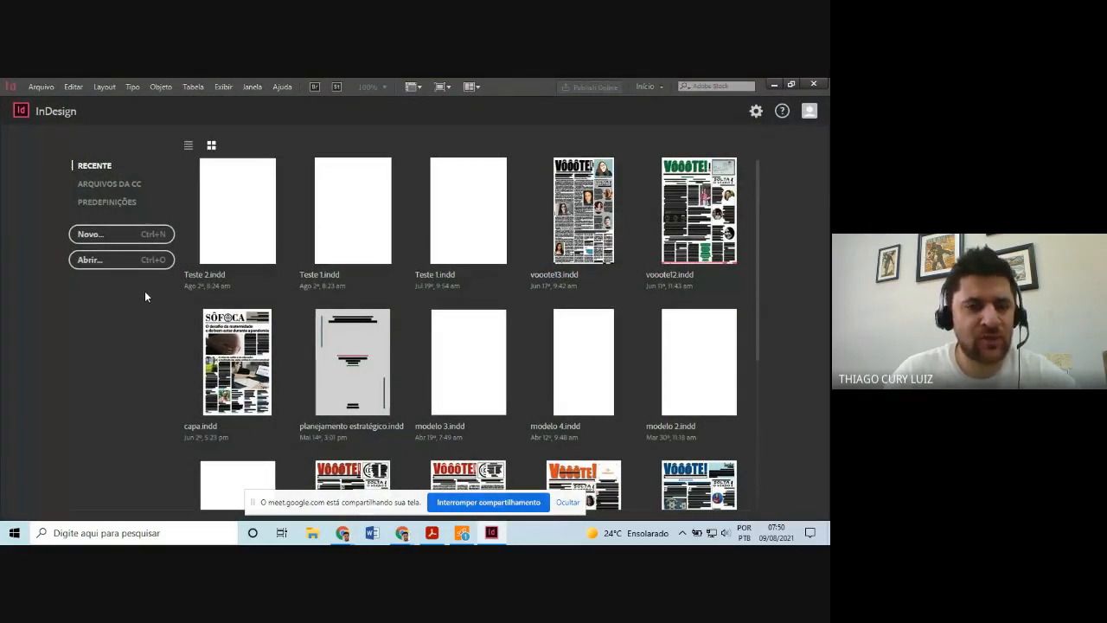
# Start a new document and choose the Tablóide page size
pyautogui.click(106, 246)
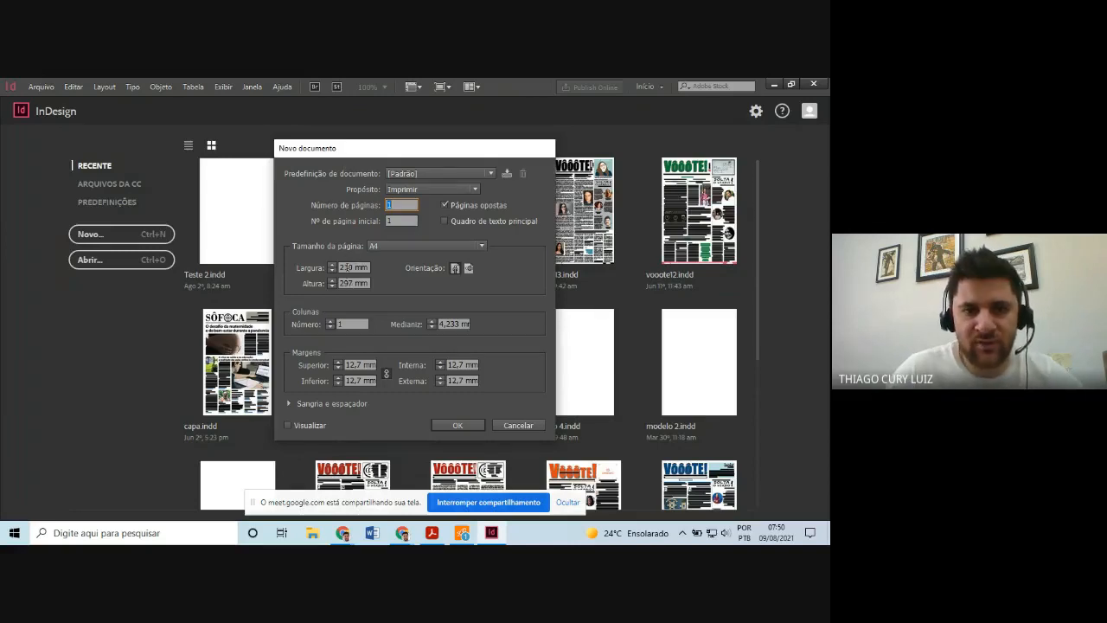
pyautogui.click(404, 246)
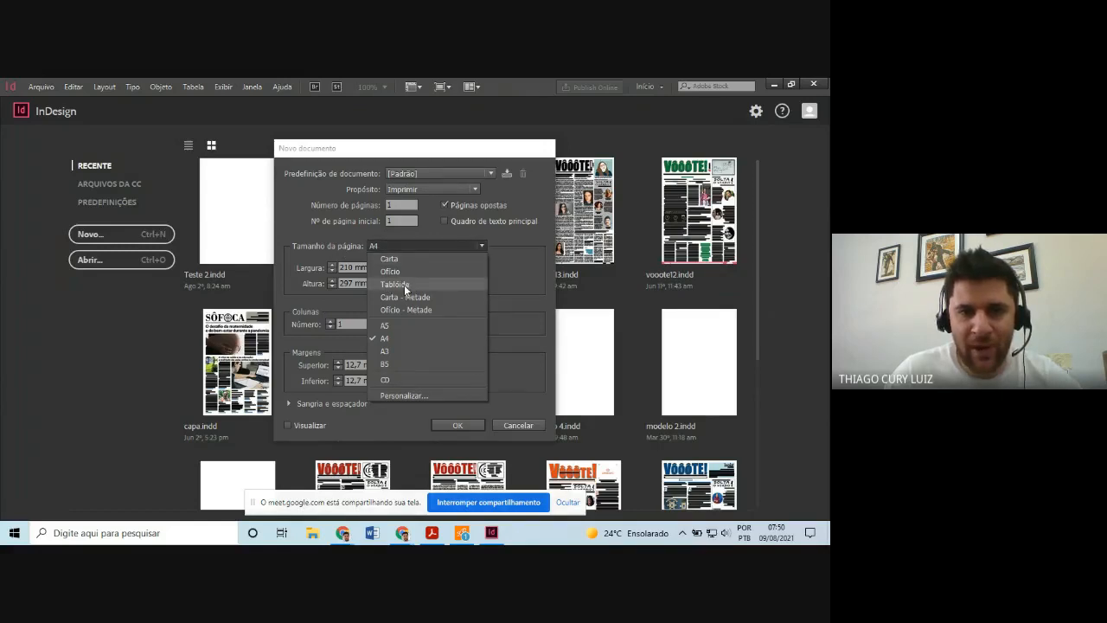
pyautogui.click(404, 284)
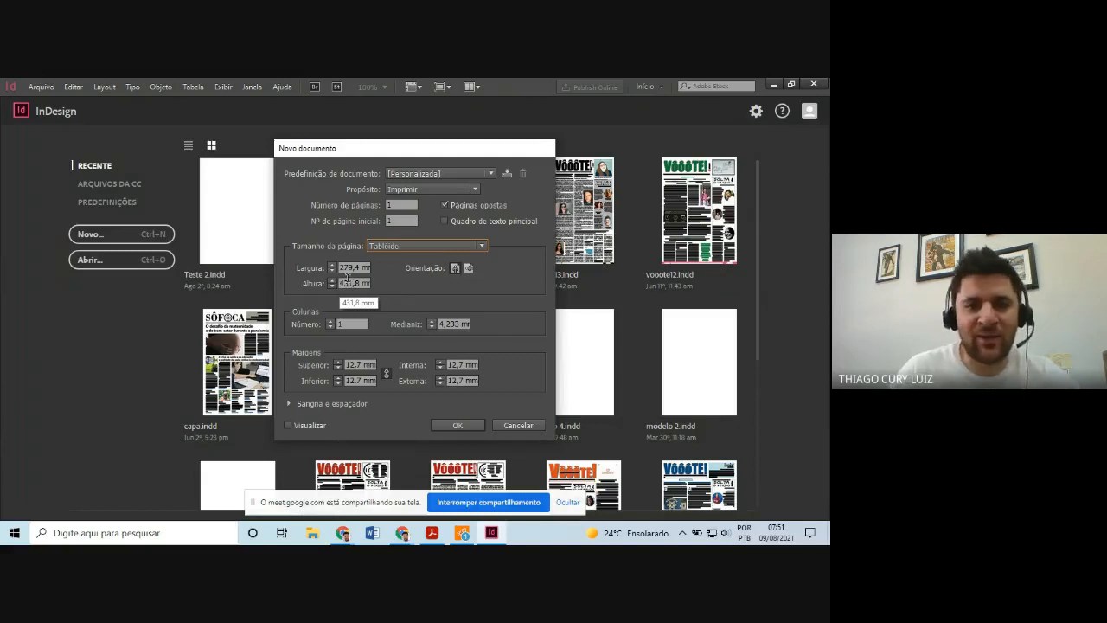
# Set the new document's page height to 370 mm and its width to 280 mm
pyautogui.click(342, 283)
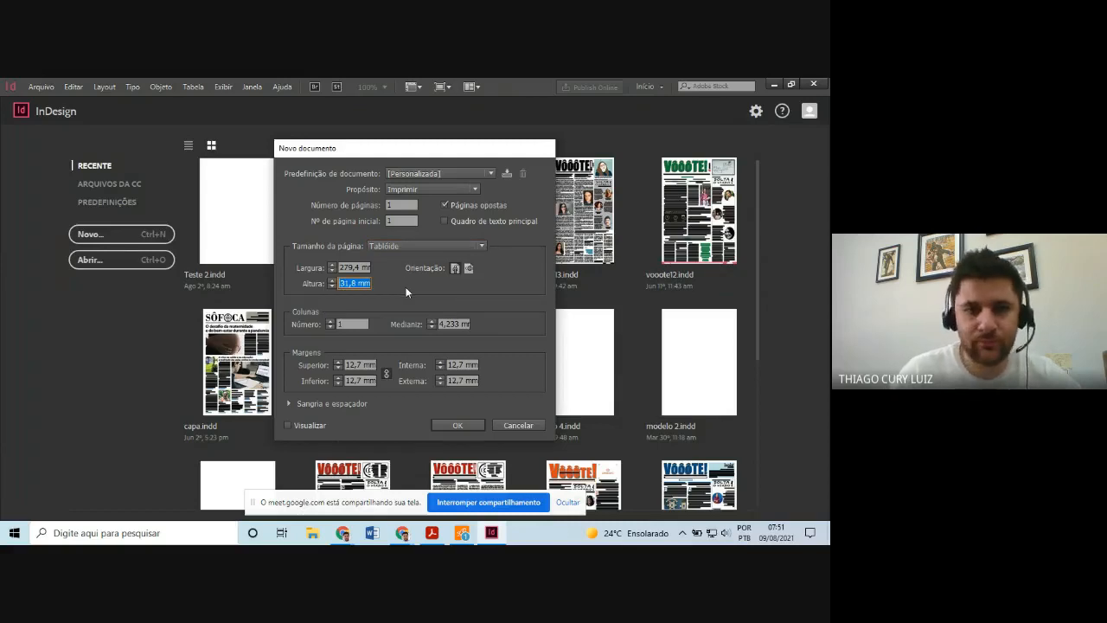
pyautogui.write('370')
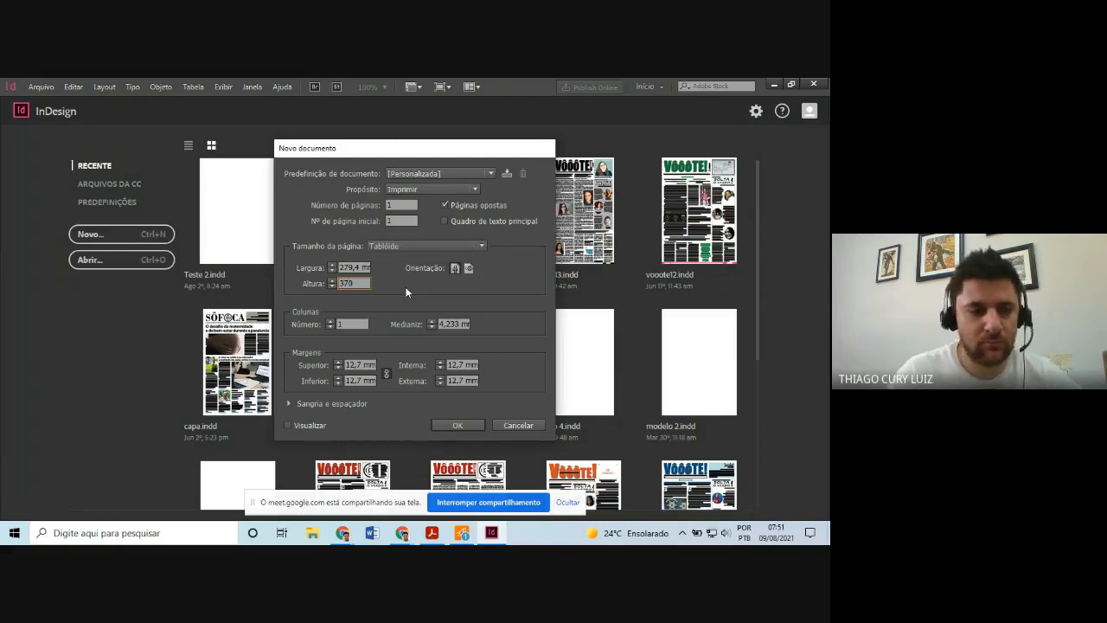
pyautogui.press('Tab')
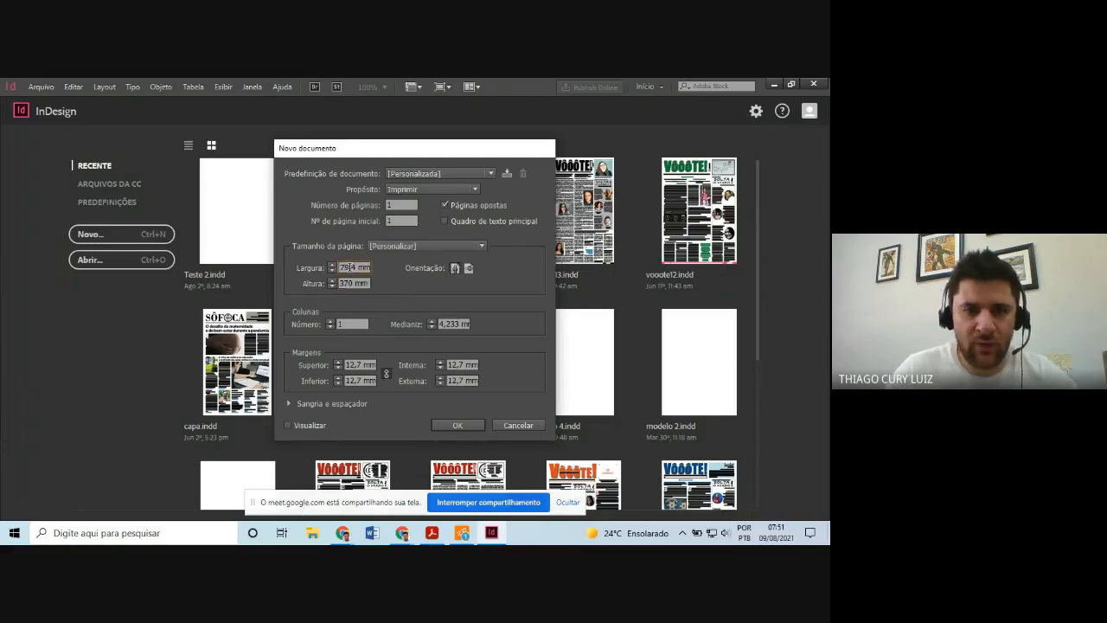
pyautogui.tripleClick(351, 268)
pyautogui.write('280')
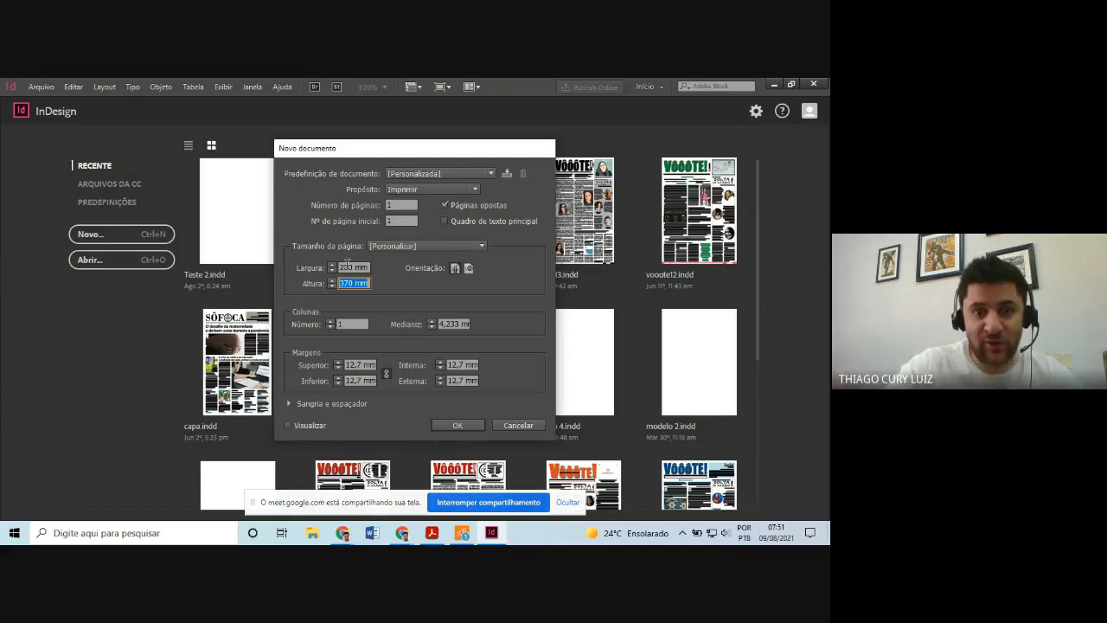
# Try a larger page size for the new document, 320 mm wide and 560 mm high
pyautogui.click(347, 265)
pyautogui.doubleClick(348, 267)
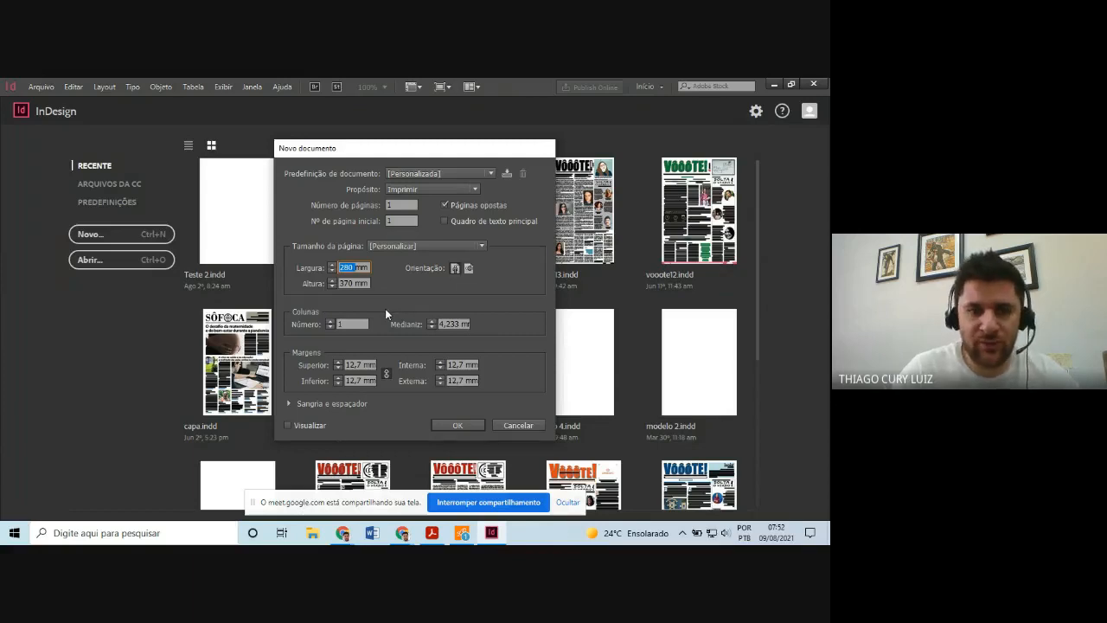
pyautogui.write('320')
pyautogui.press('Tab')
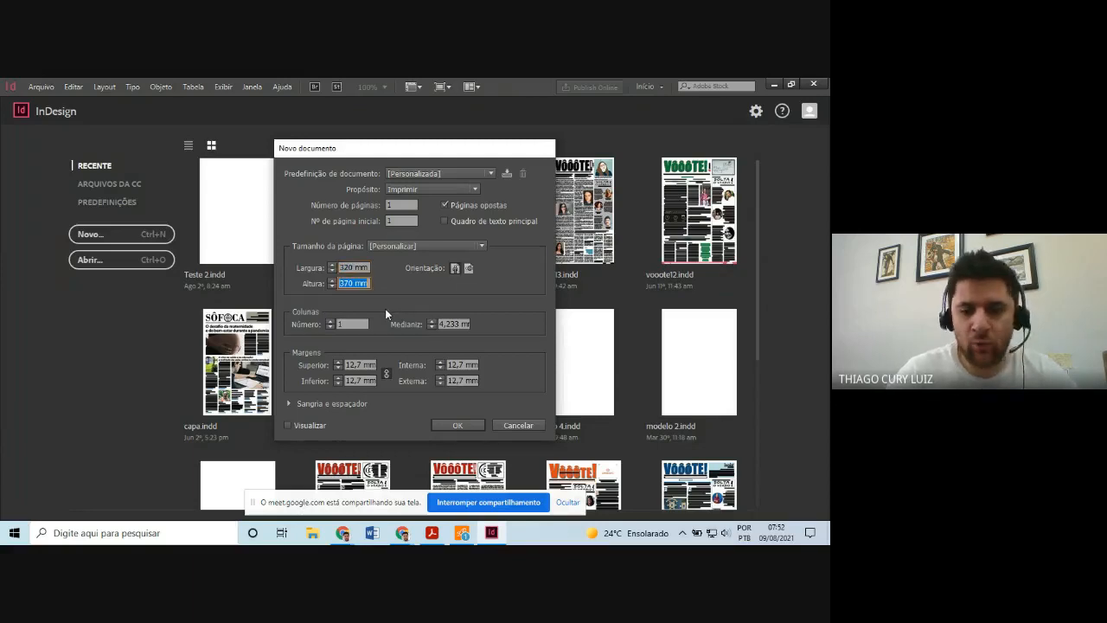
pyautogui.write('560')
pyautogui.press('Tab')
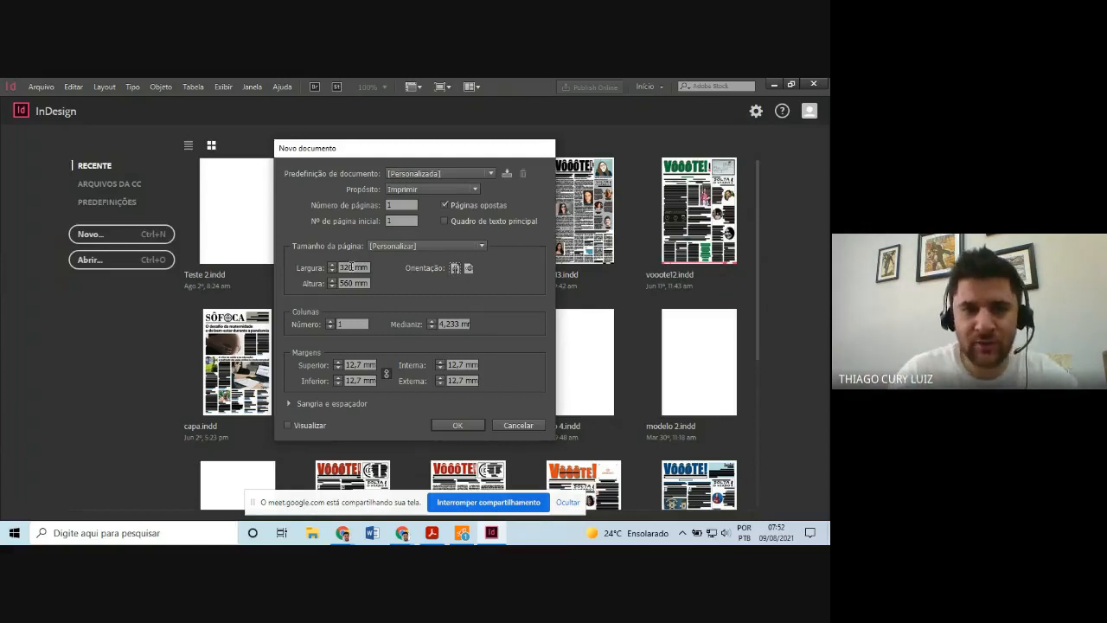
# Restore the page size to 280 mm wide and 370 mm high
pyautogui.doubleClick(353, 268)
pyautogui.write('2')
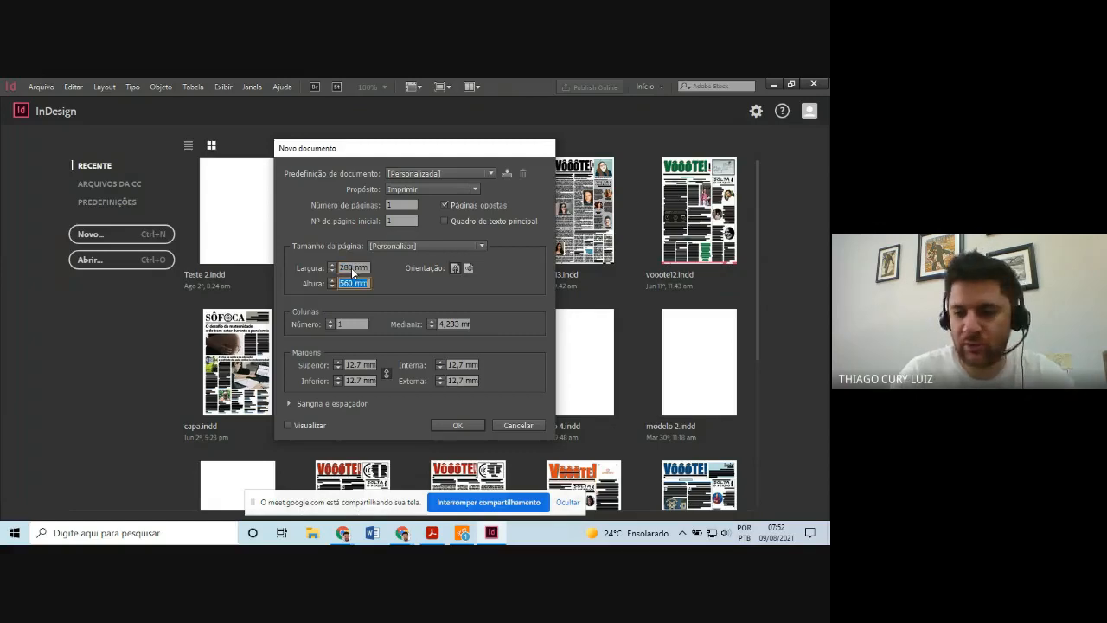
pyautogui.press('Tab')
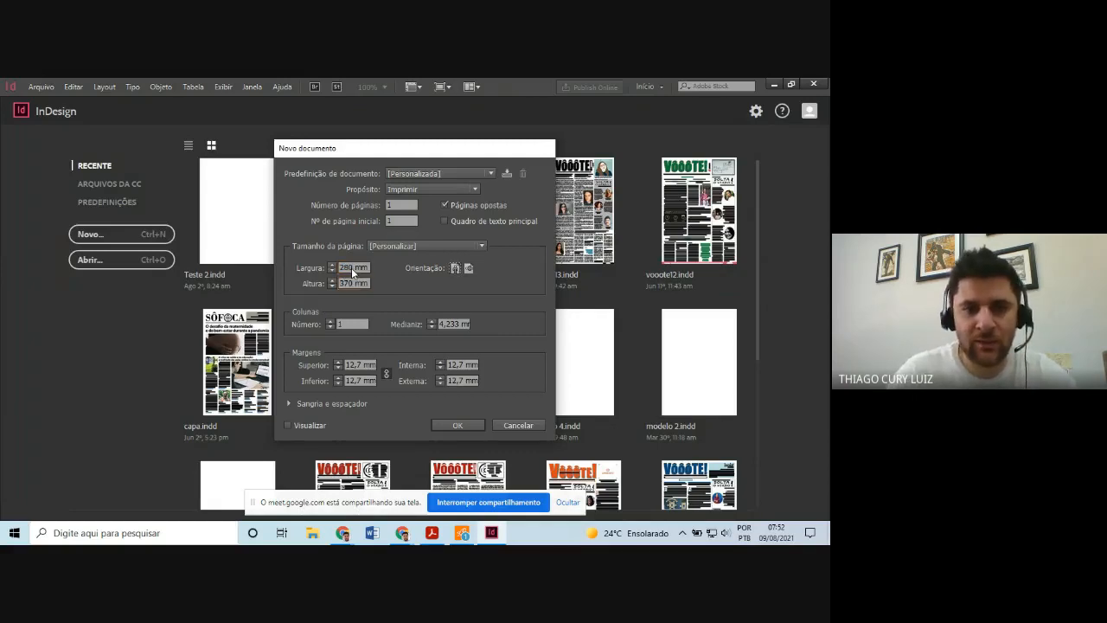
# Set the column gutter to 5 mm and all four page margins to 10 mm
pyautogui.click(430, 321)
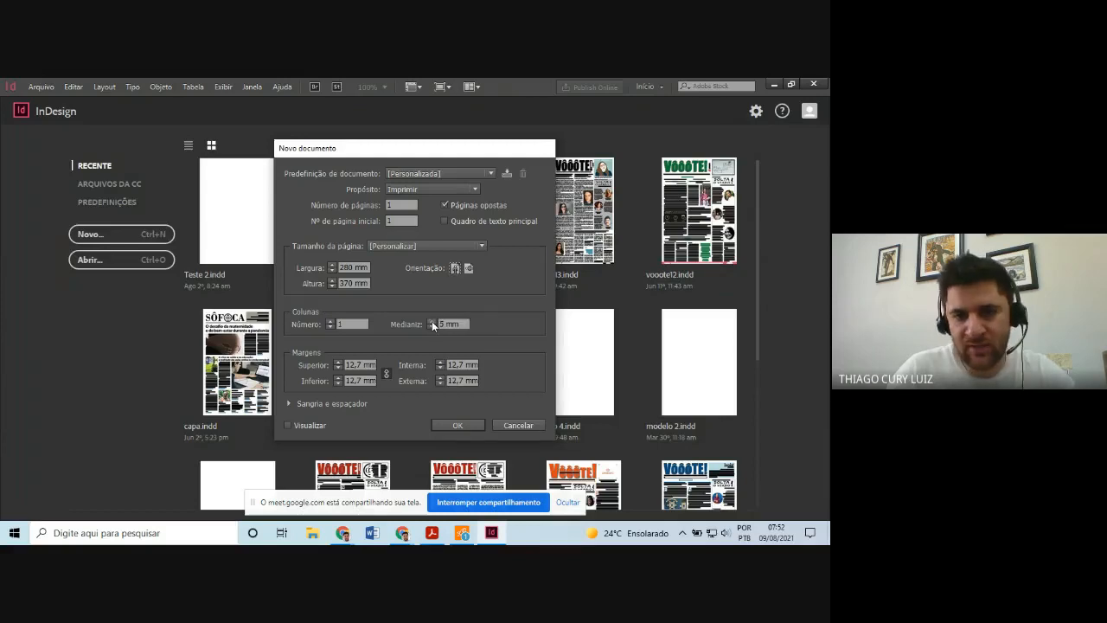
pyautogui.click(338, 368)
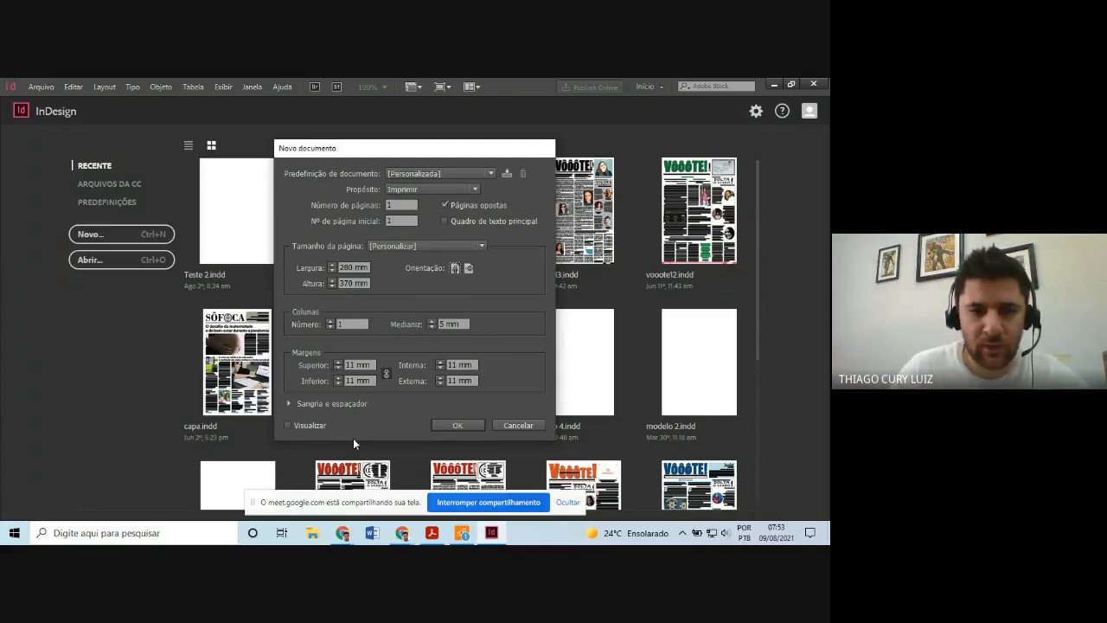
pyautogui.click(337, 368)
pyautogui.click(338, 368)
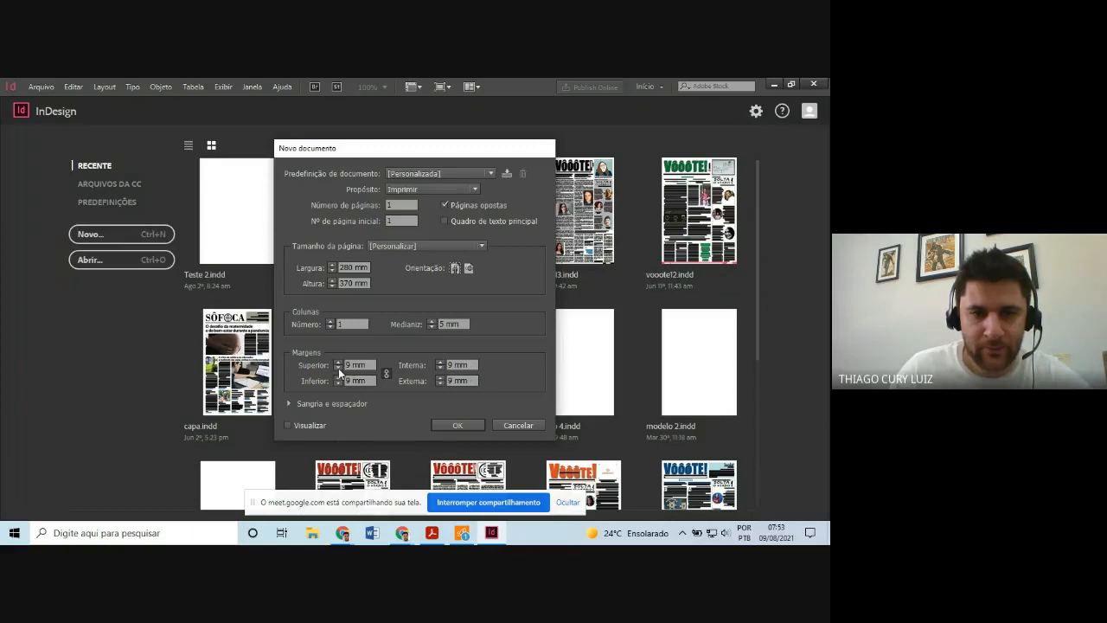
pyautogui.click(337, 363)
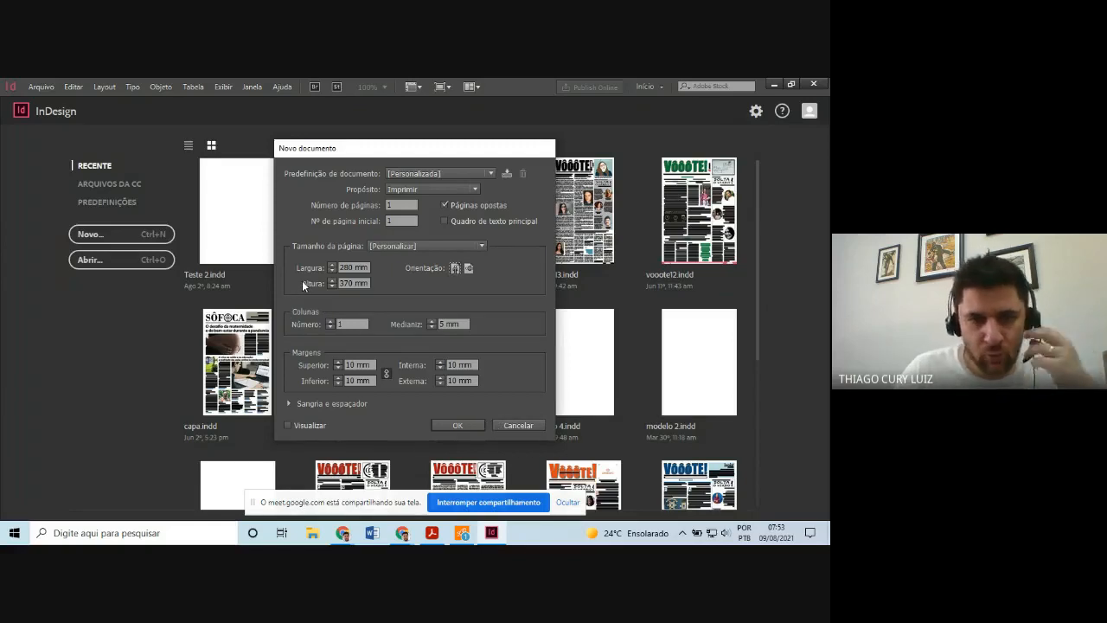
# Set the number of columns to 5, consulting the scanned newspaper PDF in Acrobat Reader, and create the document
pyautogui.doubleClick(341, 323)
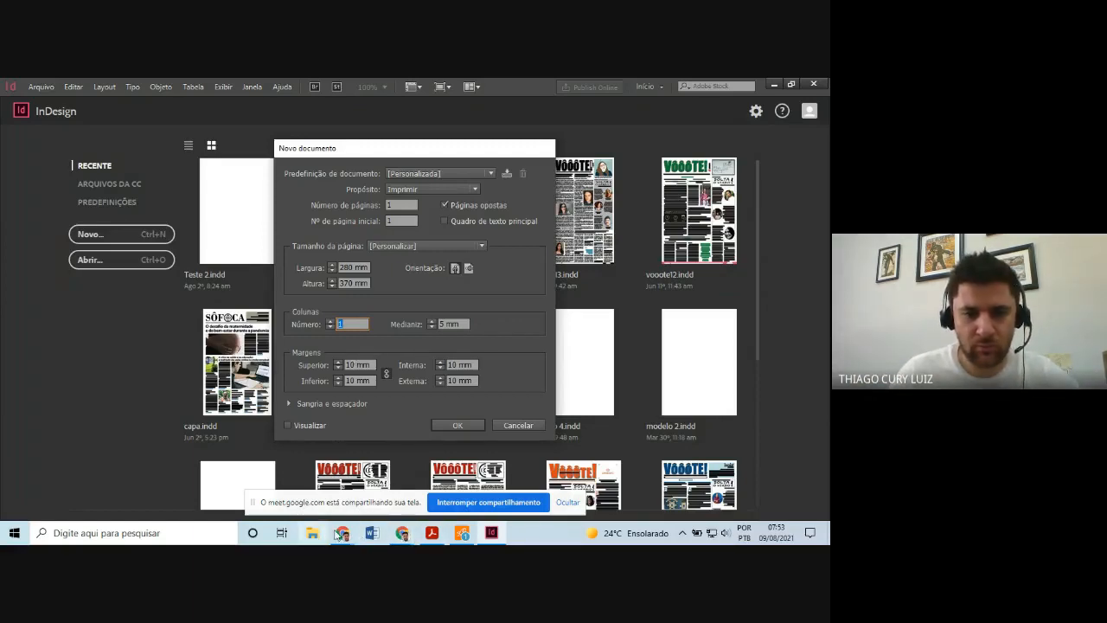
pyautogui.click(432, 538)
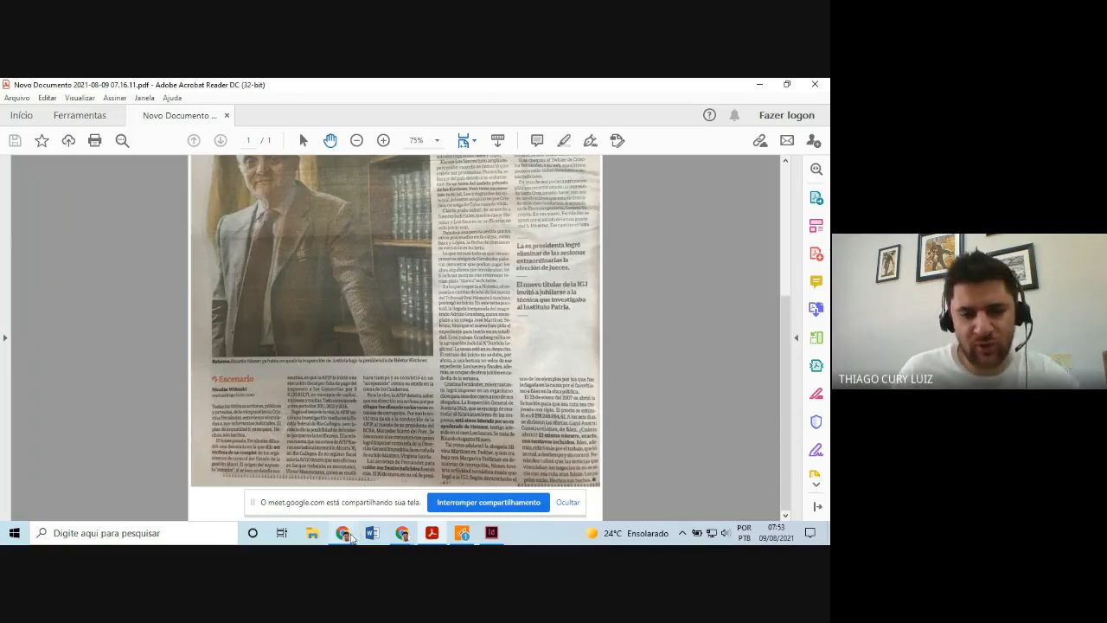
pyautogui.click(492, 532)
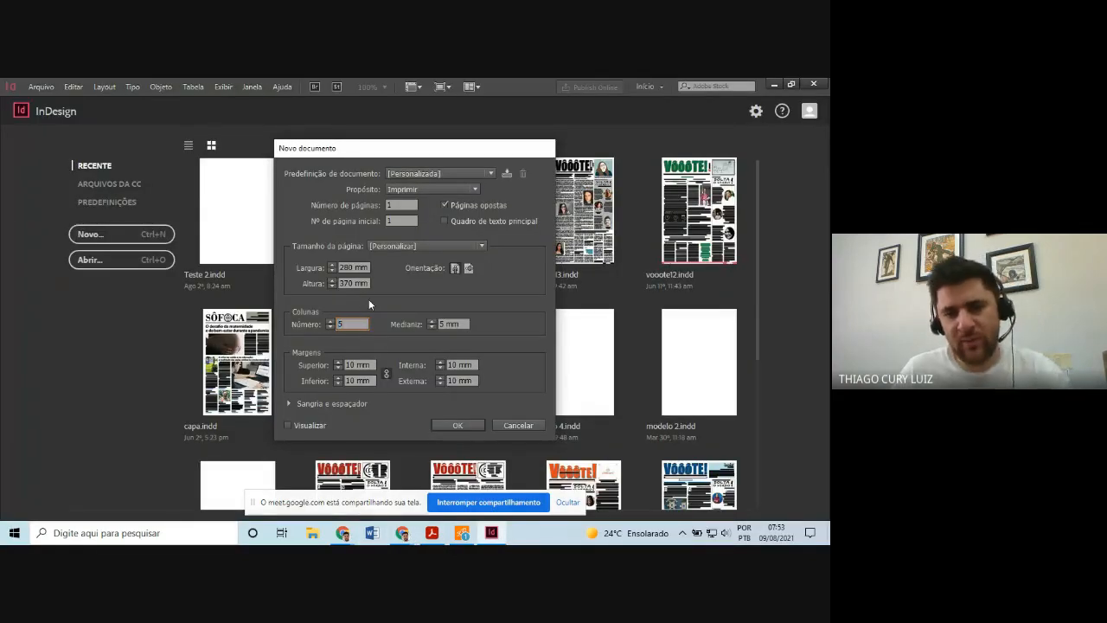
pyautogui.click(480, 425)
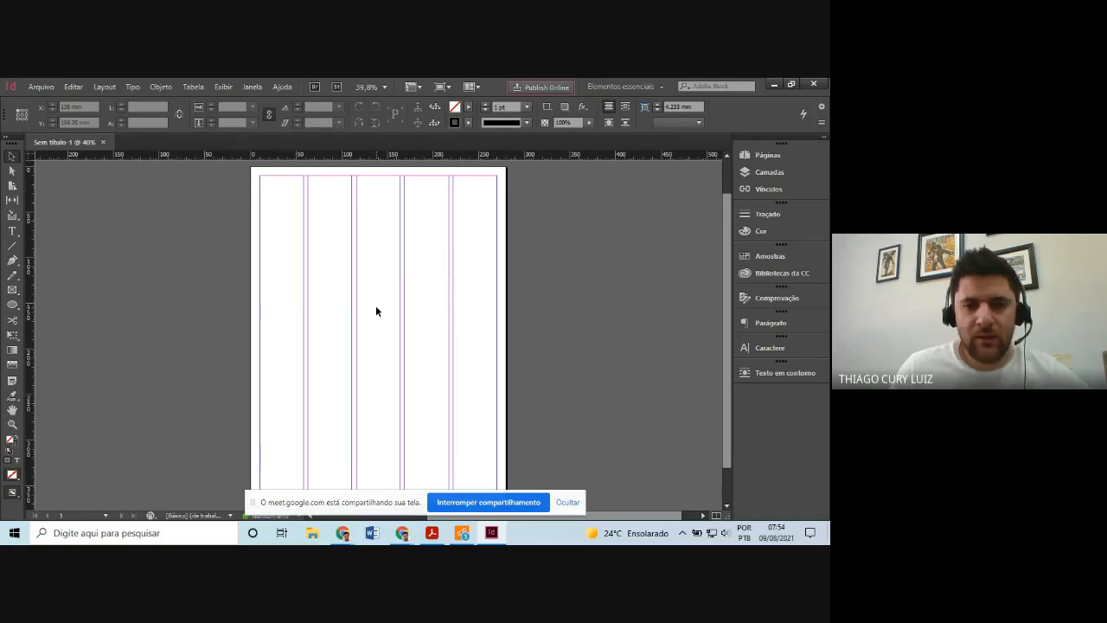
pyautogui.scroll(-1, 484, 339)
pyautogui.scroll(2, 484, 339)
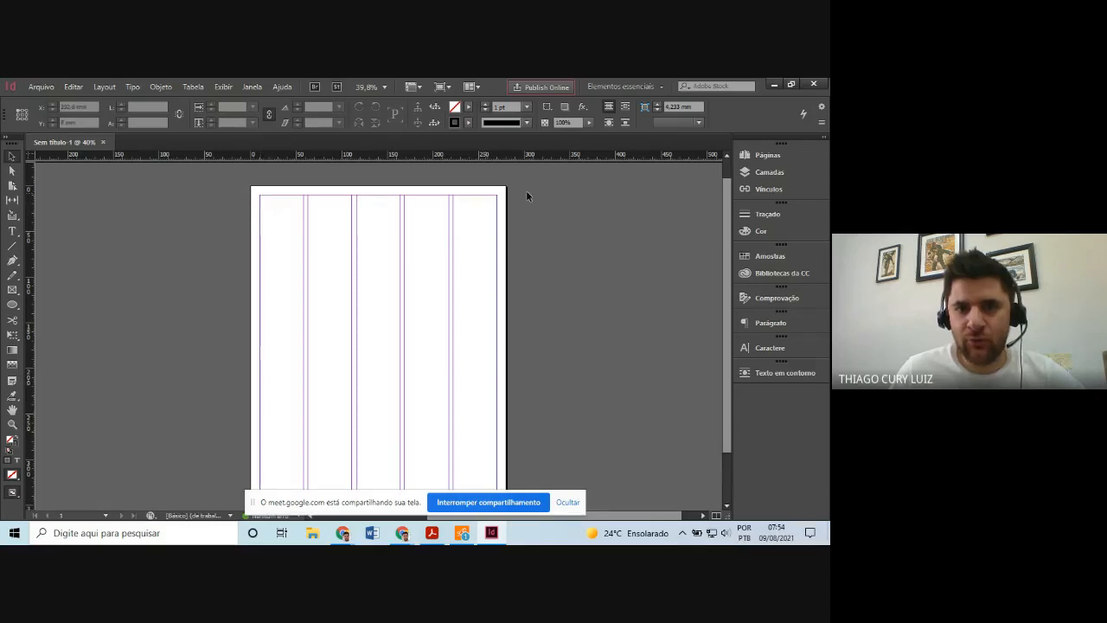
pyautogui.scroll(-2, 348, 168)
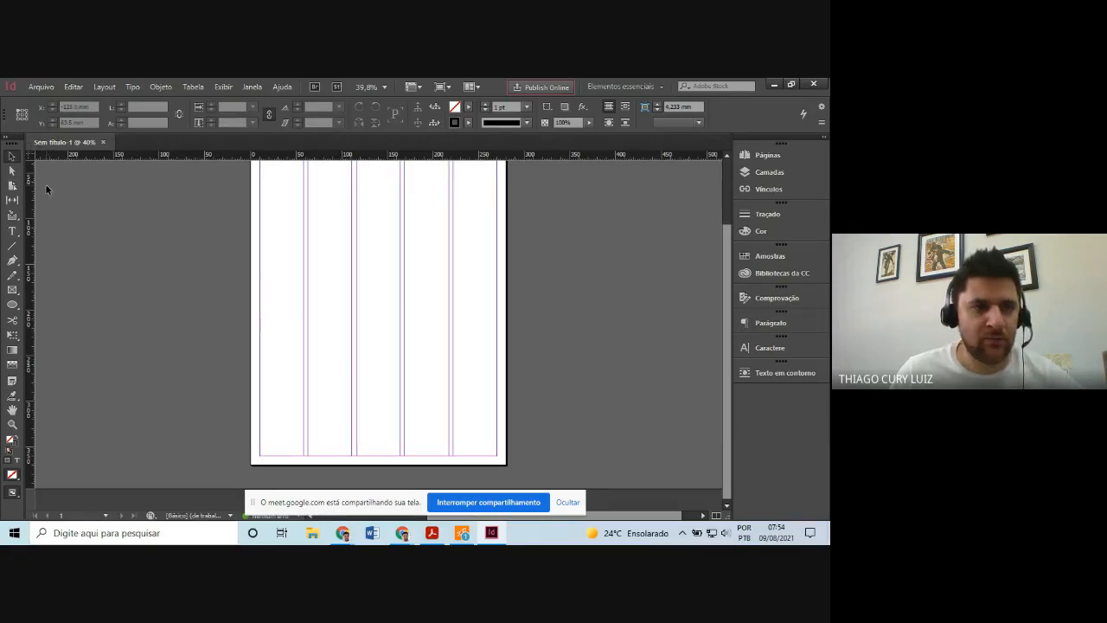
pyautogui.scroll(1, 538, 267)
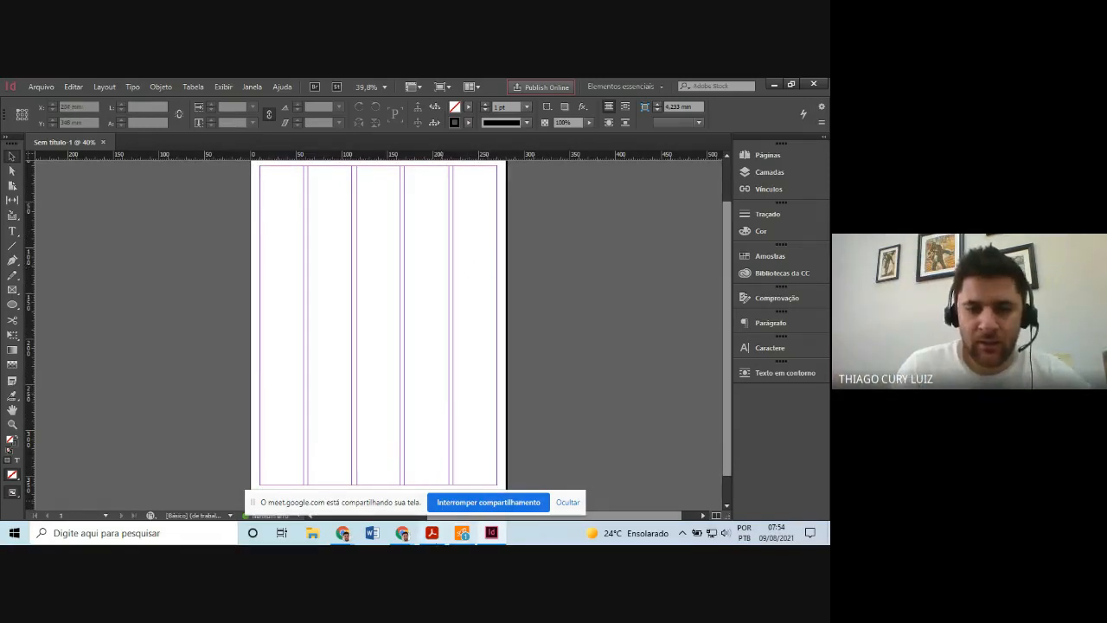
# Switch to Acrobat Reader and examine the scanned newspaper page's headline, photo, caption and column layout
pyautogui.click(432, 533)
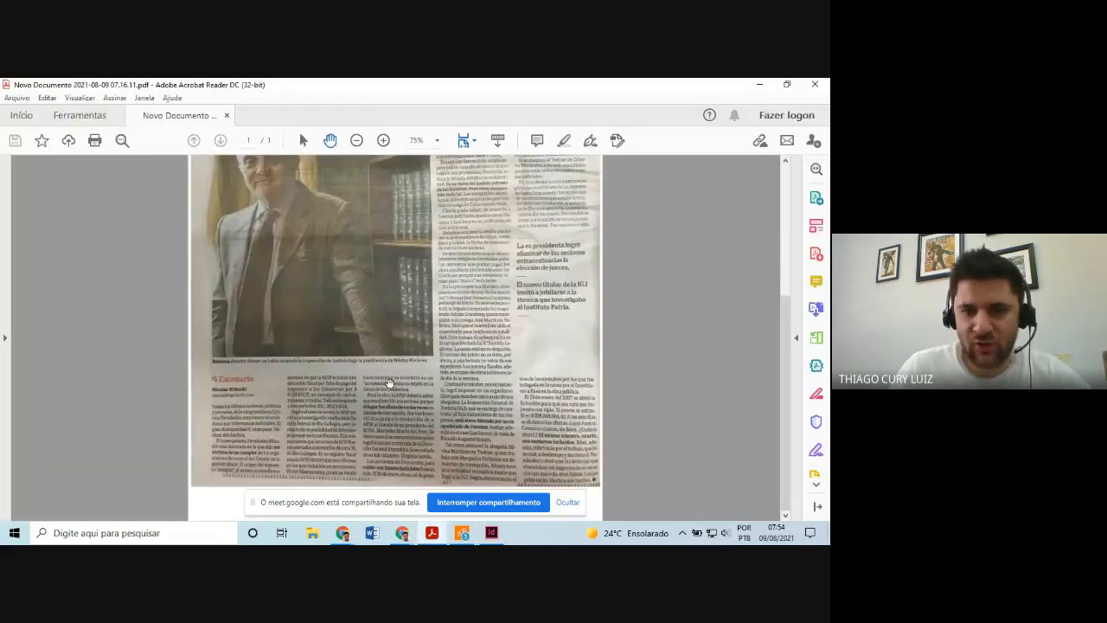
pyautogui.scroll(4, 388, 384)
pyautogui.scroll(-1, 389, 387)
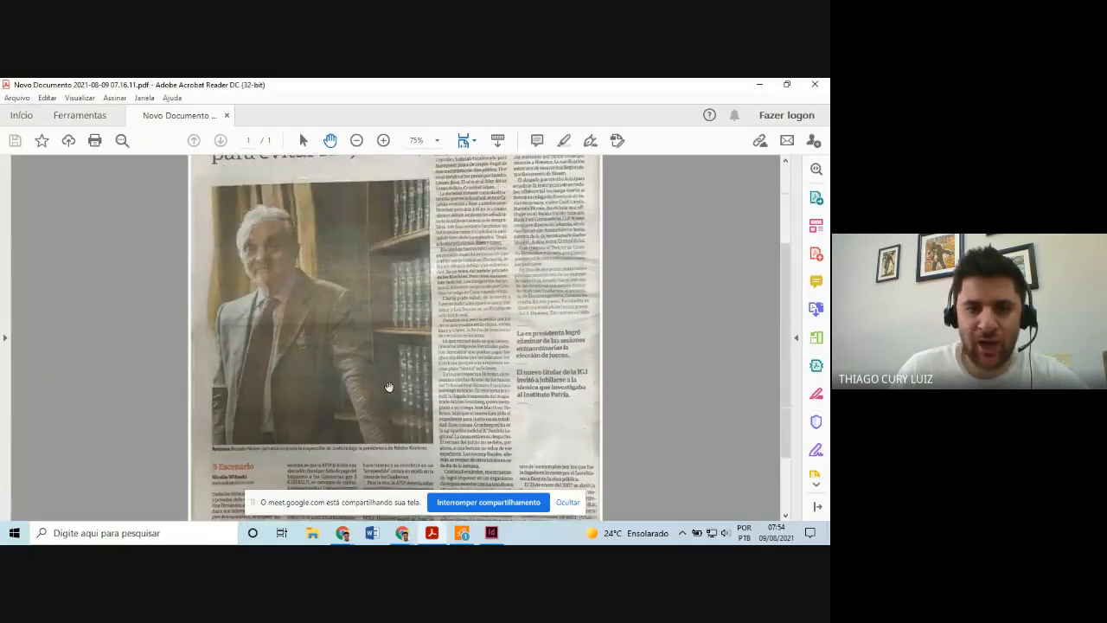
pyautogui.scroll(-2, 388, 386)
pyautogui.scroll(1, 225, 419)
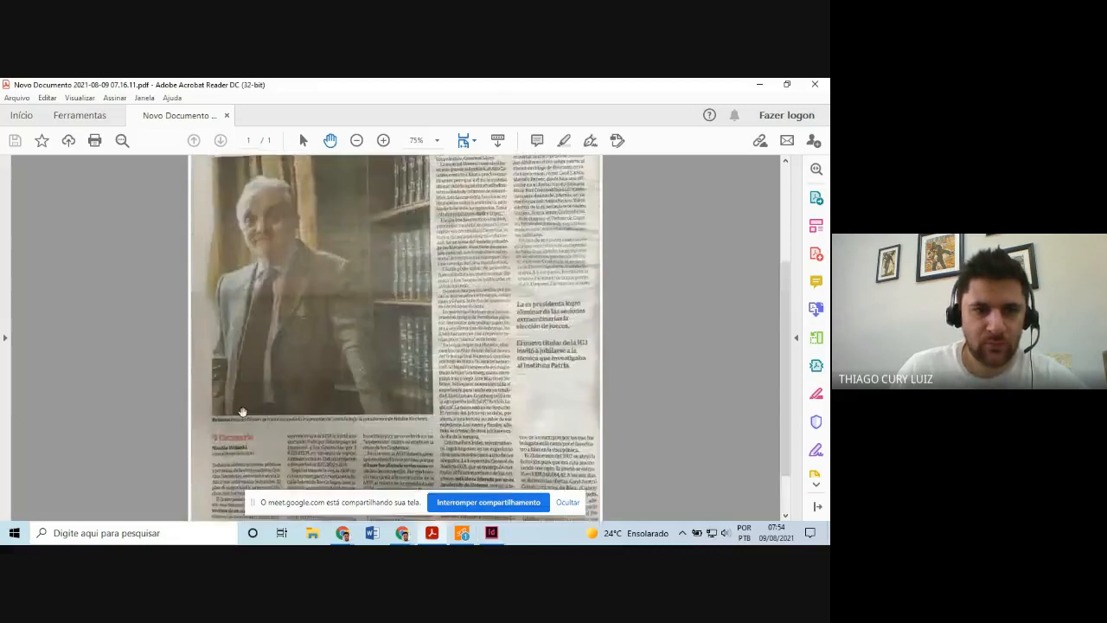
pyautogui.scroll(3, 242, 411)
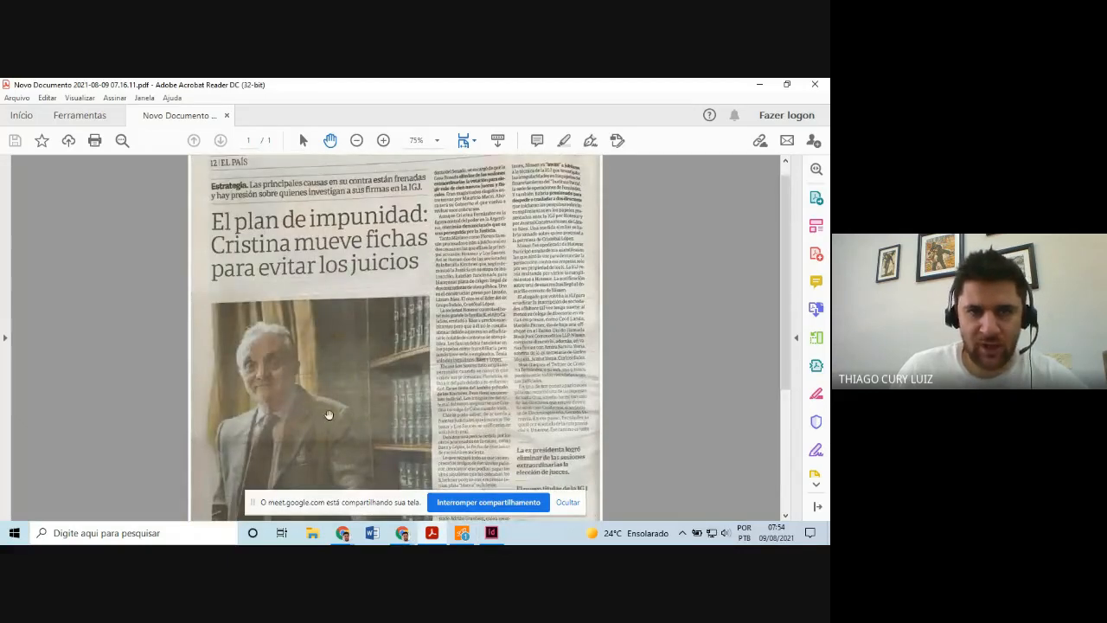
pyautogui.scroll(-4, 324, 411)
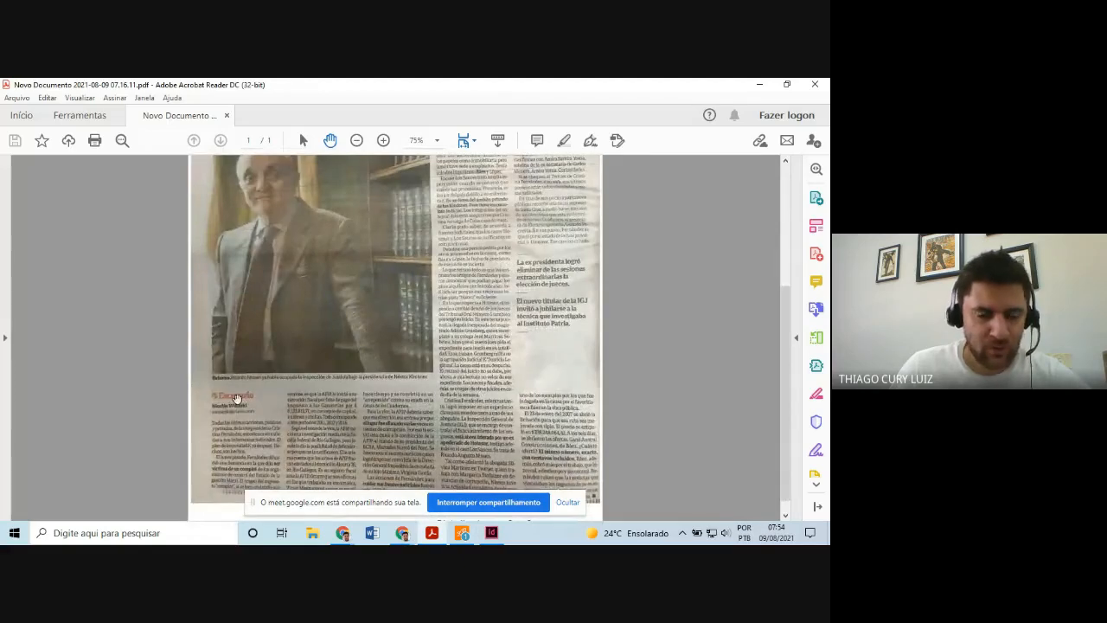
pyautogui.scroll(3, 243, 407)
pyautogui.scroll(-1, 229, 468)
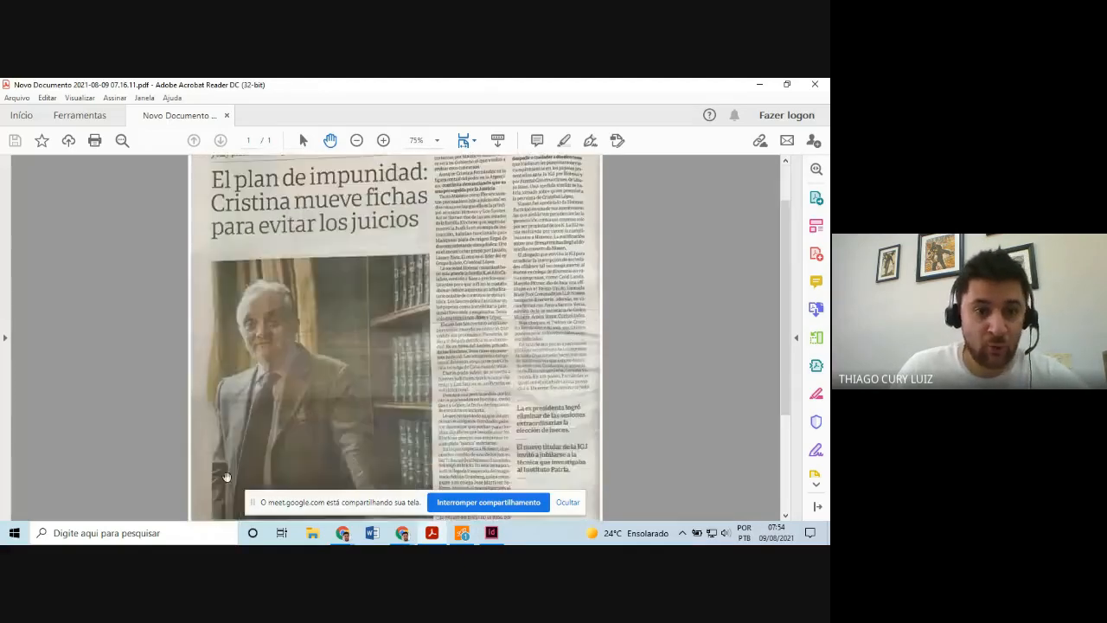
pyautogui.scroll(-3, 226, 477)
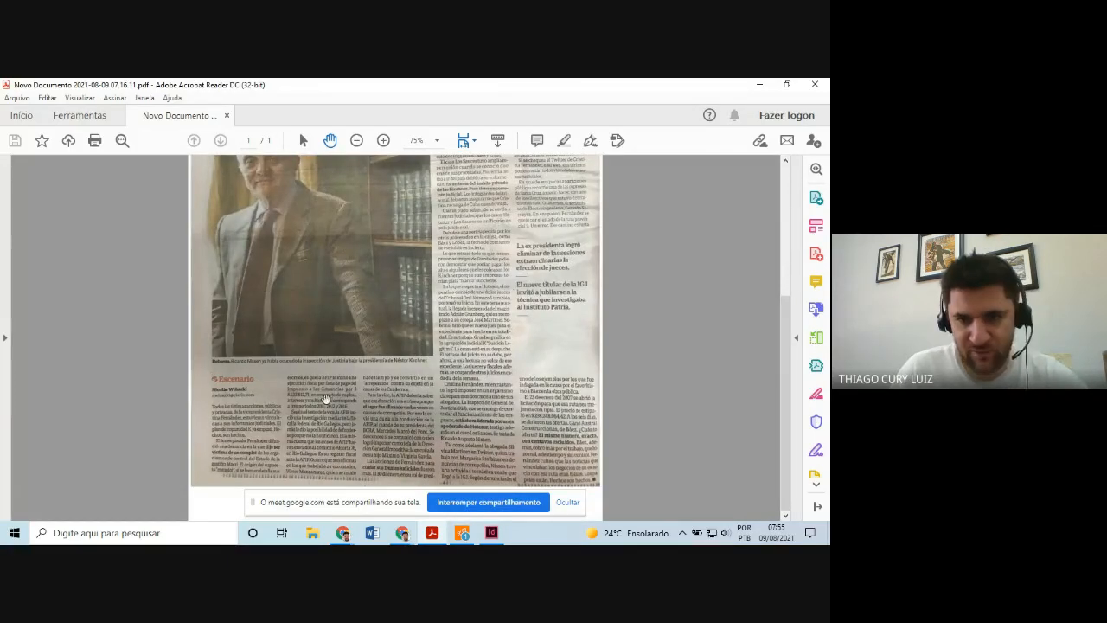
pyautogui.scroll(3, 326, 400)
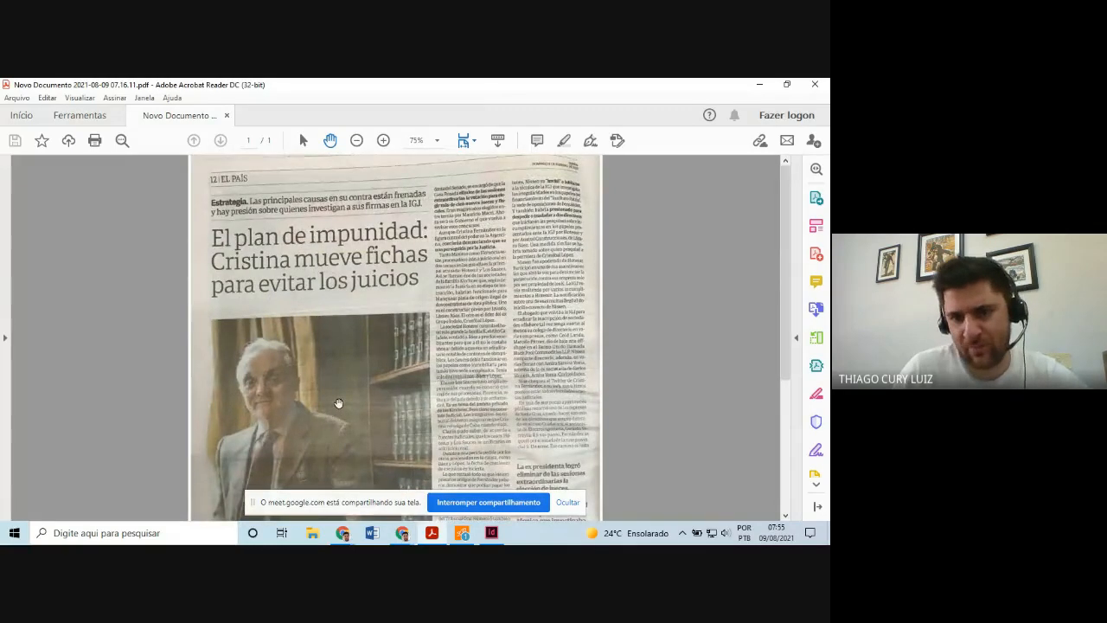
pyautogui.scroll(-4, 339, 403)
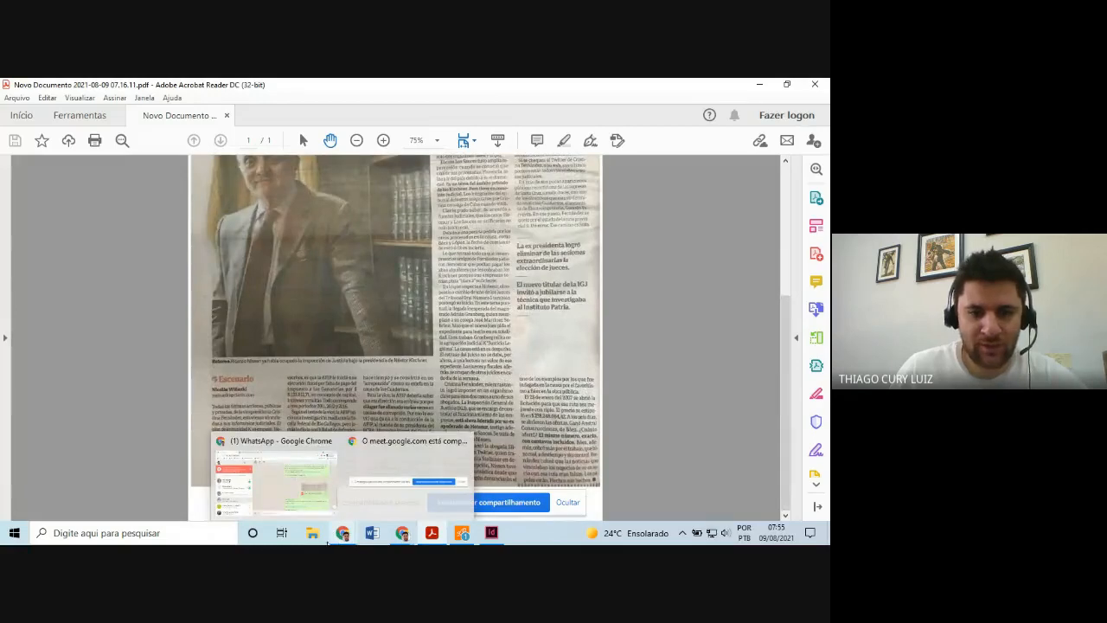
# Switch to File Explorer and go to the UFMT folder inside the personal folder on the TOSHIBA EXT (D:) drive
pyautogui.click(313, 540)
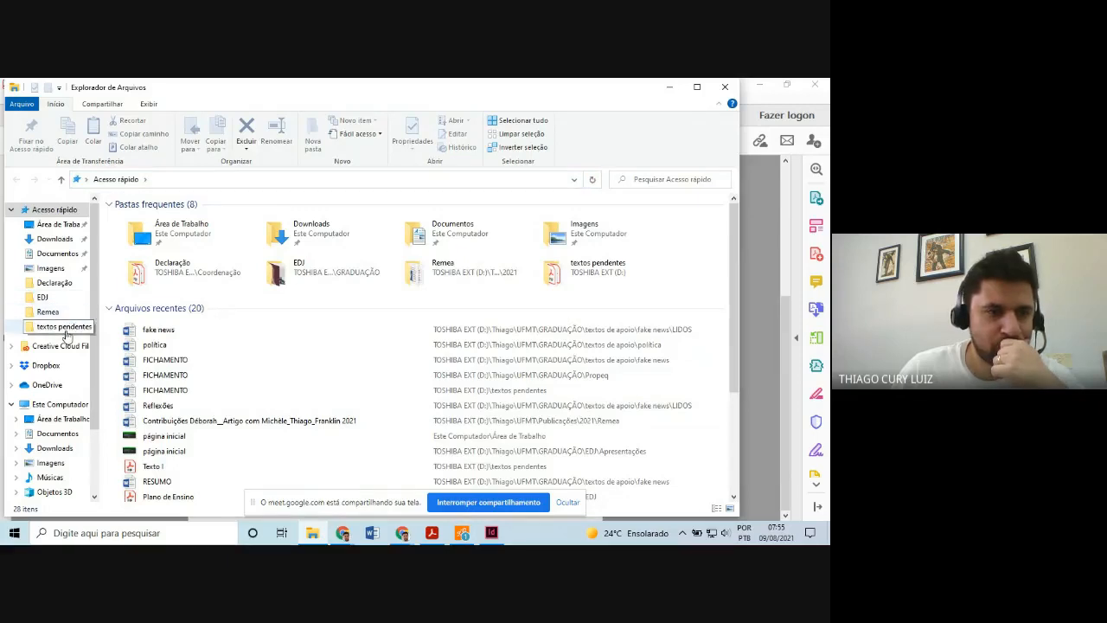
pyautogui.click(64, 329)
pyautogui.click(194, 179)
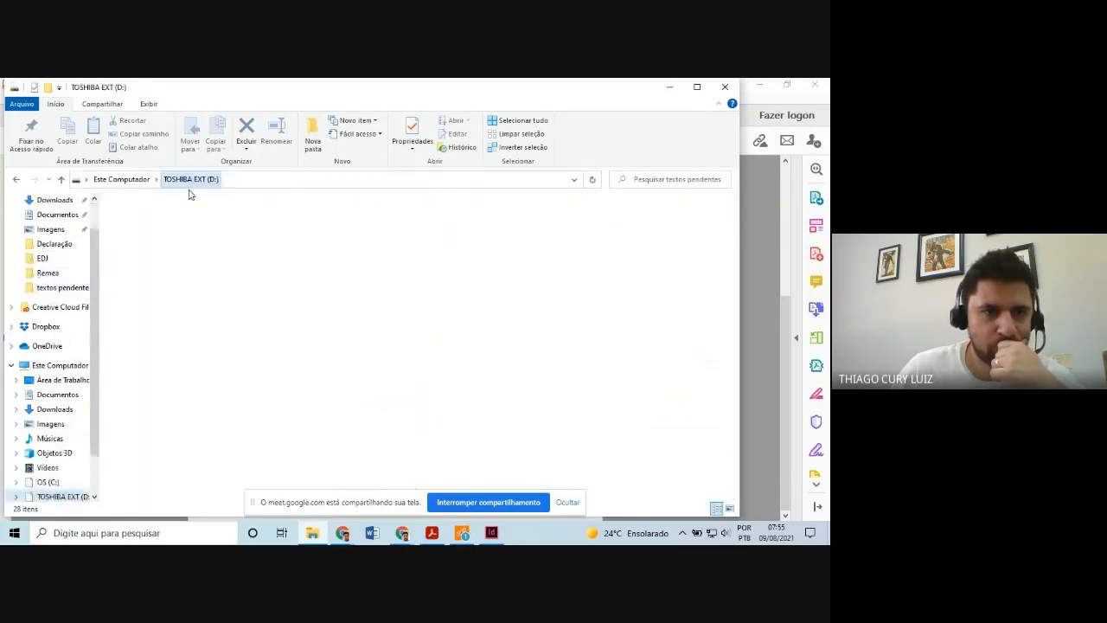
pyautogui.doubleClick(136, 307)
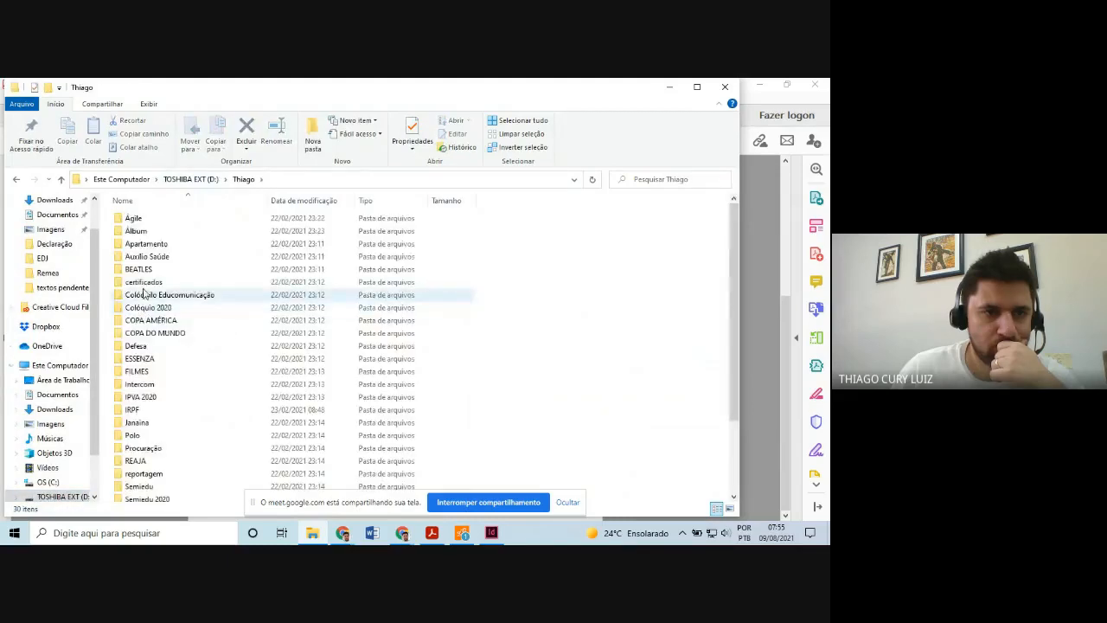
pyautogui.scroll(-2, 154, 255)
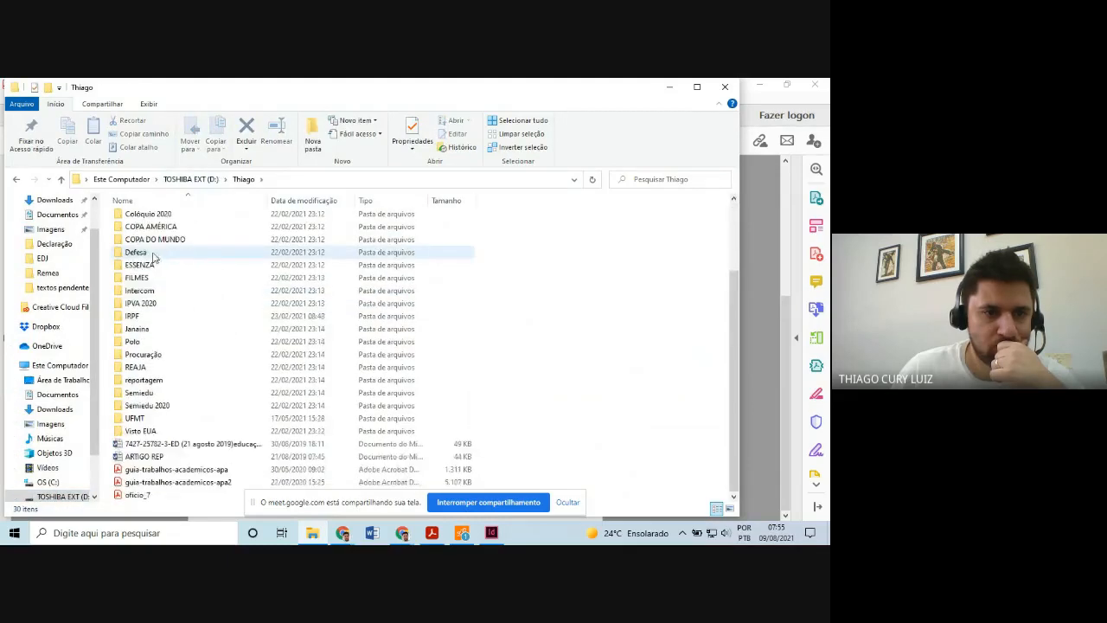
pyautogui.doubleClick(136, 418)
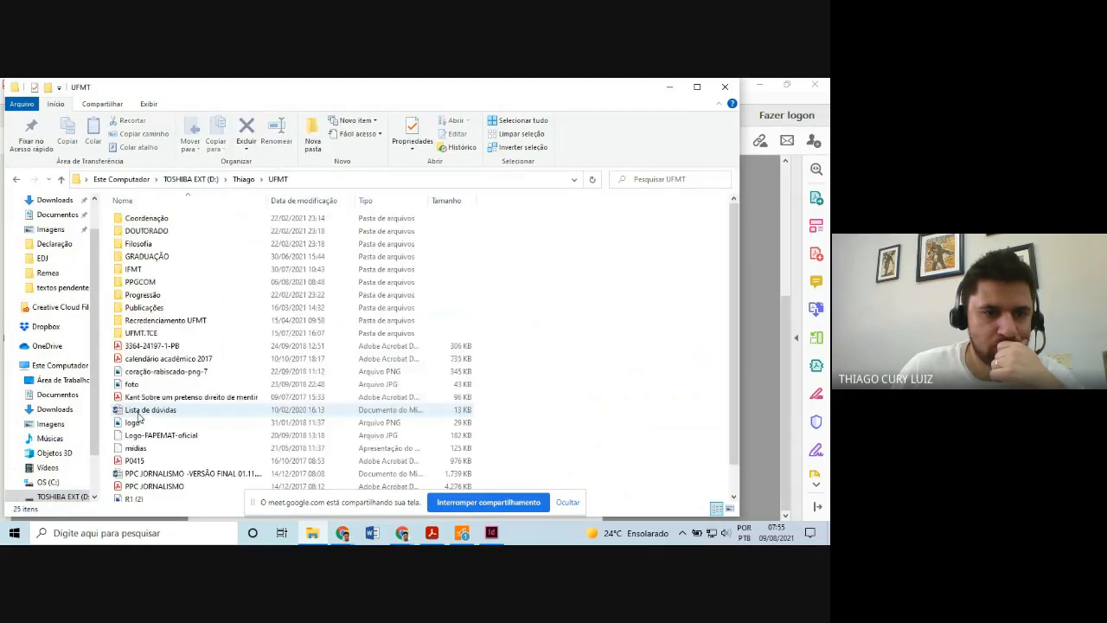
pyautogui.doubleClick(146, 256)
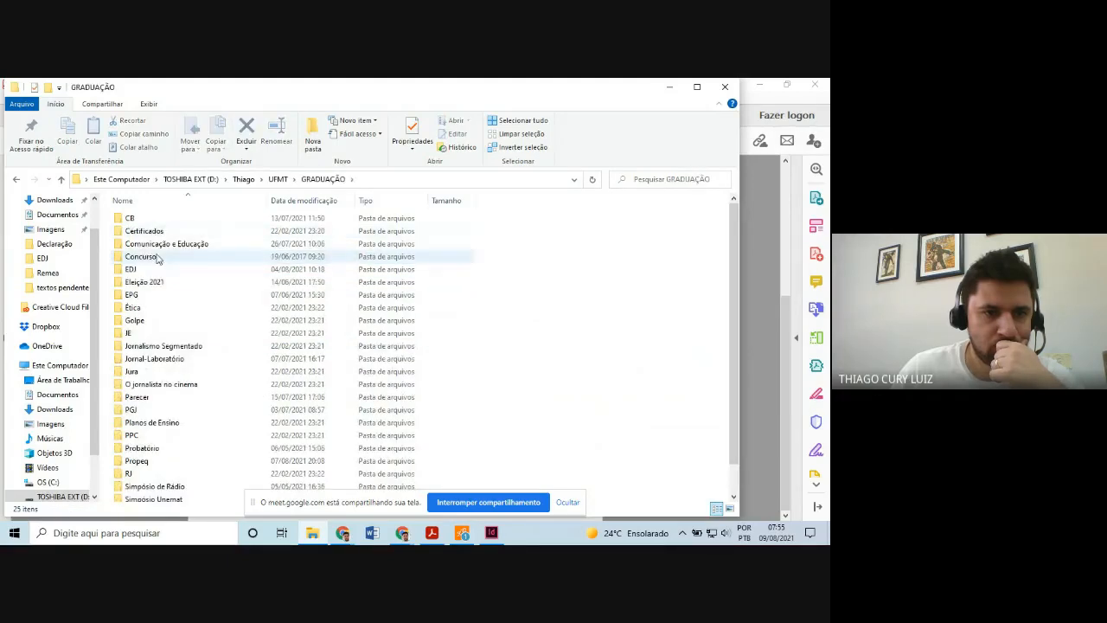
pyautogui.scroll(-1, 157, 255)
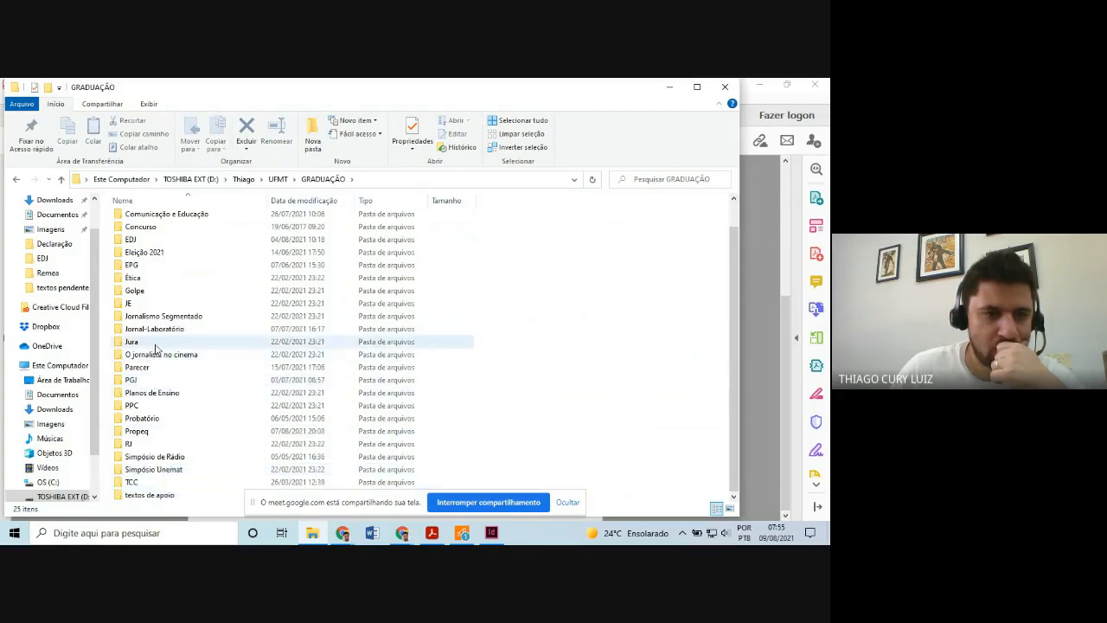
pyautogui.scroll(1, 144, 288)
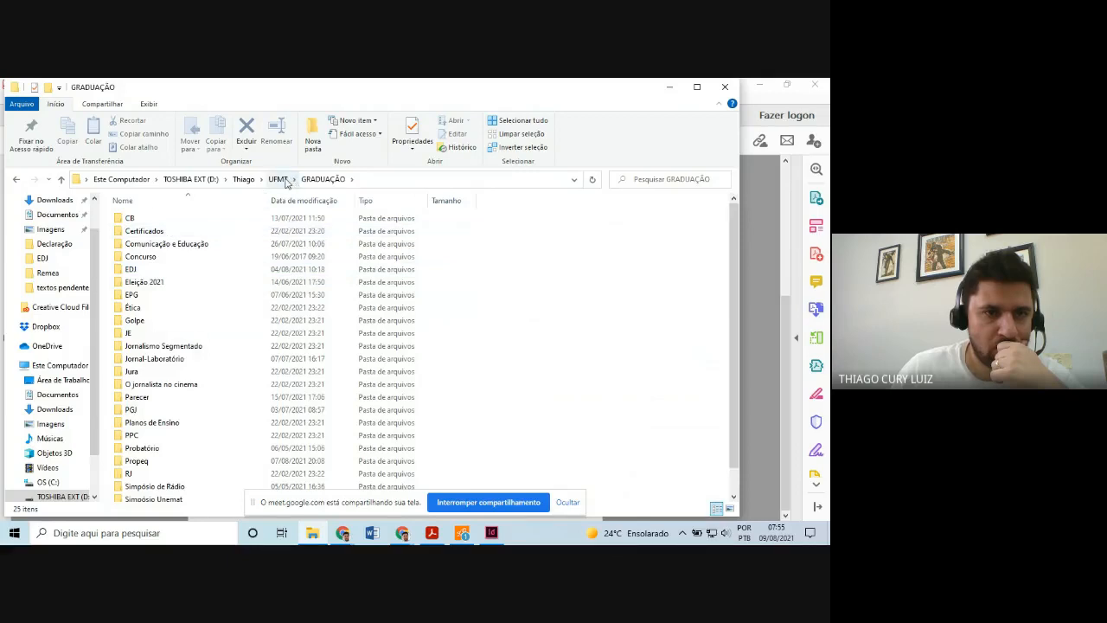
pyautogui.click(279, 179)
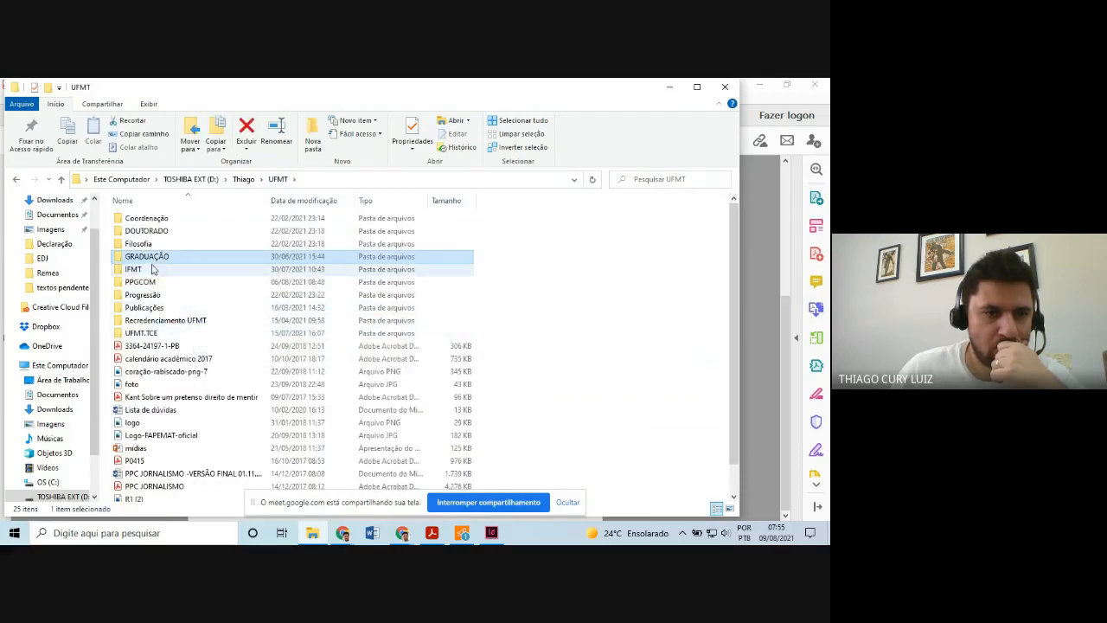
# Open the Word document "texto revisado" from Publicações > 2021 > Comunicação e Educação, and minimize File Explorer
pyautogui.doubleClick(143, 307)
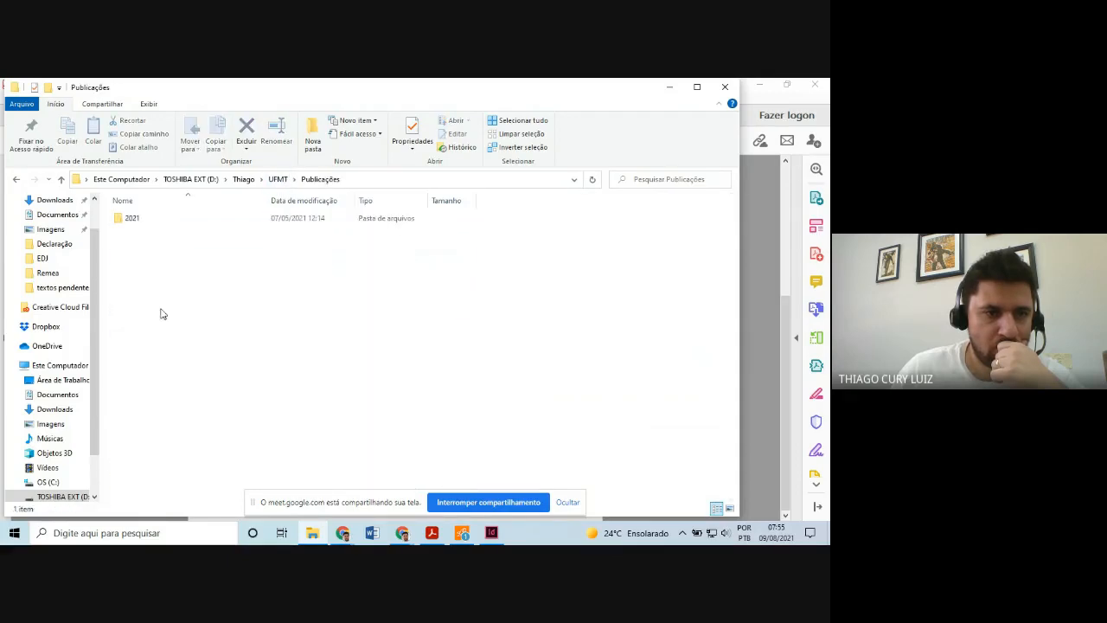
pyautogui.doubleClick(134, 218)
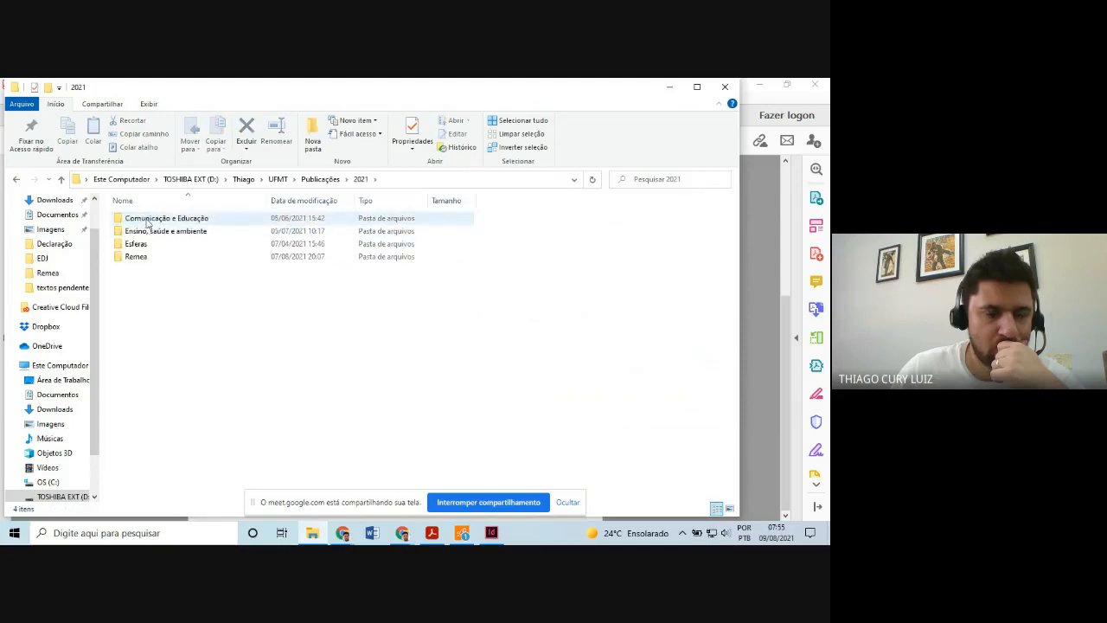
pyautogui.doubleClick(145, 218)
pyautogui.doubleClick(147, 257)
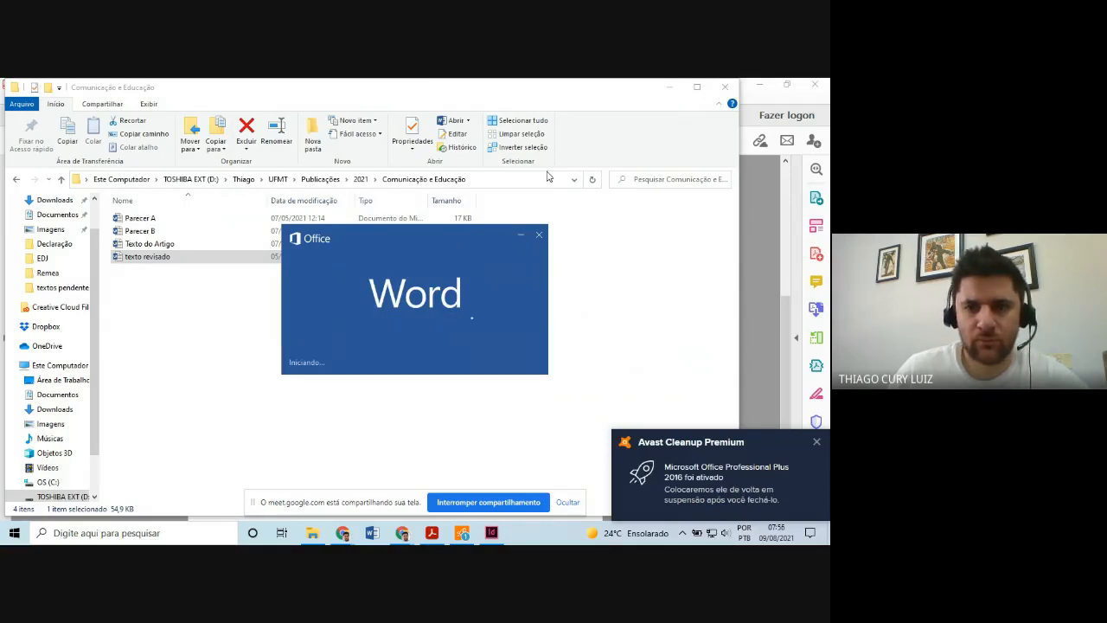
pyautogui.click(670, 86)
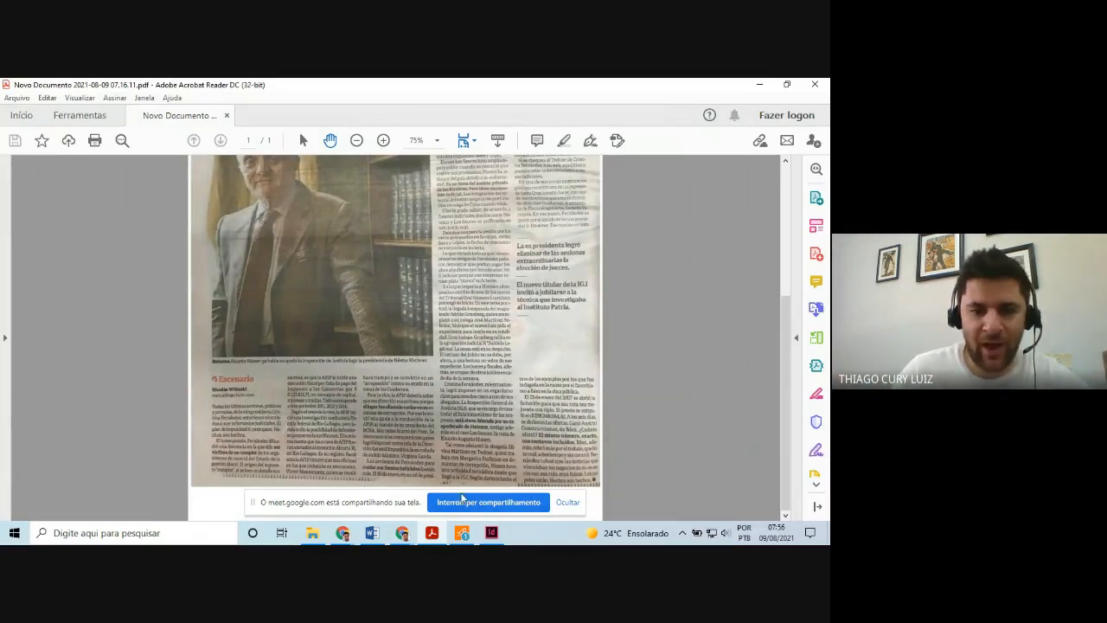
# Examine the scanned newspaper page's section header, kicker, headline, photo, caption, text columns and pull quotes
pyautogui.scroll(1, 363, 360)
pyautogui.scroll(5, 363, 360)
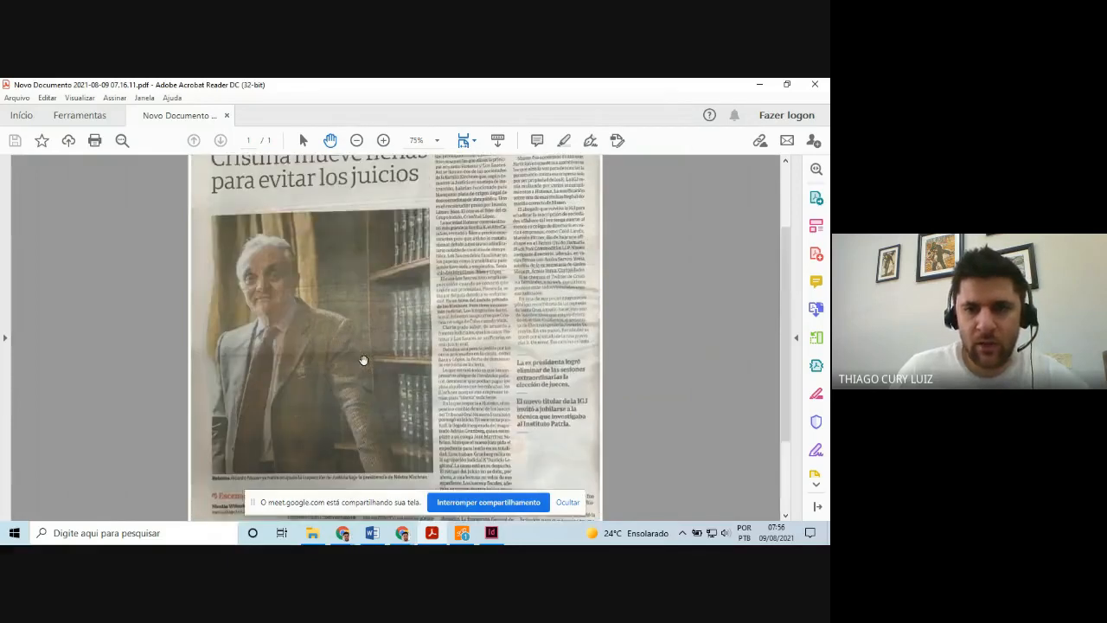
pyautogui.scroll(-6, 576, 322)
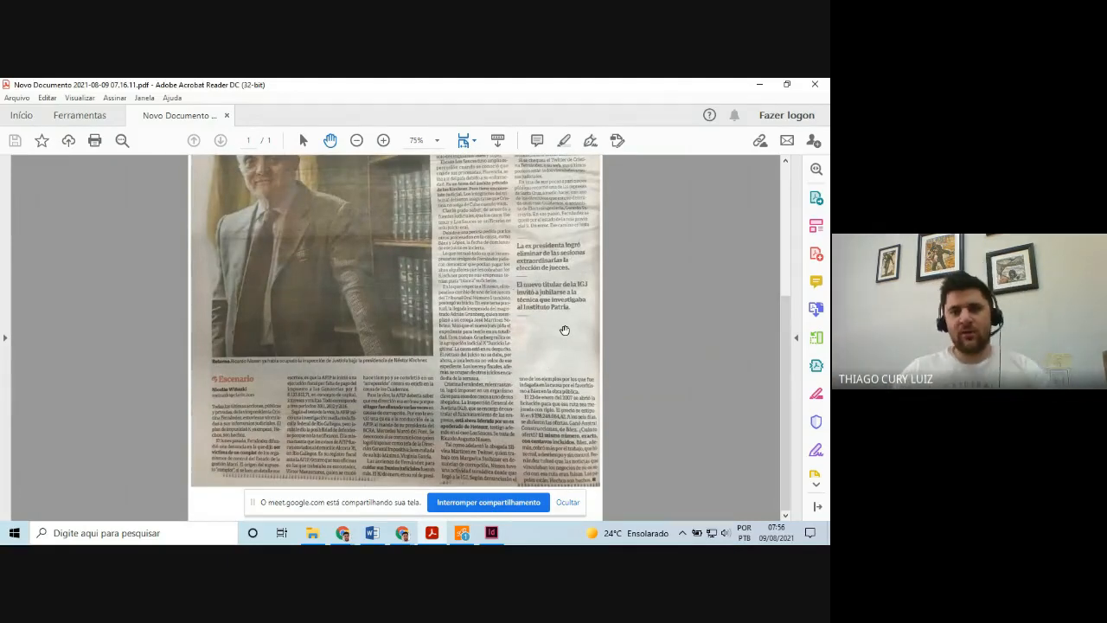
pyautogui.press('XF86AudioMute')
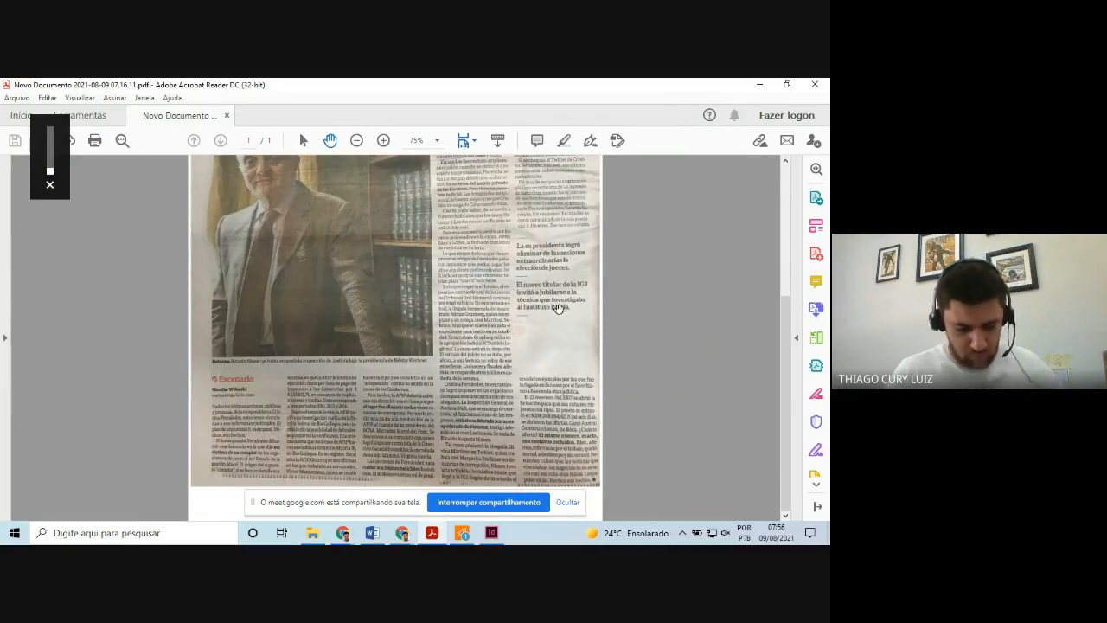
pyautogui.press('XF86AudioMute')
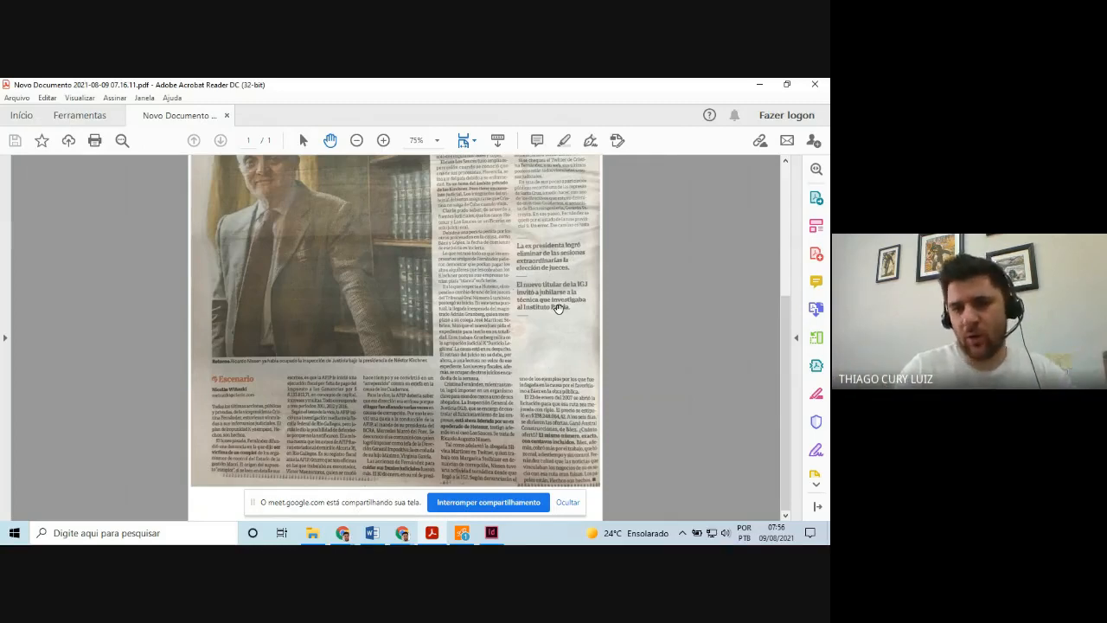
pyautogui.scroll(3, 523, 349)
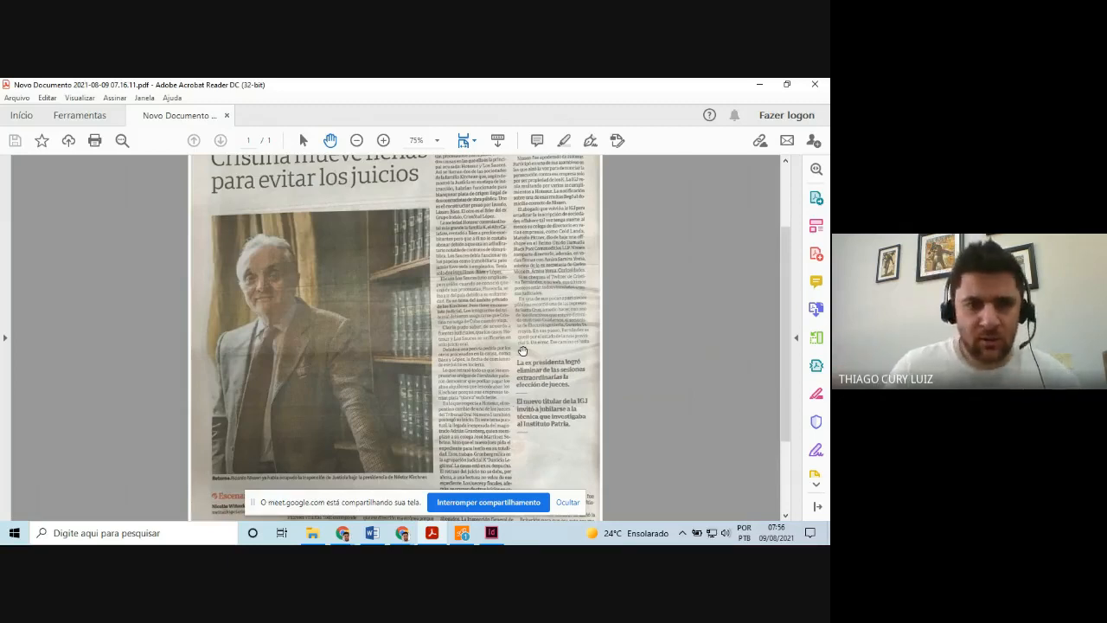
pyautogui.scroll(1, 522, 350)
pyautogui.scroll(-3, 521, 352)
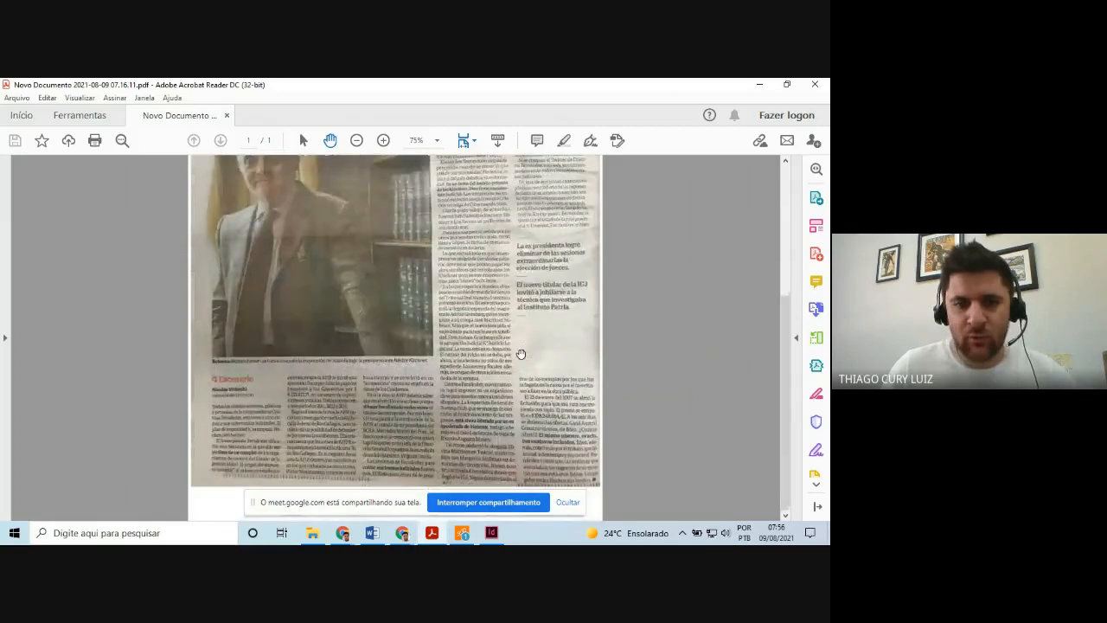
pyautogui.scroll(4, 519, 353)
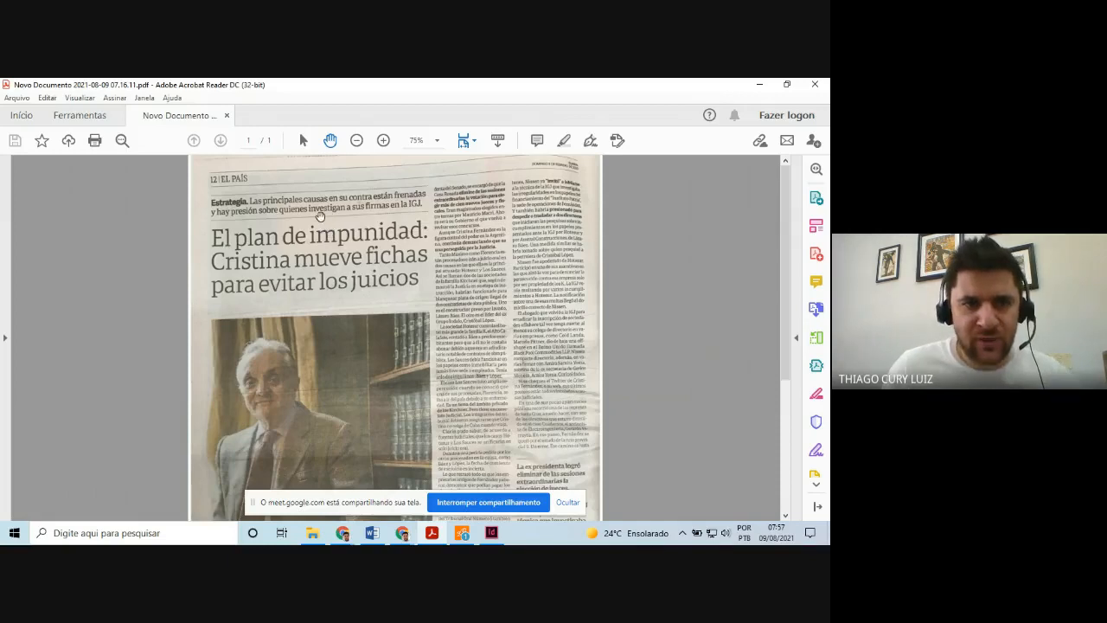
pyautogui.scroll(-1, 286, 248)
pyautogui.scroll(1, 288, 247)
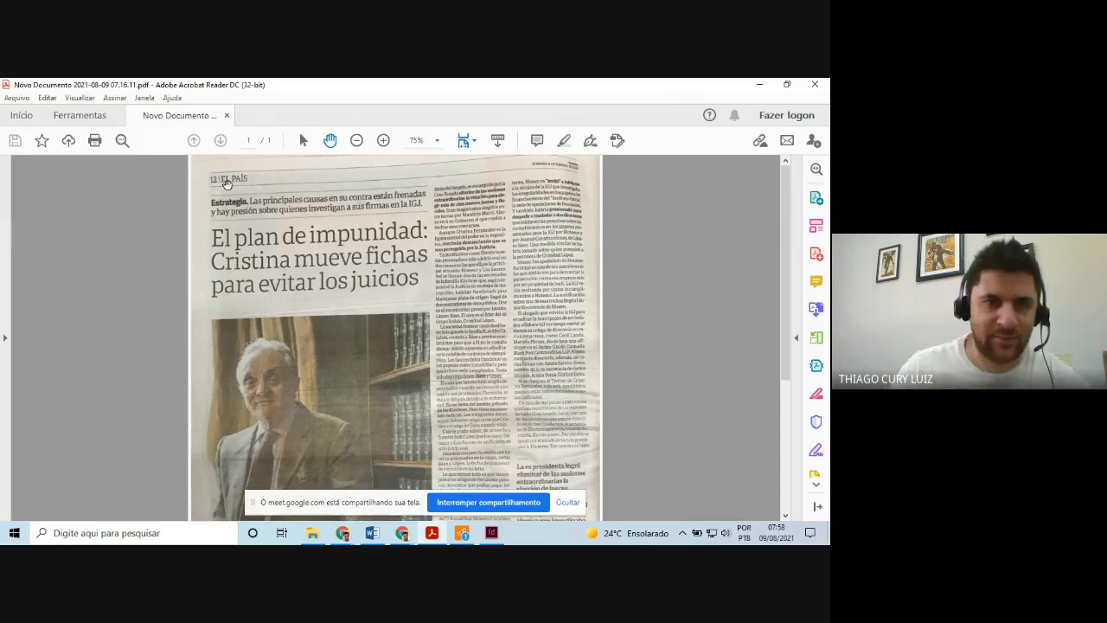
pyautogui.scroll(-5, 285, 194)
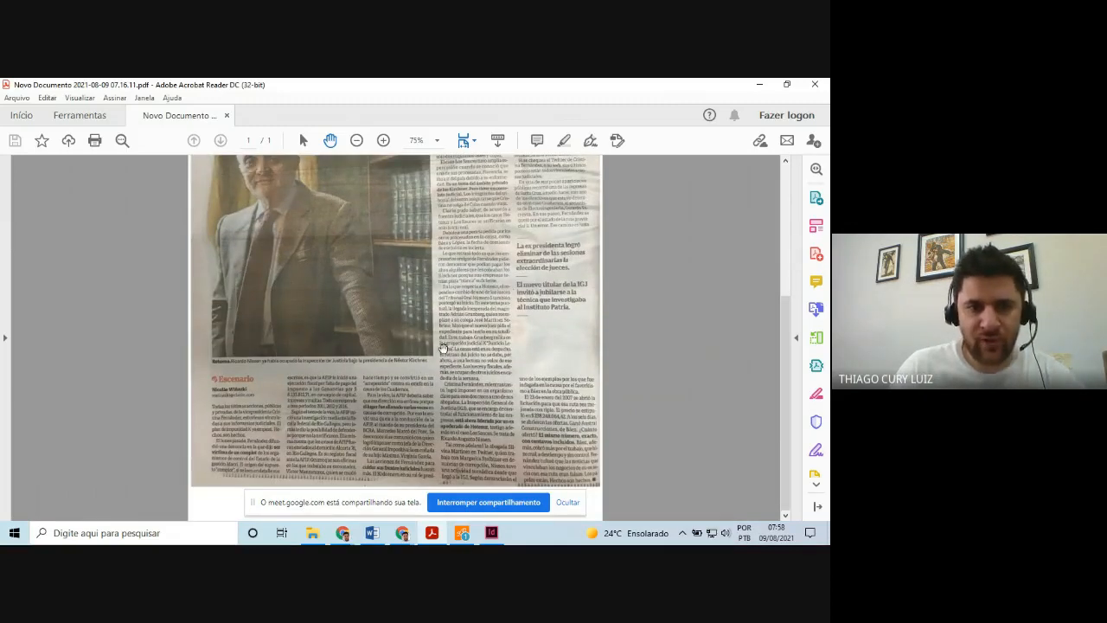
pyautogui.scroll(3, 324, 310)
pyautogui.scroll(3, 327, 346)
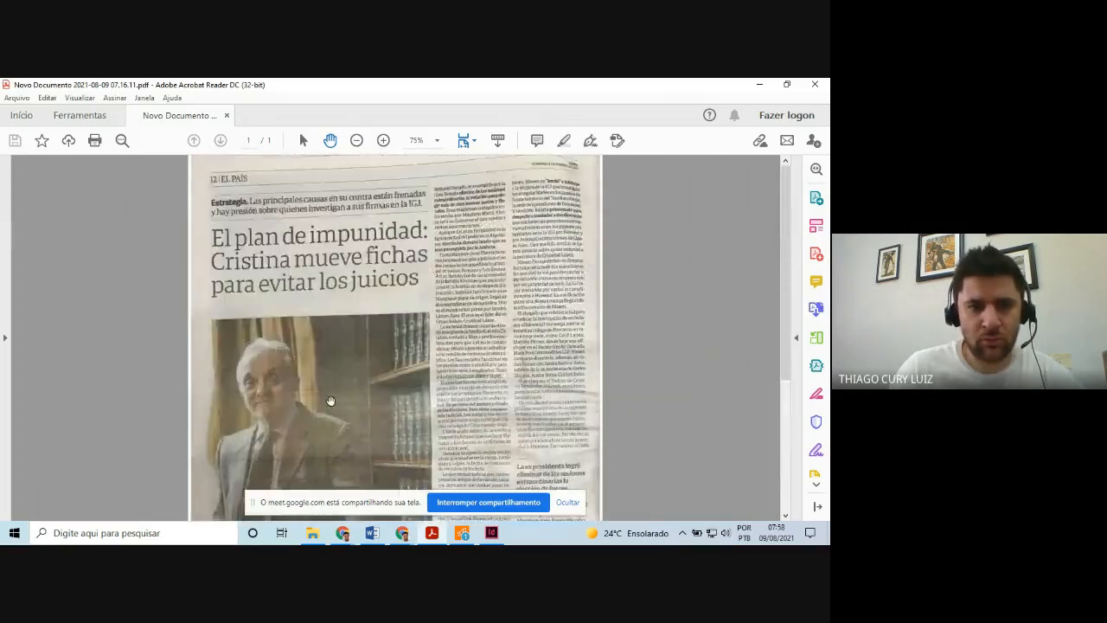
pyautogui.scroll(-5, 328, 399)
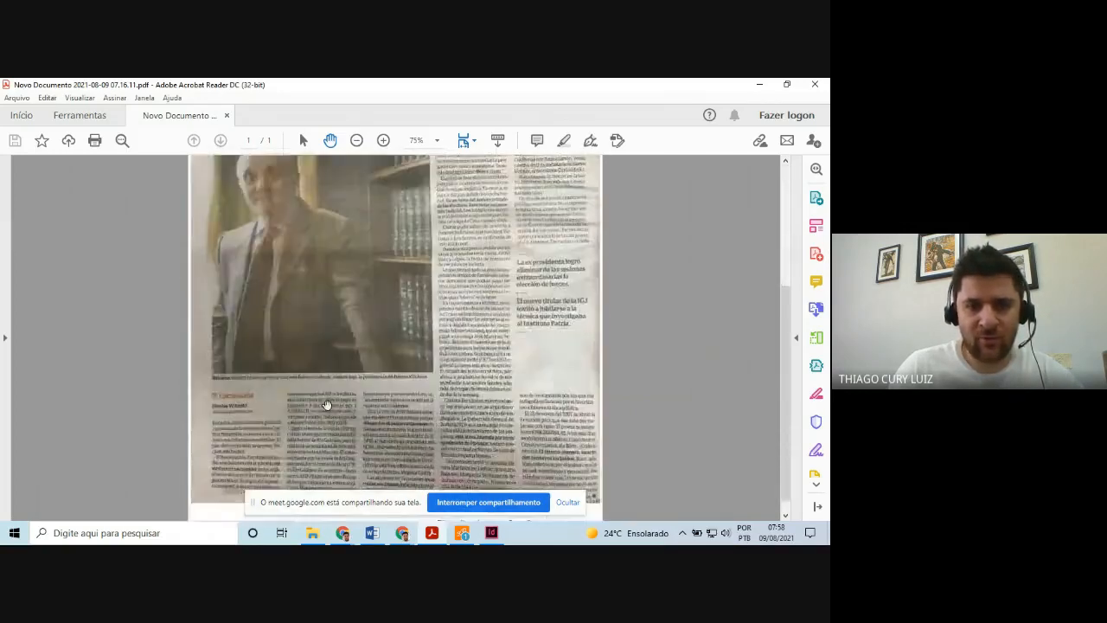
pyautogui.scroll(2, 326, 400)
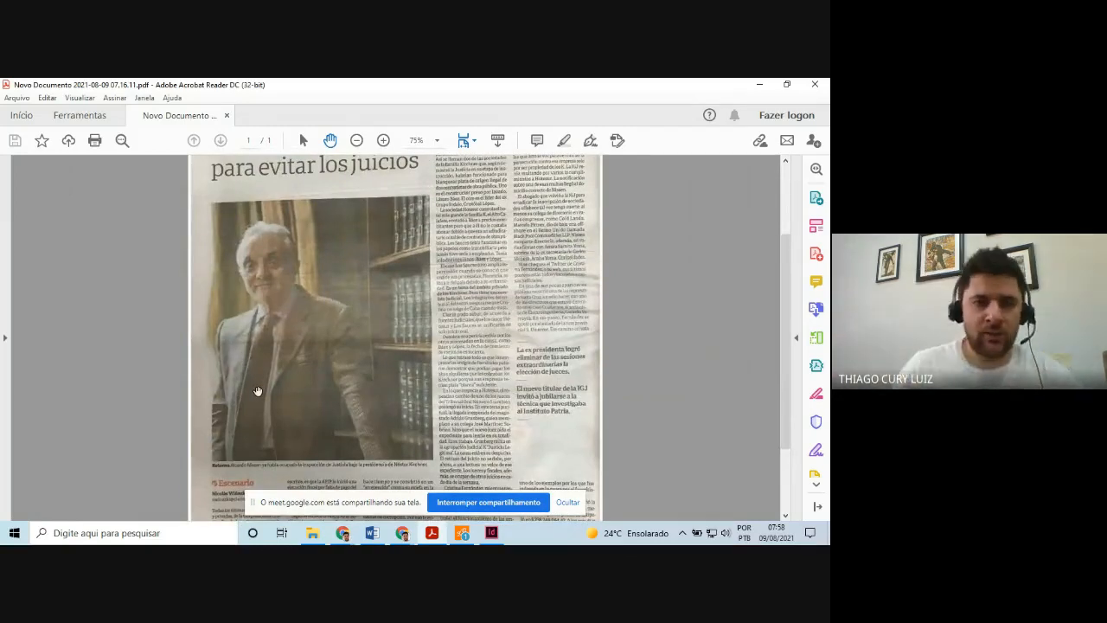
pyautogui.scroll(3, 272, 383)
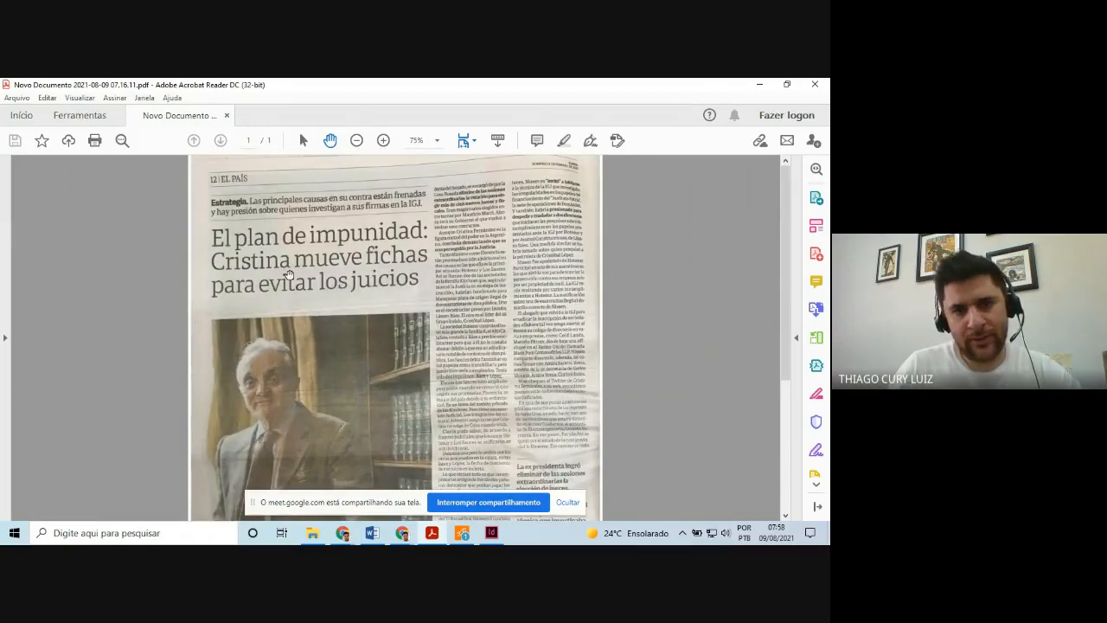
pyautogui.scroll(-5, 333, 364)
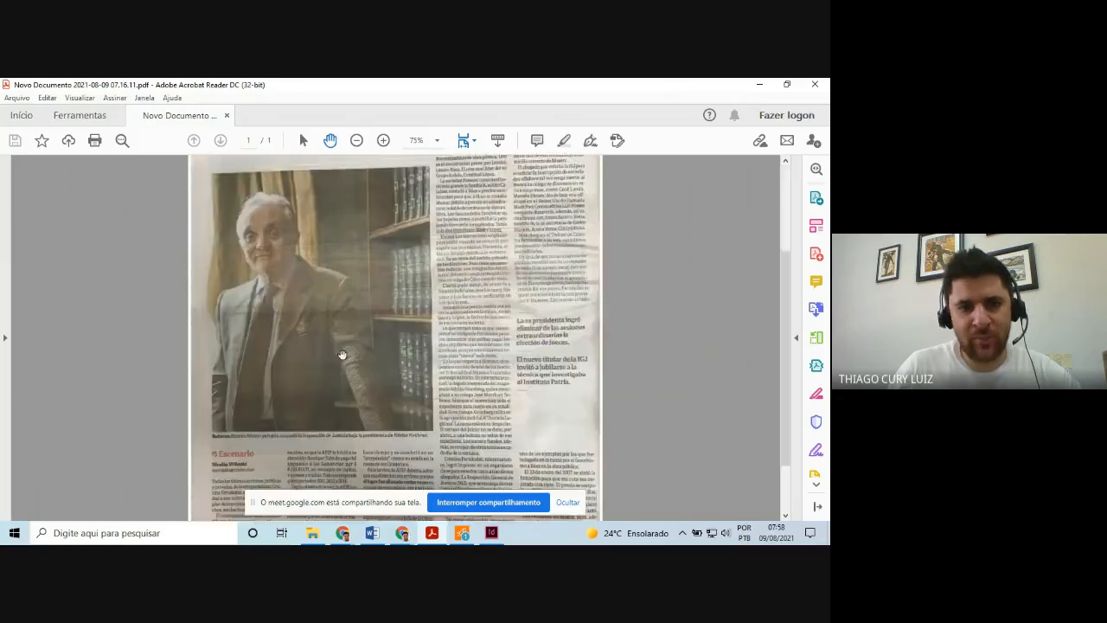
pyautogui.scroll(2, 310, 405)
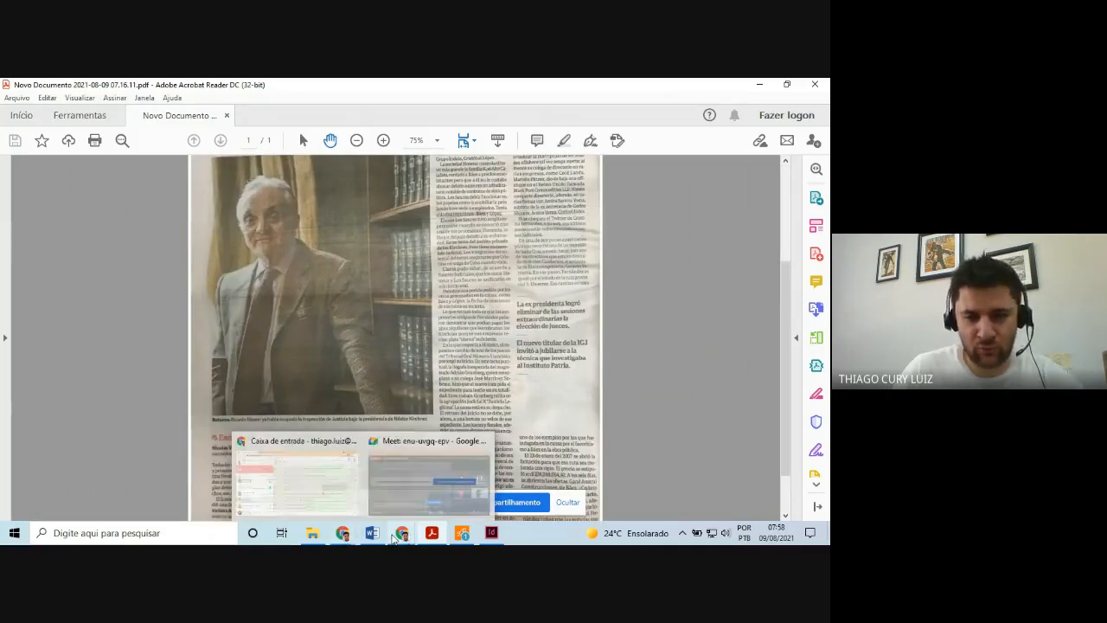
# Switch to the Word document "texto revisado" and look through the article's sections, testimonies and footnotes, returning to the Introdução
pyautogui.click(364, 537)
pyautogui.click(538, 424)
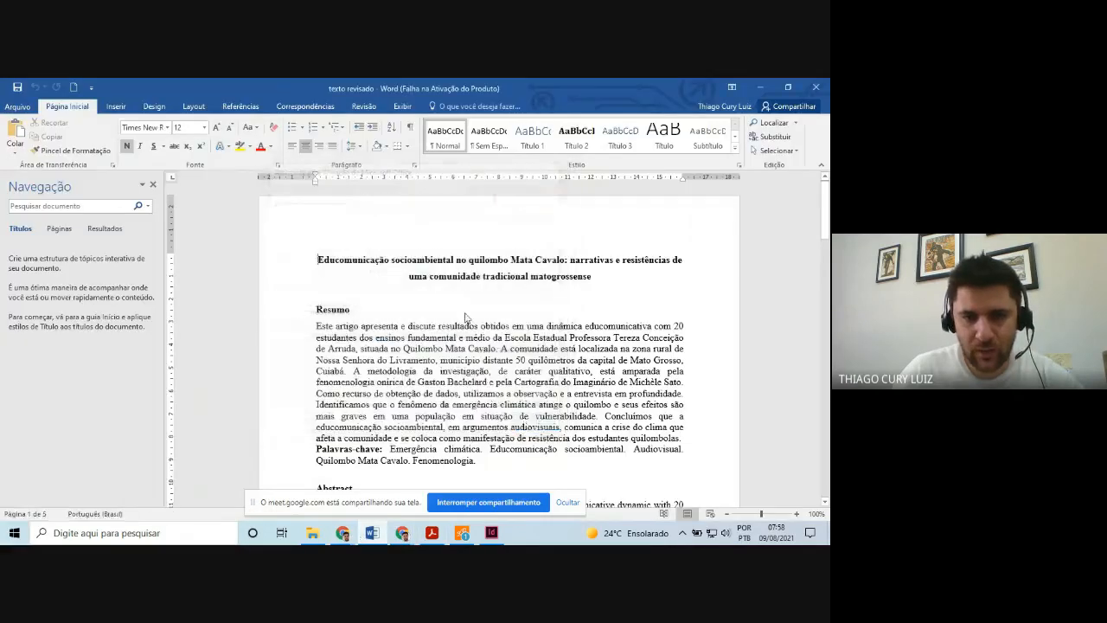
pyautogui.scroll(-13, 468, 319)
pyautogui.scroll(-20, 467, 319)
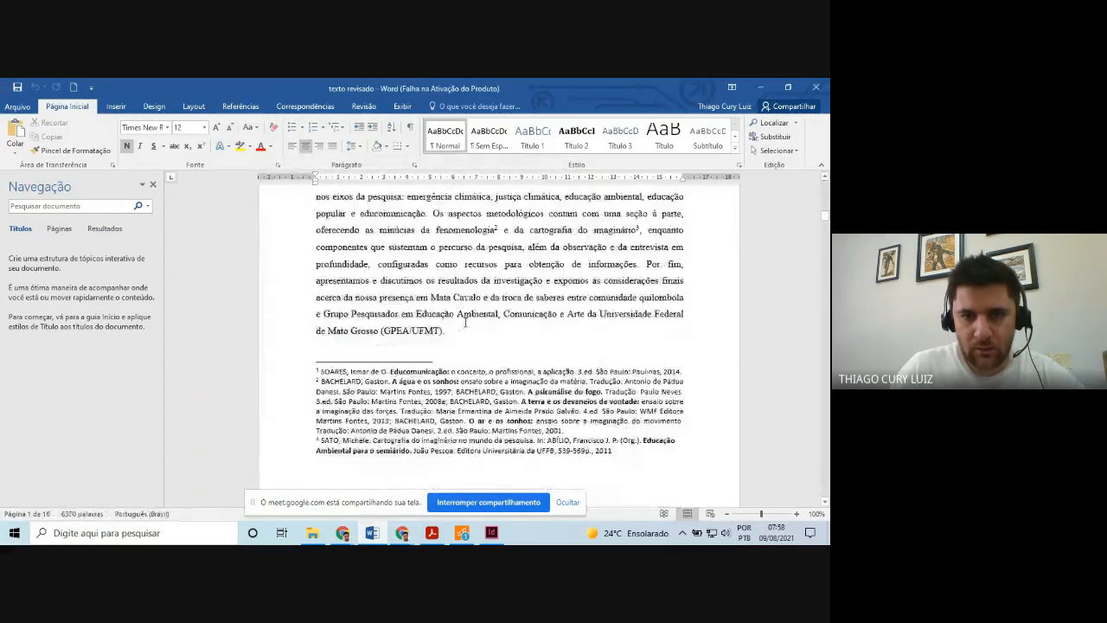
pyautogui.scroll(-15, 459, 336)
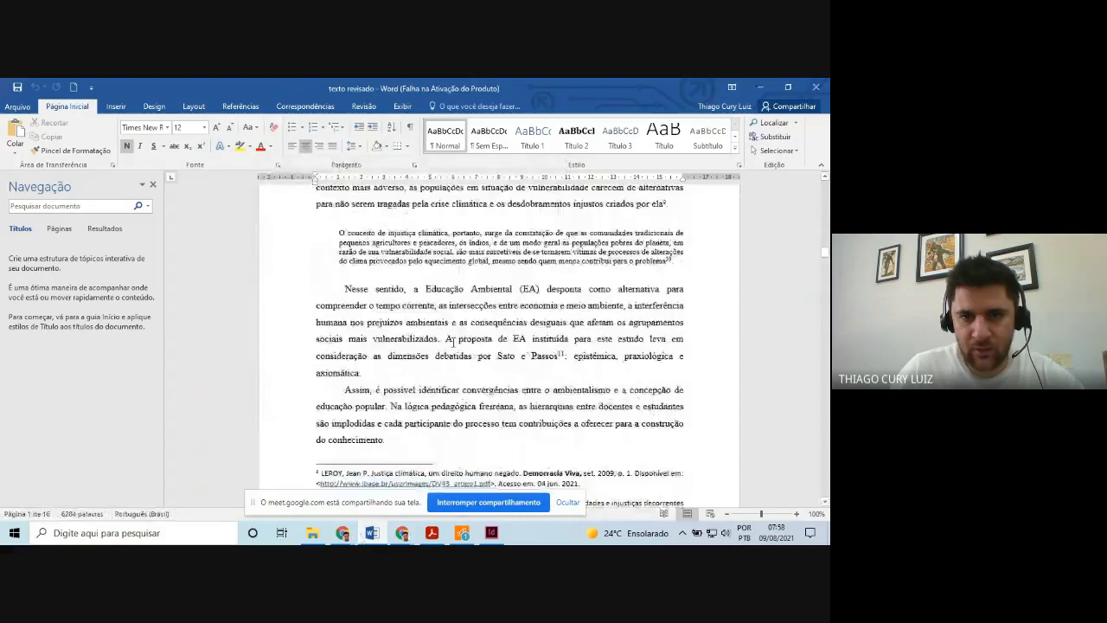
pyautogui.scroll(-15, 452, 345)
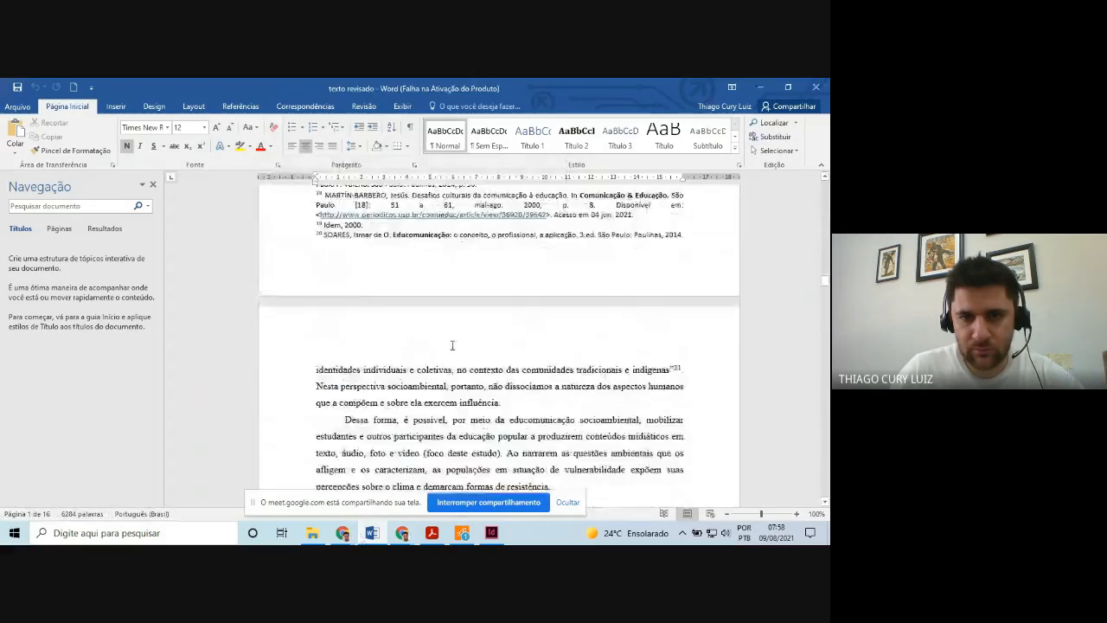
pyautogui.scroll(-15, 454, 346)
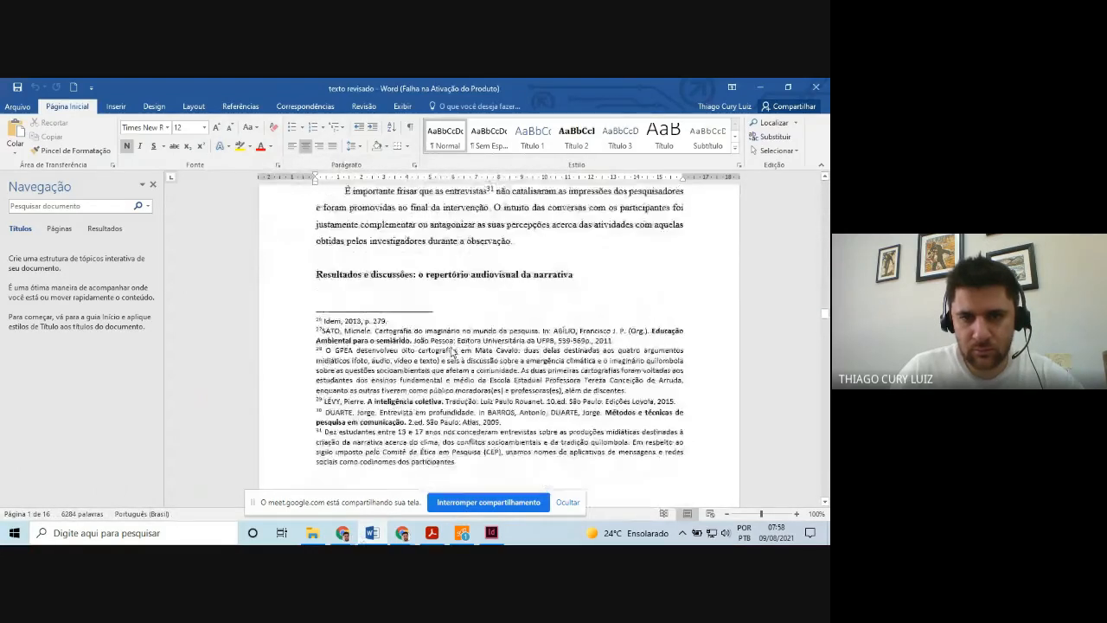
pyautogui.scroll(-15, 454, 348)
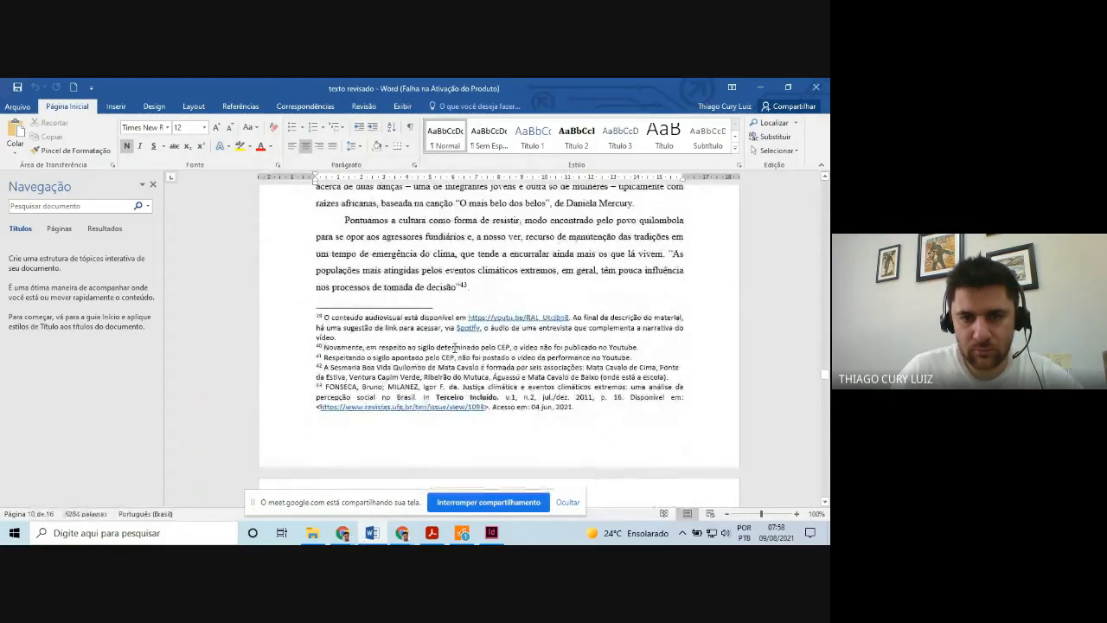
pyautogui.scroll(9, 453, 346)
pyautogui.scroll(-13, 454, 346)
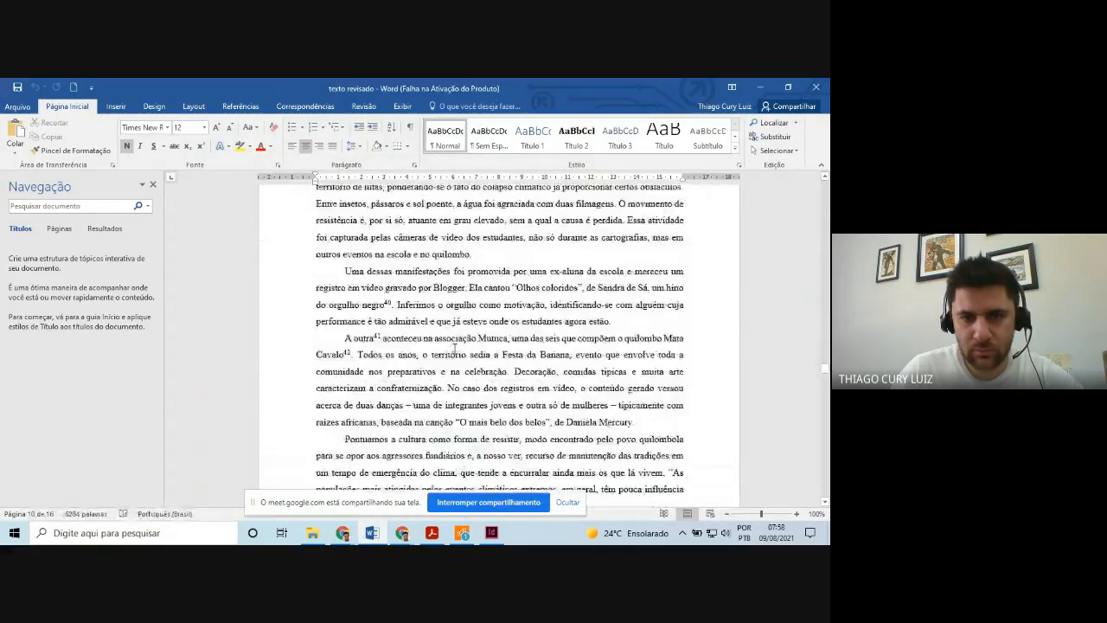
pyautogui.scroll(-6, 454, 347)
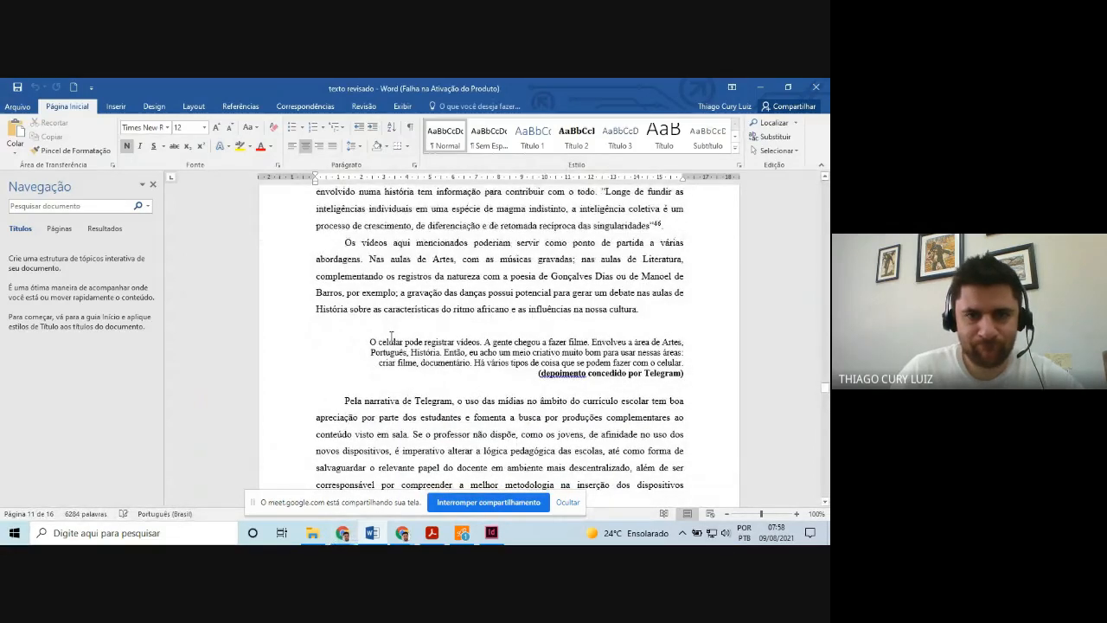
pyautogui.moveTo(824, 382); pyautogui.dragTo(825, 242)
pyautogui.scroll(15, 690, 271)
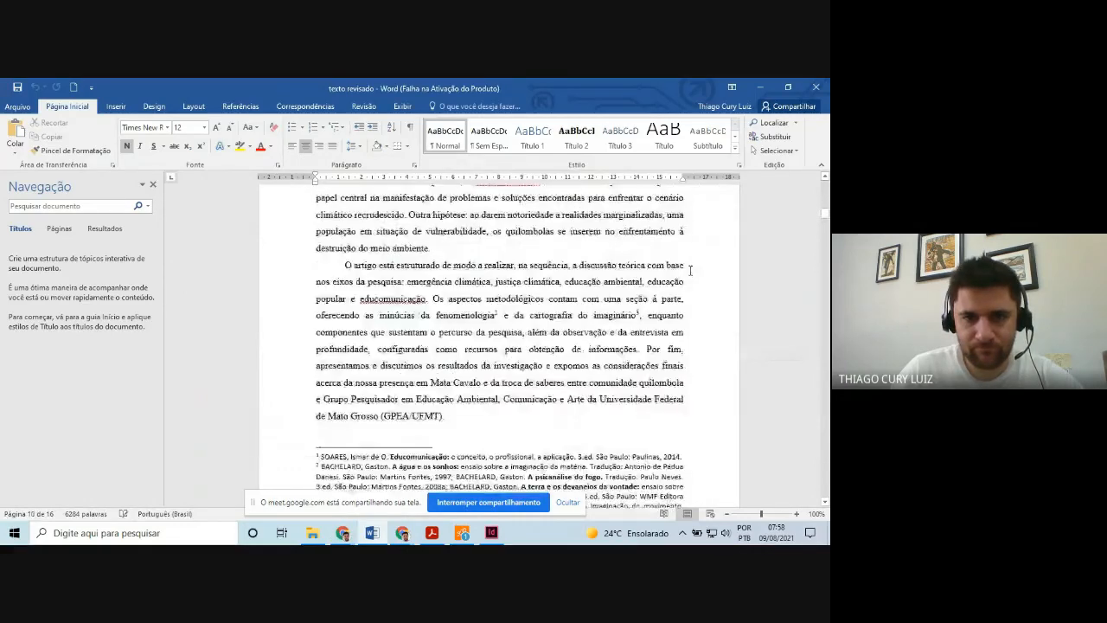
pyautogui.scroll(10, 690, 271)
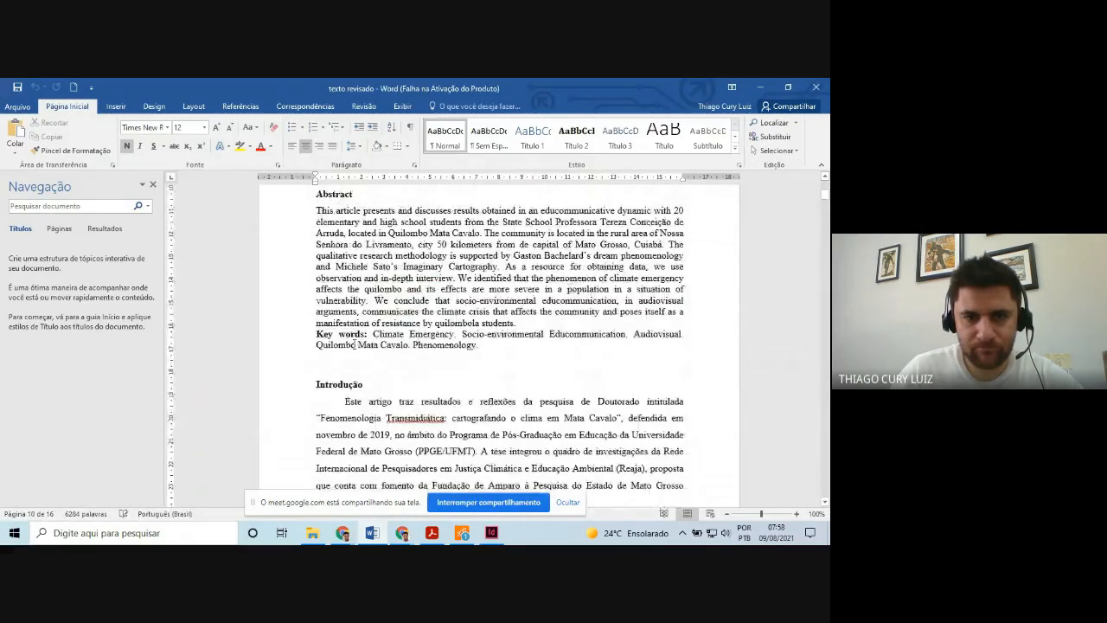
# Copy the article text from the start of the Introdução through "mitigar os danos." and switch to InDesign
pyautogui.moveTo(345, 401); pyautogui.dragTo(571, 506)
pyautogui.click(571, 390)
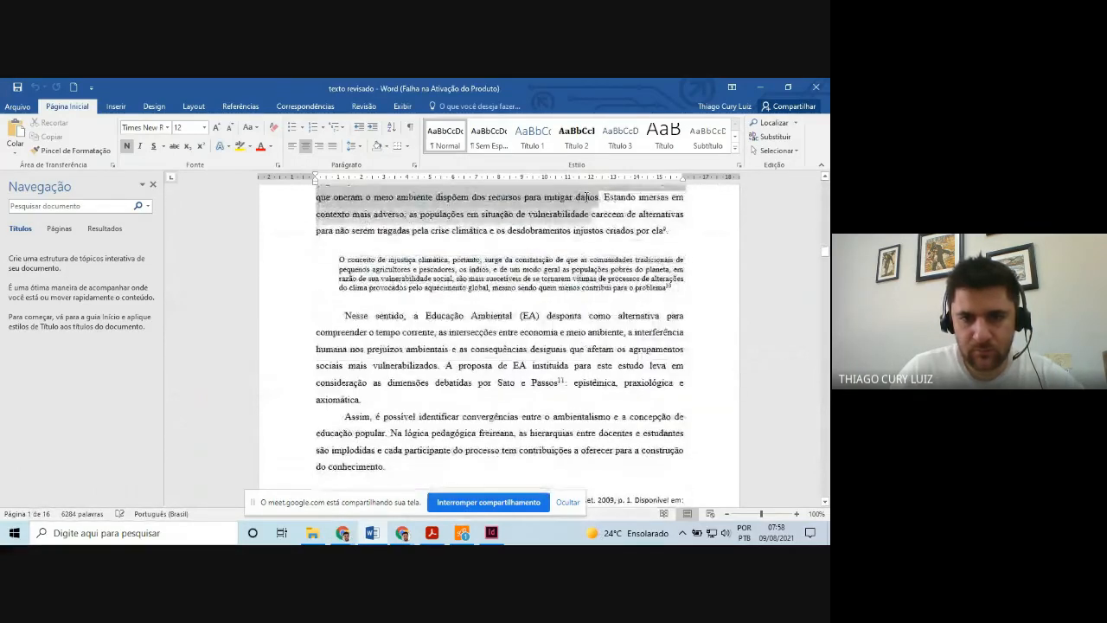
pyautogui.scroll(2, 591, 259)
pyautogui.moveTo(591, 170); pyautogui.dragTo(577, 289)
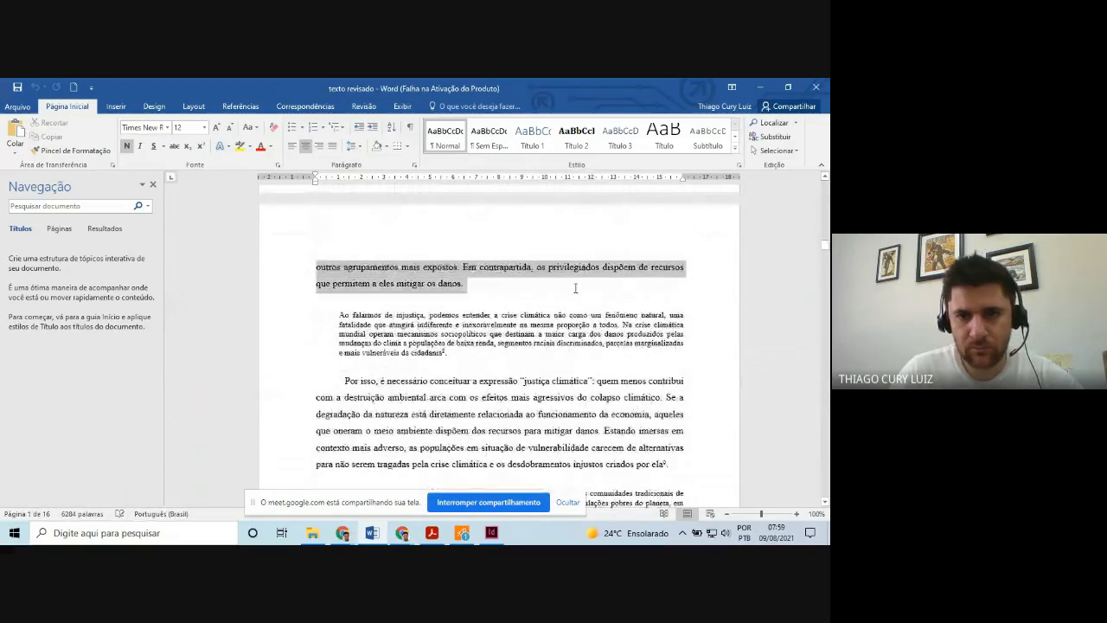
pyautogui.hotkey('alt', 'Tab')
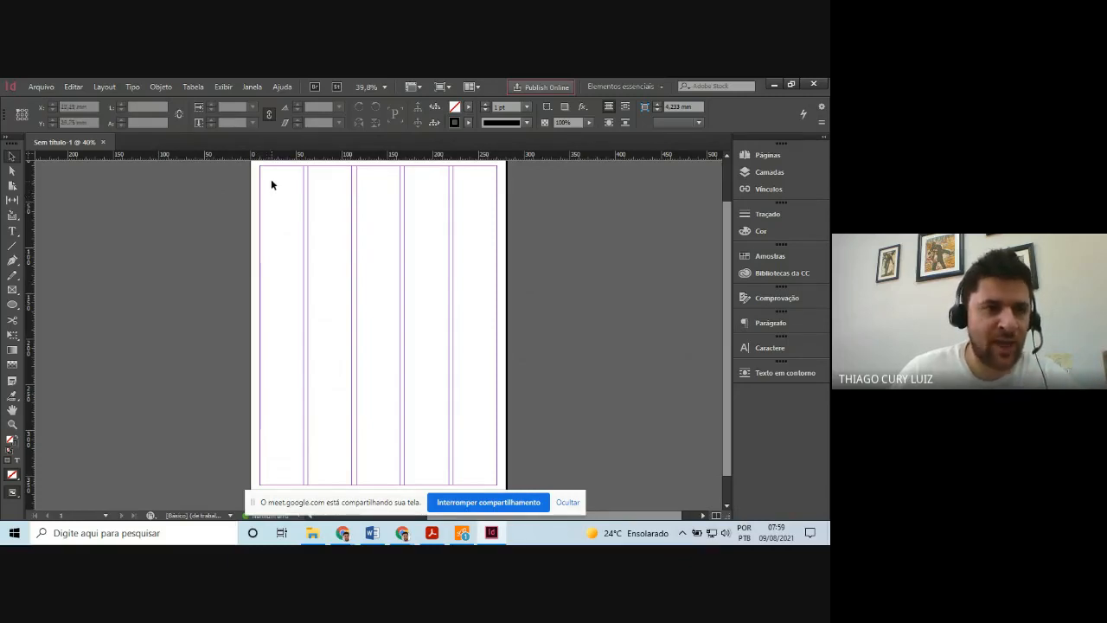
# Add two horizontal ruler guides across the page, at about Y 92 mm and Y 272 mm
pyautogui.scroll(1, 290, 225)
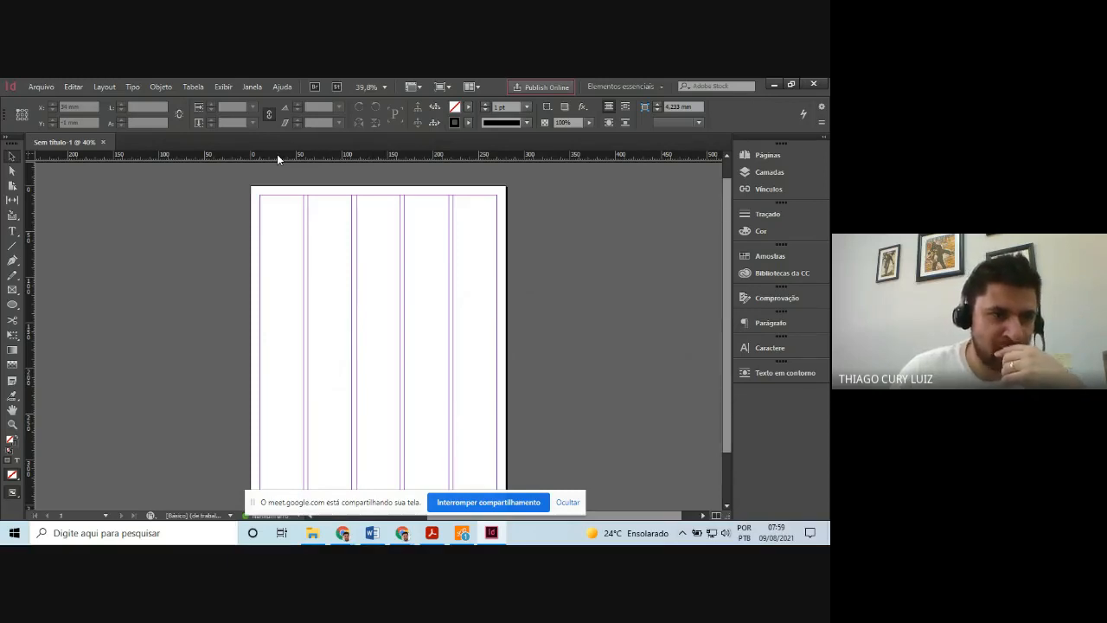
pyautogui.moveTo(277, 154); pyautogui.dragTo(263, 270)
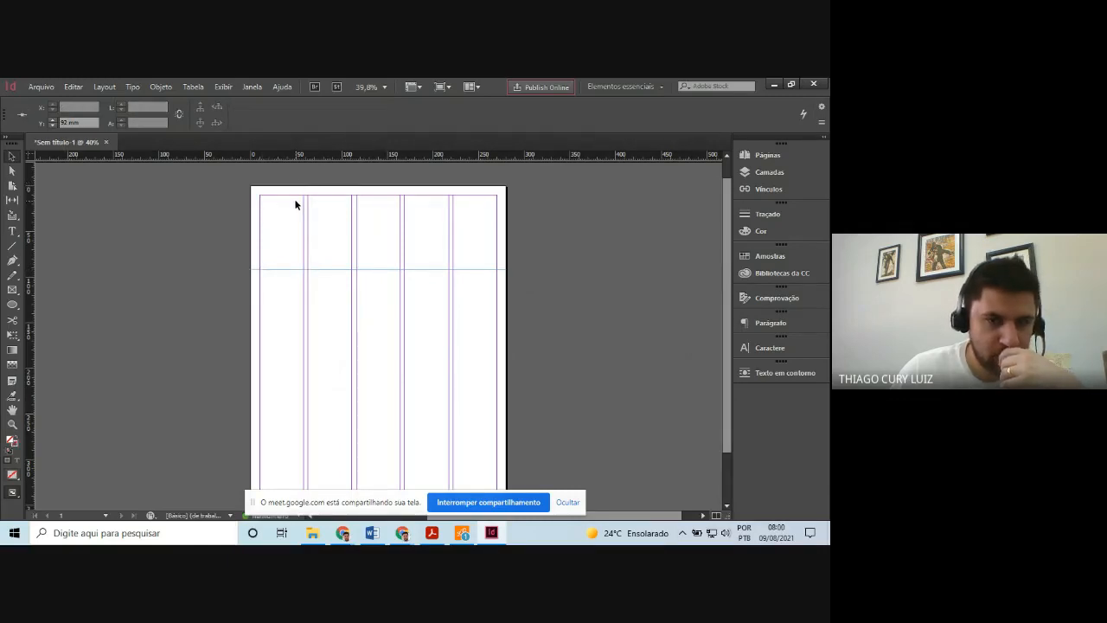
pyautogui.scroll(-2, 286, 361)
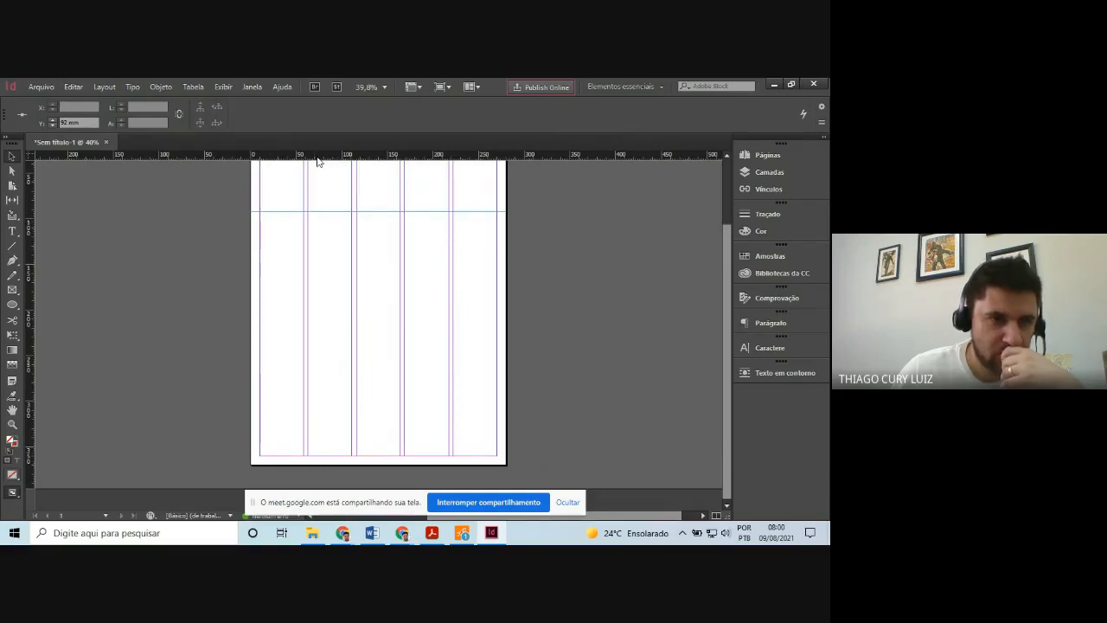
pyautogui.moveTo(318, 162); pyautogui.dragTo(309, 378)
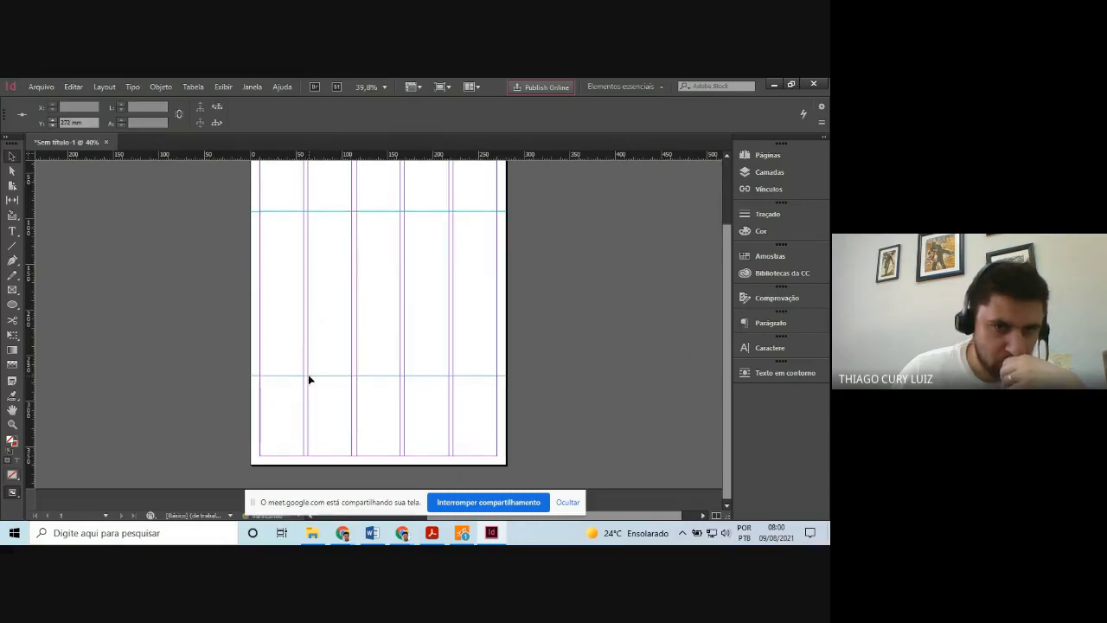
pyautogui.scroll(2, 470, 305)
pyautogui.scroll(-1, 471, 305)
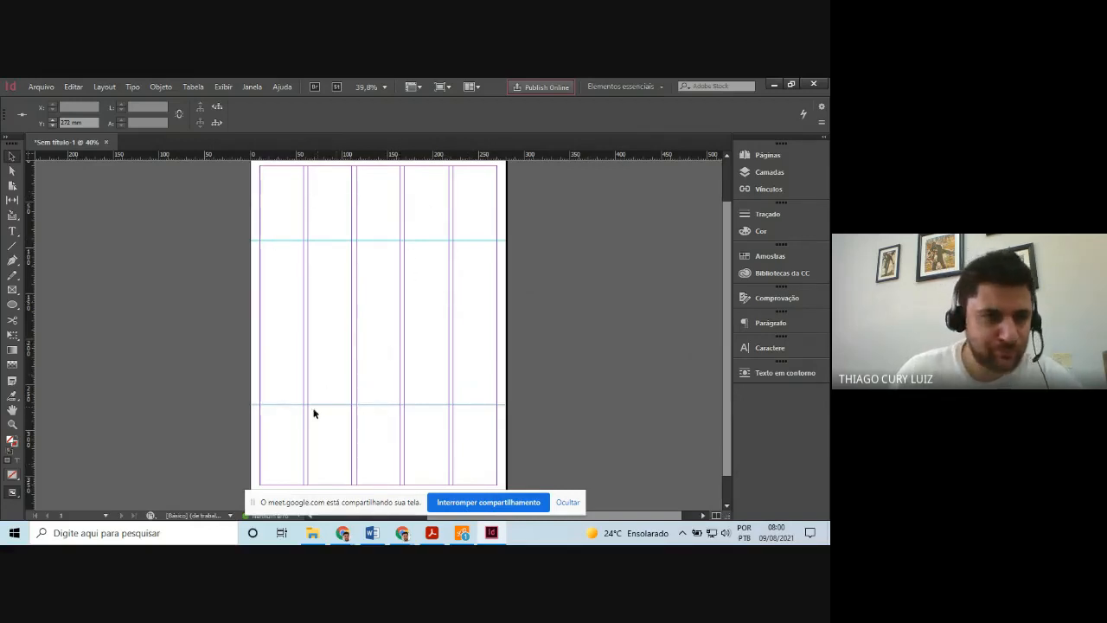
pyautogui.scroll(-1, 205, 255)
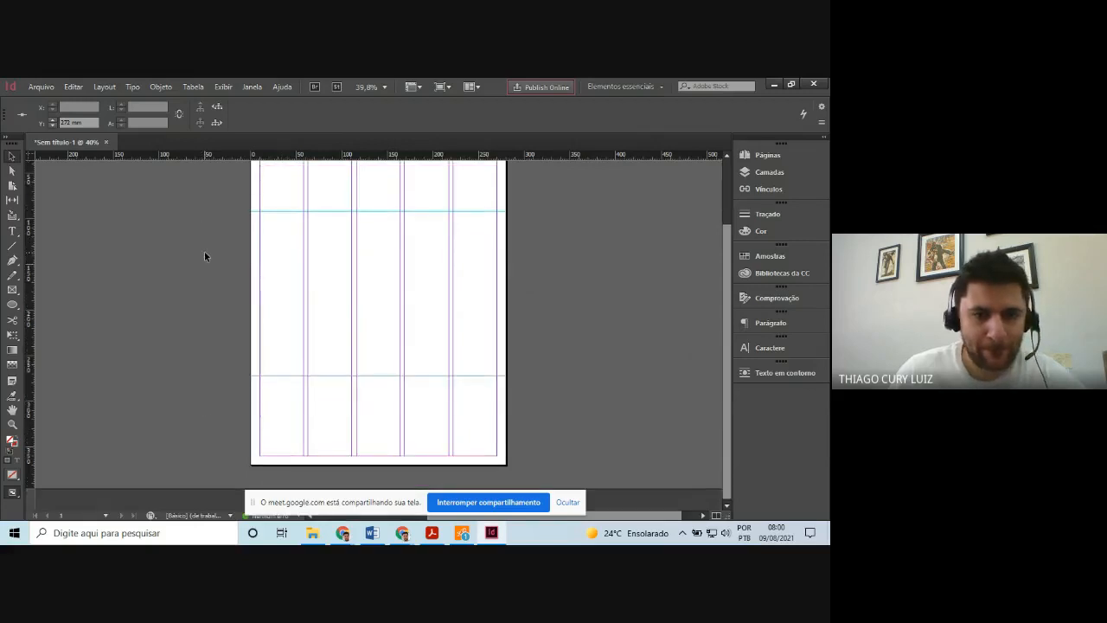
# Paste the copied article text onto the page, and check the lower text columns of the scanned newspaper page in Acrobat Reader
pyautogui.scroll(2, 301, 389)
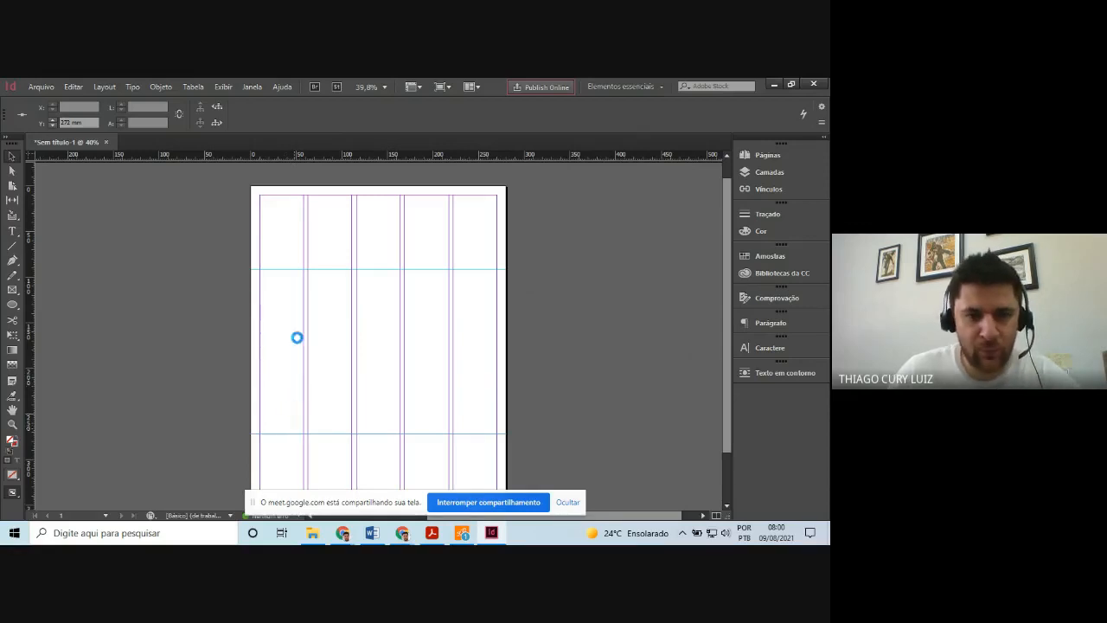
pyautogui.hotkey('ctrl', 'v')
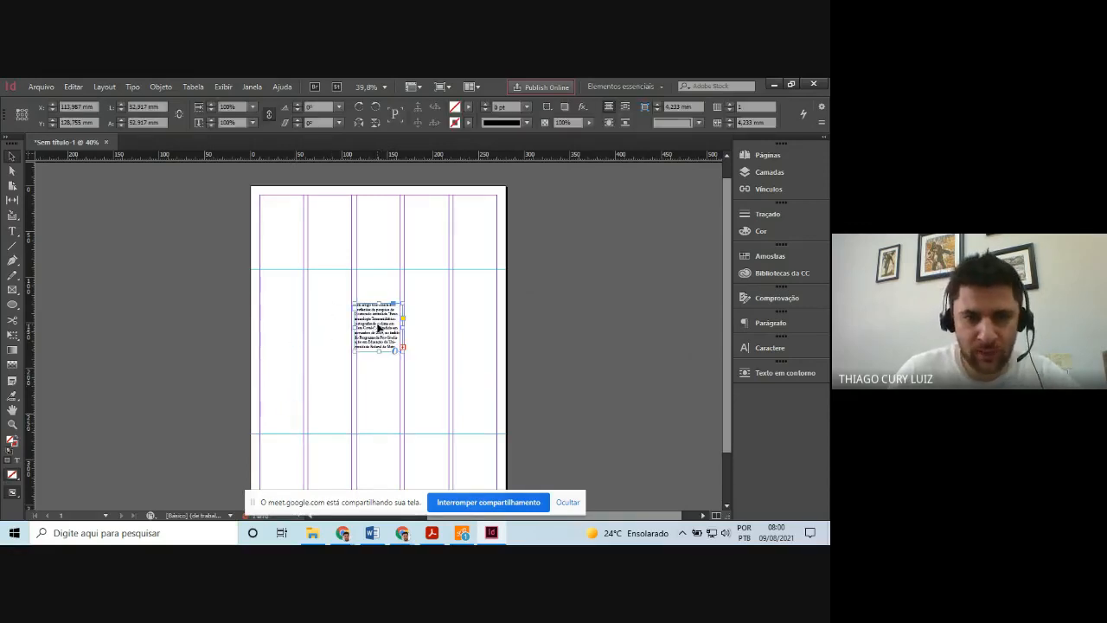
pyautogui.scroll(-2, 377, 327)
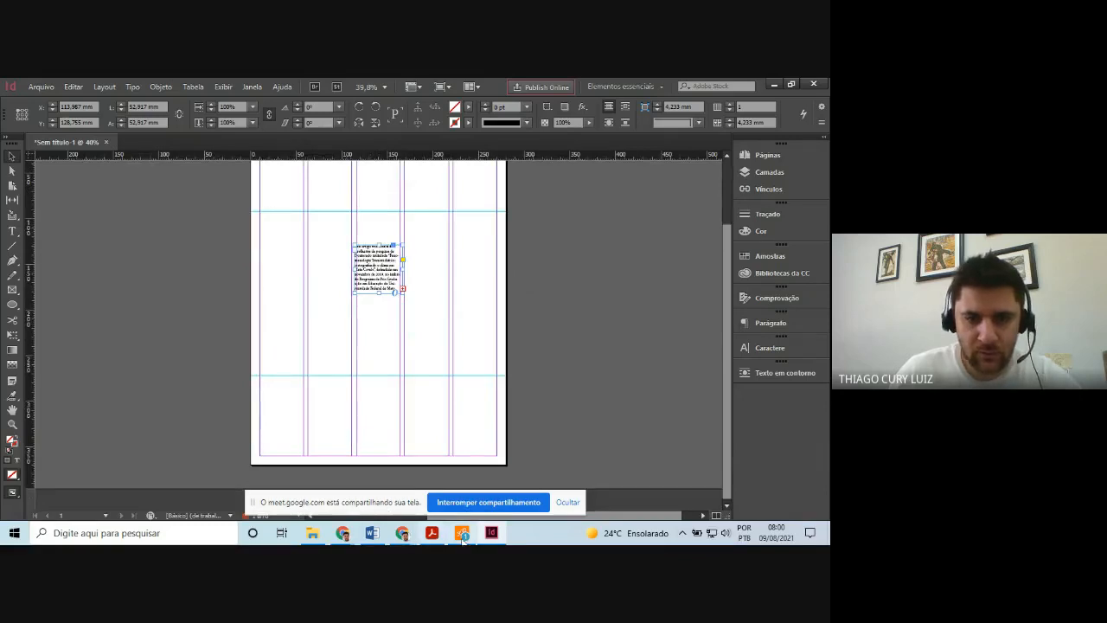
pyautogui.click(431, 534)
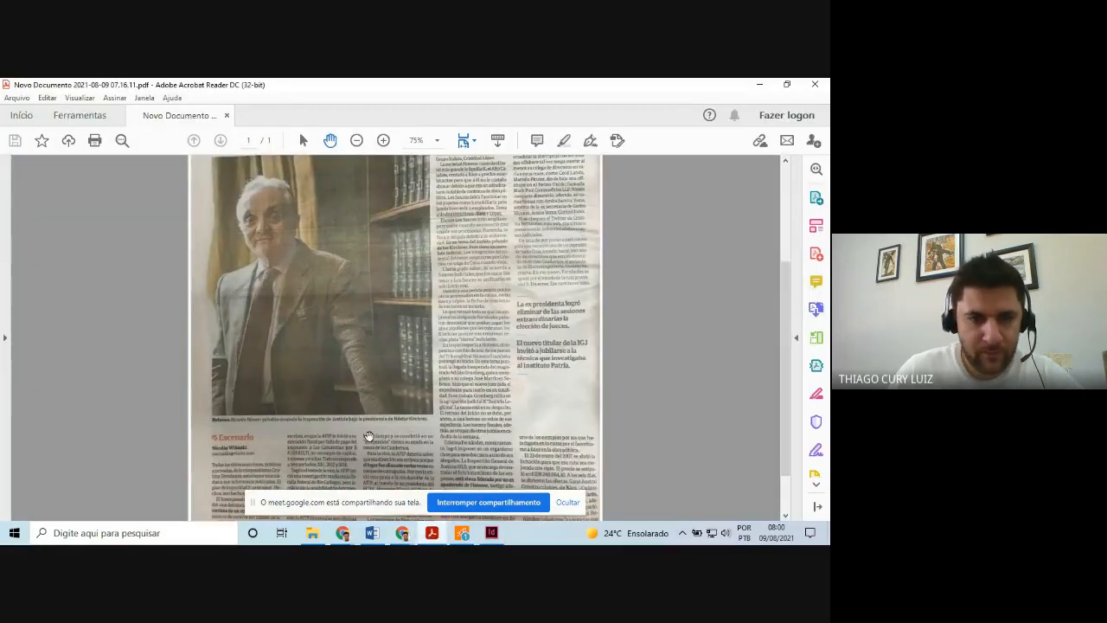
pyautogui.scroll(3, 366, 436)
pyautogui.scroll(-4, 367, 435)
pyautogui.scroll(-1, 368, 435)
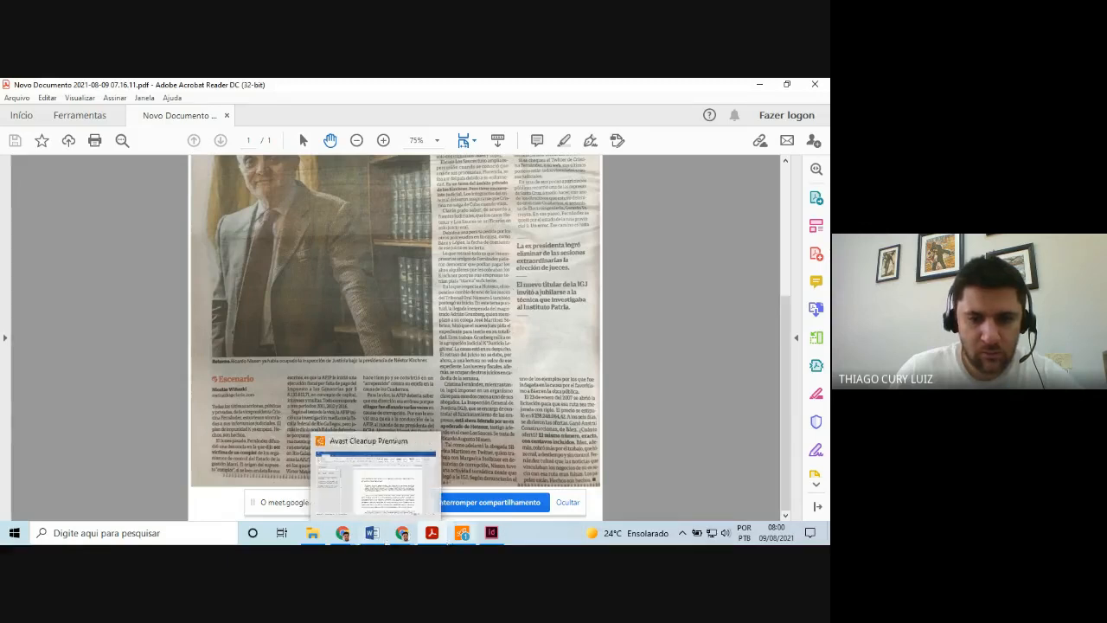
# Switch back to InDesign, move the pasted text frame to the foot of the first column and extend it upward to about 58 mm tall
pyautogui.click(492, 533)
pyautogui.moveTo(374, 282); pyautogui.dragTo(277, 443)
pyautogui.moveTo(282, 404); pyautogui.dragTo(282, 401)
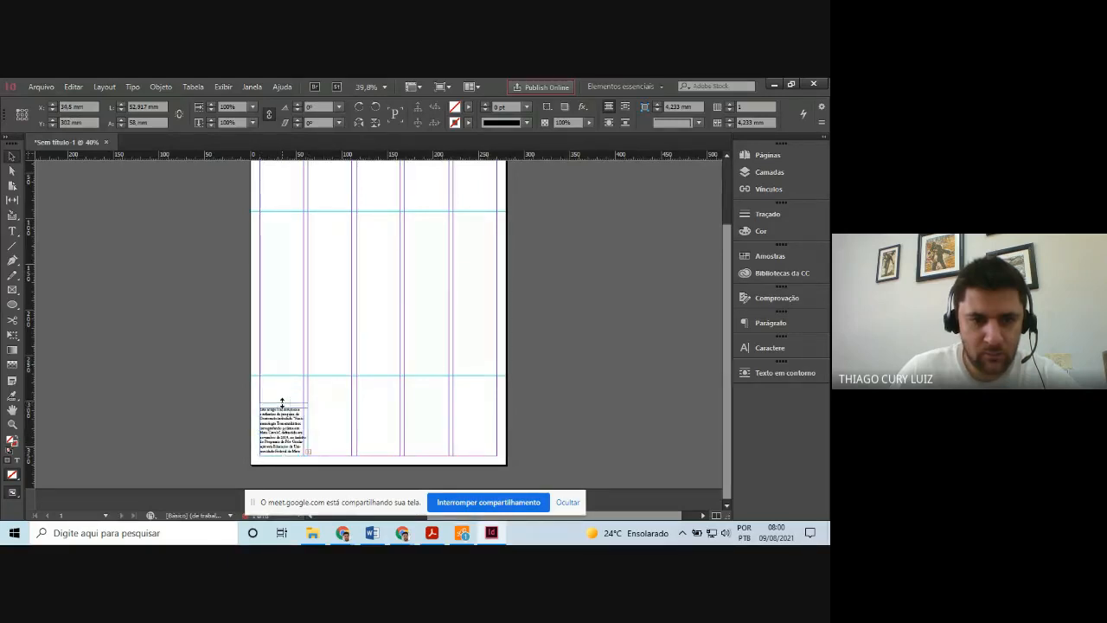
# Flow the overset text into threaded frames in the second and third columns, each running from the lower horizontal guide to the bottom margin
pyautogui.click(308, 453)
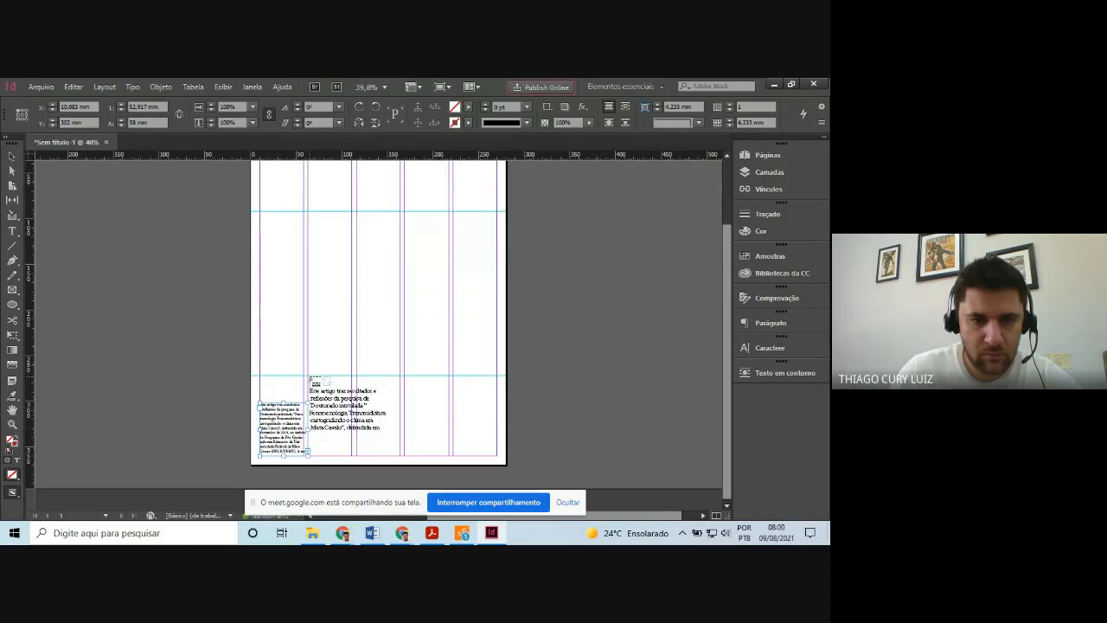
pyautogui.click(309, 378)
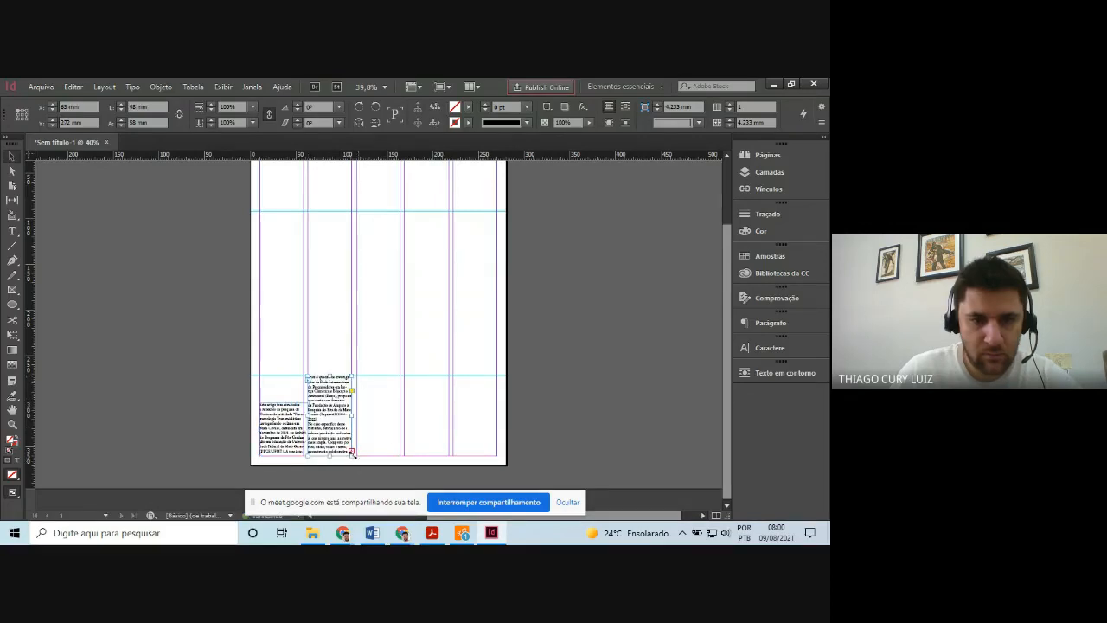
pyautogui.click(431, 533)
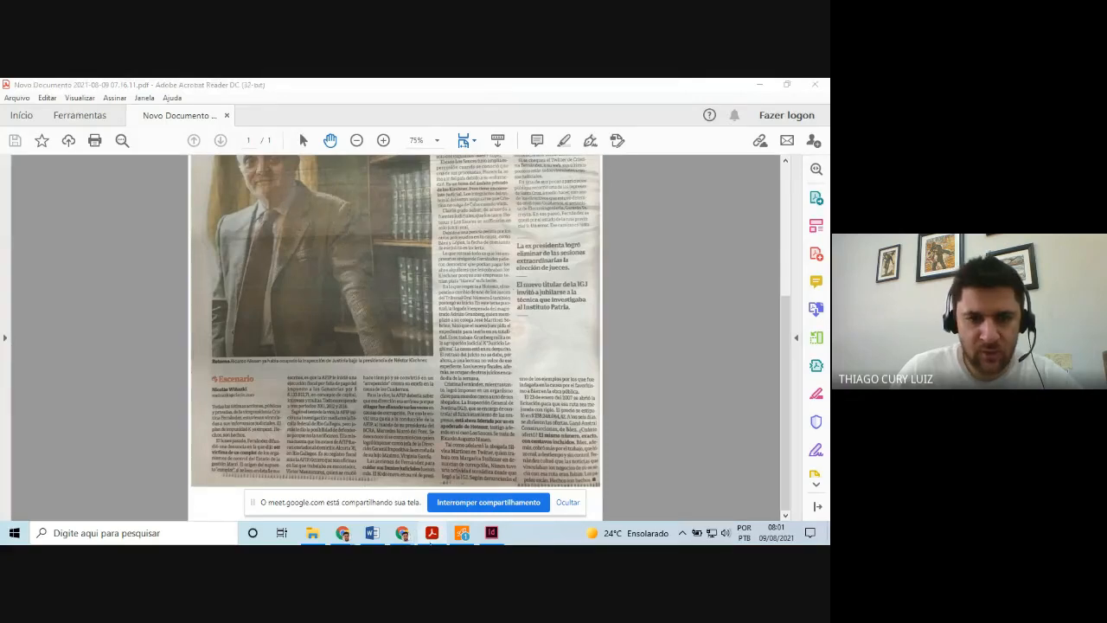
pyautogui.click(492, 533)
pyautogui.click(352, 453)
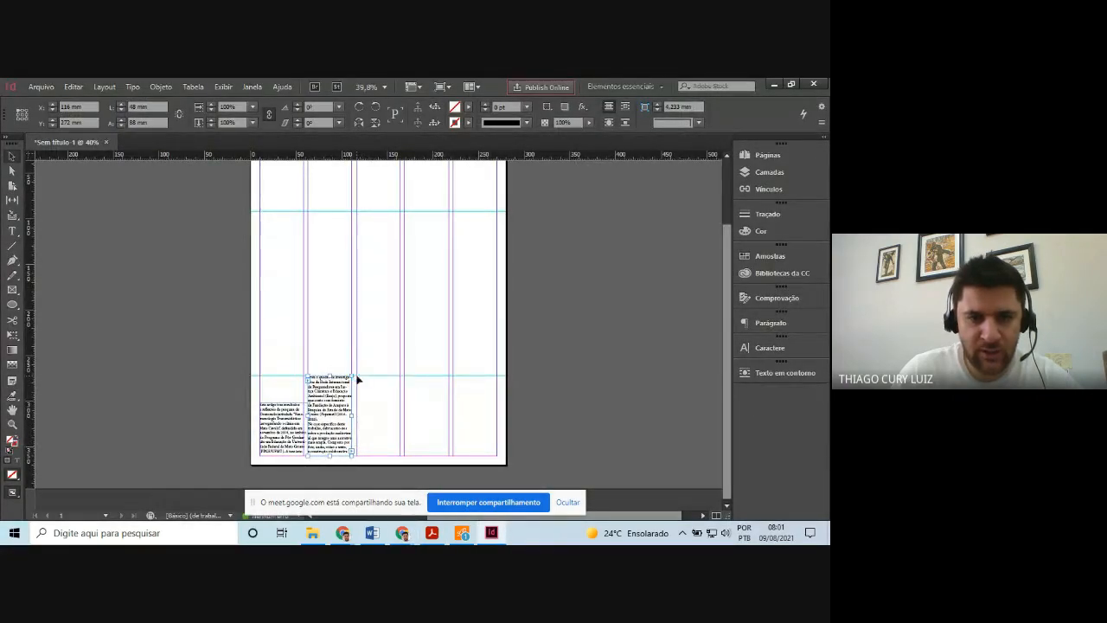
pyautogui.click(358, 379)
pyautogui.click(358, 380)
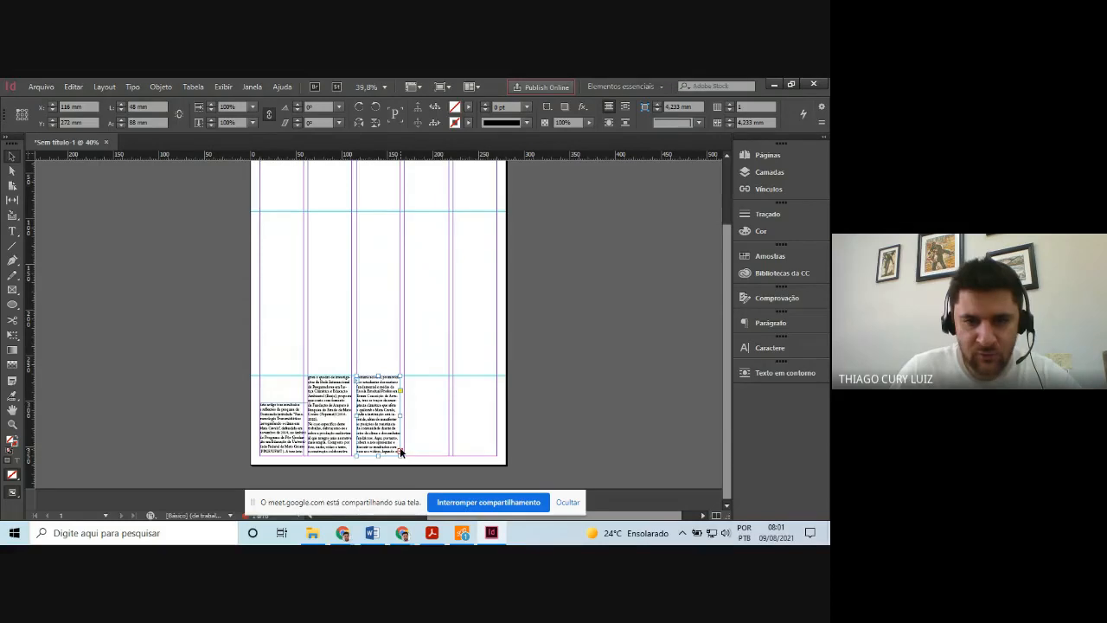
# Continue the overset text into full-height threaded frames in the fourth and fifth columns, starting at the top margin
pyautogui.click(400, 450)
pyautogui.scroll(2, 405, 459)
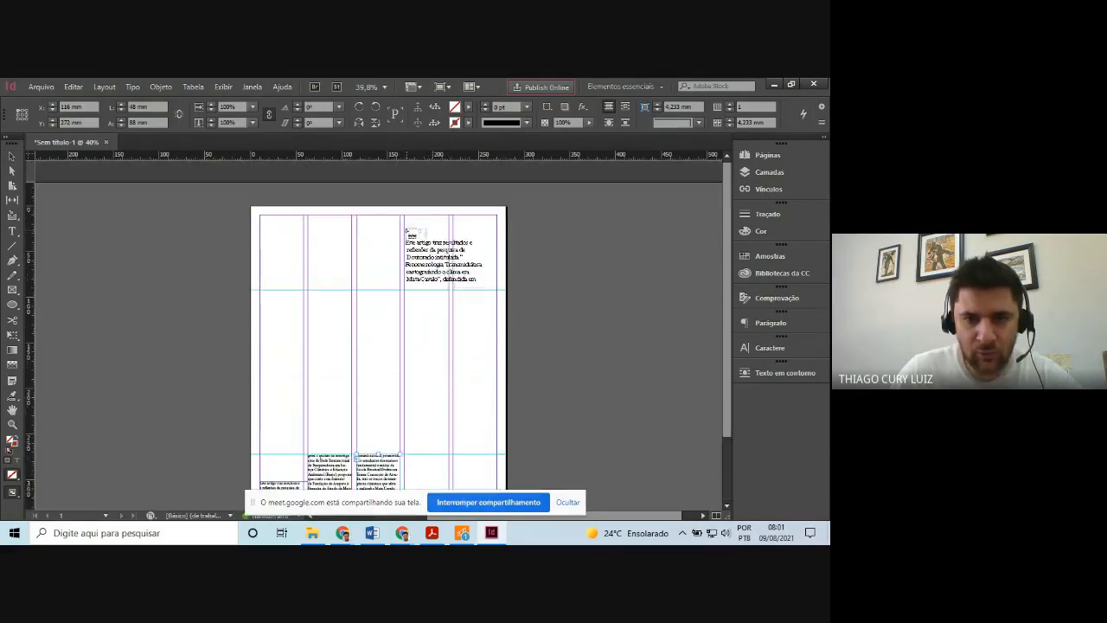
pyautogui.click(403, 214)
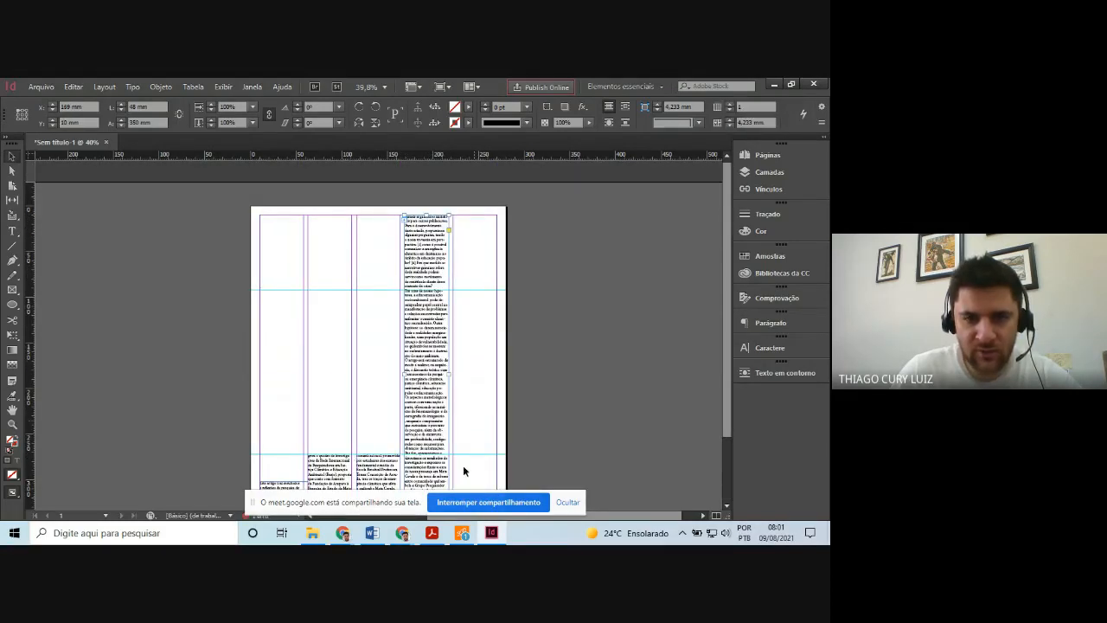
pyautogui.scroll(-2, 456, 416)
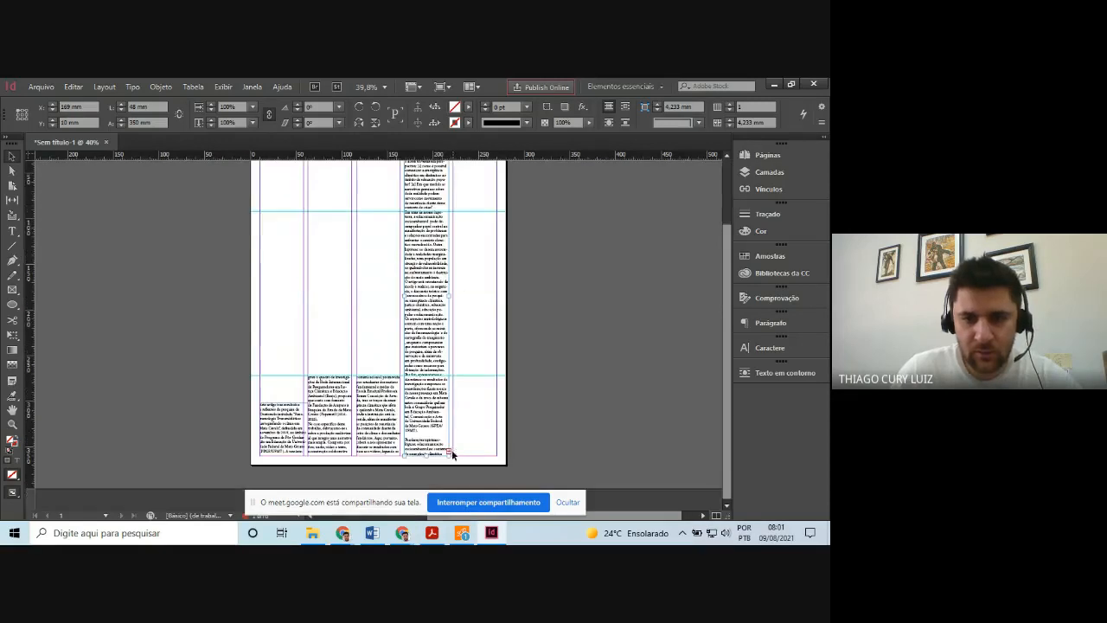
pyautogui.click(449, 452)
pyautogui.scroll(2, 470, 460)
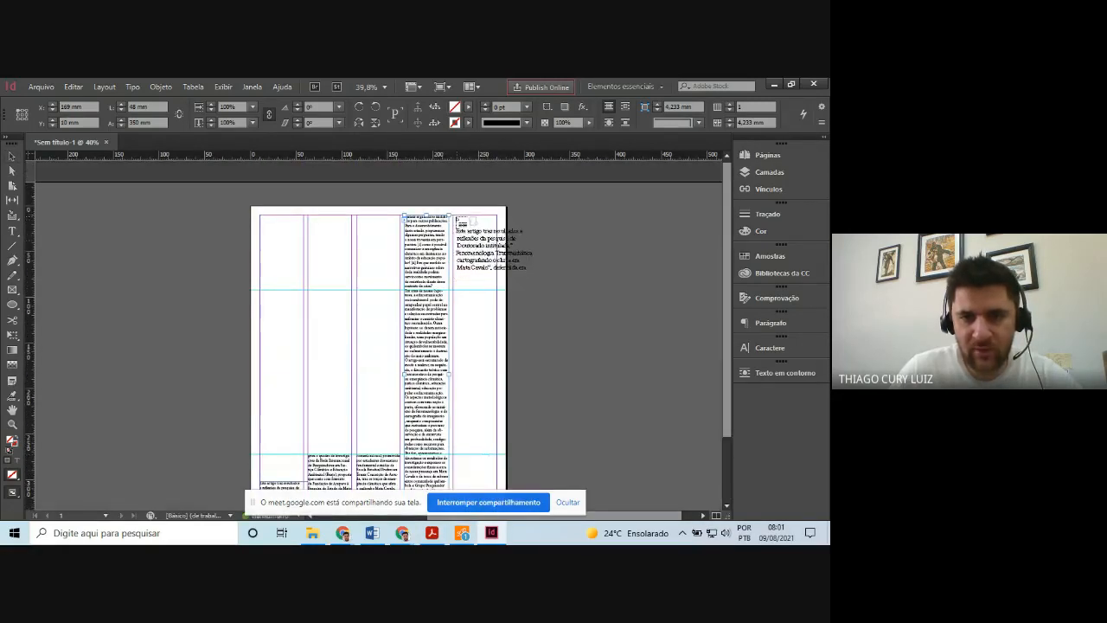
pyautogui.click(455, 217)
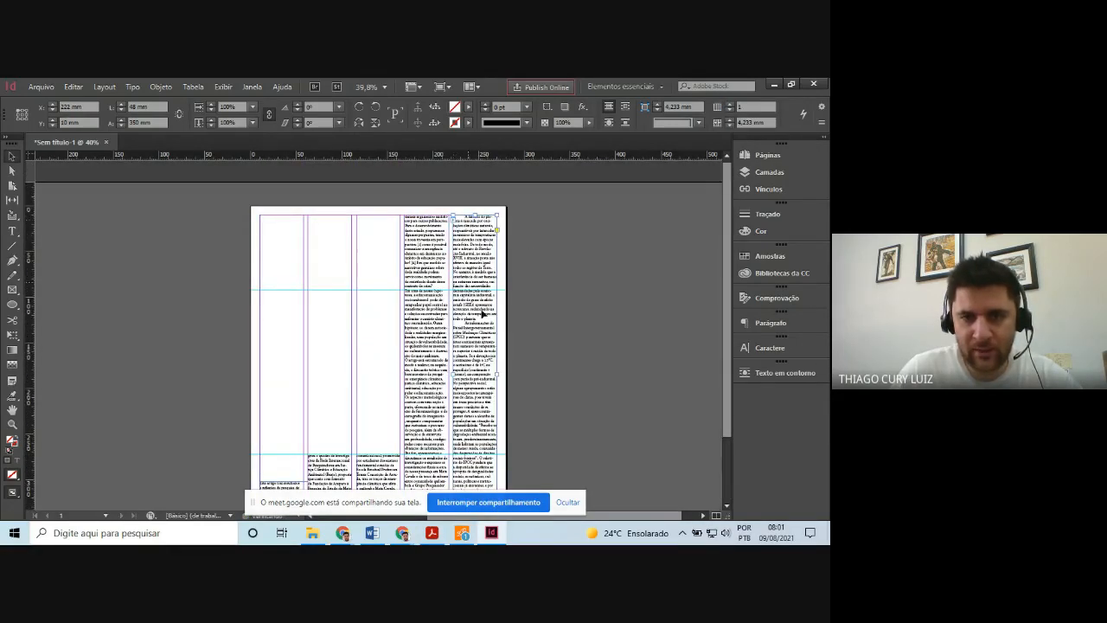
# Check the fifth column of the scanned newspaper page in Acrobat Reader, and add a horizontal guide at about 178 mm back in InDesign
pyautogui.click(431, 533)
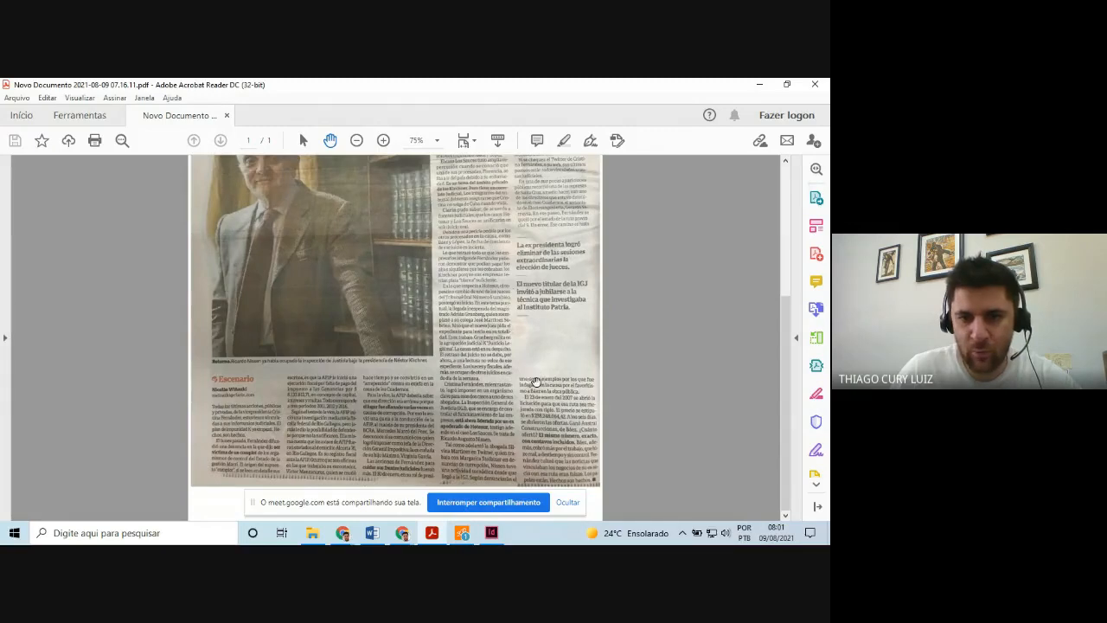
pyautogui.click(436, 534)
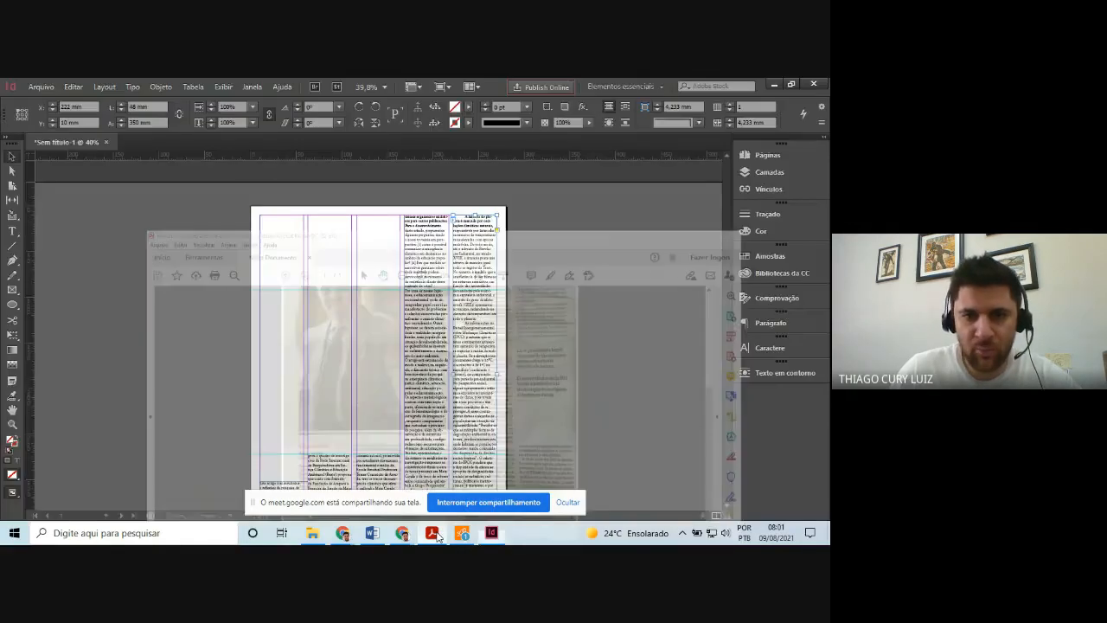
pyautogui.scroll(-2, 467, 381)
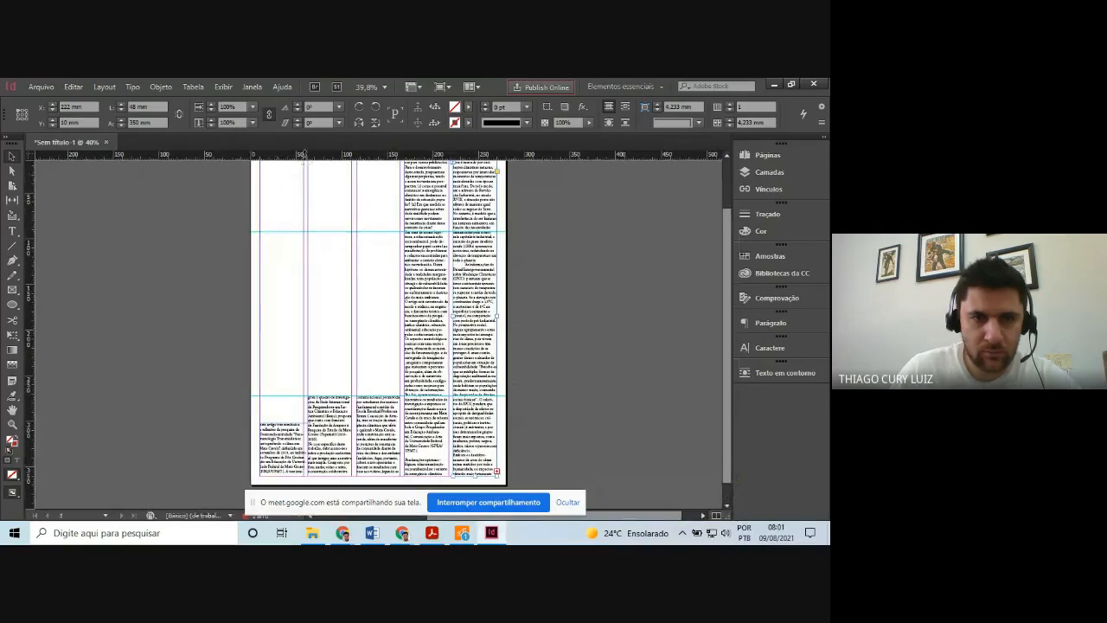
pyautogui.moveTo(302, 155); pyautogui.dragTo(276, 310)
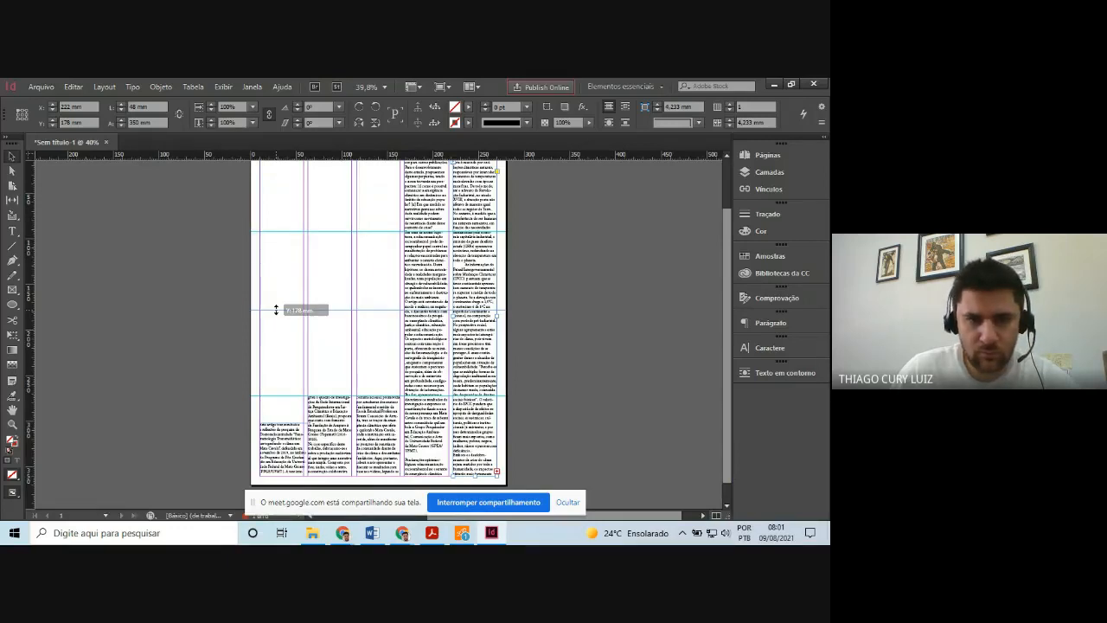
pyautogui.moveTo(276, 310); pyautogui.dragTo(276, 310)
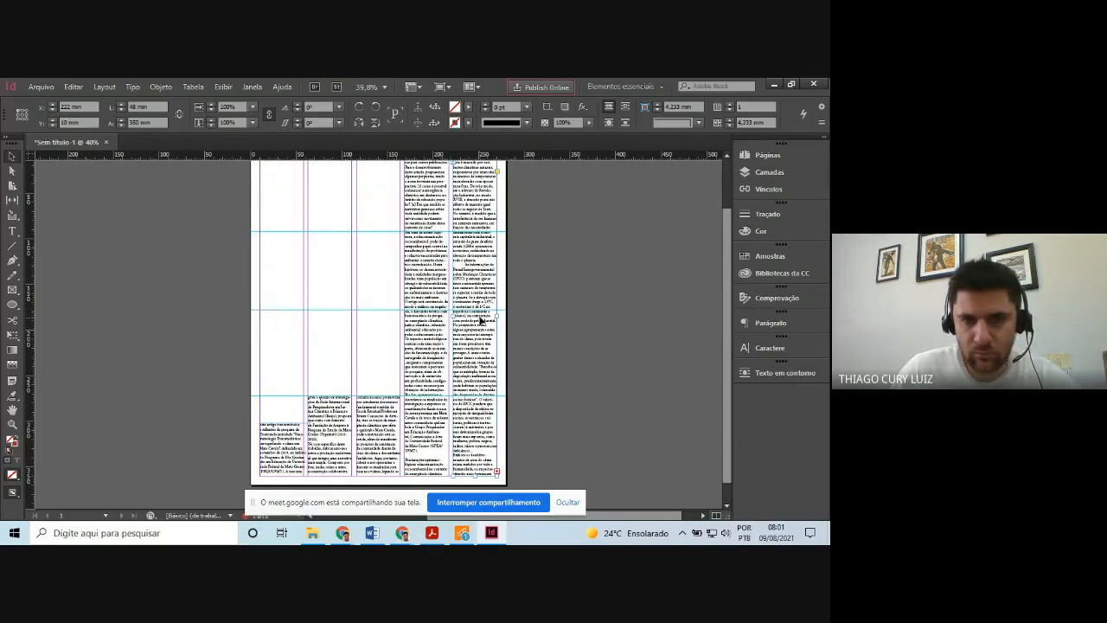
# Shorten the fifth-column text frame to the middle horizontal guide and flow its overset text into a threaded frame at the column's foot
pyautogui.moveTo(475, 476); pyautogui.dragTo(481, 310)
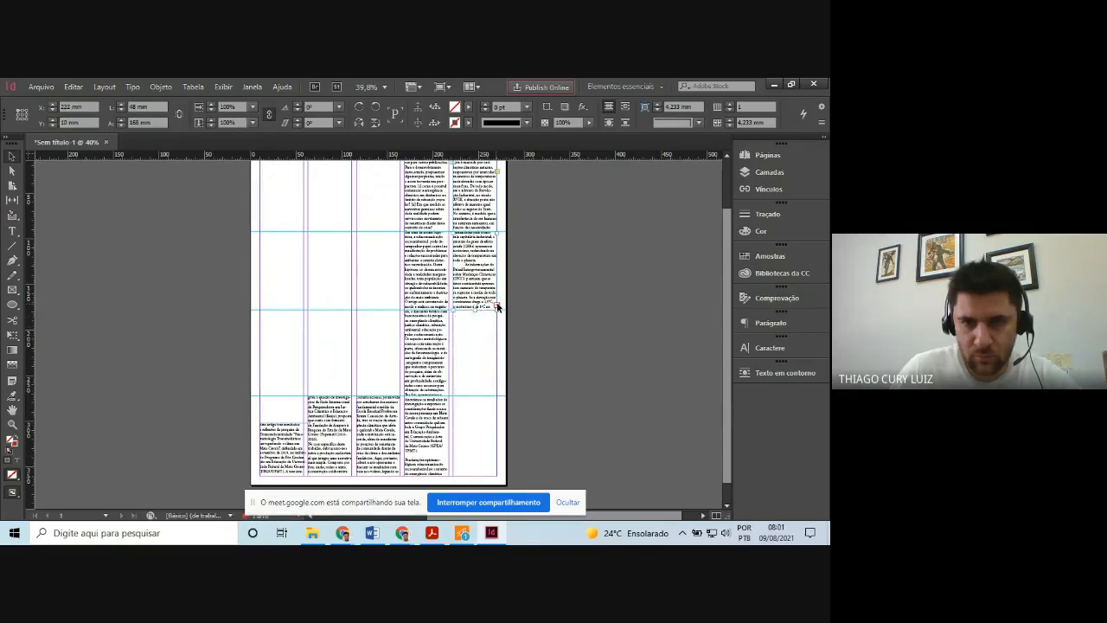
pyautogui.click(496, 306)
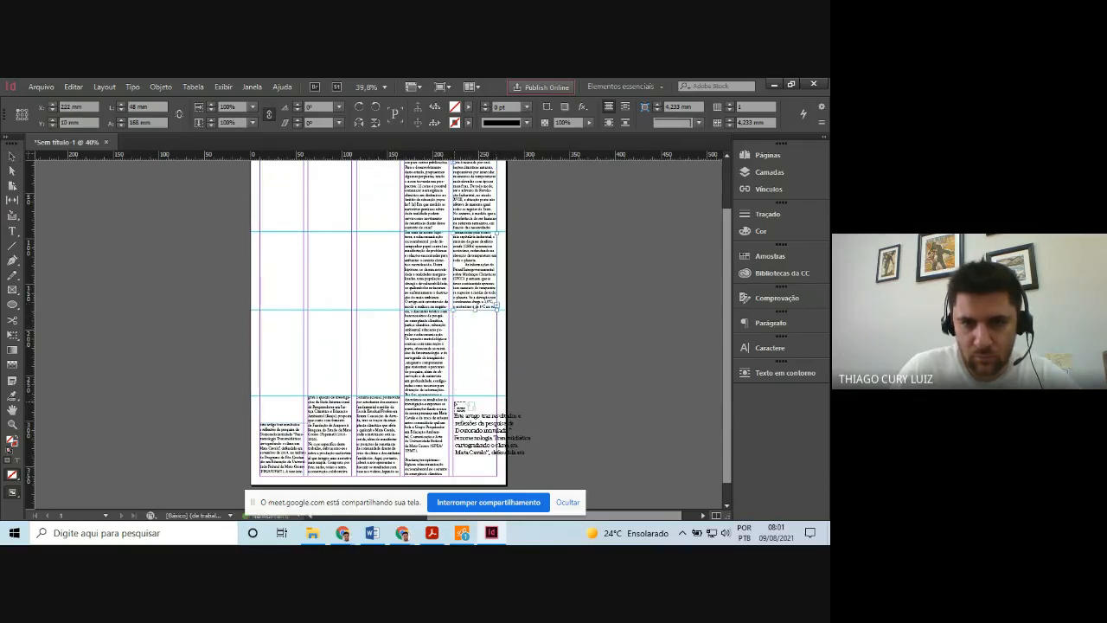
pyautogui.click(456, 404)
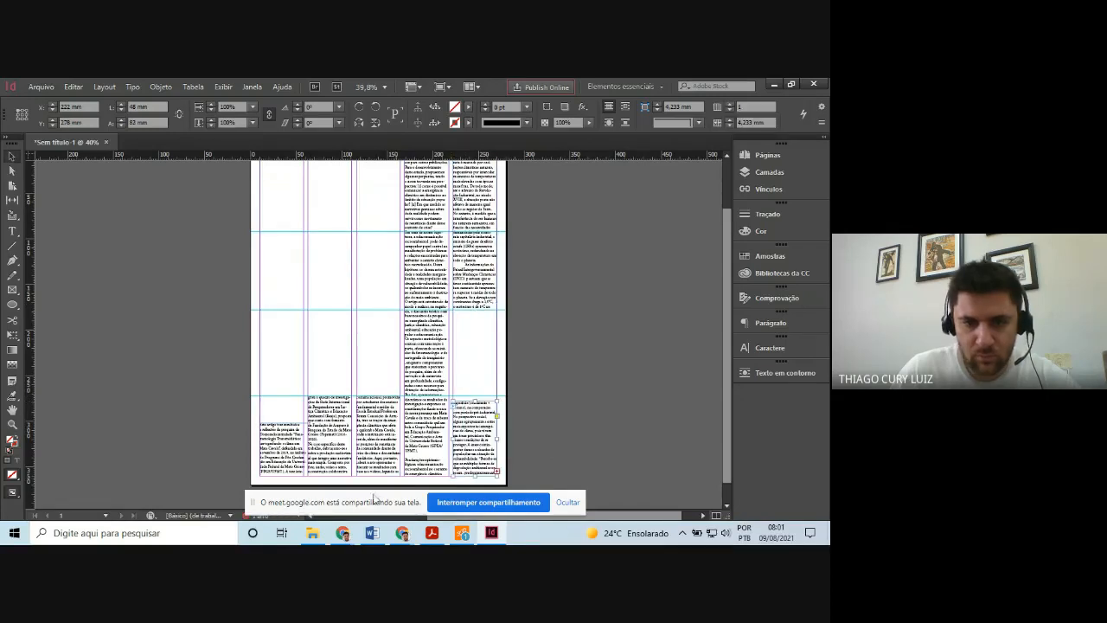
pyautogui.moveTo(403, 532)
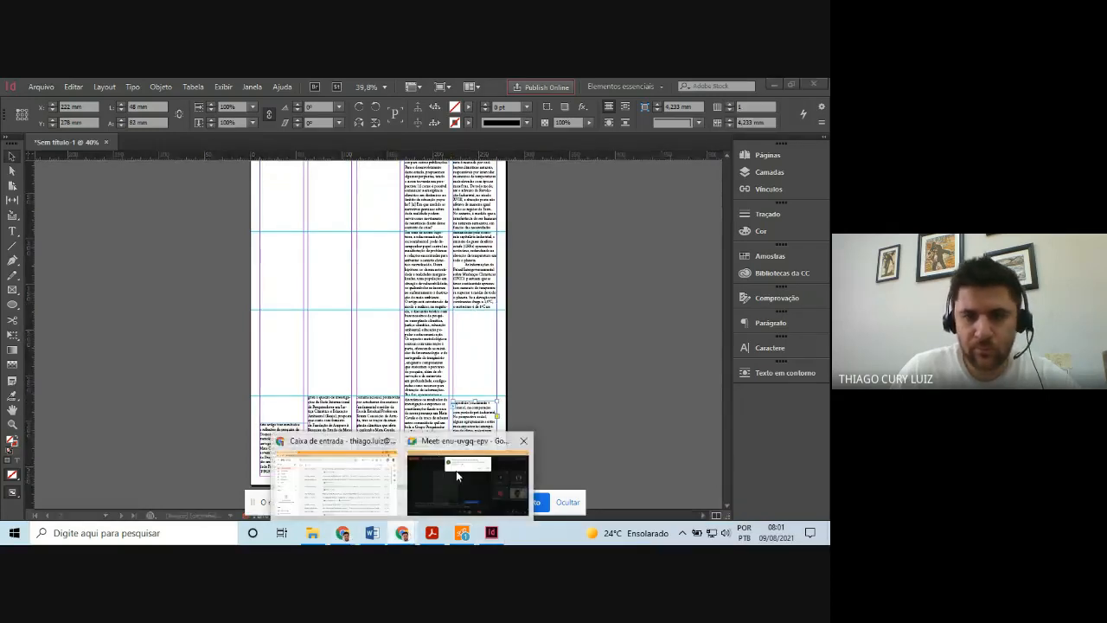
pyautogui.click(456, 471)
pyautogui.click(545, 205)
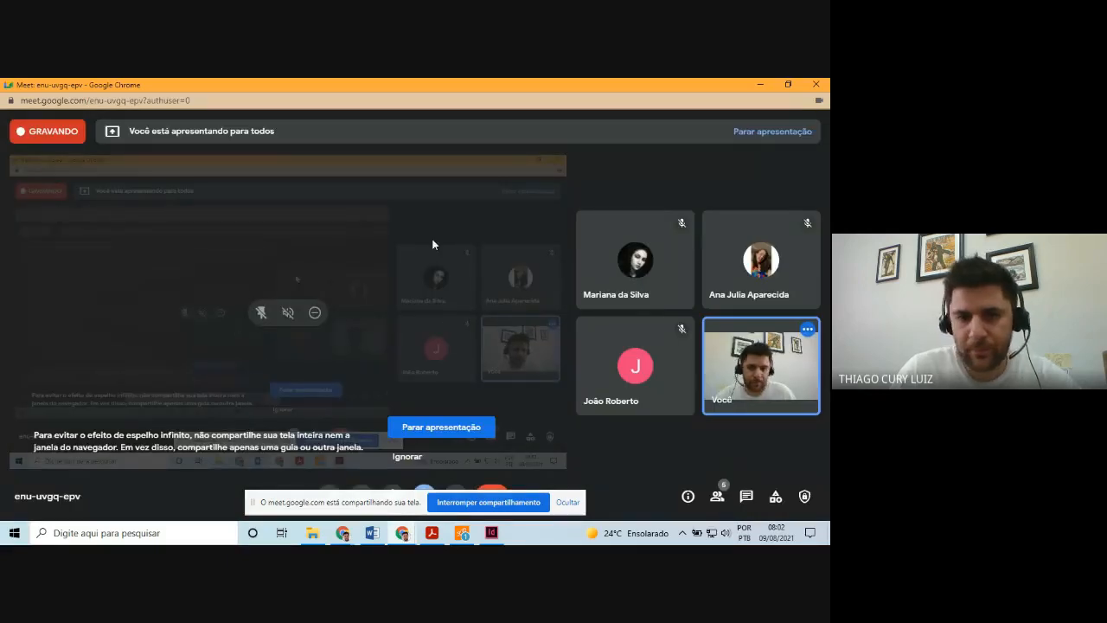
pyautogui.click(762, 85)
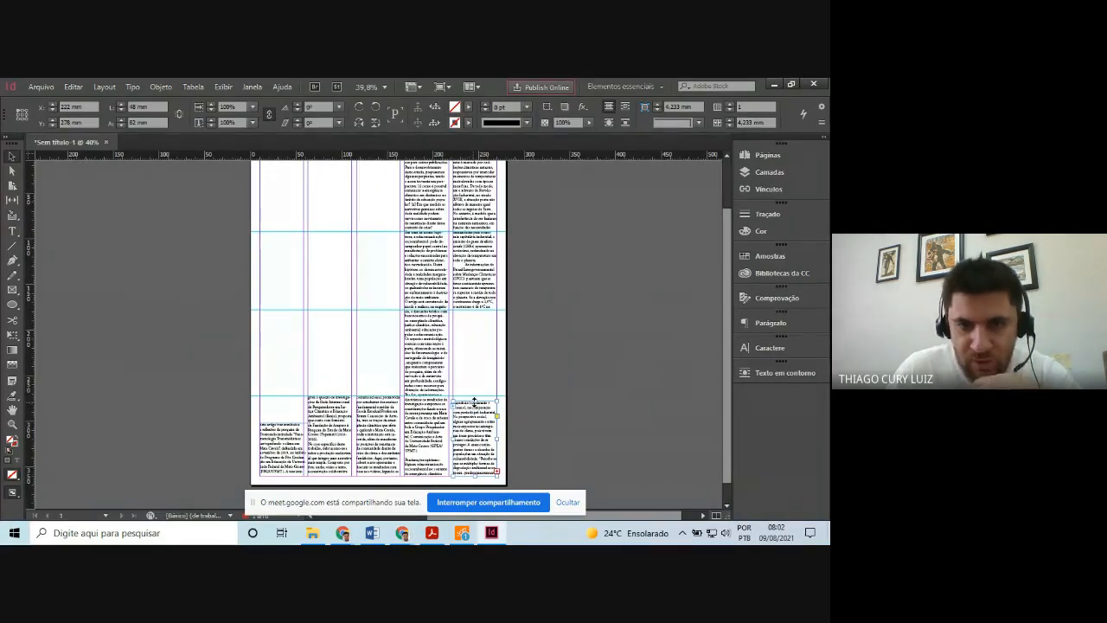
# Lower the top edge of the text frame at the foot of the fifth column slightly and deselect it
pyautogui.moveTo(474, 401); pyautogui.dragTo(474, 405)
pyautogui.click(545, 348)
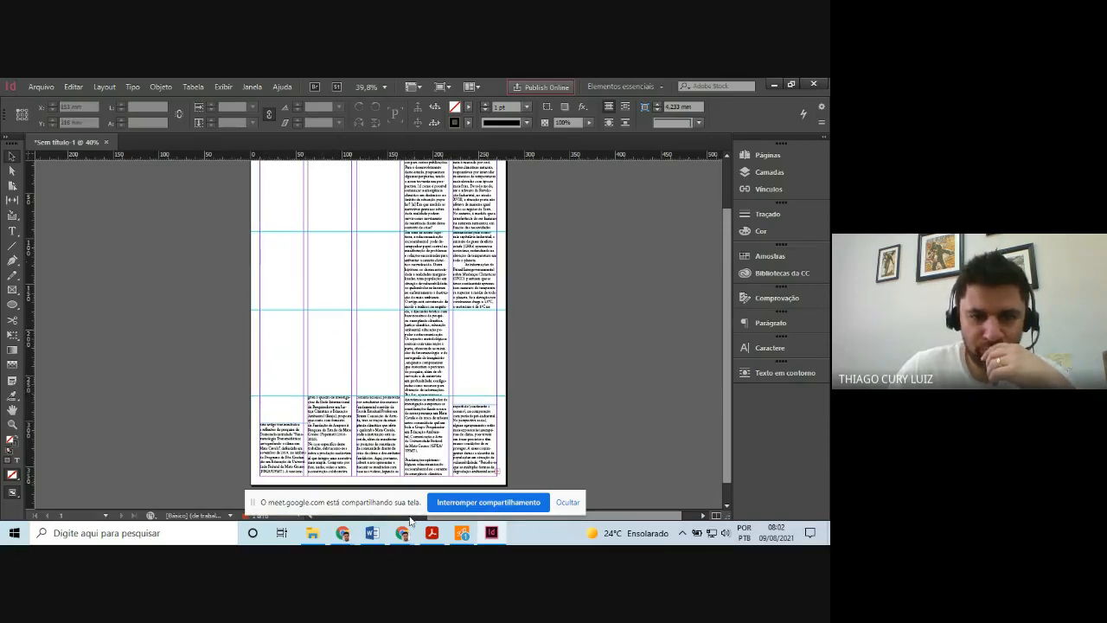
# Switch to Chrome, search Google for "ricardo nissen clarín" and look through the image results for a photo
pyautogui.moveTo(347, 538)
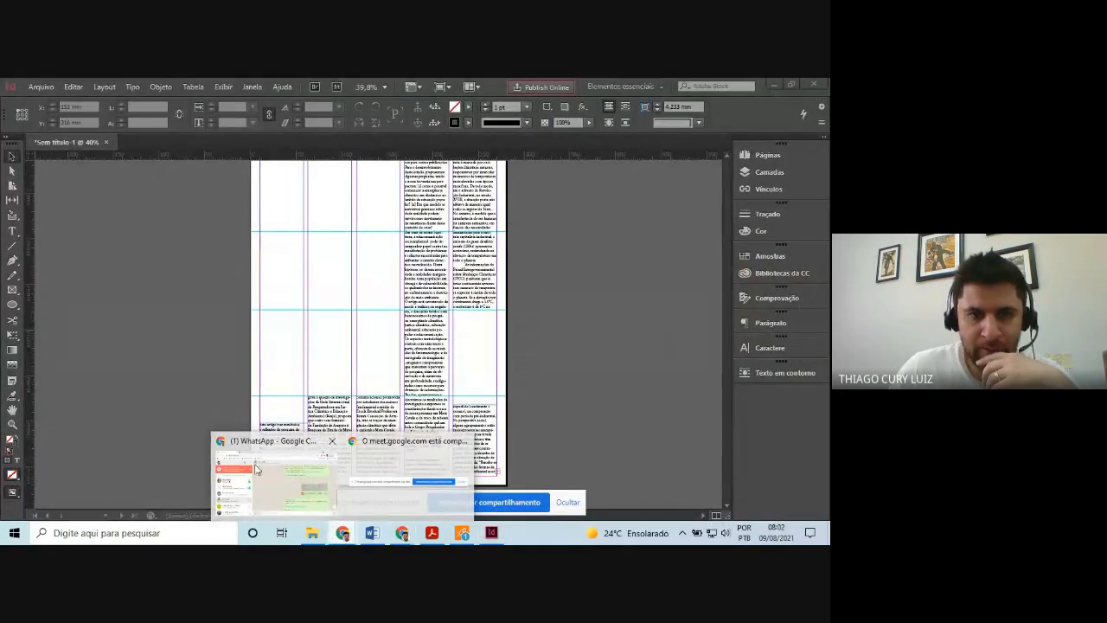
pyautogui.click(286, 476)
pyautogui.click(310, 88)
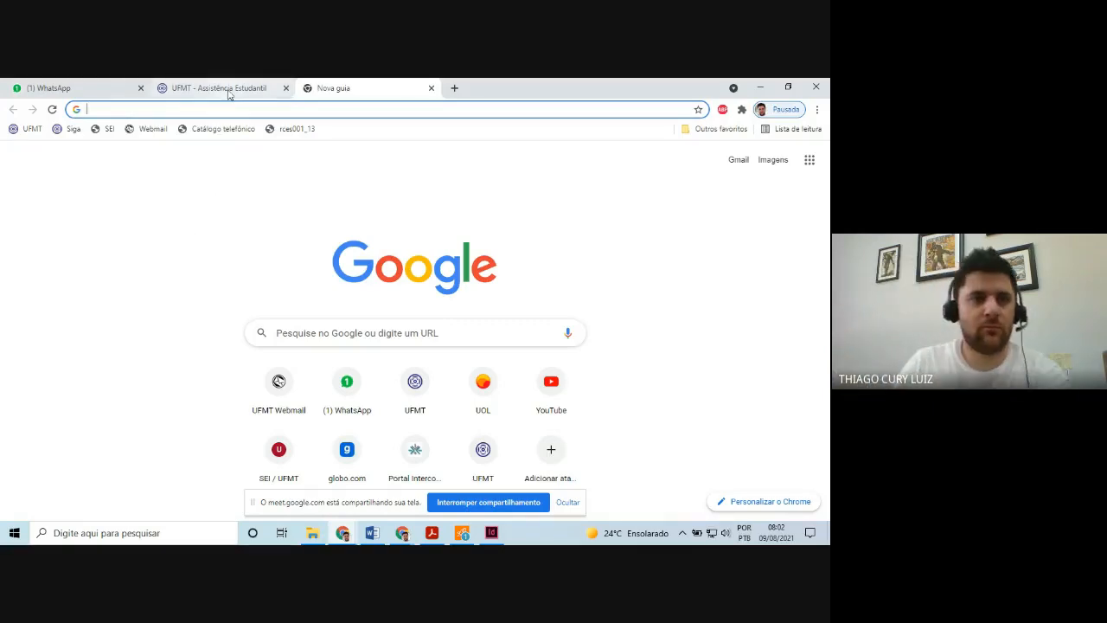
pyautogui.write('ricar')
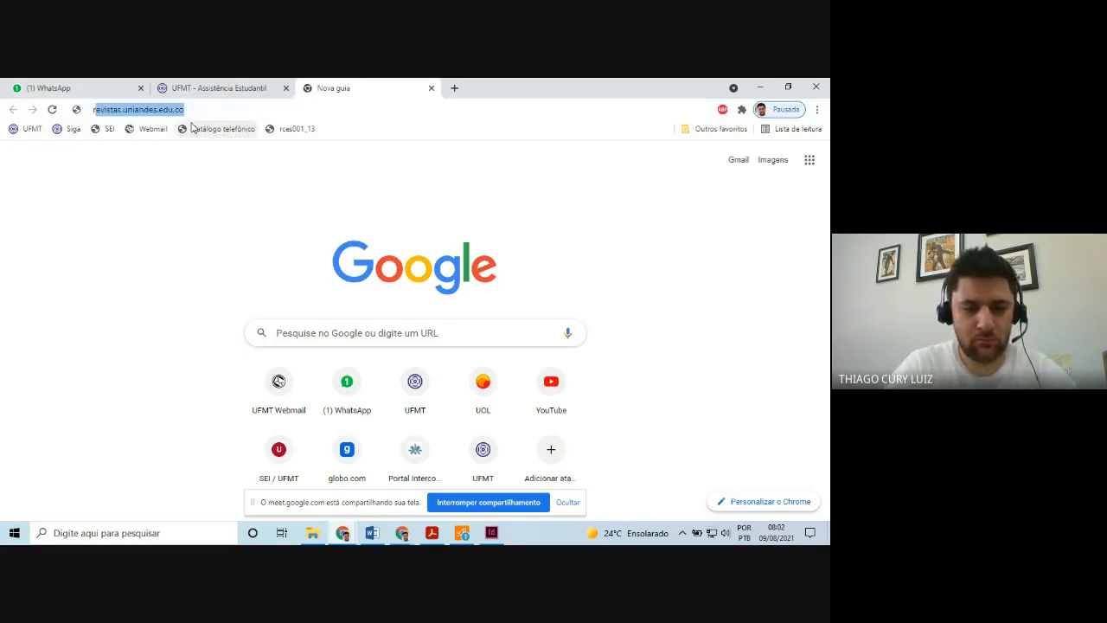
pyautogui.write('do nis')
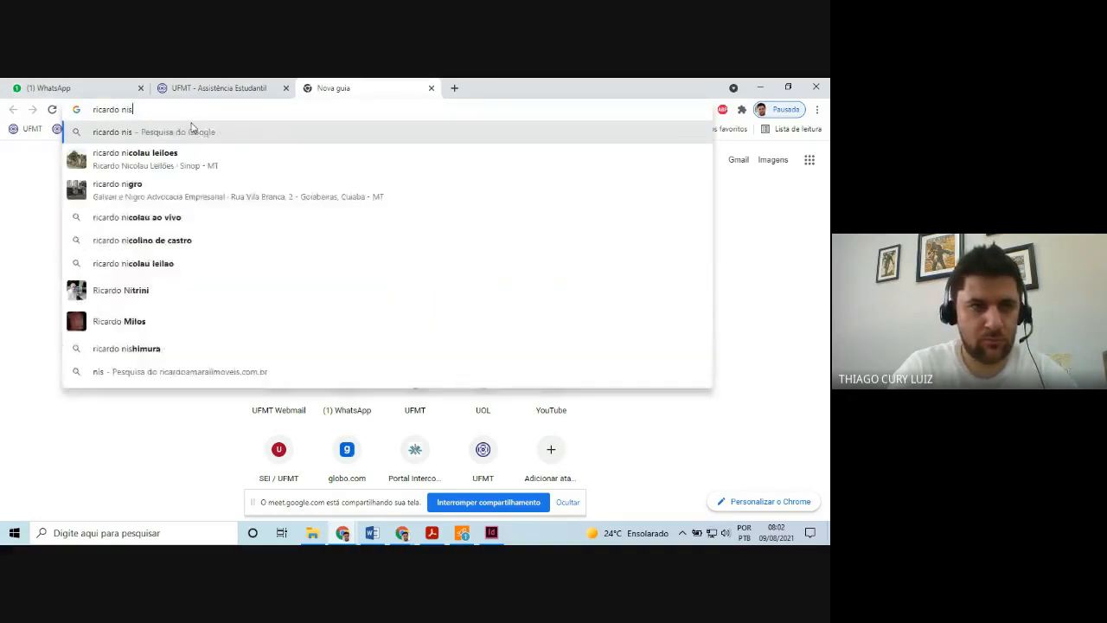
pyautogui.write('sen clarín')
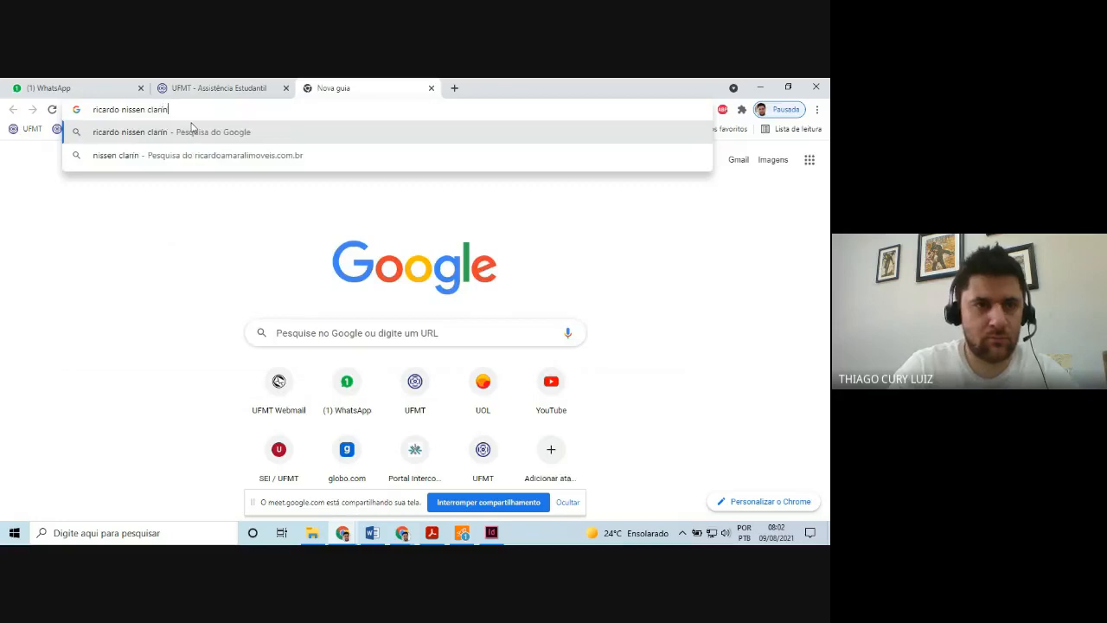
pyautogui.press('Return')
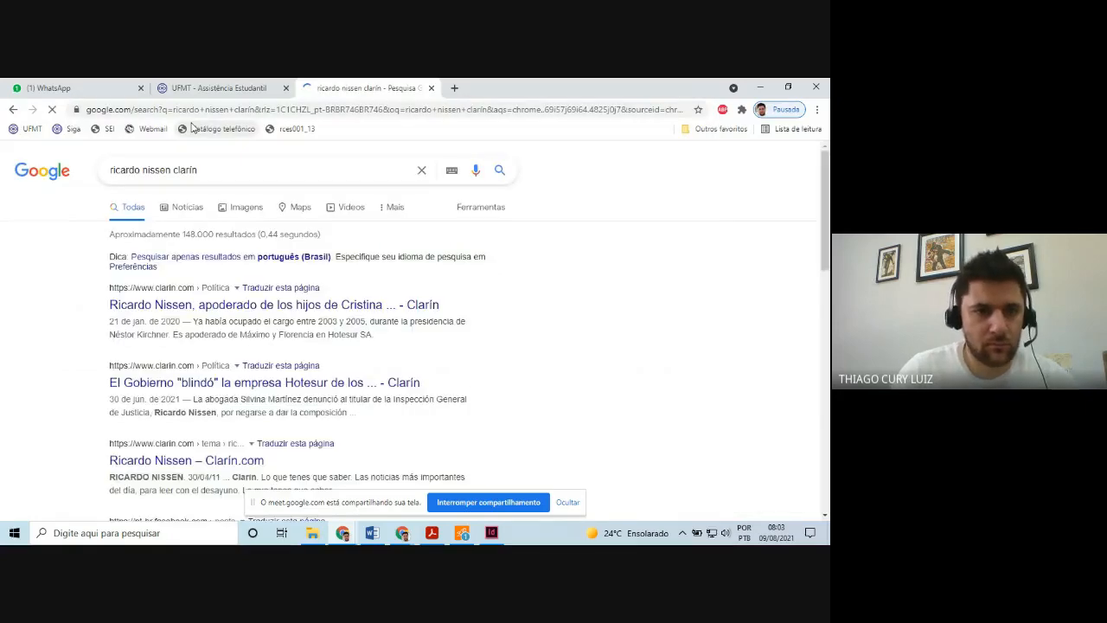
pyautogui.click(230, 208)
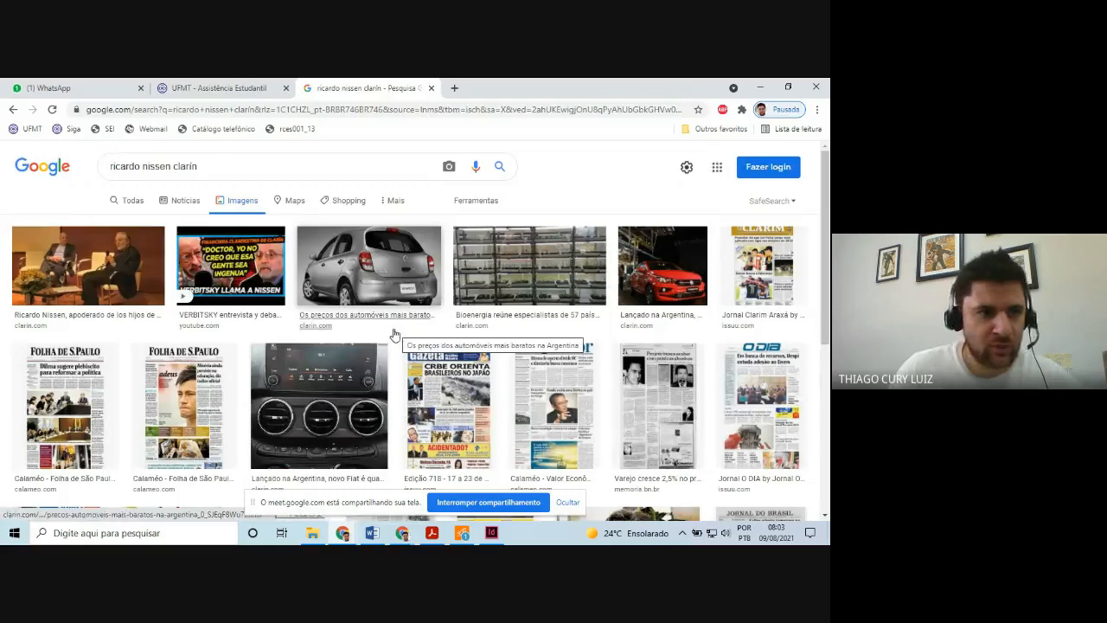
pyautogui.scroll(-2, 381, 329)
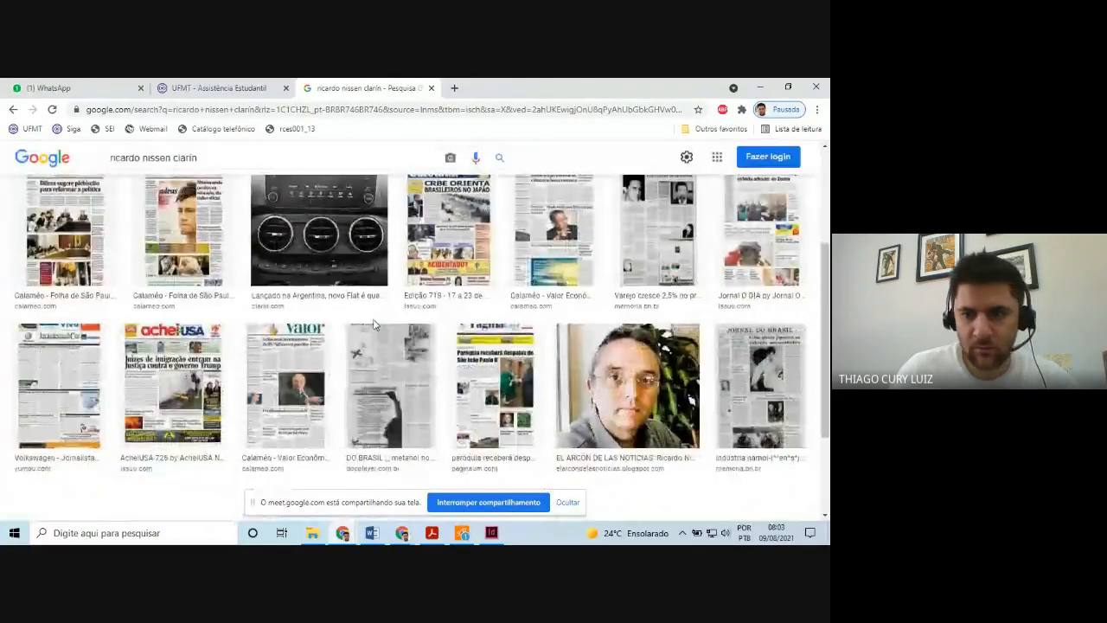
pyautogui.scroll(-3, 372, 322)
pyautogui.scroll(5, 369, 321)
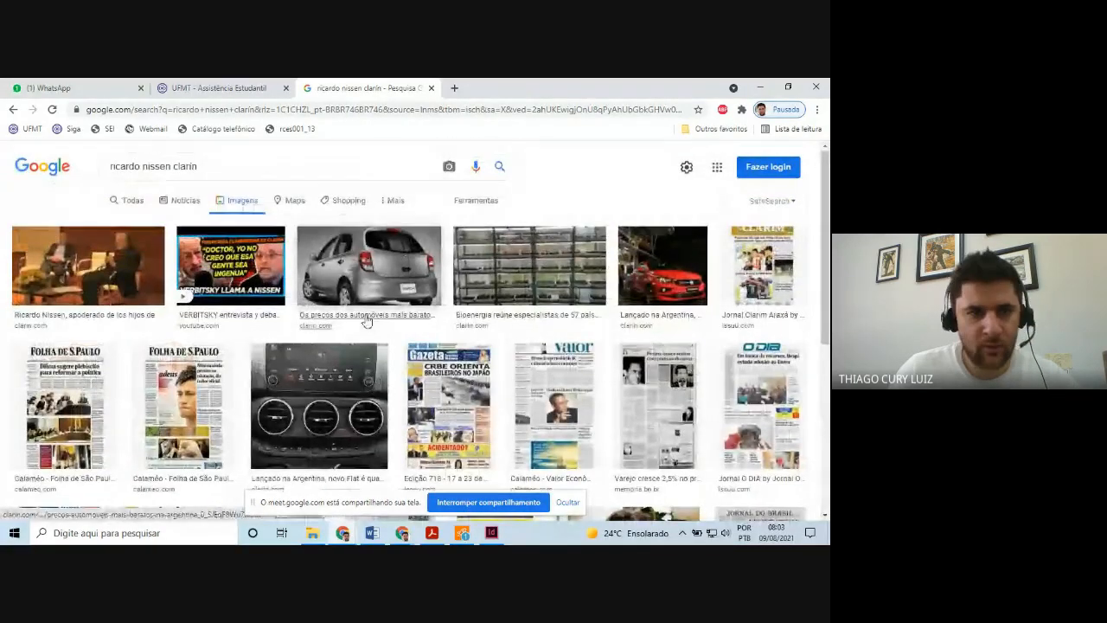
pyautogui.moveTo(197, 166); pyautogui.dragTo(171, 164)
pyautogui.press('BackSpace')
pyautogui.press('Return')
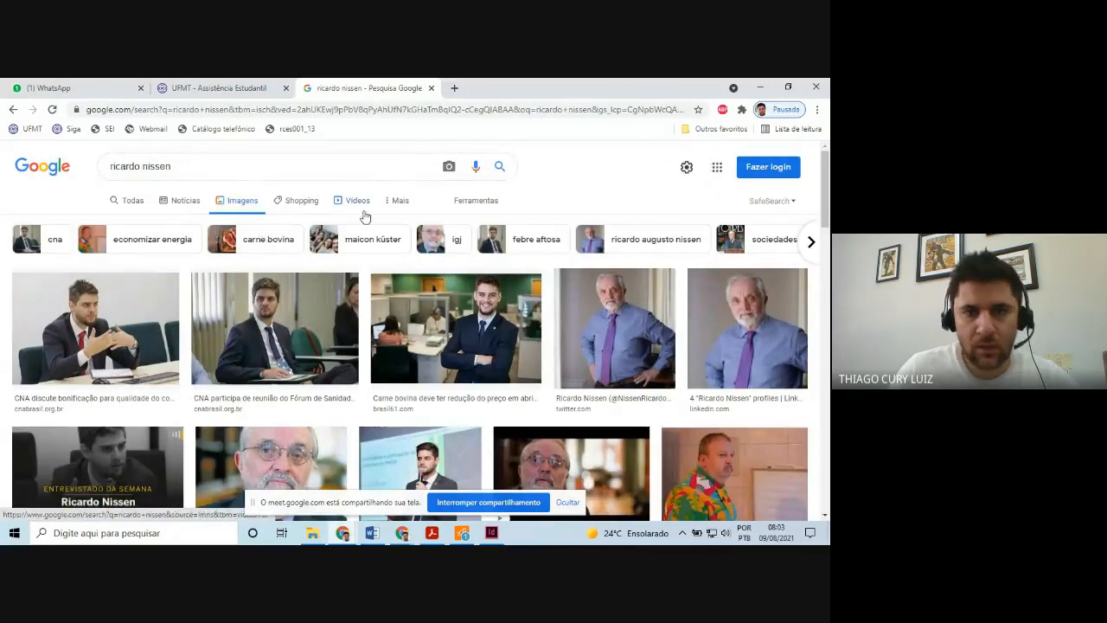
pyautogui.click(389, 202)
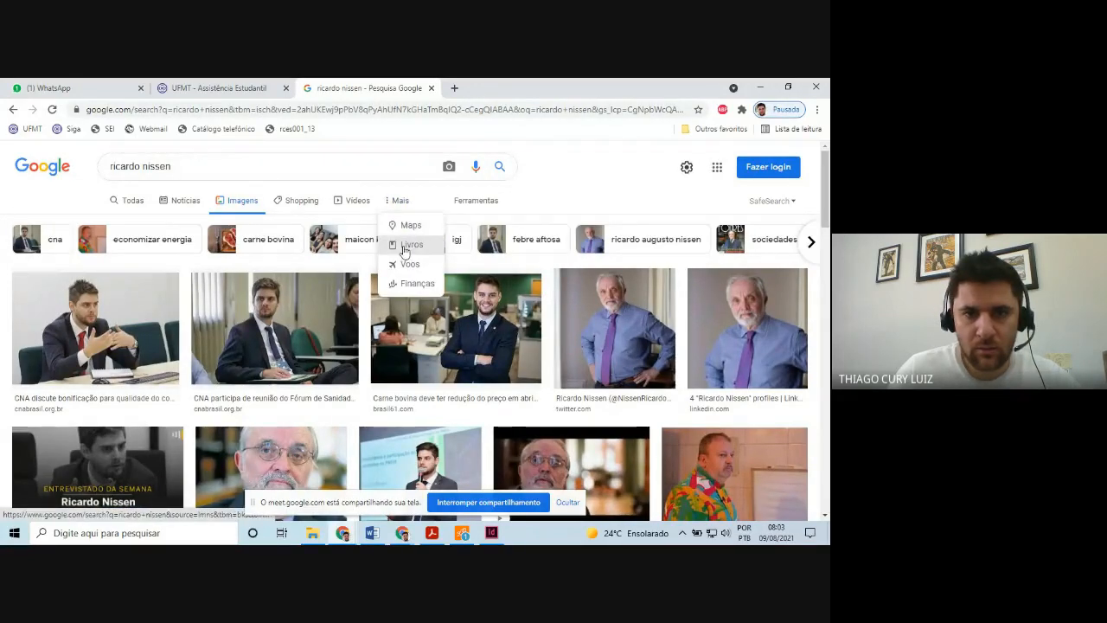
pyautogui.click(462, 208)
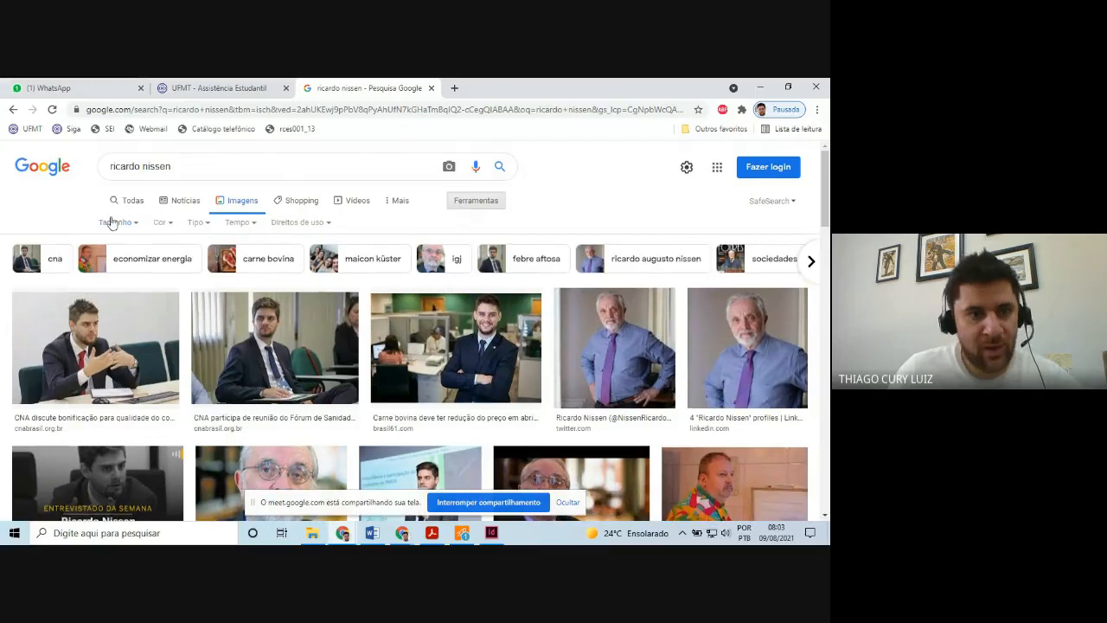
pyautogui.click(117, 223)
pyautogui.click(113, 264)
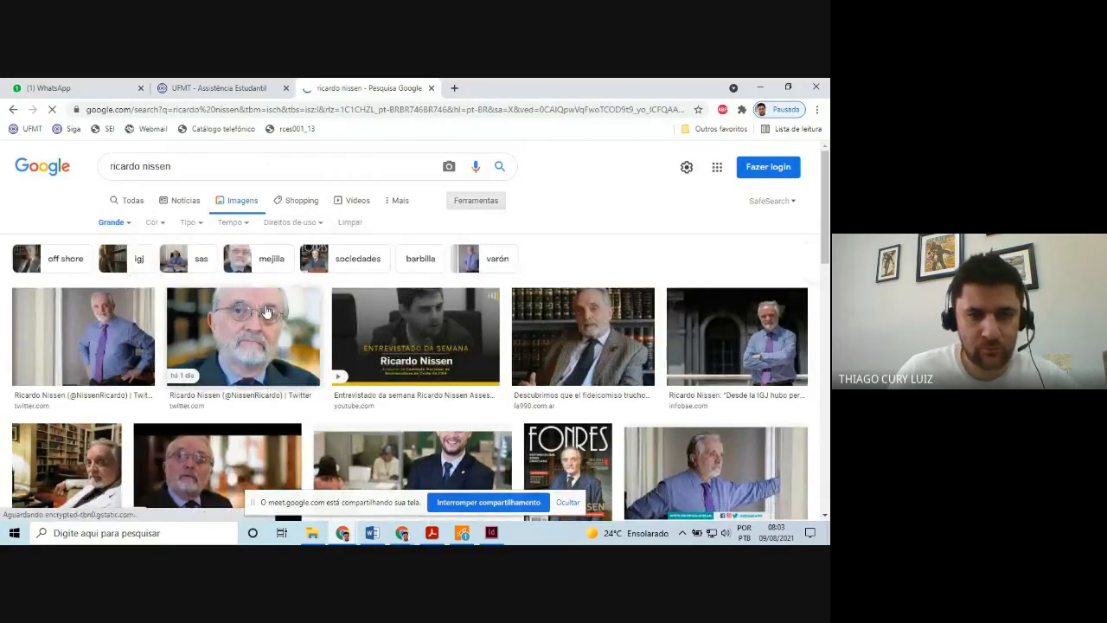
# Open the Análisis Digital photo of the man standing beside the law-book shelves and save it to the desktop as igj.jpg
pyautogui.scroll(-2, 258, 317)
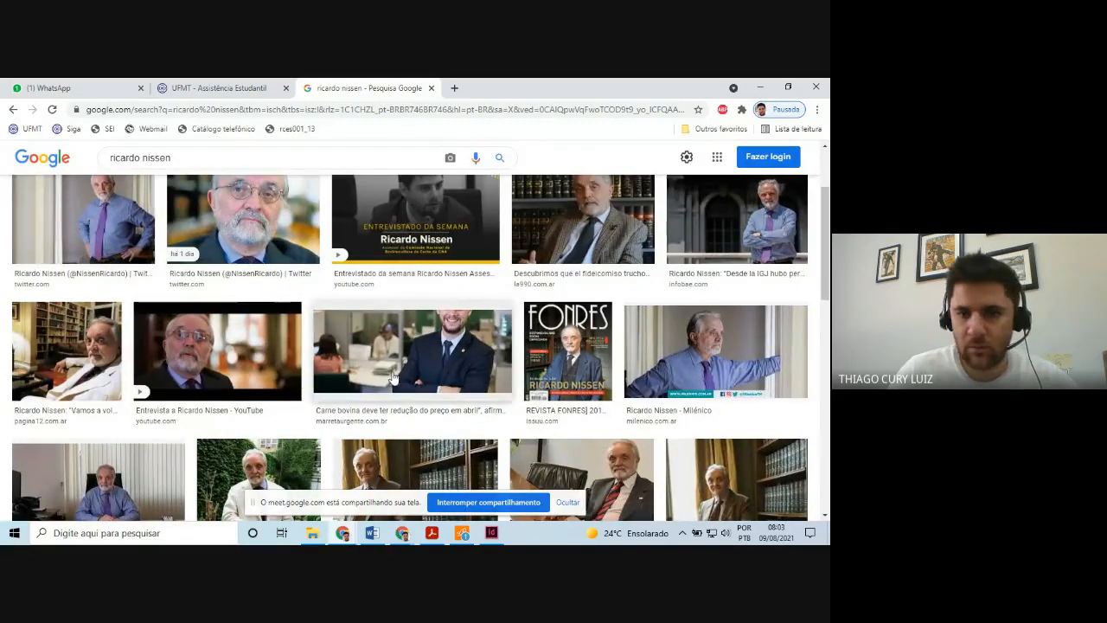
pyautogui.scroll(-3, 393, 377)
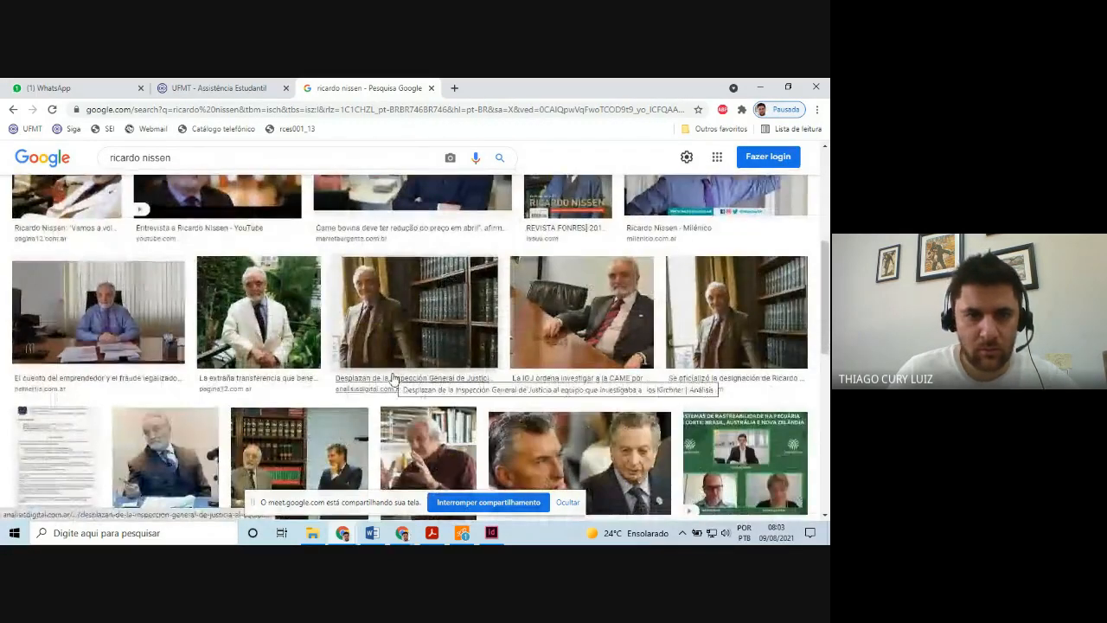
pyautogui.click(413, 313)
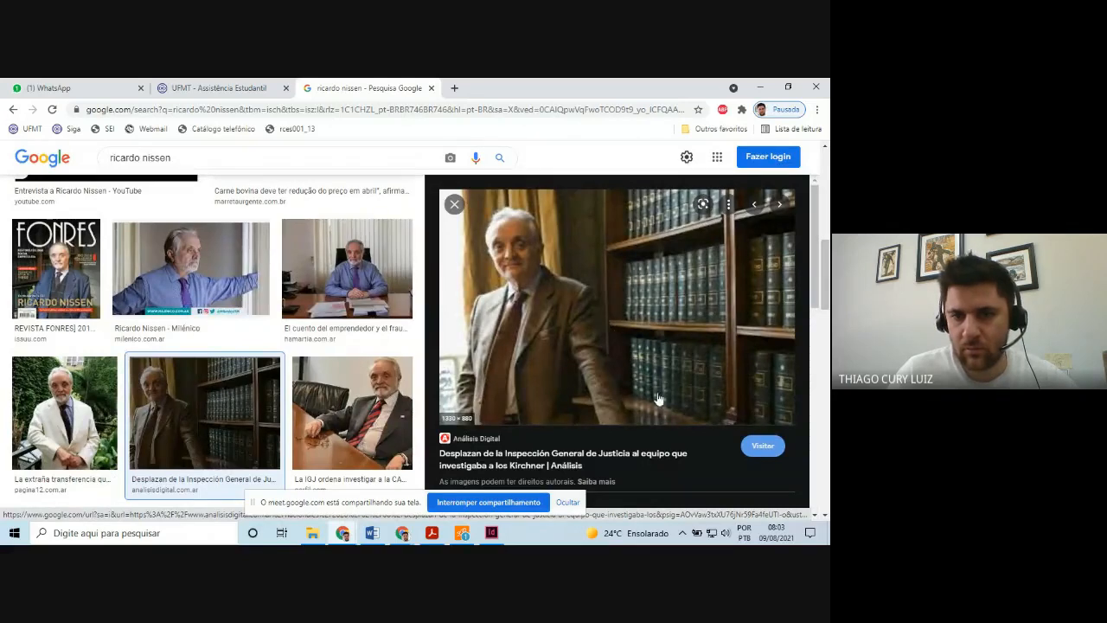
pyautogui.rightClick(555, 279)
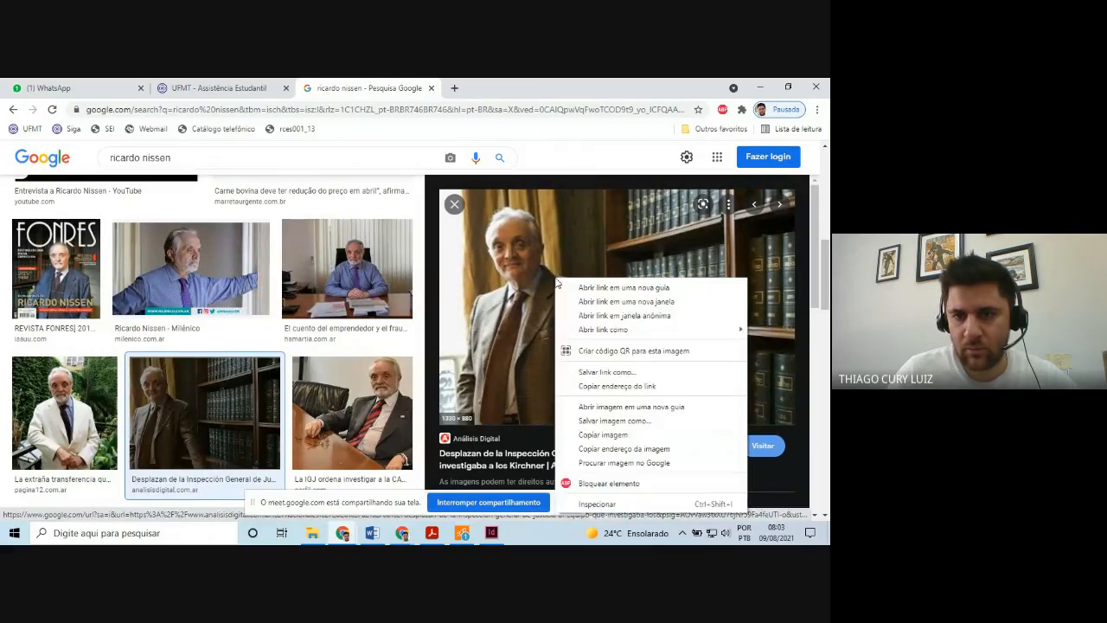
pyautogui.click(603, 430)
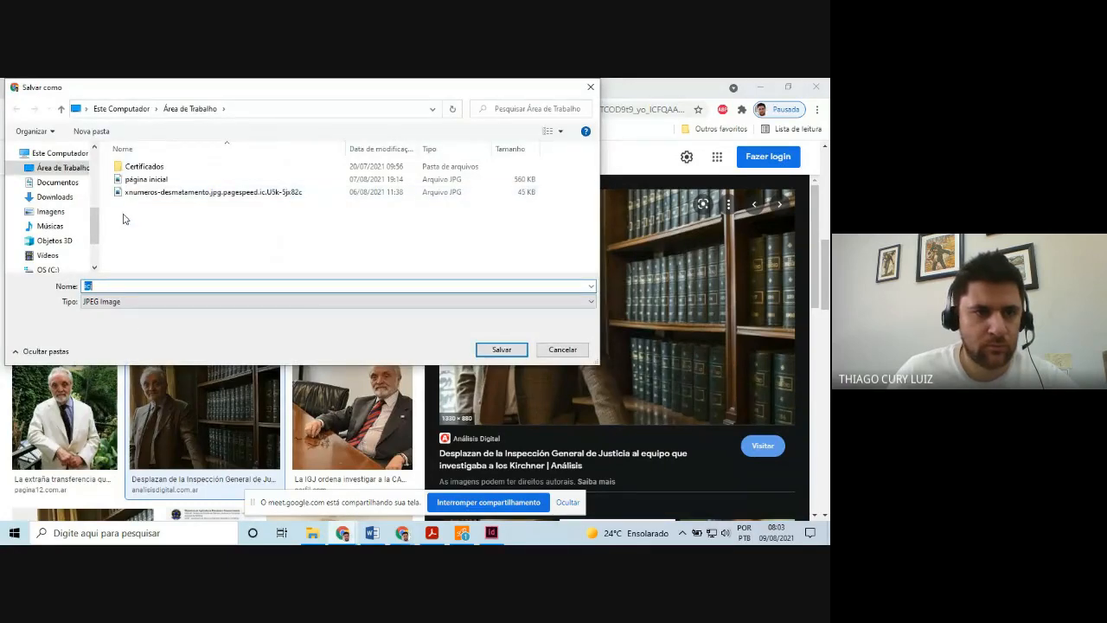
pyautogui.click(489, 350)
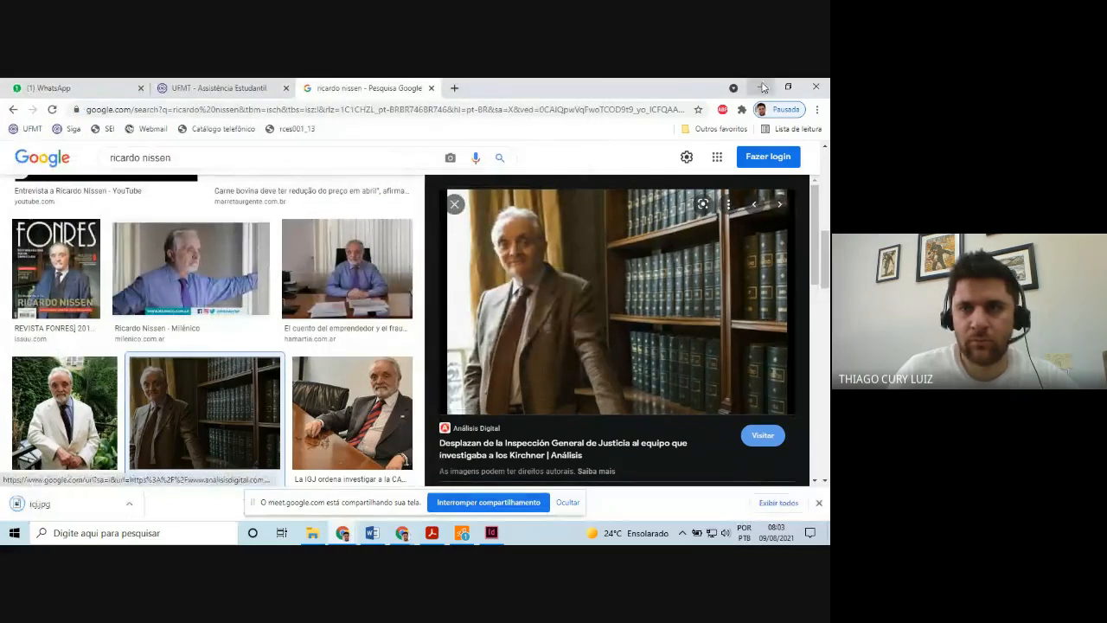
# Bring igj.jpg from the desktop into the InDesign document and place it on the pasteboard left of the page
pyautogui.click(761, 87)
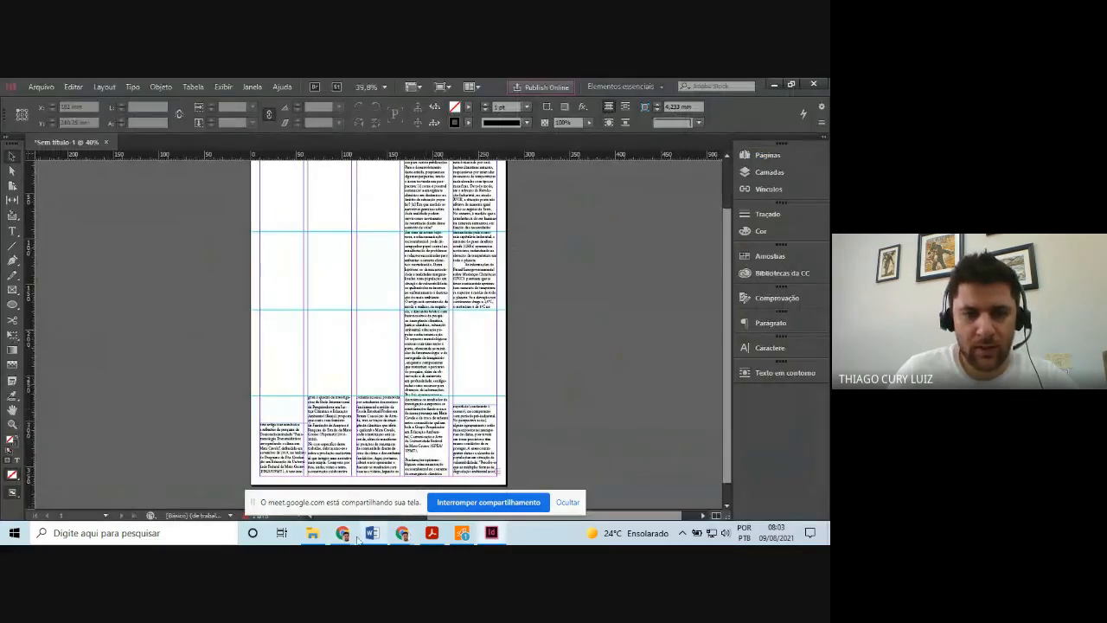
pyautogui.click(774, 84)
pyautogui.click(771, 83)
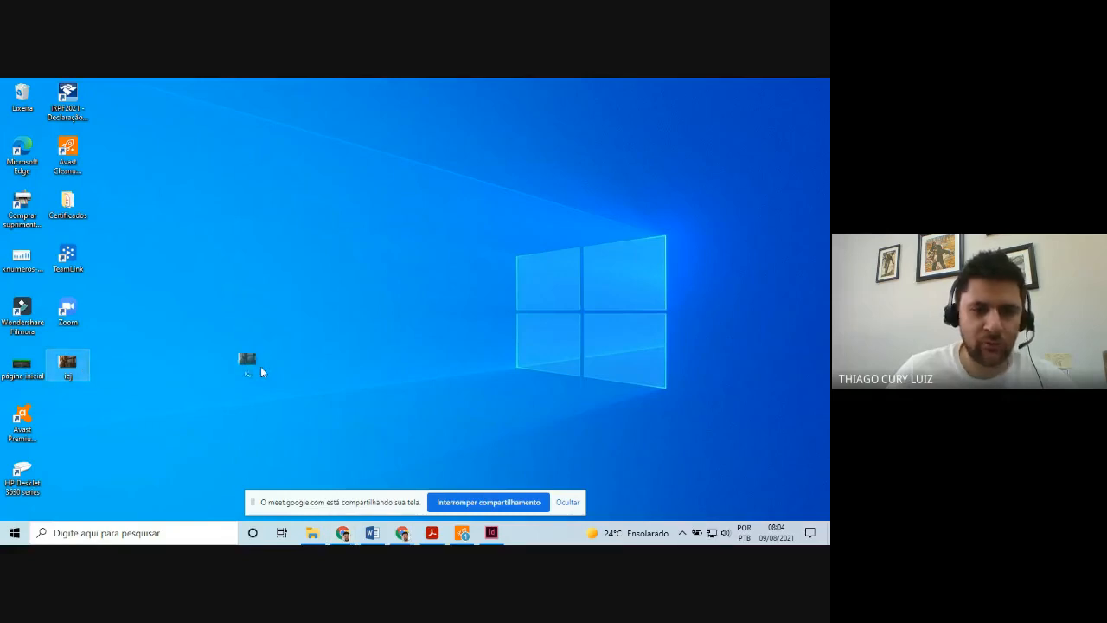
pyautogui.moveTo(371, 399); pyautogui.dragTo(175, 314)
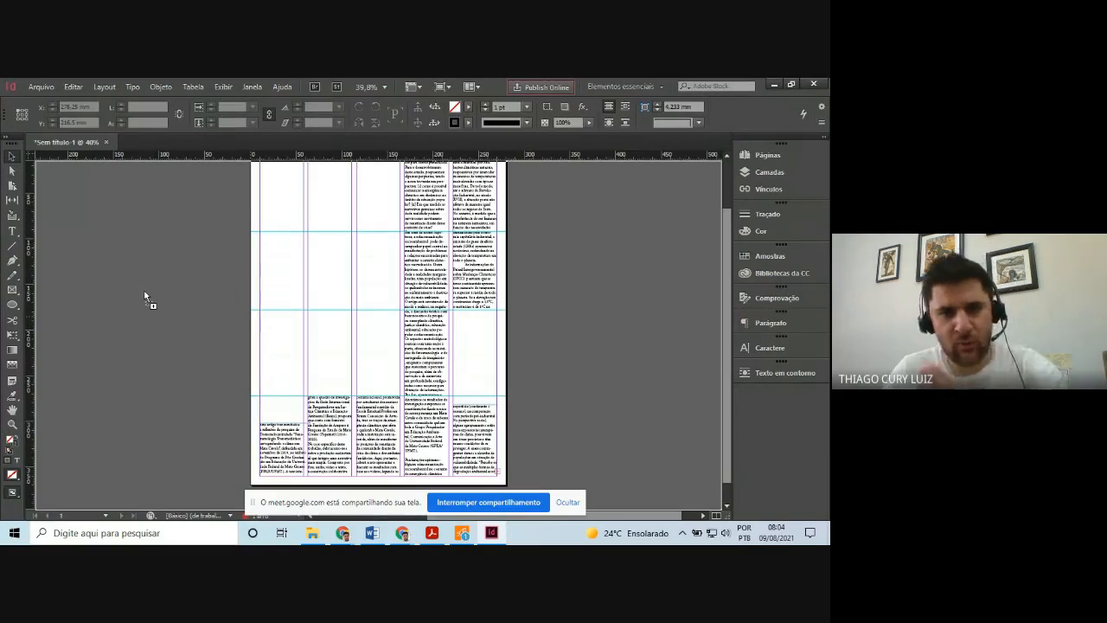
pyautogui.moveTo(145, 294); pyautogui.dragTo(143, 291)
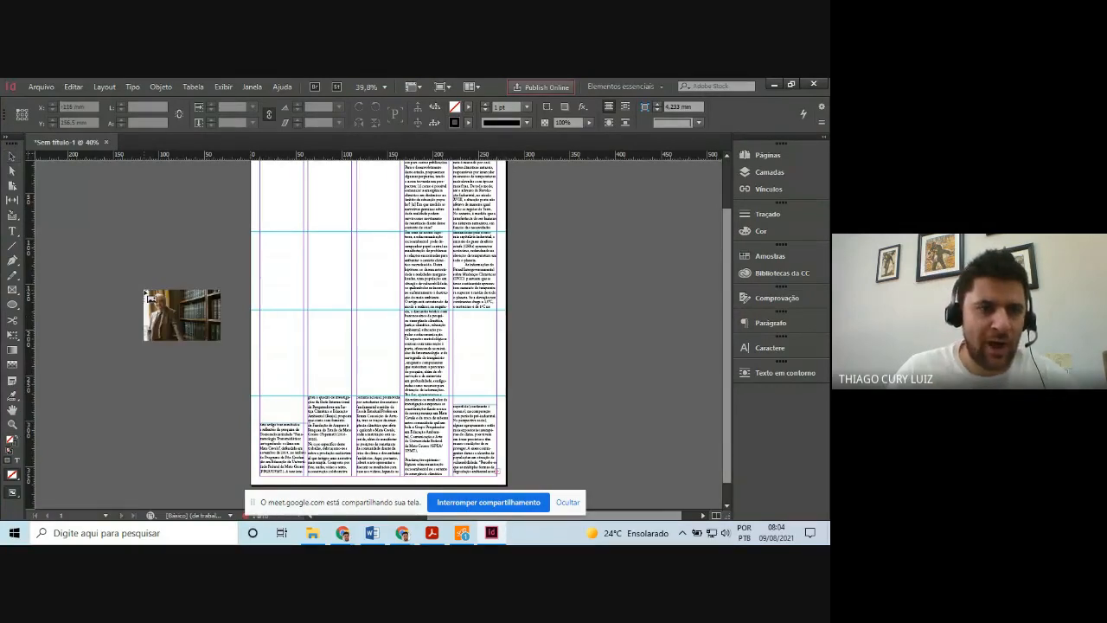
# Place the photo on the page at the left margin, 92 mm down, and scale it to about 282 × 176 mm
pyautogui.click(132, 249)
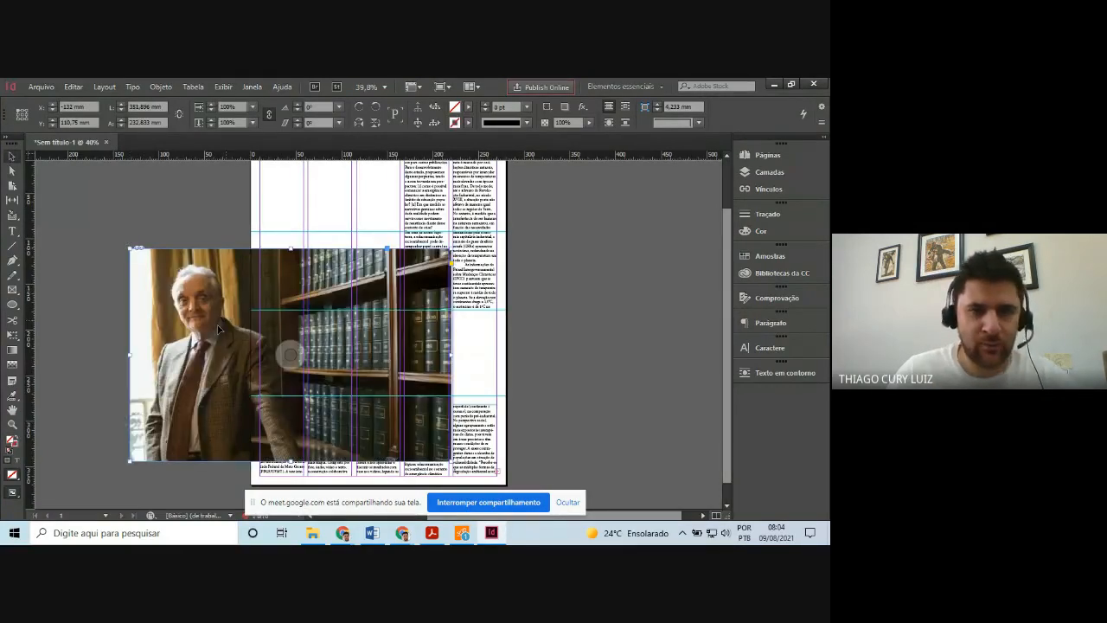
pyautogui.moveTo(218, 329); pyautogui.dragTo(325, 320)
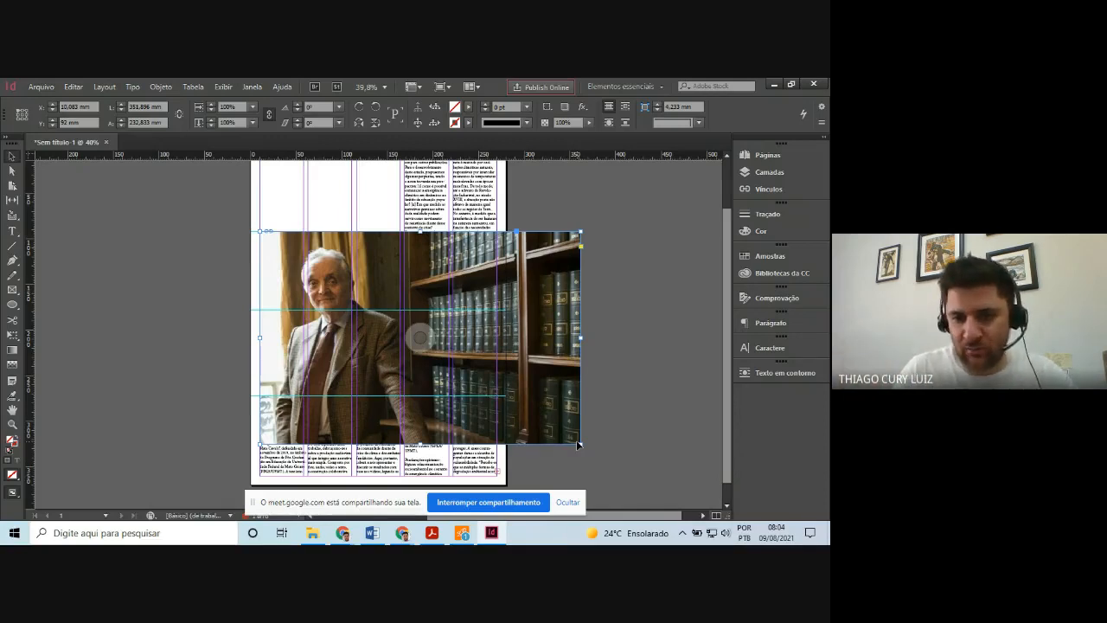
pyautogui.moveTo(580, 445); pyautogui.dragTo(527, 396)
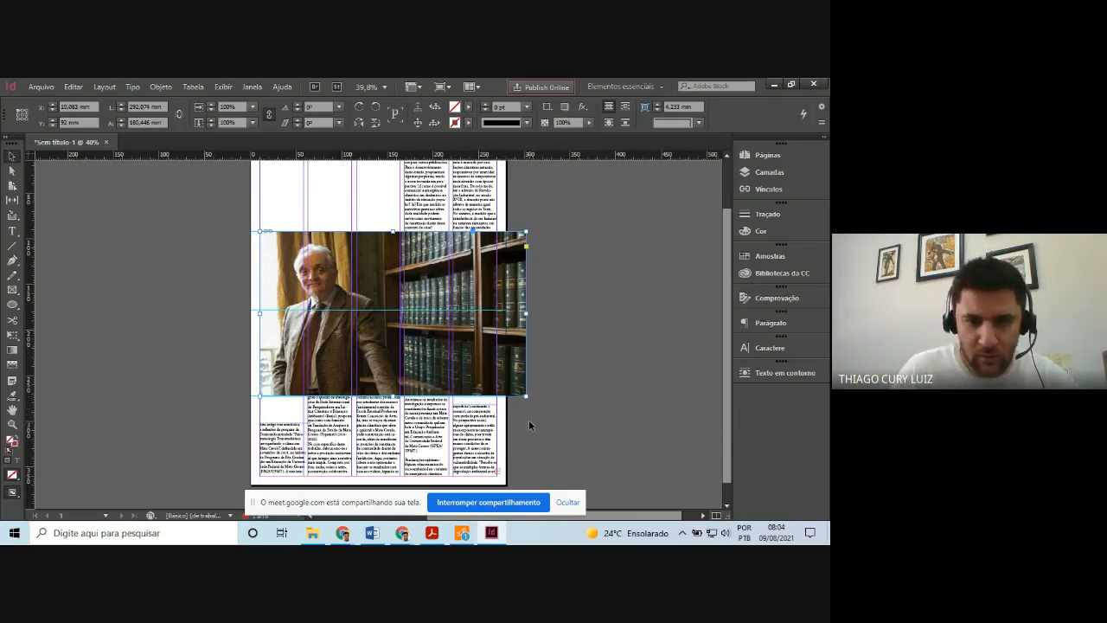
pyautogui.moveTo(526, 398); pyautogui.dragTo(515, 394)
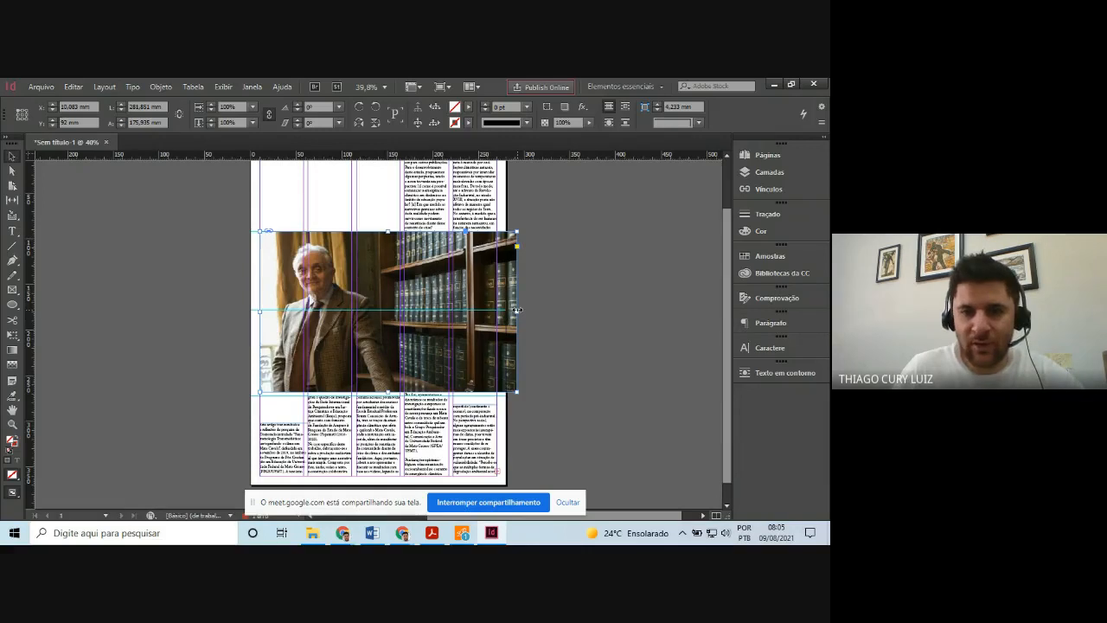
# Crop the photo's right side to the edge of the third column, about 154 mm wide, without distorting the image
pyautogui.moveTo(516, 310); pyautogui.dragTo(400, 309)
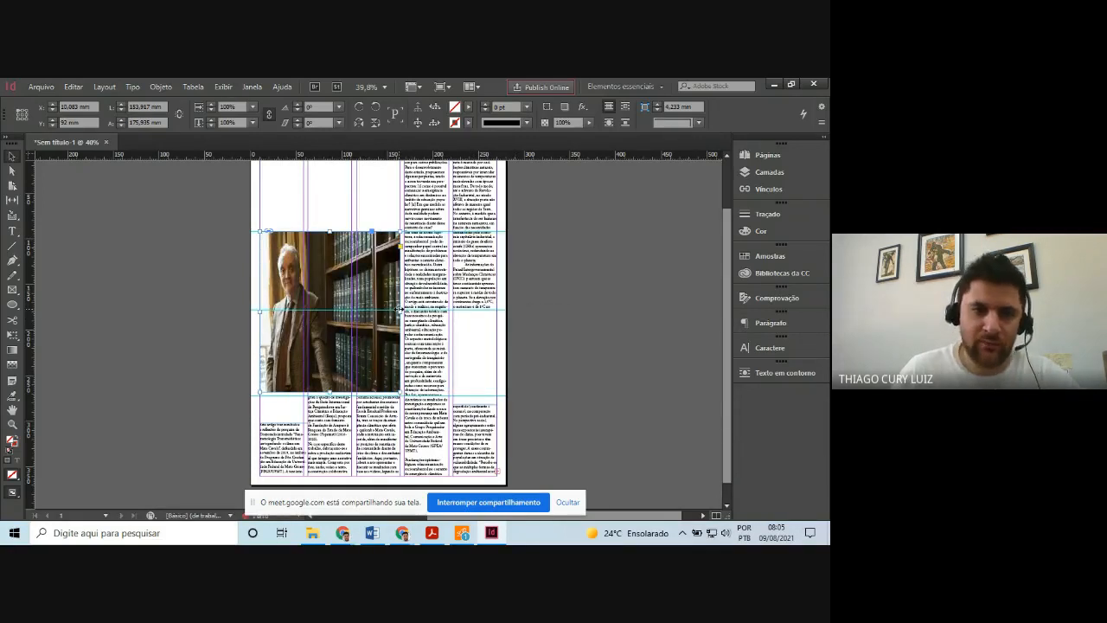
pyautogui.hotkey('ctrl', 'z')
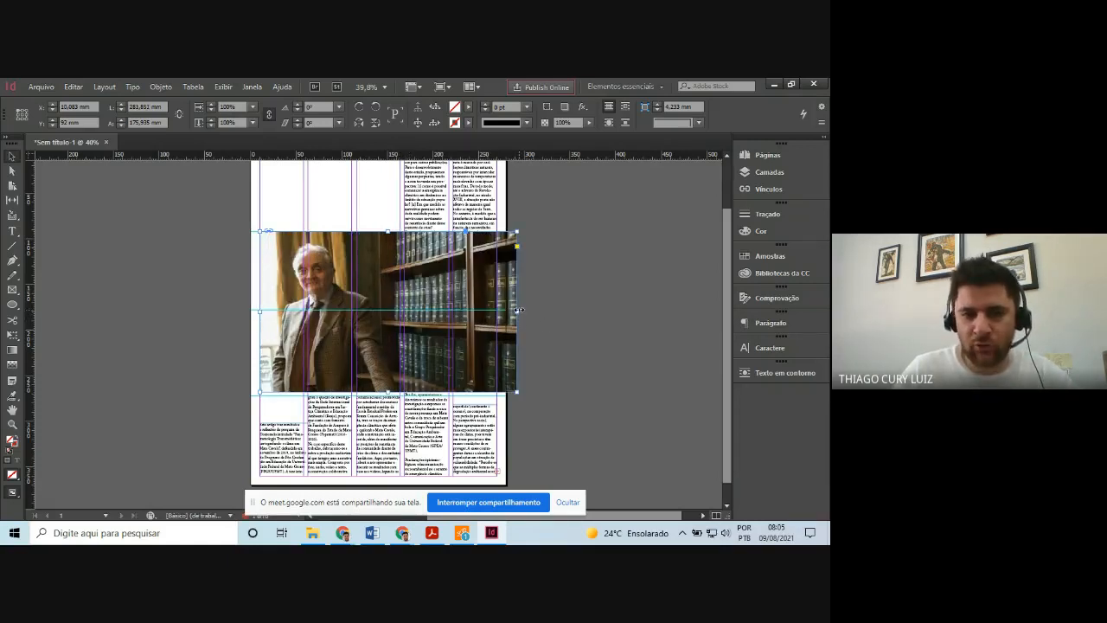
pyautogui.moveTo(518, 310); pyautogui.dragTo(400, 310)
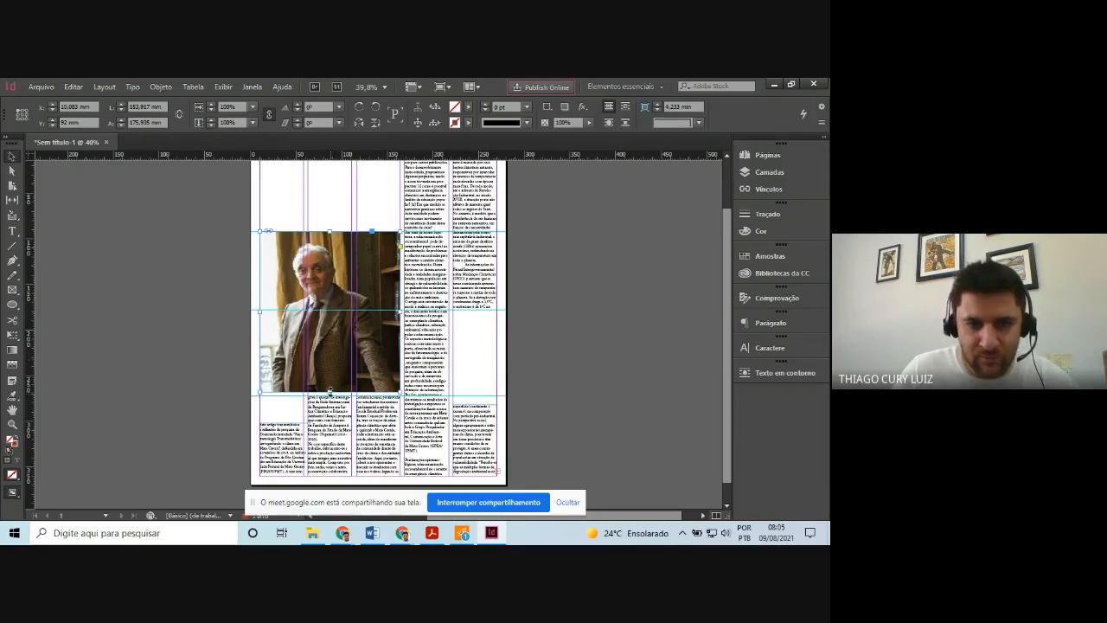
# Compare the photo with the scanned page and crop it to about 168 mm high, leaving caption space beneath it
pyautogui.click(330, 396)
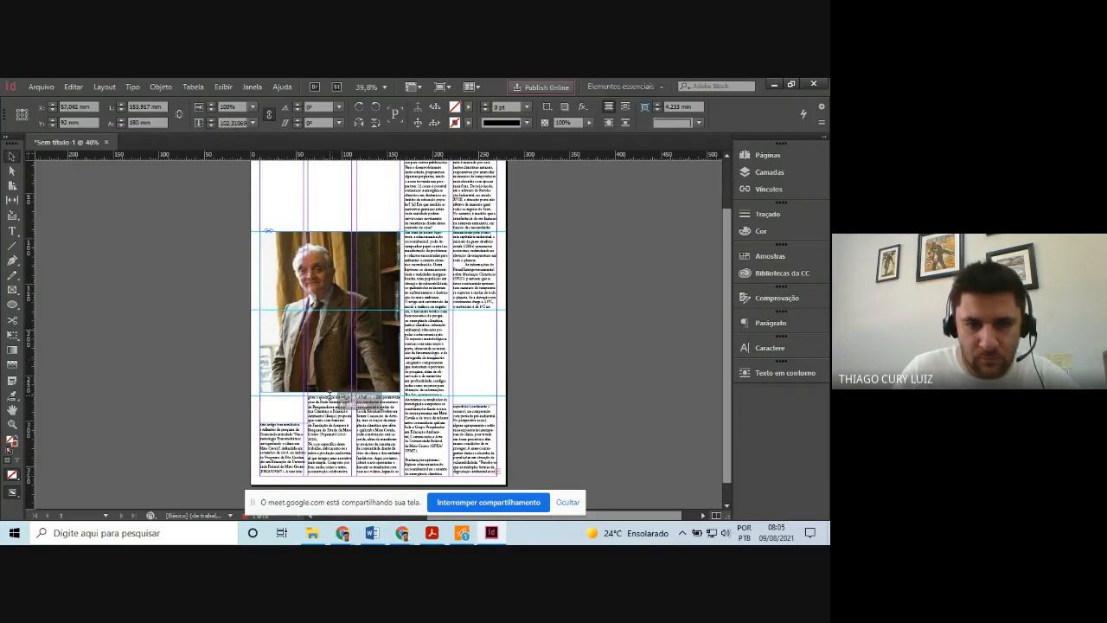
pyautogui.click(332, 398)
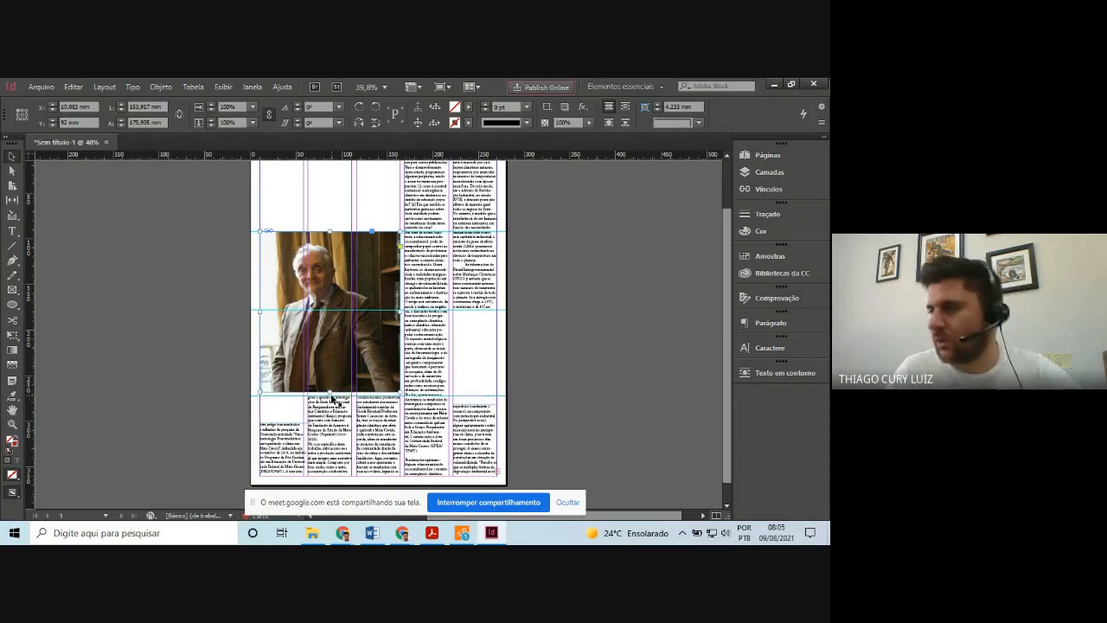
pyautogui.click(432, 533)
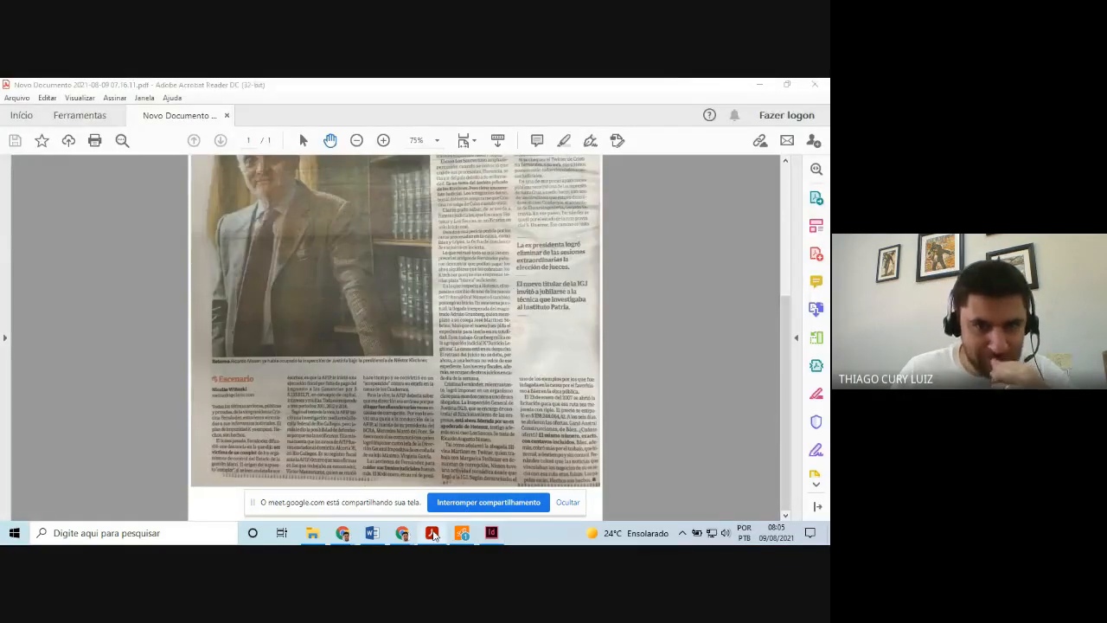
pyautogui.click(432, 534)
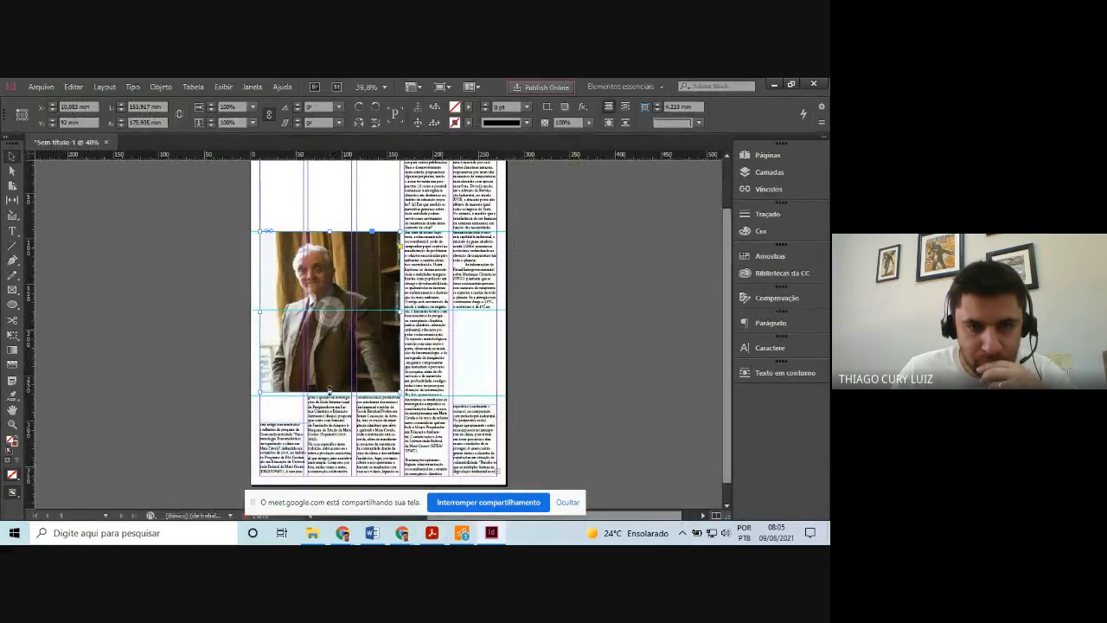
pyautogui.moveTo(329, 391); pyautogui.dragTo(330, 381)
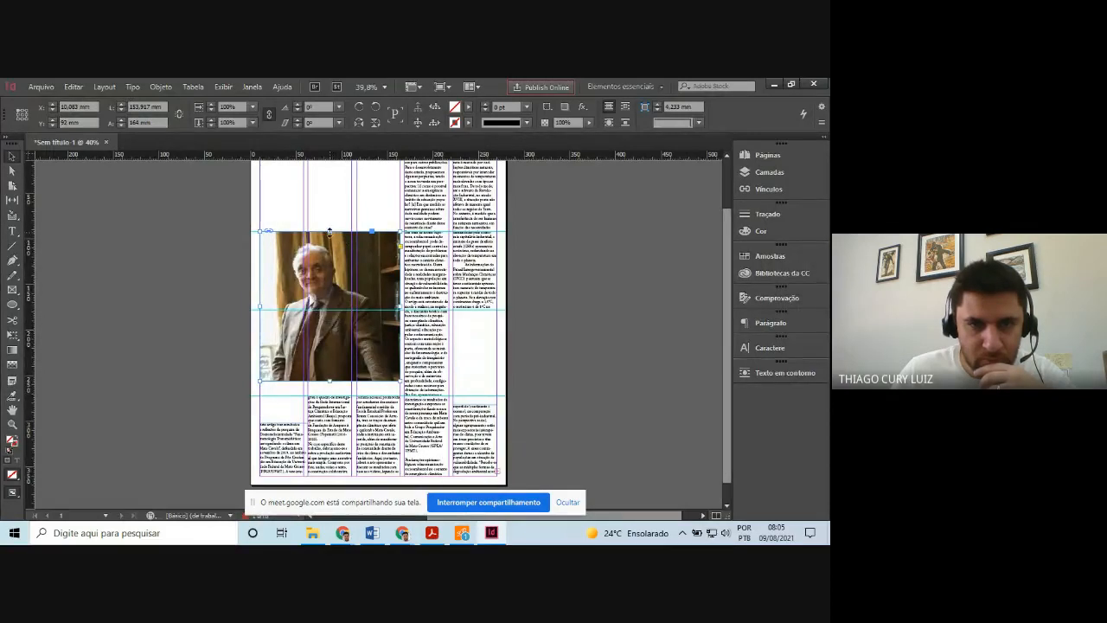
pyautogui.click(329, 389)
pyautogui.moveTo(330, 388); pyautogui.dragTo(330, 398)
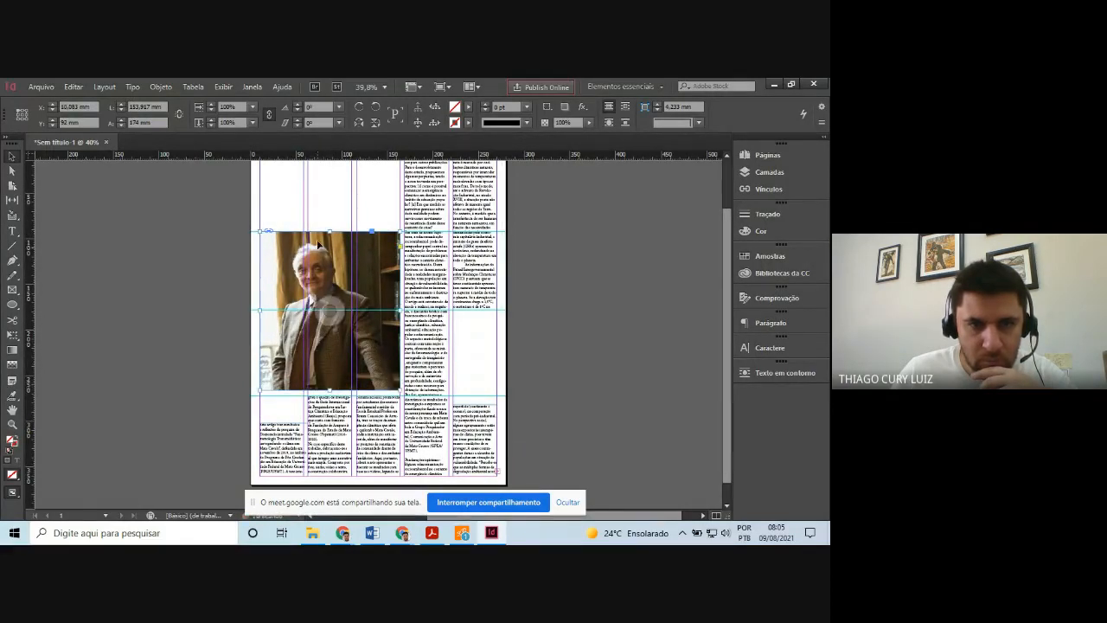
pyautogui.moveTo(331, 236); pyautogui.dragTo(326, 249)
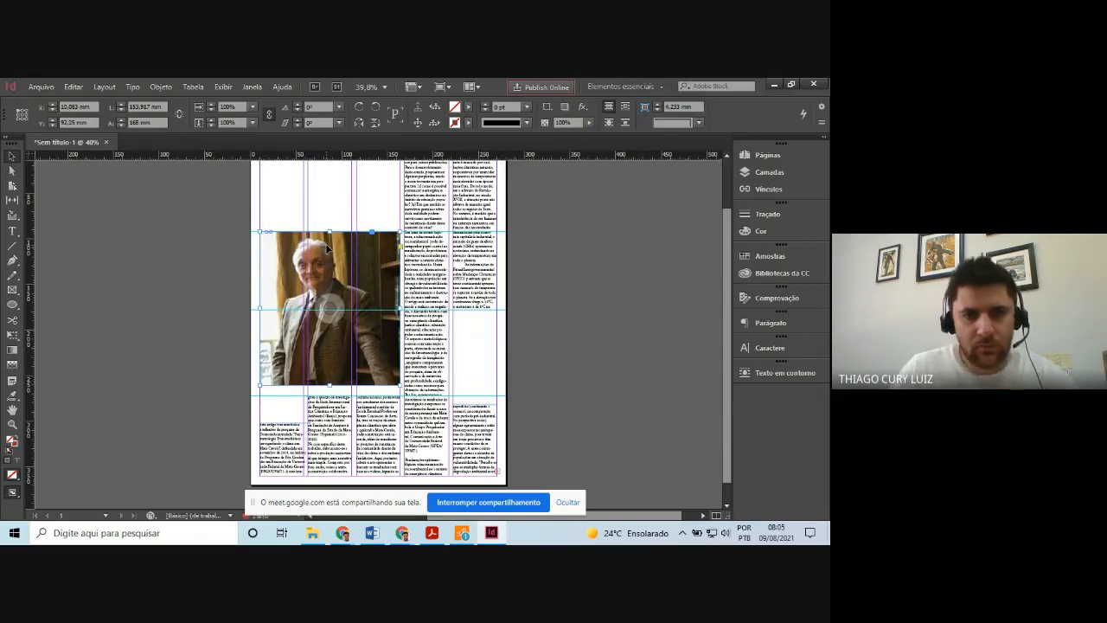
pyautogui.click(599, 321)
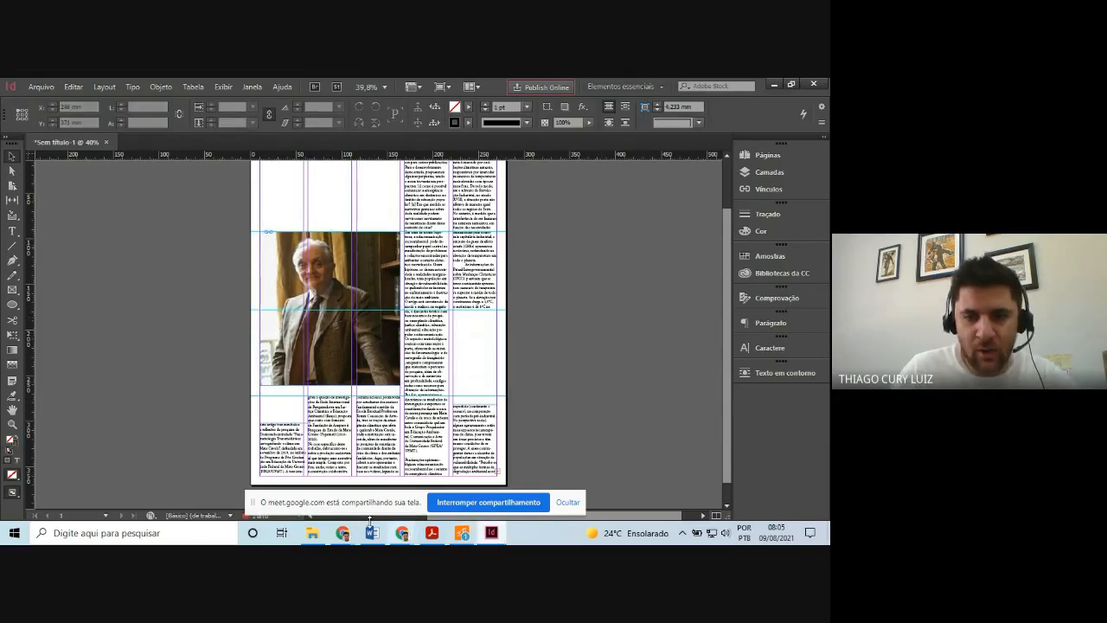
# Check the area below the photo in the scanned PDF and turn on Overprint Preview for the InDesign layout
pyautogui.click(430, 533)
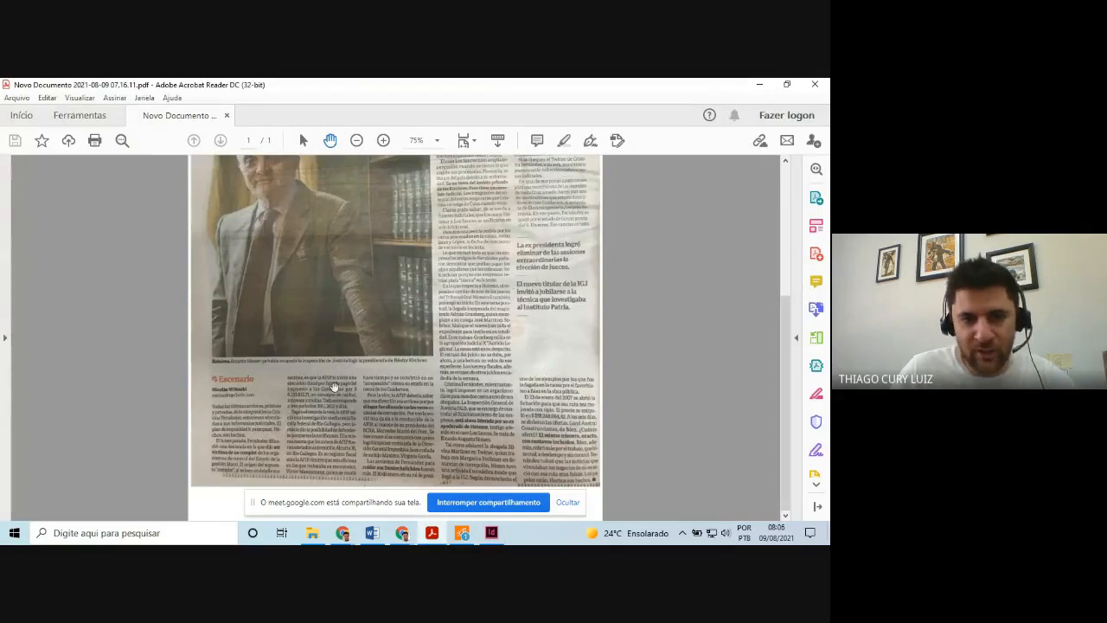
pyautogui.click(492, 534)
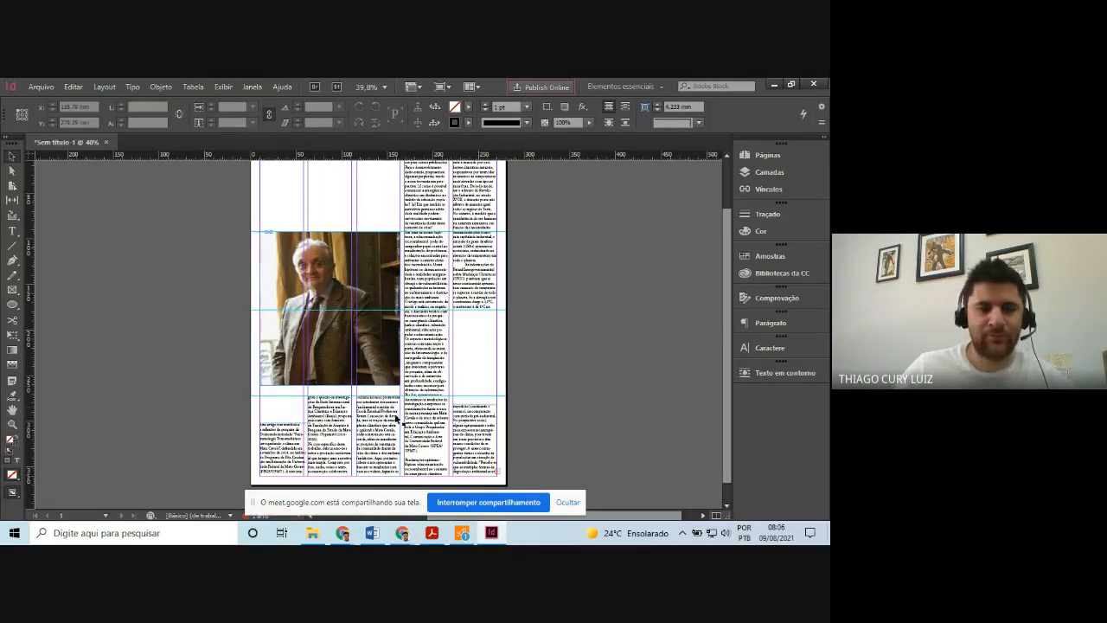
pyautogui.click(223, 87)
pyautogui.click(226, 100)
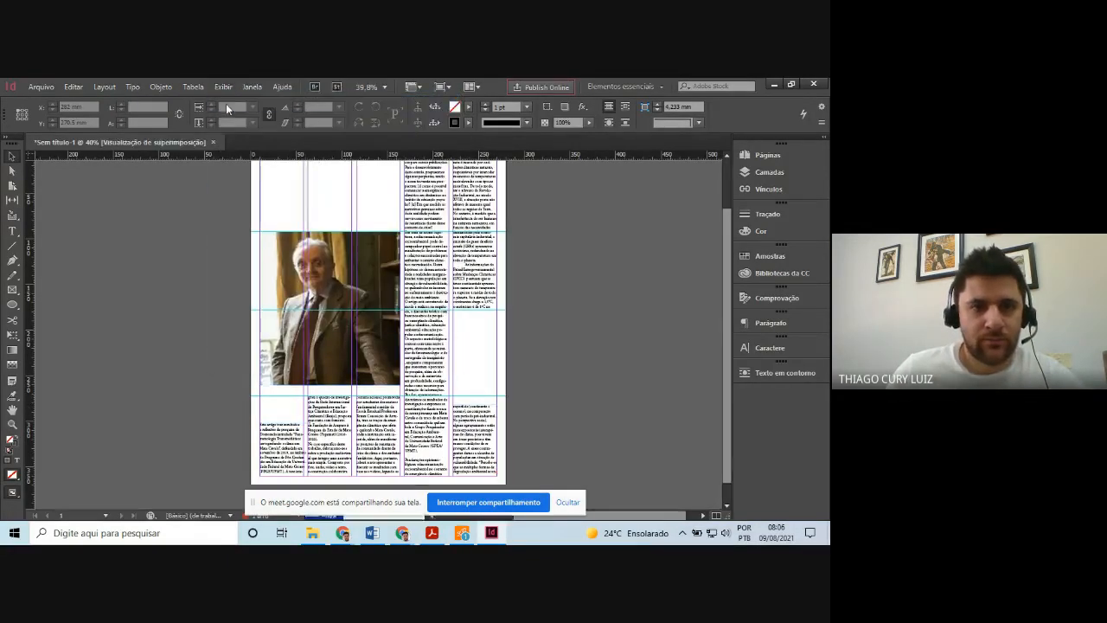
pyautogui.scroll(1, 559, 334)
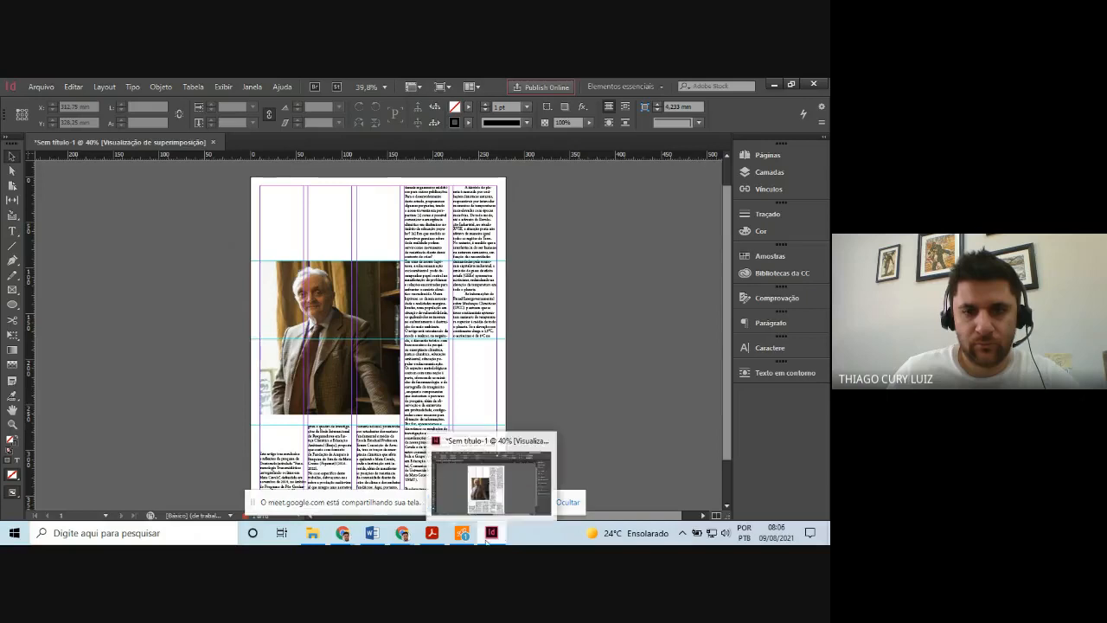
# Consult the top of the scanned page and lower the tops of the fourth and fifth column text frames to about 25 mm
pyautogui.moveTo(409, 535)
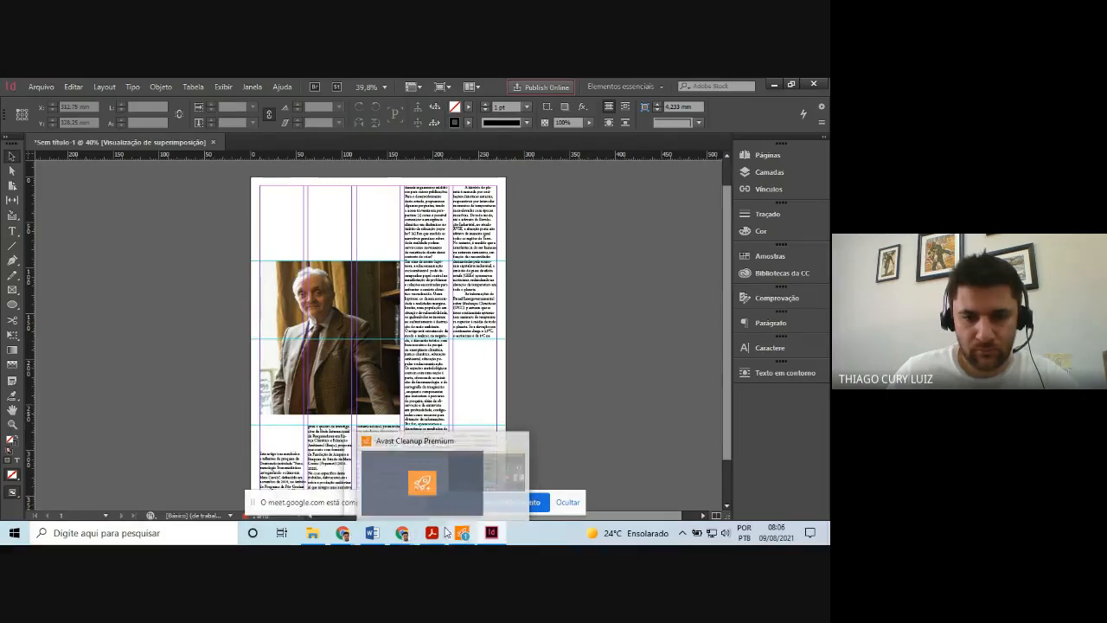
pyautogui.click(412, 468)
pyautogui.scroll(5, 406, 441)
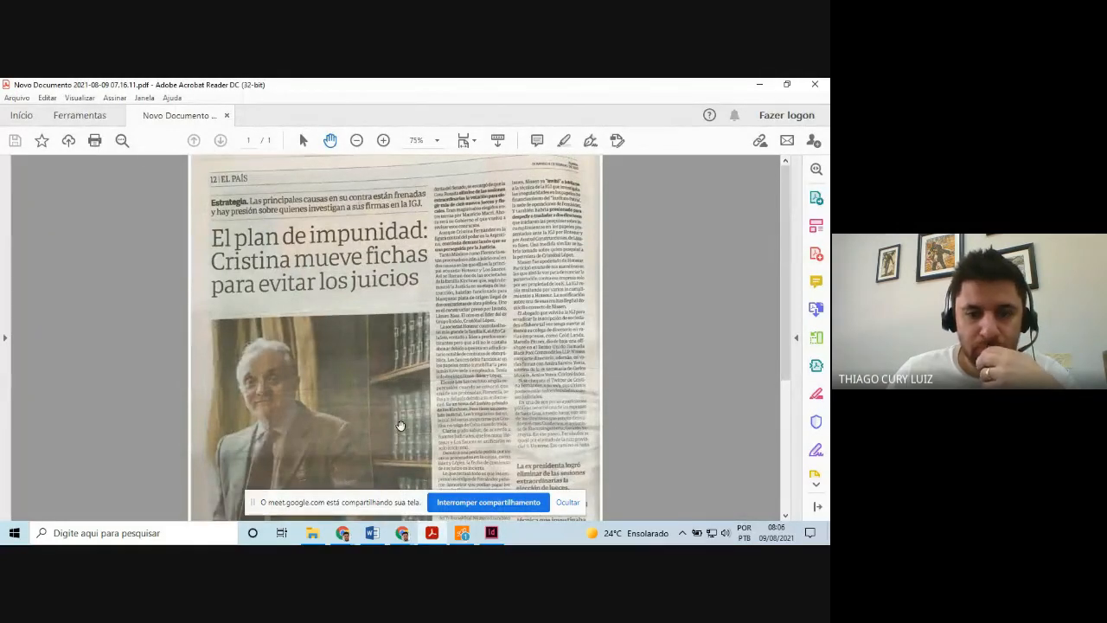
pyautogui.click(492, 532)
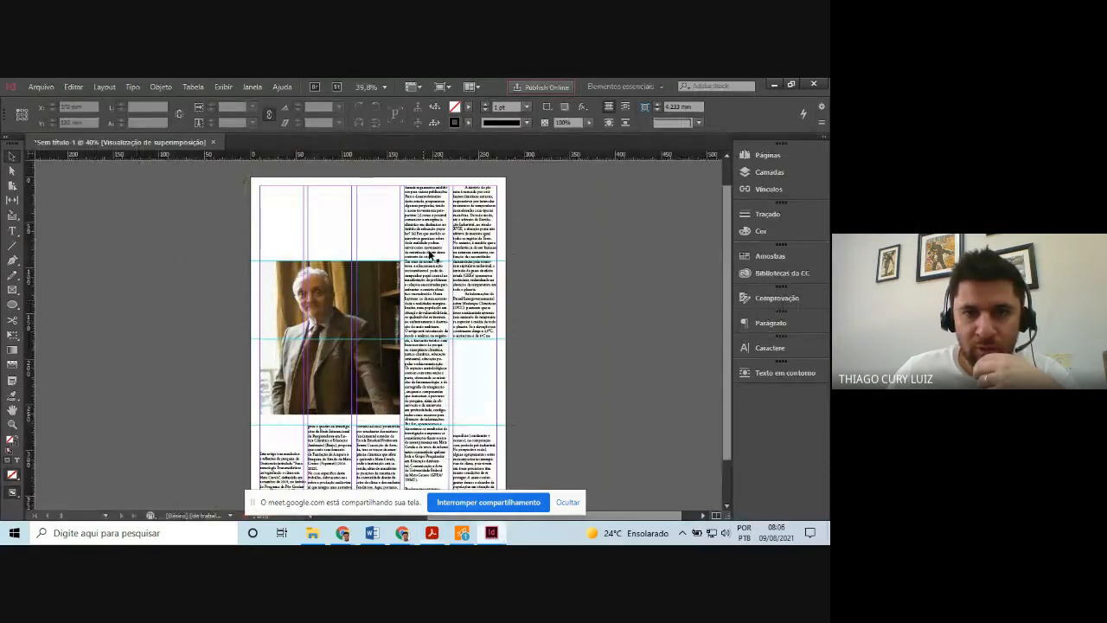
pyautogui.click(426, 193)
pyautogui.moveTo(425, 185); pyautogui.dragTo(493, 202)
pyautogui.click(475, 213)
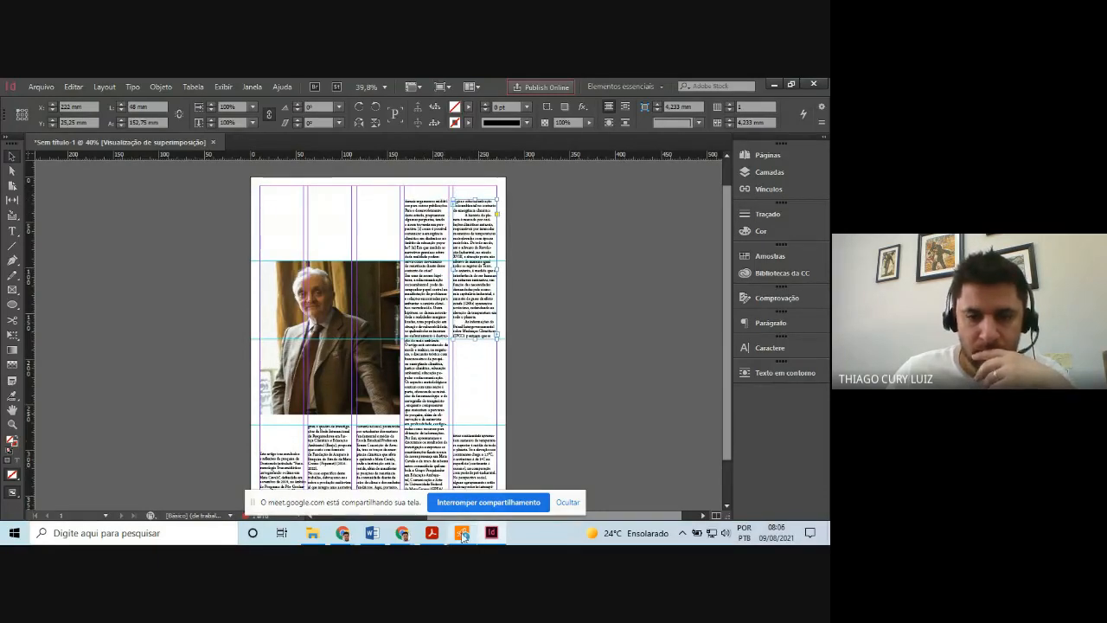
# Check the scan's header and draw a horizontal line about 154 mm long across the first three columns, about 25 mm down the page
pyautogui.click(433, 533)
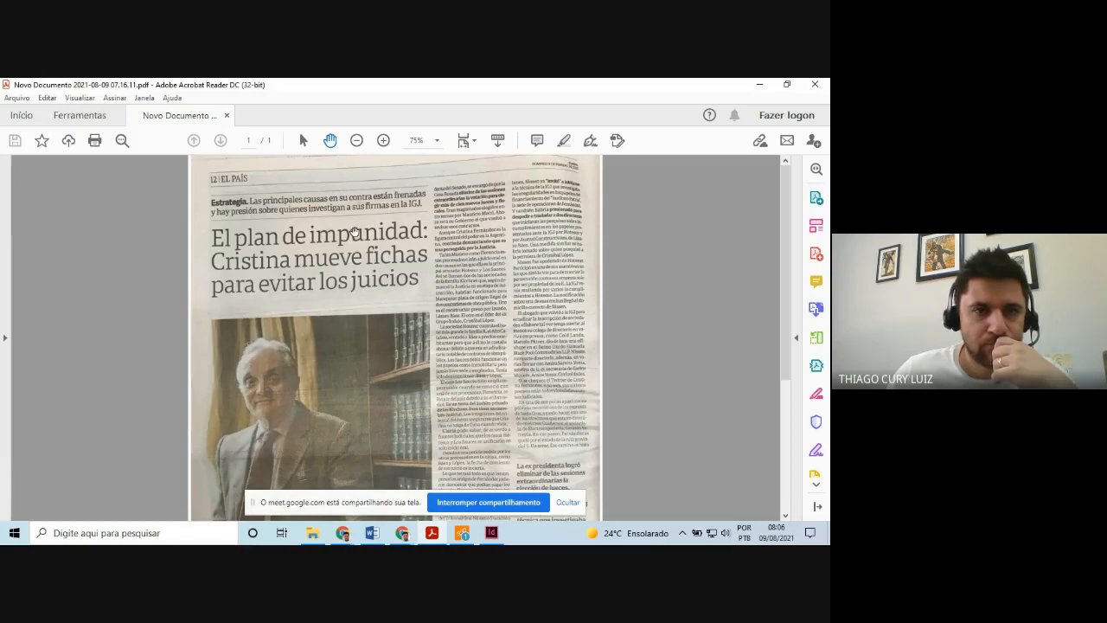
pyautogui.click(491, 533)
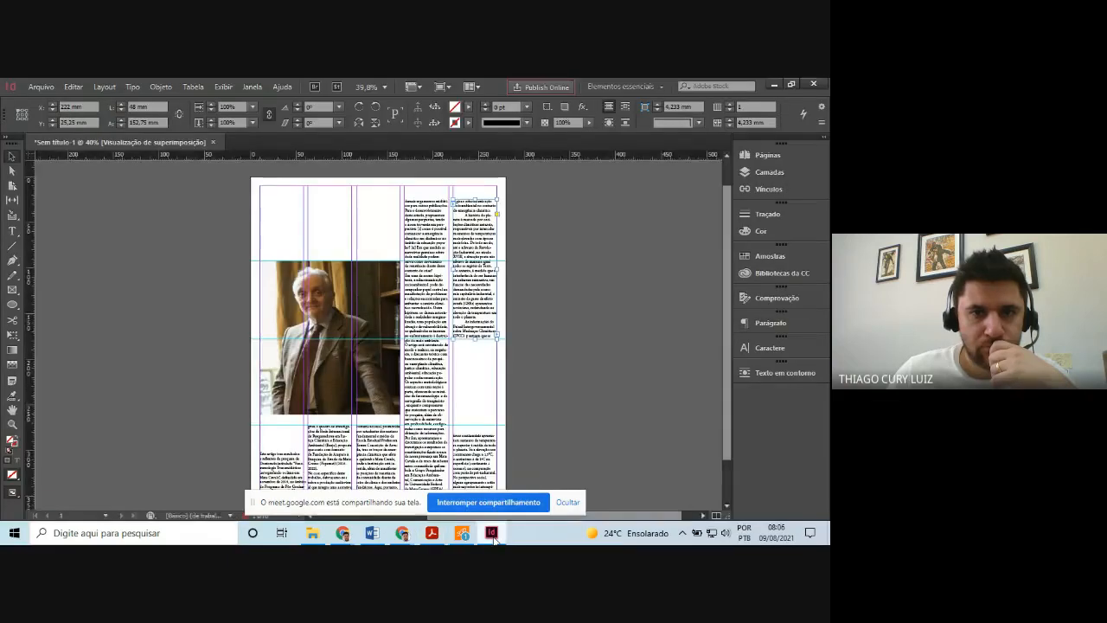
pyautogui.click(492, 533)
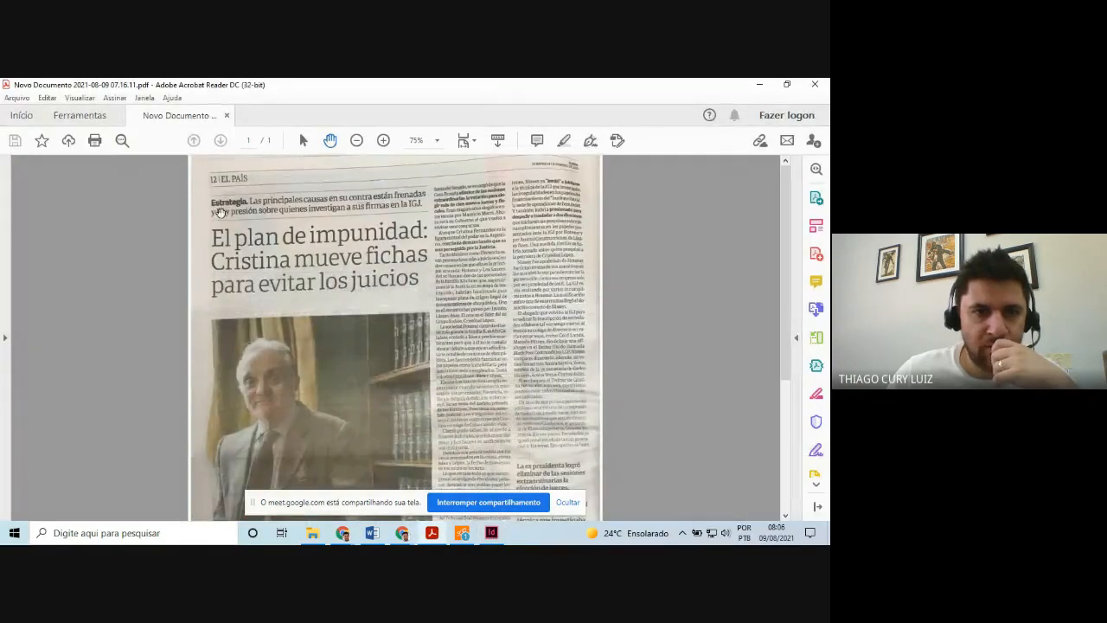
pyautogui.click(492, 533)
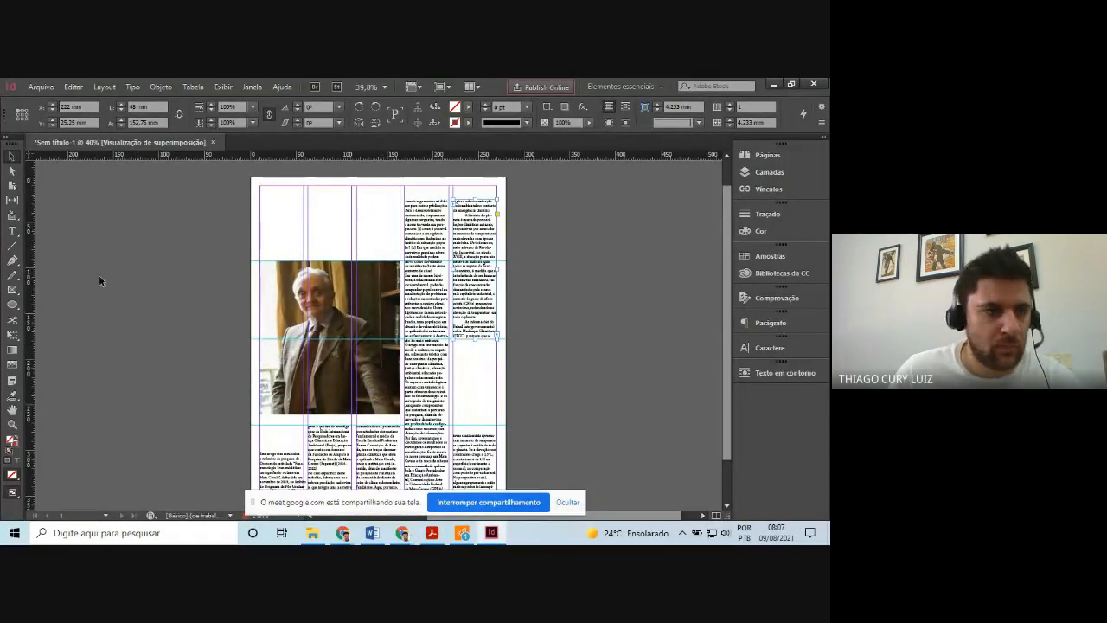
pyautogui.click(12, 246)
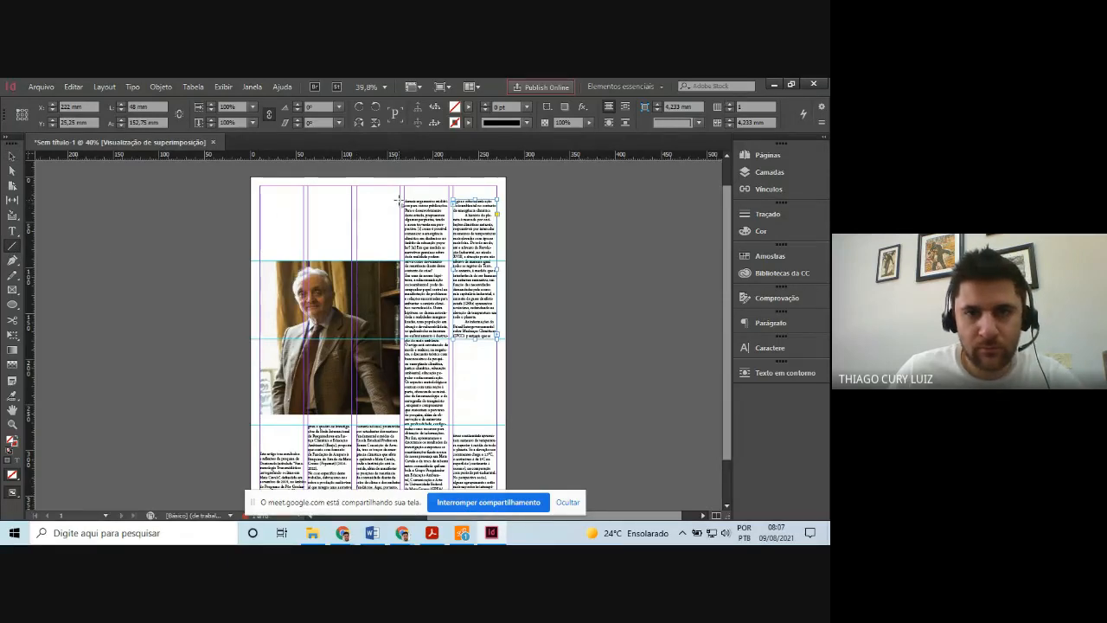
pyautogui.moveTo(398, 199); pyautogui.dragTo(261, 201)
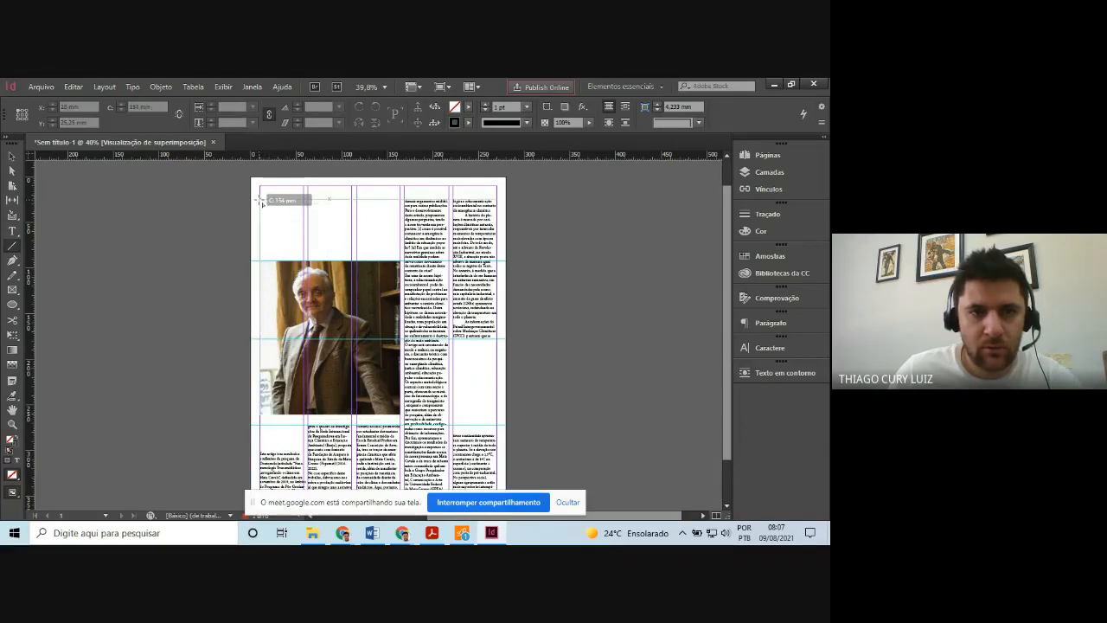
pyautogui.moveTo(262, 203); pyautogui.dragTo(259, 200)
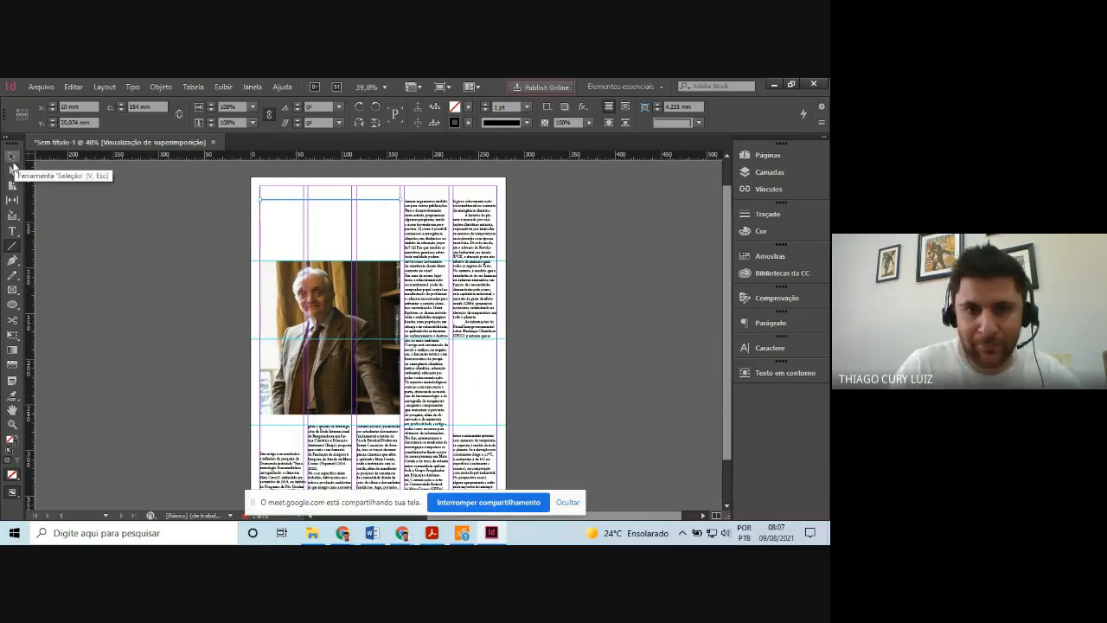
# Nudge the horizontal line down to a Y position of about 26.3 mm
pyautogui.press('Down')
pyautogui.press('Down')
pyautogui.press('Down')
pyautogui.press('Down')
pyautogui.press('Down')
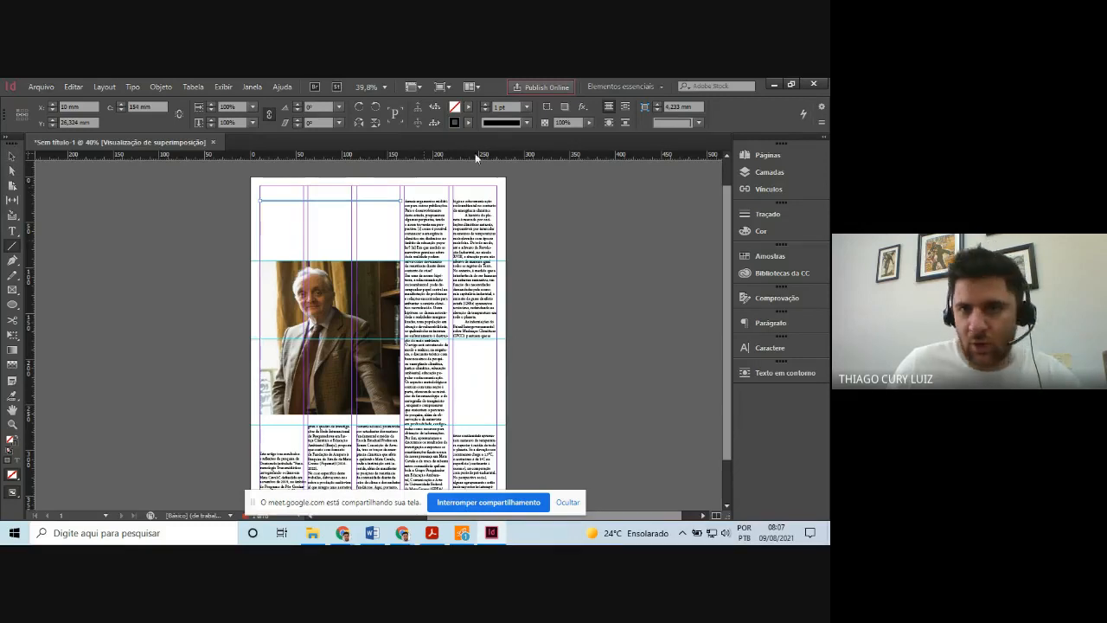
# Set the fill colour of the horizontal header line to pure black (000000), check the line and deselect it
pyautogui.click(12, 157)
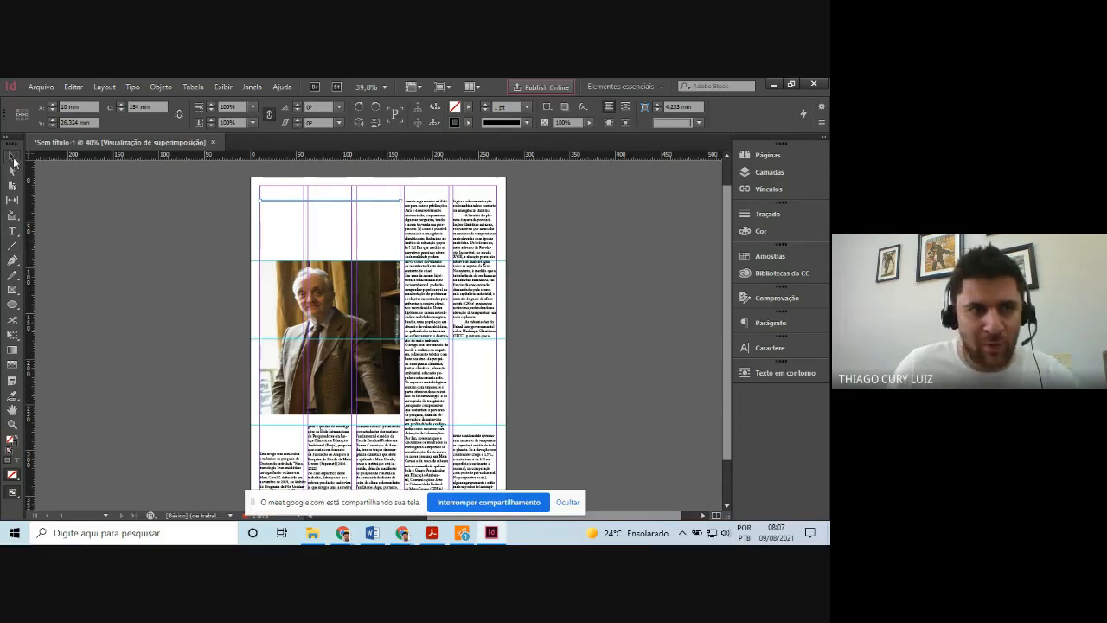
pyautogui.click(132, 206)
pyautogui.click(323, 200)
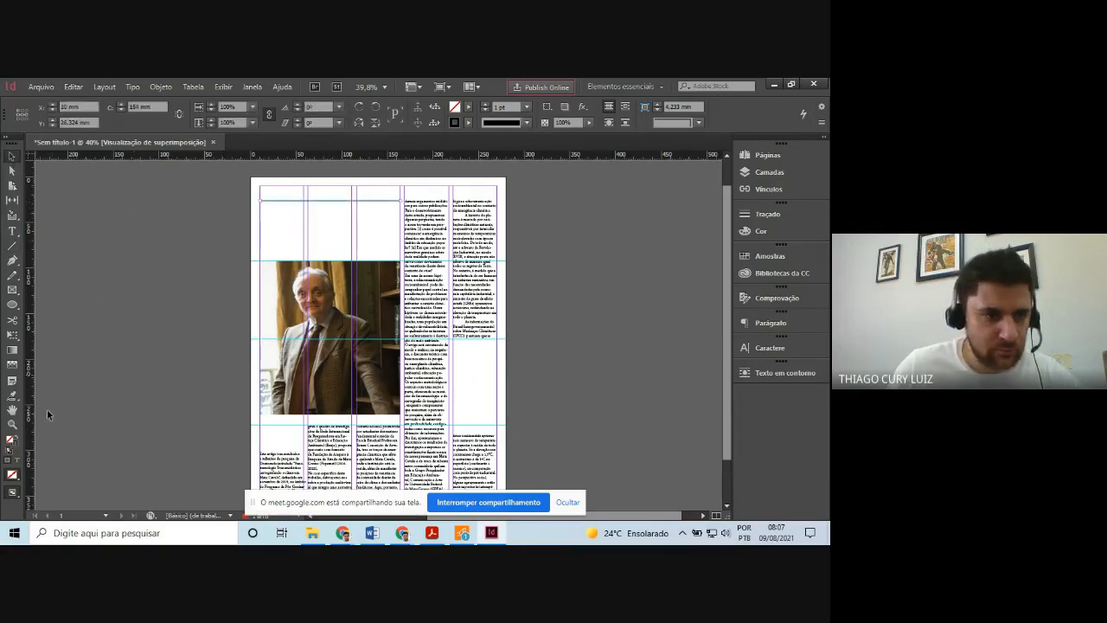
pyautogui.doubleClick(11, 443)
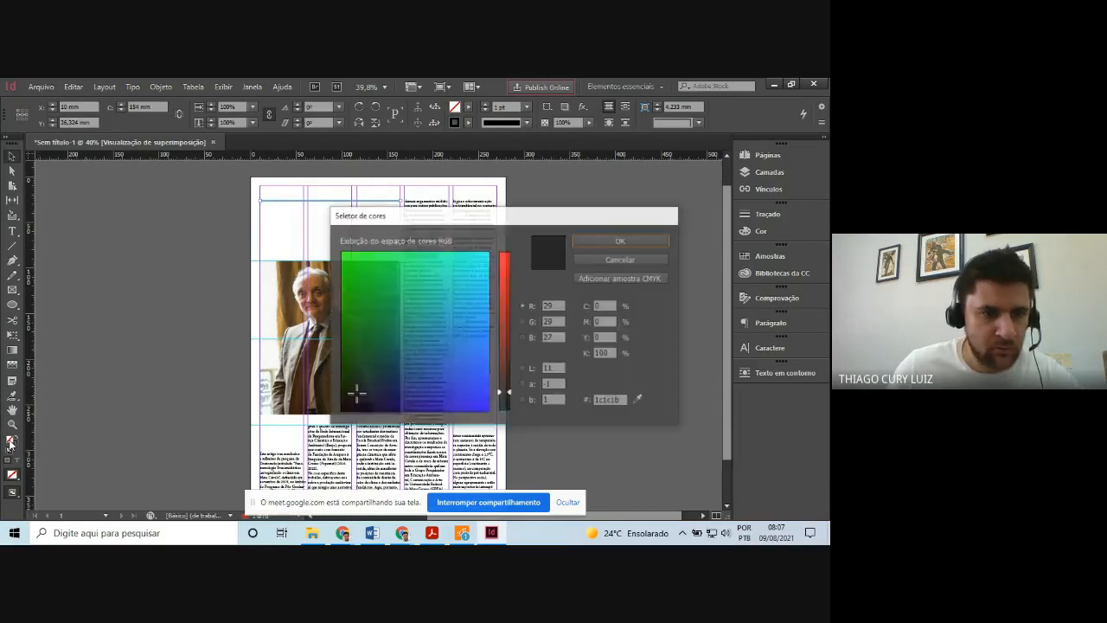
pyautogui.click(504, 393)
pyautogui.moveTo(507, 405); pyautogui.dragTo(507, 412)
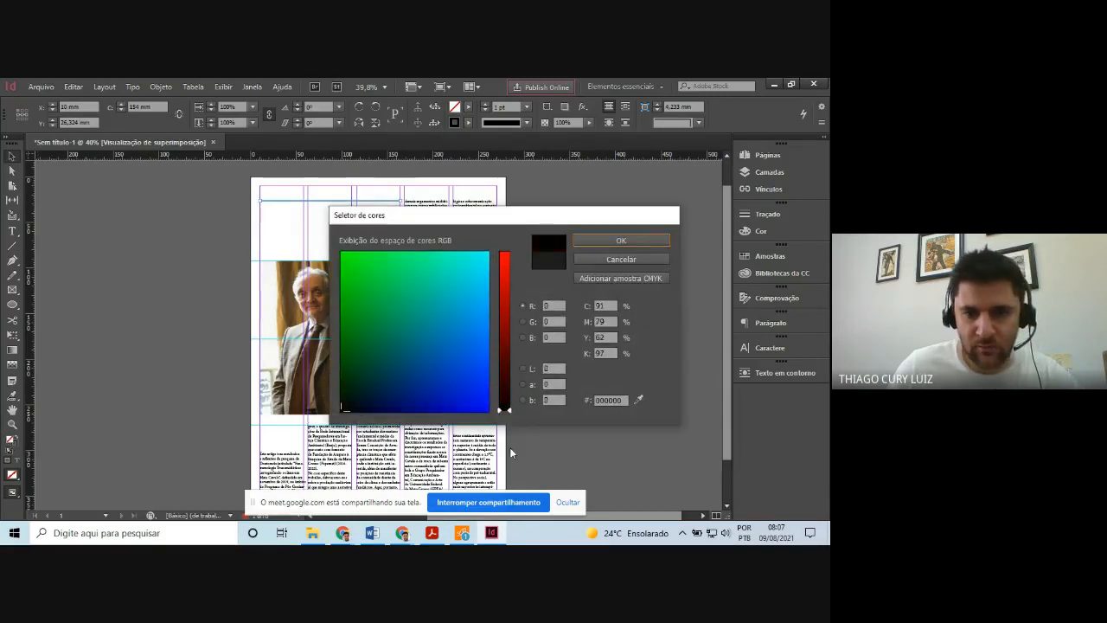
pyautogui.click(621, 240)
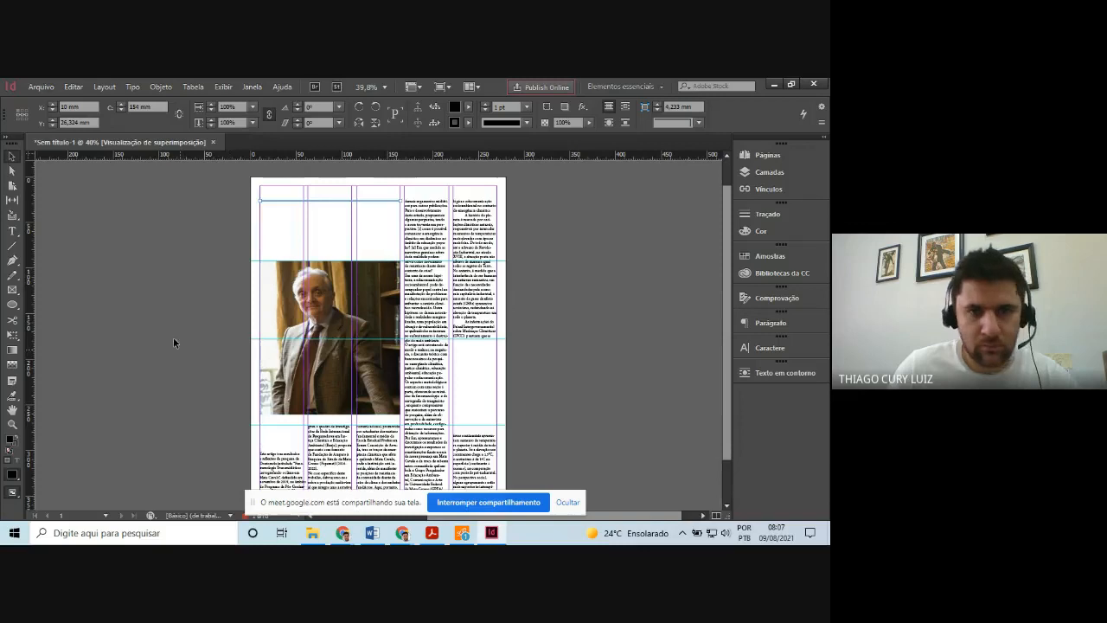
pyautogui.click(116, 239)
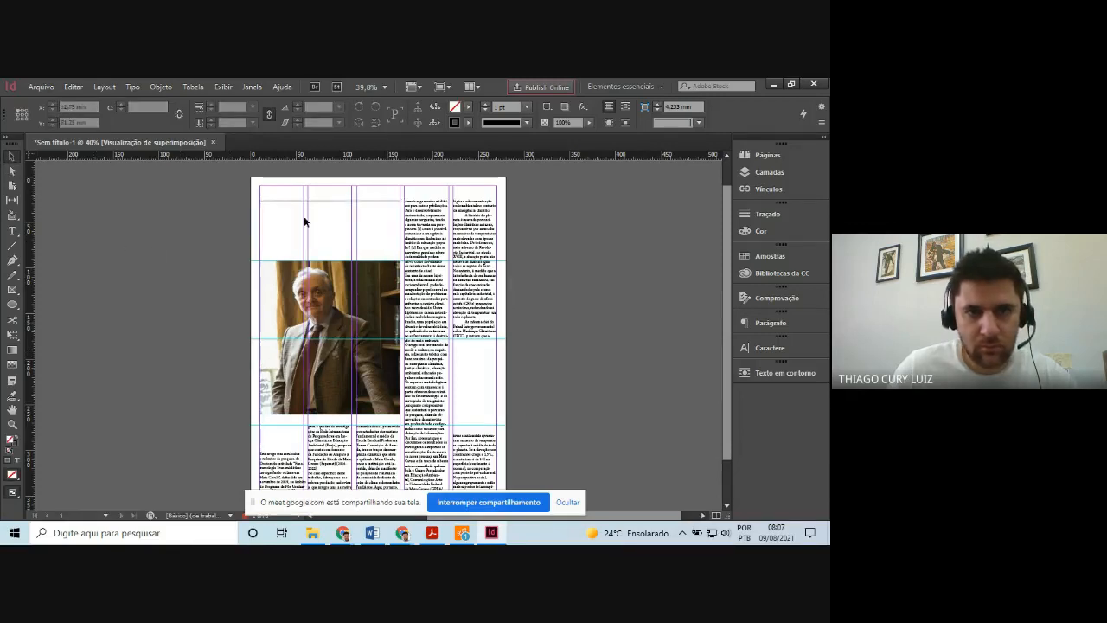
pyautogui.click(342, 204)
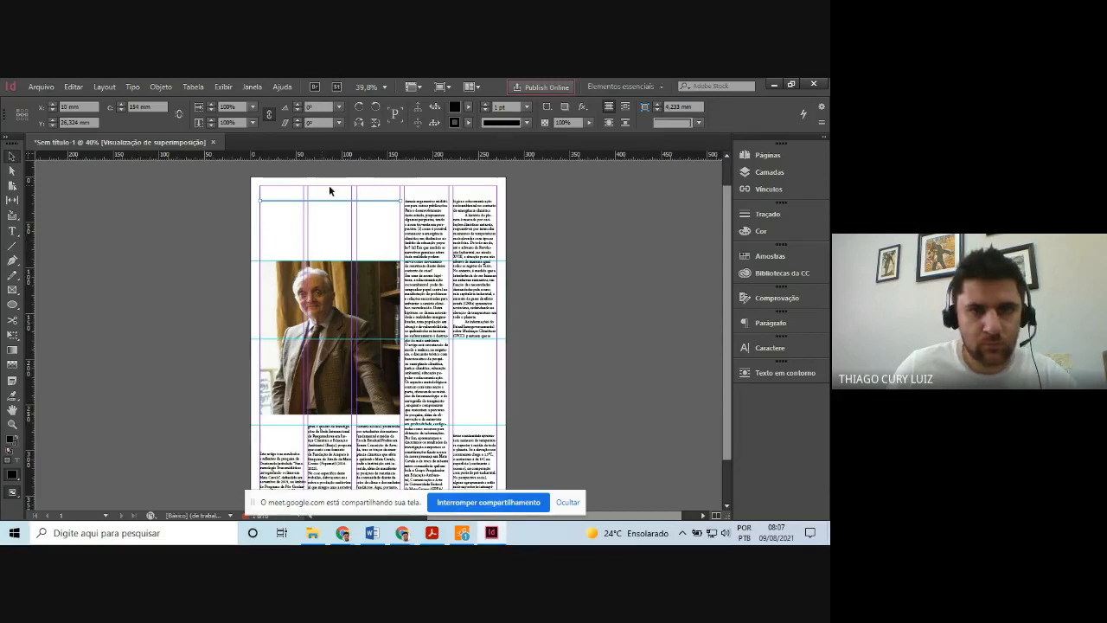
pyautogui.click(159, 235)
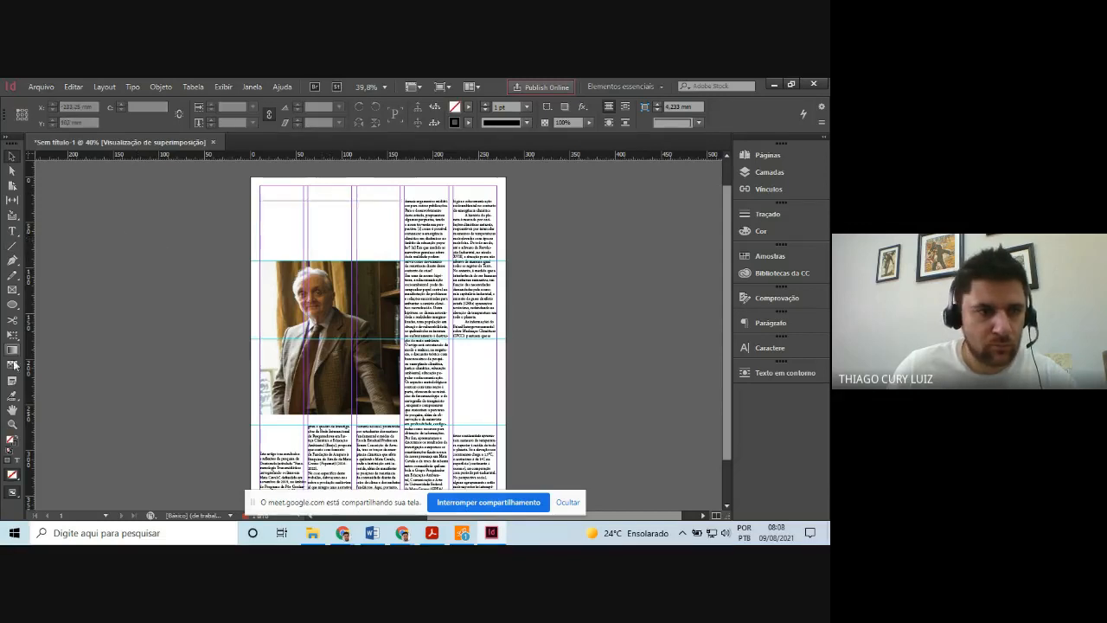
# Check the scan's header and place a copy of the horizontal line a short way below the original, spanning the first three columns
pyautogui.click(12, 424)
pyautogui.click(338, 214)
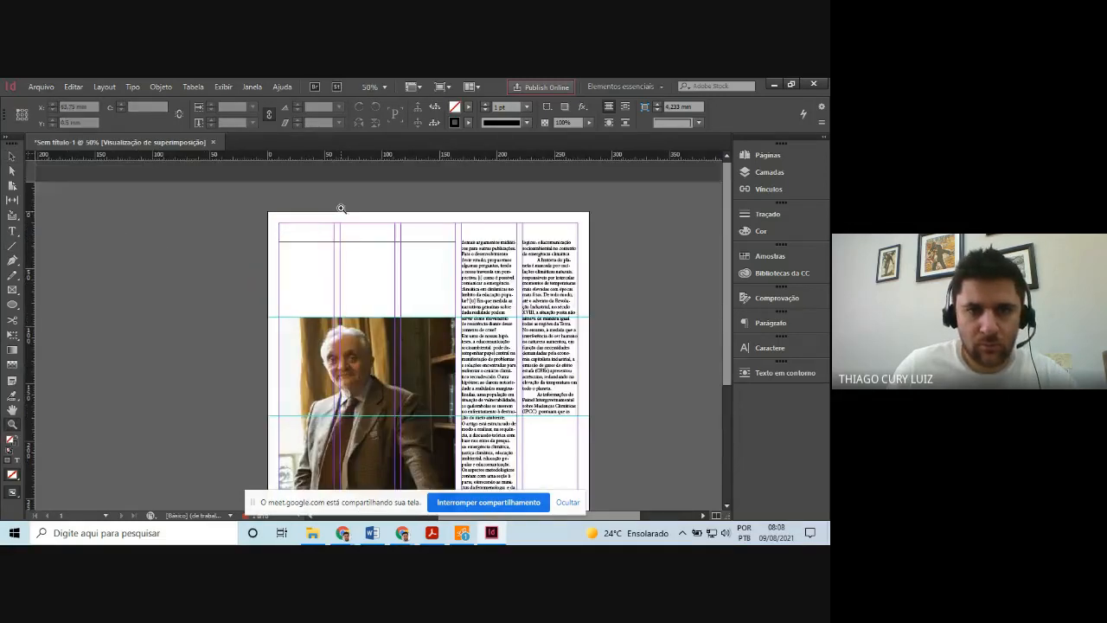
pyautogui.click(373, 261)
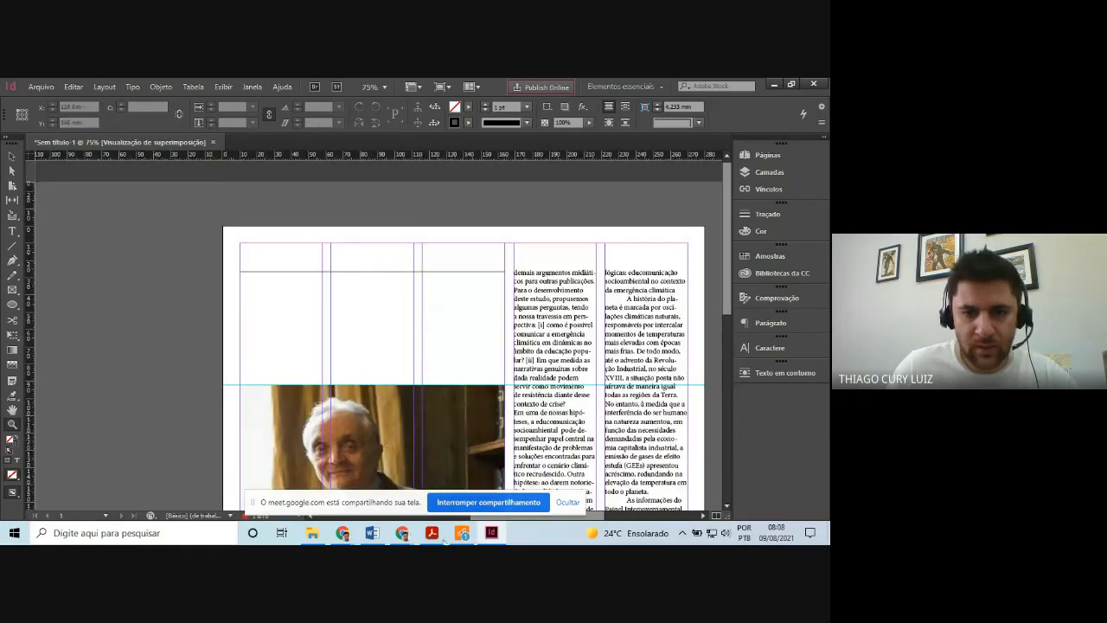
pyautogui.click(435, 534)
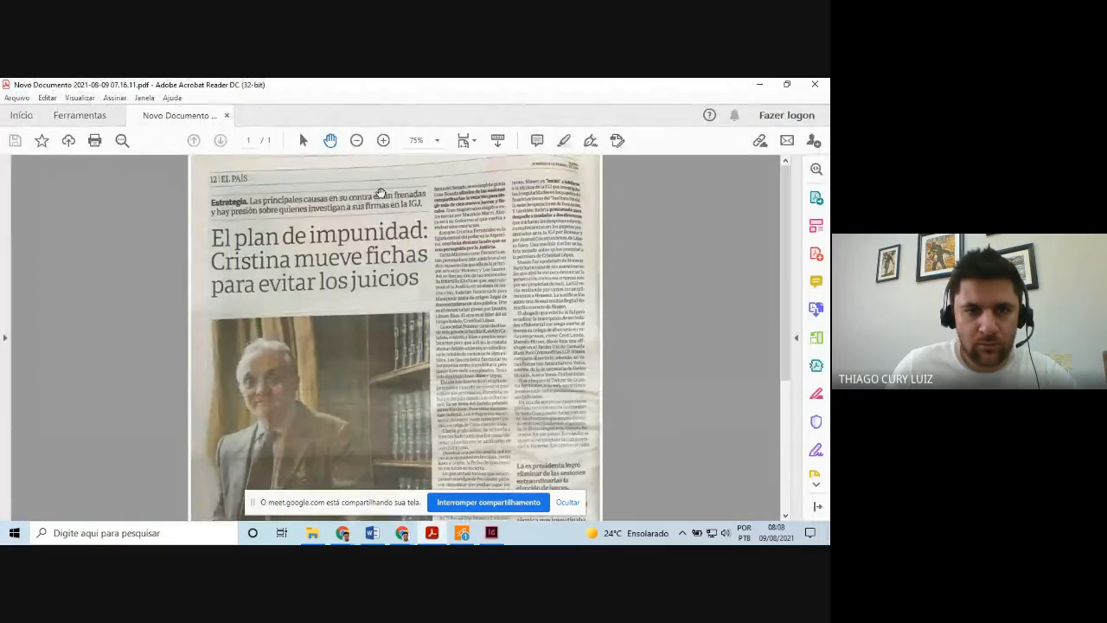
pyautogui.click(491, 533)
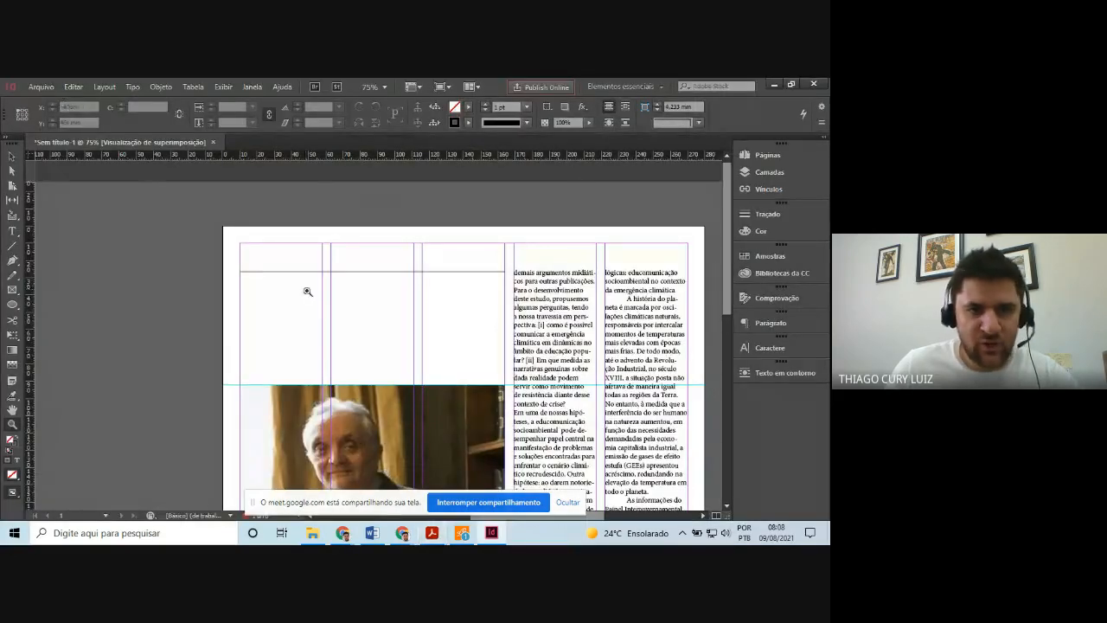
pyautogui.click(12, 156)
pyautogui.click(310, 272)
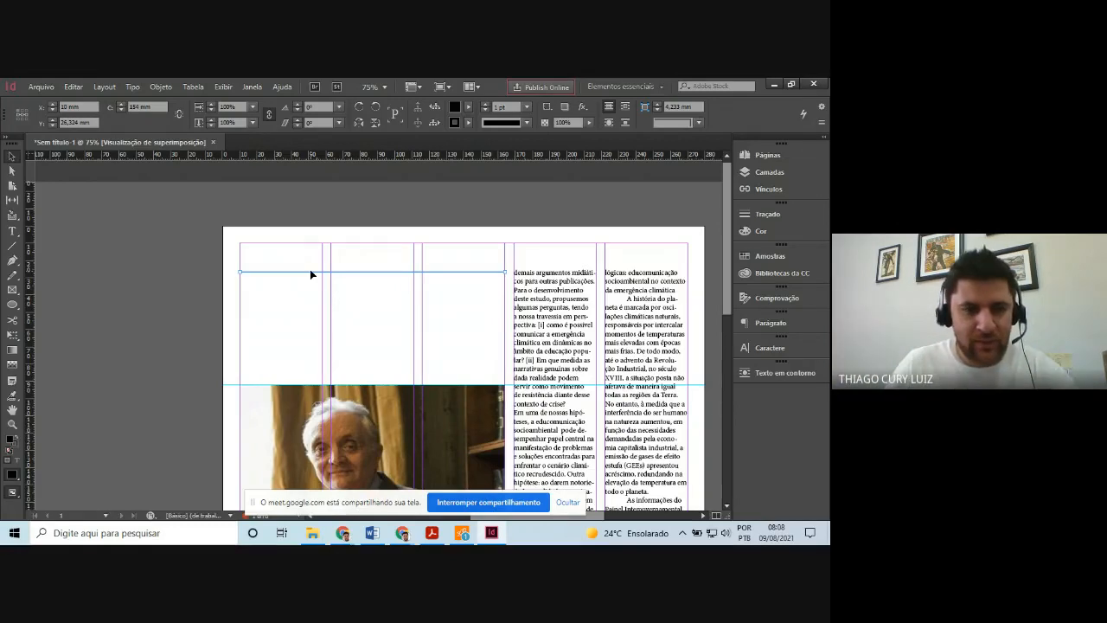
pyautogui.hotkey('ctrl', 'v')
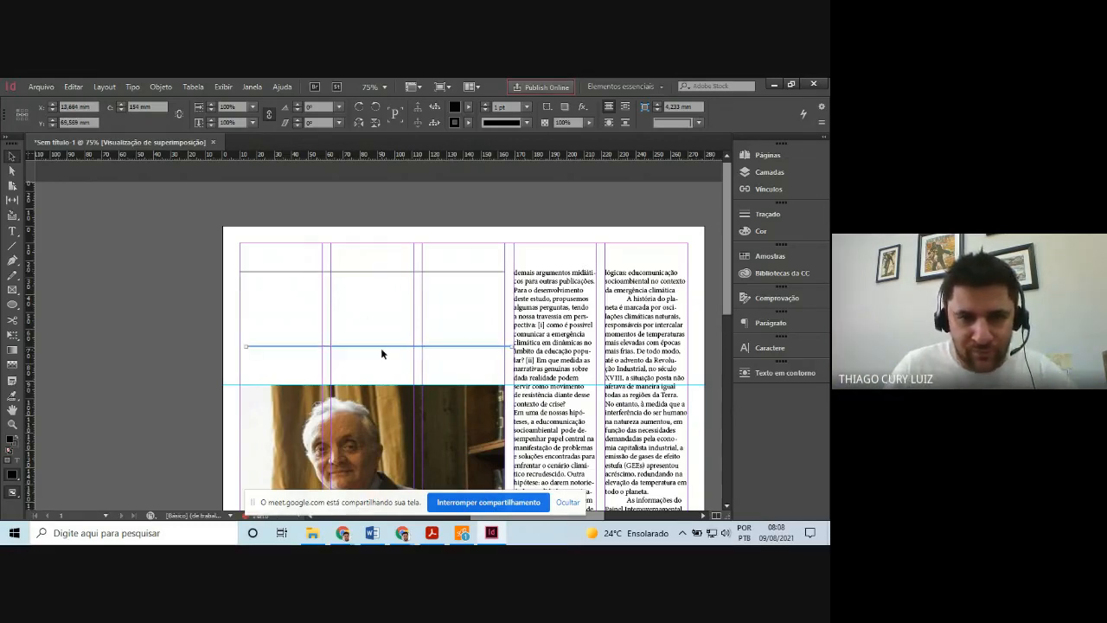
pyautogui.moveTo(380, 347); pyautogui.dragTo(376, 302)
pyautogui.click(191, 274)
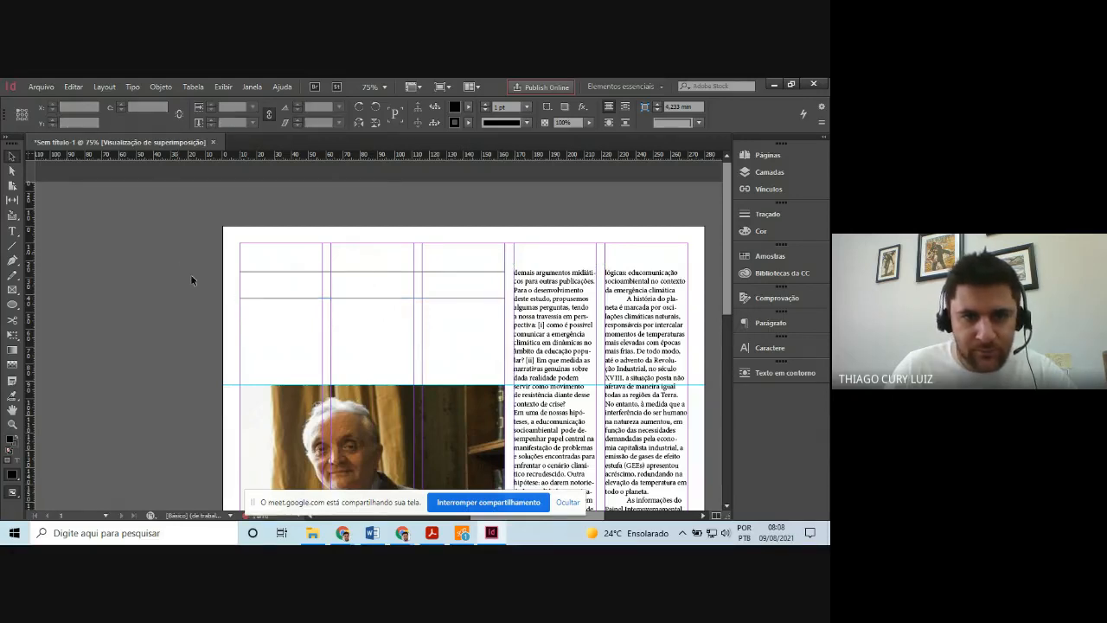
# Compare the layout with the scanned page, examining its header, body text and the lower columns beneath the photo
pyautogui.click(490, 540)
pyautogui.click(481, 539)
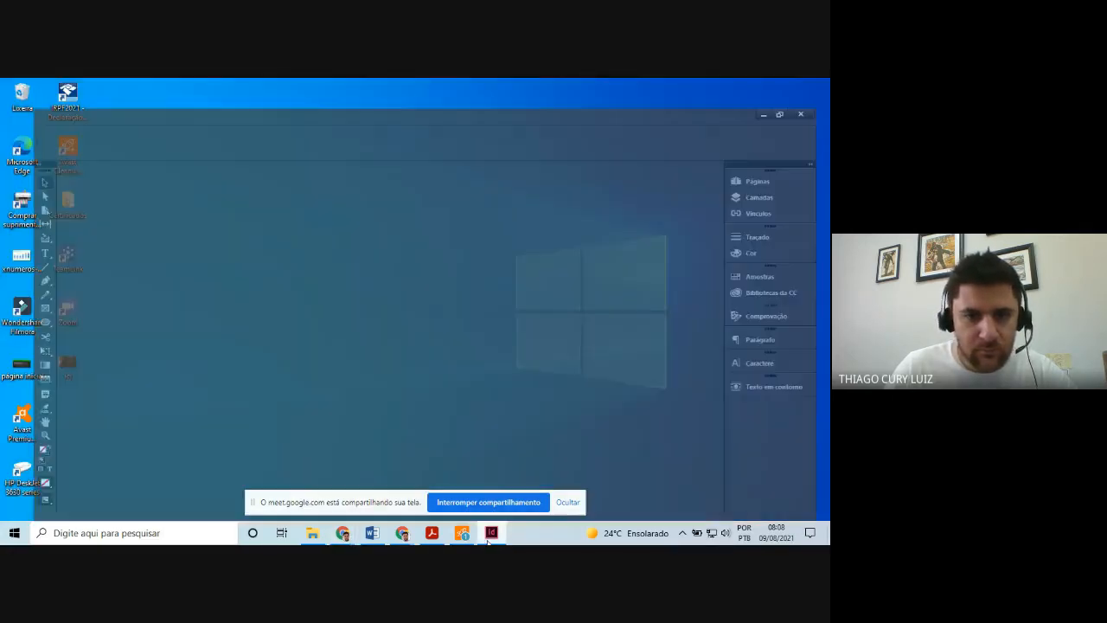
pyautogui.click(433, 534)
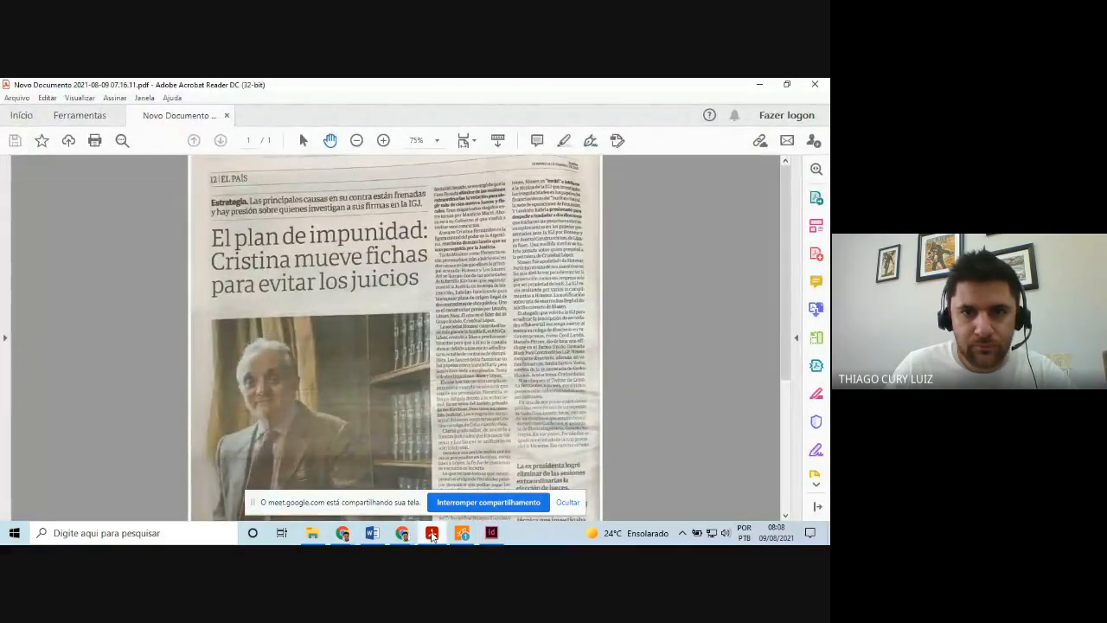
pyautogui.click(433, 534)
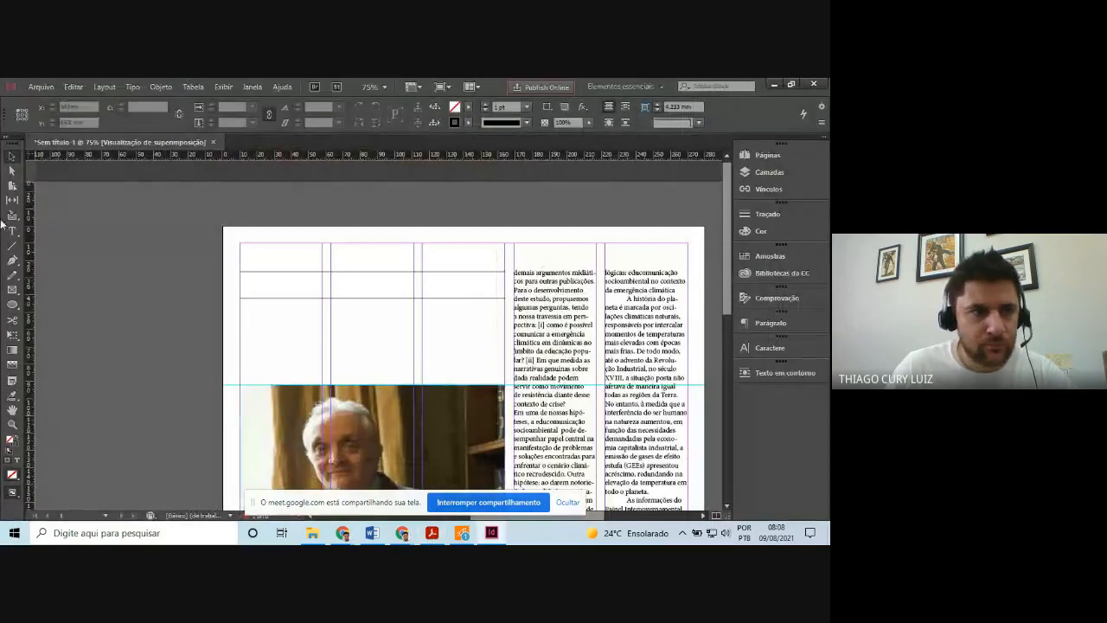
pyautogui.click(432, 533)
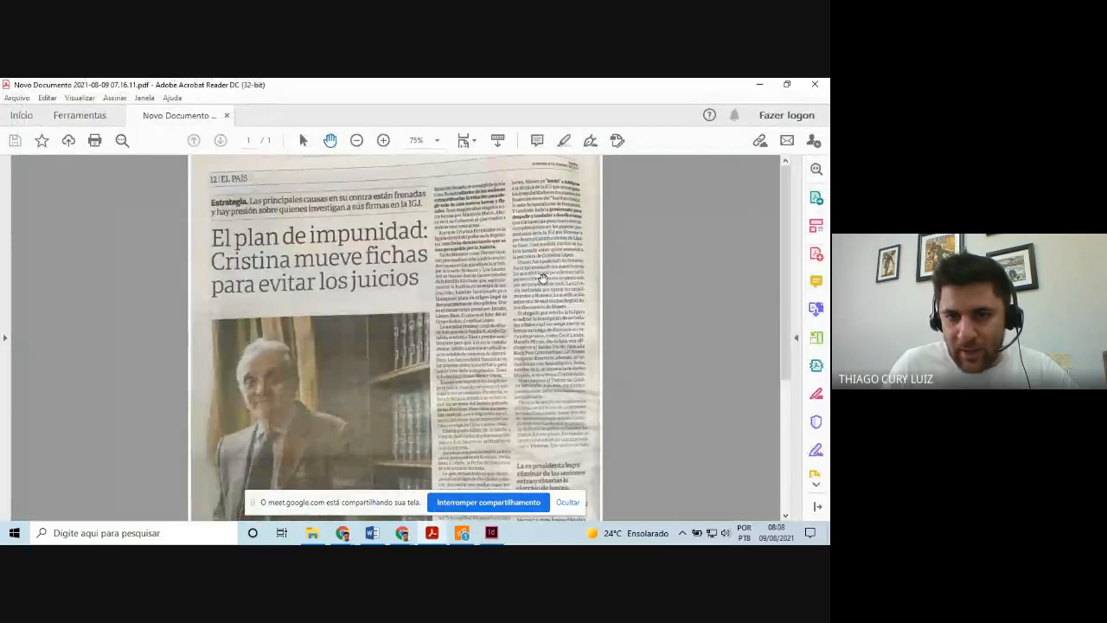
pyautogui.scroll(-5, 540, 294)
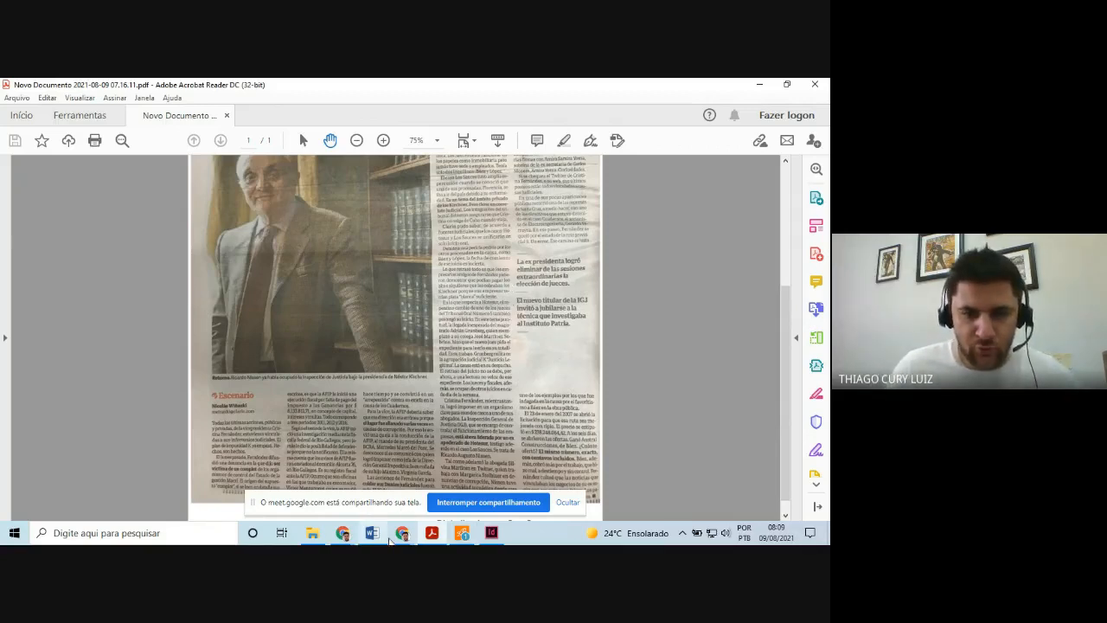
pyautogui.moveTo(370, 540)
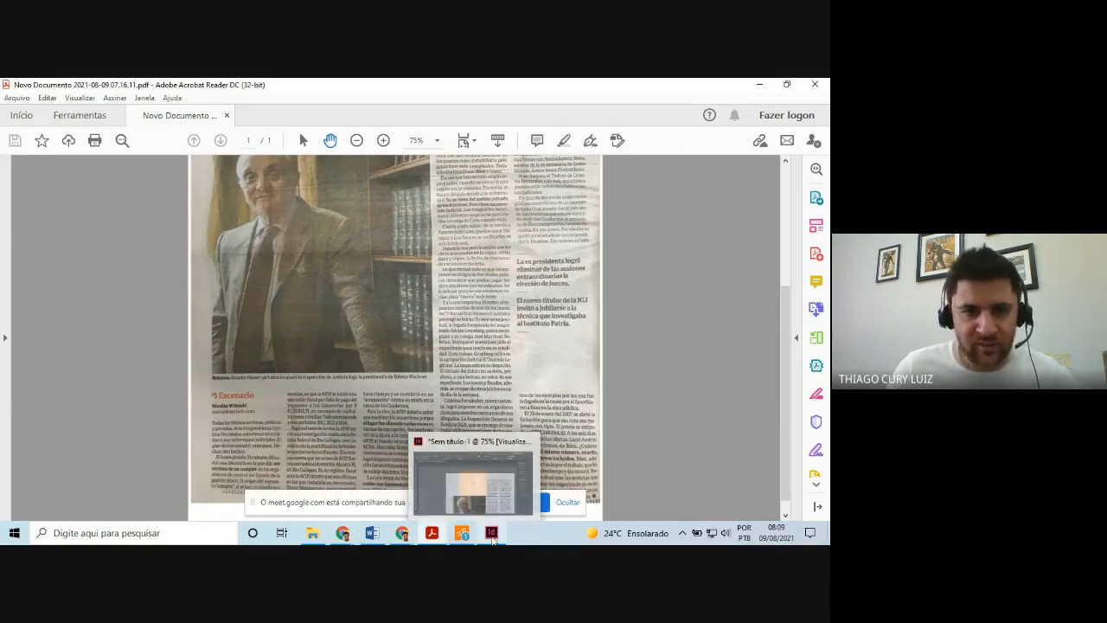
# Return to the InDesign layout and set the font of the entire threaded article text to Cambria
pyautogui.click(493, 533)
pyautogui.scroll(-8, 74, 283)
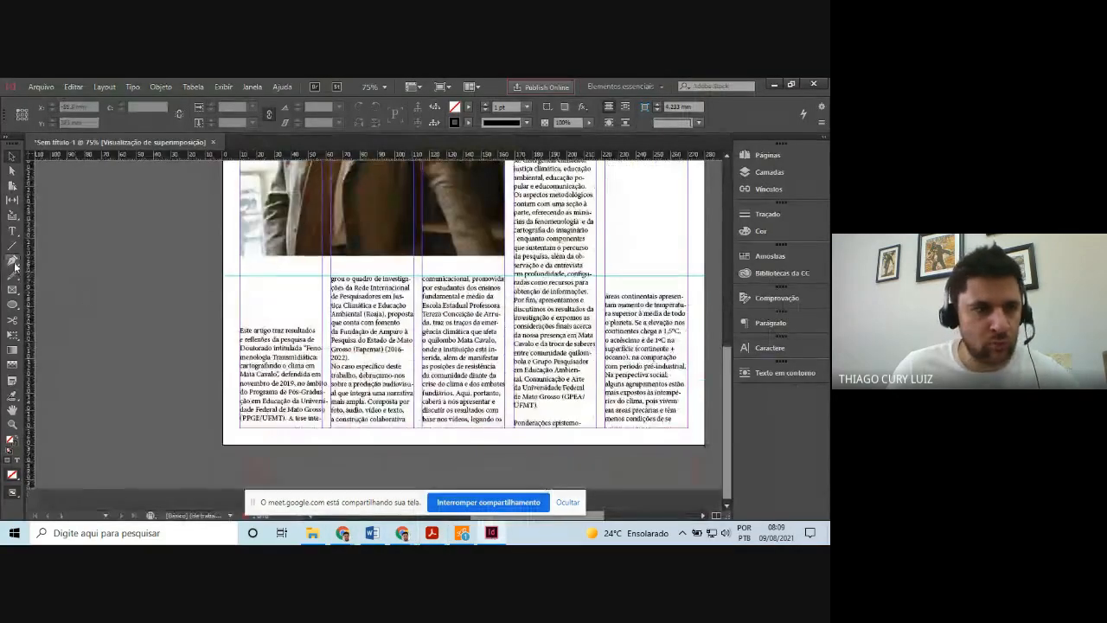
pyautogui.click(12, 231)
pyautogui.click(256, 336)
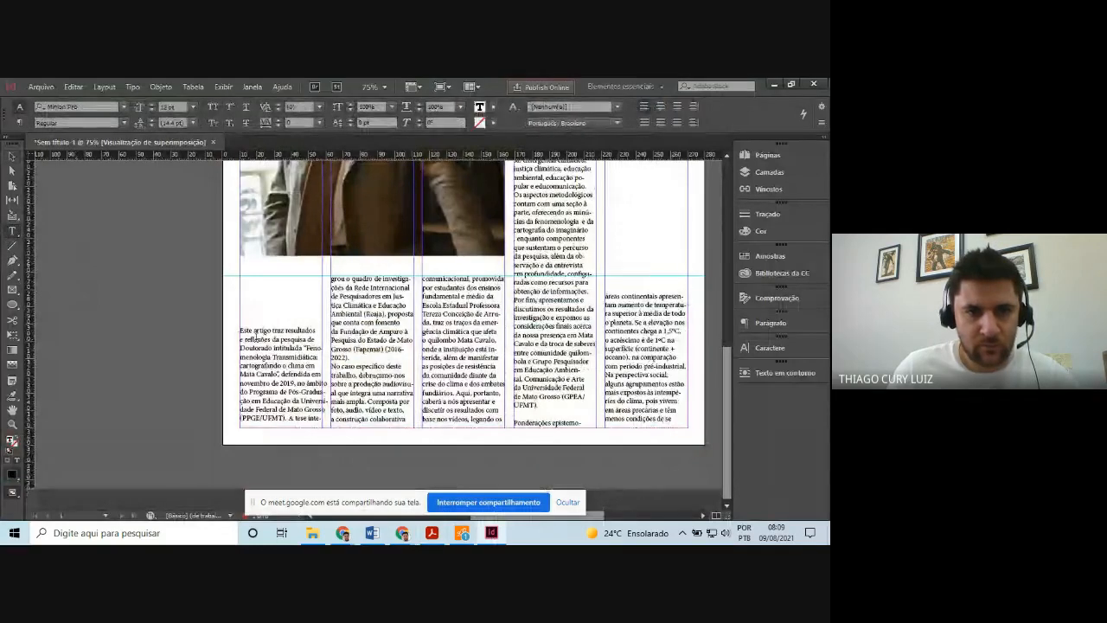
pyautogui.hotkey('ctrl', 'a')
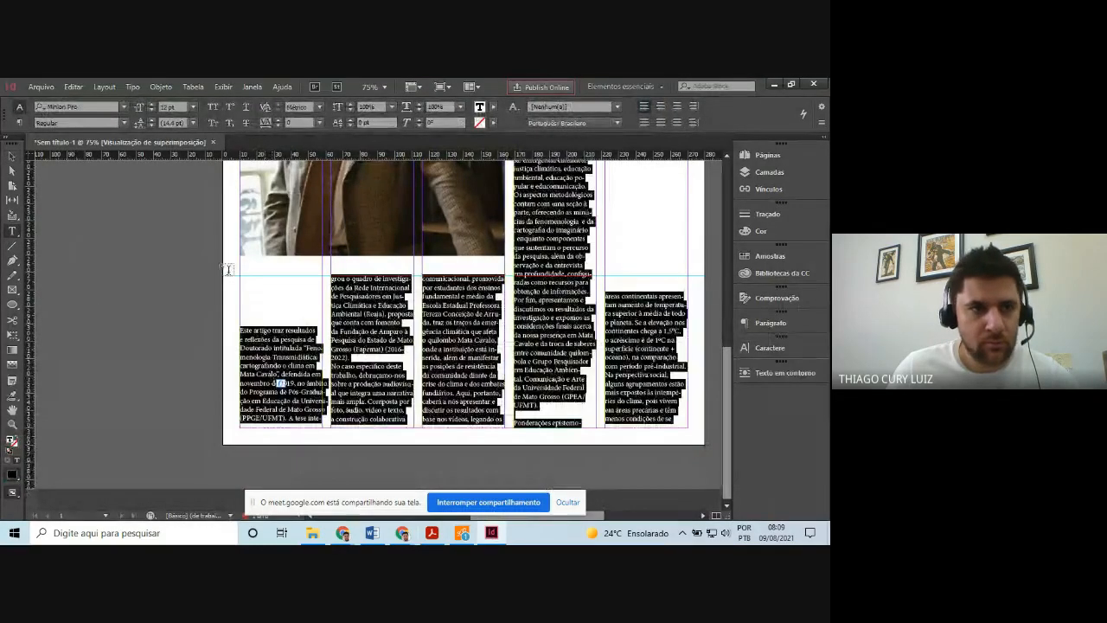
pyautogui.click(124, 106)
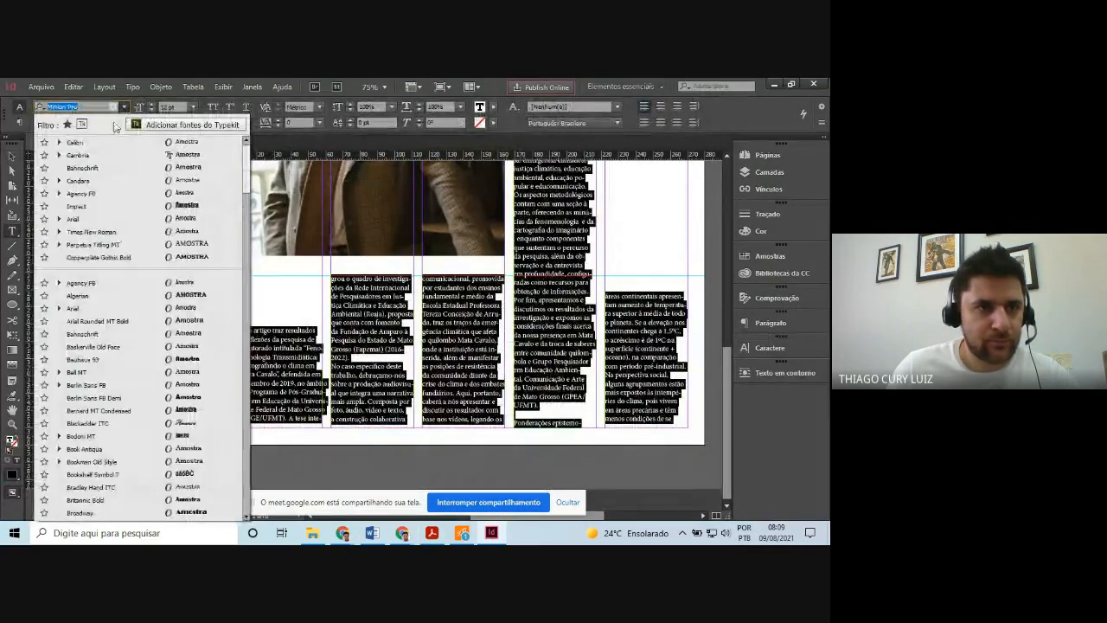
pyautogui.click(106, 155)
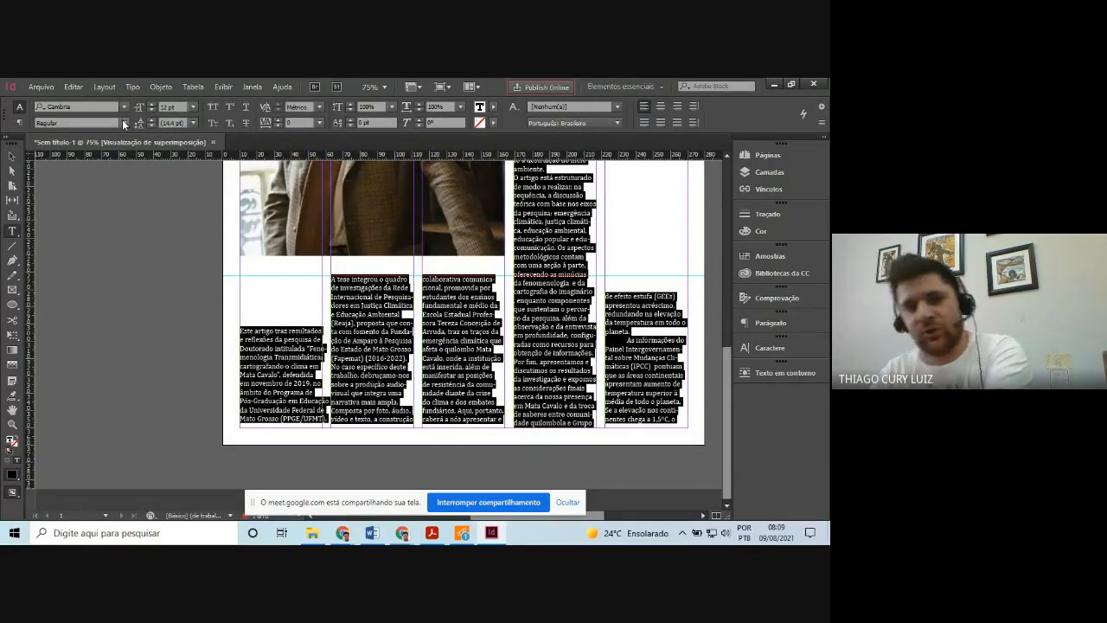
# Set the threaded article text to 11 pt and justify it with the last line aligned left
pyautogui.click(151, 110)
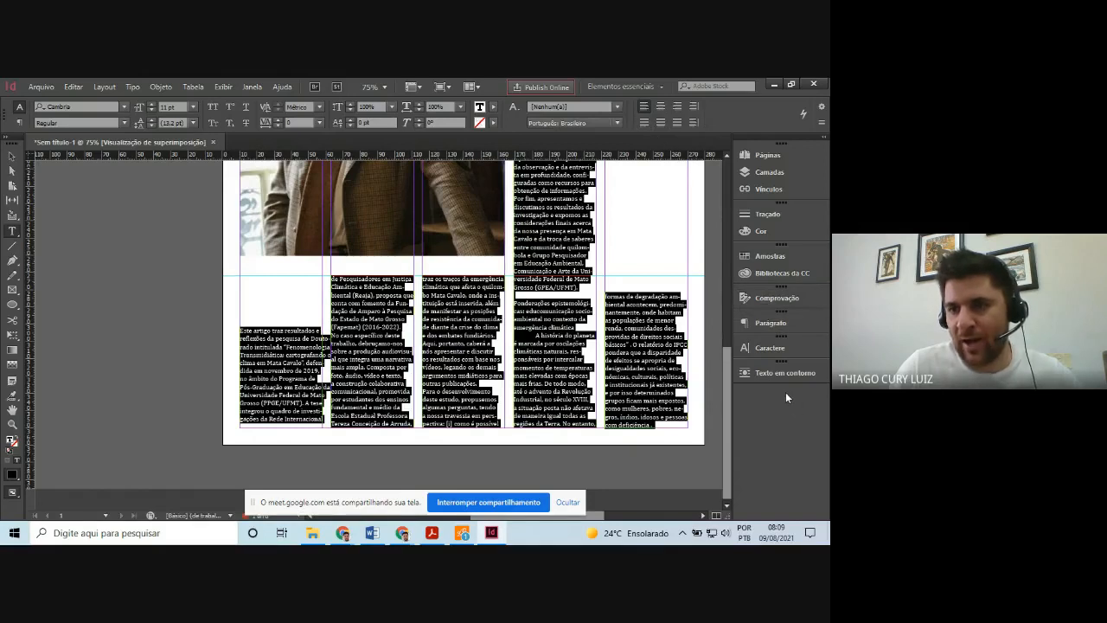
pyautogui.click(776, 323)
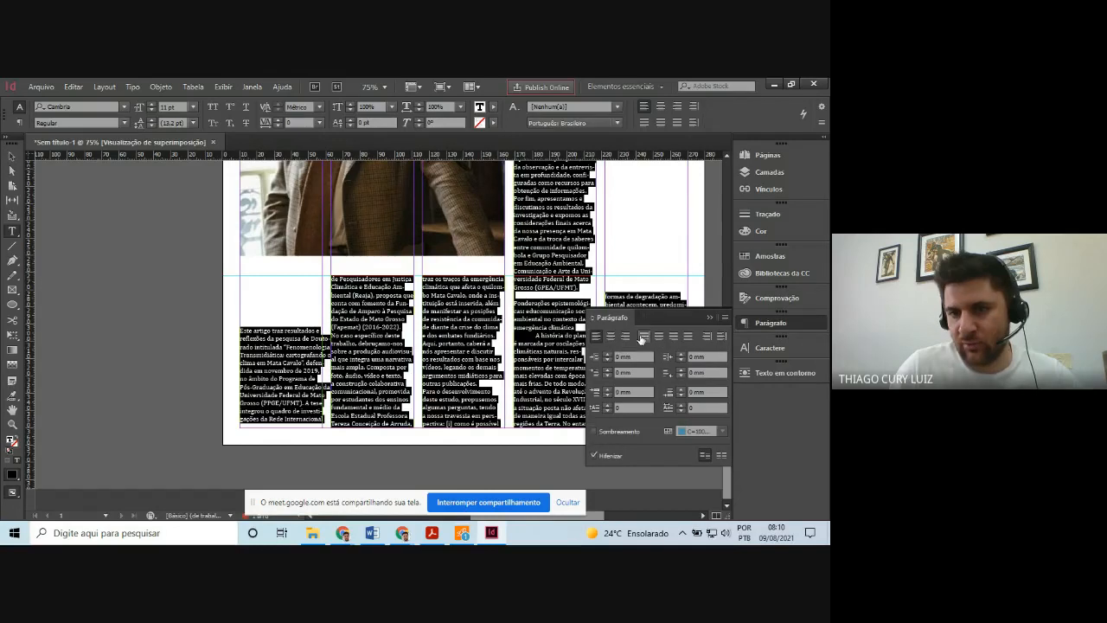
pyautogui.click(644, 337)
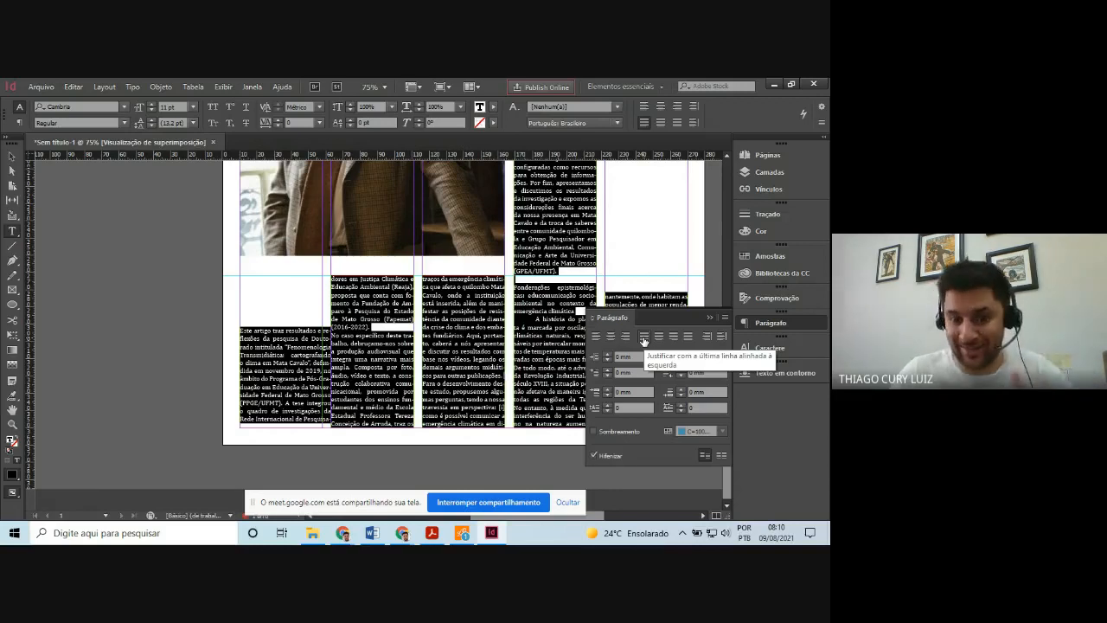
# Narrow the first column's text frame to about 48 mm and shift it down to a Y position of about 304.75 mm
pyautogui.click(12, 157)
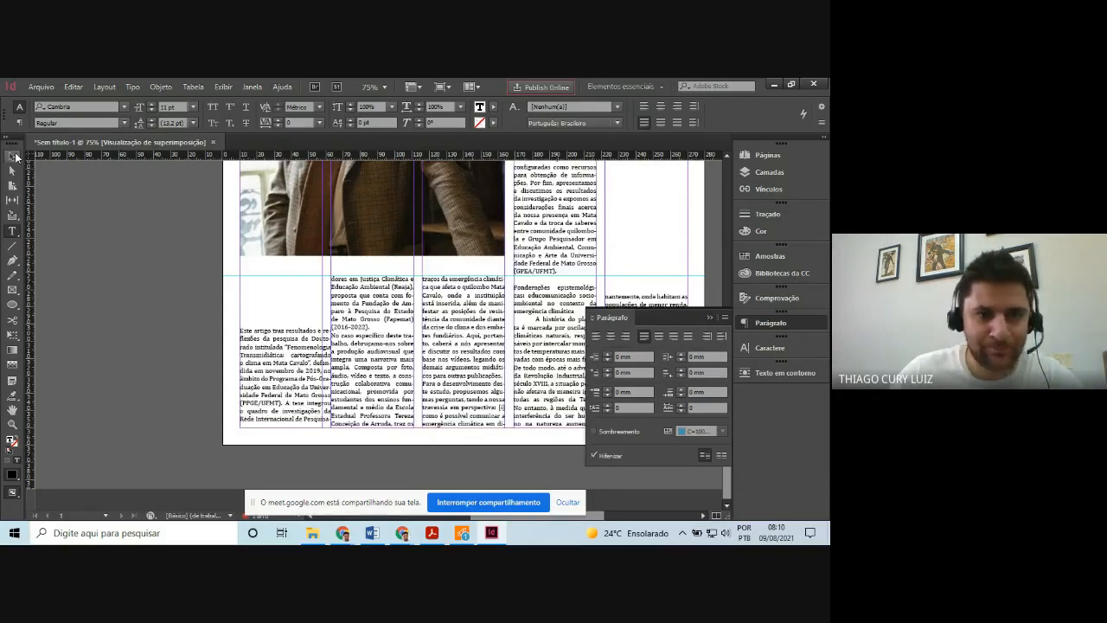
pyautogui.click(304, 386)
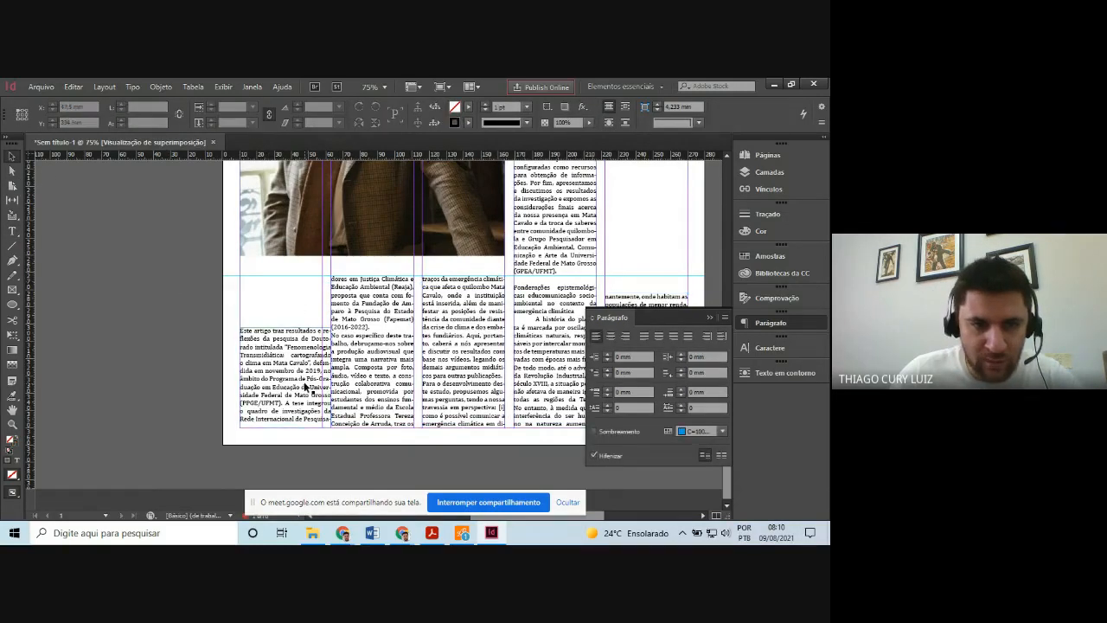
pyautogui.moveTo(329, 378); pyautogui.dragTo(322, 378)
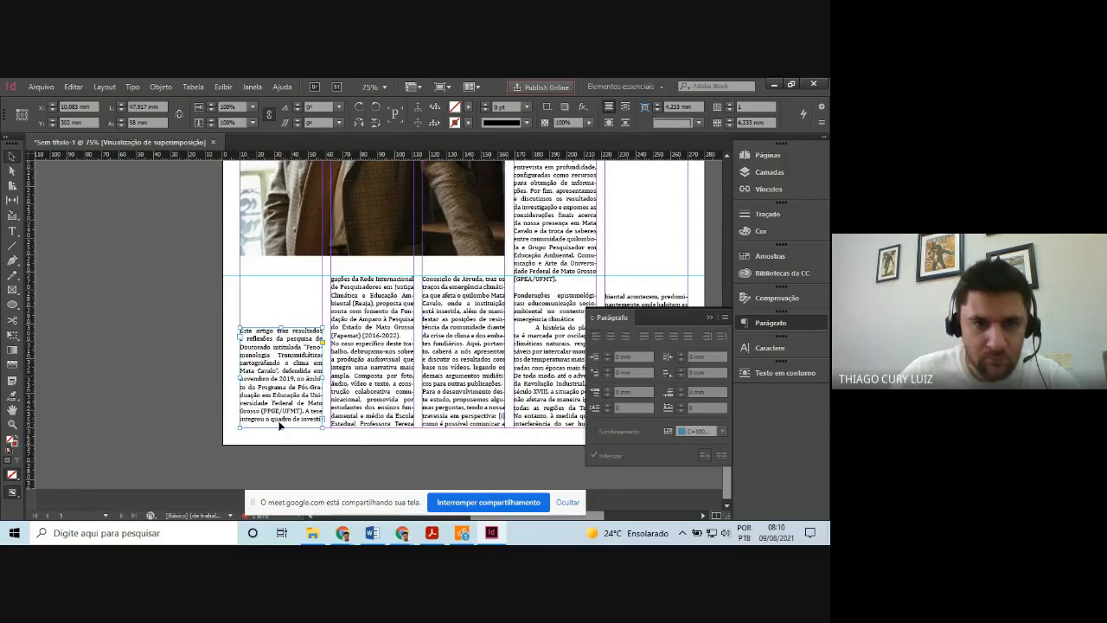
pyautogui.moveTo(276, 420); pyautogui.dragTo(278, 425)
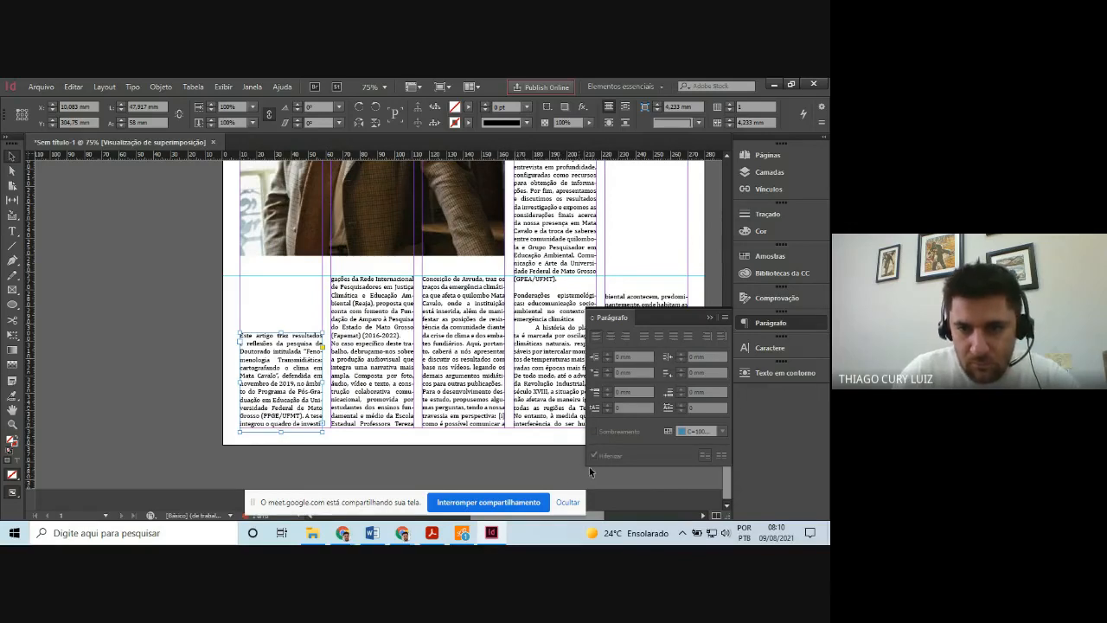
pyautogui.click(687, 385)
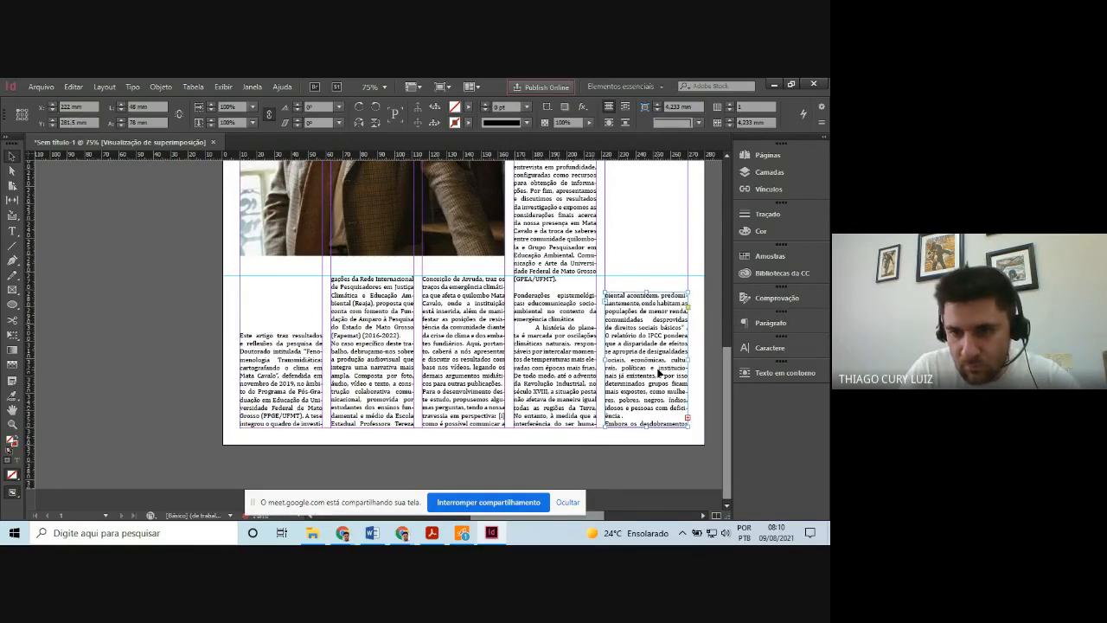
pyautogui.click(157, 358)
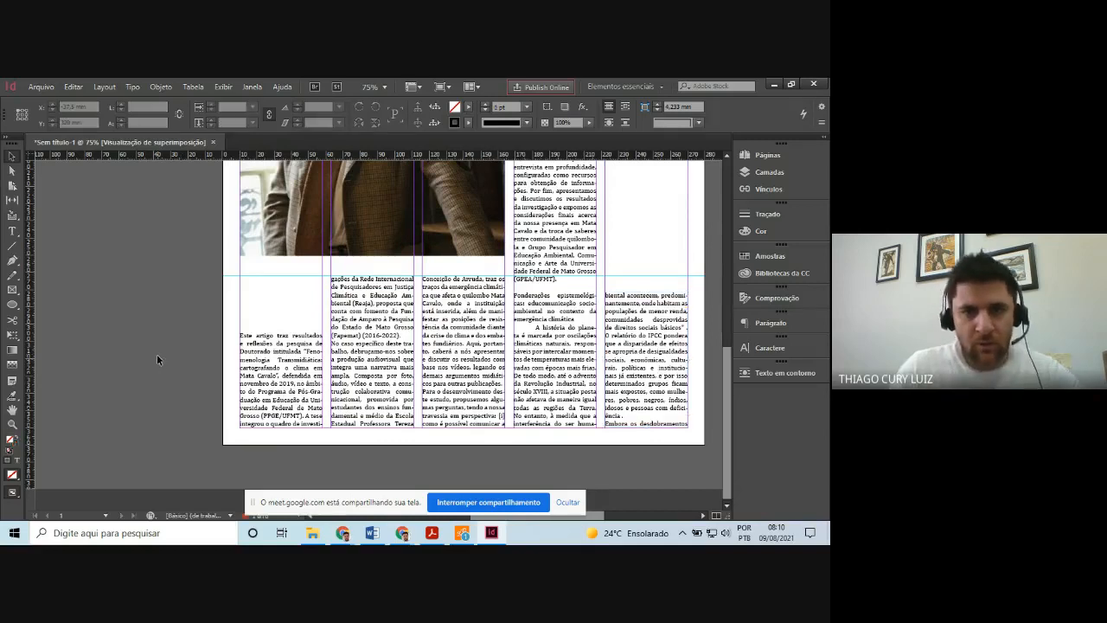
# Delete the empty line above the "Ponderações epistemológicas" paragraph in the fourth column
pyautogui.scroll(2, 218, 394)
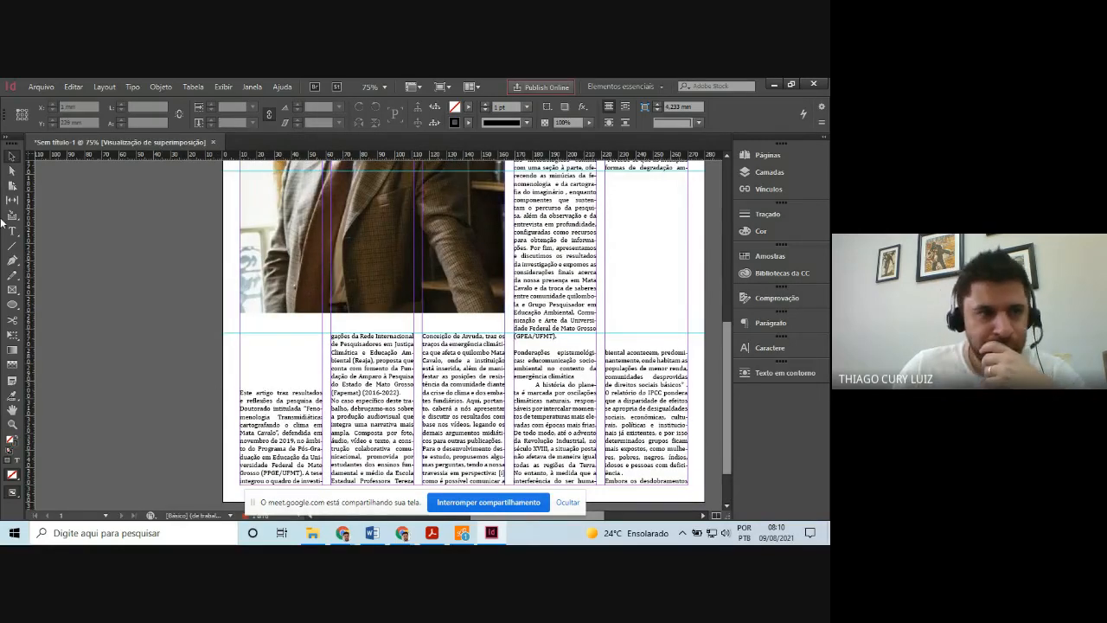
pyautogui.click(10, 232)
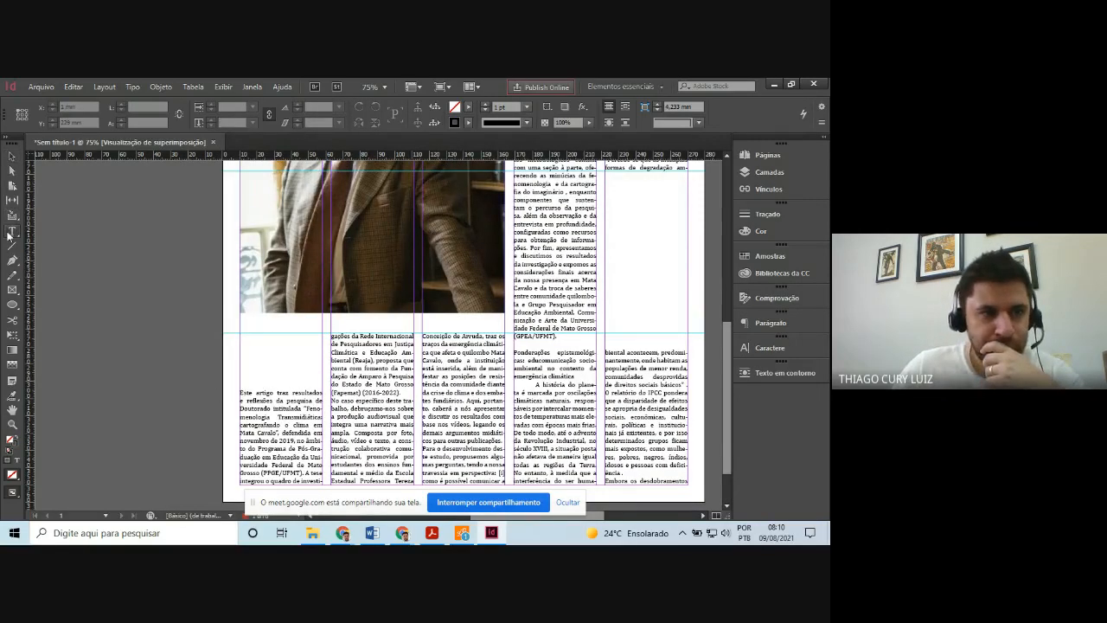
pyautogui.click(519, 335)
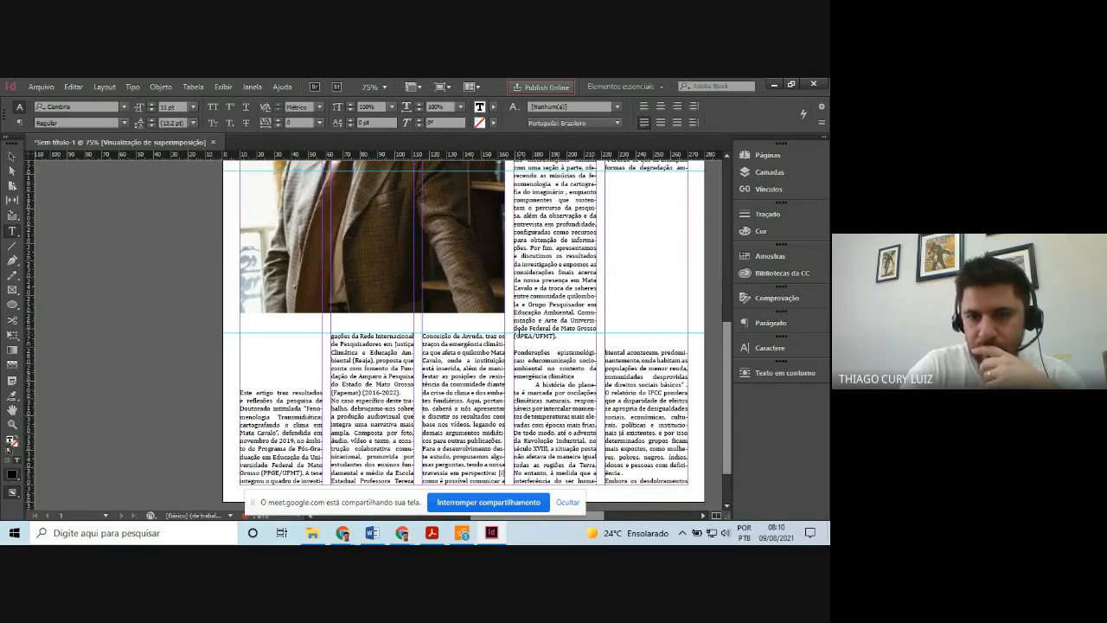
pyautogui.press('BackSpace')
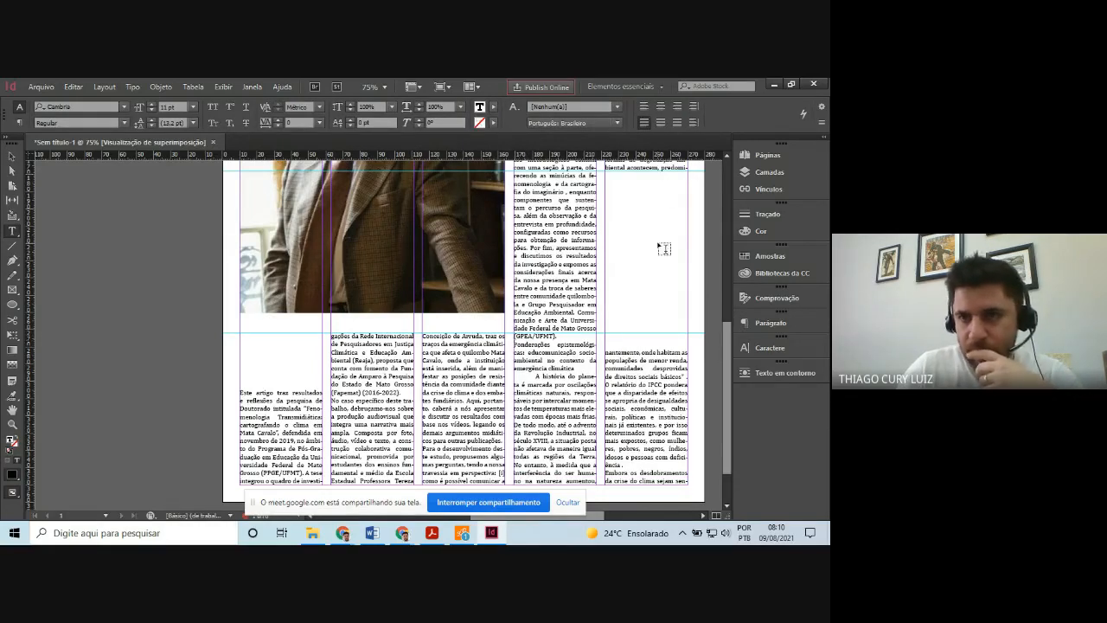
# Open the paragraph formatting settings and try a first-line indent of -1 mm on the "Ponderações epistemológicas" paragraph
pyautogui.click(772, 327)
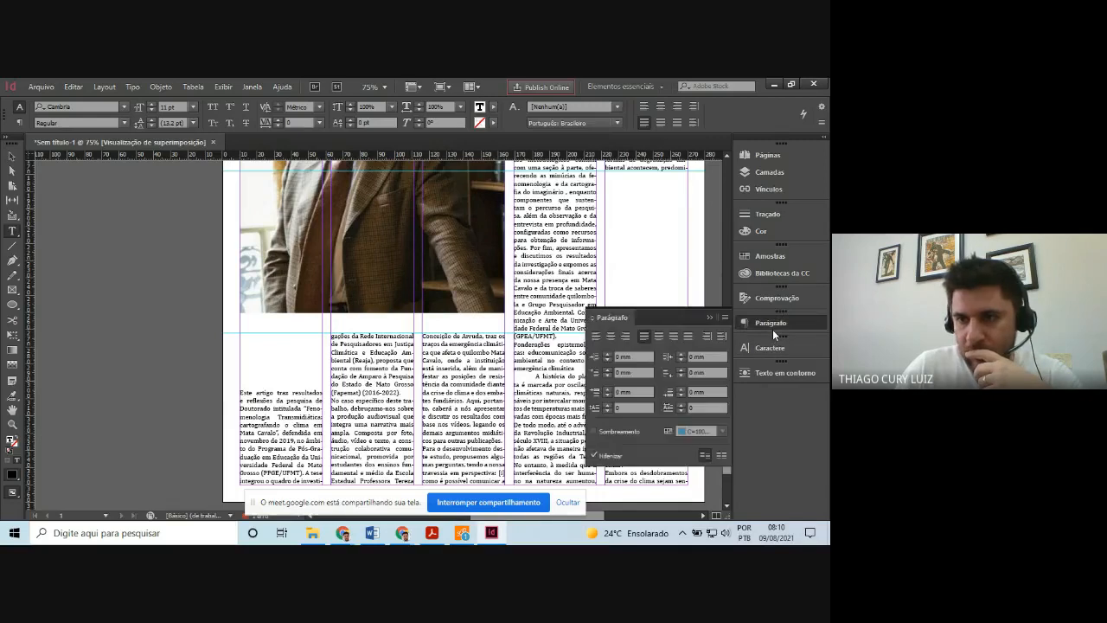
pyautogui.click(609, 376)
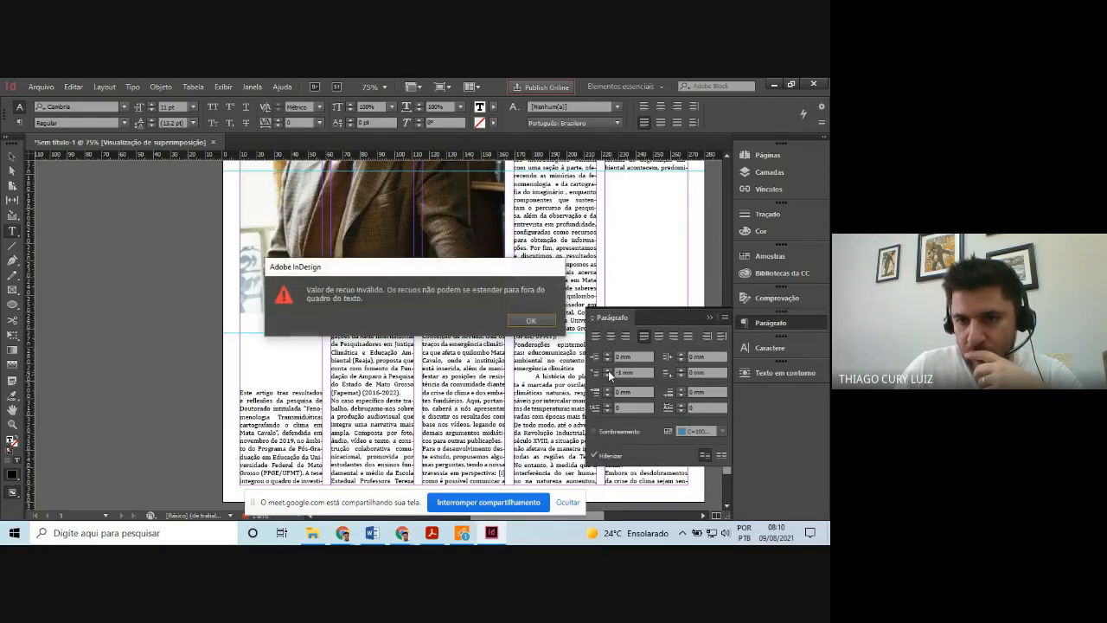
pyautogui.click(532, 321)
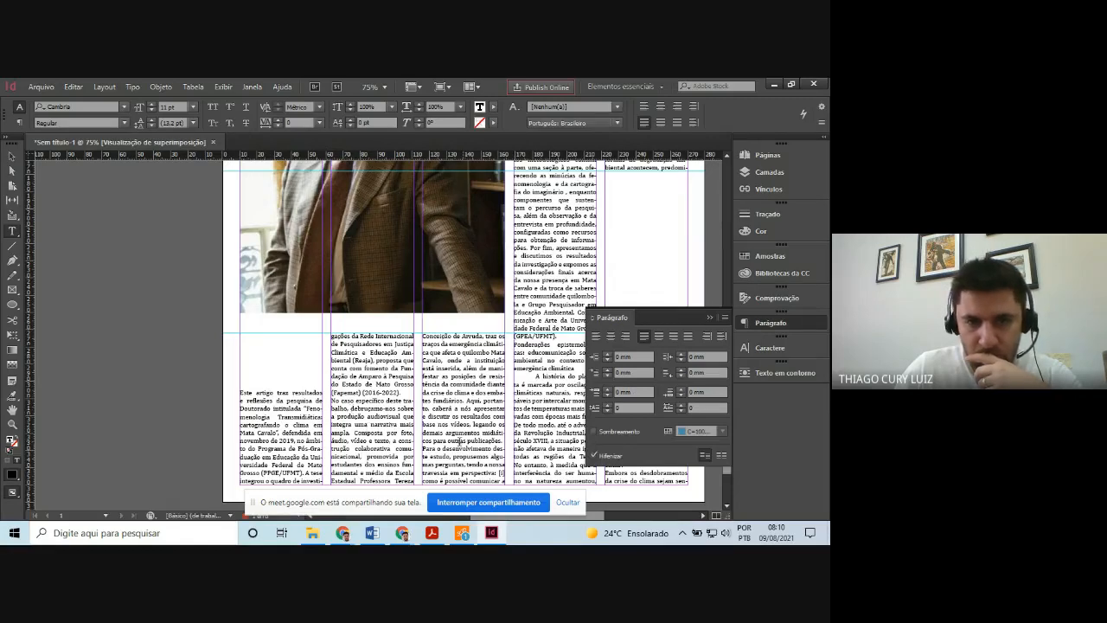
# Remove the extra space before "A história do planeta" in the fourth column so the paragraph starts flush
pyautogui.scroll(10, 461, 454)
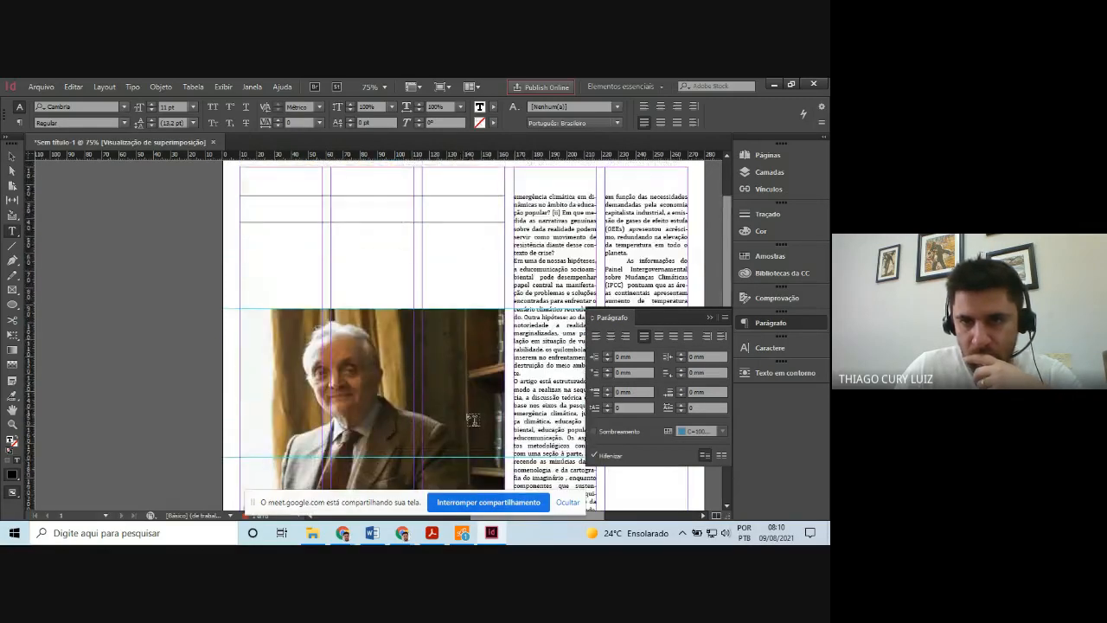
pyautogui.scroll(-6, 472, 420)
pyautogui.scroll(-6, 472, 419)
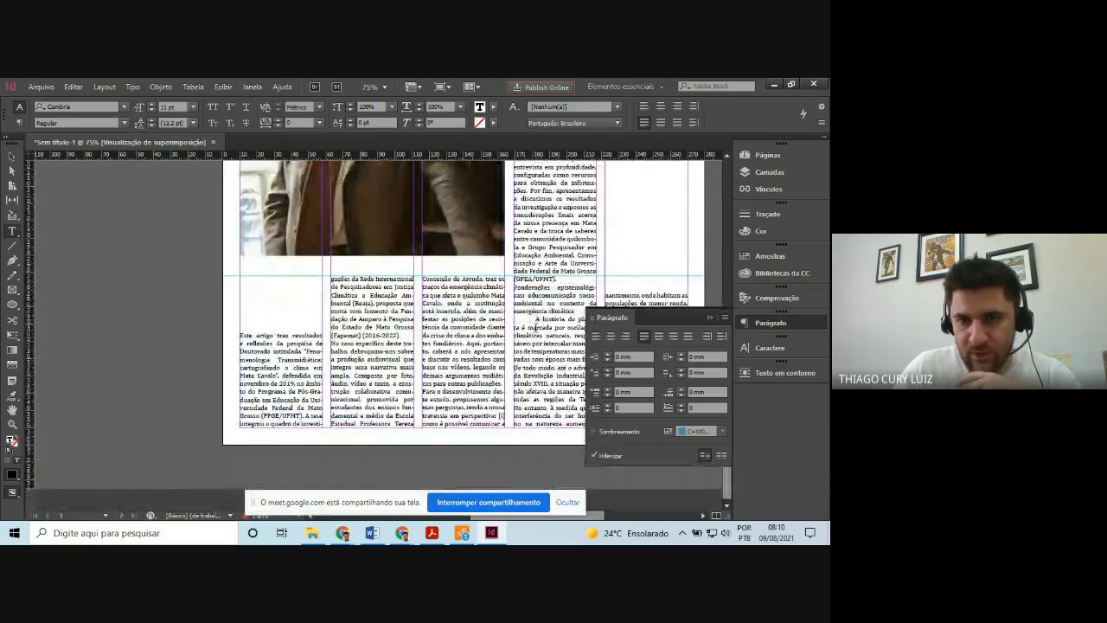
pyautogui.click(536, 319)
pyautogui.press('BackSpace')
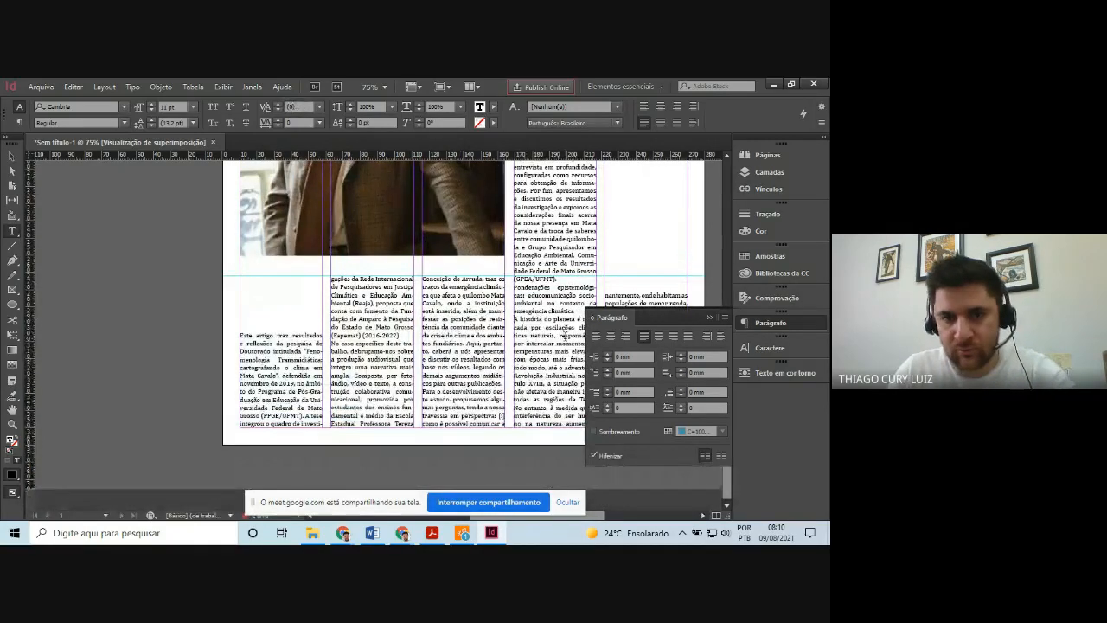
# Apply a 5 mm first-line indent to all paragraphs of the threaded article text
pyautogui.tripleClick(246, 336)
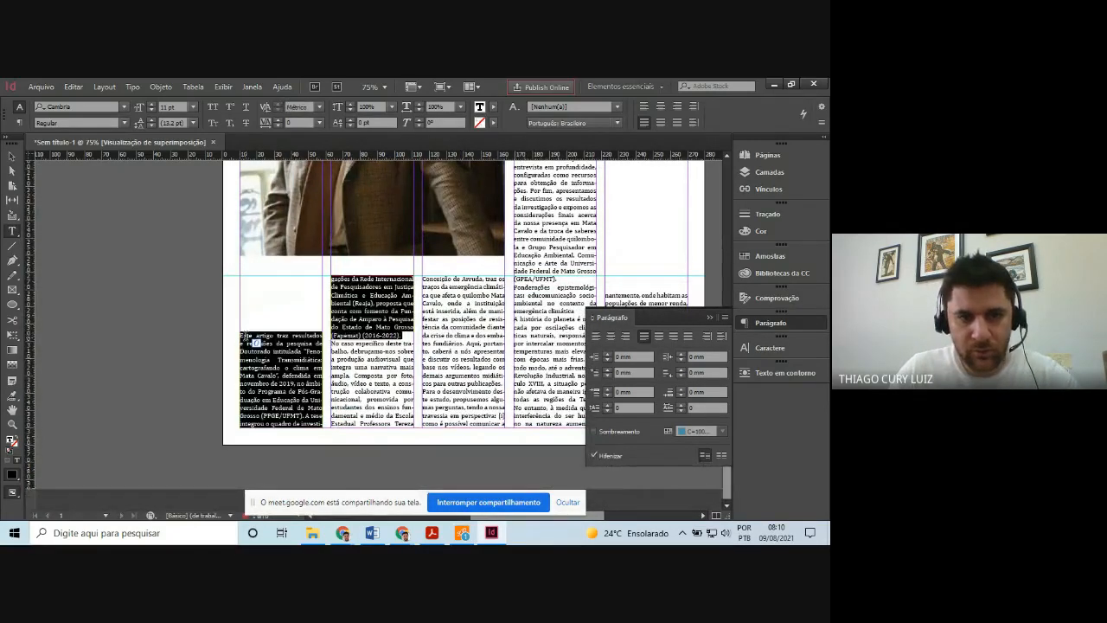
pyautogui.click(245, 337)
pyautogui.click(607, 370)
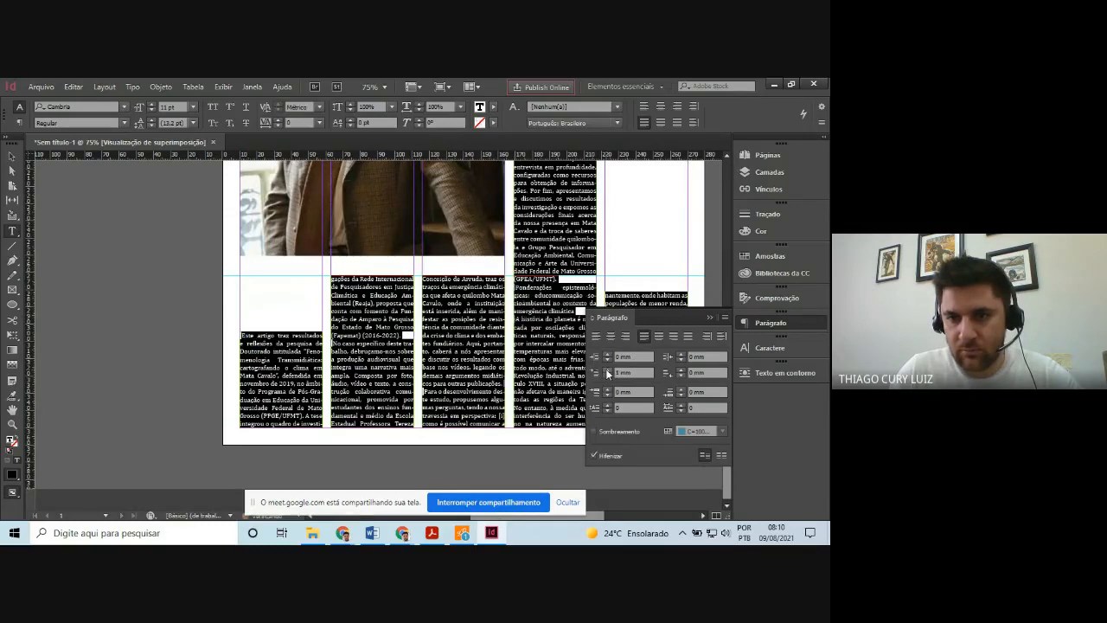
pyautogui.click(608, 370)
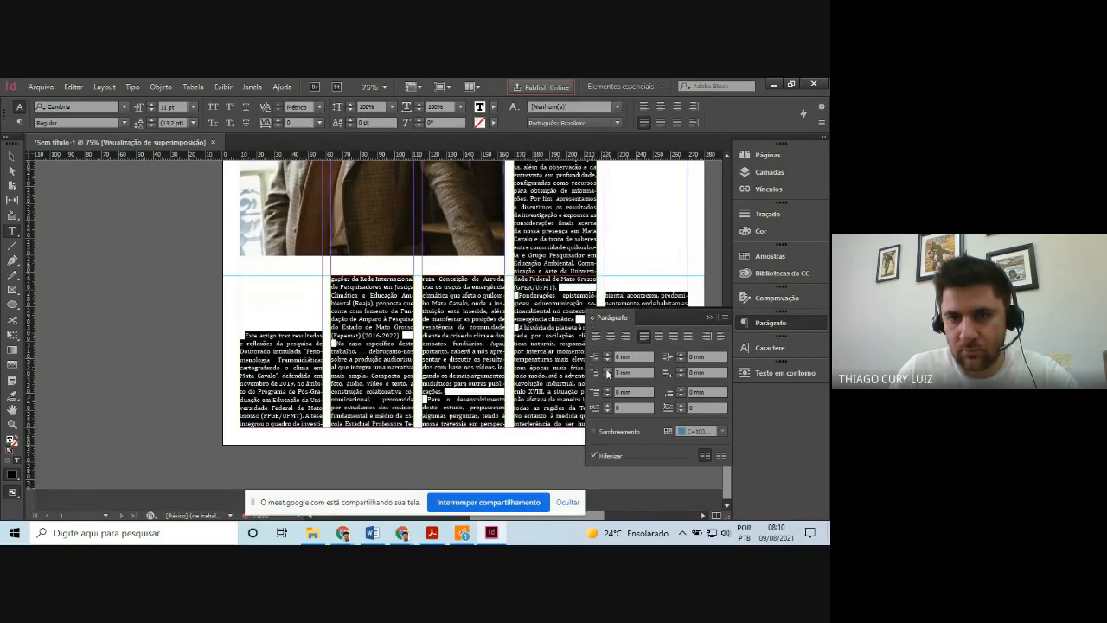
pyautogui.click(607, 370)
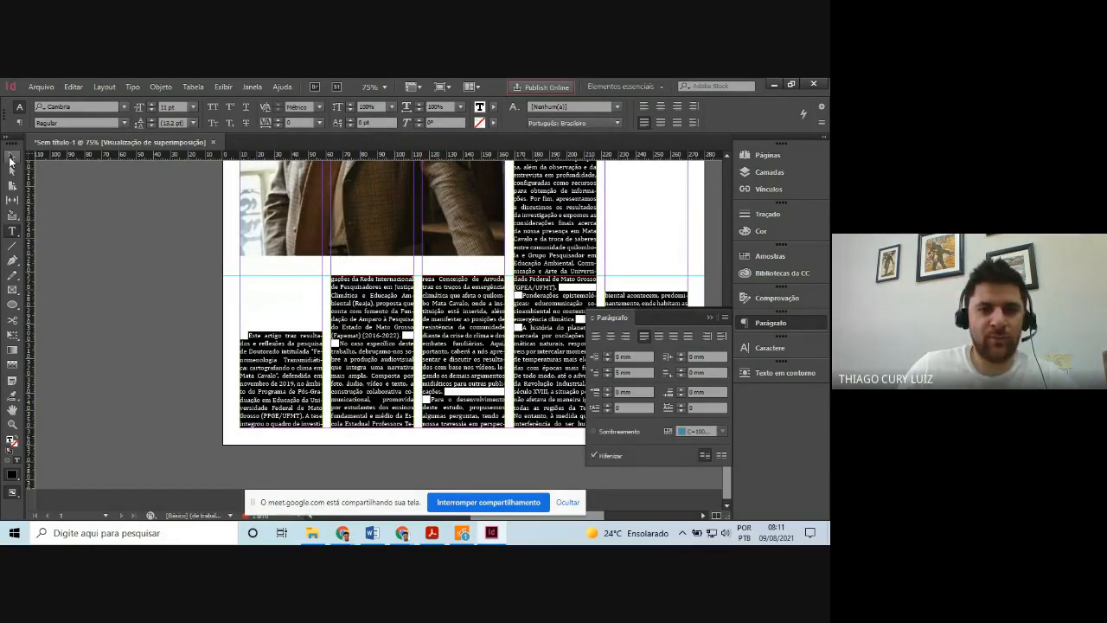
pyautogui.click(11, 158)
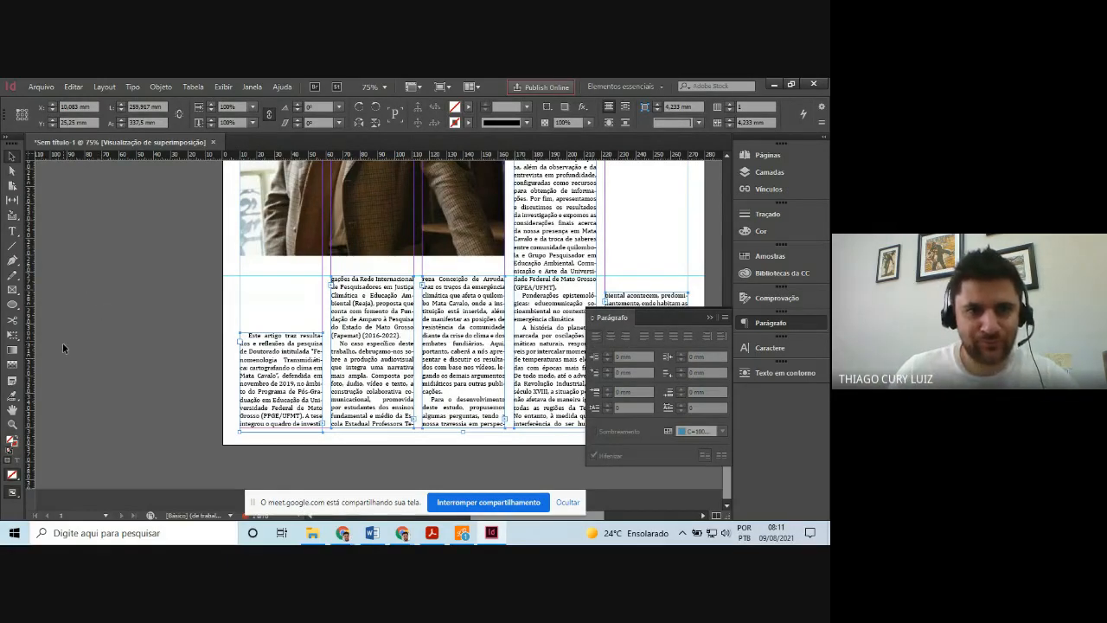
# After checking the scanned header, draw a text frame and fit it between the two header lines across the first three columns
pyautogui.scroll(5, 92, 379)
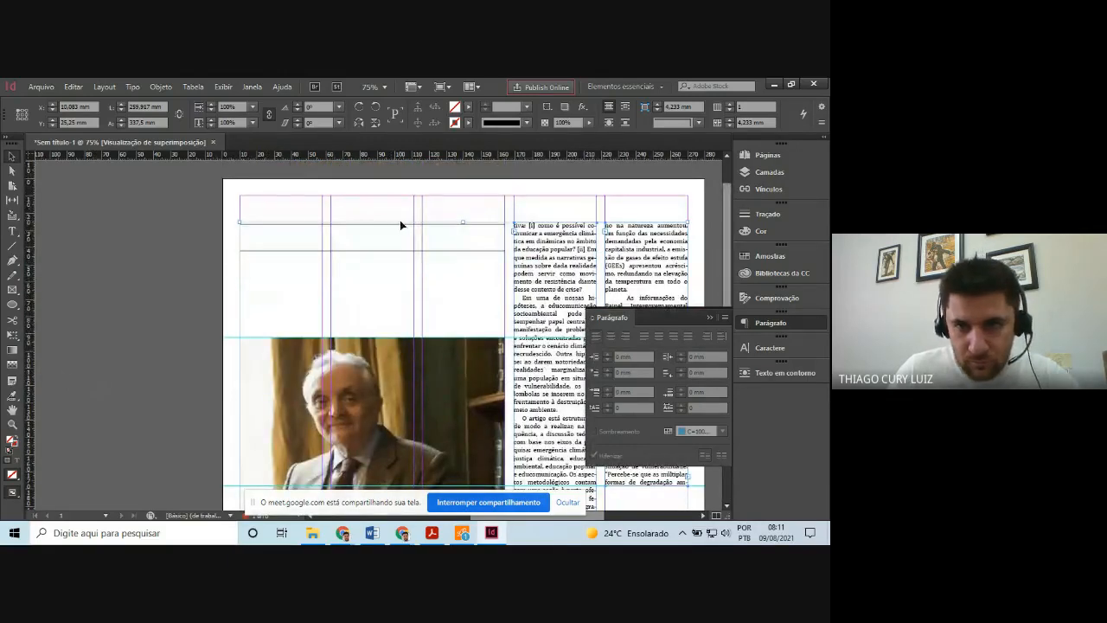
pyautogui.click(288, 225)
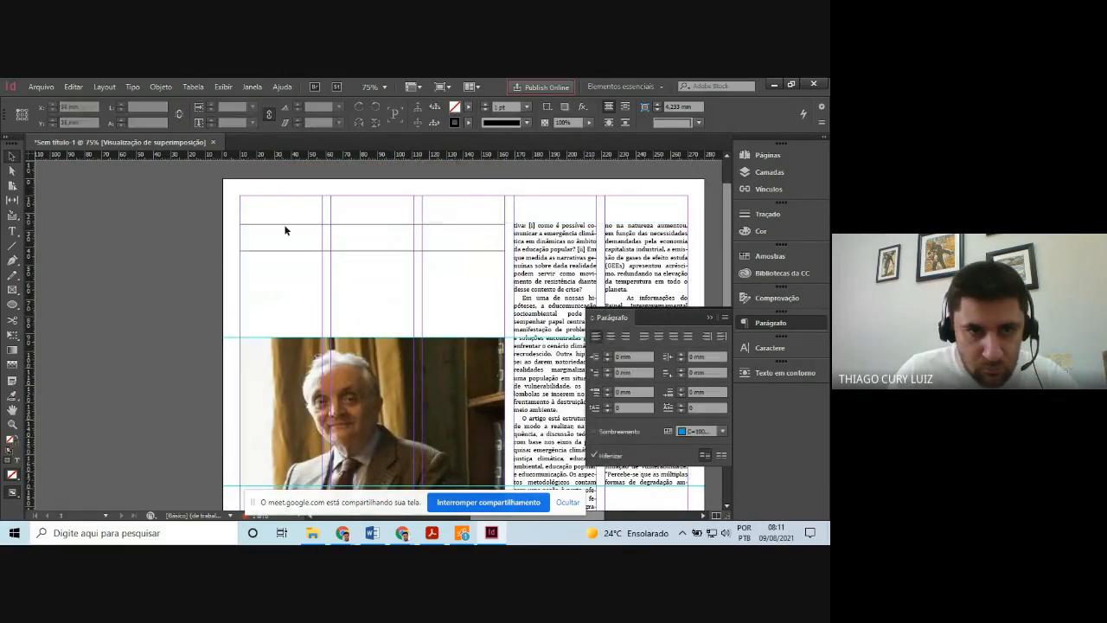
pyautogui.click(105, 266)
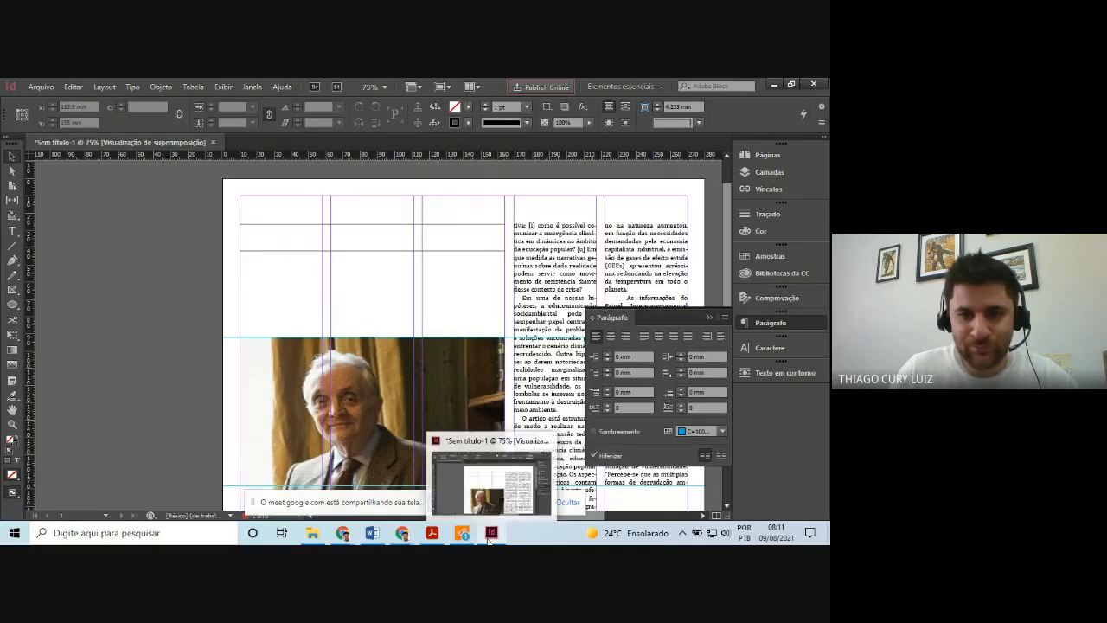
pyautogui.click(490, 538)
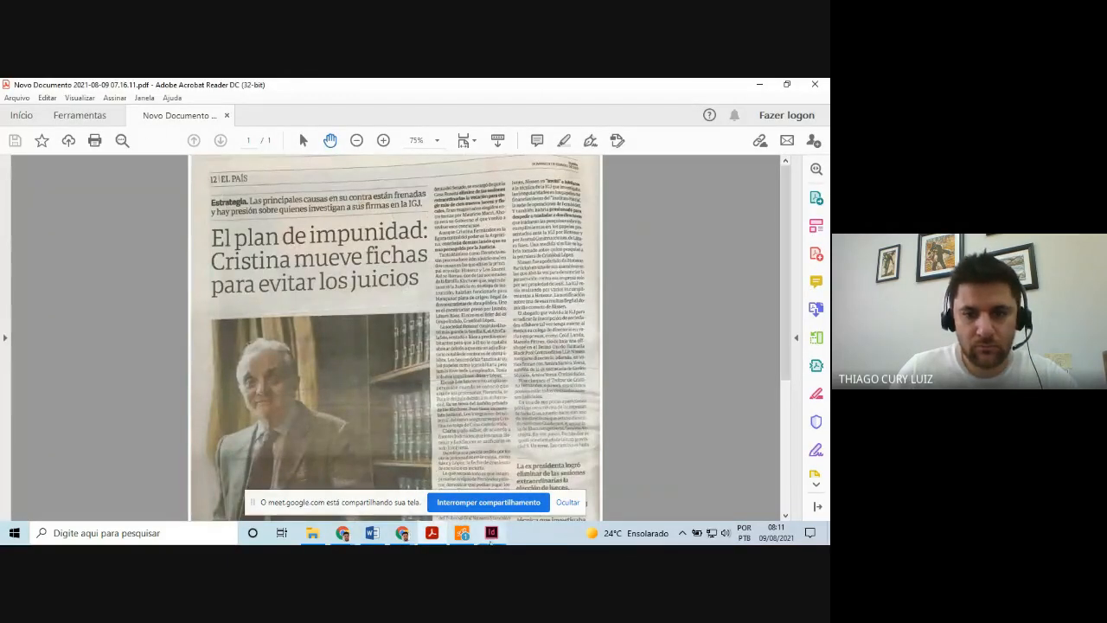
pyautogui.click(491, 535)
pyautogui.click(12, 231)
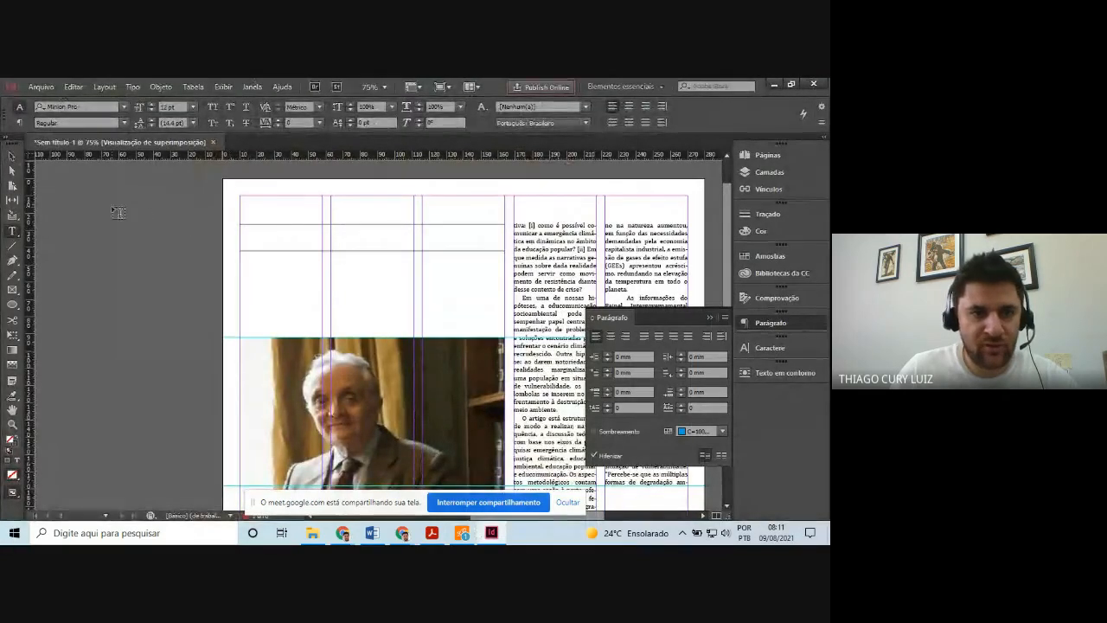
pyautogui.moveTo(111, 207); pyautogui.dragTo(413, 246)
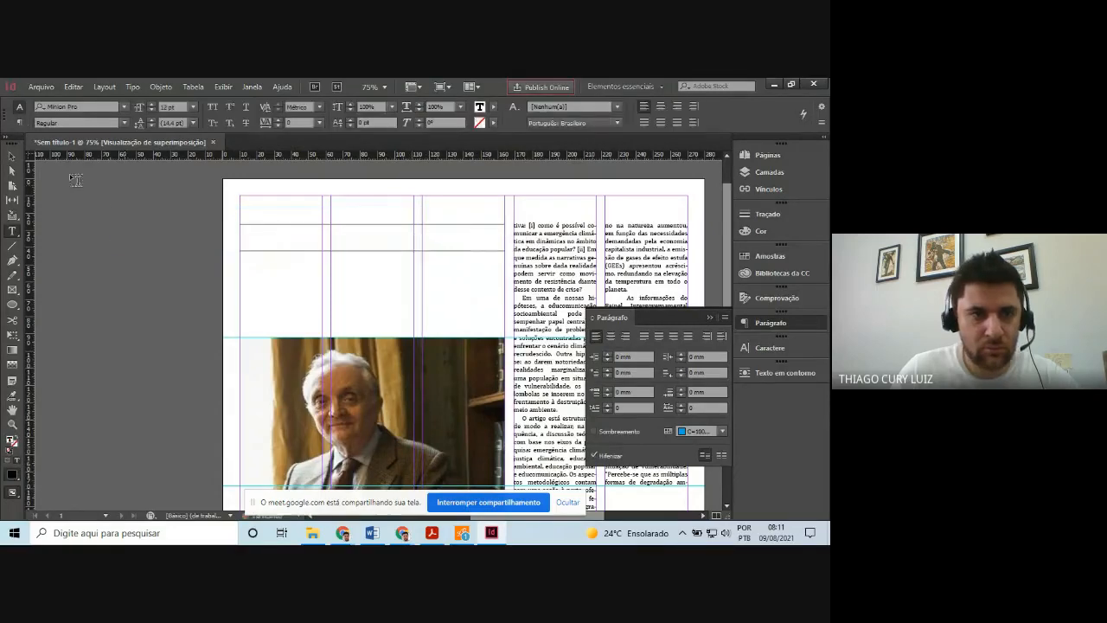
pyautogui.click(10, 156)
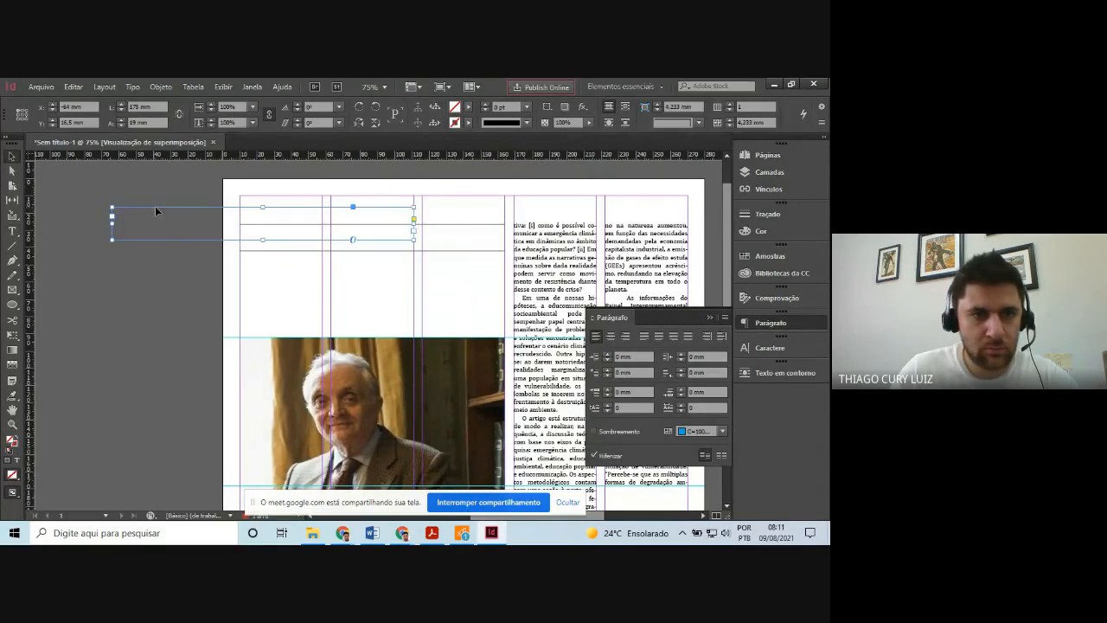
pyautogui.moveTo(155, 210); pyautogui.dragTo(286, 230)
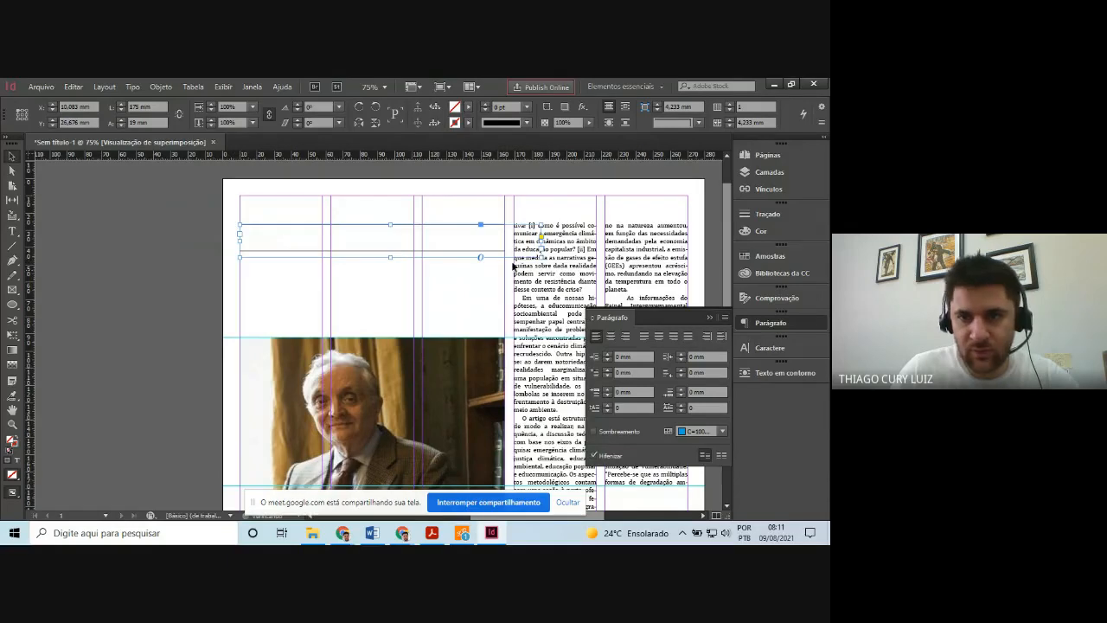
pyautogui.moveTo(540, 256); pyautogui.dragTo(506, 251)
# Enter "Estrategia. Las principales causas" in the new header frame, following the wording of the scanned page
pyautogui.click(12, 231)
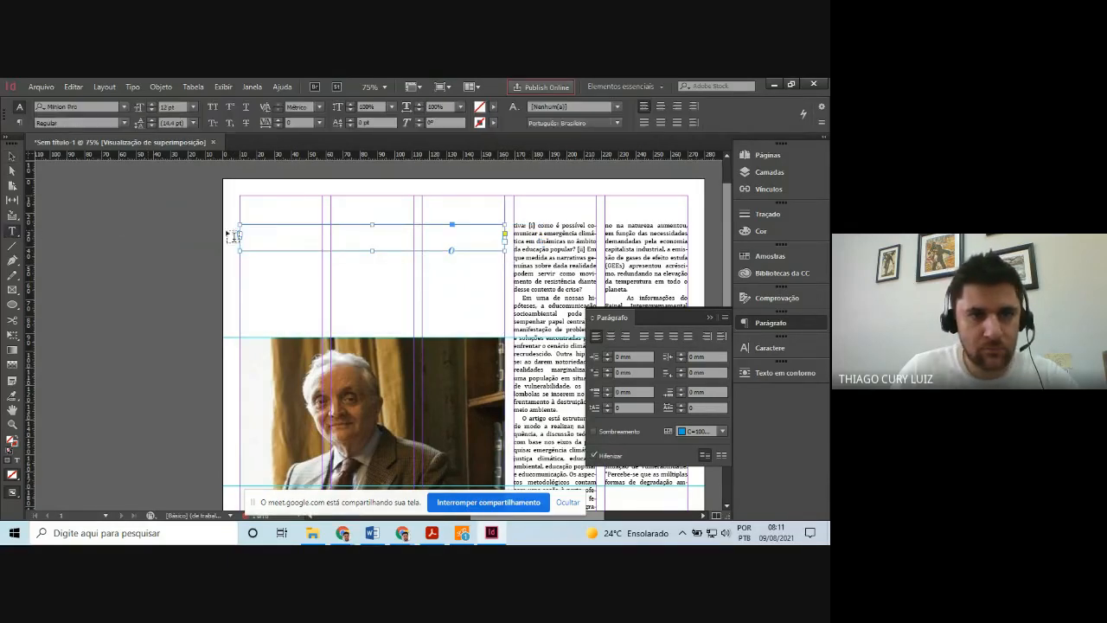
pyautogui.click(274, 234)
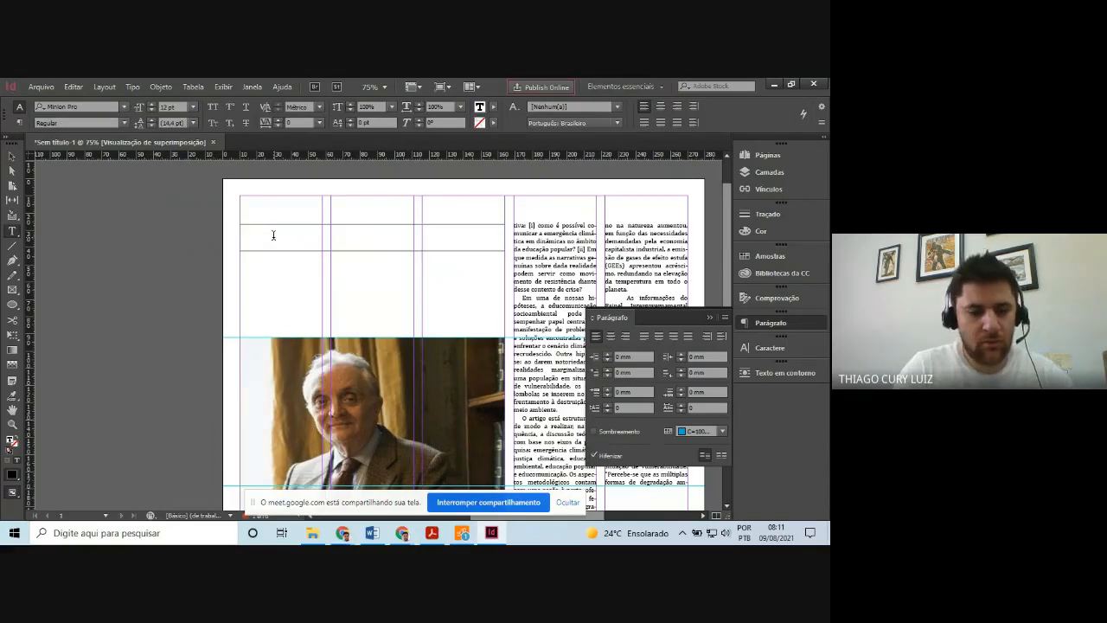
pyautogui.write('Estratégia')
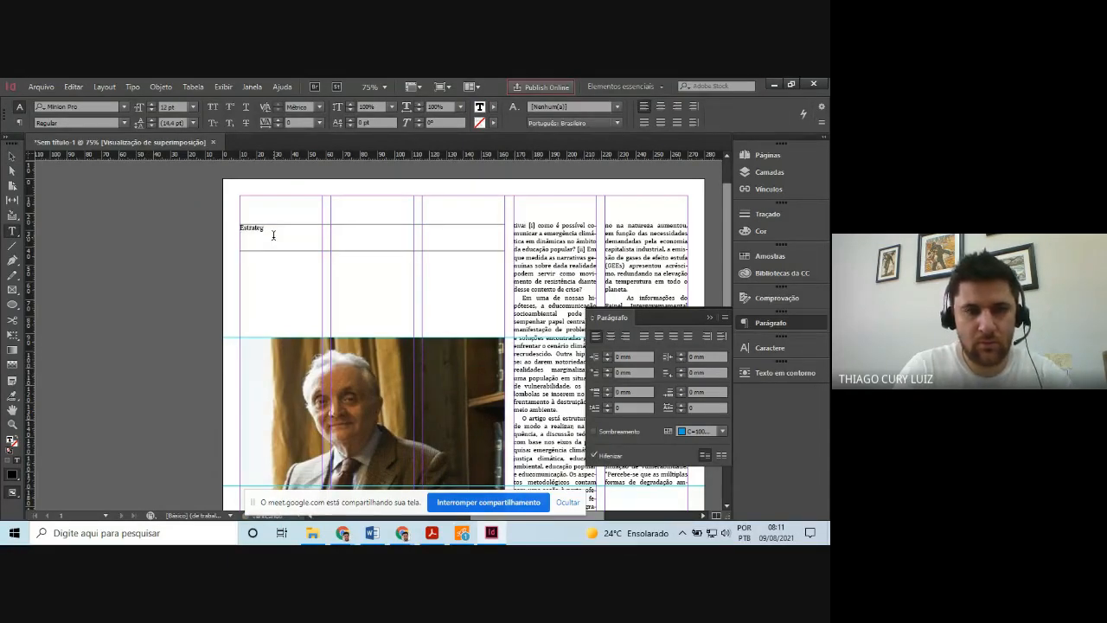
pyautogui.click(490, 533)
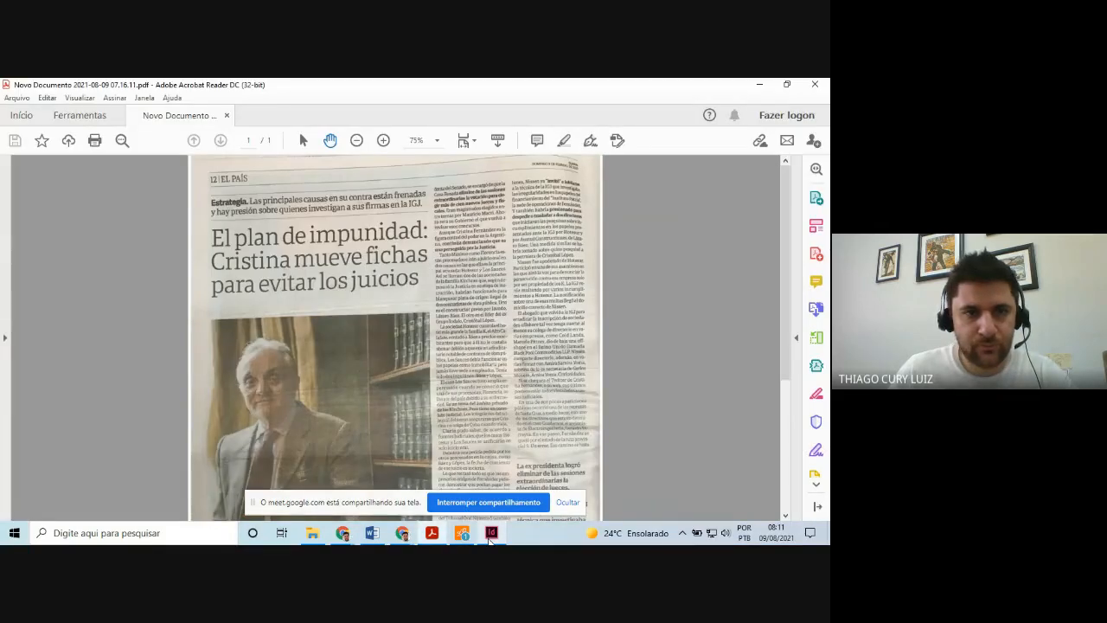
pyautogui.click(491, 533)
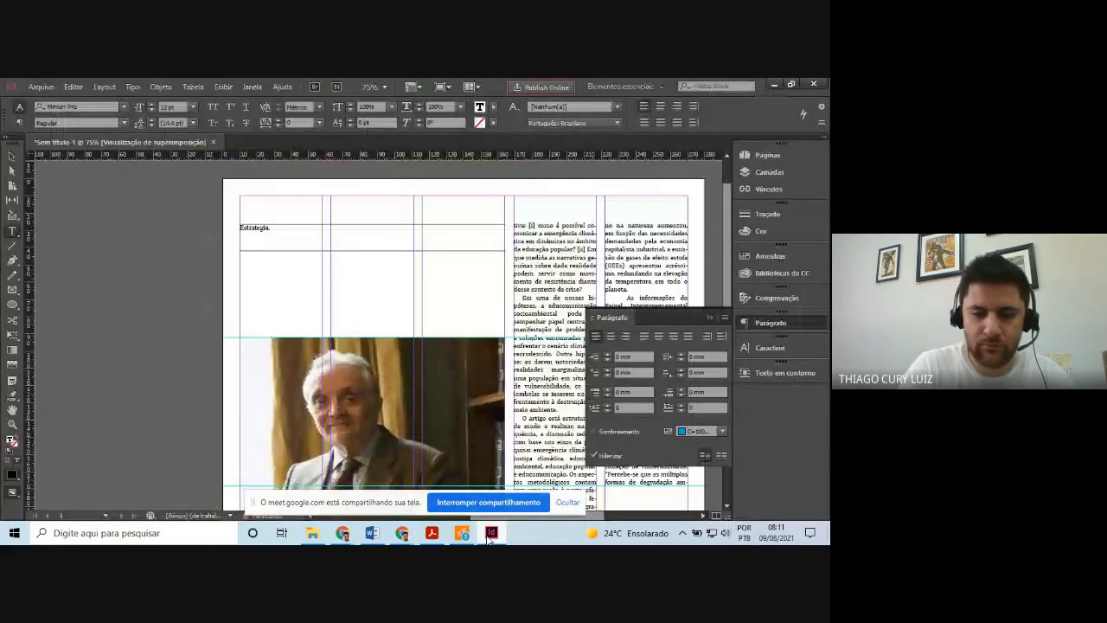
pyautogui.write('Las princ')
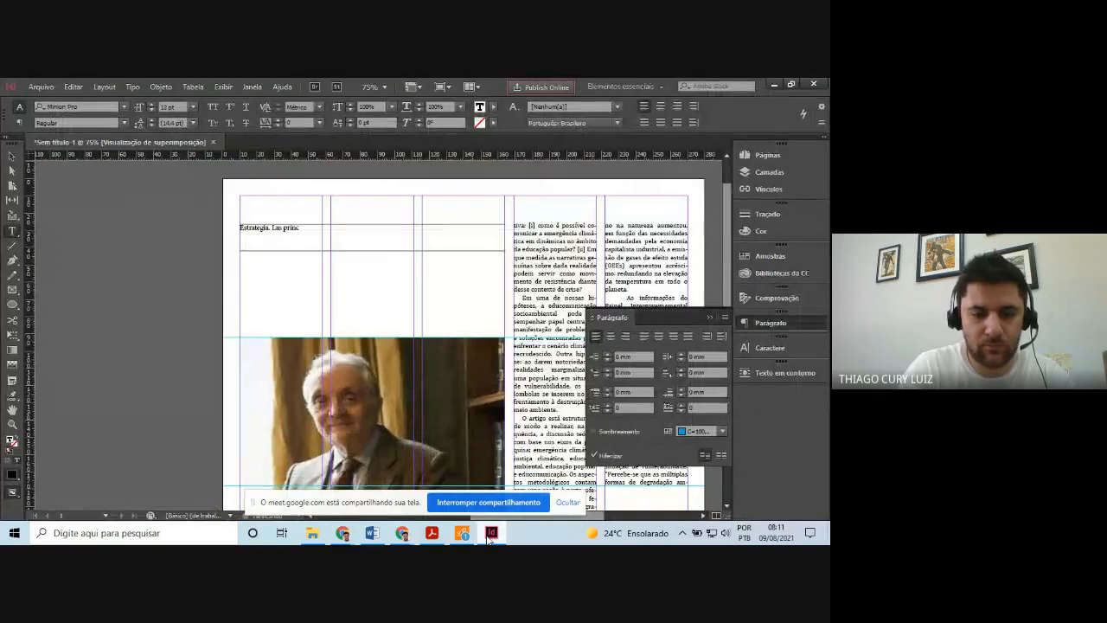
pyautogui.write('ipales causa')
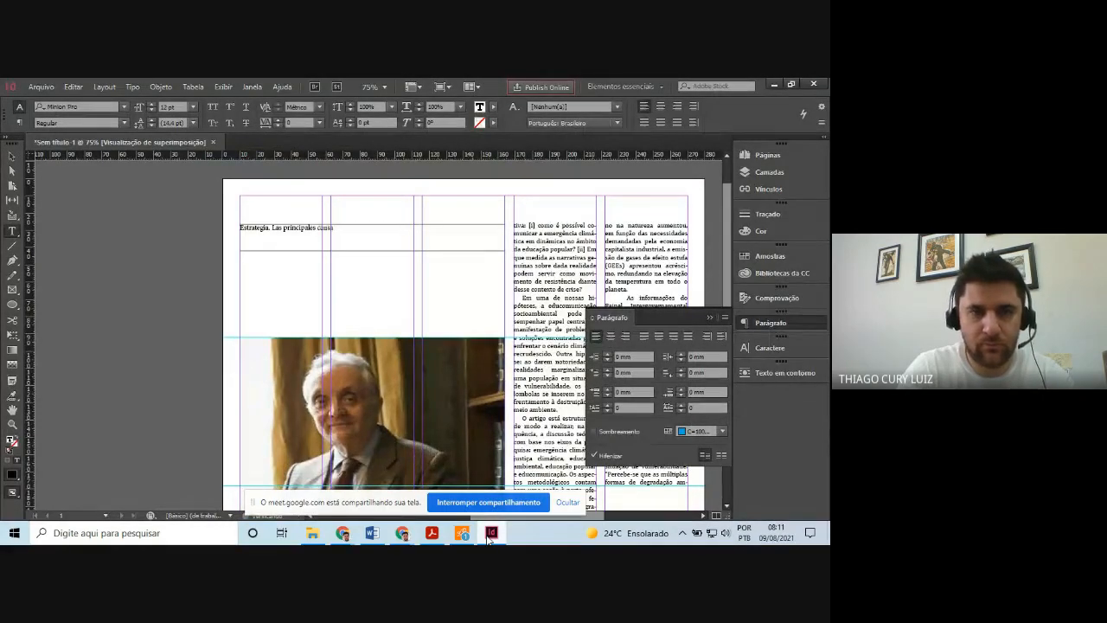
pyautogui.write('s')
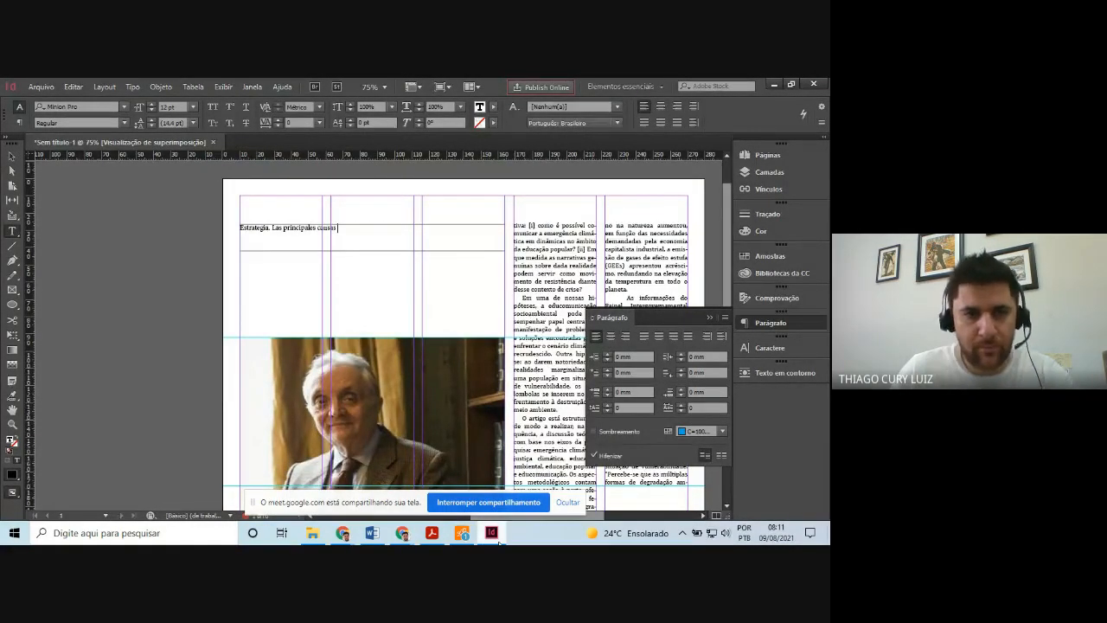
# Continue the header text with "en su contra están frenadas", checking the wording against the scanned page
pyautogui.click(499, 543)
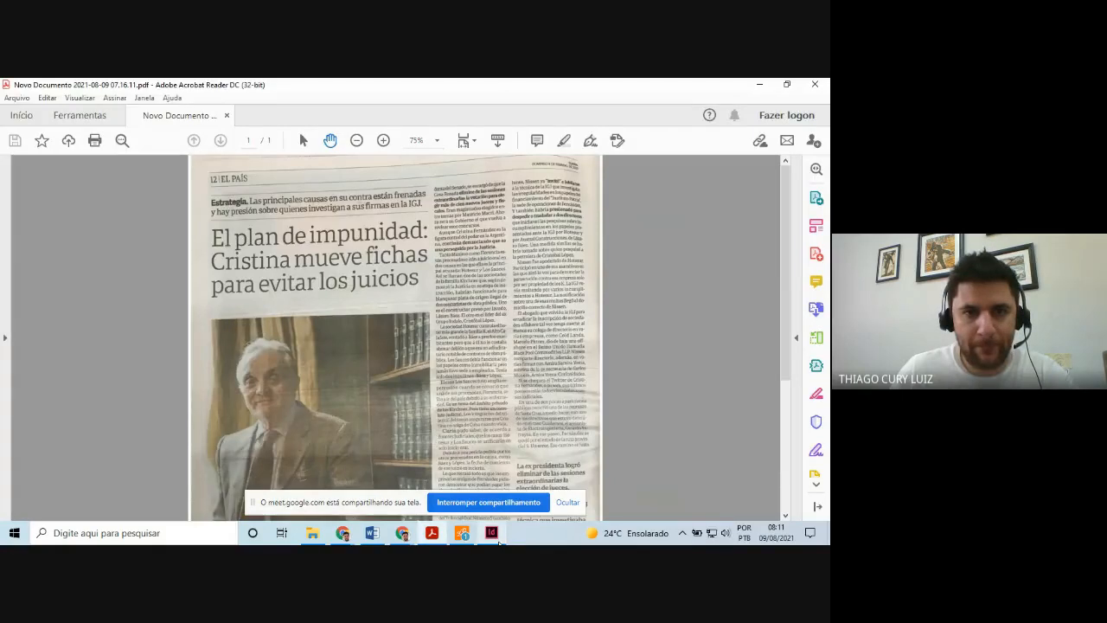
pyautogui.click(492, 533)
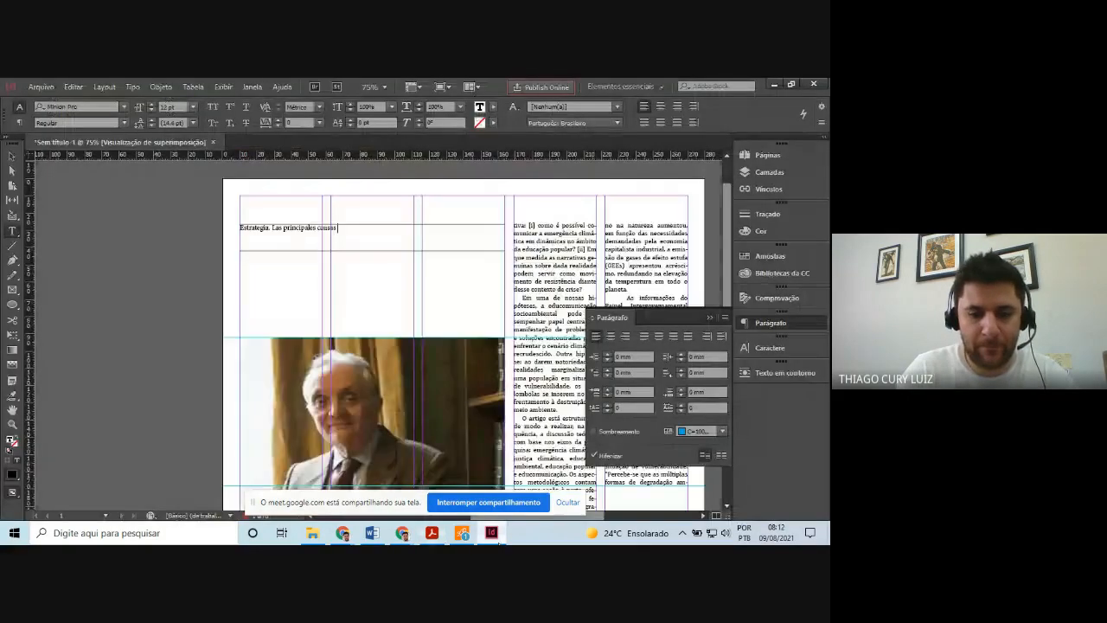
pyautogui.write('en su contra')
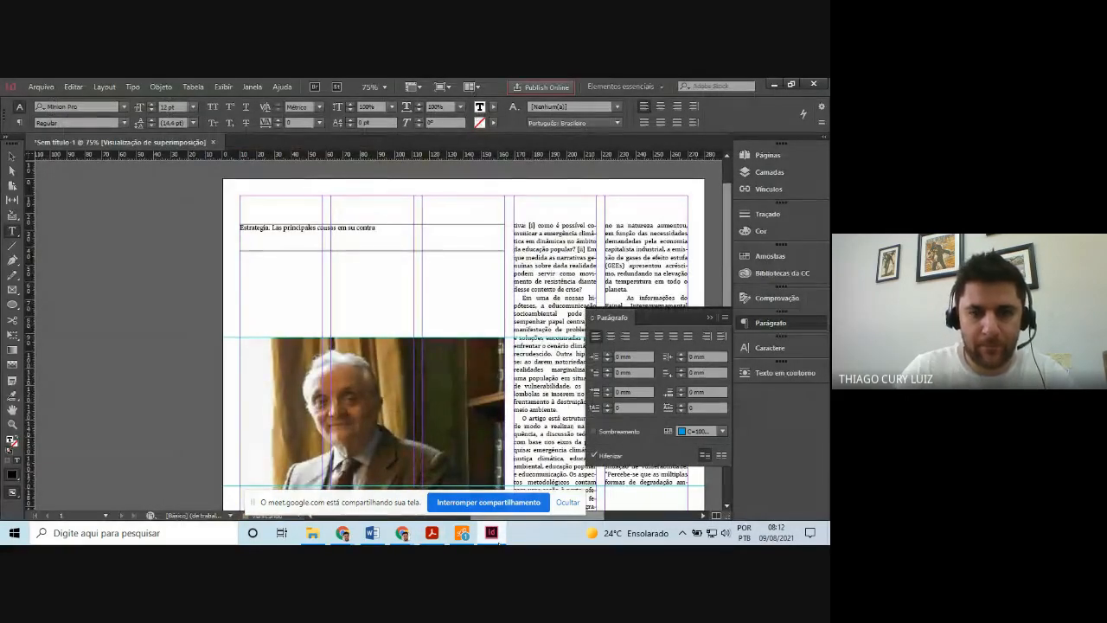
pyautogui.click(500, 543)
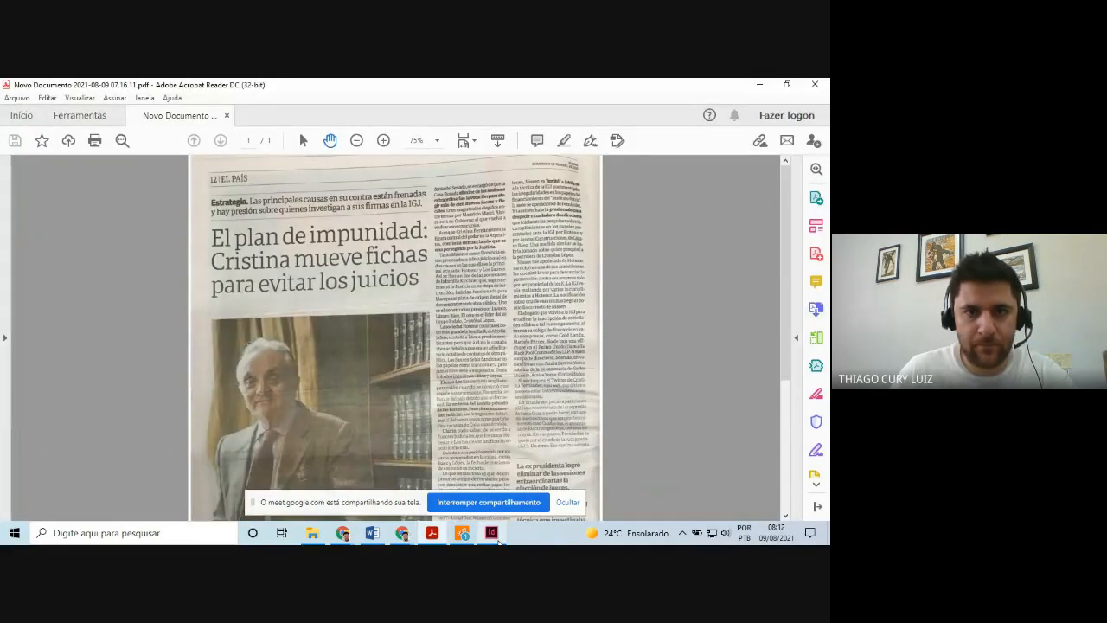
pyautogui.click(499, 542)
pyautogui.write('están frenadas')
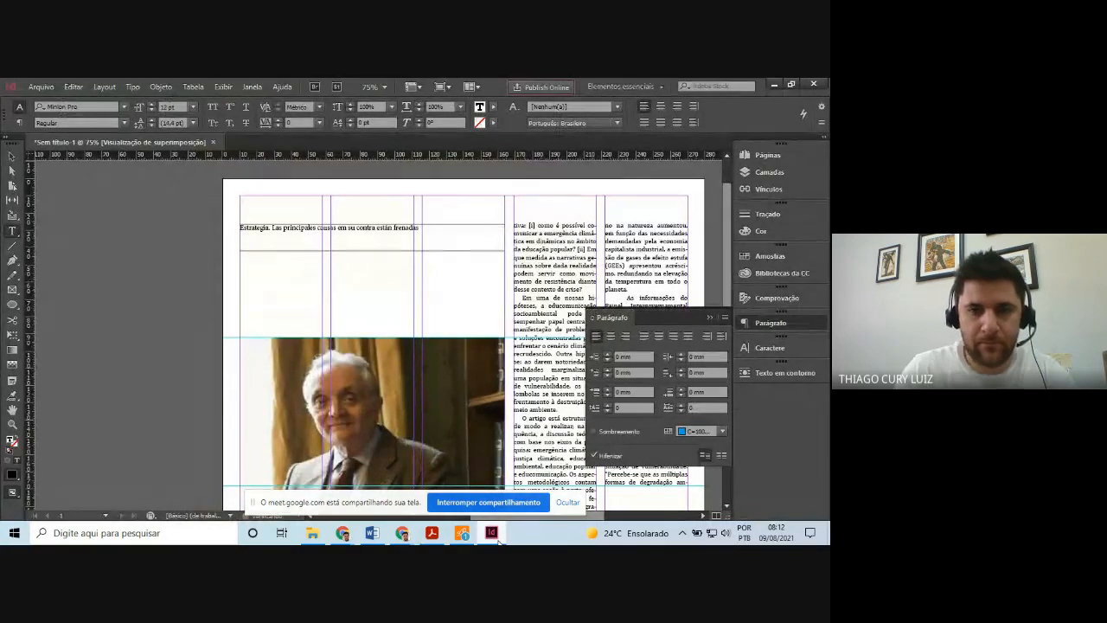
# Add "y hay presión" to the header text from the scanned page, with the accented ó
pyautogui.click(498, 542)
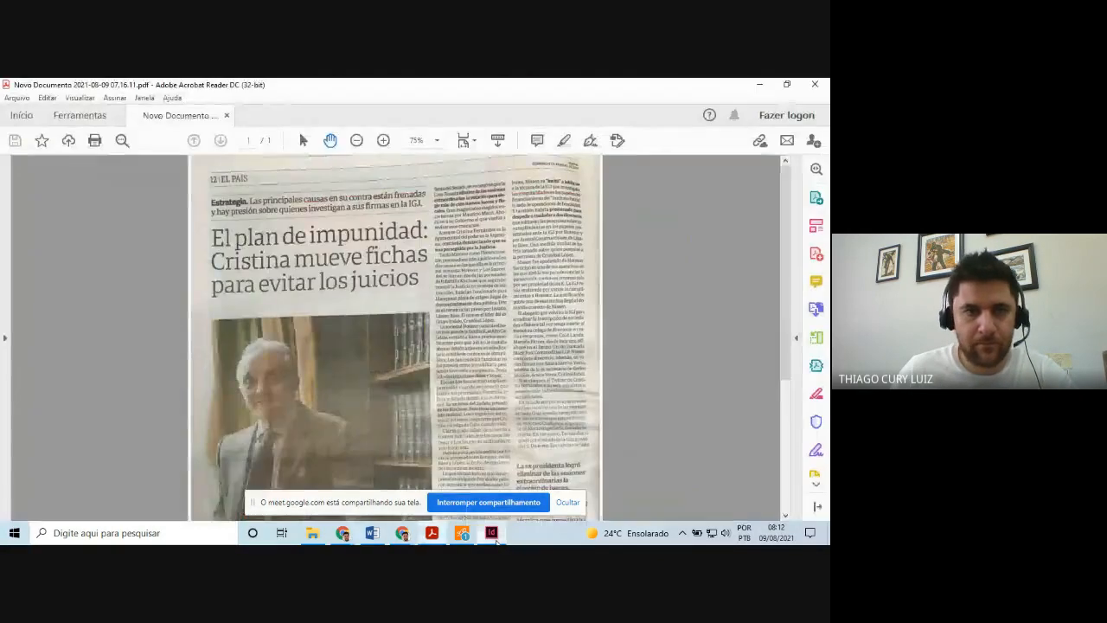
pyautogui.click(497, 539)
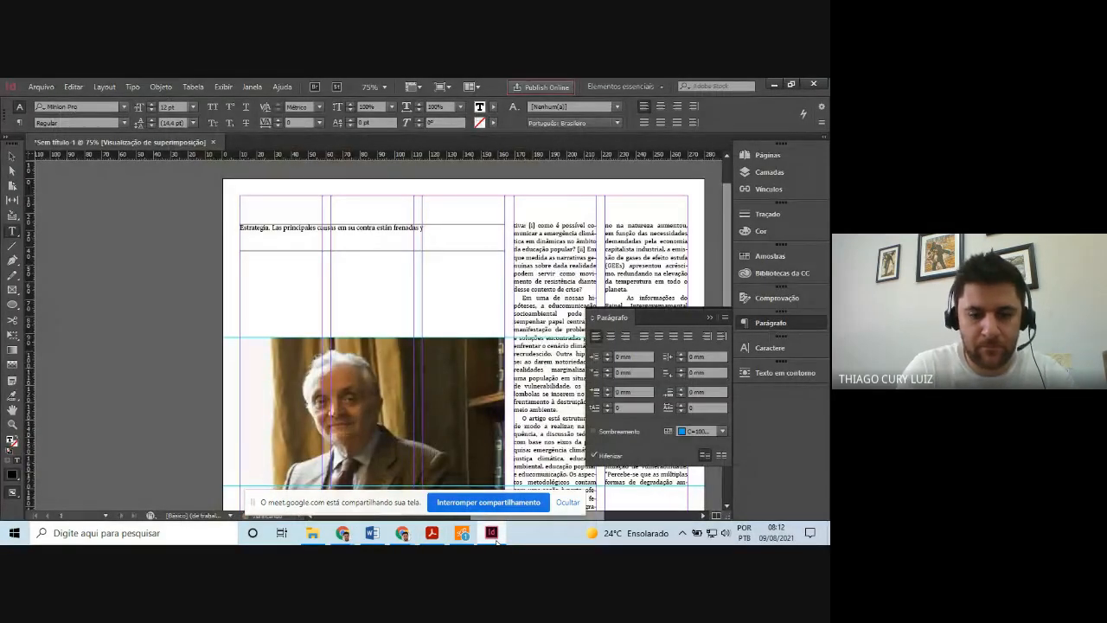
pyautogui.write('hay pressio')
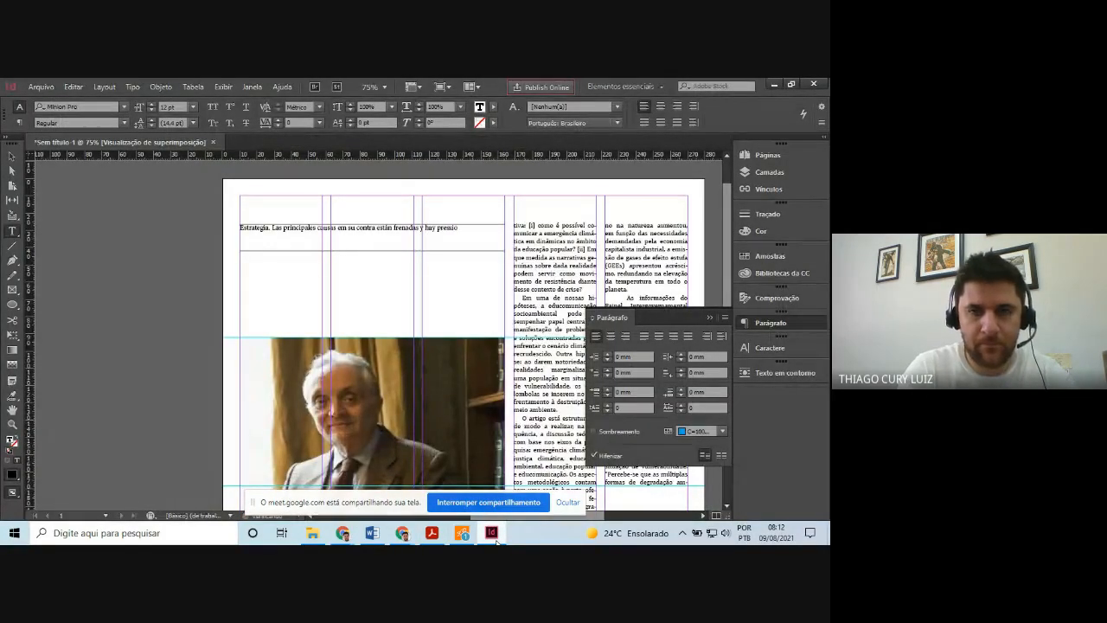
pyautogui.write('n')
pyautogui.click(431, 533)
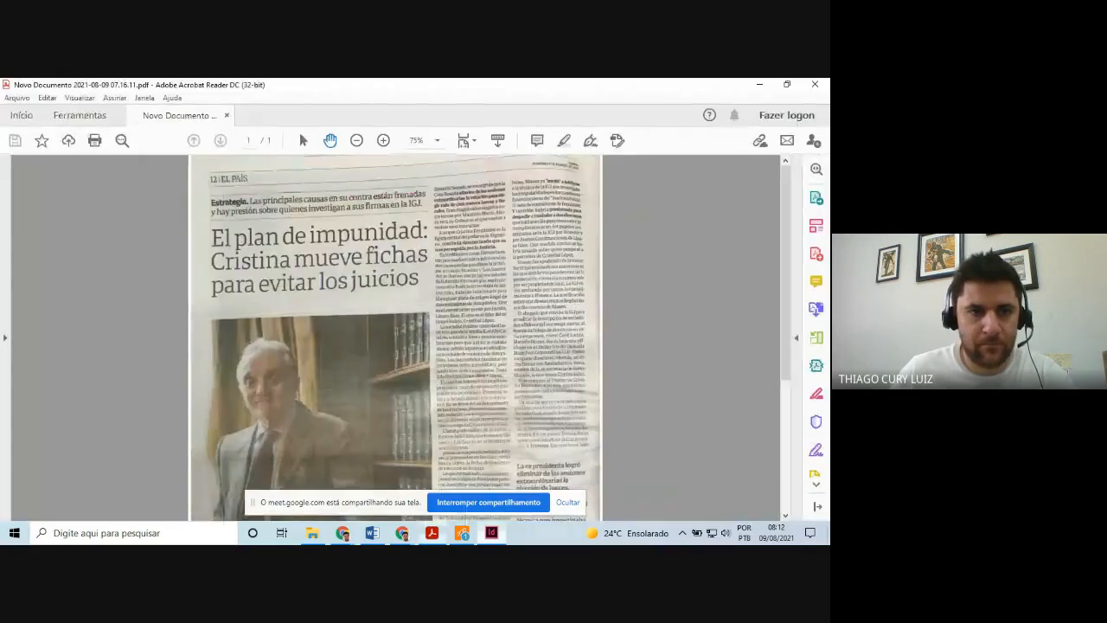
pyautogui.hotkey('alt', 'Tab')
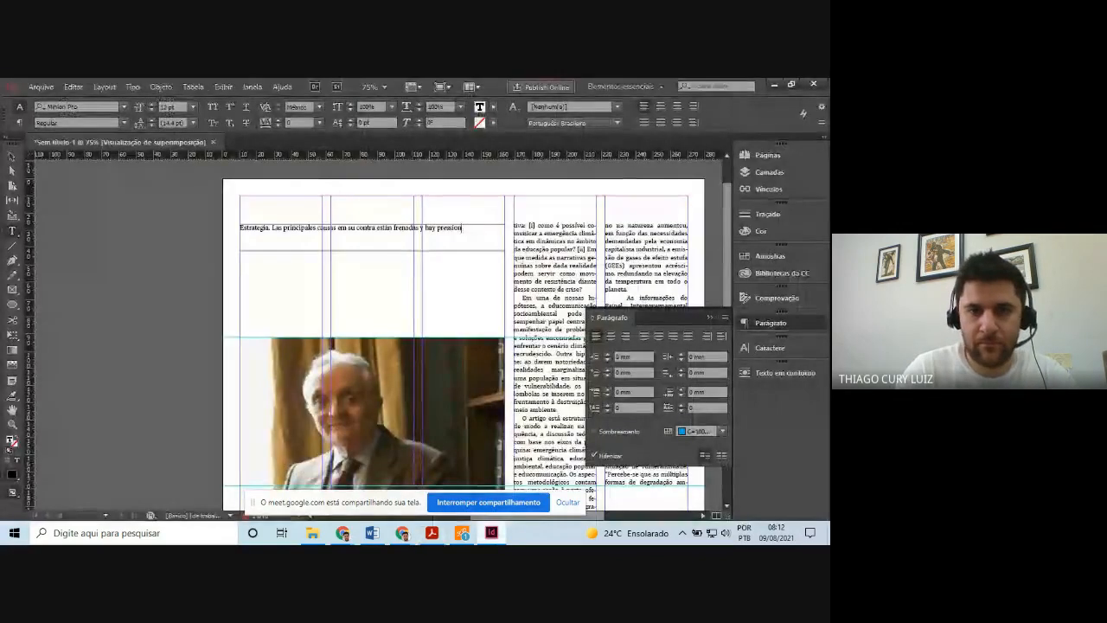
pyautogui.click(449, 228)
pyautogui.press('BackSpace')
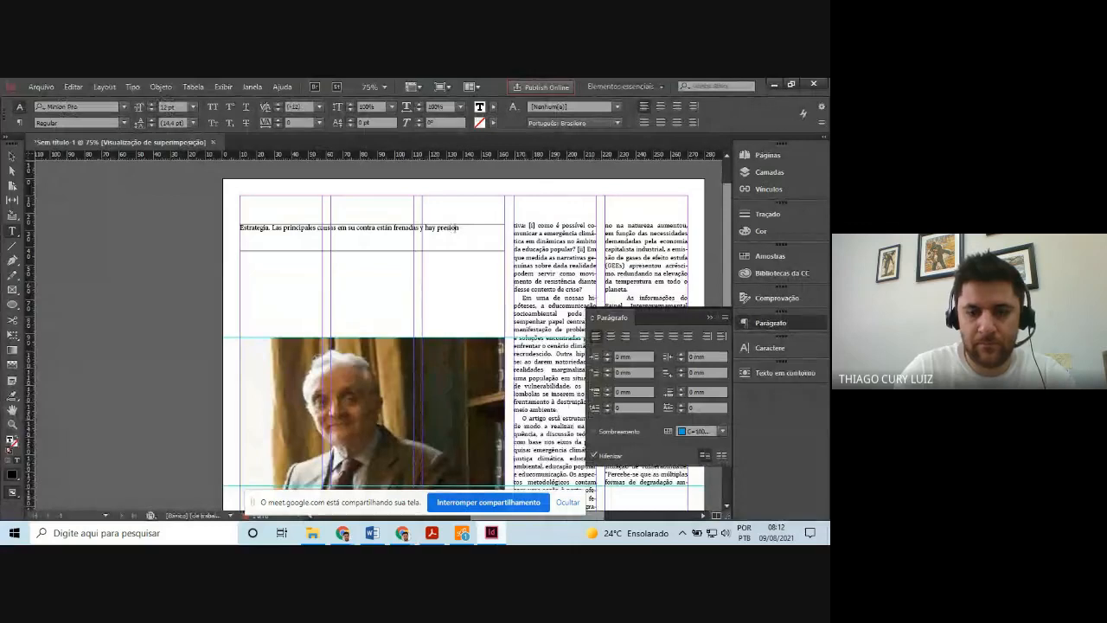
pyautogui.write('ó')
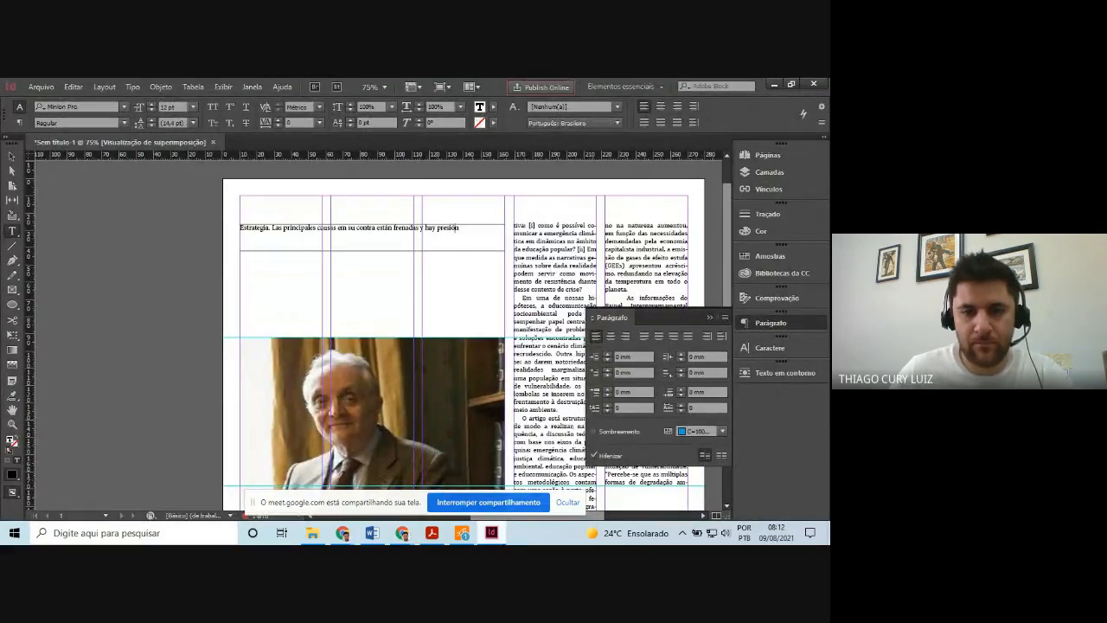
# Insert "sobre quienes investigan" directly after "presió" in the header text, removing the stray trailing n
pyautogui.hotkey('alt', 'Tab')
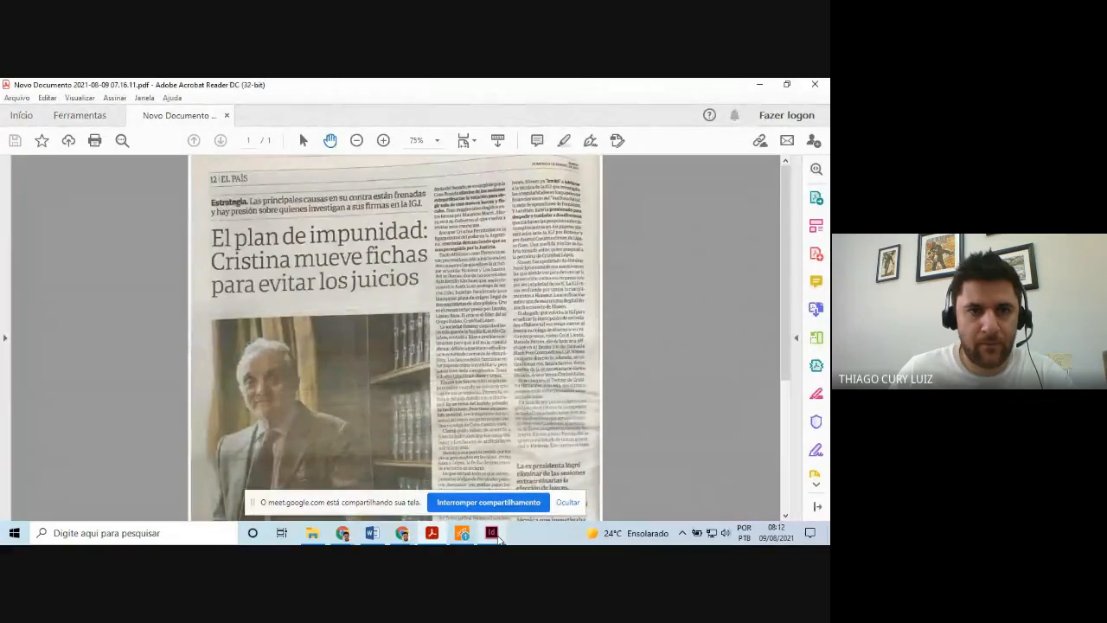
pyautogui.click(498, 536)
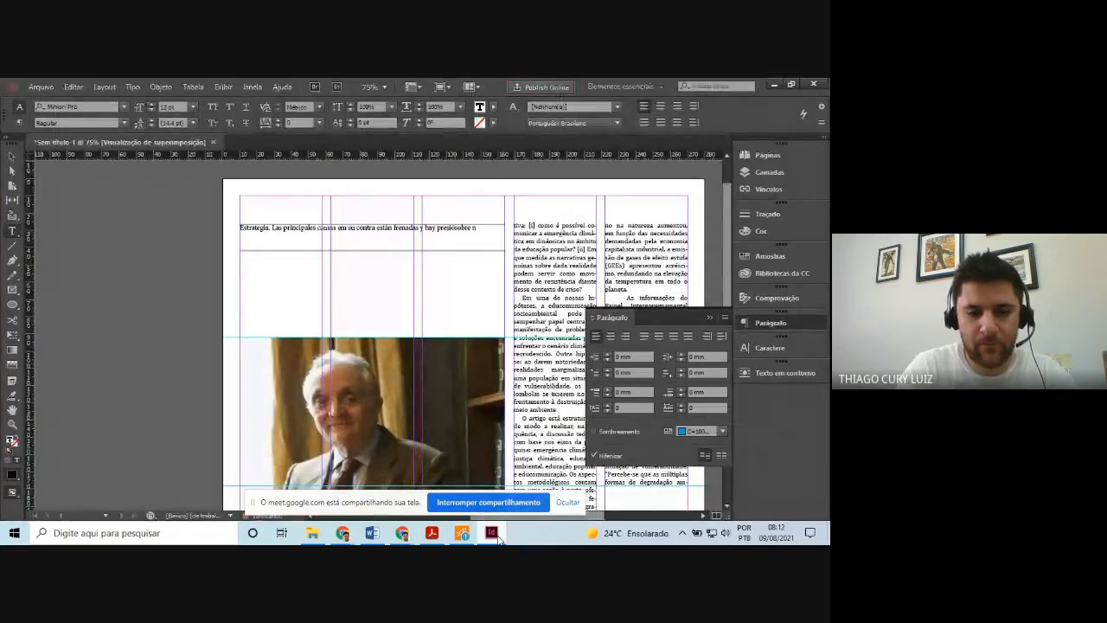
pyautogui.write('uienes in')
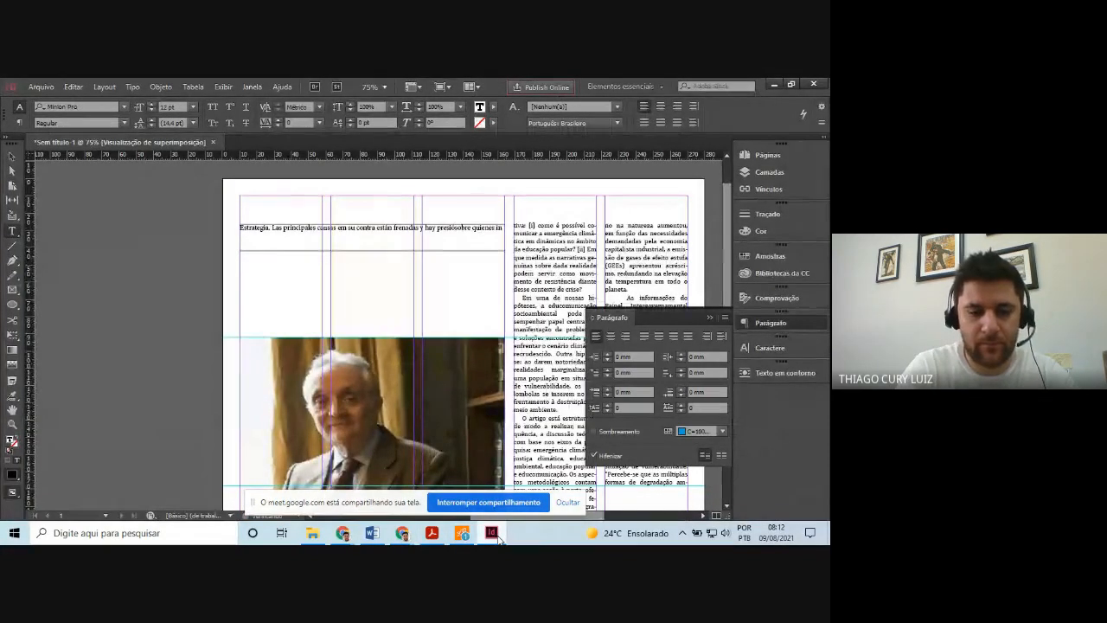
pyautogui.write('vestin')
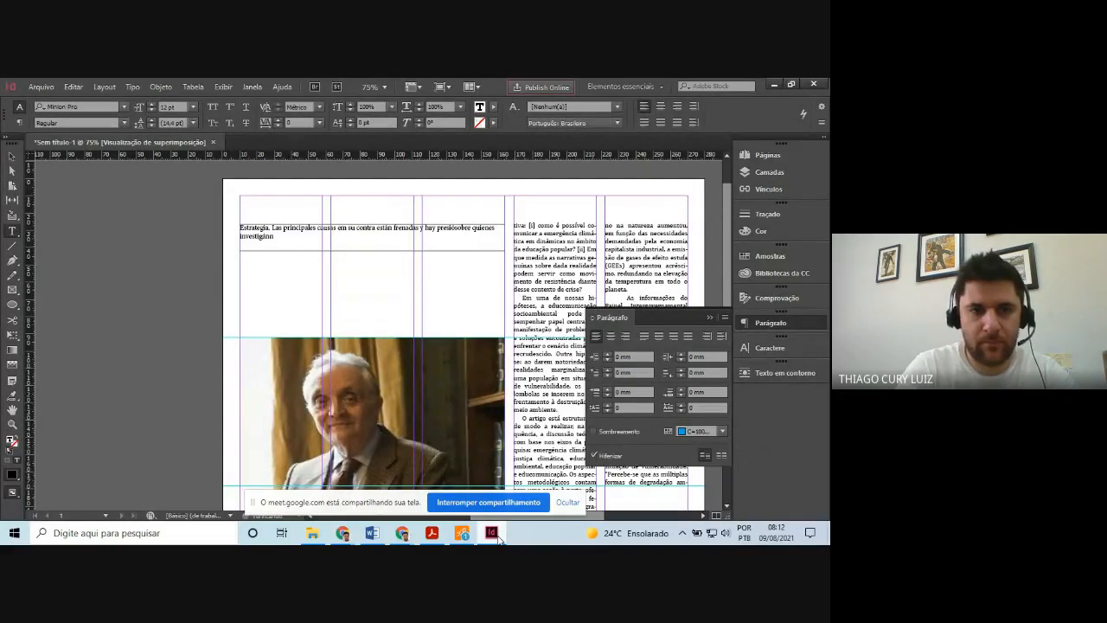
pyautogui.press('BackSpace')
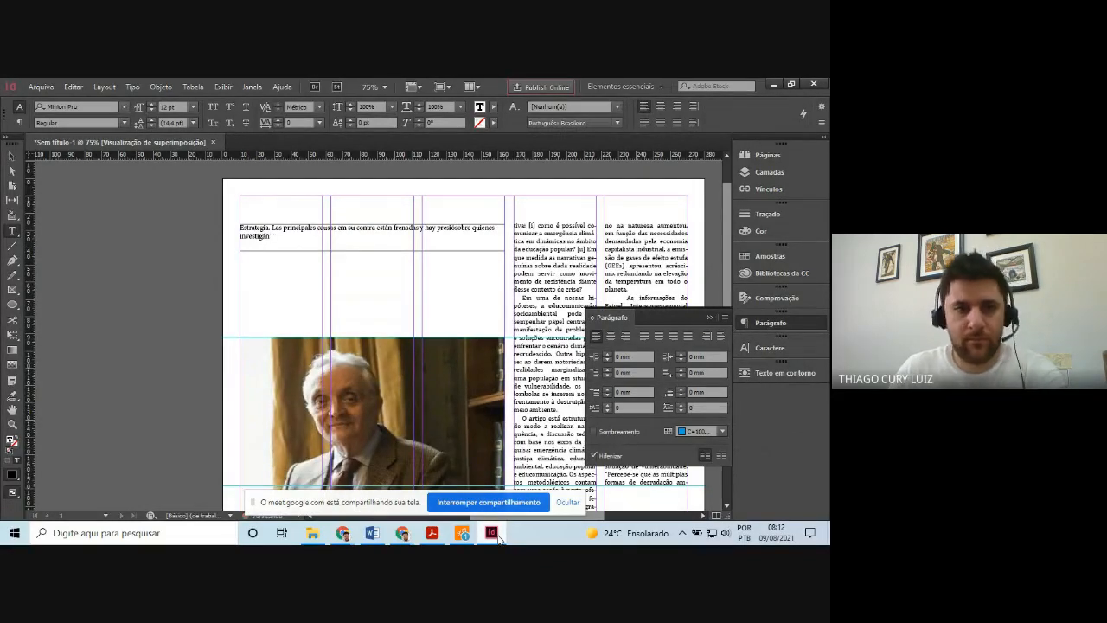
# Finish the header text with "a sua firmas em la IGJ.", consulting the scanned page for the wording
pyautogui.click(484, 538)
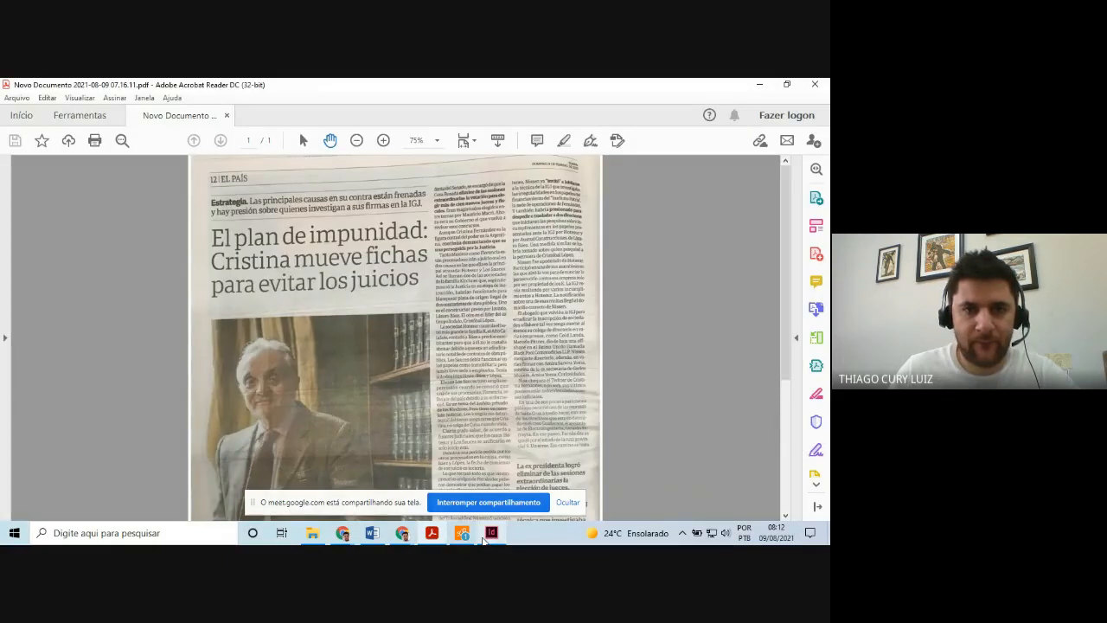
pyautogui.click(485, 538)
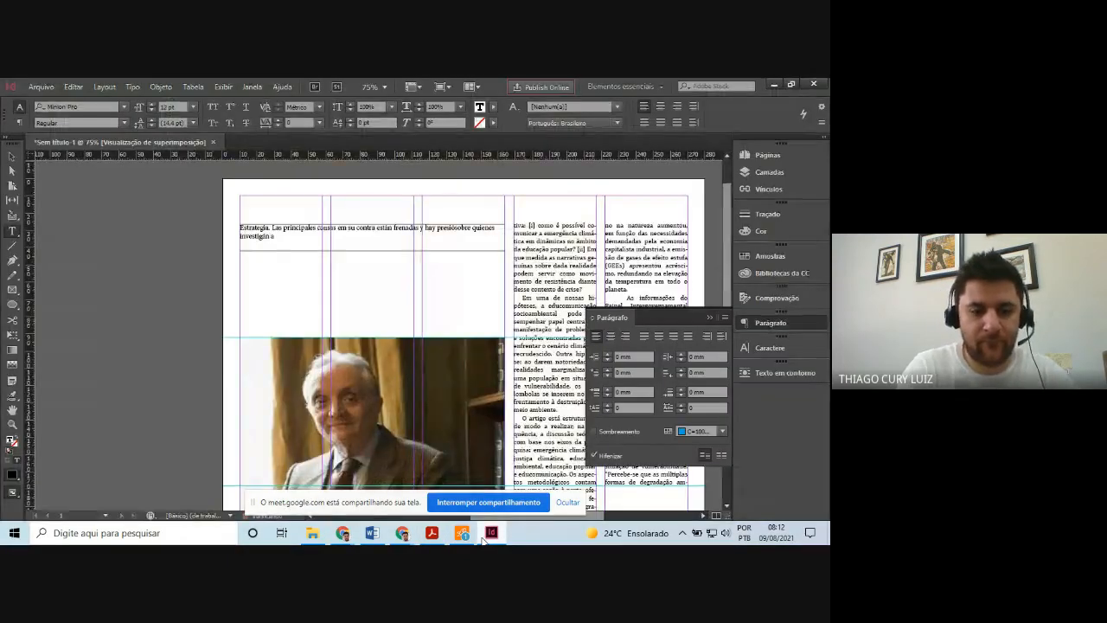
pyautogui.write('s em')
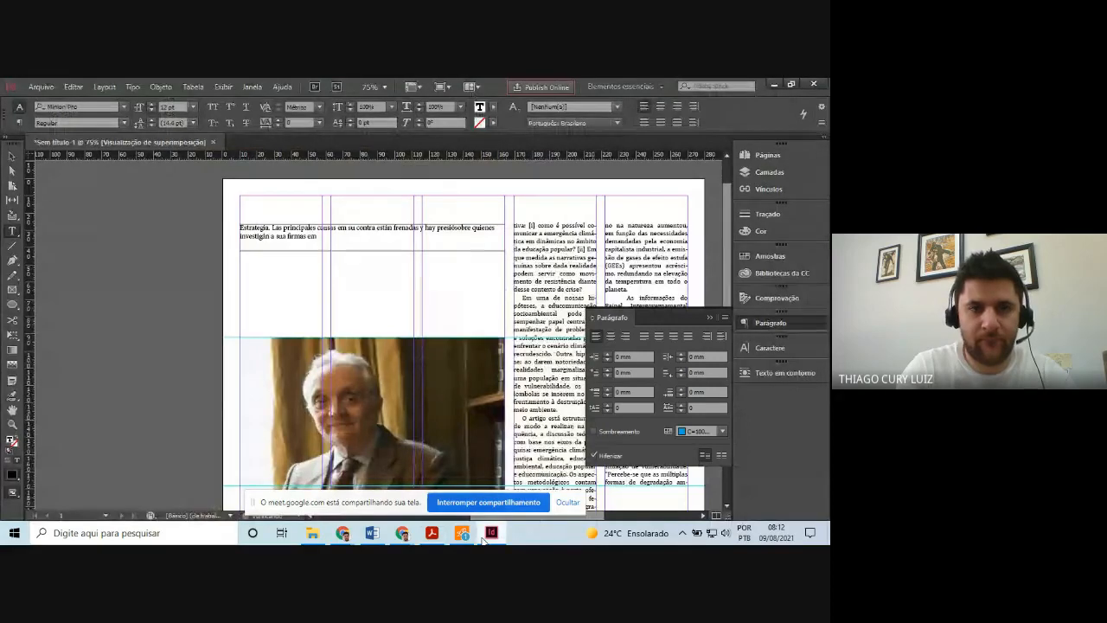
pyautogui.write(' la')
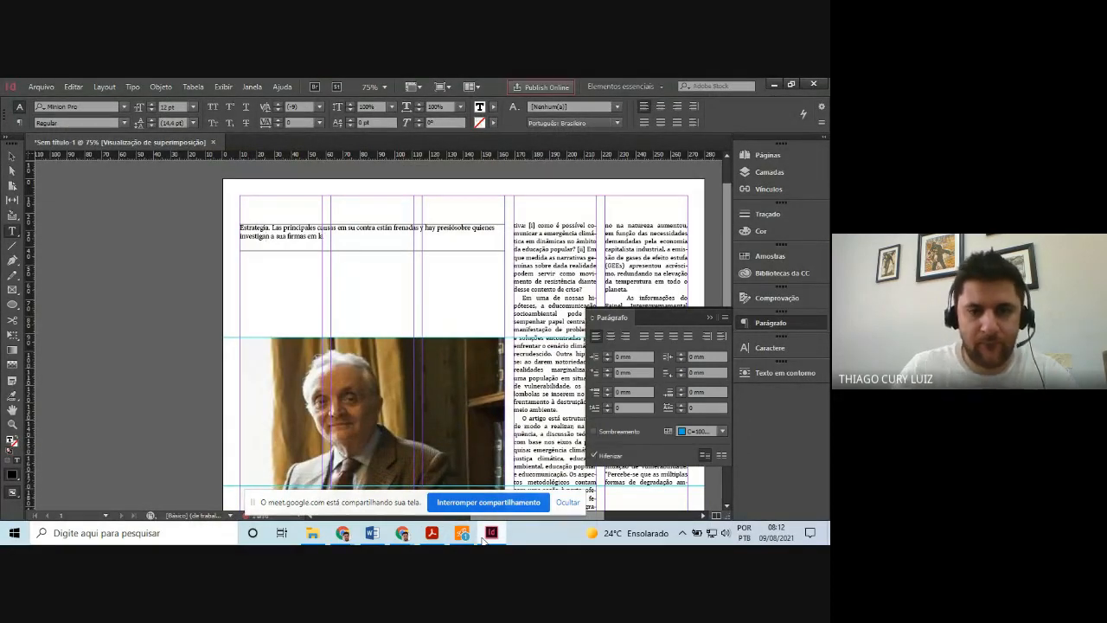
pyautogui.click(484, 538)
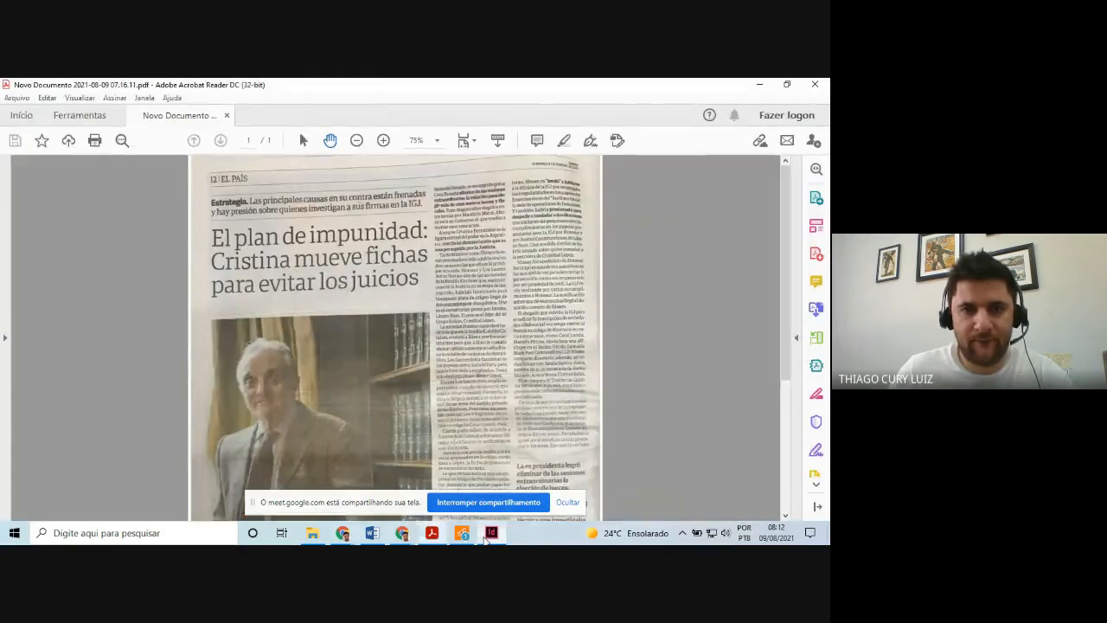
pyautogui.click(485, 538)
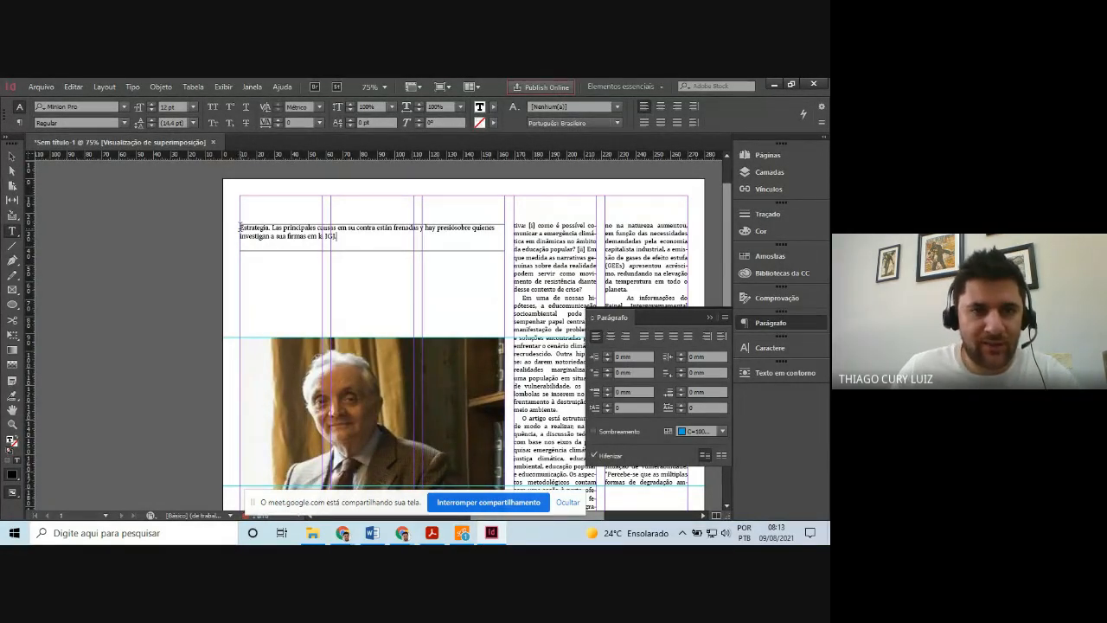
# After comparing with the scanned header, set the entire header text in the Cambria font
pyautogui.moveTo(240, 227); pyautogui.dragTo(266, 227)
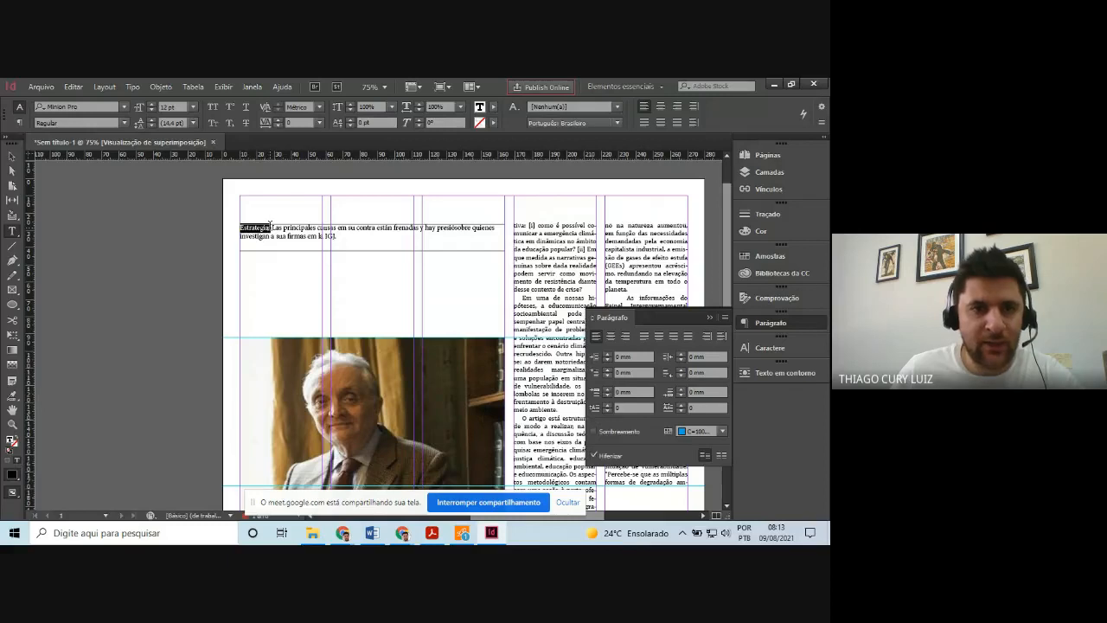
pyautogui.click(258, 227)
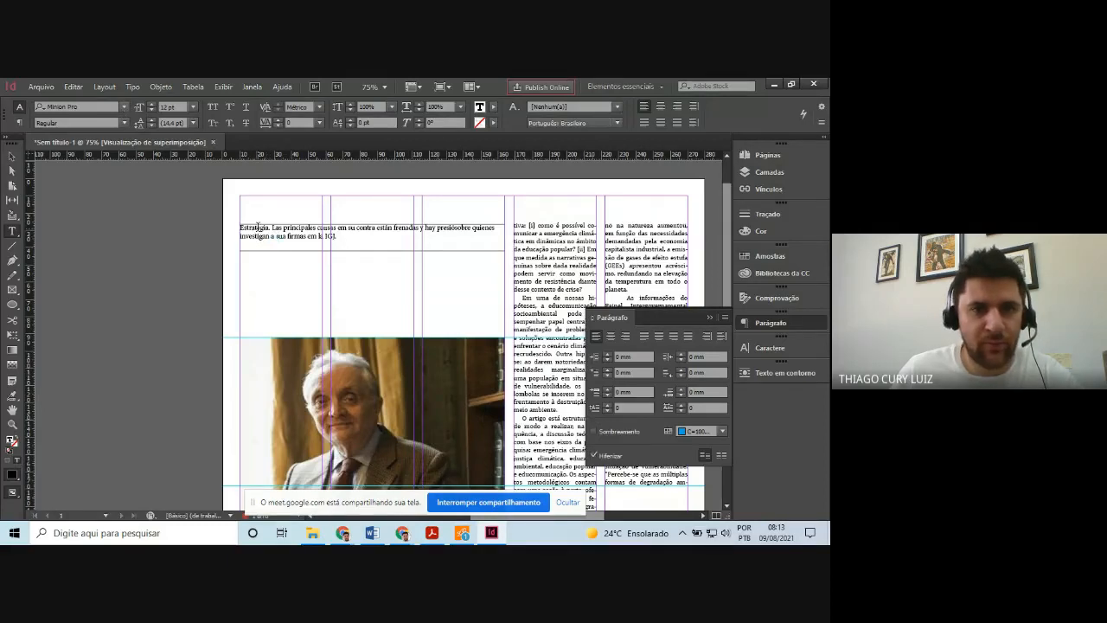
pyautogui.click(487, 534)
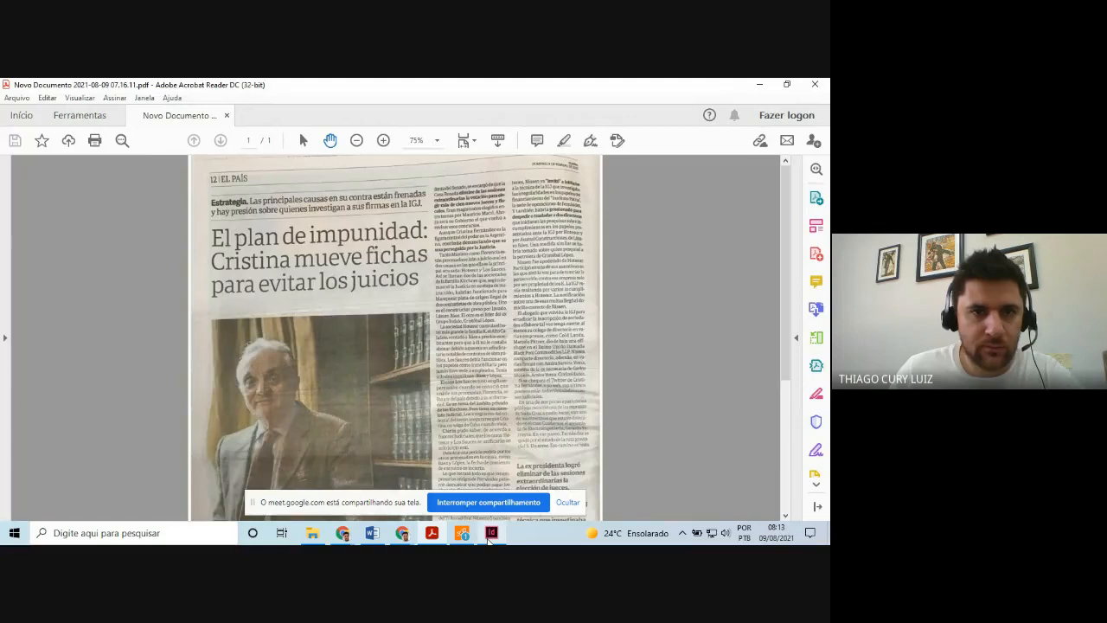
pyautogui.click(490, 534)
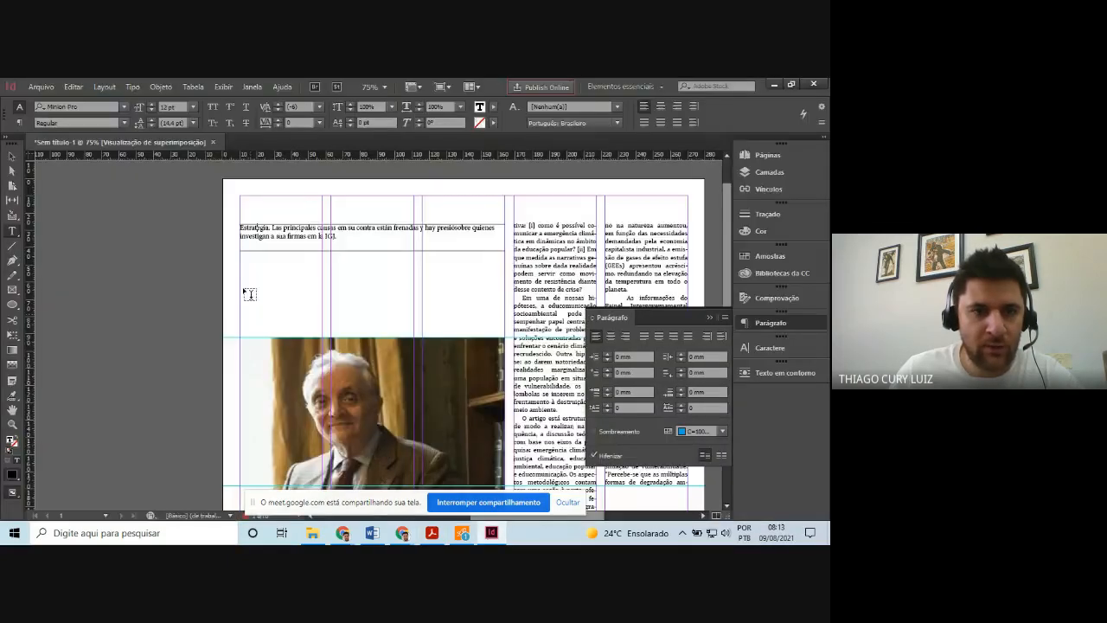
pyautogui.hotkey('ctrl', 'a')
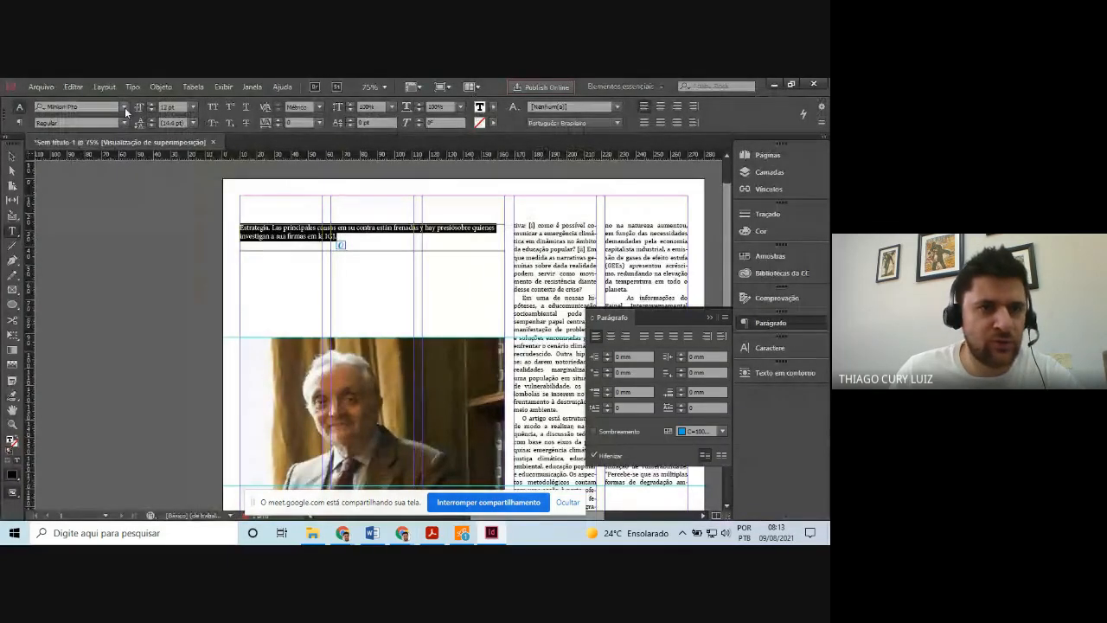
pyautogui.click(125, 107)
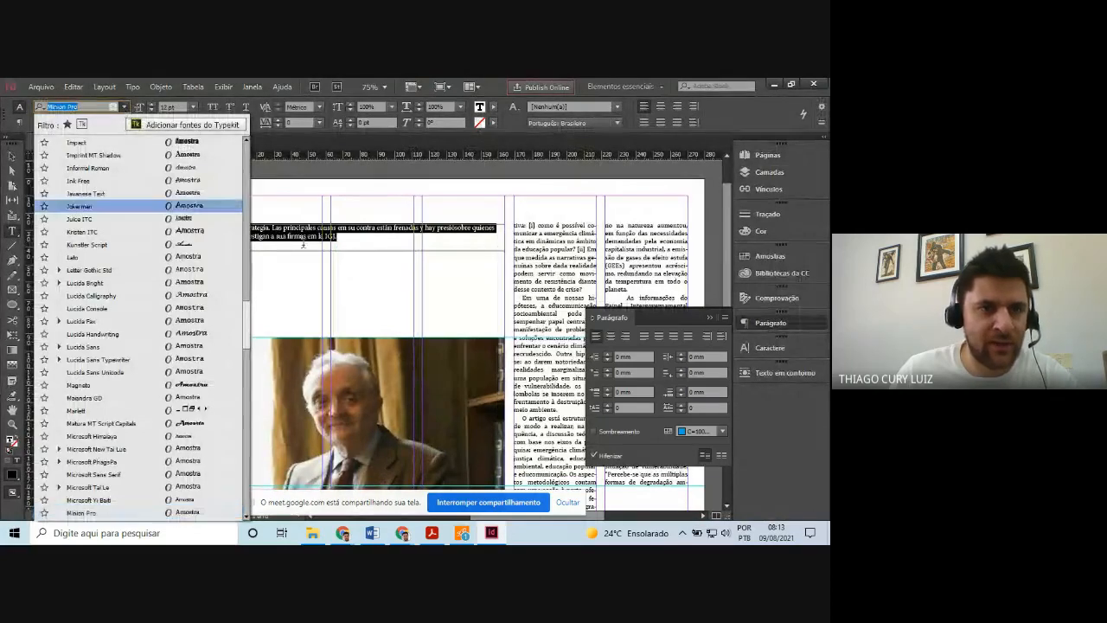
pyautogui.moveTo(250, 269); pyautogui.dragTo(248, 141)
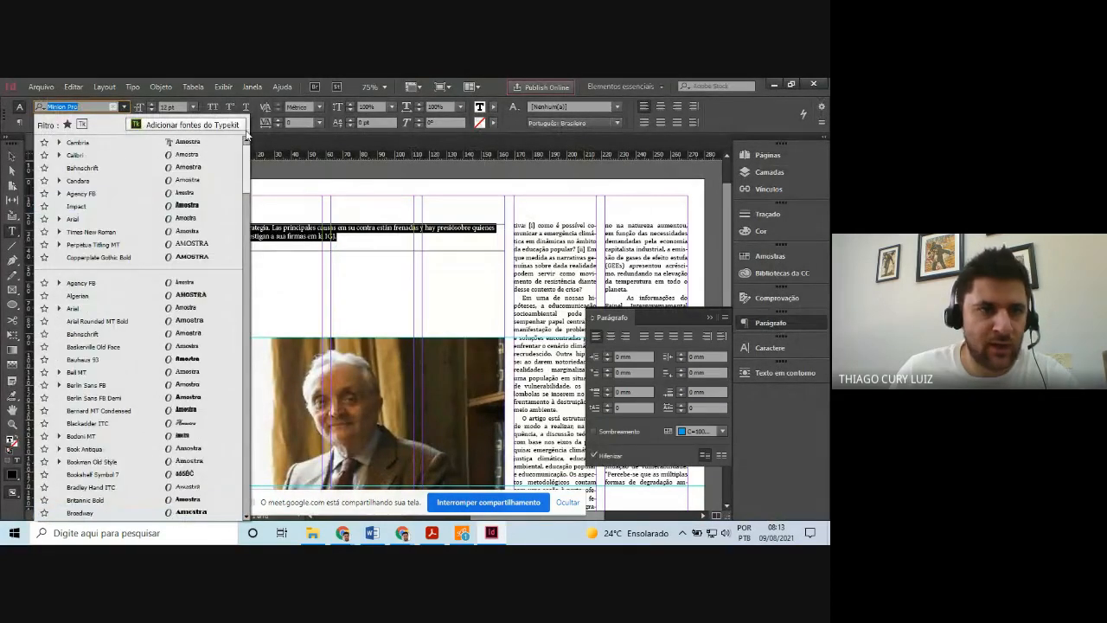
pyautogui.click(96, 144)
# Make the opening word "Estrategia." of the header text bold
pyautogui.doubleClick(256, 227)
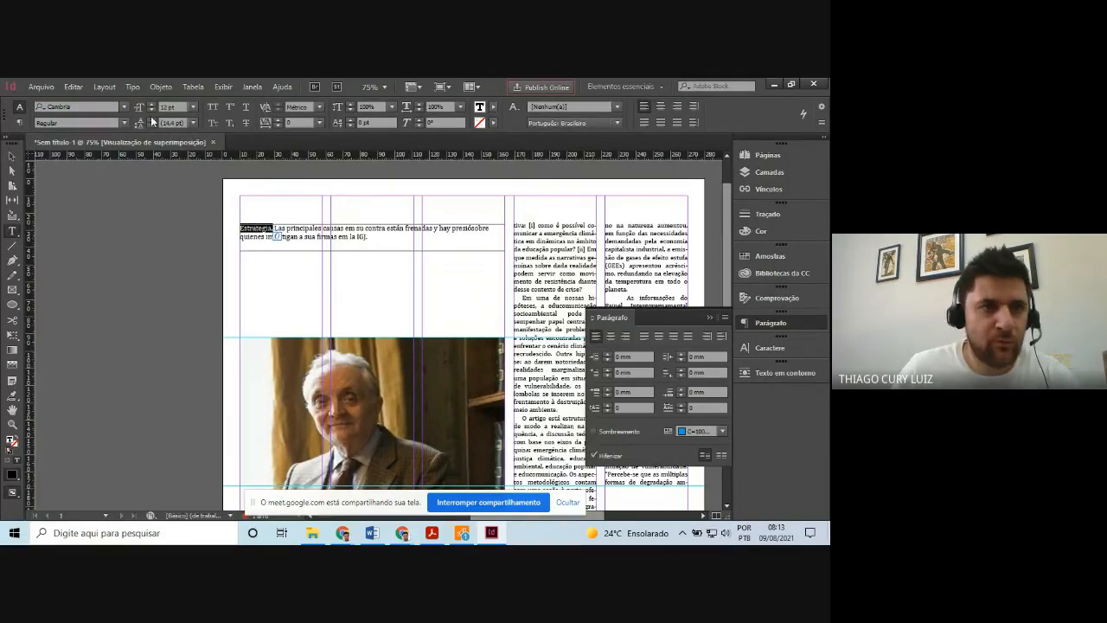
pyautogui.click(123, 123)
pyautogui.click(79, 162)
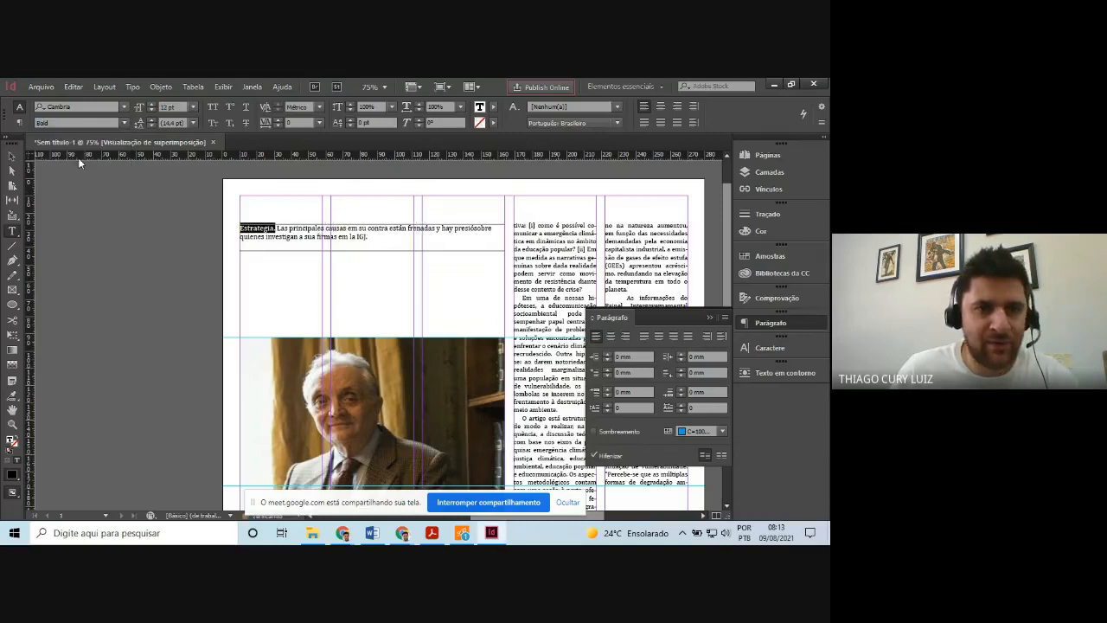
# Increase the font size of the whole header text to 14 pt
pyautogui.click(240, 227)
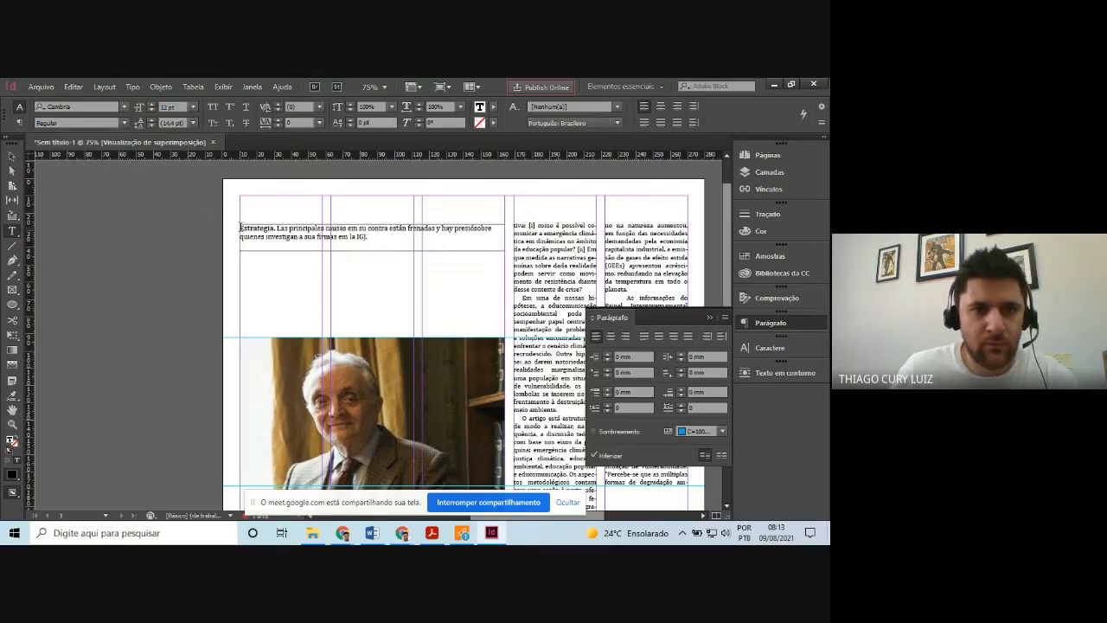
pyautogui.moveTo(240, 227); pyautogui.dragTo(369, 237)
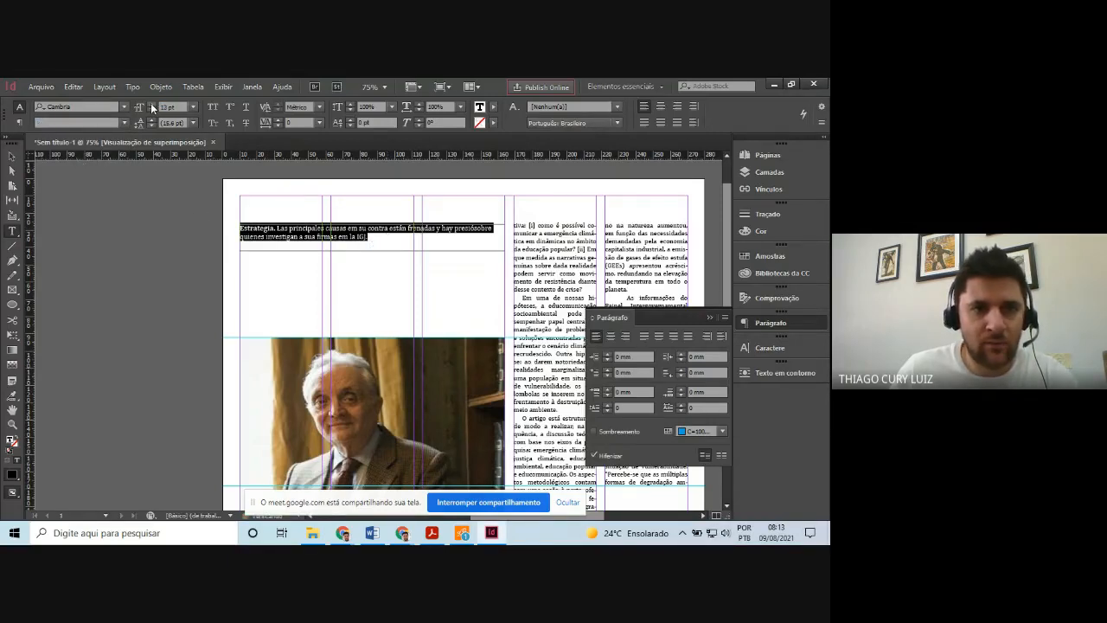
pyautogui.click(152, 104)
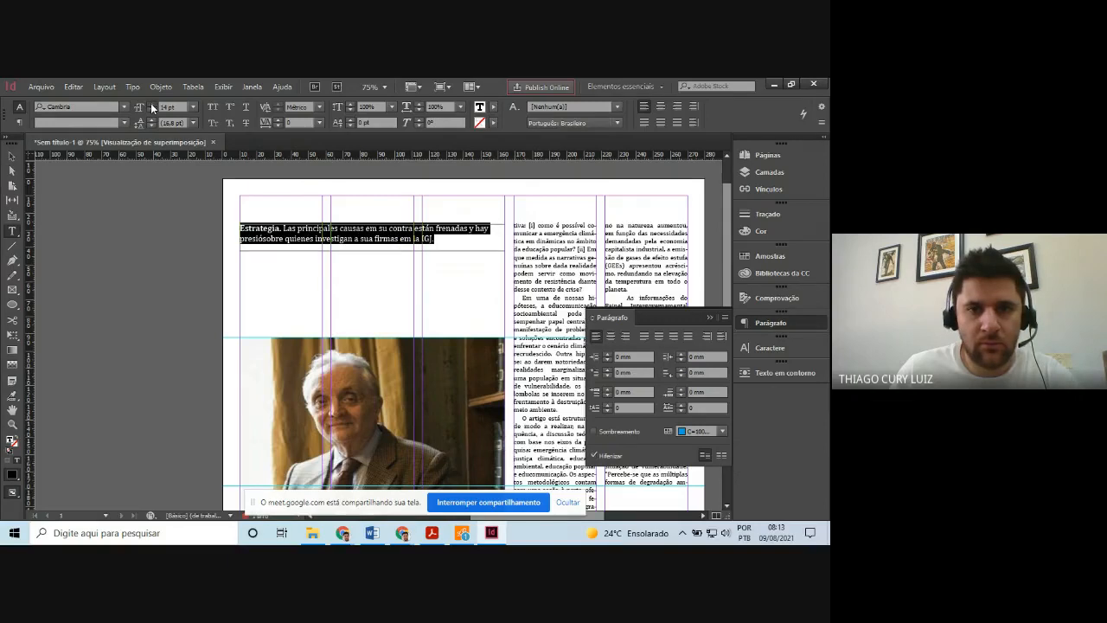
# Increase the font size of the entire header text to 16 pt
pyautogui.click(152, 105)
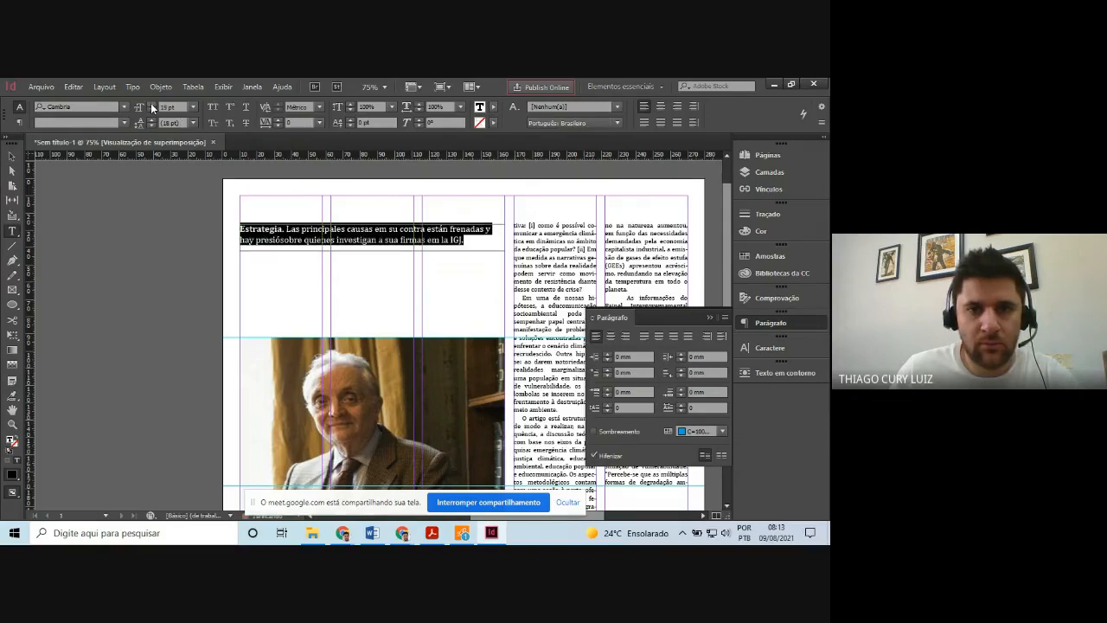
pyautogui.click(491, 533)
pyautogui.click(490, 533)
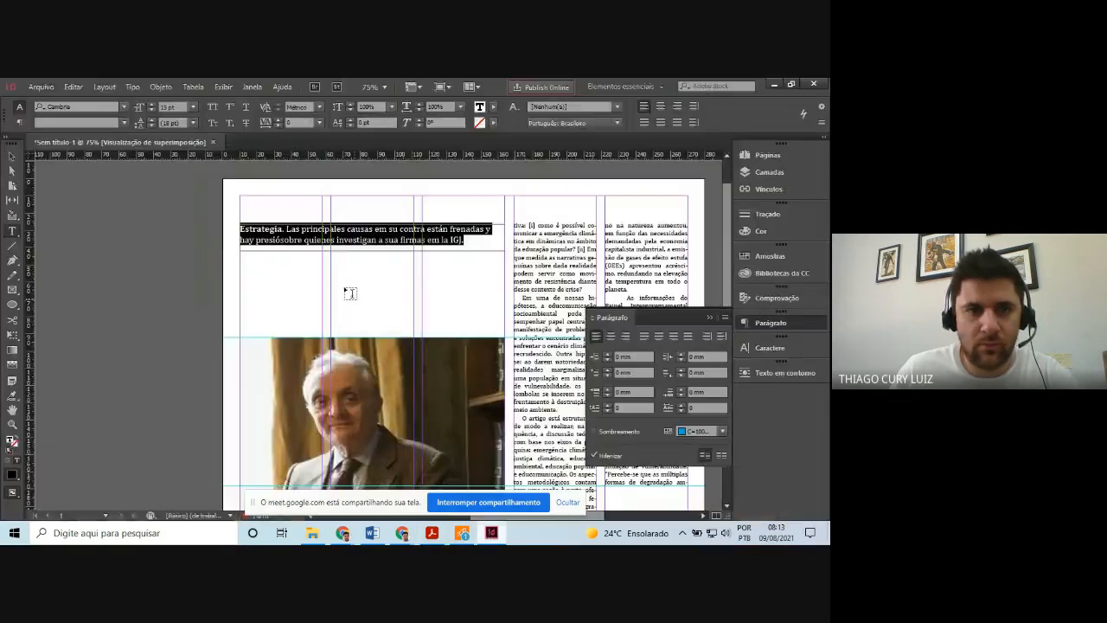
pyautogui.click(153, 104)
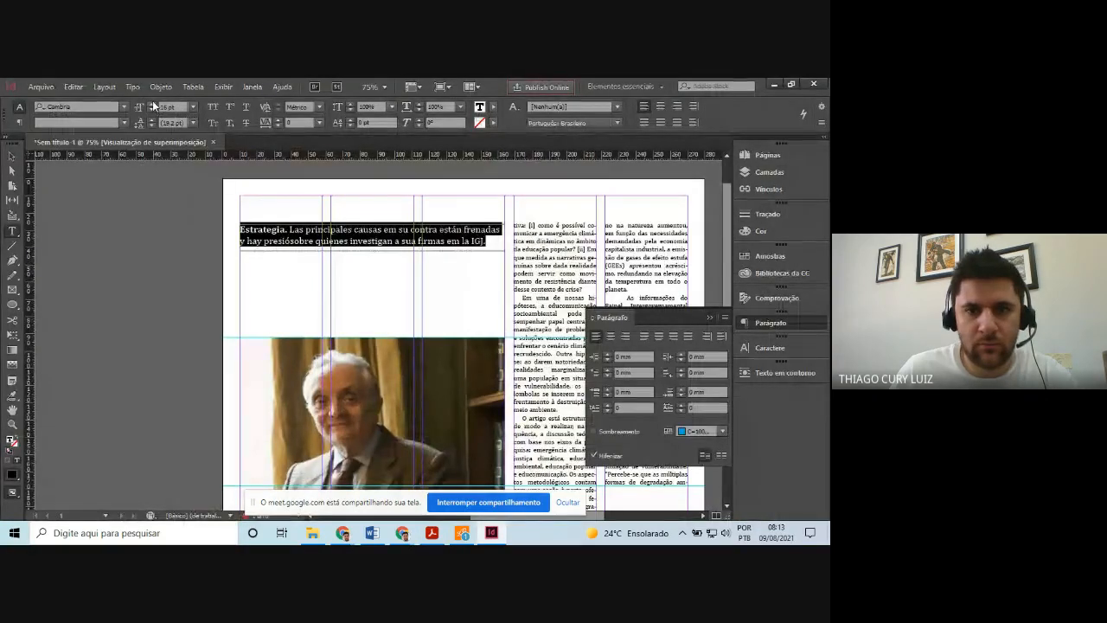
# Select the header text frame and nudge it slightly down to a Y position of 27.426 mm
pyautogui.click(13, 156)
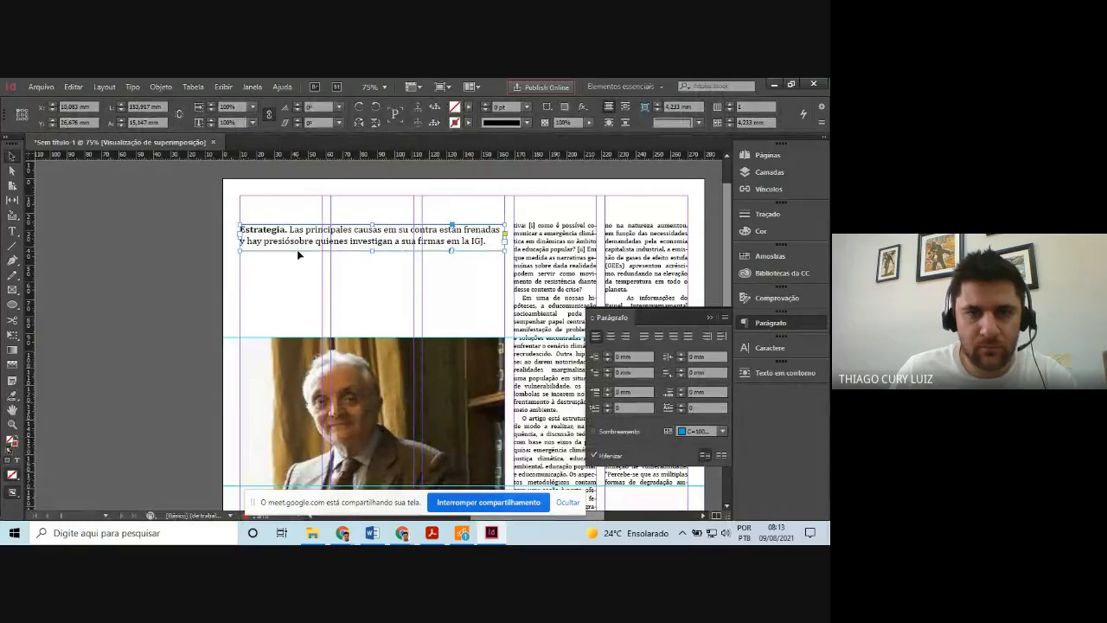
pyautogui.press('Down')
pyautogui.press('Down')
pyautogui.press('Down')
pyautogui.press('Down')
pyautogui.press('Down')
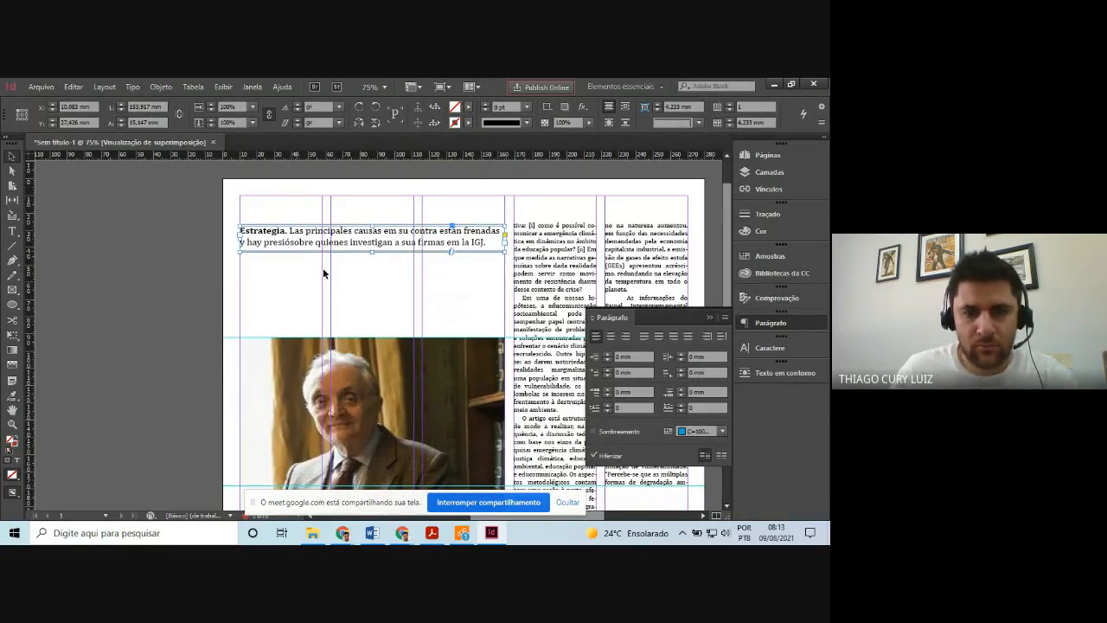
# After checking the headline's placement on the scanned page, draw a three-column-wide text frame between the header text and the photo
pyautogui.hotkey('alt', 'Tab')
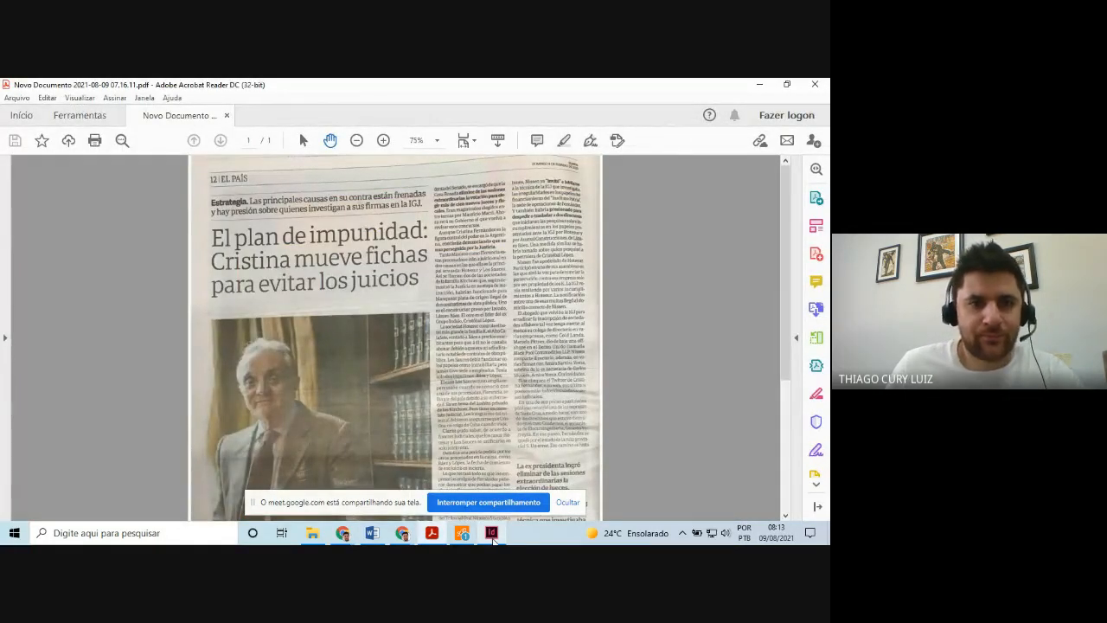
pyautogui.click(492, 534)
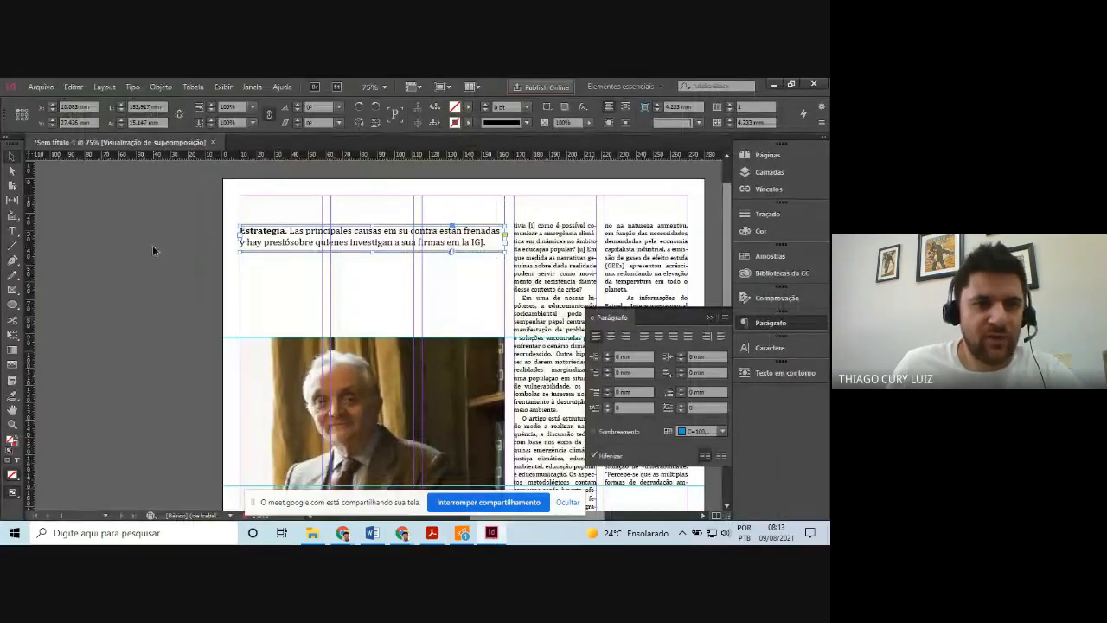
pyautogui.click(12, 231)
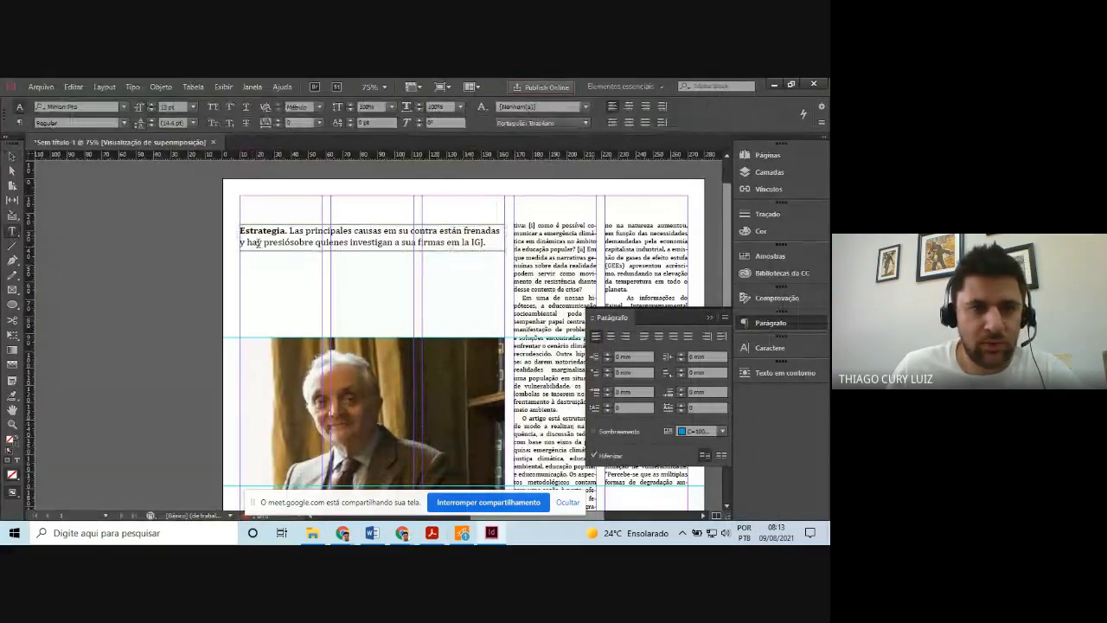
pyautogui.moveTo(246, 260); pyautogui.dragTo(506, 329)
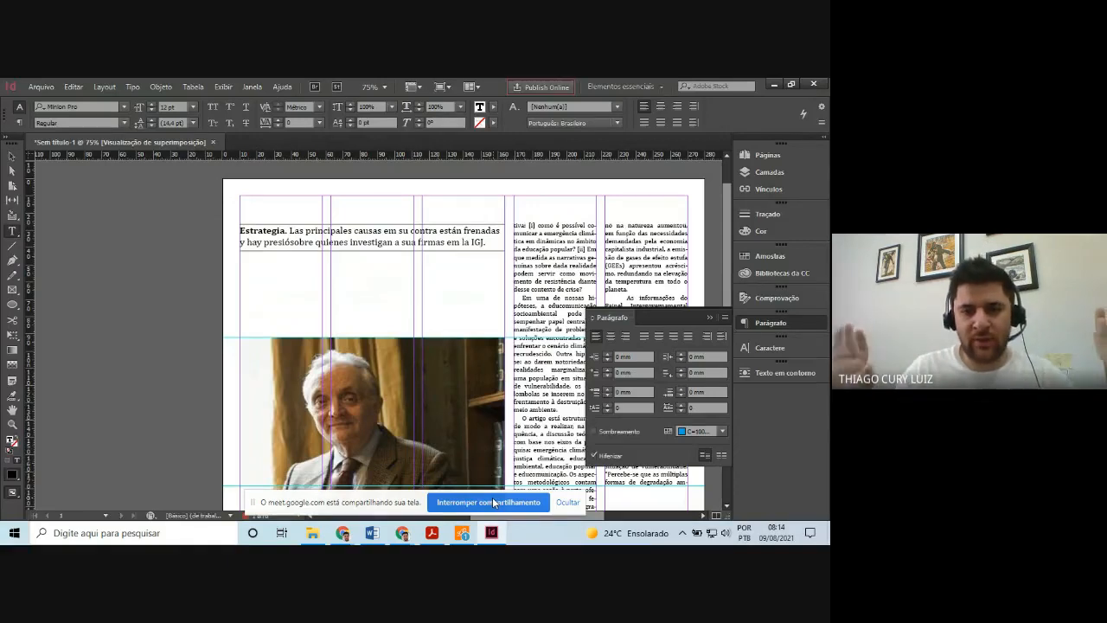
# Enter "El plan de impunidad: Cristina mueve fichas" in the new headline frame, consulting the scanned page for the wording
pyautogui.click(437, 538)
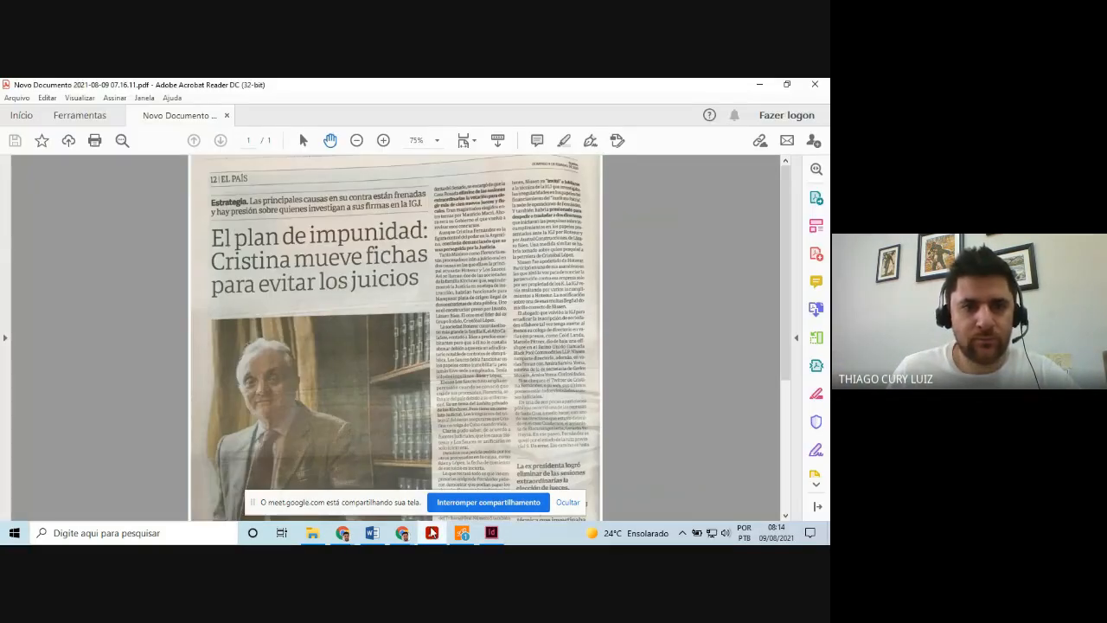
pyautogui.click(431, 532)
pyautogui.write('El p')
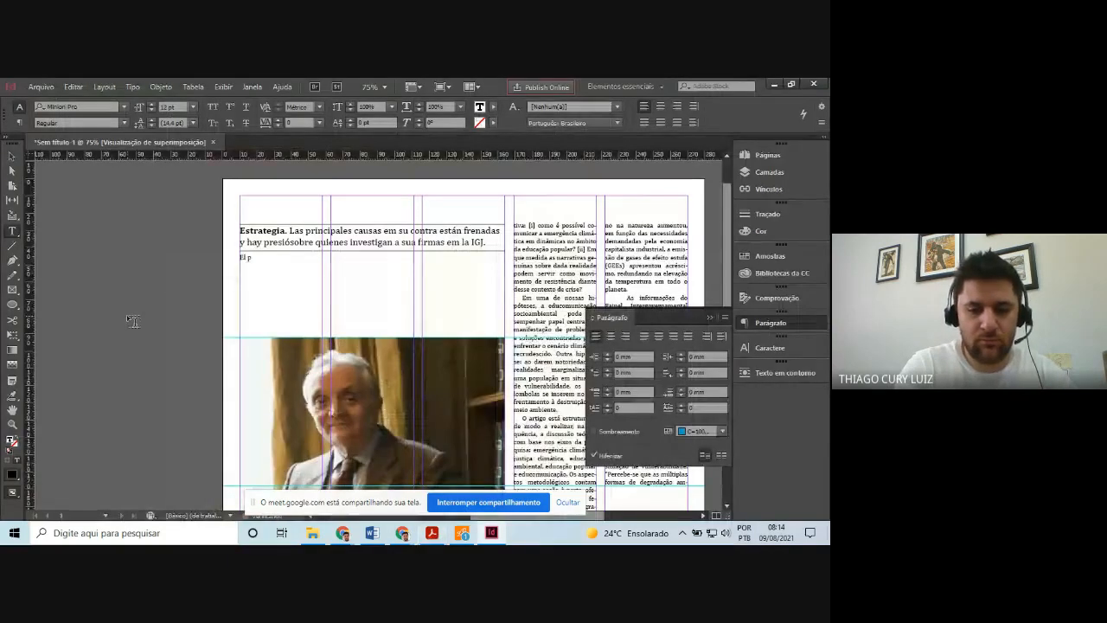
pyautogui.write('lan de impuni')
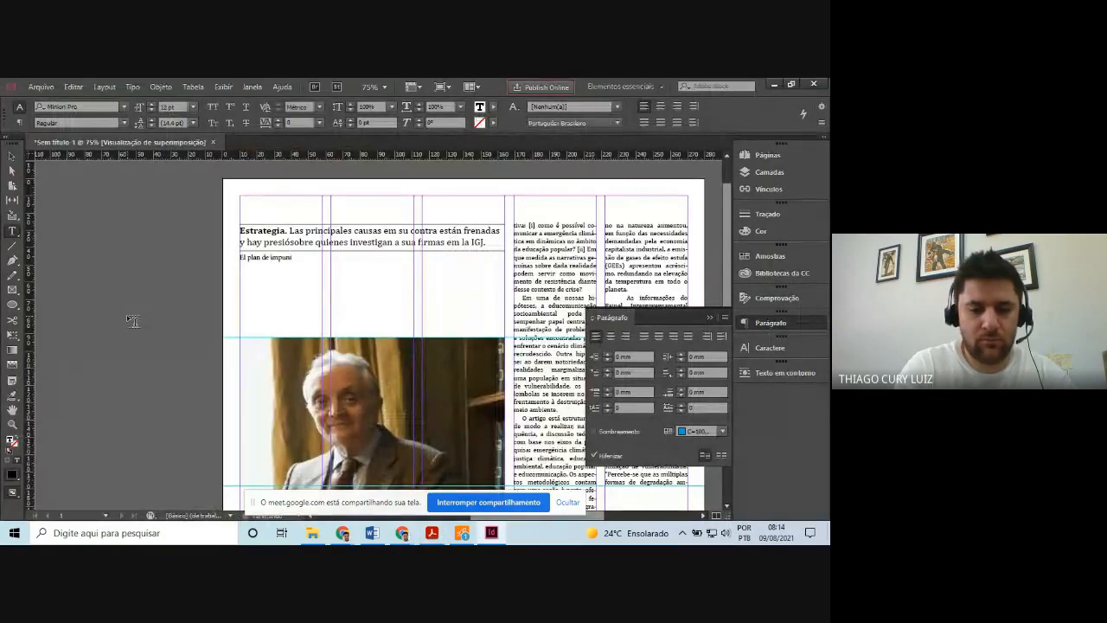
pyautogui.write('dad:')
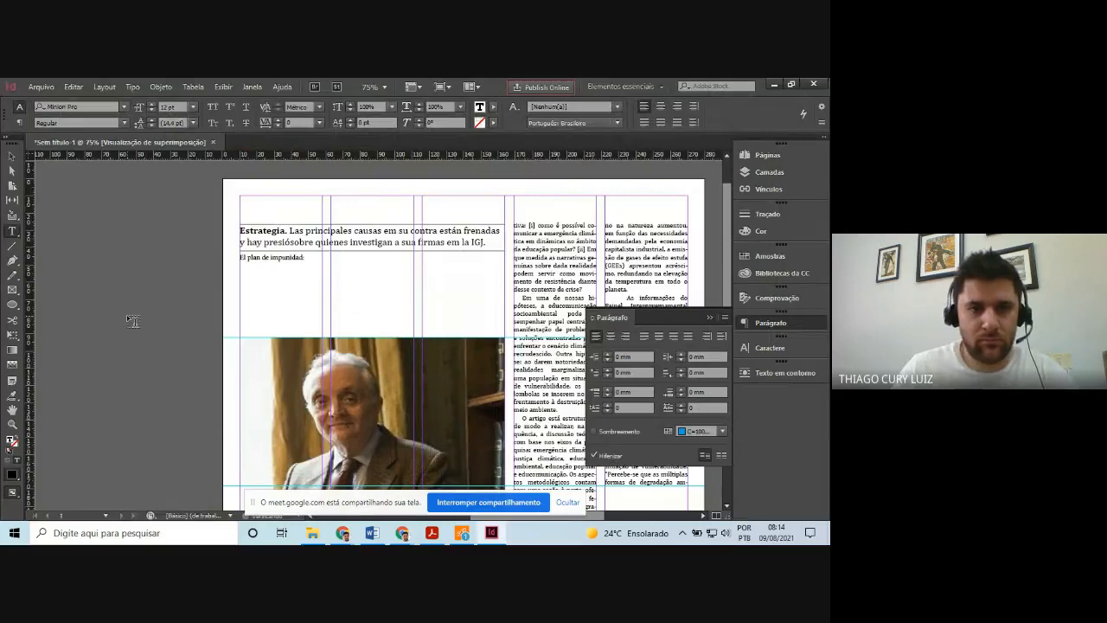
pyautogui.click(491, 532)
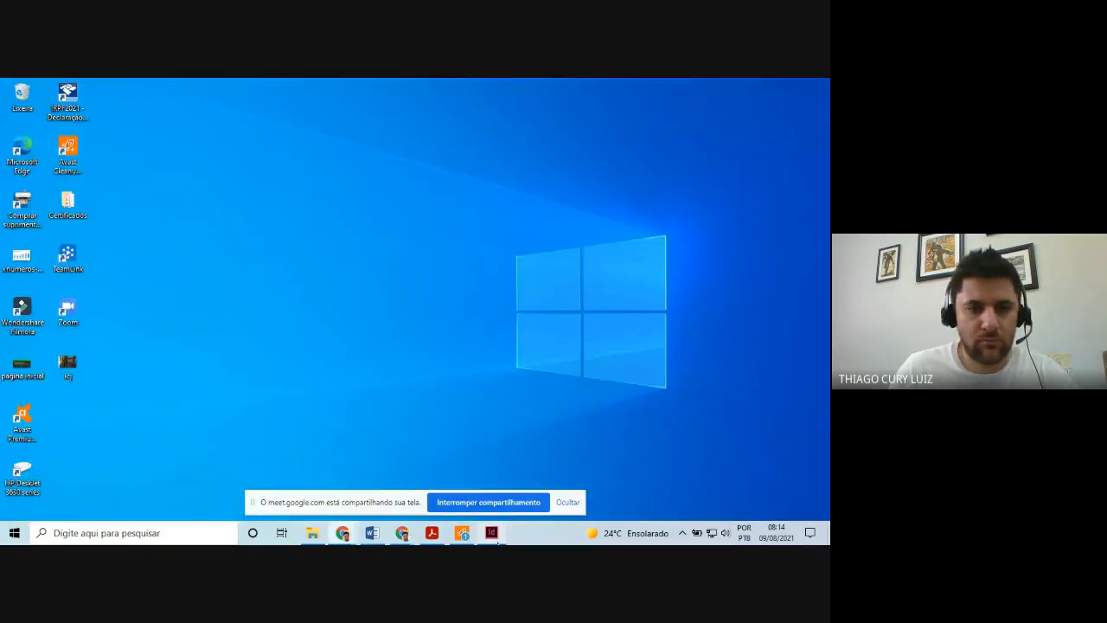
pyautogui.click(493, 534)
pyautogui.click(432, 534)
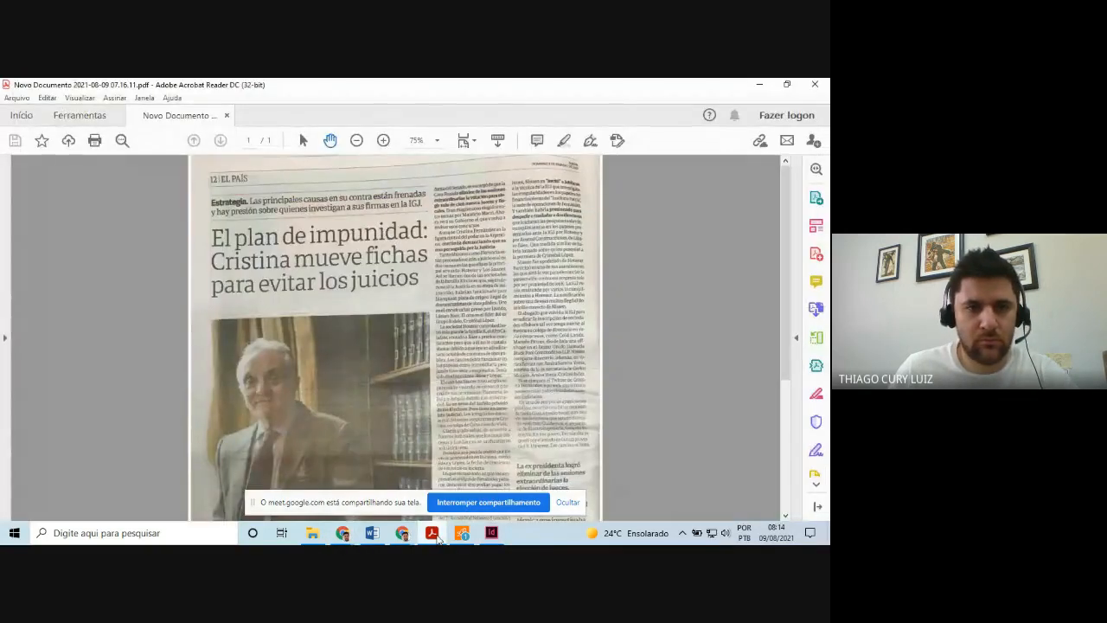
pyautogui.click(433, 534)
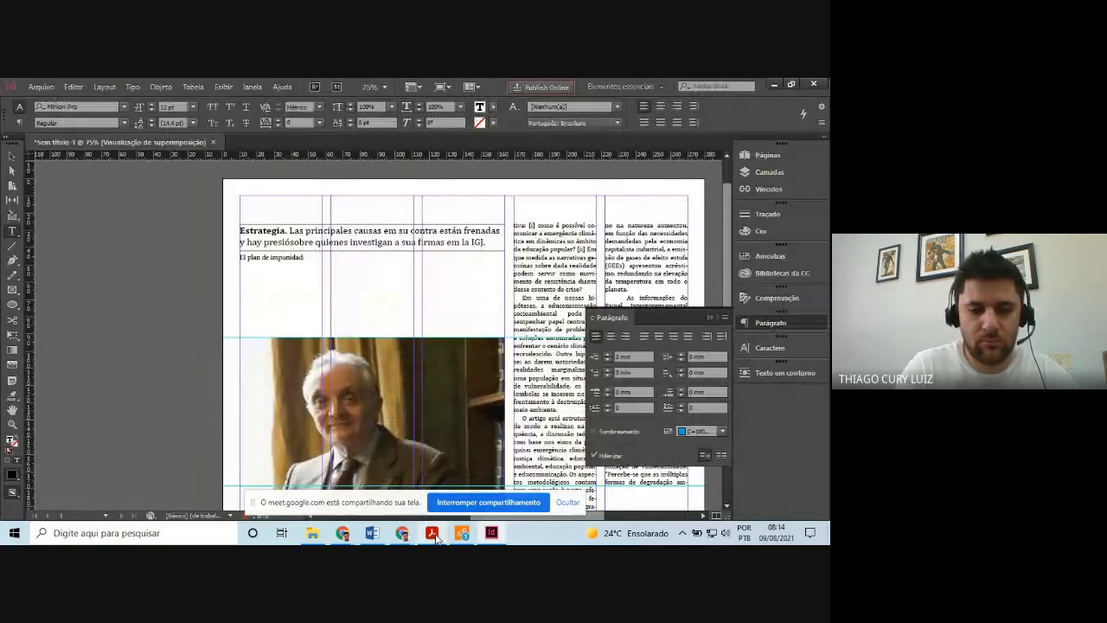
pyautogui.write('Cristina mueve')
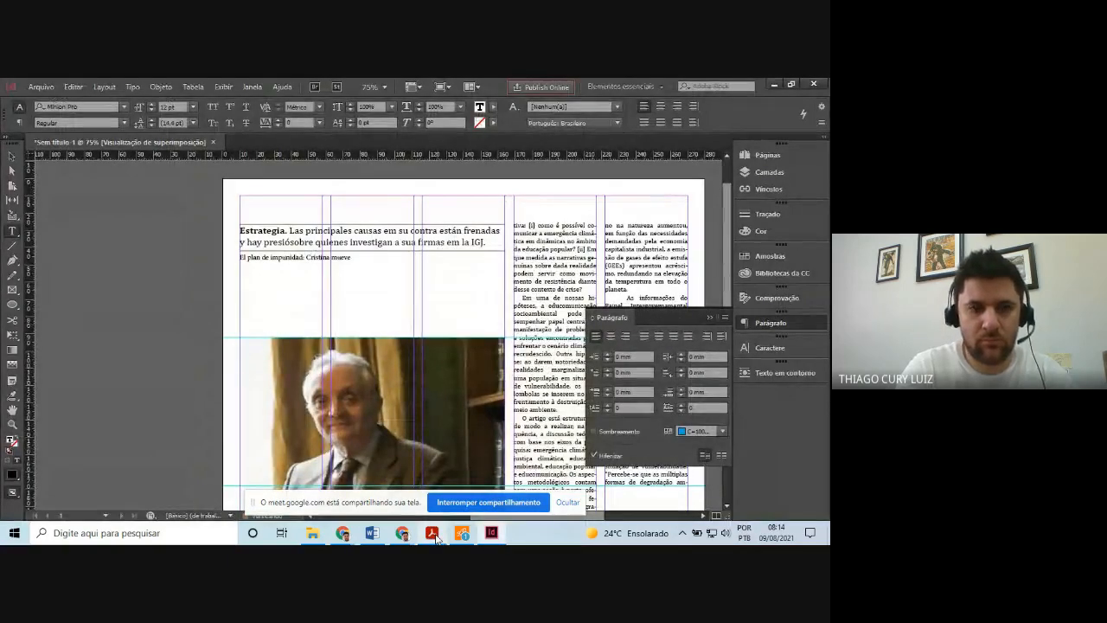
pyautogui.write(' fichas')
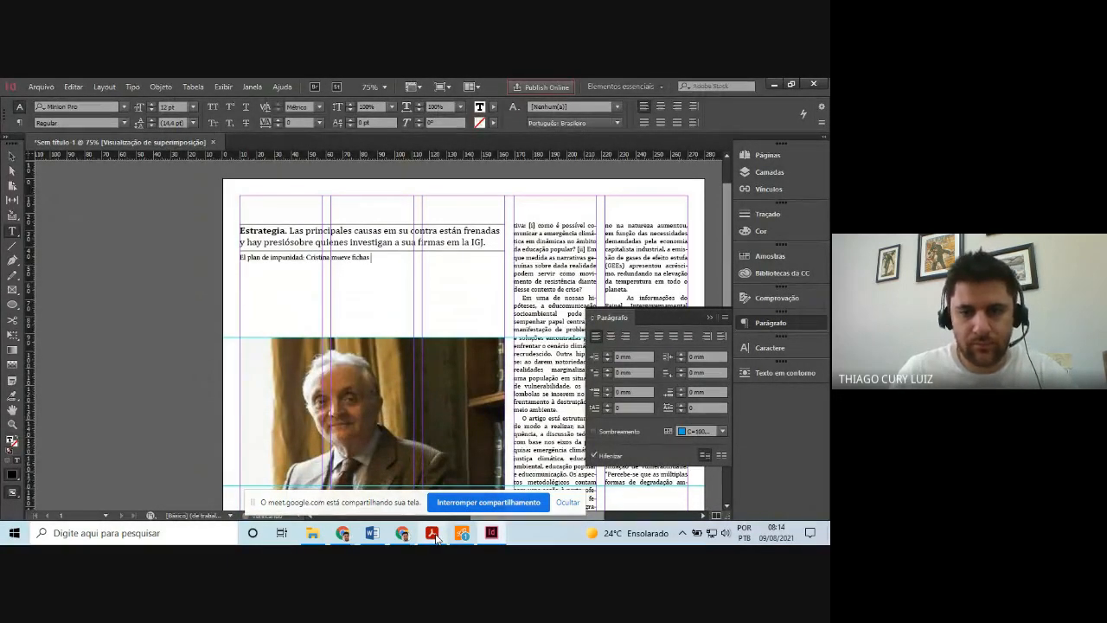
# Finish the headline with "para evitar los juicios", consulting the scanned page for the wording
pyautogui.click(436, 536)
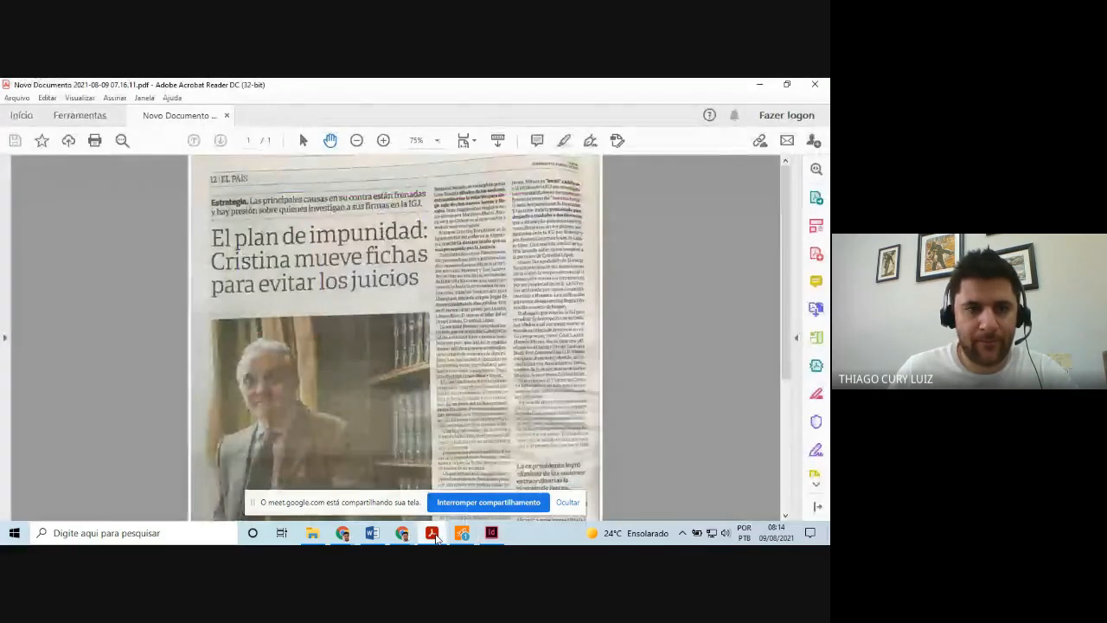
pyautogui.click(436, 536)
pyautogui.write('para')
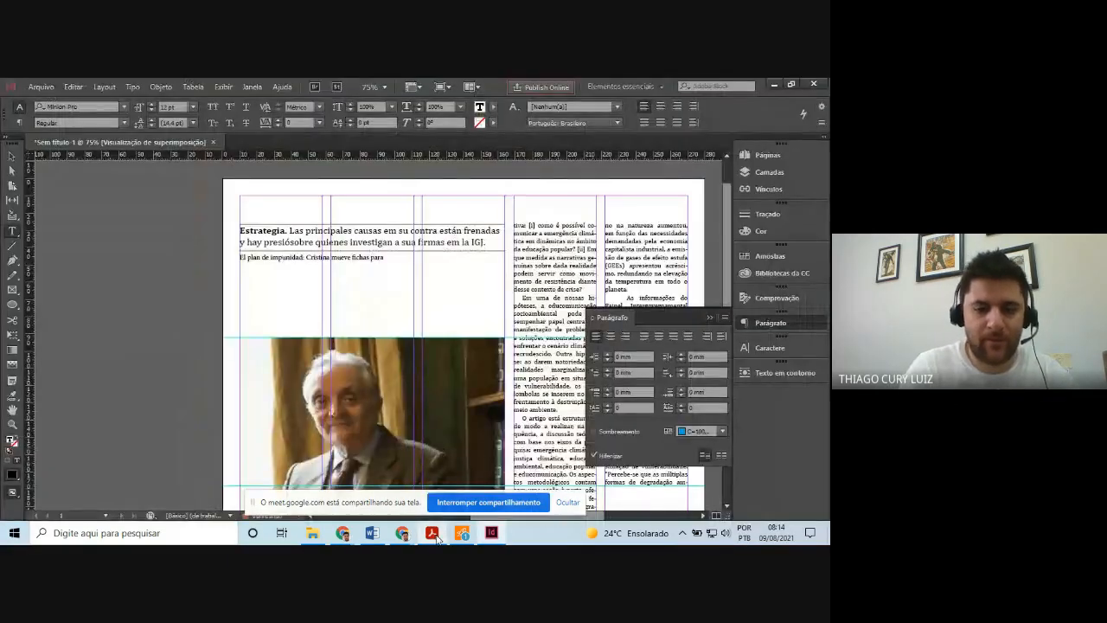
pyautogui.write(' evitar los')
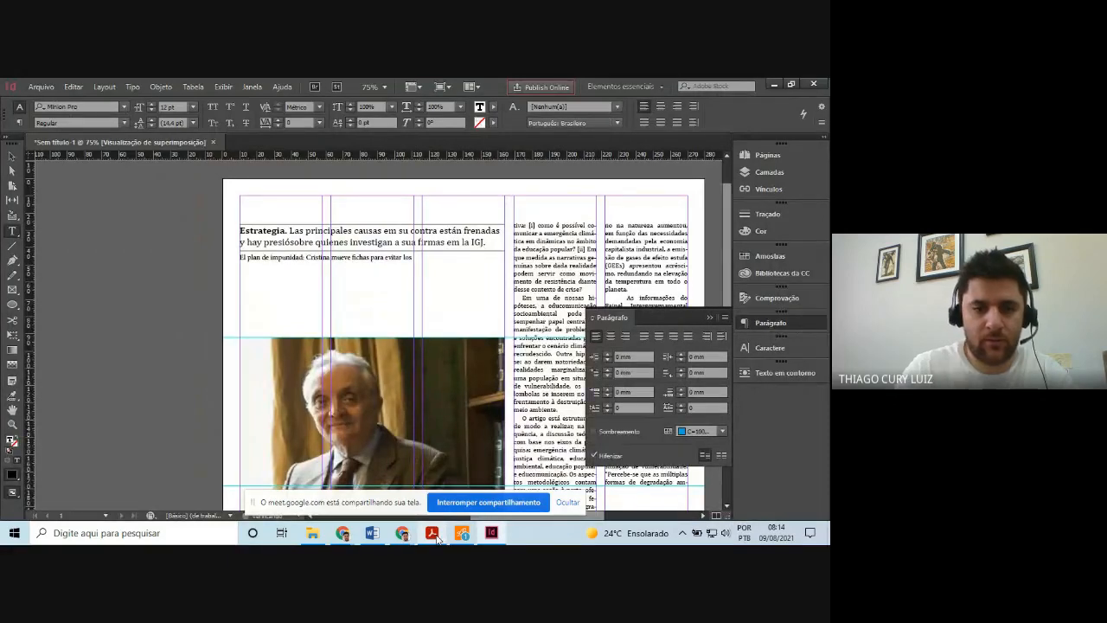
pyautogui.click(437, 537)
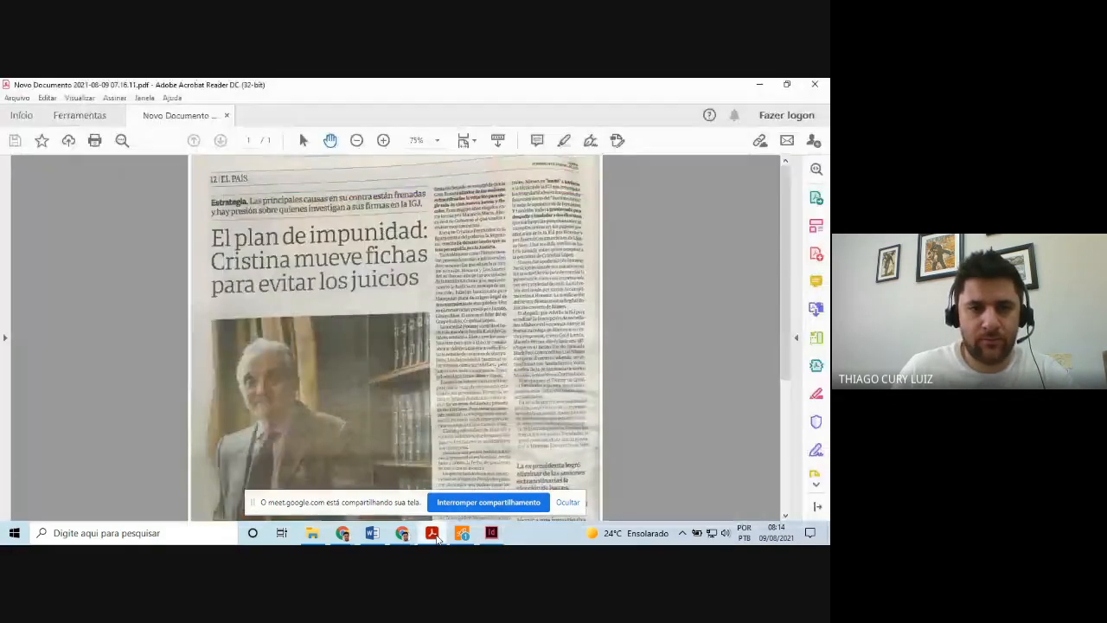
pyautogui.click(437, 537)
pyautogui.write('juicio')
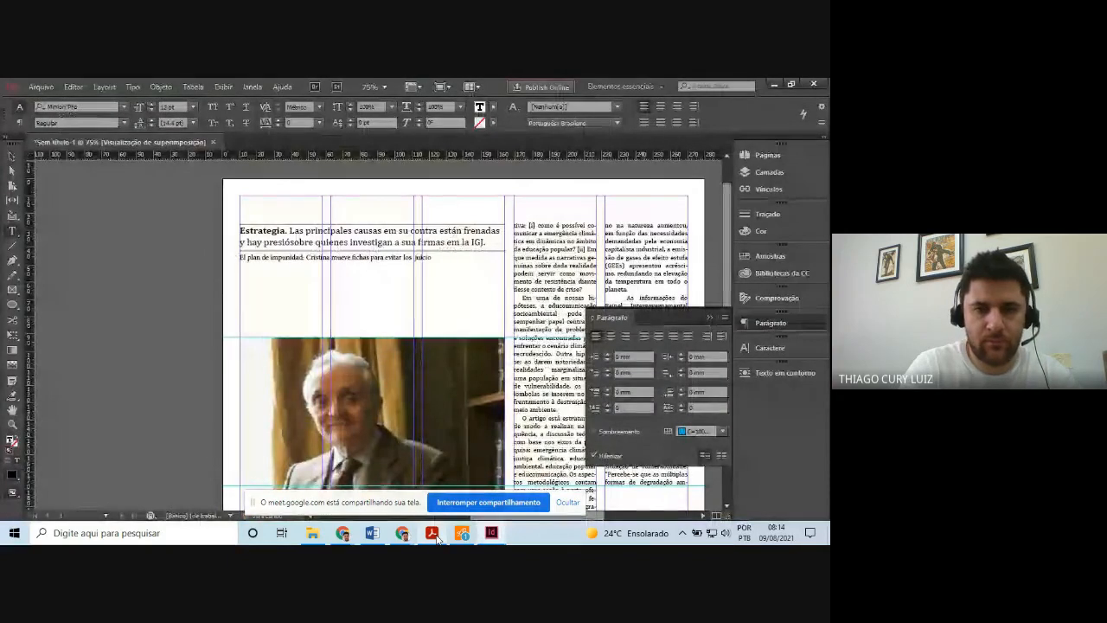
pyautogui.write('s')
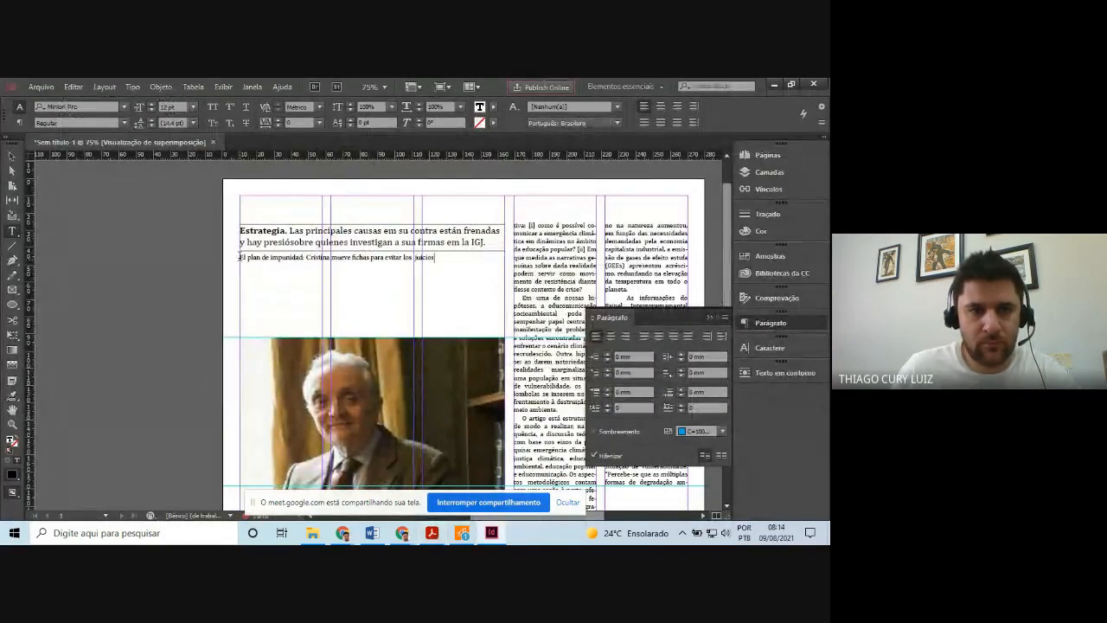
# Select the whole headline text and compare its size and line breaks with the headline on the scanned page
pyautogui.moveTo(240, 257); pyautogui.dragTo(419, 262)
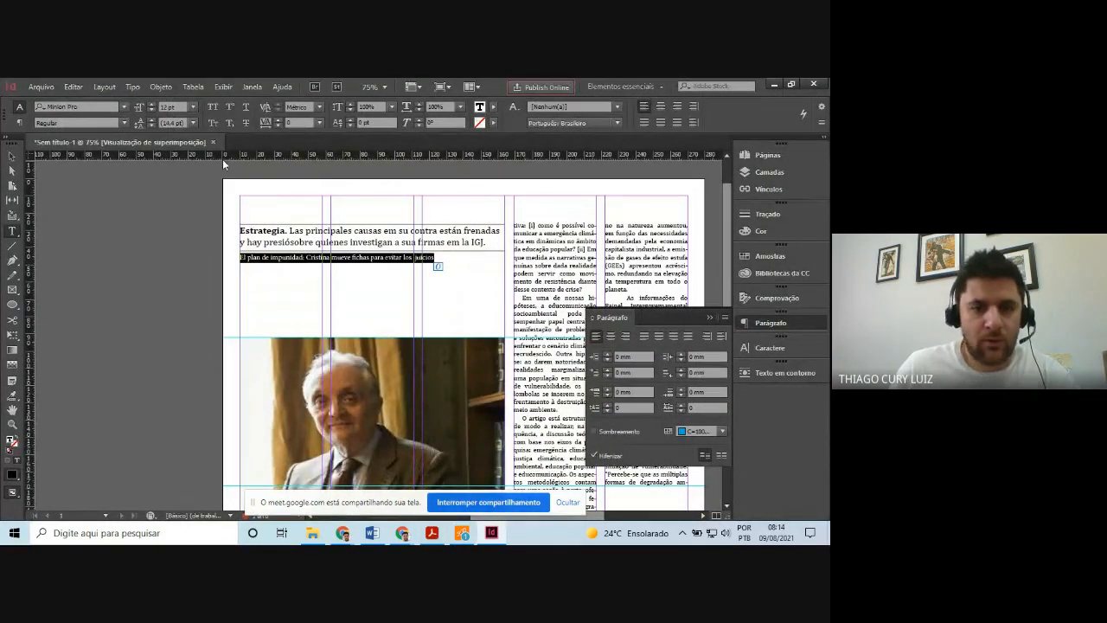
pyautogui.click(493, 535)
pyautogui.click(494, 534)
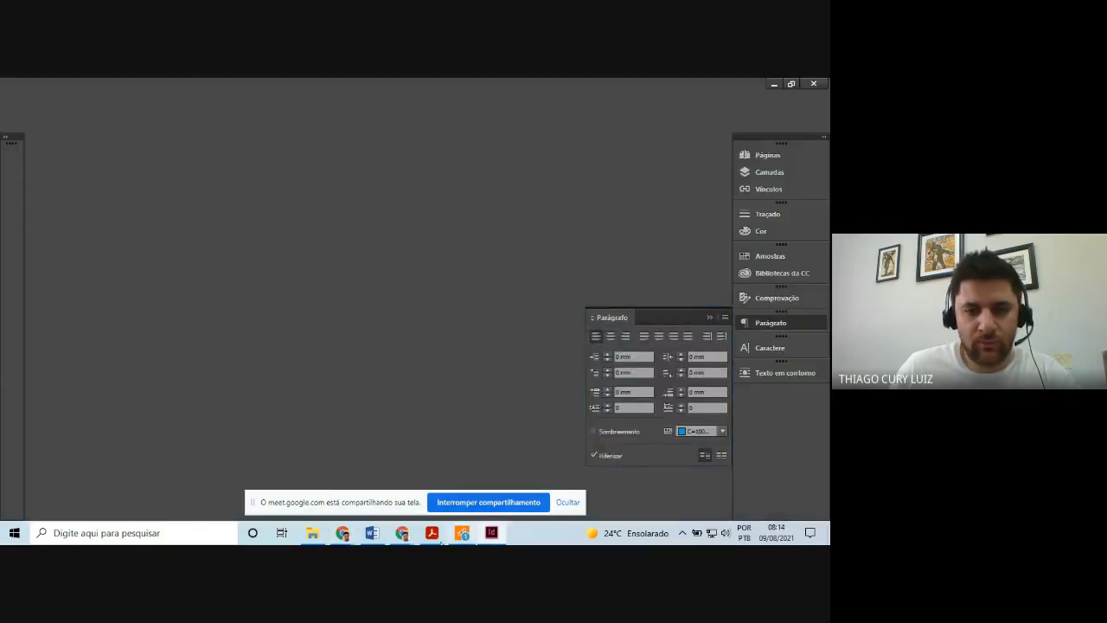
pyautogui.click(431, 534)
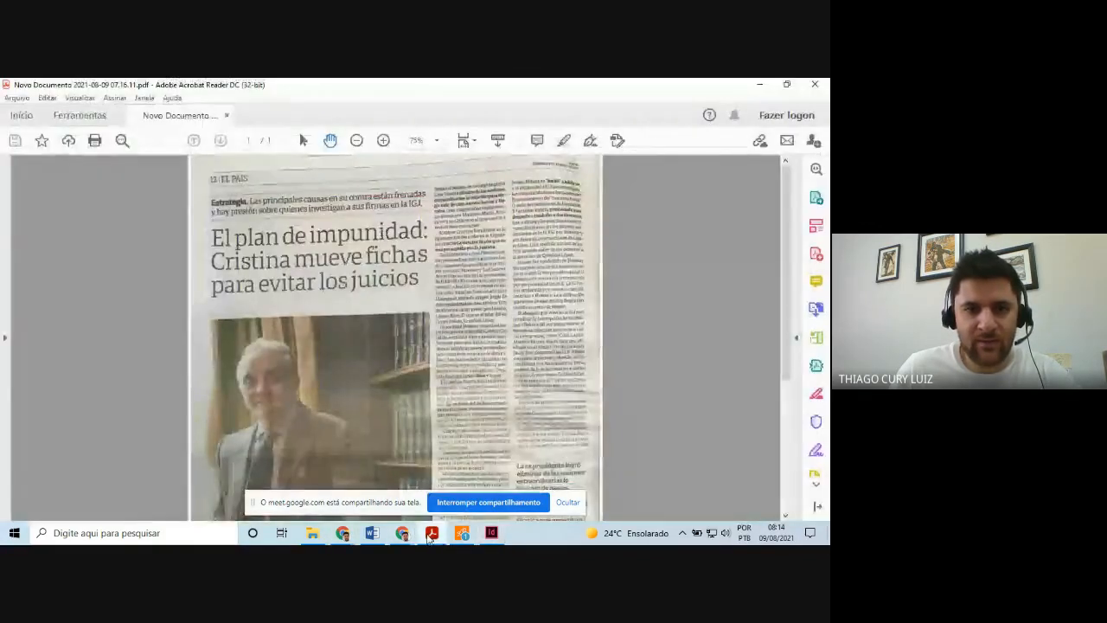
pyautogui.click(431, 534)
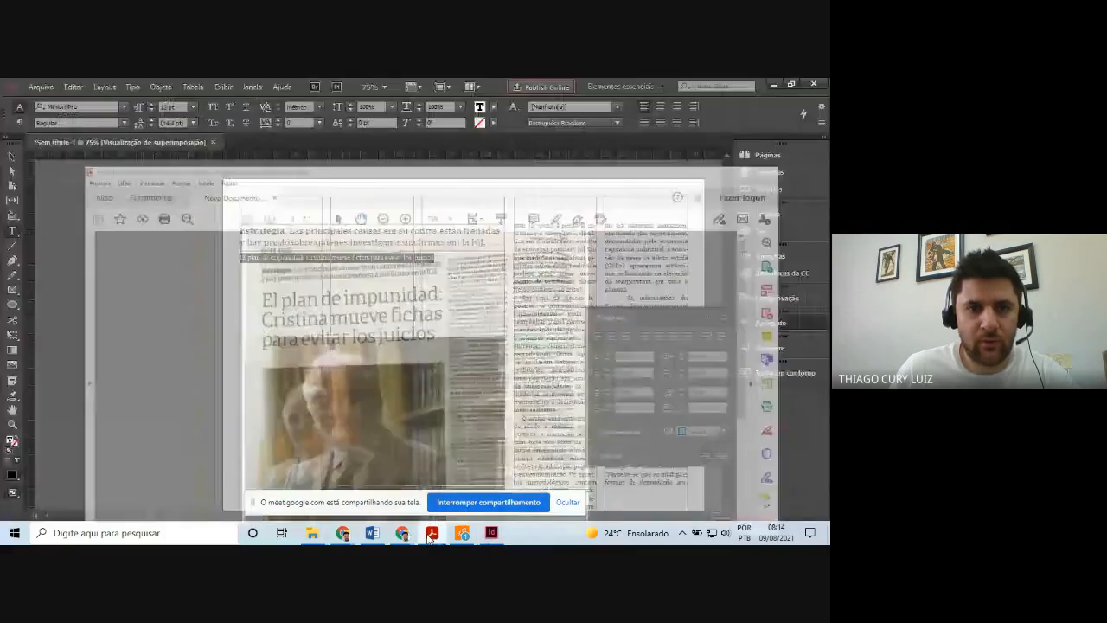
pyautogui.click(431, 533)
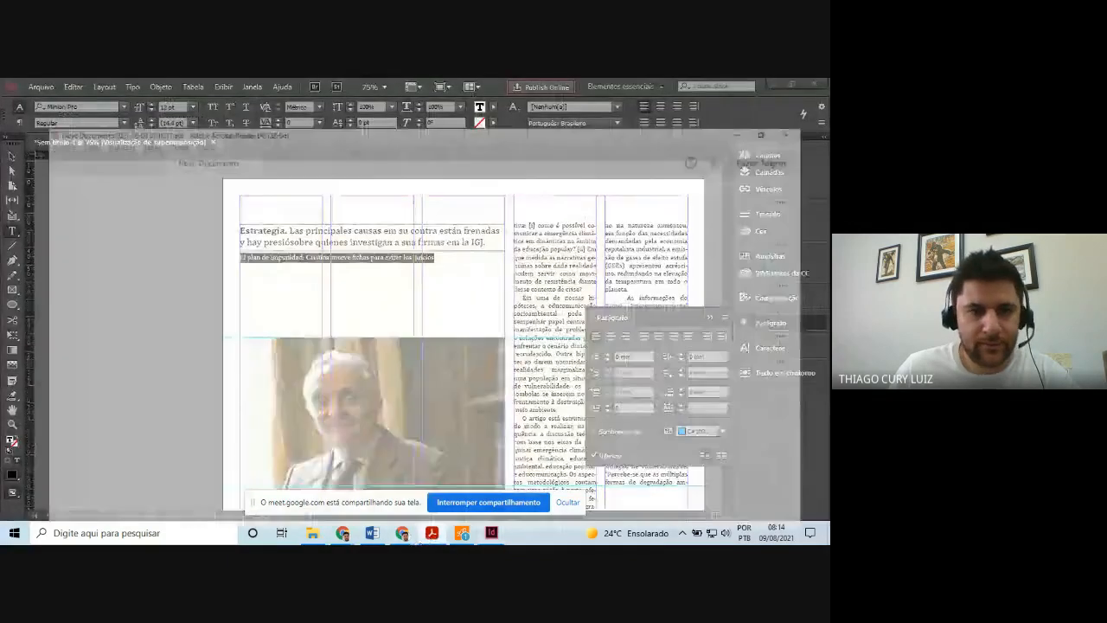
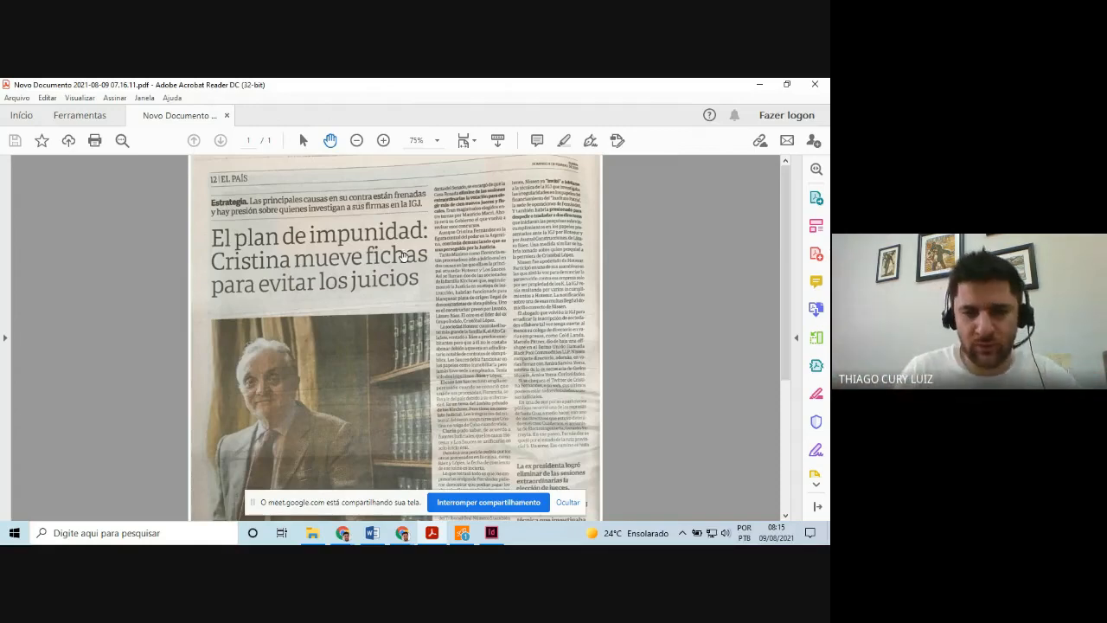
pyautogui.click(491, 533)
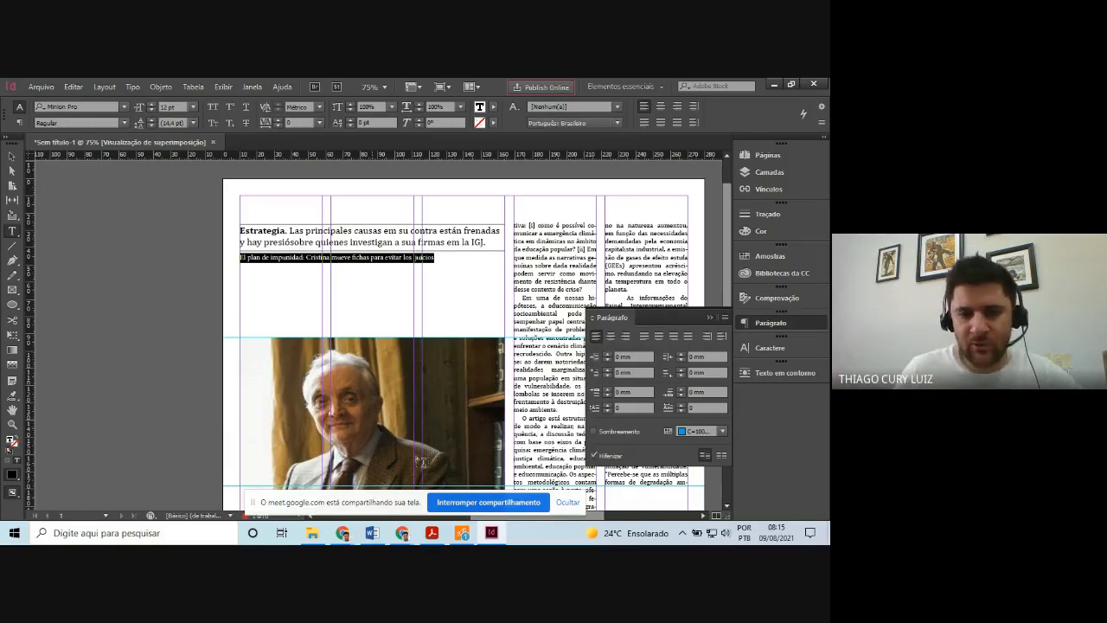
pyautogui.hotkey('alt', 'Tab')
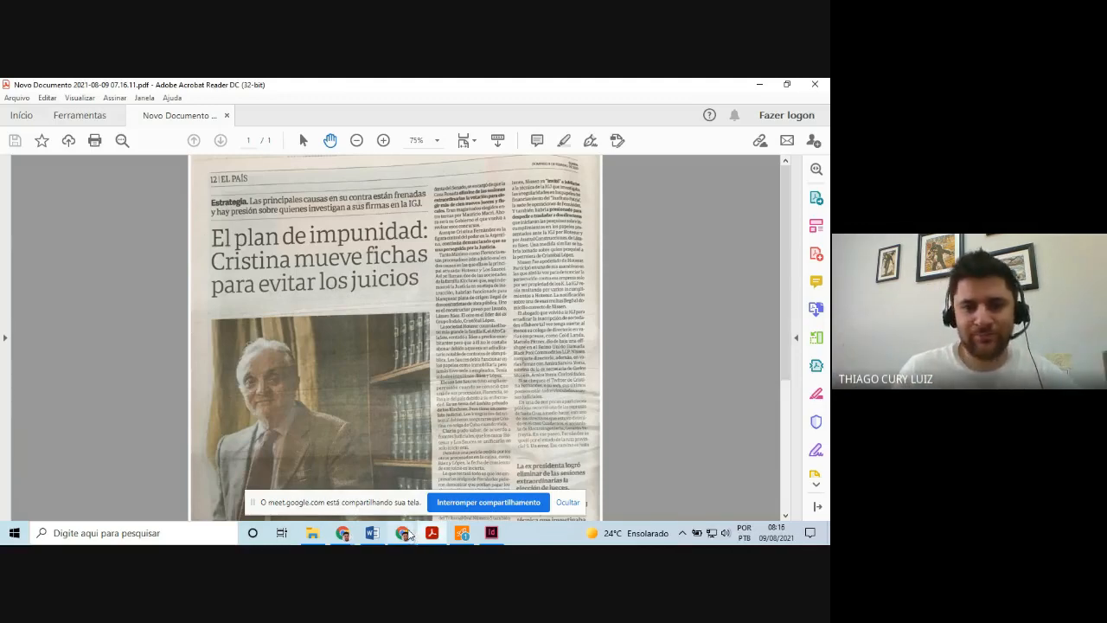
pyautogui.click(403, 534)
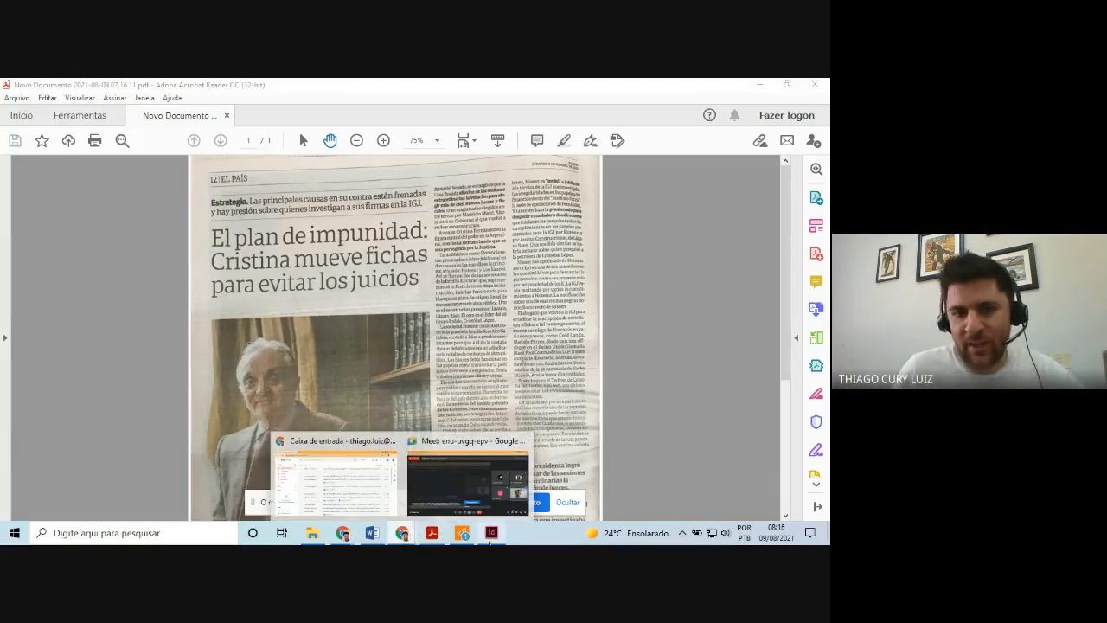
pyautogui.click(491, 533)
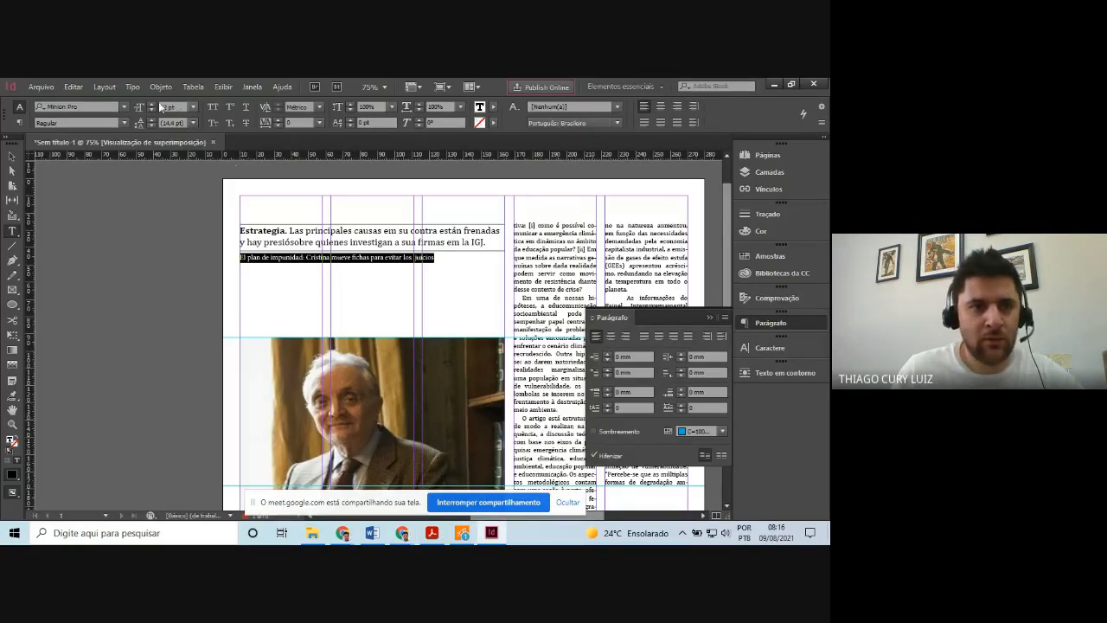
# Increase the font size of the selected headline text to 30 pt
pyautogui.click(152, 103)
pyautogui.click(152, 103)
pyautogui.click(152, 103)
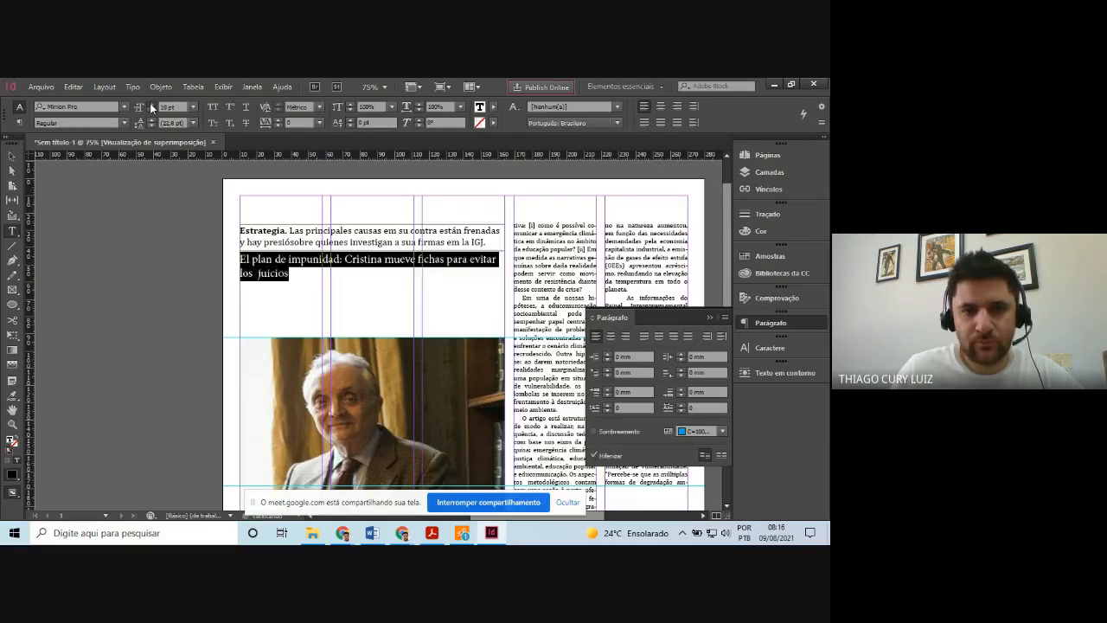
pyautogui.click(151, 103)
pyautogui.click(152, 103)
pyautogui.click(152, 103)
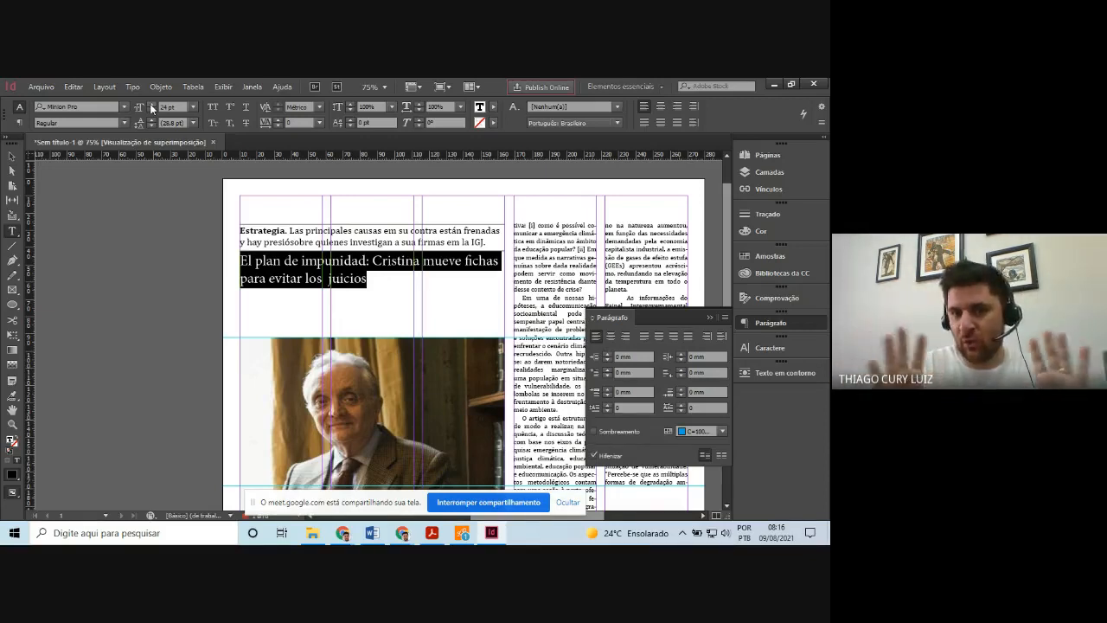
pyautogui.click(151, 104)
pyautogui.click(151, 105)
pyautogui.click(151, 105)
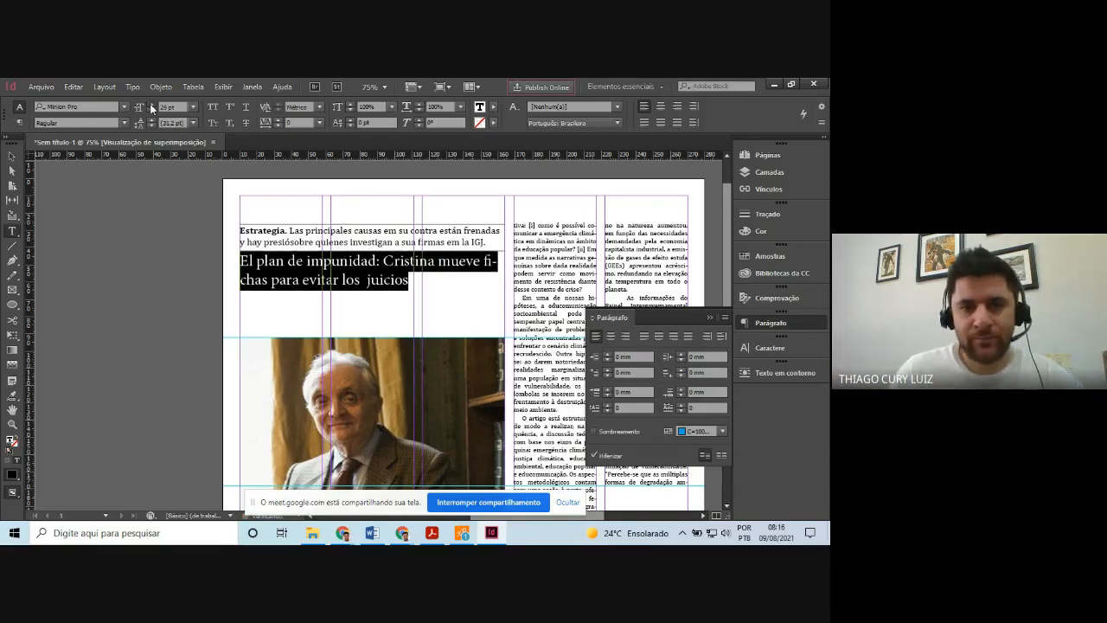
pyautogui.click(151, 105)
pyautogui.click(151, 105)
pyautogui.click(152, 104)
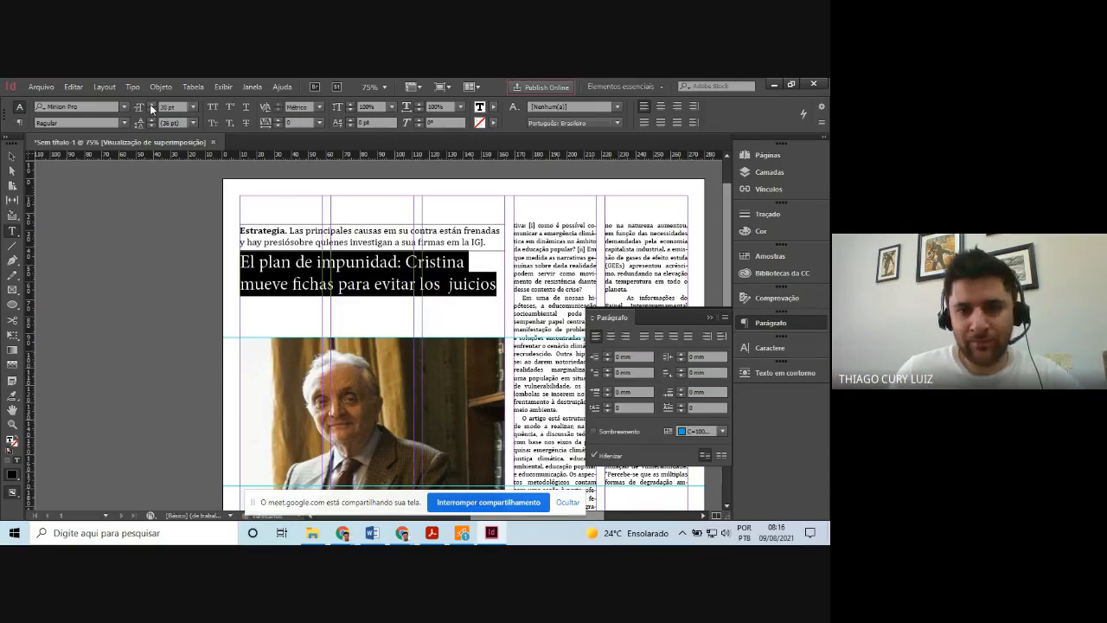
# Enlarge the selected headline's font size to 41 pt
pyautogui.click(151, 104)
pyautogui.click(151, 105)
pyautogui.click(151, 104)
pyautogui.click(151, 105)
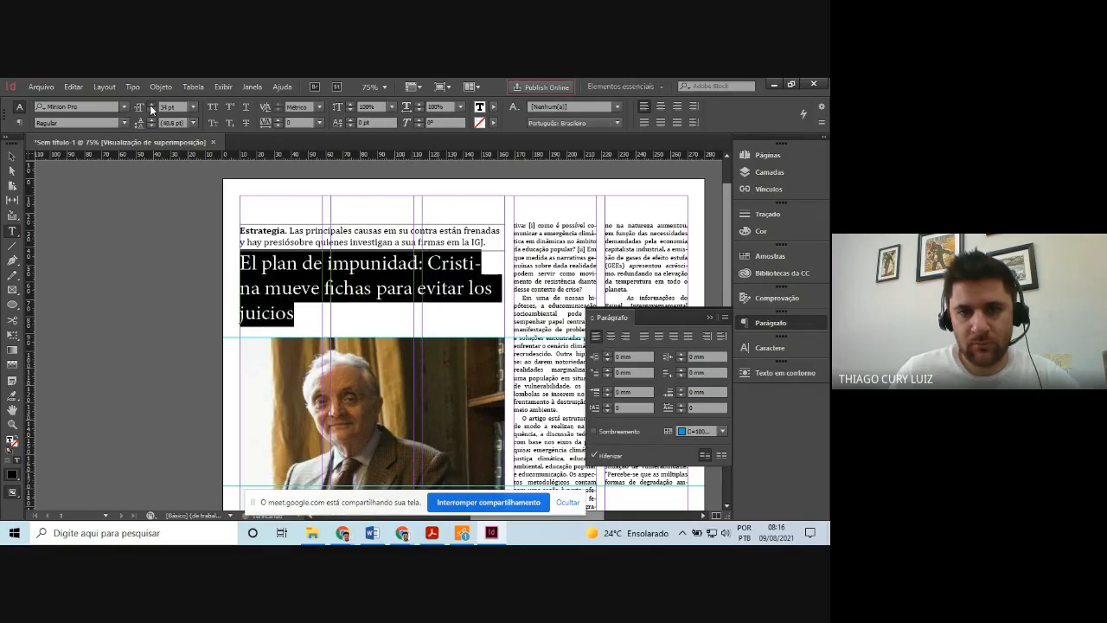
pyautogui.click(151, 105)
pyautogui.click(151, 105)
pyautogui.click(150, 104)
pyautogui.click(150, 105)
pyautogui.click(150, 105)
pyautogui.click(150, 105)
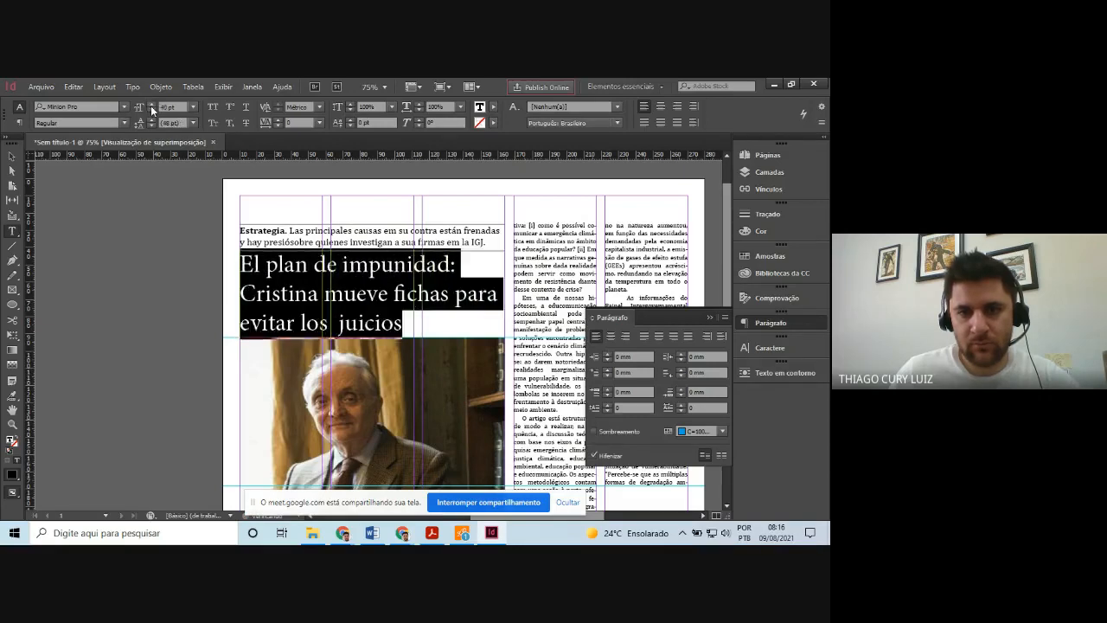
pyautogui.click(150, 105)
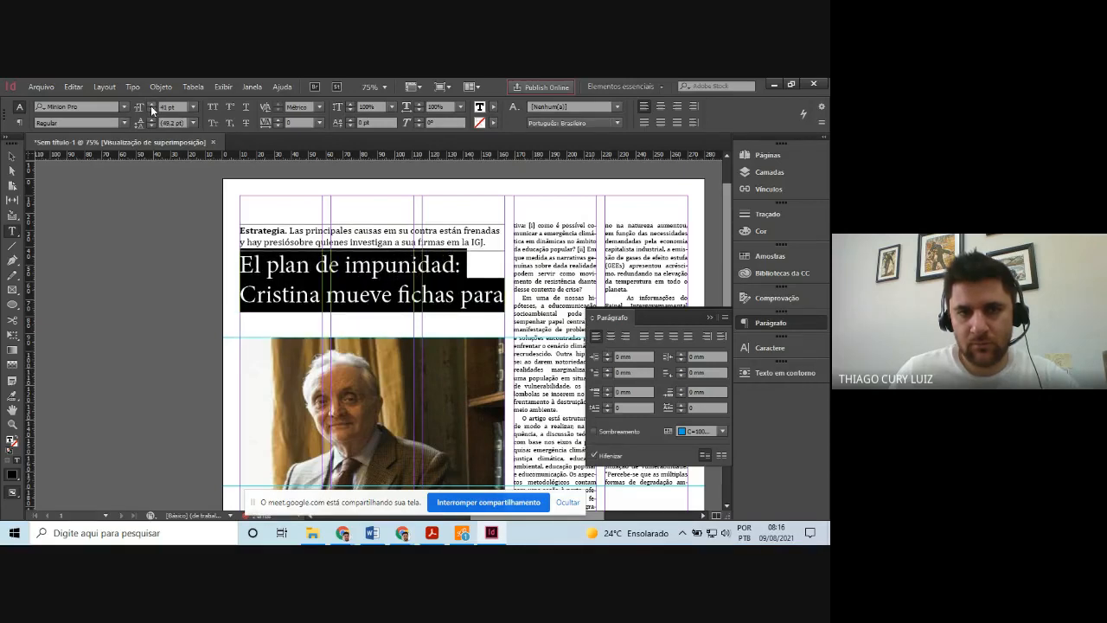
# Extend the headline's text frame down to the guide at the photo's upper edge and justify the headline with its last line aligned left
pyautogui.click(11, 156)
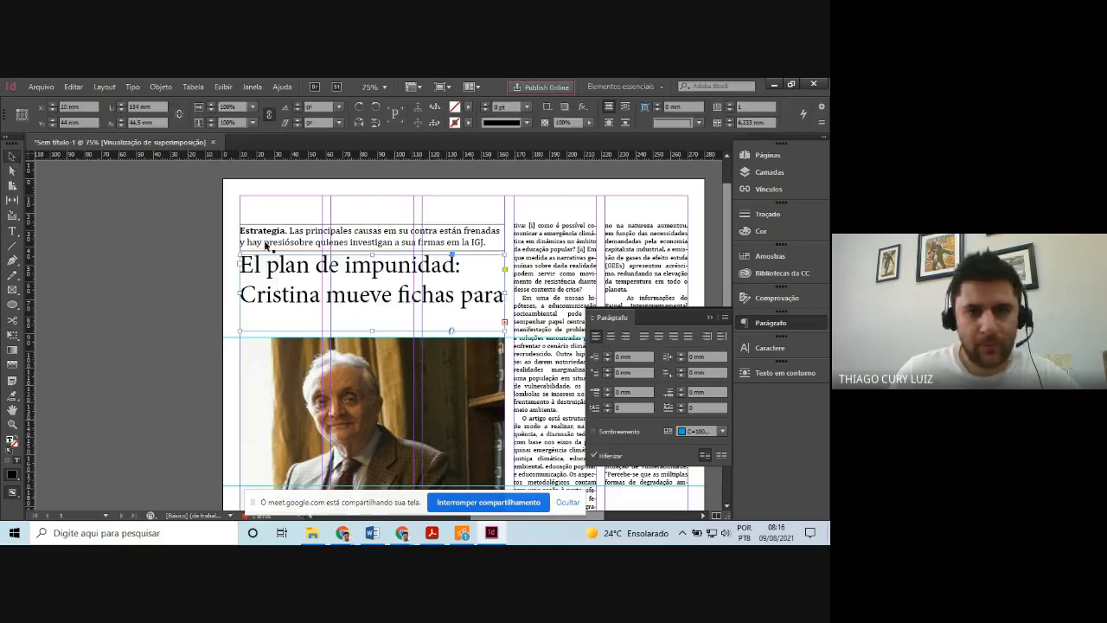
pyautogui.moveTo(371, 330); pyautogui.dragTo(374, 338)
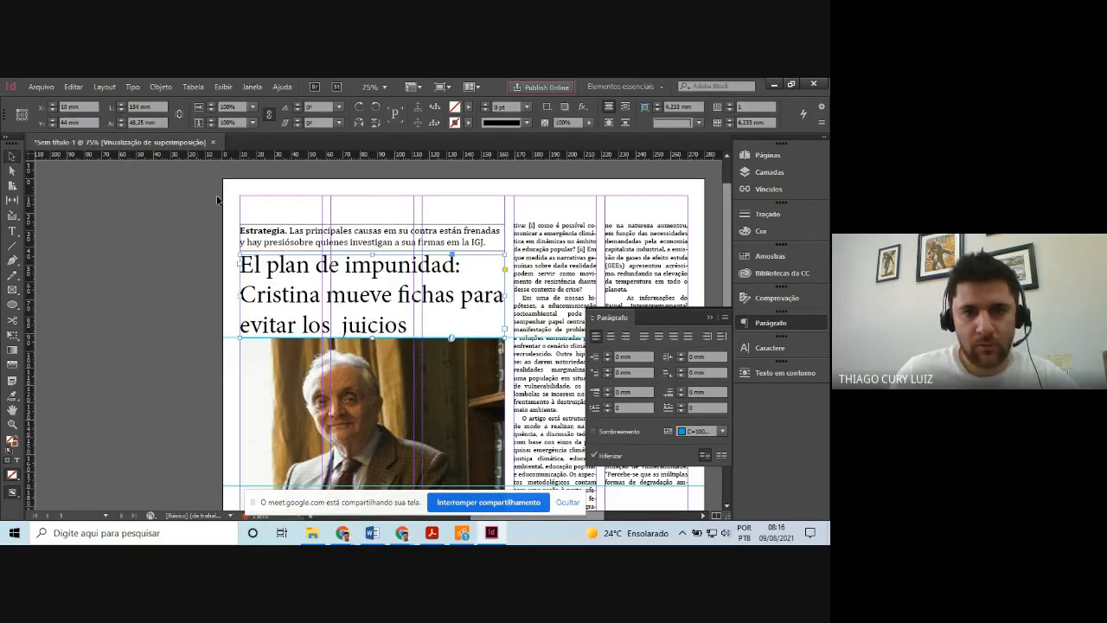
pyautogui.click(12, 231)
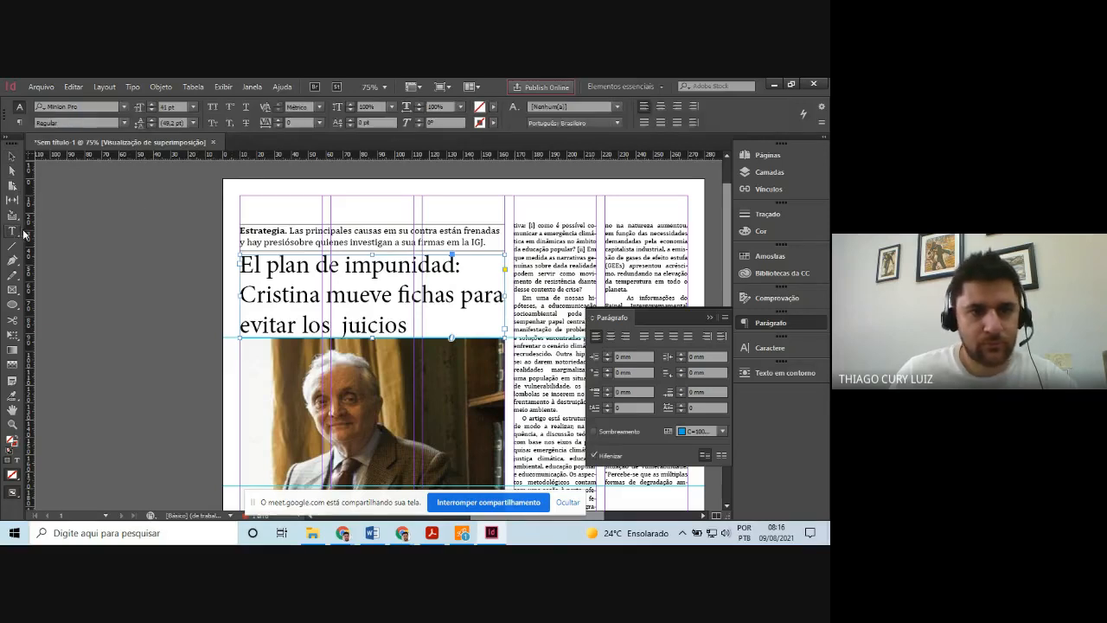
pyautogui.moveTo(241, 264); pyautogui.dragTo(445, 317)
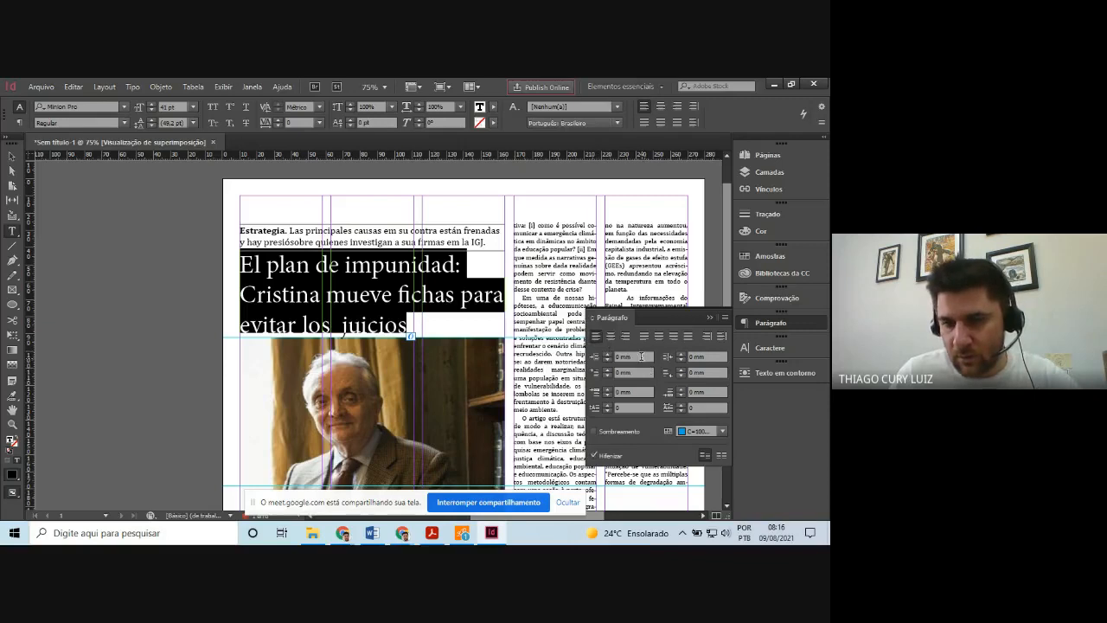
pyautogui.click(643, 337)
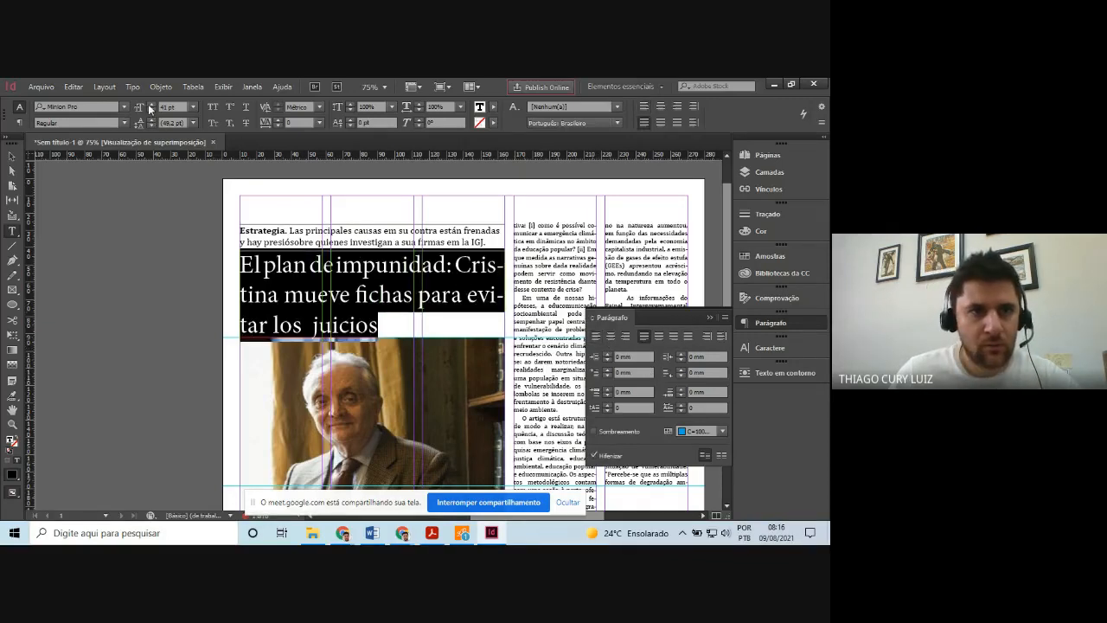
# Set the headline's font size to 43 pt and its leading to 46 pt
pyautogui.click(151, 105)
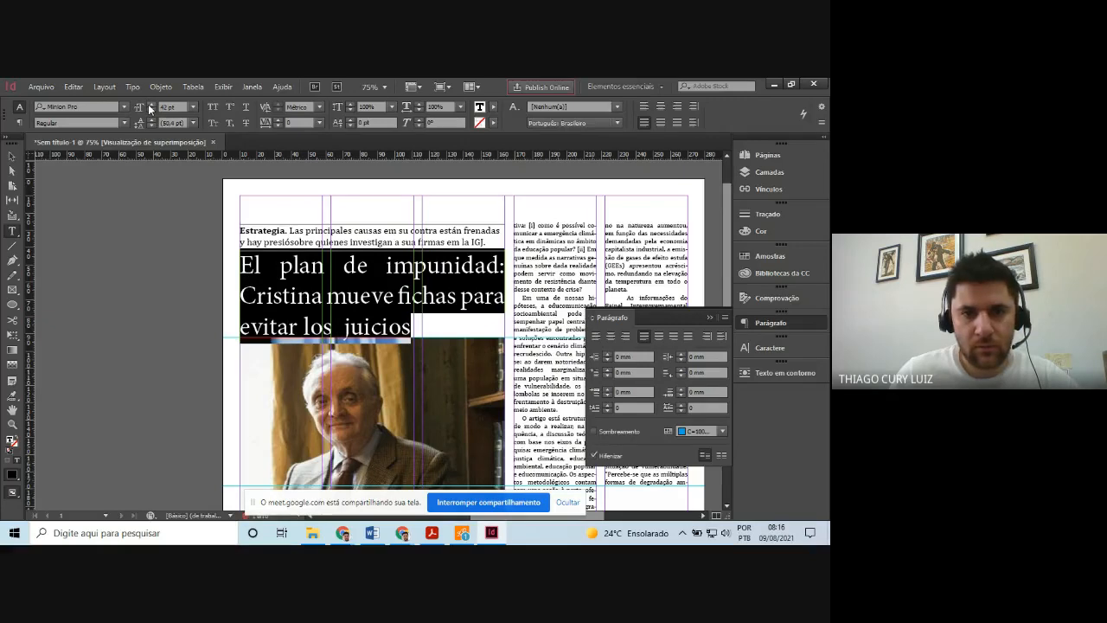
pyautogui.click(151, 104)
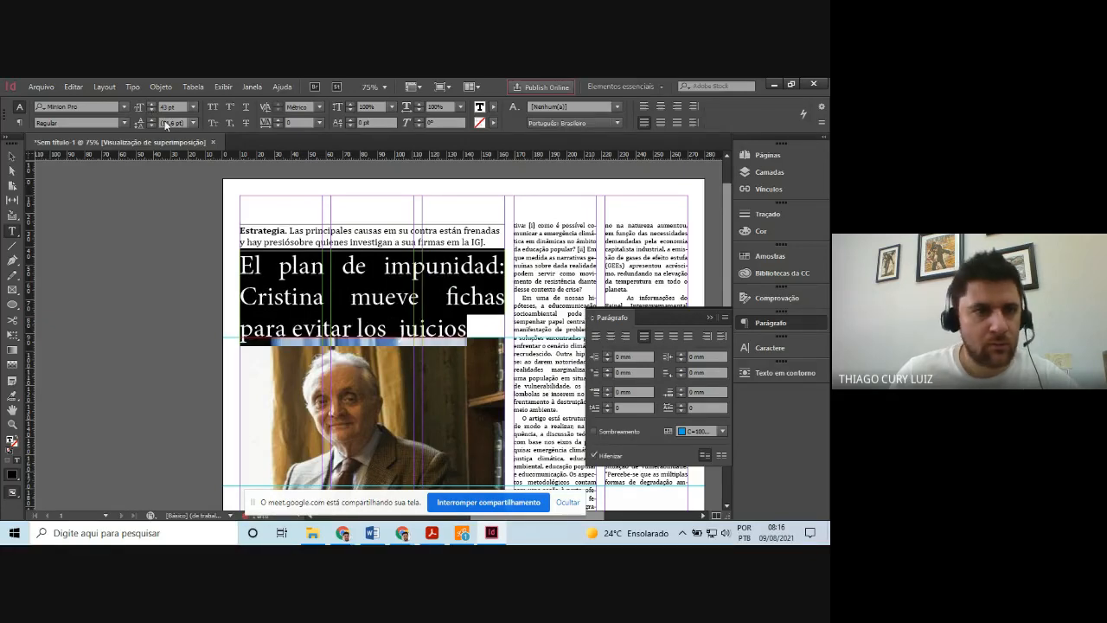
pyautogui.click(150, 125)
pyautogui.click(151, 125)
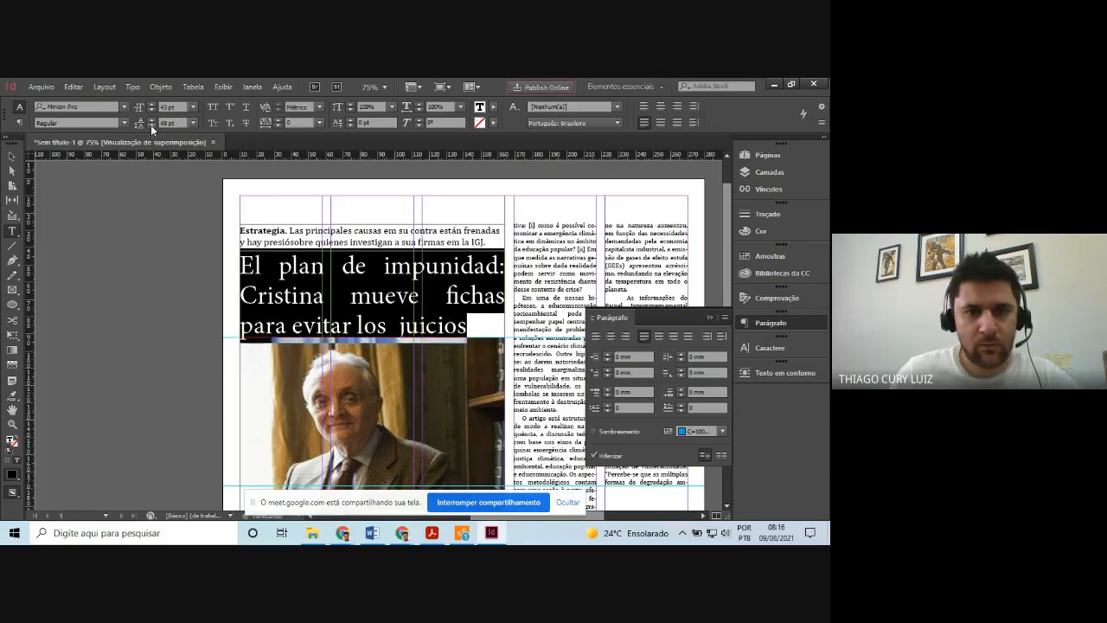
pyautogui.click(151, 124)
pyautogui.click(151, 125)
pyautogui.click(150, 125)
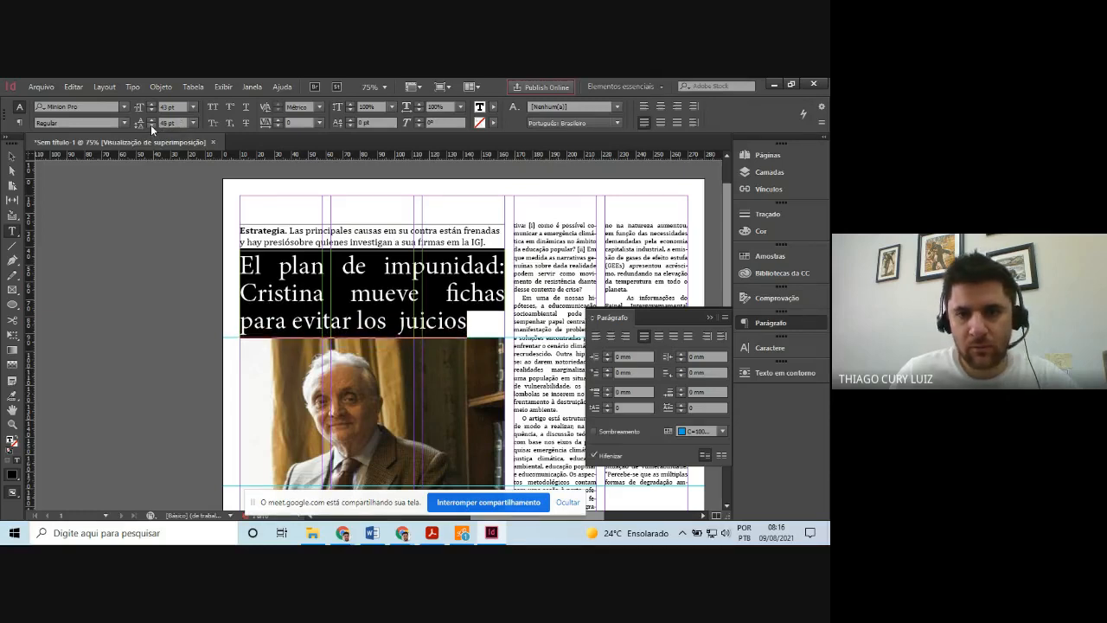
# Increase the headline's font size to 48 pt while keeping its leading at 46 pt
pyautogui.click(151, 105)
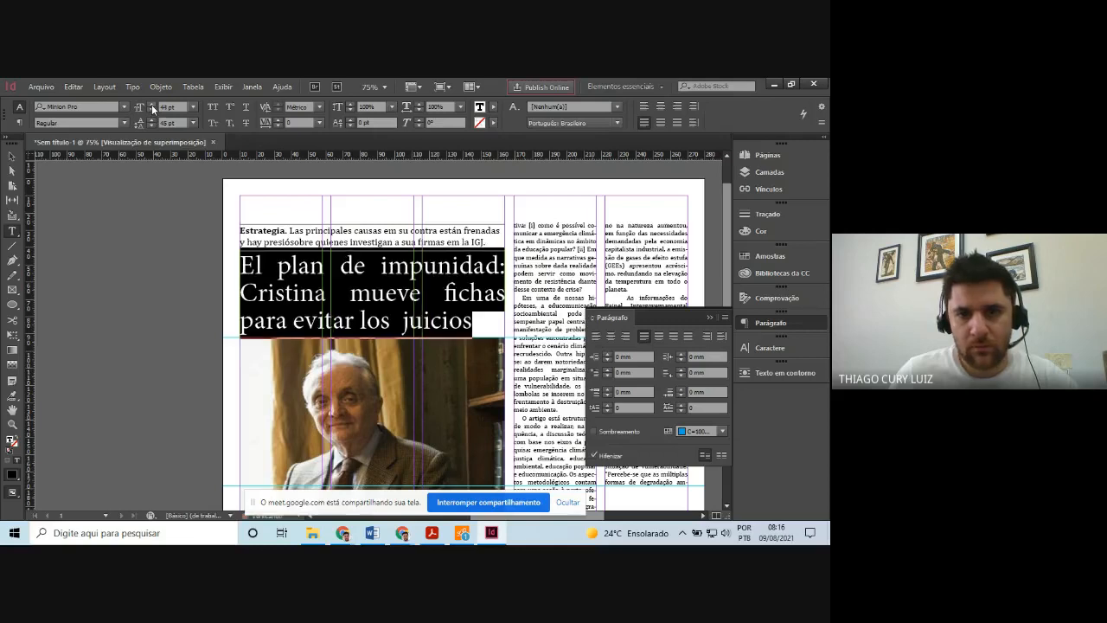
pyautogui.click(152, 105)
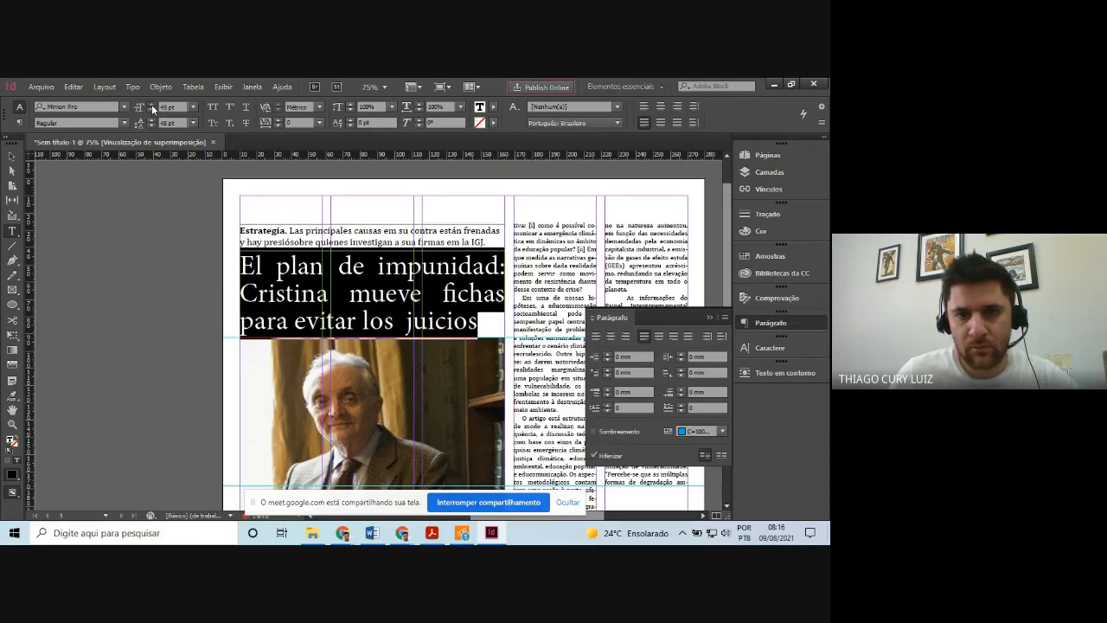
pyautogui.click(151, 104)
pyautogui.click(152, 104)
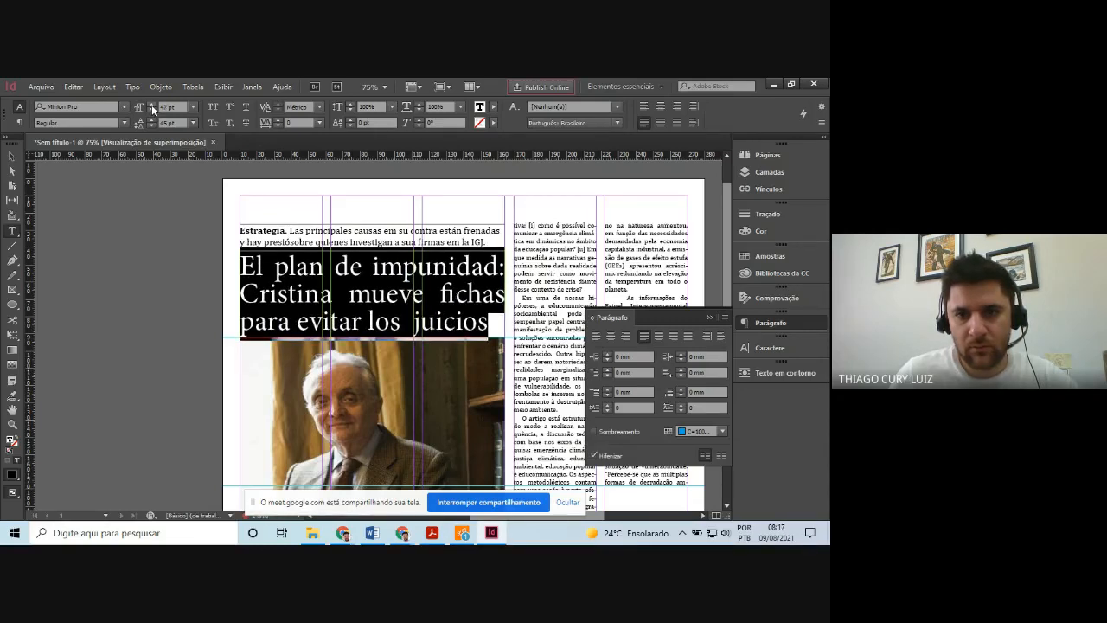
pyautogui.click(151, 105)
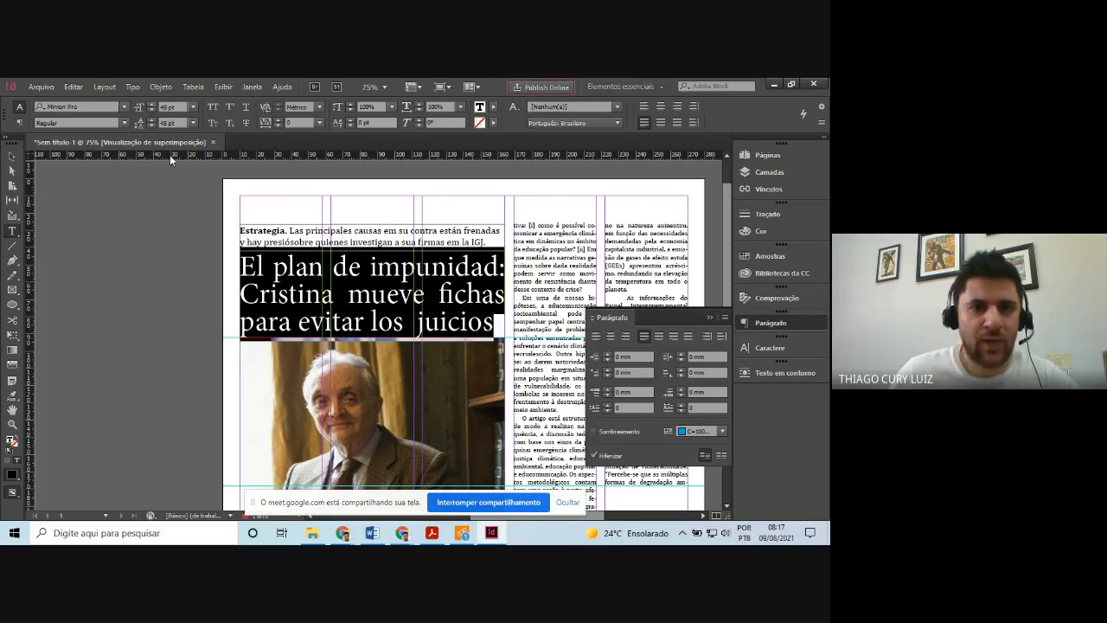
pyautogui.click(12, 156)
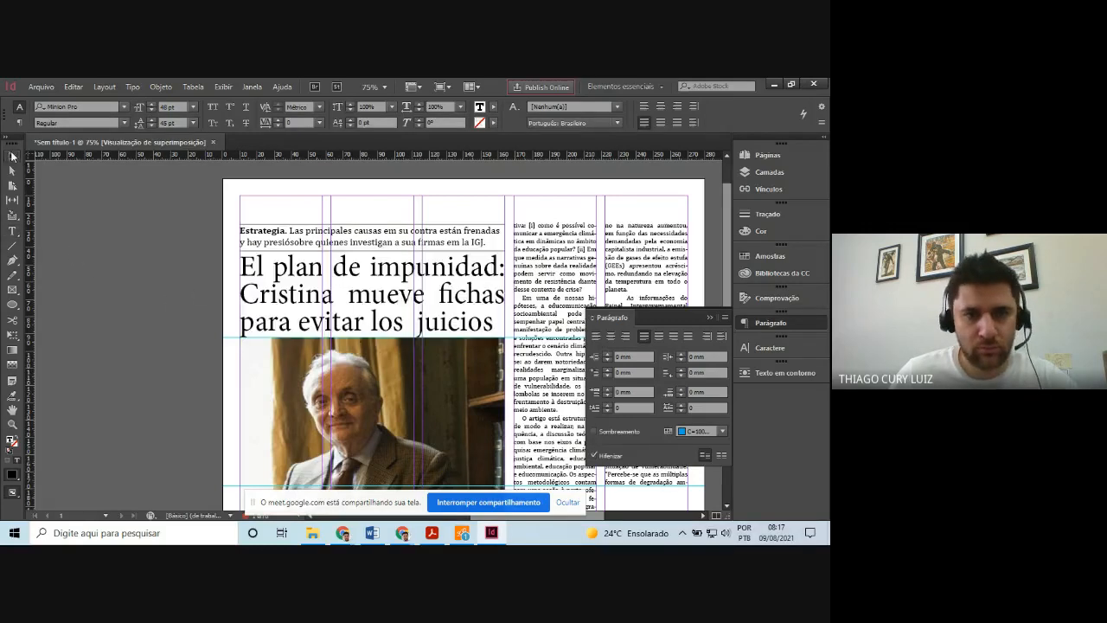
# Compare the headline and photo layout with the scanned newspaper page in Adobe Acrobat Reader, then return to InDesign
pyautogui.click(490, 532)
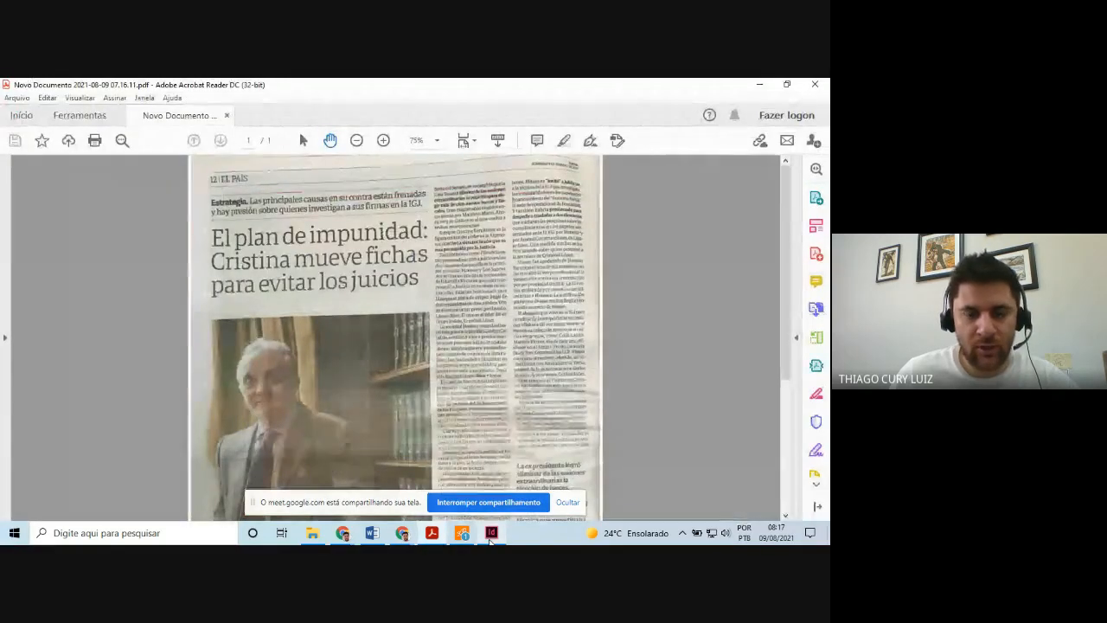
pyautogui.click(490, 533)
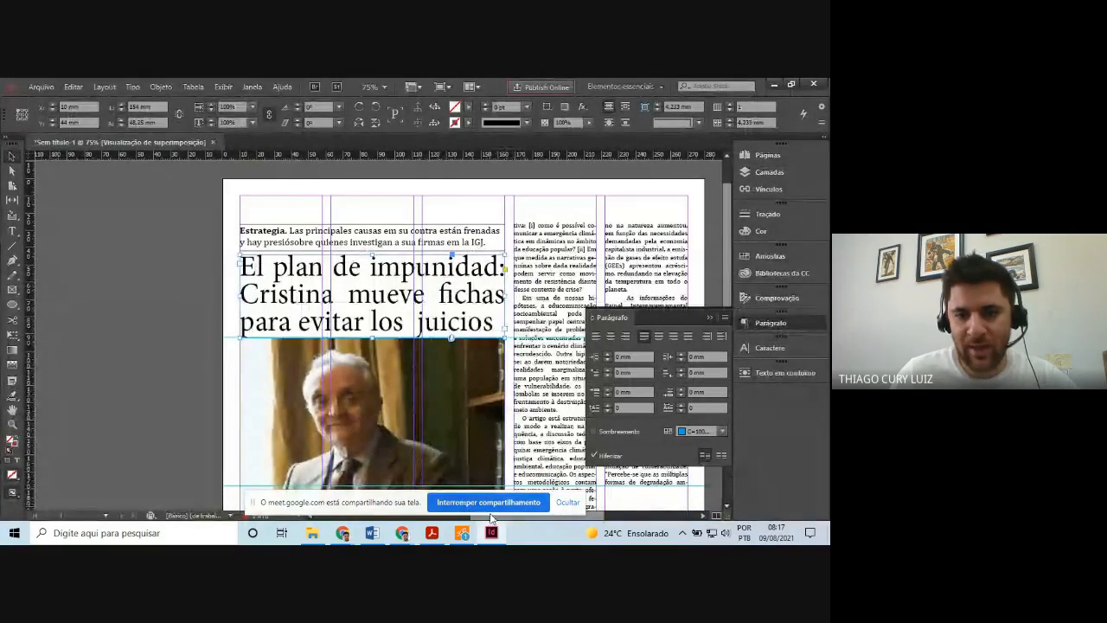
pyautogui.click(431, 533)
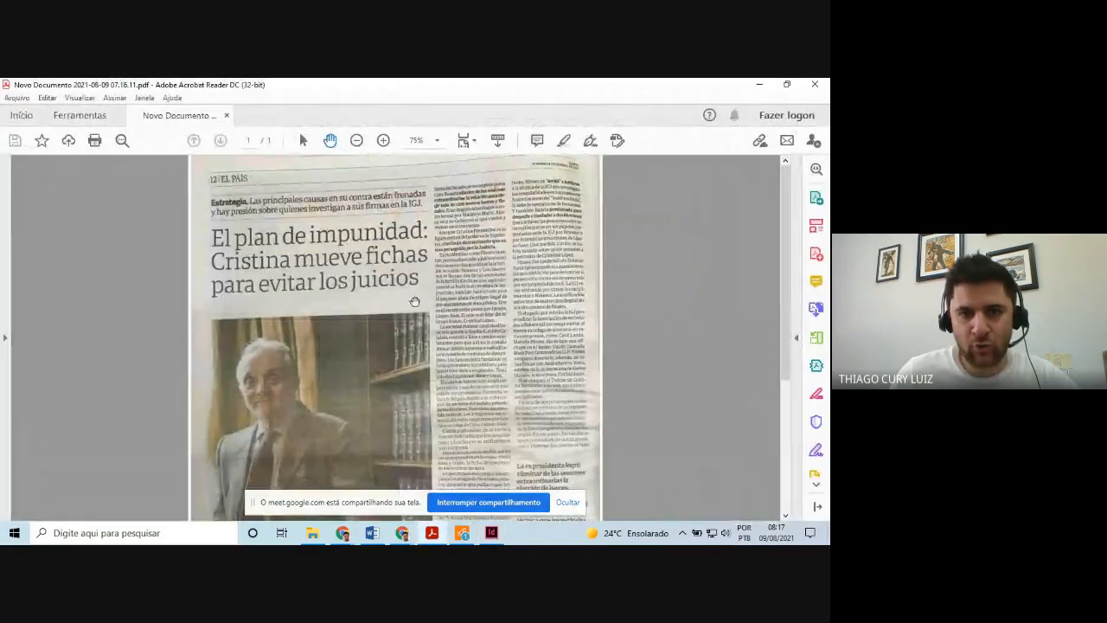
pyautogui.click(492, 533)
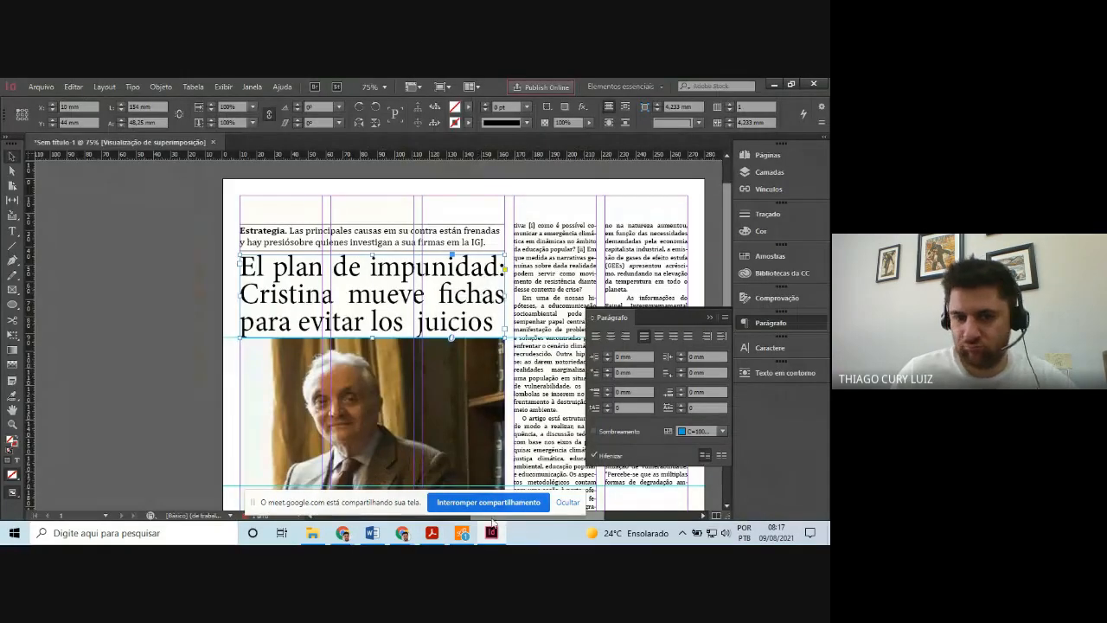
pyautogui.click(432, 531)
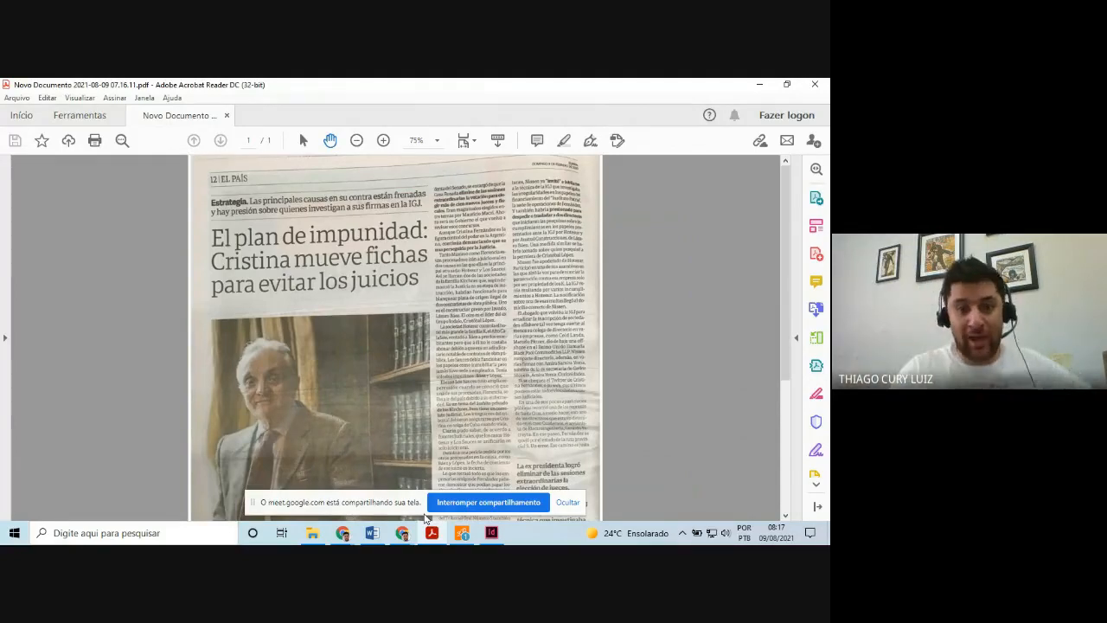
pyautogui.click(491, 533)
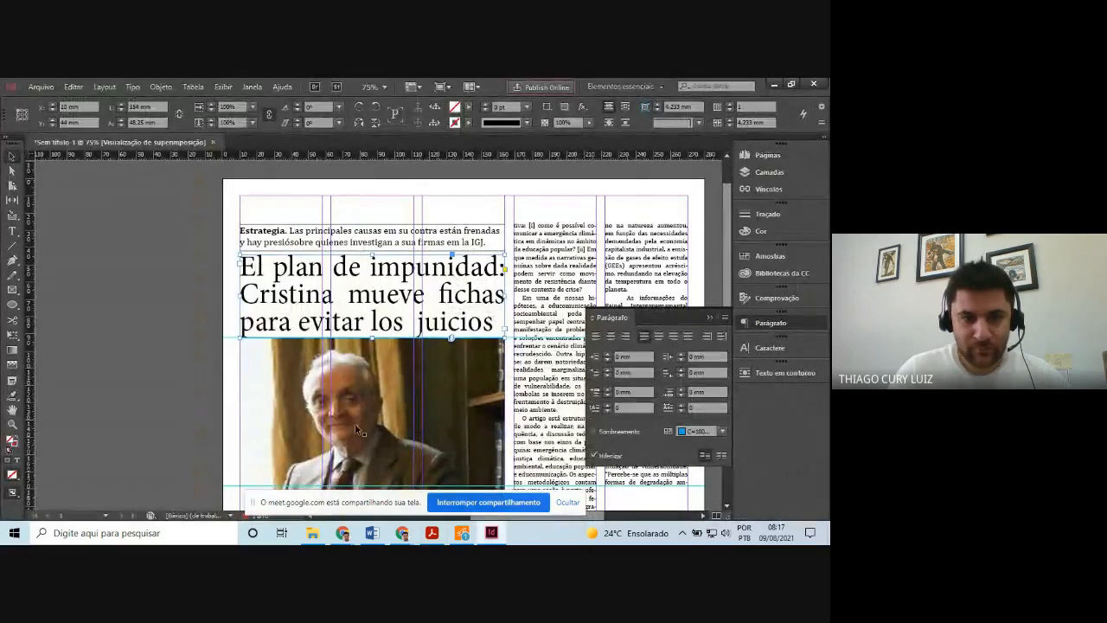
pyautogui.click(491, 533)
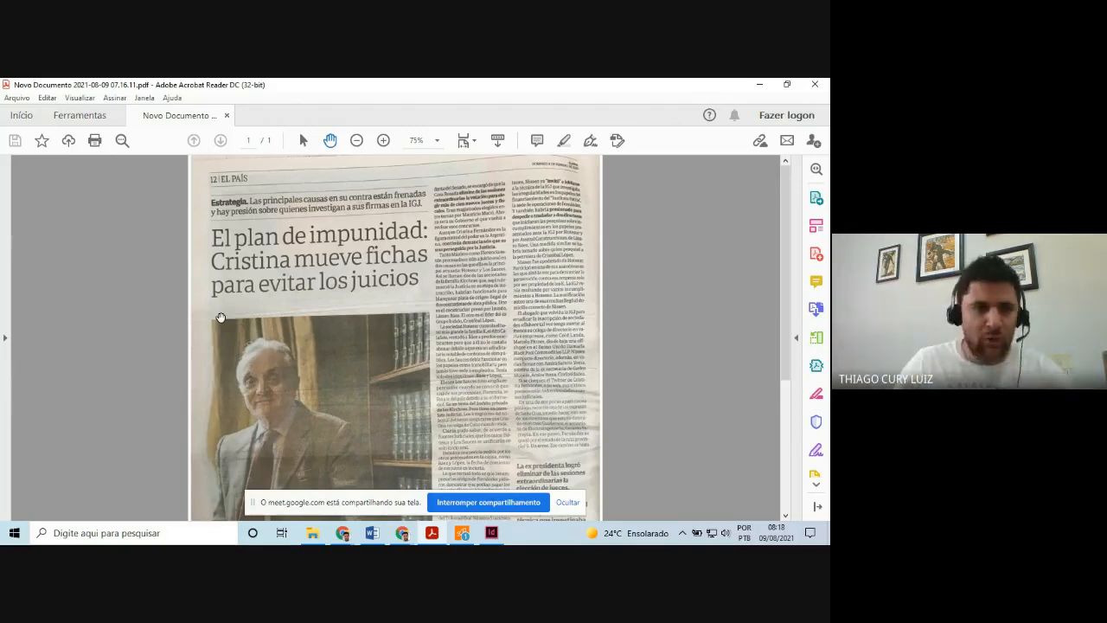
pyautogui.click(486, 535)
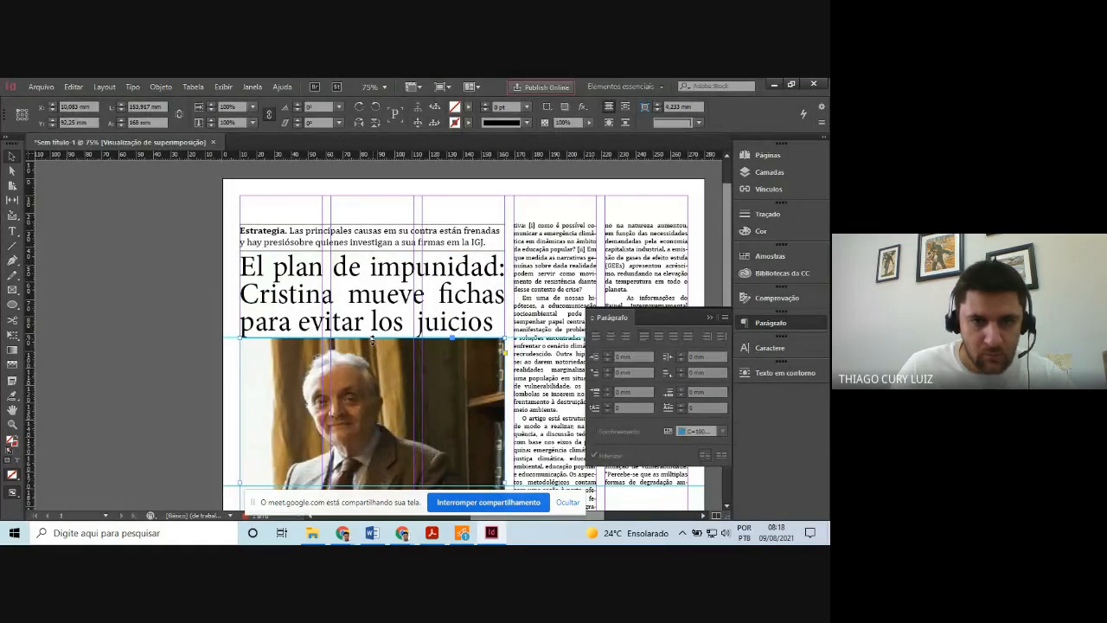
# Shorten the photo's frame from its lower edge to a height of about 152.75 mm
pyautogui.scroll(-5, 366, 349)
pyautogui.moveTo(373, 340); pyautogui.dragTo(378, 399)
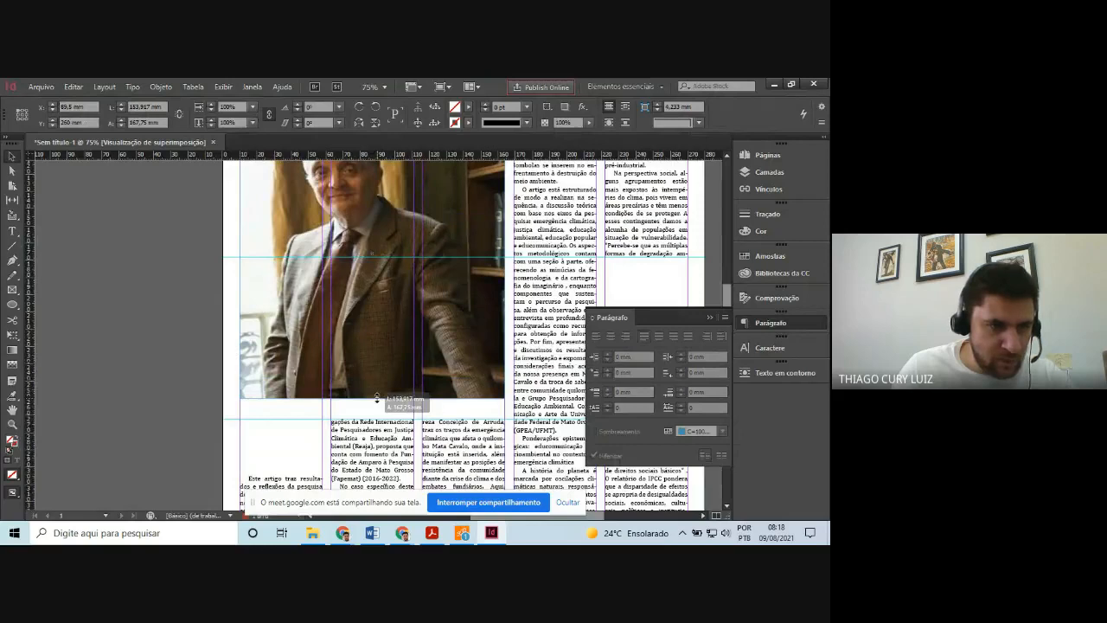
pyautogui.moveTo(377, 399); pyautogui.dragTo(372, 372)
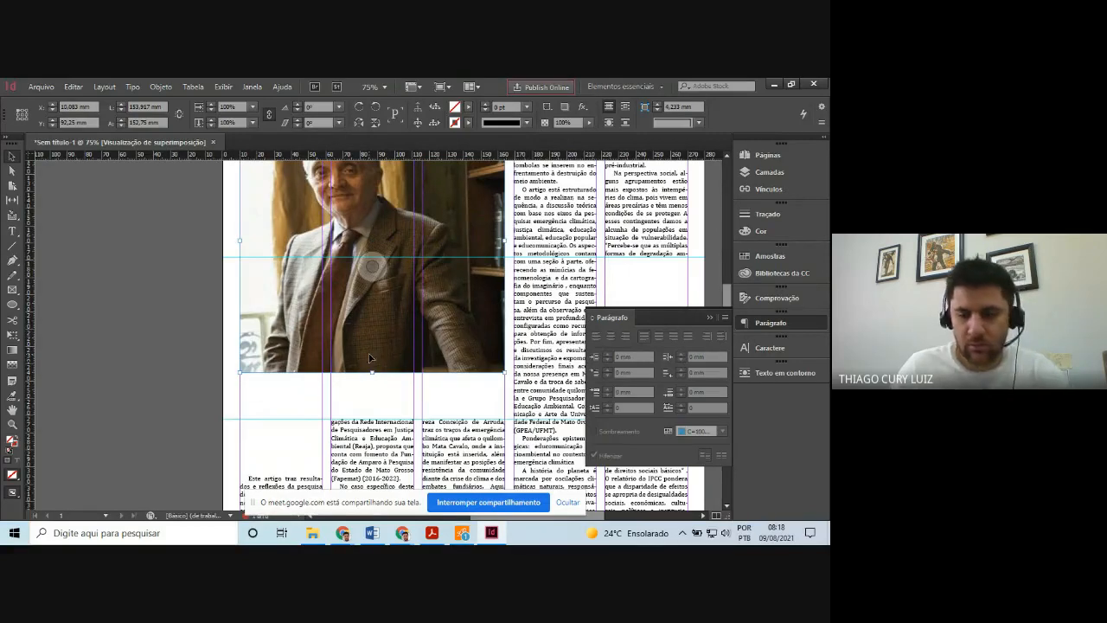
# Nudge the photo down to a Y position of 106 mm, leaving a gap below the headline
pyautogui.press('Down')
pyautogui.press('Down')
pyautogui.press('Down')
pyautogui.press('Down')
pyautogui.press('Down')
pyautogui.press('Down')
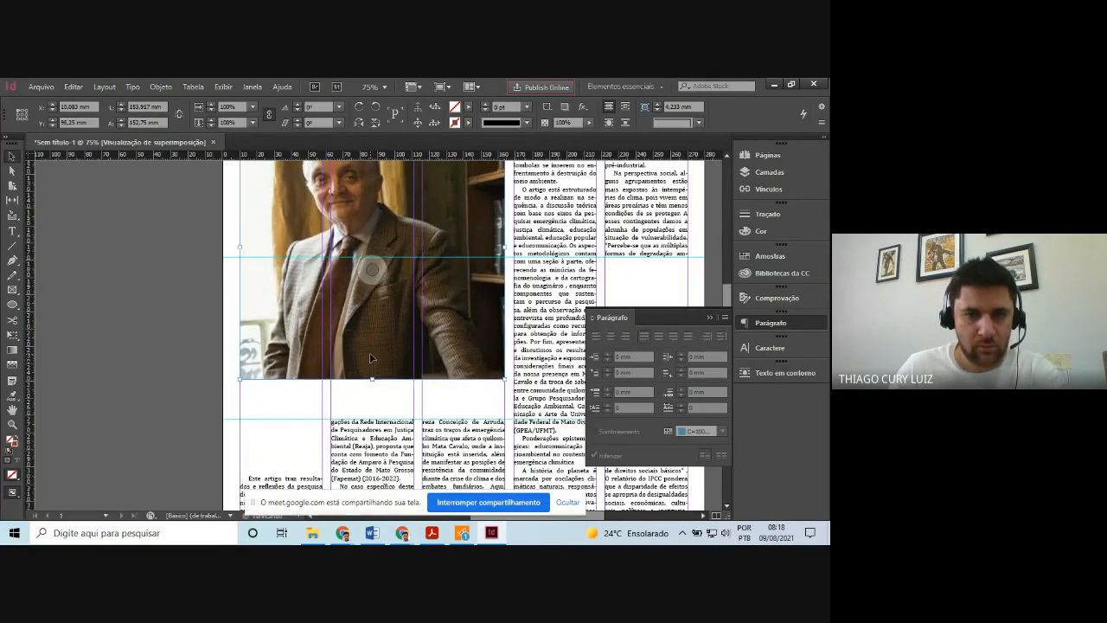
pyautogui.press('Down')
pyautogui.press('Down')
pyautogui.press('Down')
pyautogui.press('Down')
pyautogui.press('Down')
pyautogui.press('Down')
pyautogui.press('Down')
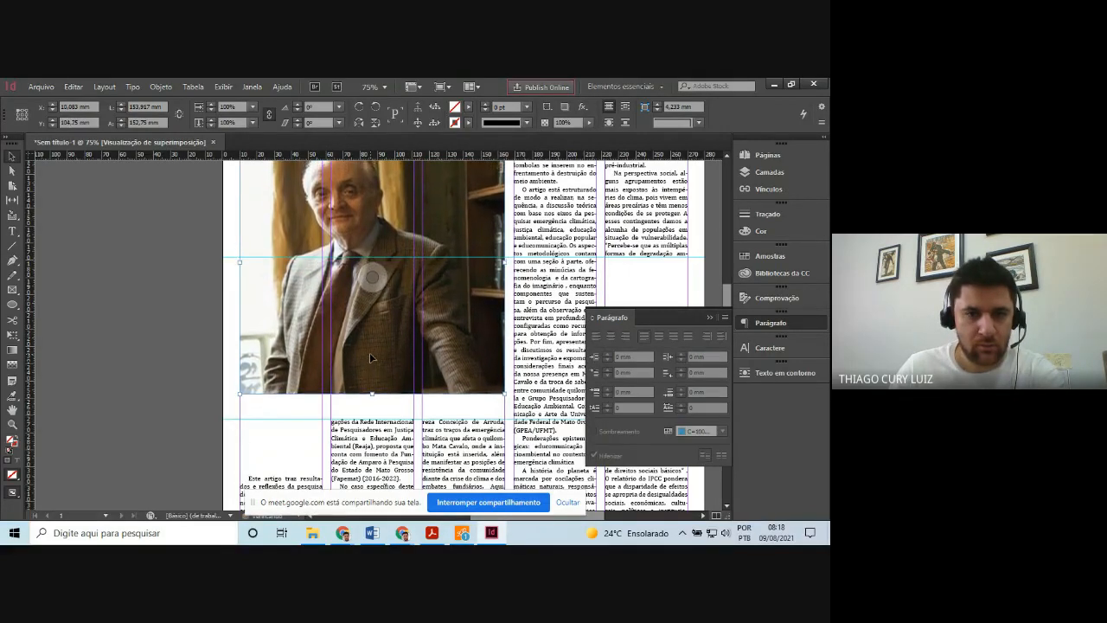
pyautogui.press('Down')
pyautogui.press('Down')
# Delete the horizontal guide just below the headline and shift the headline's text frame slightly down
pyautogui.scroll(-1, 371, 358)
pyautogui.scroll(8, 370, 358)
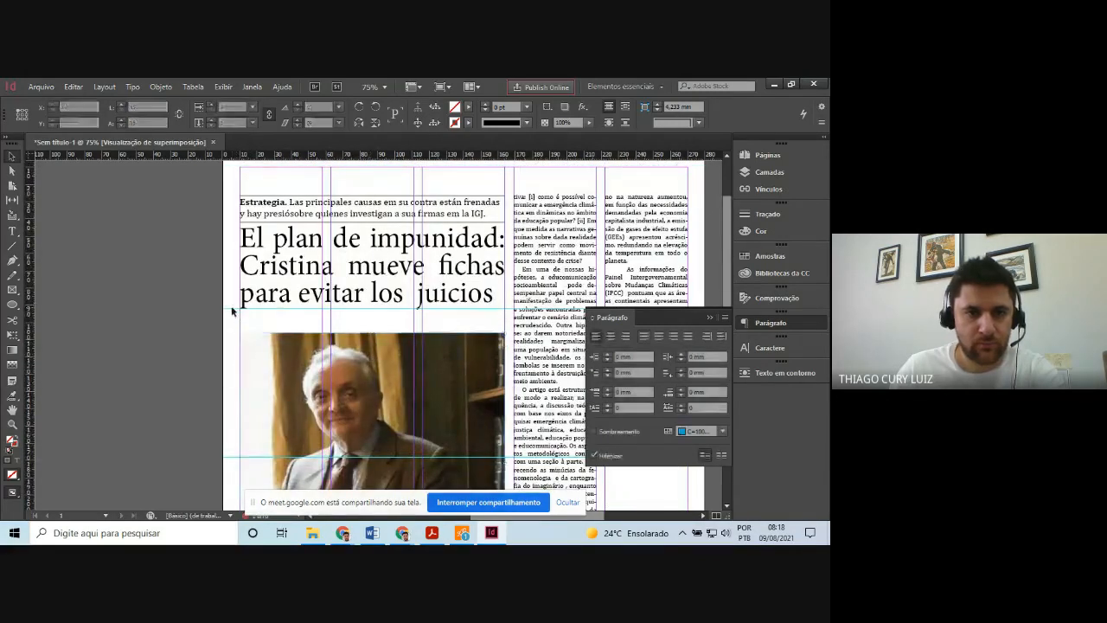
pyautogui.click(232, 309)
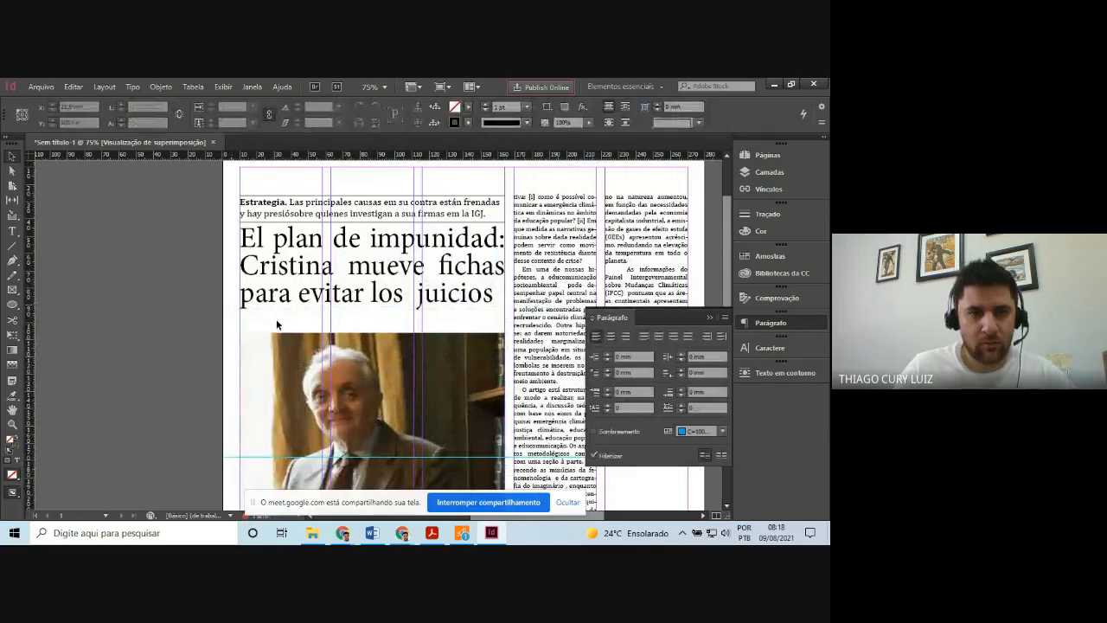
pyautogui.click(290, 298)
pyautogui.moveTo(290, 299); pyautogui.dragTo(290, 302)
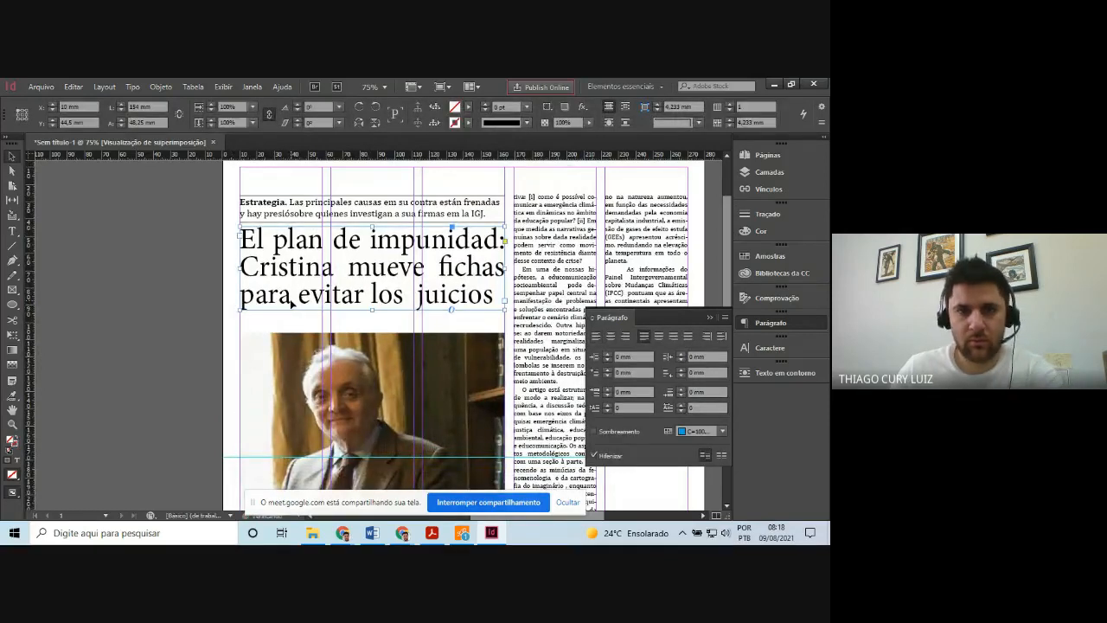
pyautogui.click(180, 274)
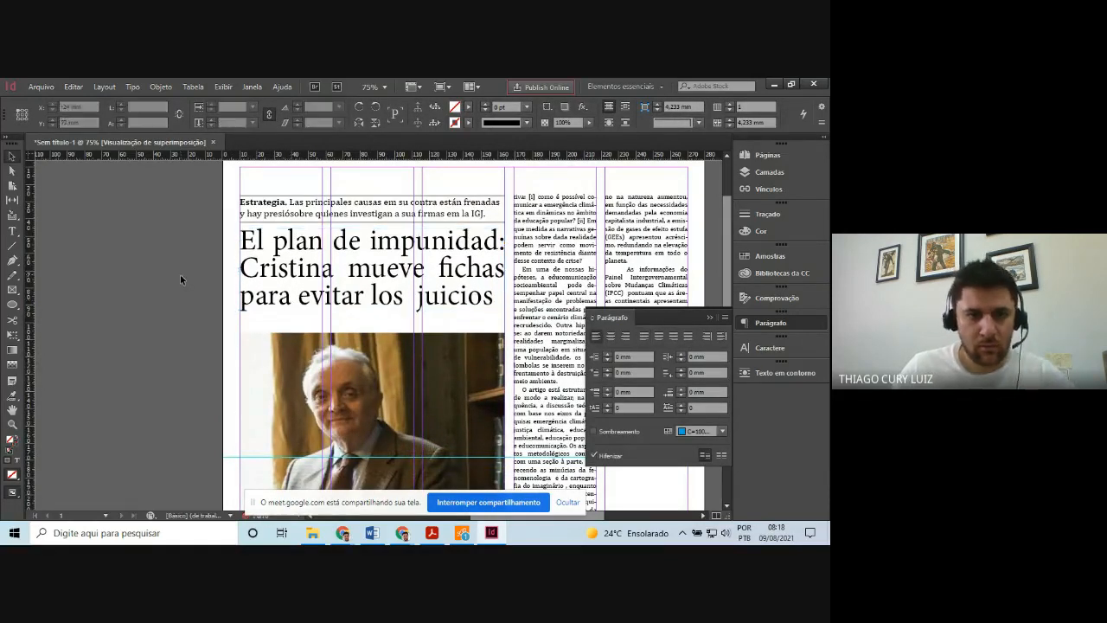
# Compare the photo, the columns below it and the page header with the scanned newspaper page in Adobe Acrobat Reader, then return to InDesign
pyautogui.click(325, 344)
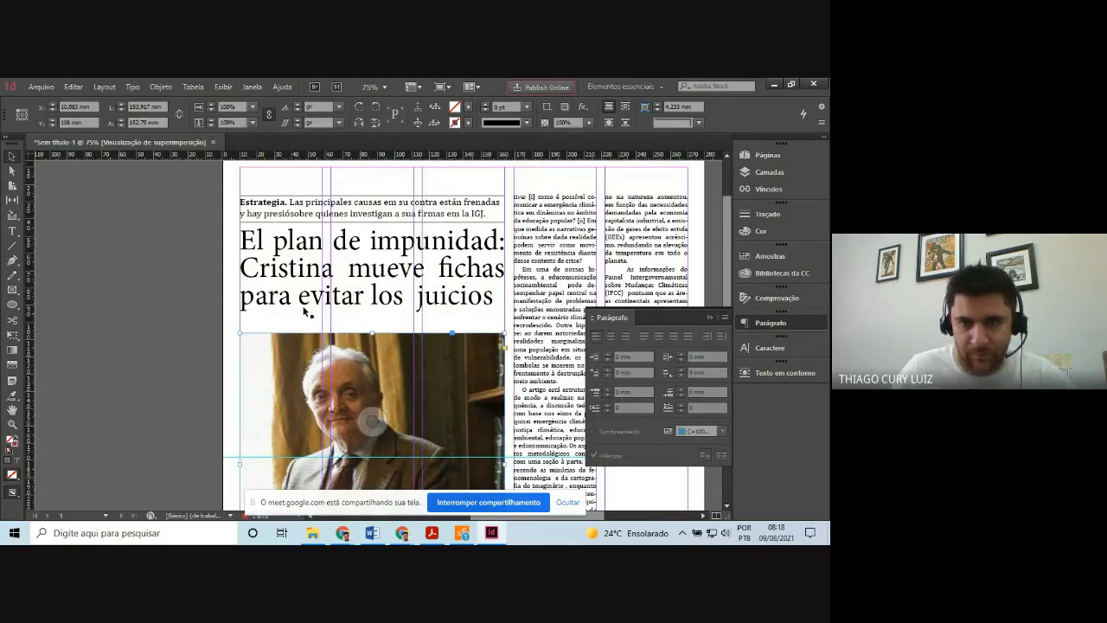
pyautogui.scroll(2, 305, 313)
pyautogui.scroll(-1, 390, 366)
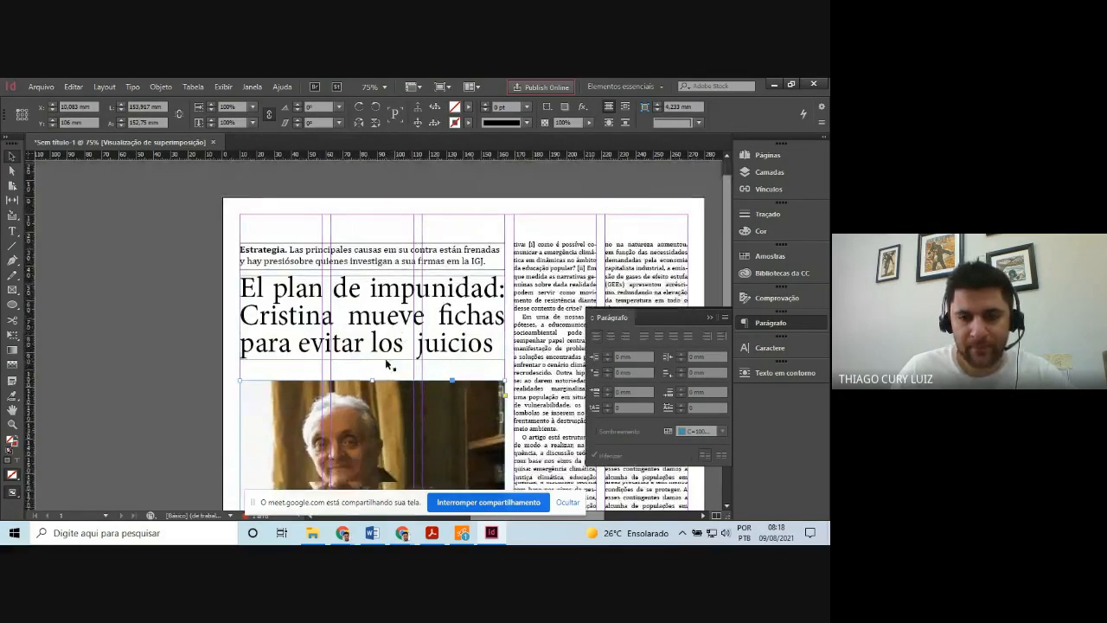
pyautogui.scroll(-7, 389, 366)
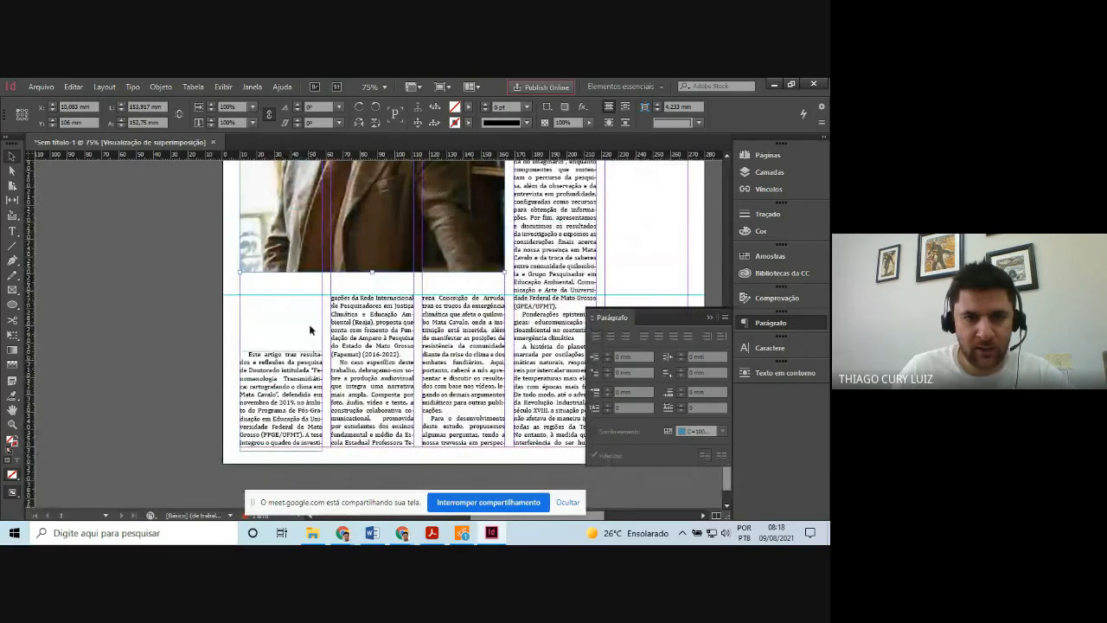
pyautogui.click(432, 533)
pyautogui.scroll(-5, 415, 372)
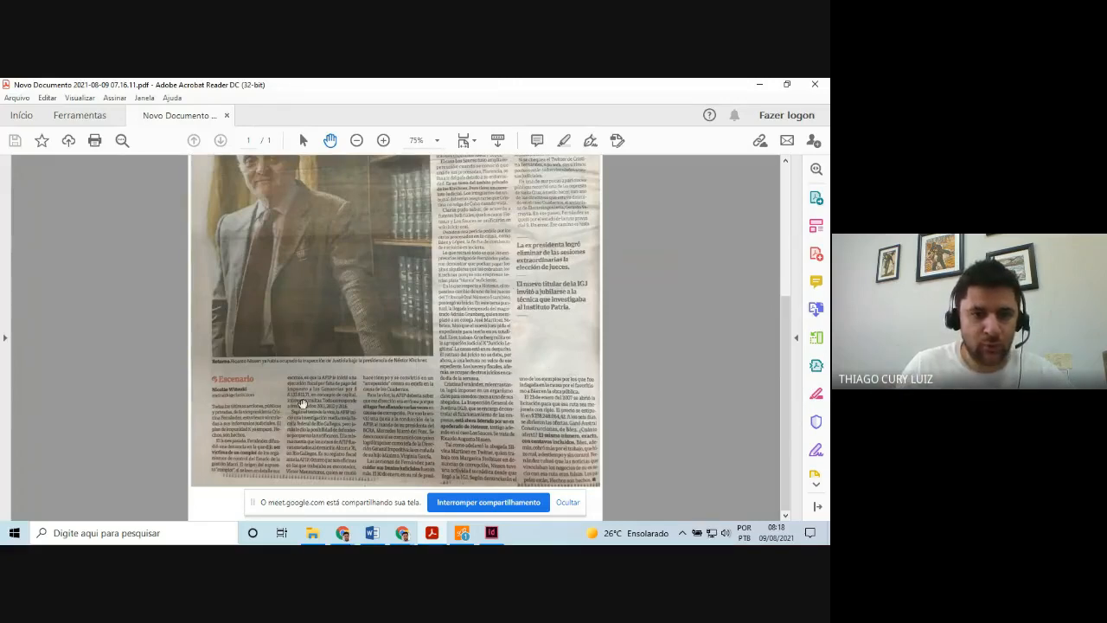
pyautogui.click(492, 534)
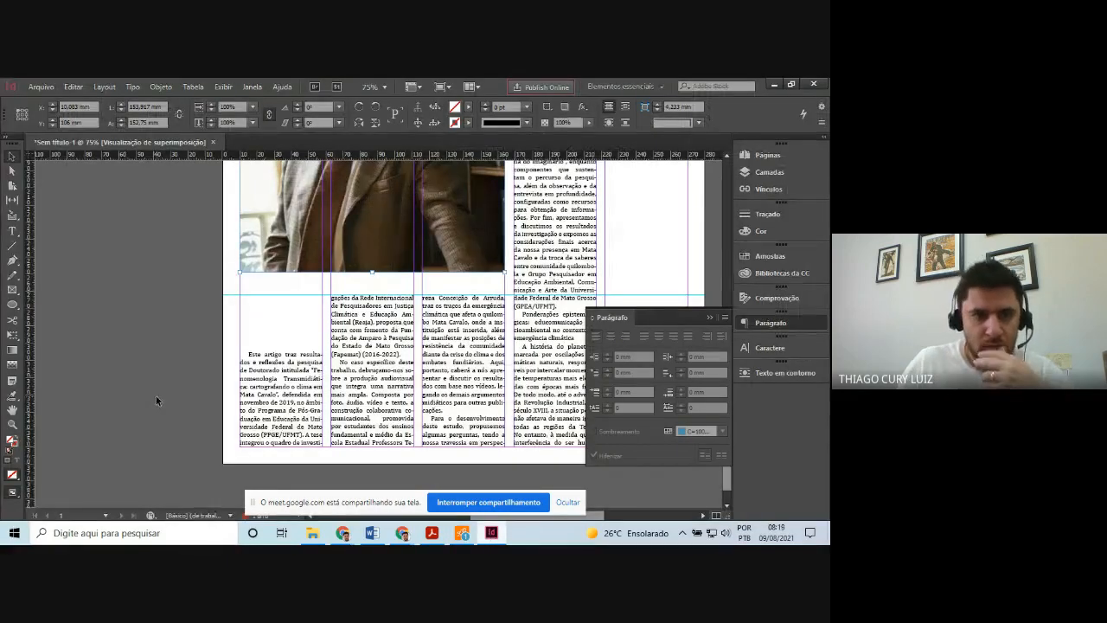
pyautogui.scroll(6, 247, 382)
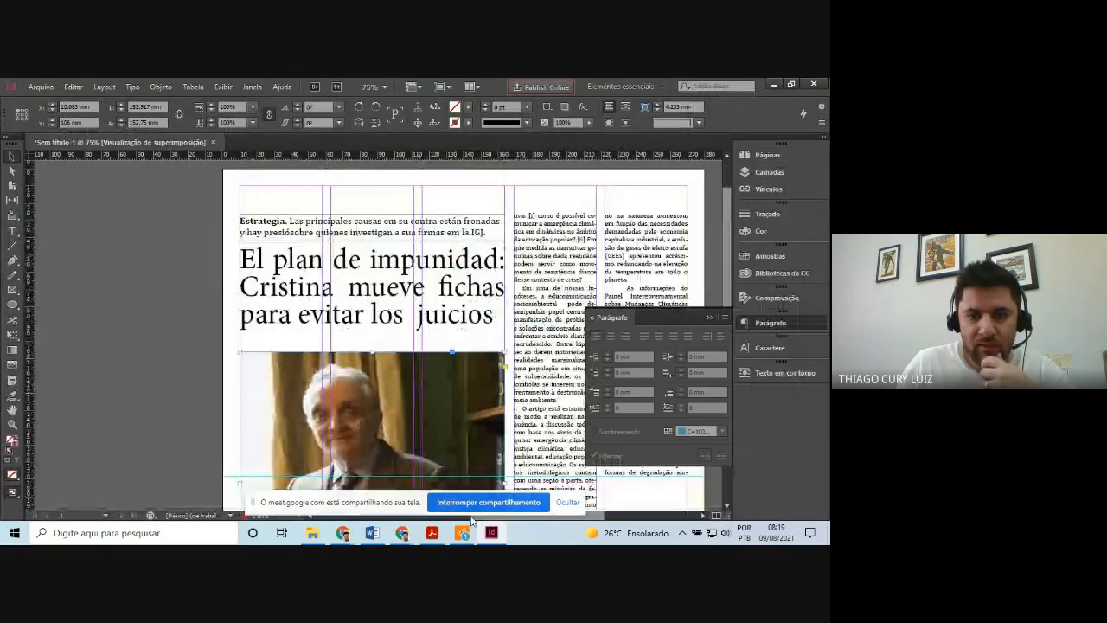
pyautogui.click(498, 538)
pyautogui.scroll(5, 321, 366)
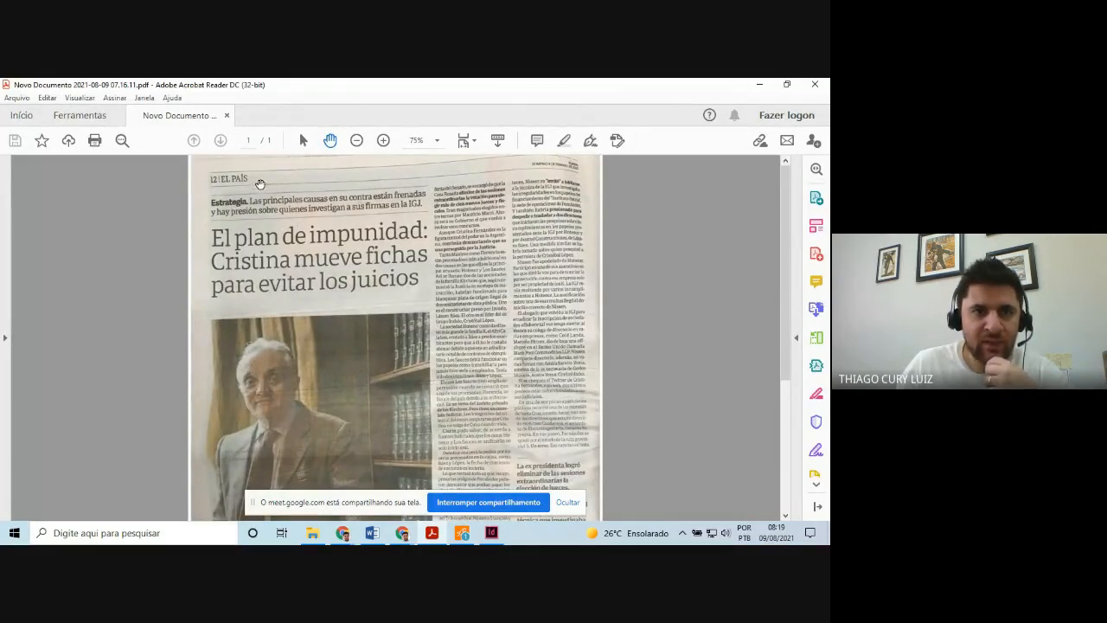
pyautogui.click(492, 533)
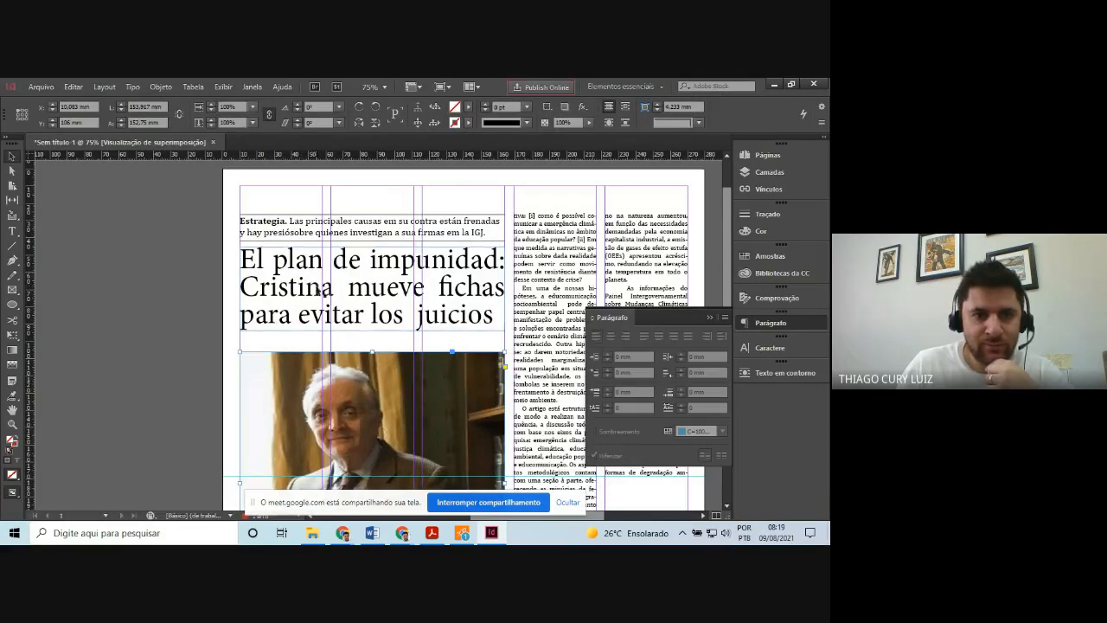
# Place a horizontal guide about 20 mm down the page, just above the "Estrategia" line
pyautogui.scroll(-5, 315, 290)
pyautogui.scroll(-2, 315, 289)
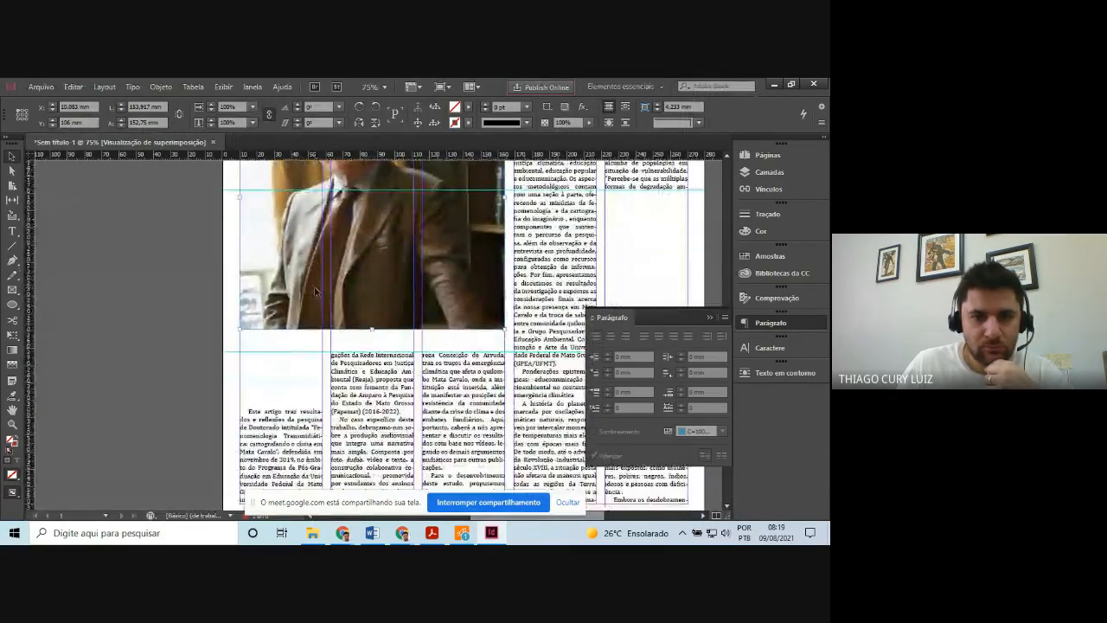
pyautogui.scroll(3, 315, 290)
pyautogui.scroll(5, 314, 286)
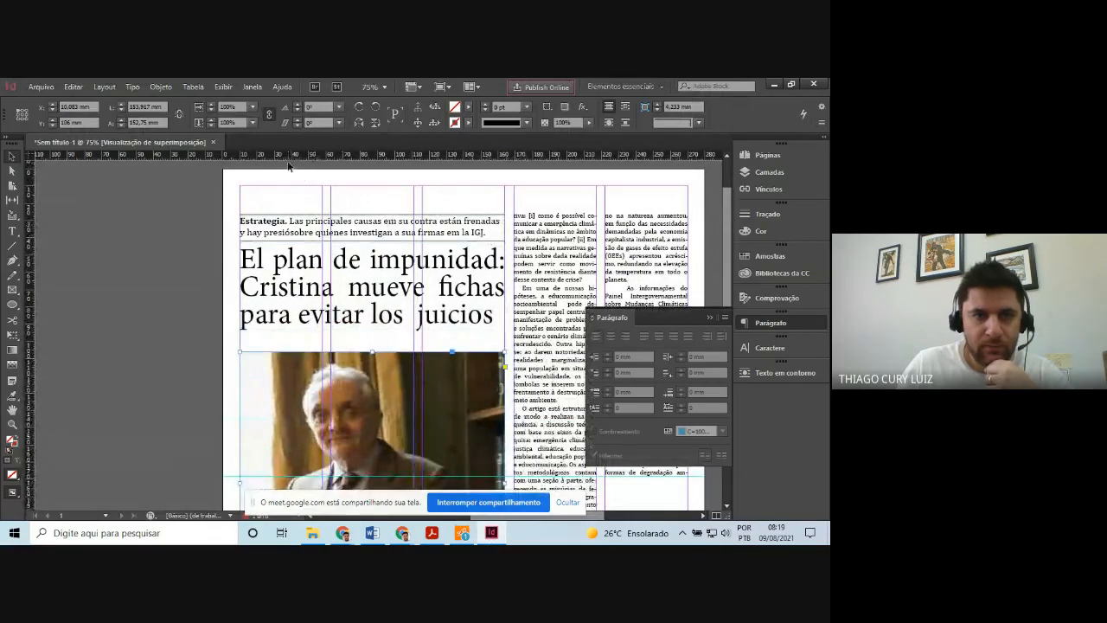
pyautogui.moveTo(288, 159); pyautogui.dragTo(292, 204)
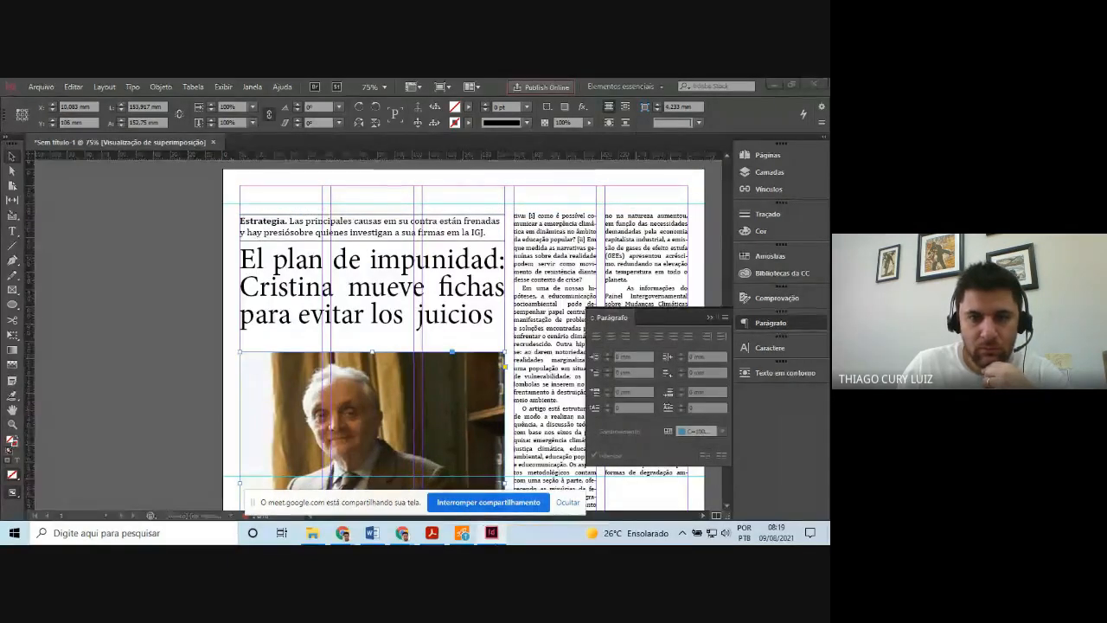
# Check the header rules on the scan in Acrobat Reader, then draw a 260 mm horizontal line along the InDesign page's top margin
pyautogui.hotkey('alt', 'Tab')
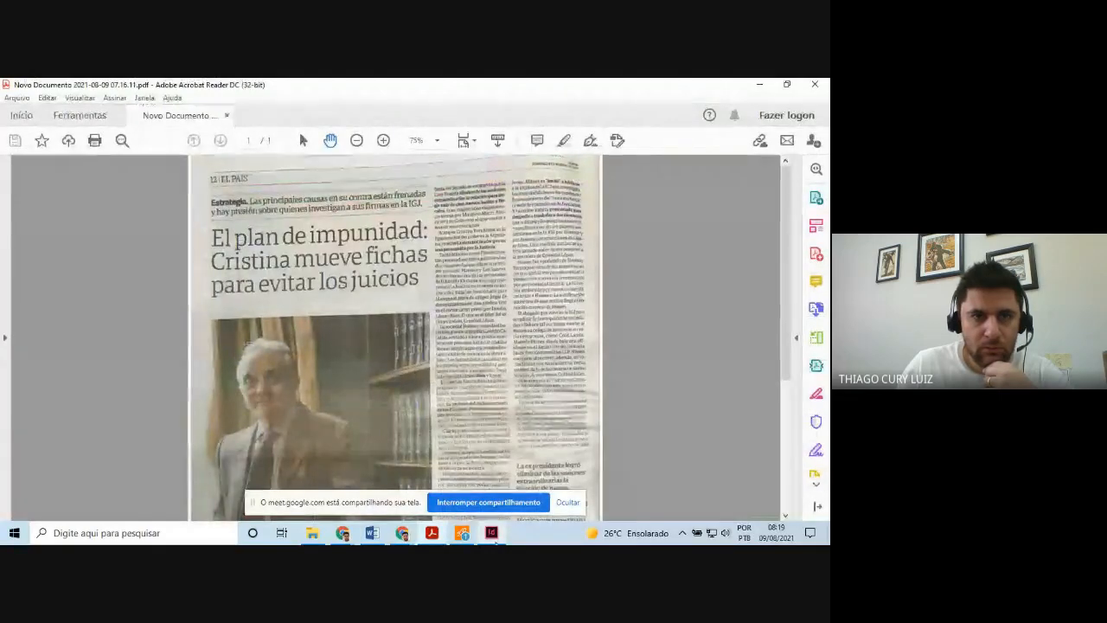
pyautogui.click(491, 533)
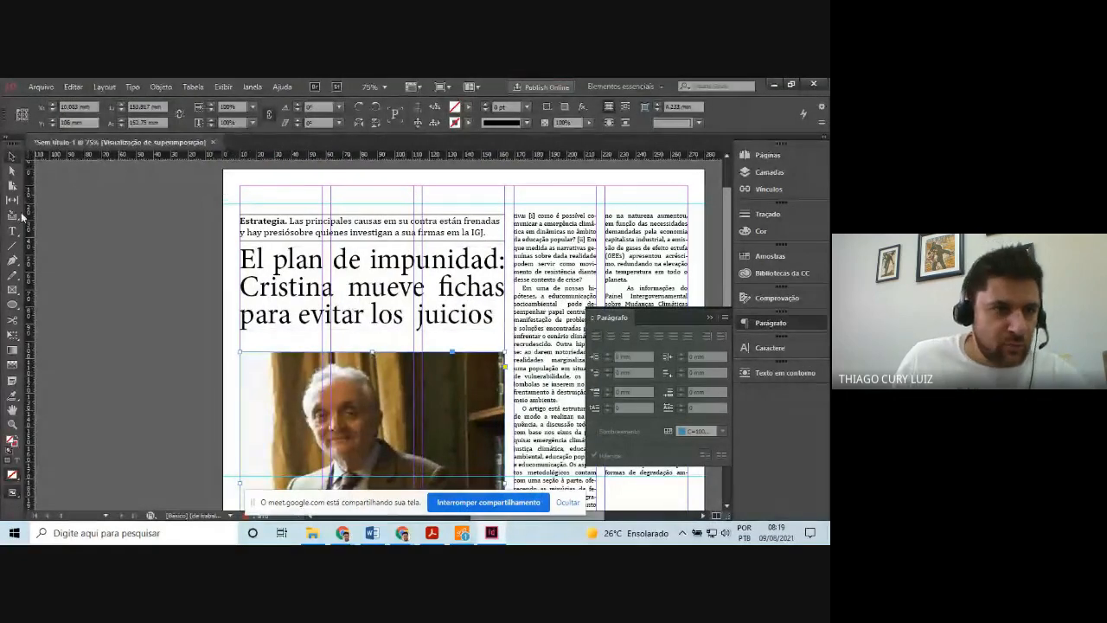
pyautogui.click(491, 533)
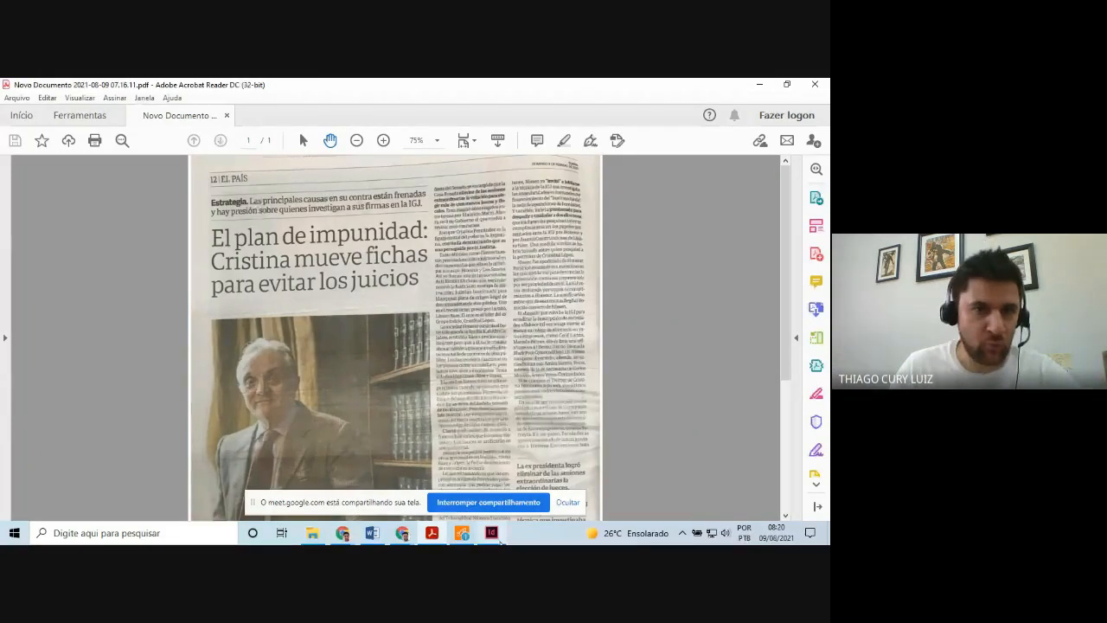
pyautogui.click(501, 539)
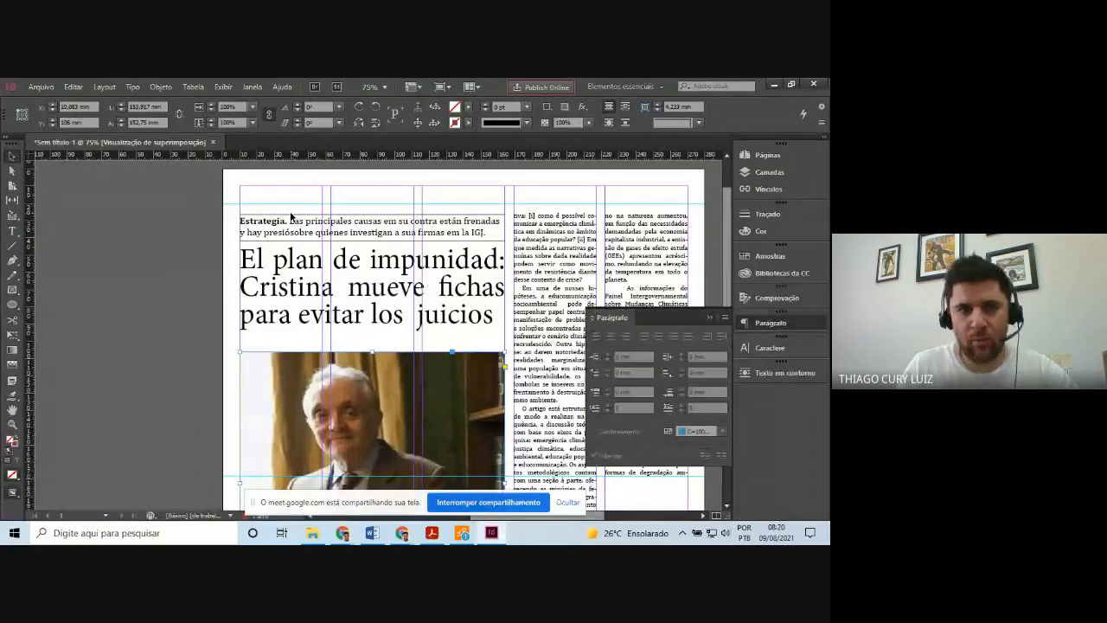
pyautogui.click(12, 246)
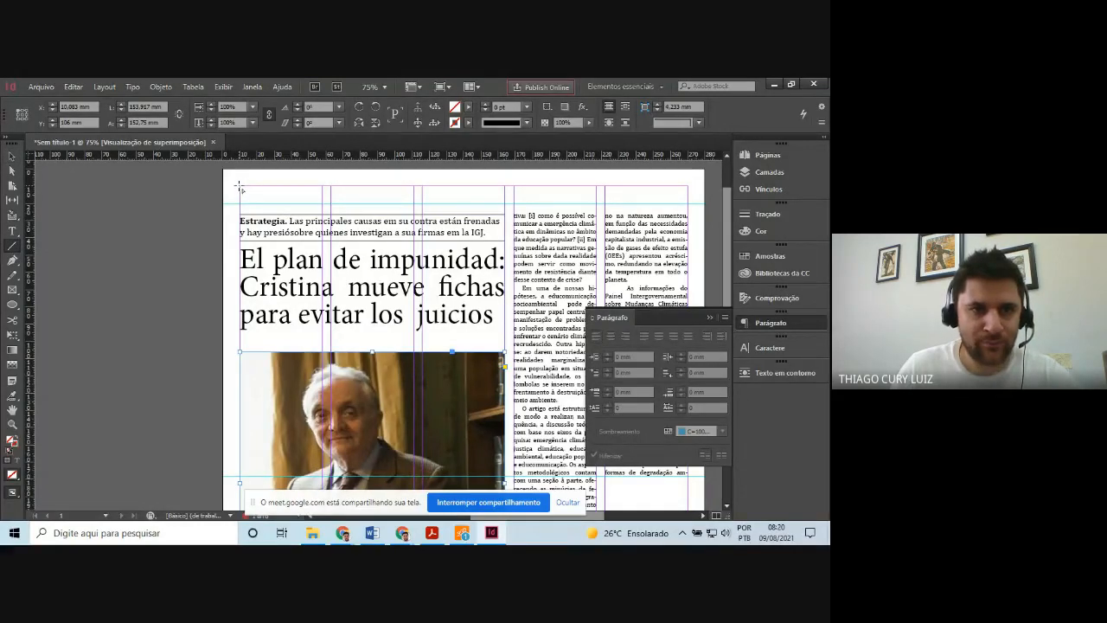
pyautogui.moveTo(241, 185); pyautogui.dragTo(689, 187)
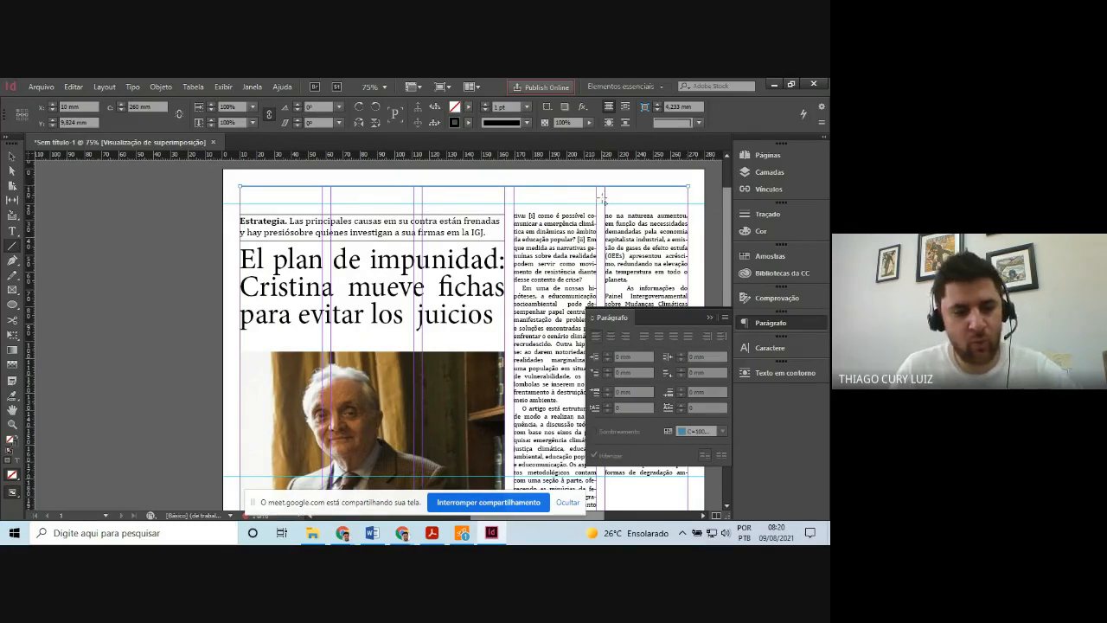
# Paste a copy of the header line onto the horizontal guide, at X 10 mm and Y about 20 mm, and delete that guide
pyautogui.hotkey('ctrl', 'z')
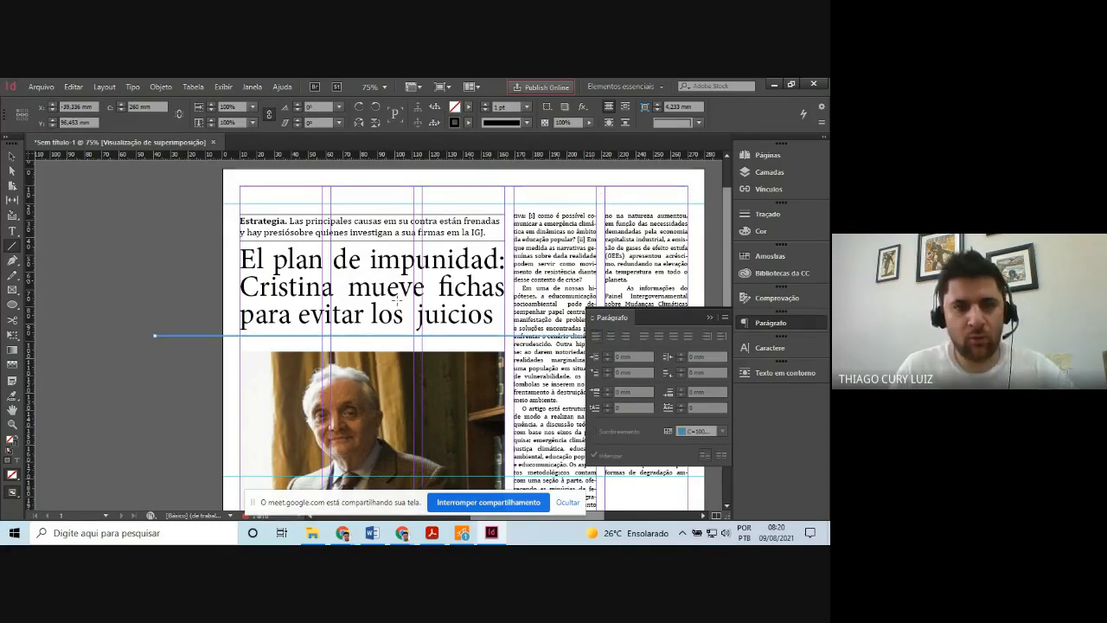
pyautogui.click(10, 157)
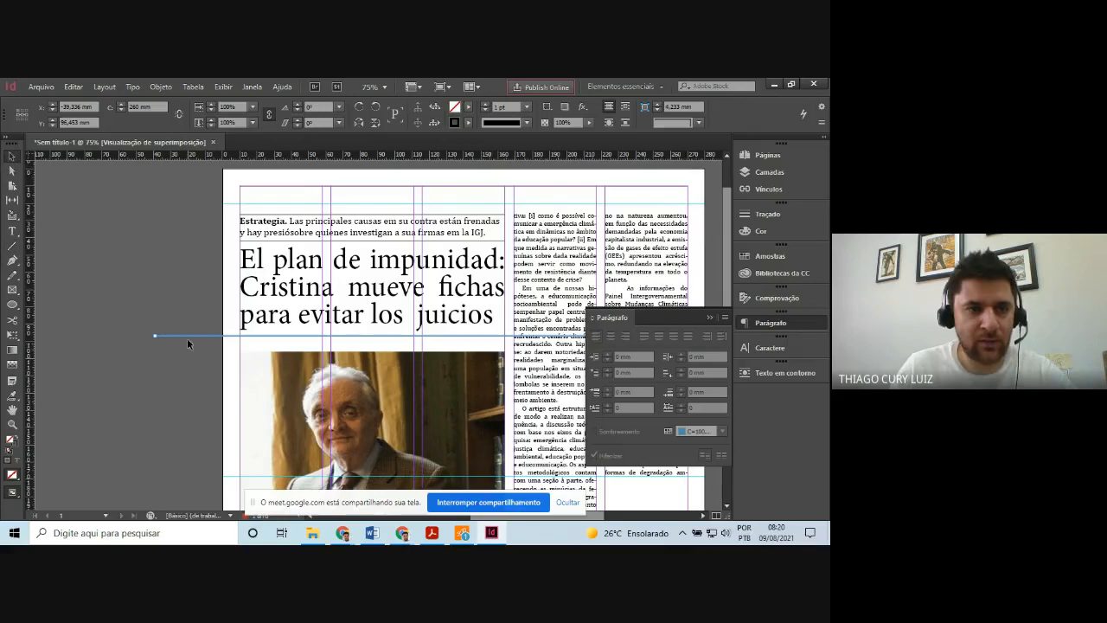
pyautogui.moveTo(187, 334); pyautogui.dragTo(273, 207)
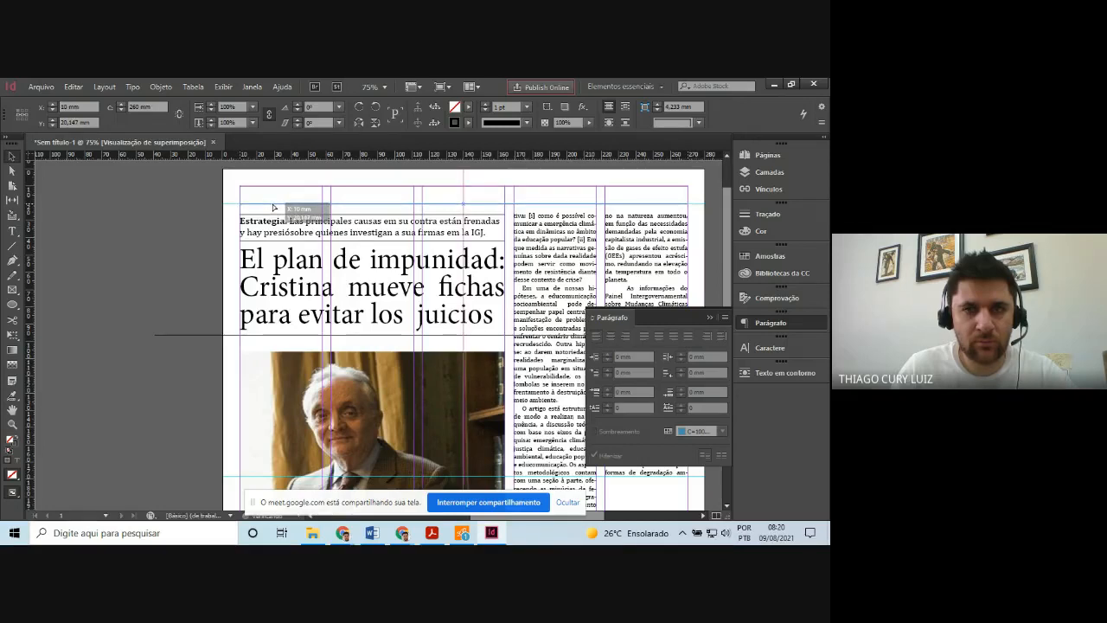
pyautogui.click(145, 206)
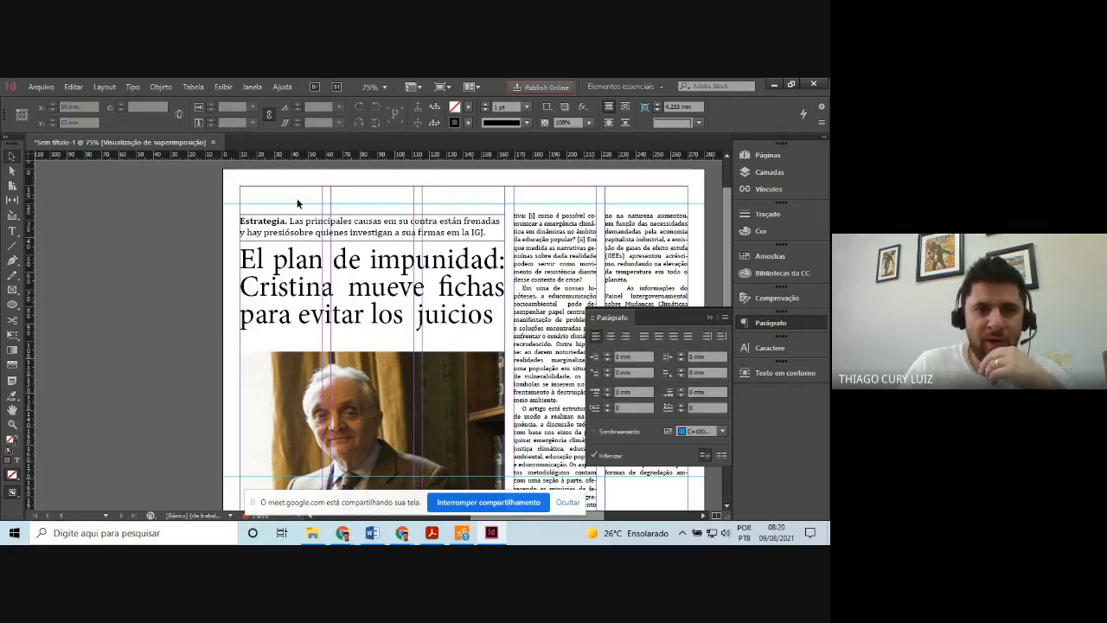
pyautogui.click(229, 204)
pyautogui.click(227, 203)
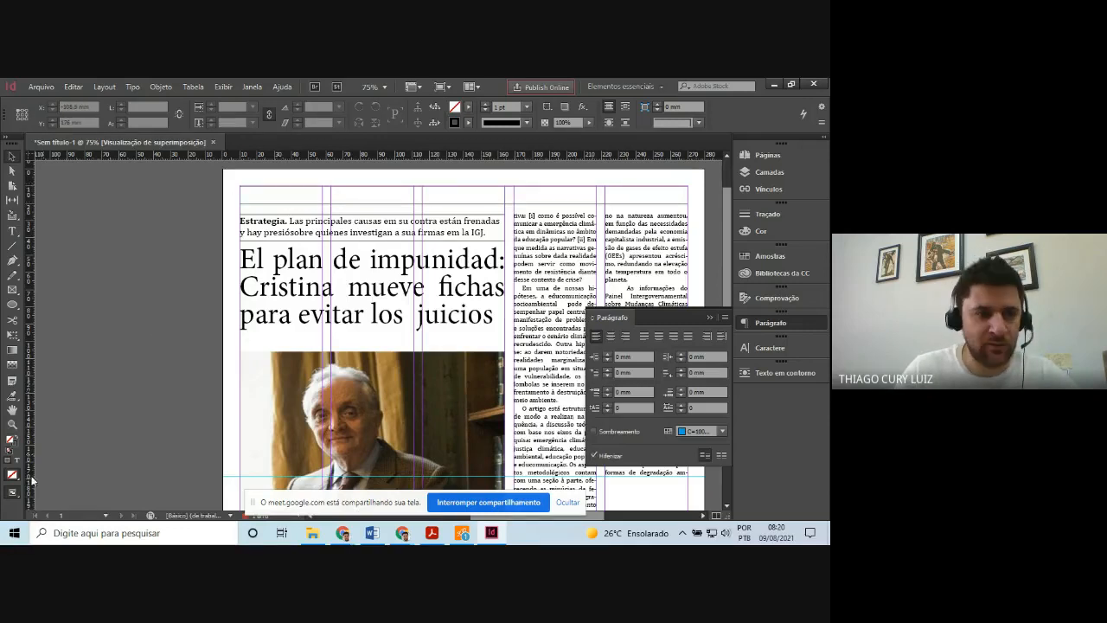
# Preview the page without guides or frame edges, then return to the Normal screen mode
pyautogui.click(13, 492)
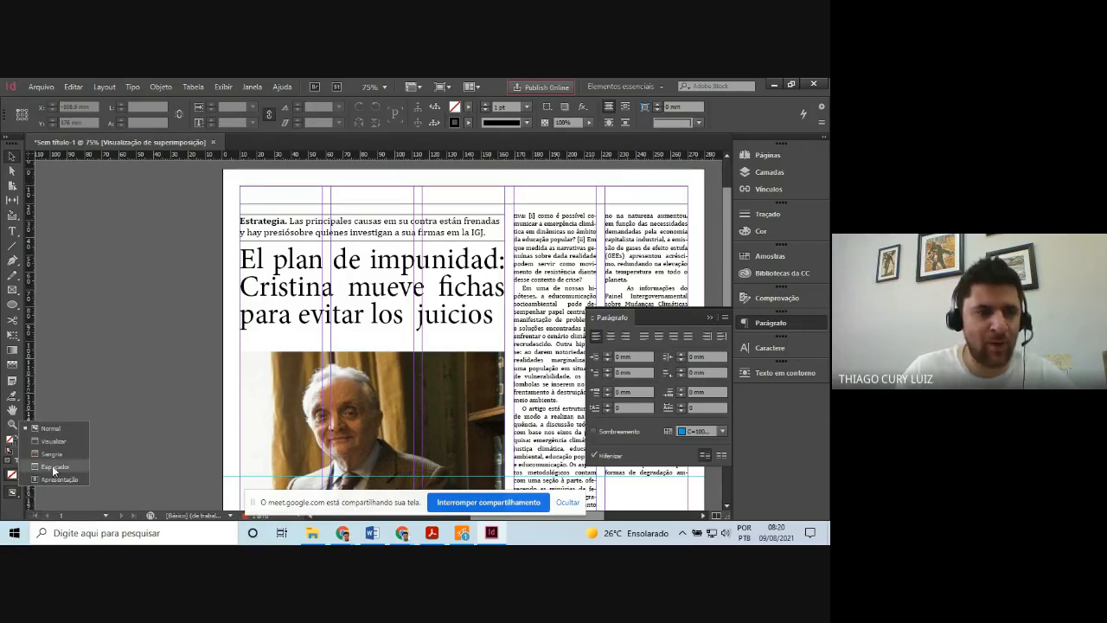
pyautogui.click(54, 441)
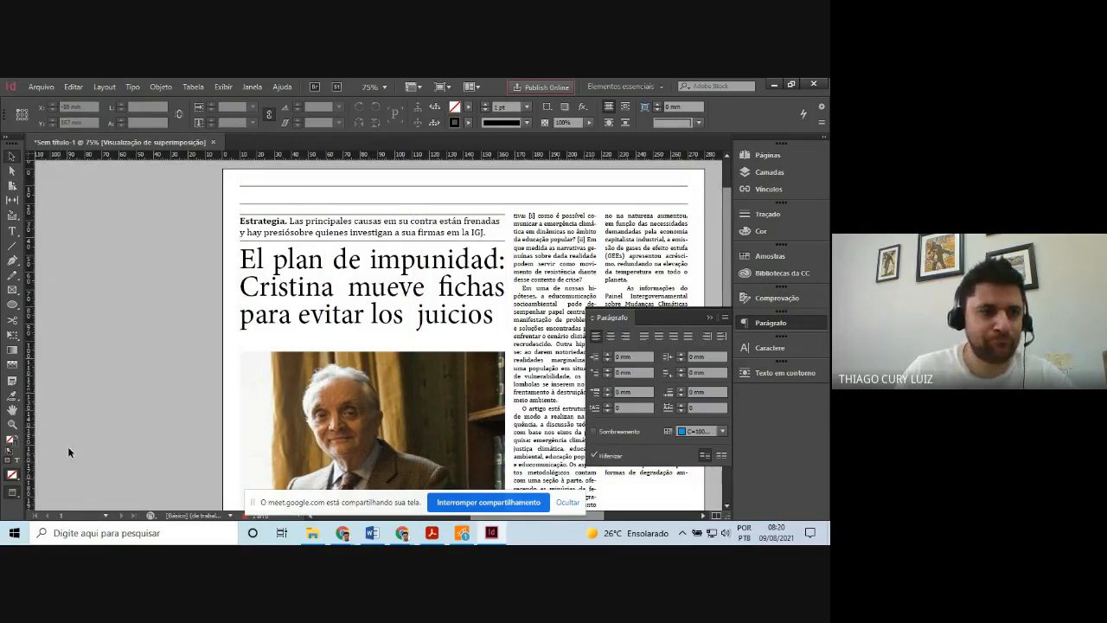
pyautogui.click(18, 492)
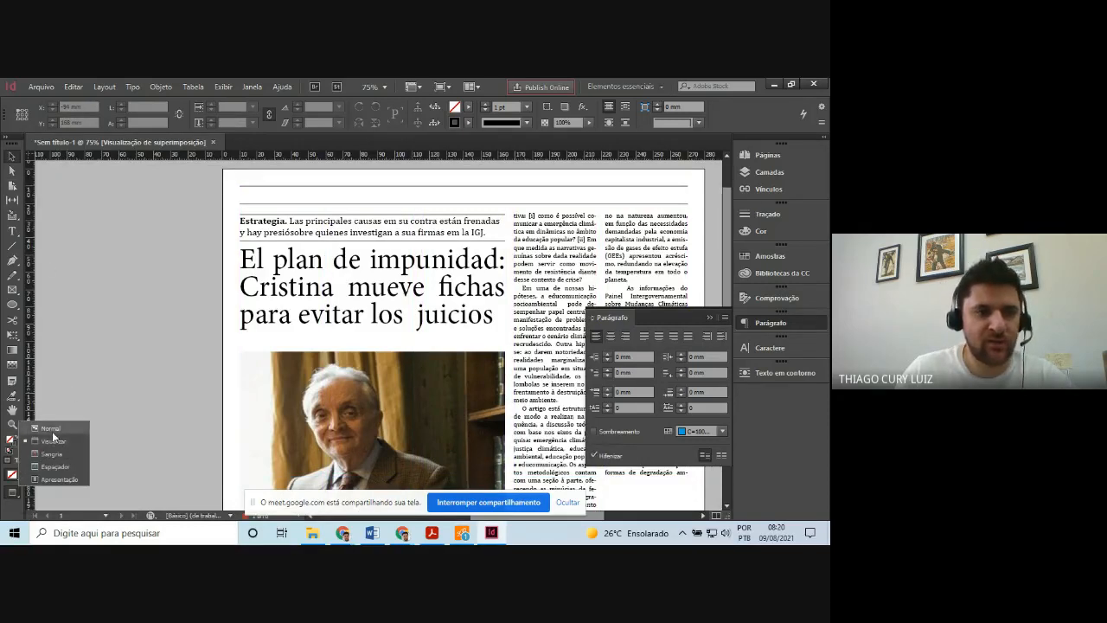
pyautogui.click(52, 432)
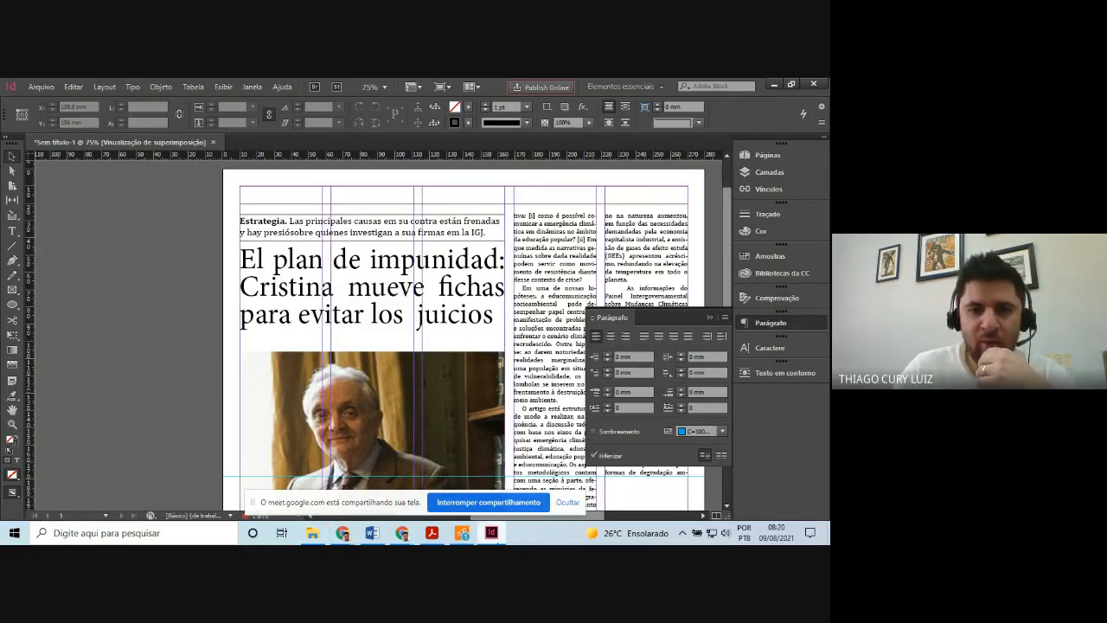
# Check the header text on the scan in Acrobat Reader, then add the page number 12 between the two header lines in InDesign
pyautogui.click(432, 533)
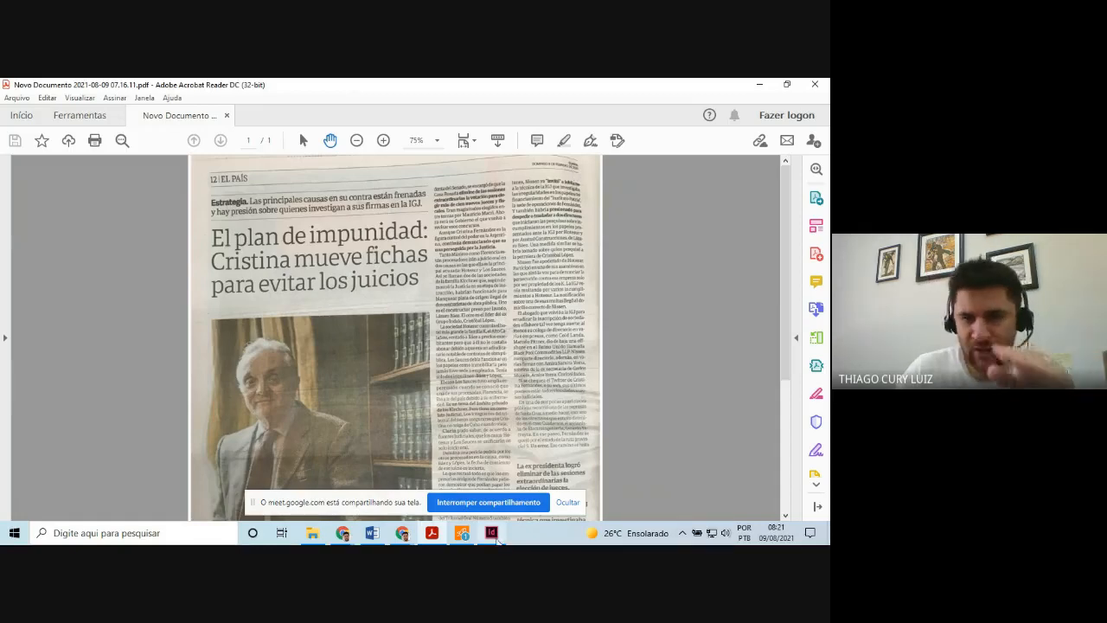
pyautogui.moveTo(498, 541)
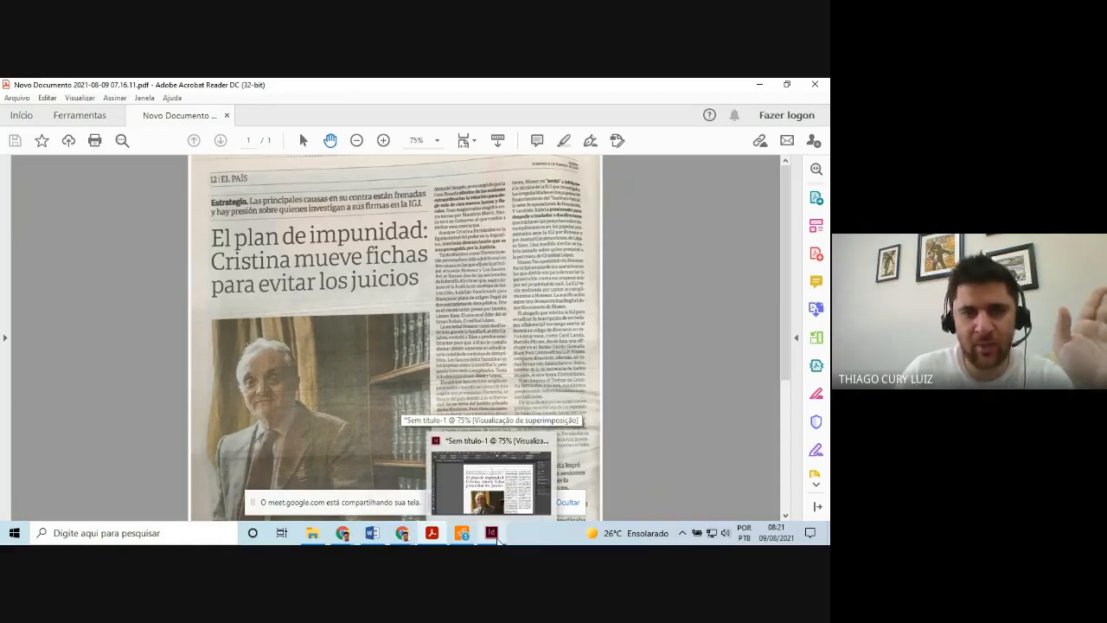
pyautogui.click(498, 541)
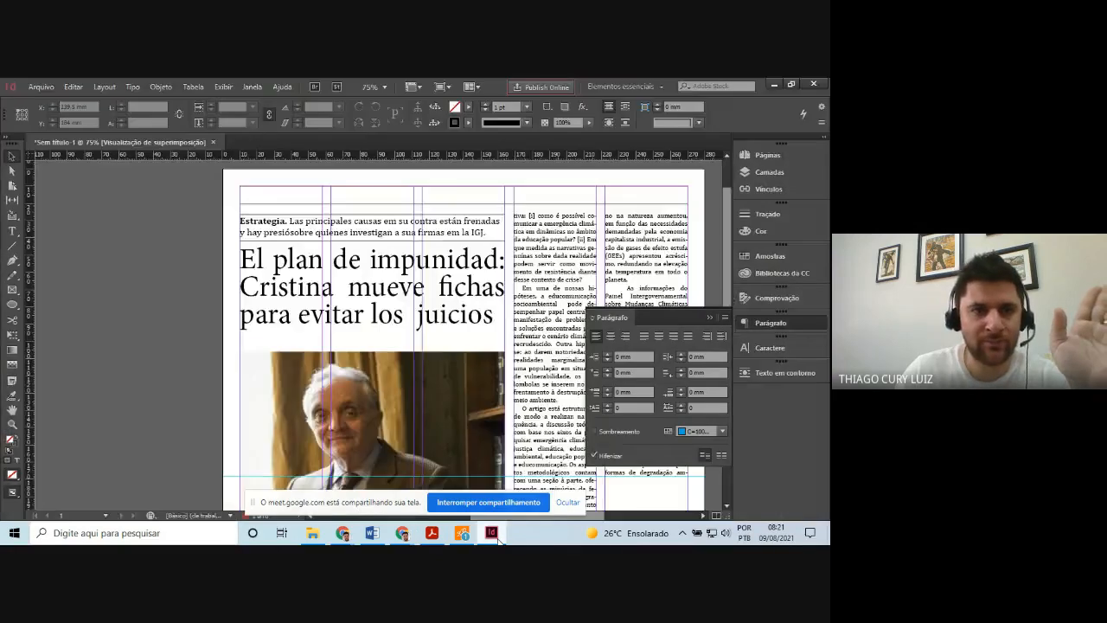
pyautogui.click(496, 540)
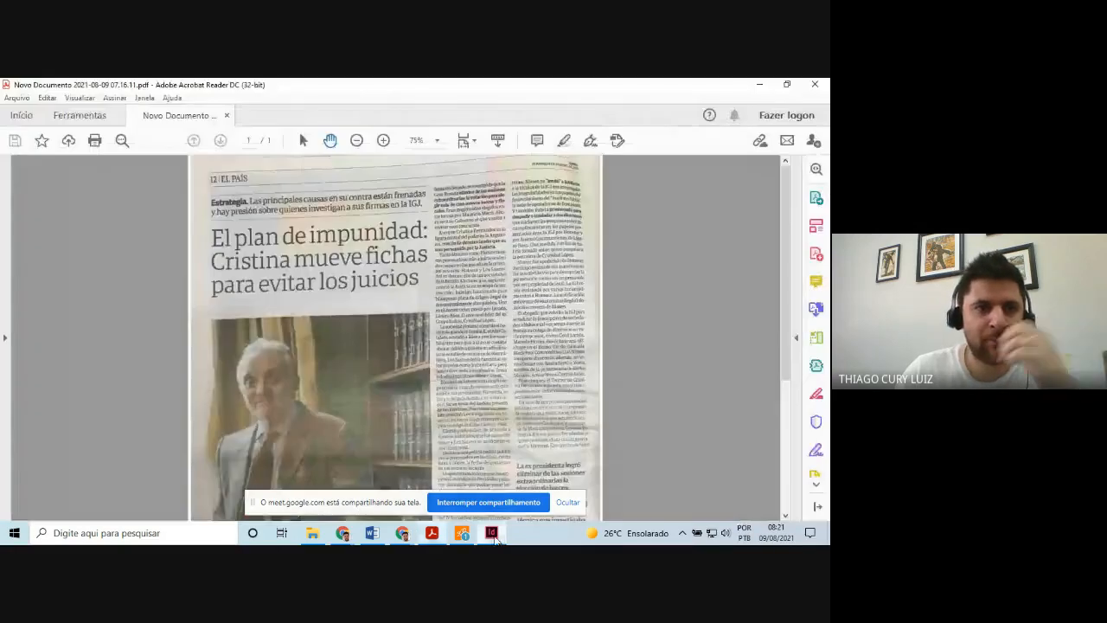
pyautogui.click(491, 531)
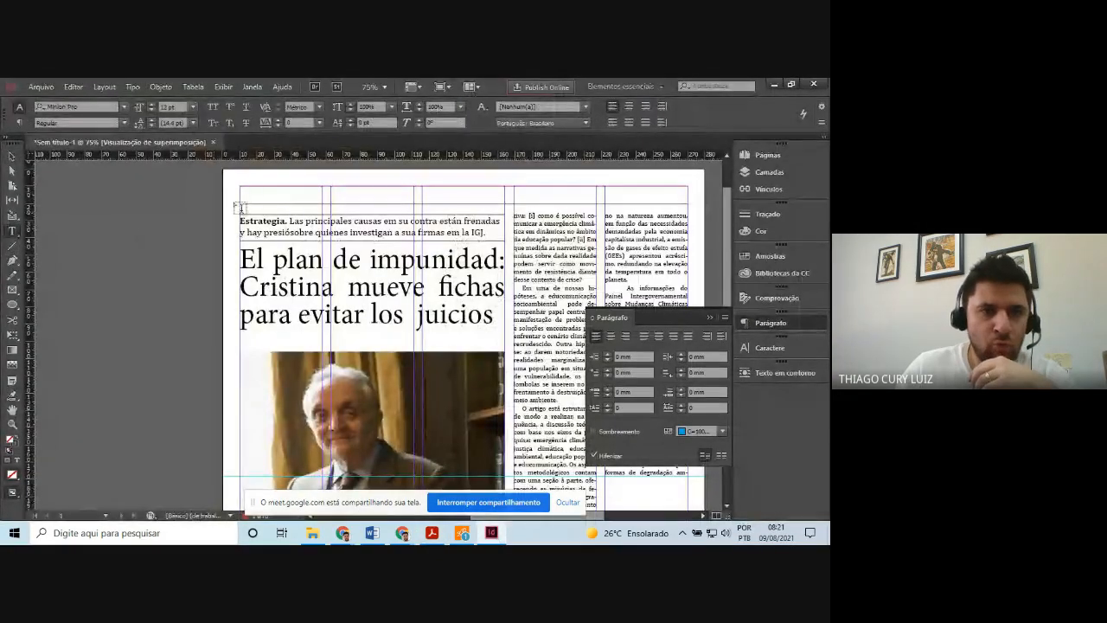
pyautogui.moveTo(246, 189); pyautogui.dragTo(260, 205)
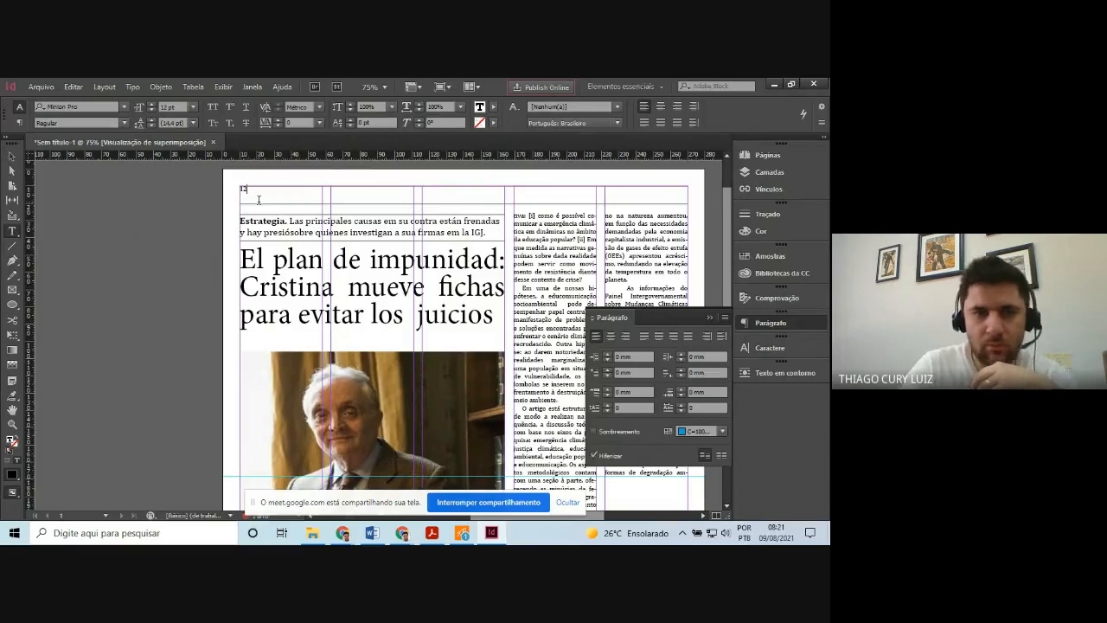
# Increase the font size of the page number 12 to 32 pt
pyautogui.click(152, 104)
pyautogui.click(153, 103)
pyautogui.click(152, 104)
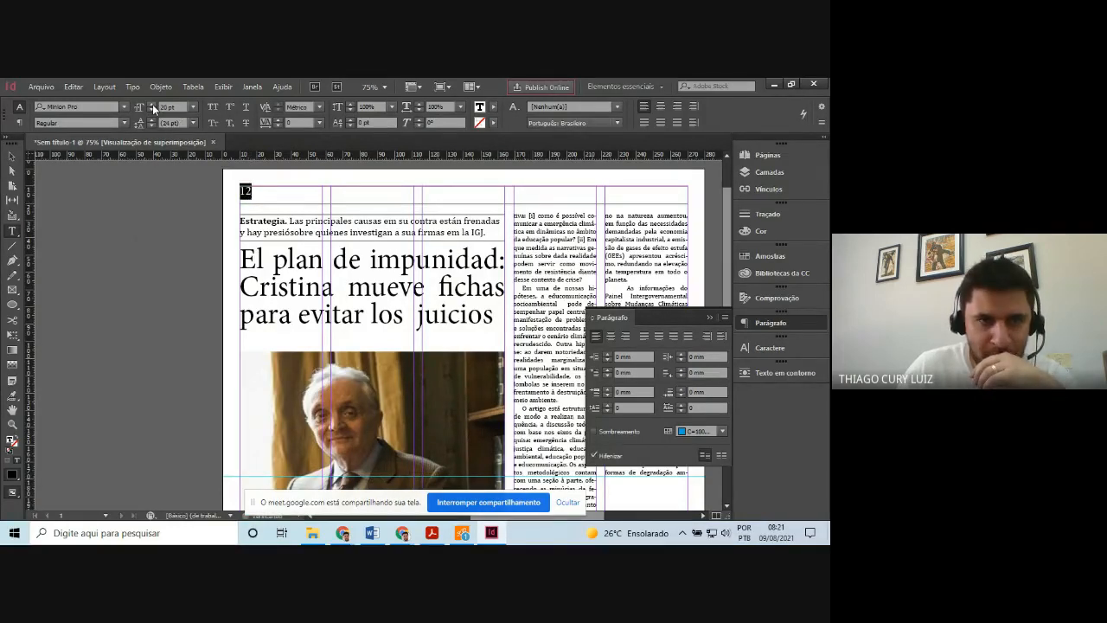
pyautogui.click(152, 104)
pyautogui.click(152, 104)
pyautogui.click(152, 104)
pyautogui.click(152, 104)
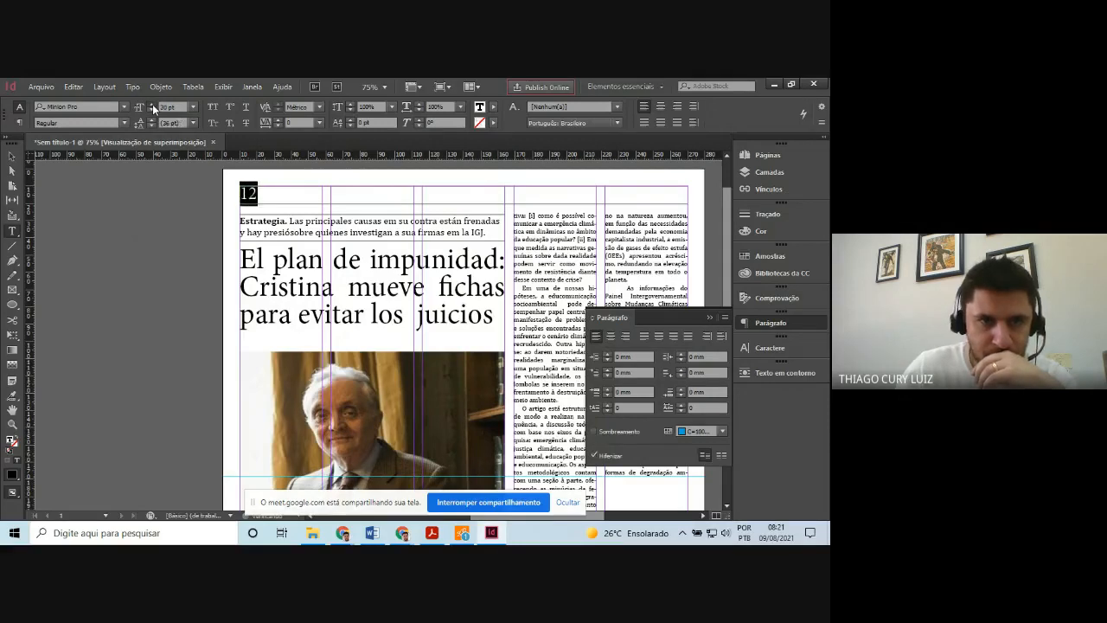
pyautogui.click(153, 104)
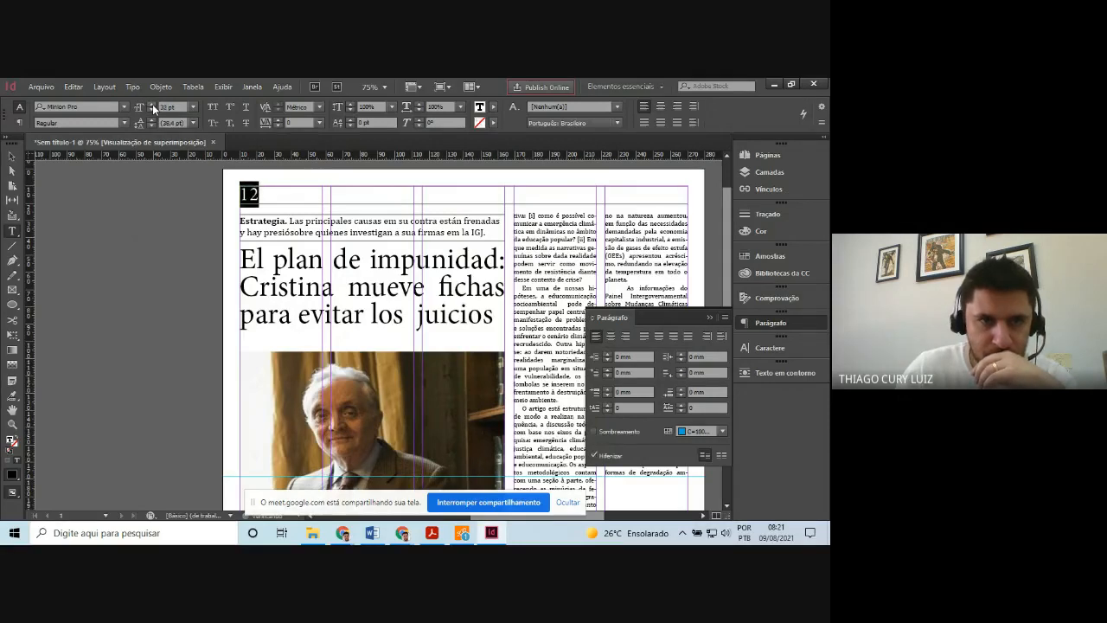
# Check the header lettering on the scan in Acrobat Reader, then set the page number 12 to Cambria Regular in InDesign
pyautogui.click(12, 157)
pyautogui.click(66, 231)
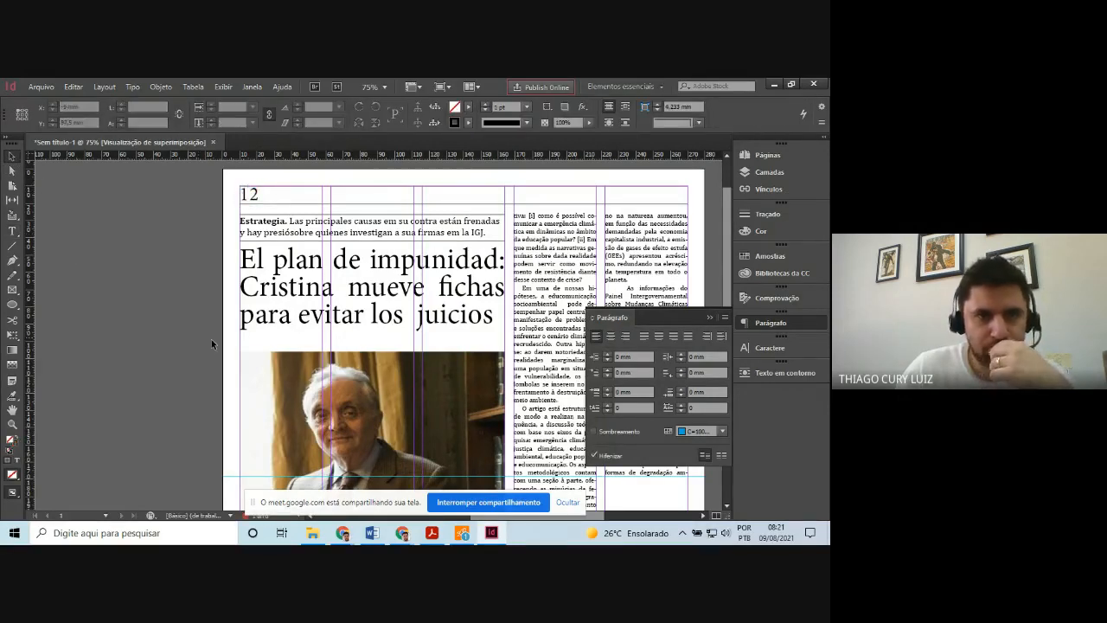
pyautogui.click(432, 533)
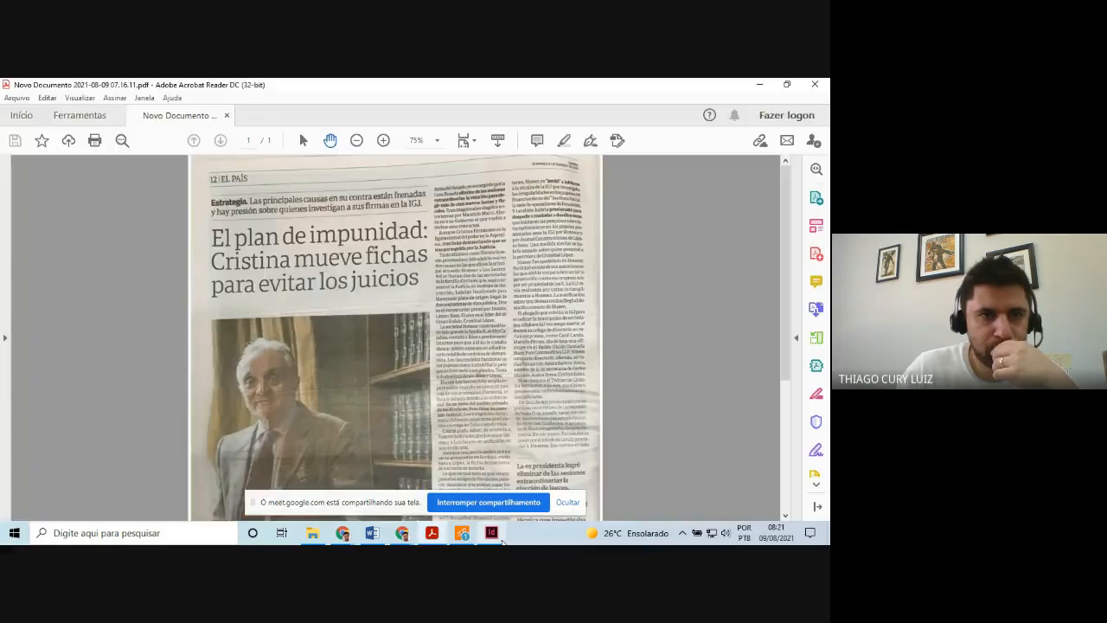
pyautogui.click(493, 533)
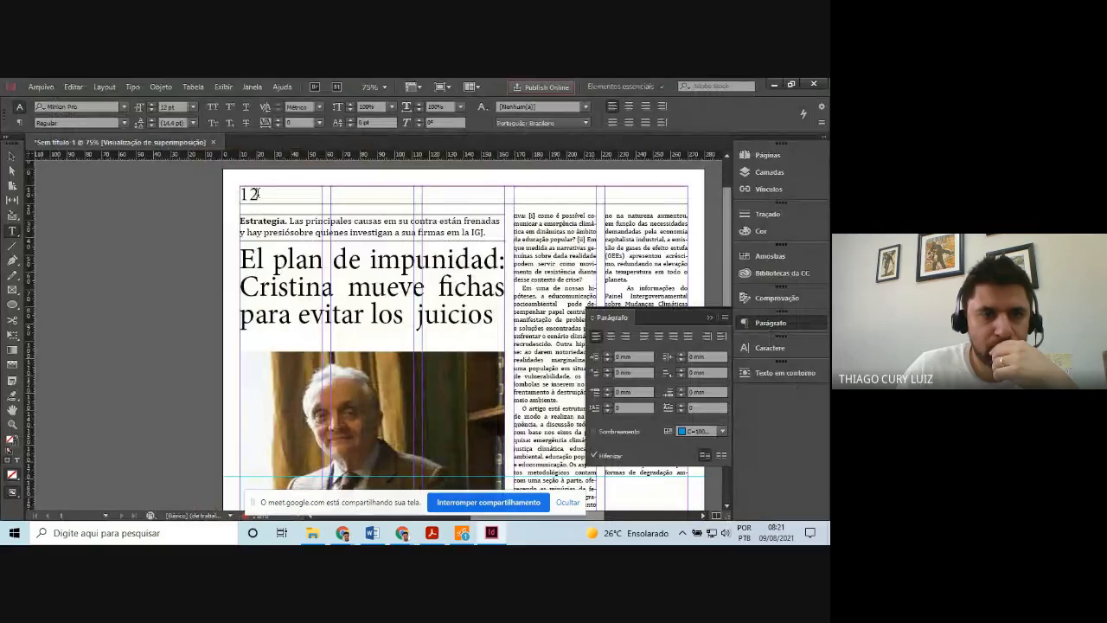
pyautogui.moveTo(258, 194); pyautogui.dragTo(240, 196)
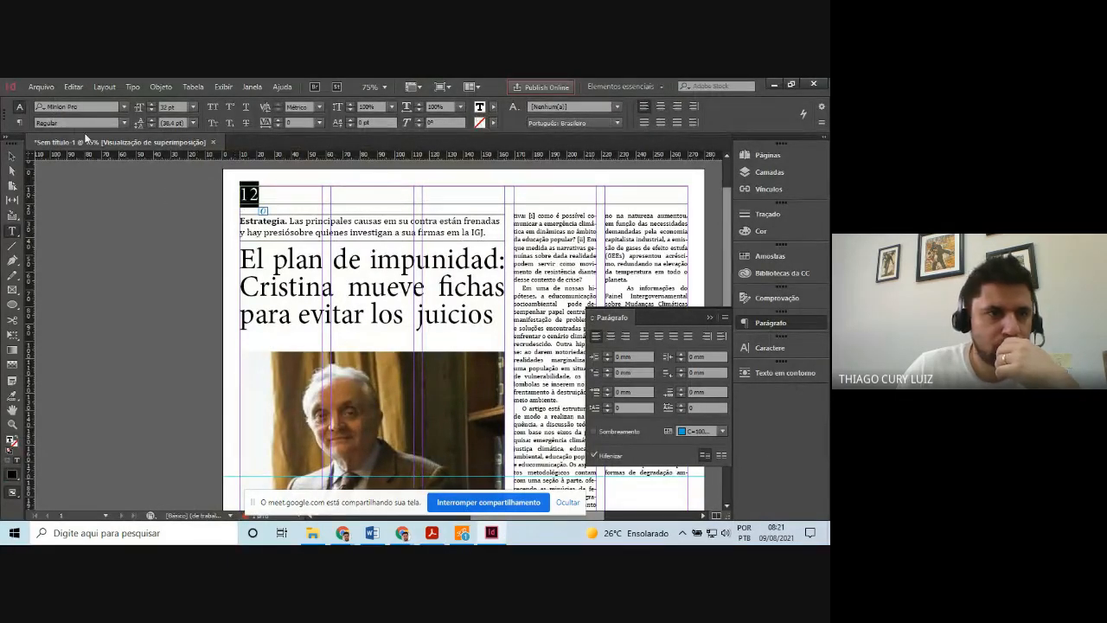
pyautogui.click(125, 106)
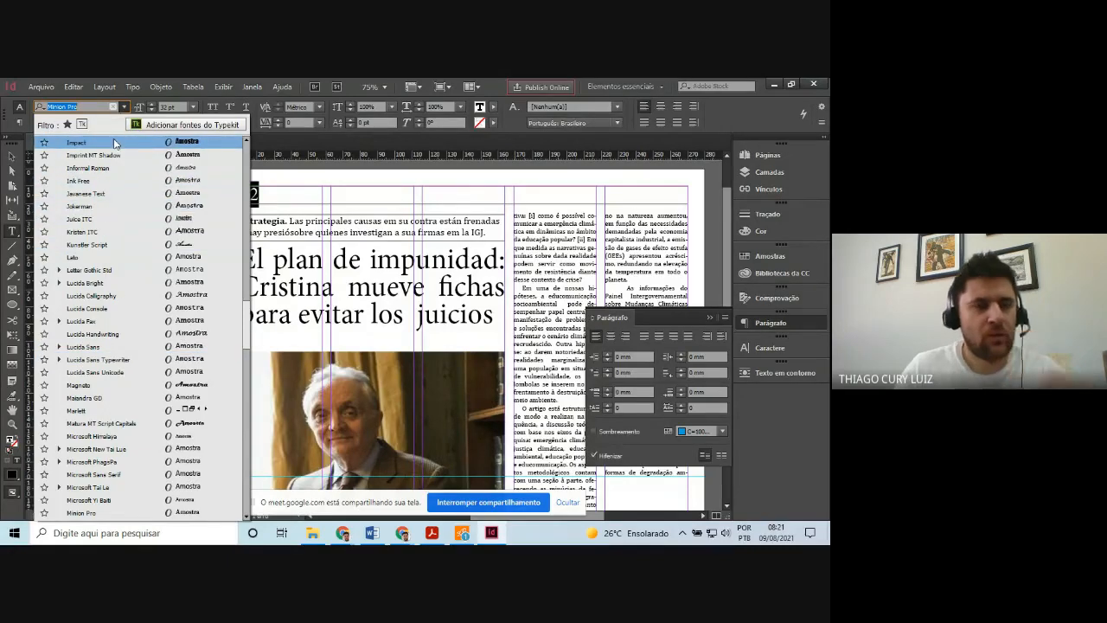
pyautogui.write('cam')
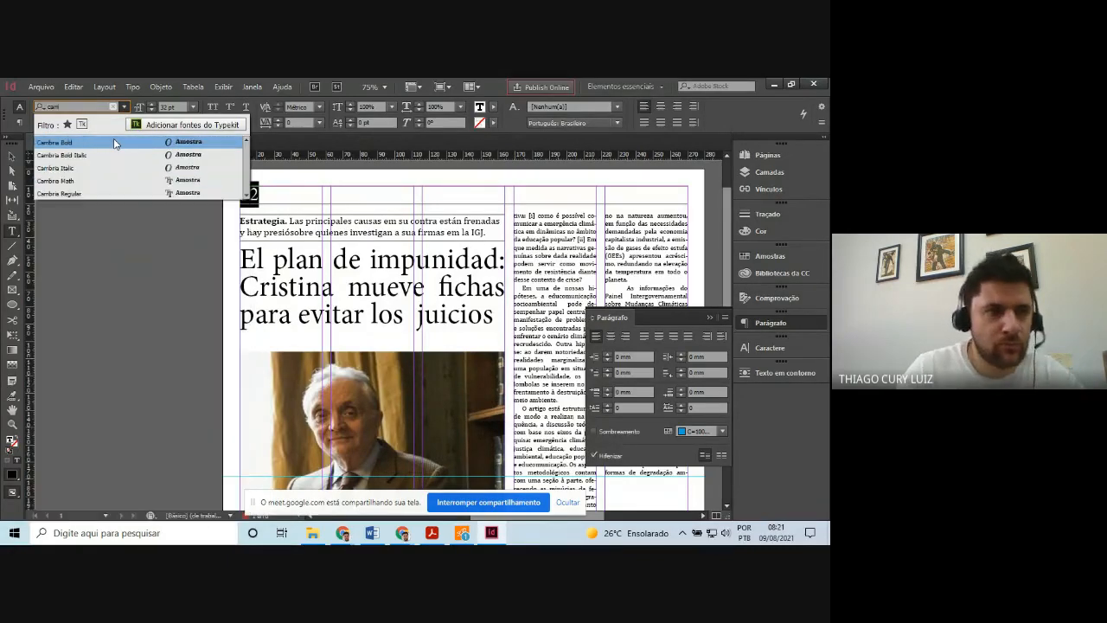
pyautogui.click(87, 191)
# Enlarge the page number's text frame to about 17 mm wide and 17.6 mm high, then deselect it
pyautogui.click(13, 159)
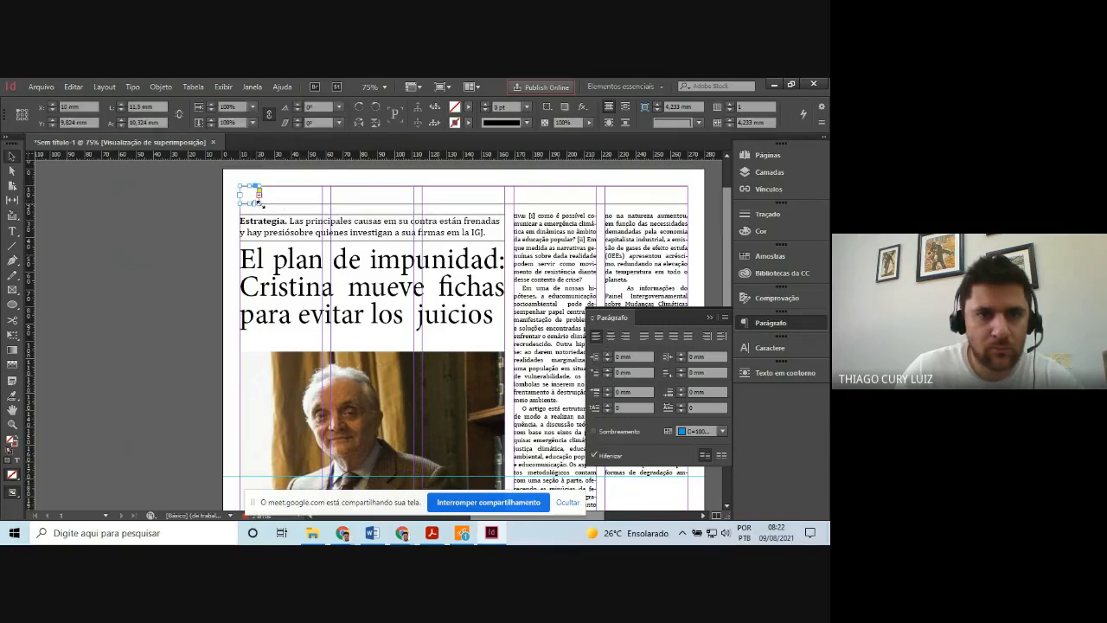
pyautogui.moveTo(258, 200); pyautogui.dragTo(267, 209)
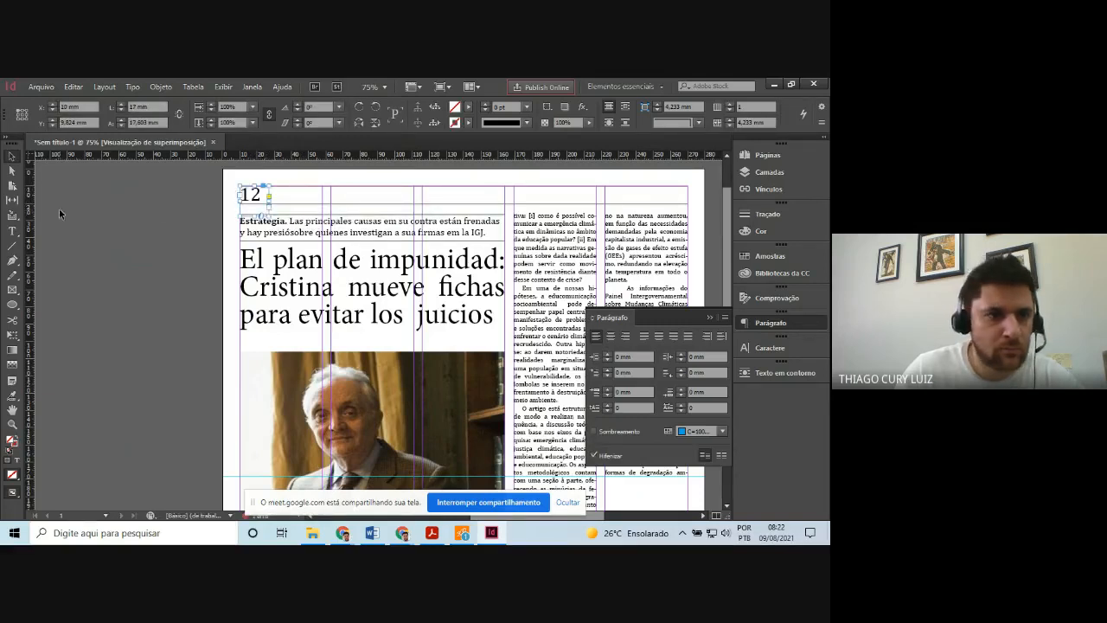
pyautogui.click(133, 222)
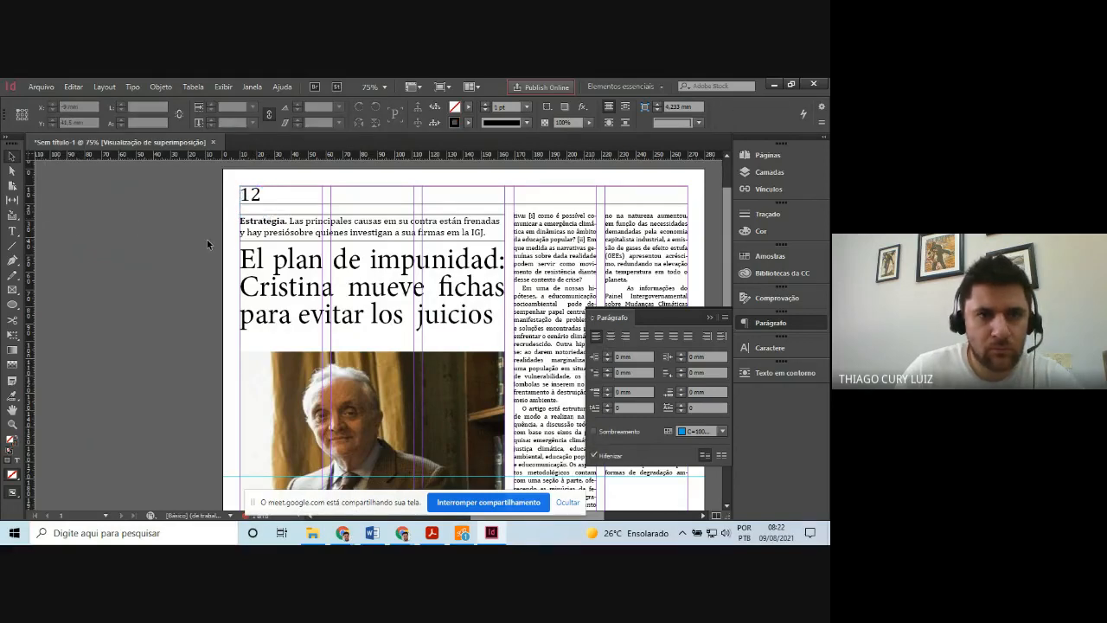
# Examine the header divider on the scan in Acrobat Reader, then draw a vertical line about 10.1 mm long just after the 12 in InDesign
pyautogui.click(432, 533)
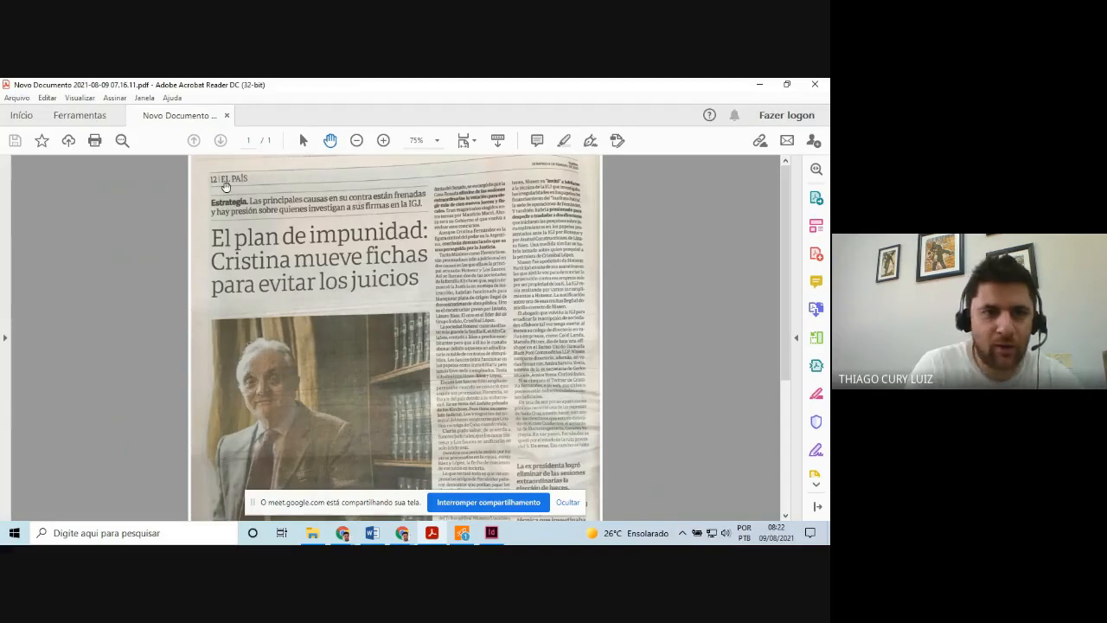
pyautogui.scroll(3, 225, 186)
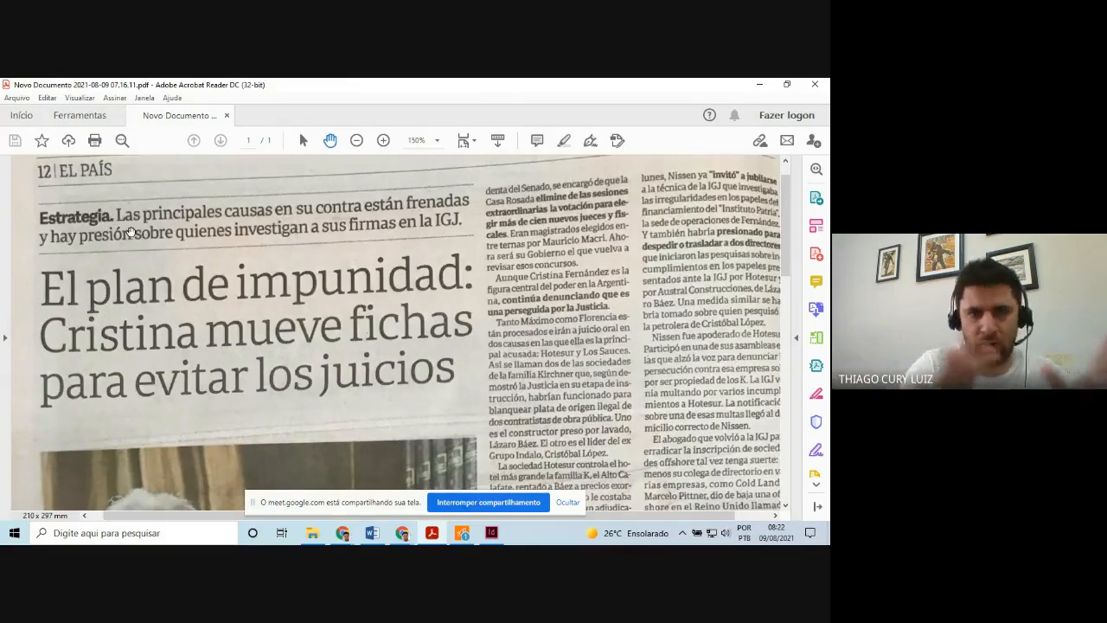
pyautogui.click(494, 534)
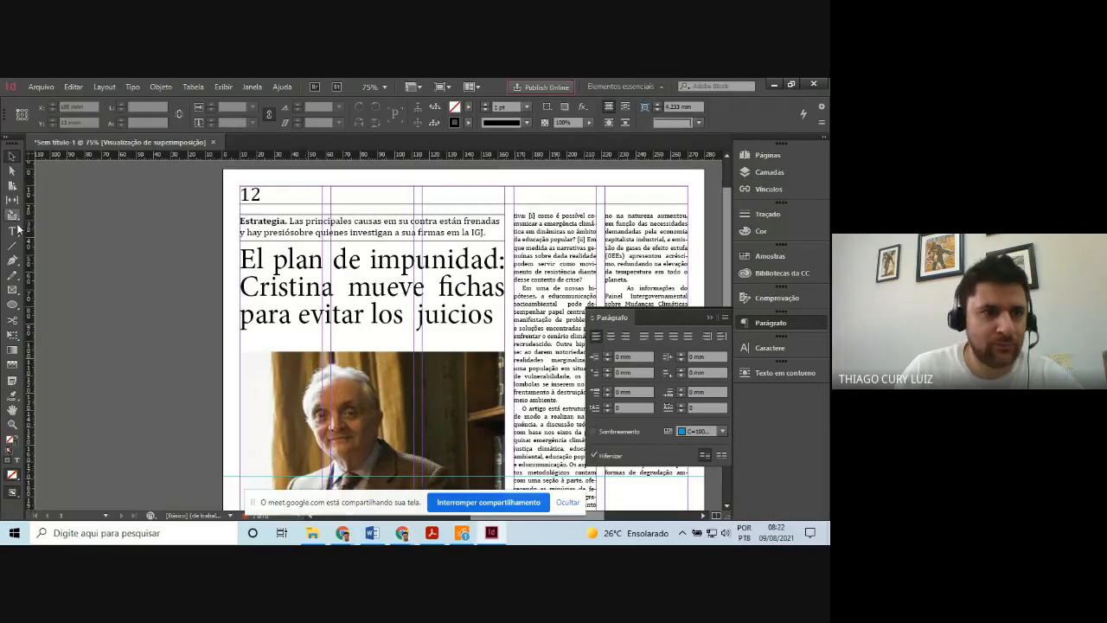
pyautogui.click(13, 248)
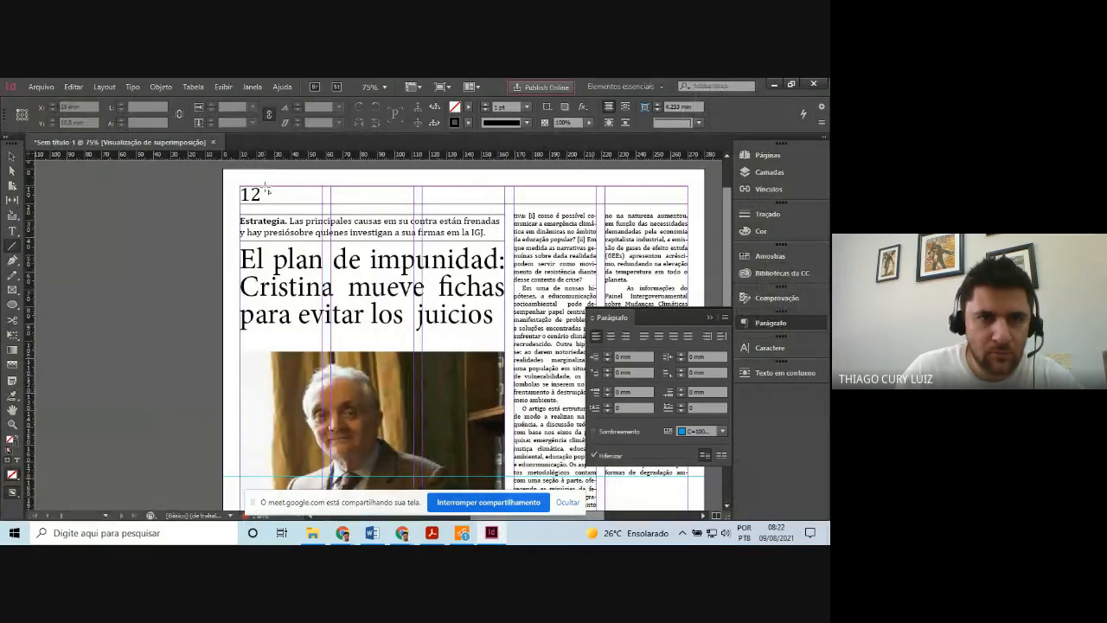
pyautogui.moveTo(266, 189); pyautogui.dragTo(268, 208)
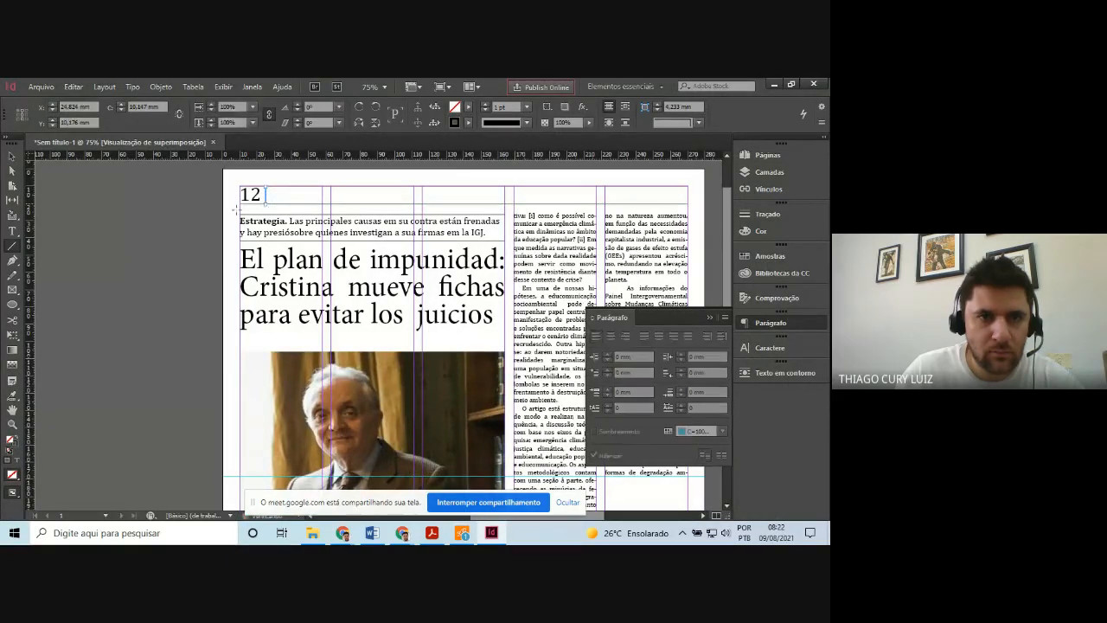
pyautogui.click(235, 209)
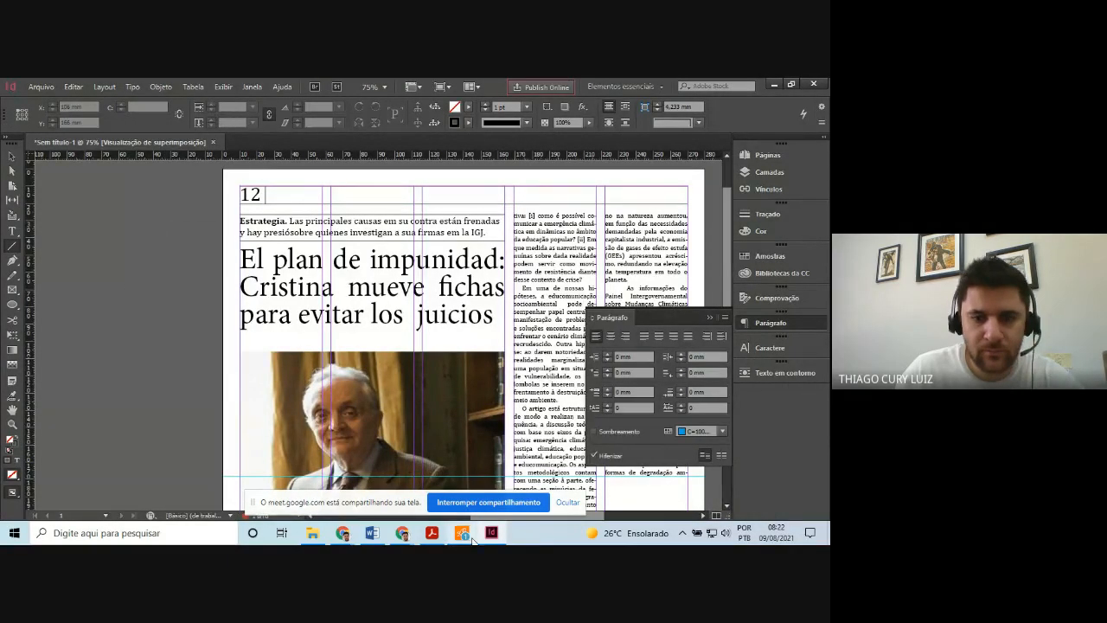
# Compare the header with the scan in Acrobat Reader, then reduce the page number 12 to 26 pt in InDesign
pyautogui.click(432, 533)
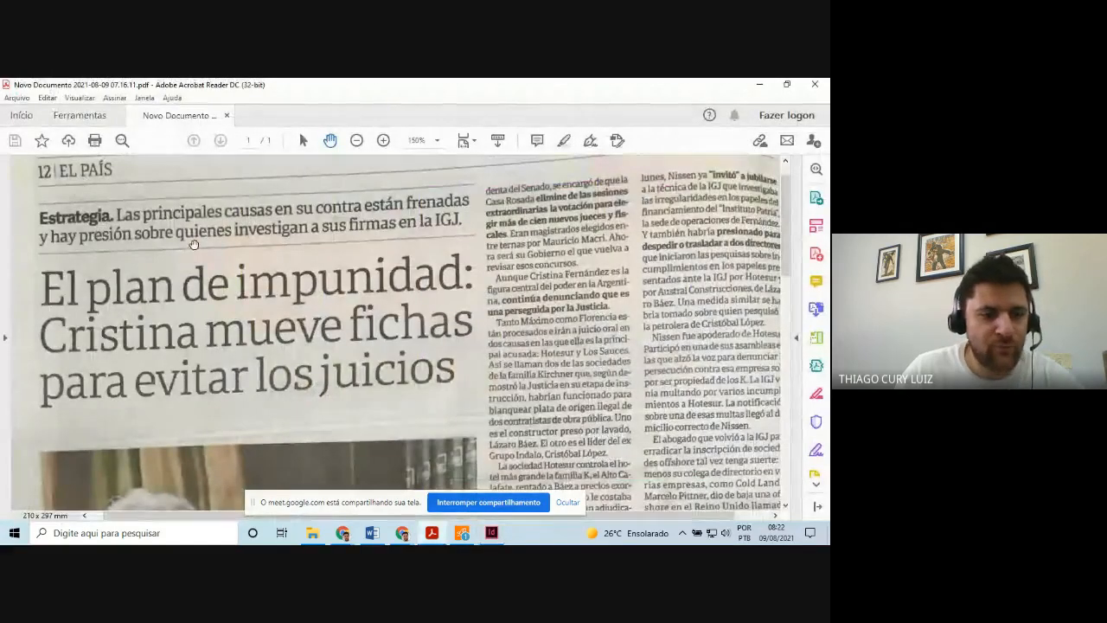
pyautogui.click(492, 533)
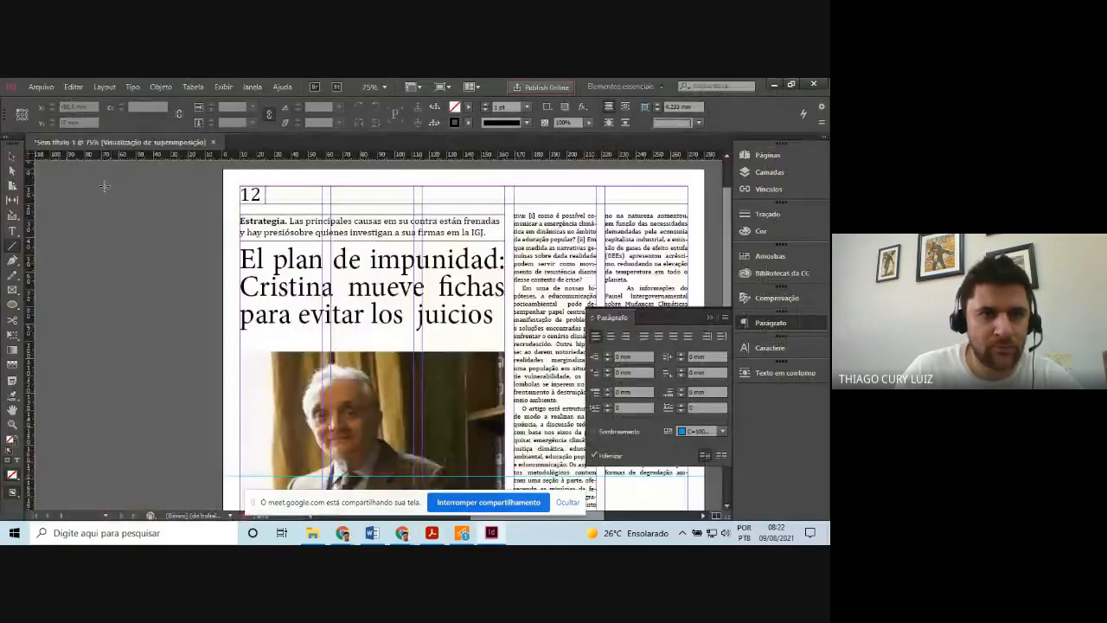
pyautogui.click(13, 231)
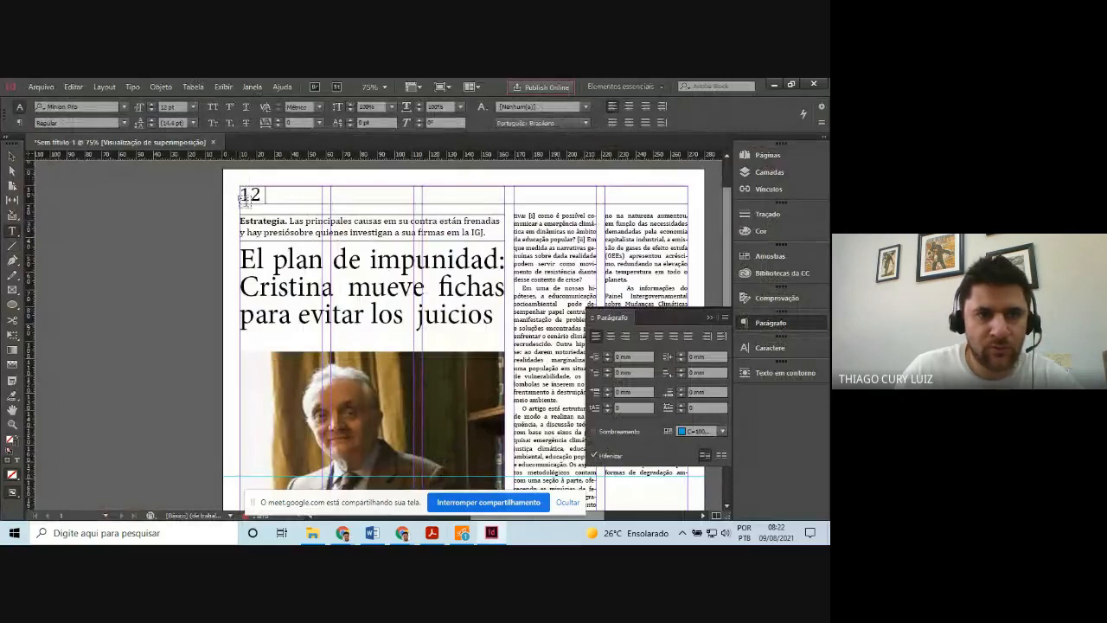
pyautogui.moveTo(241, 196); pyautogui.dragTo(263, 195)
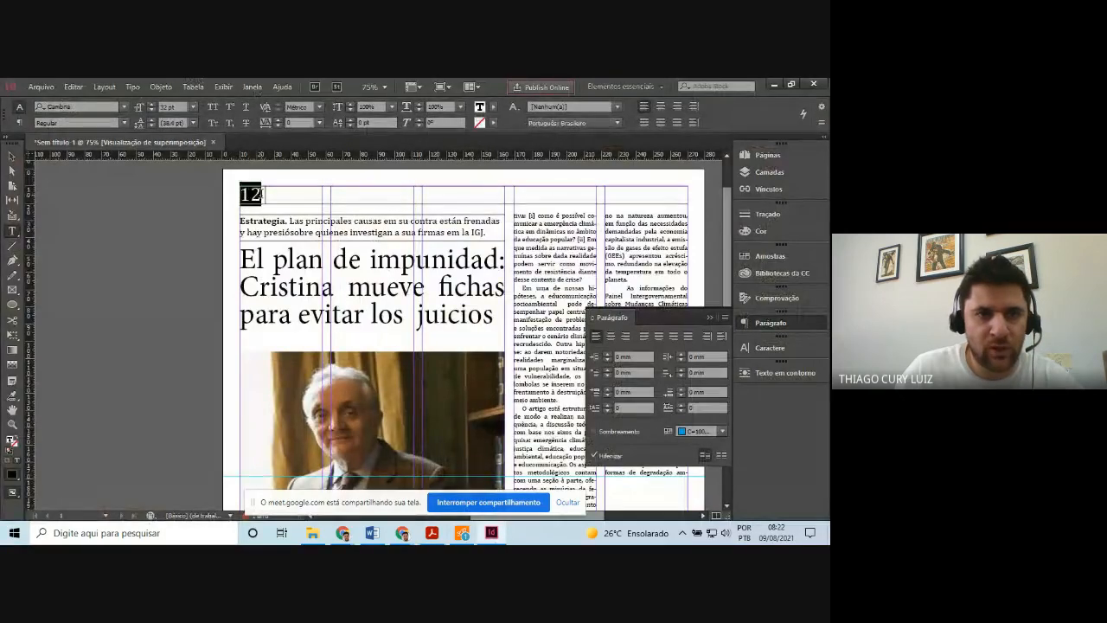
pyautogui.click(152, 109)
pyautogui.click(153, 109)
pyautogui.click(152, 109)
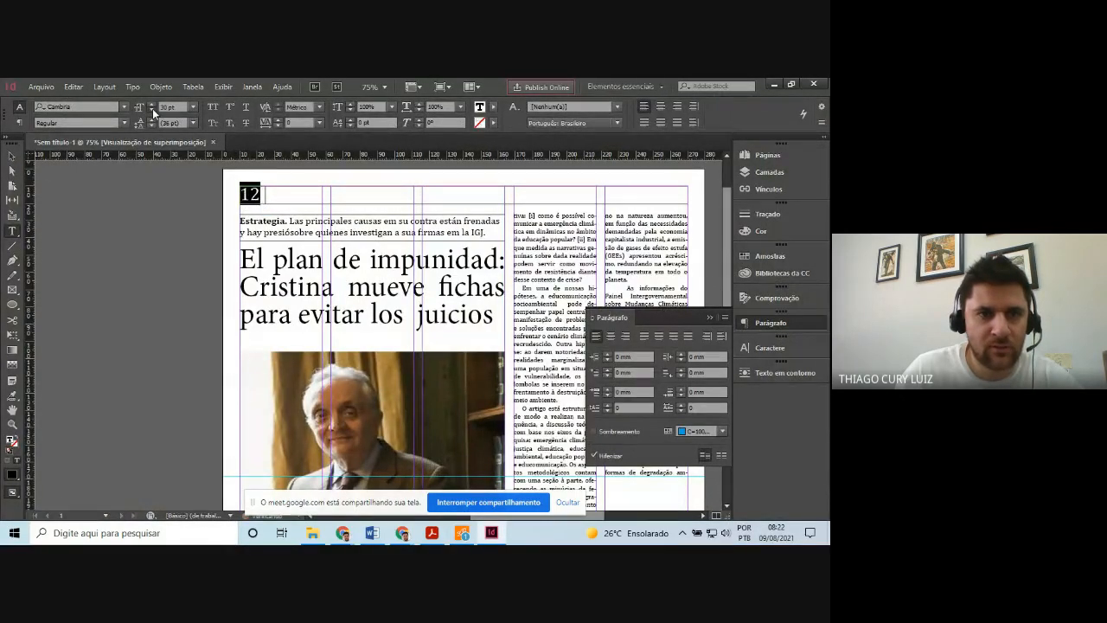
pyautogui.click(153, 109)
pyautogui.click(153, 109)
pyautogui.click(154, 109)
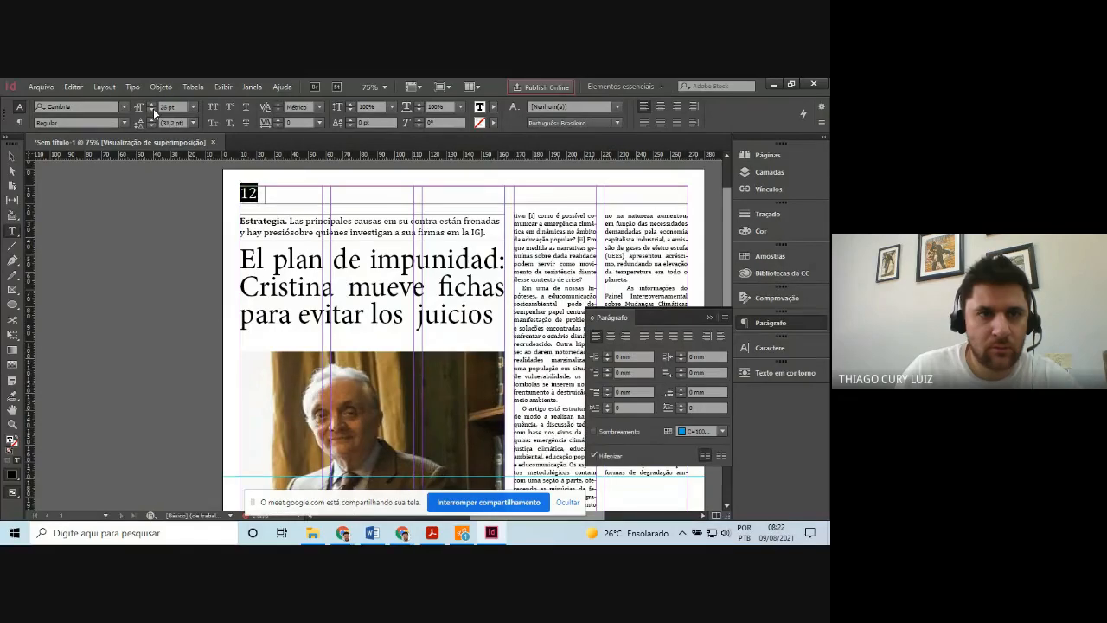
# Nudge the page number's frame to X 11 mm and Y about 11.3 mm, between the two header lines
pyautogui.click(14, 156)
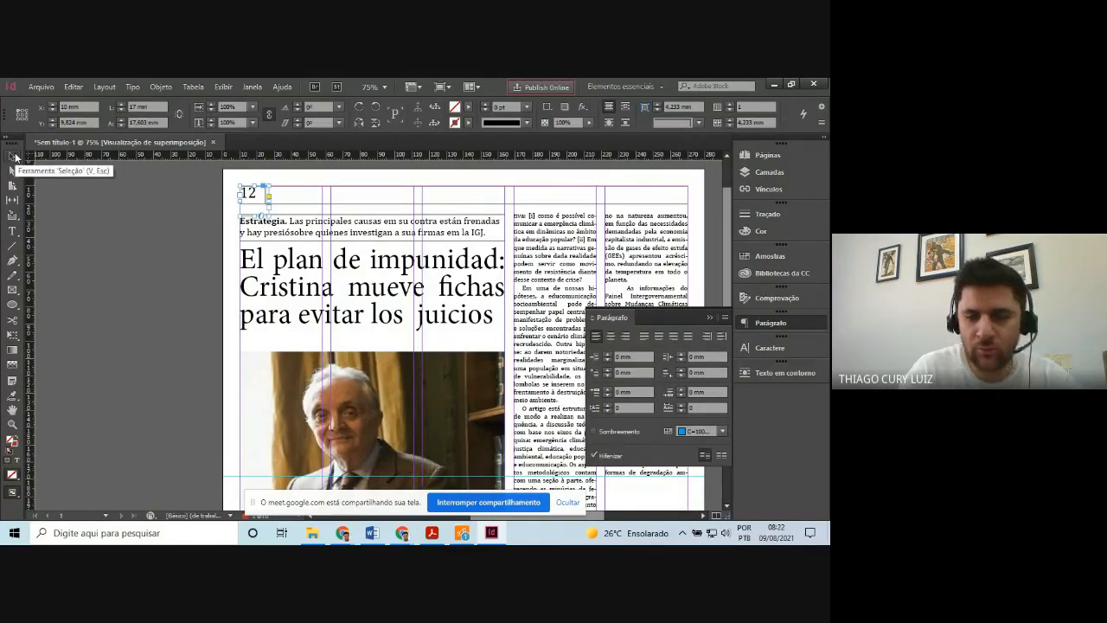
pyautogui.press('Right')
pyautogui.press('Right')
pyautogui.press('Right')
pyautogui.press('Right')
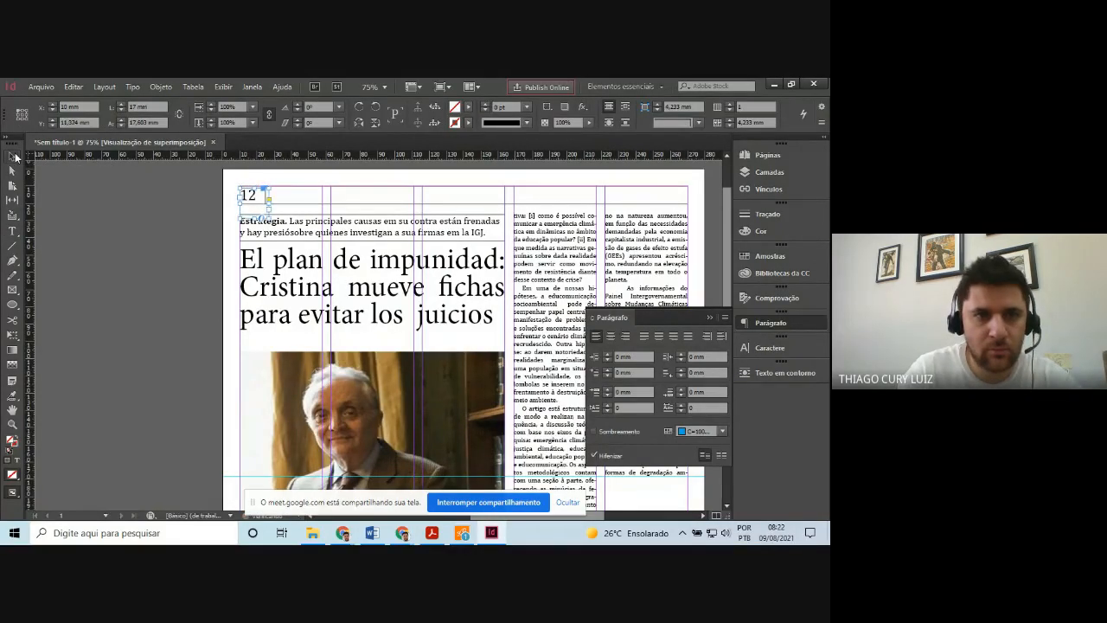
pyautogui.press('Down')
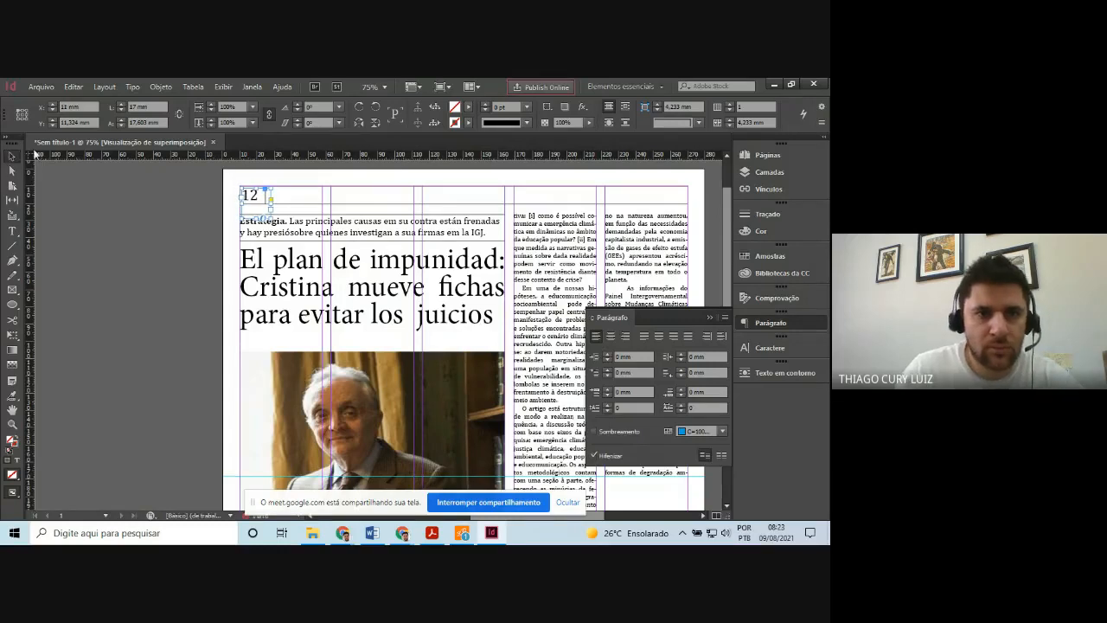
# Shorten the vertical line beside the 12 at both ends to about 6.4 mm, clear of the header lines
pyautogui.click(12, 424)
pyautogui.moveTo(237, 177); pyautogui.dragTo(292, 218)
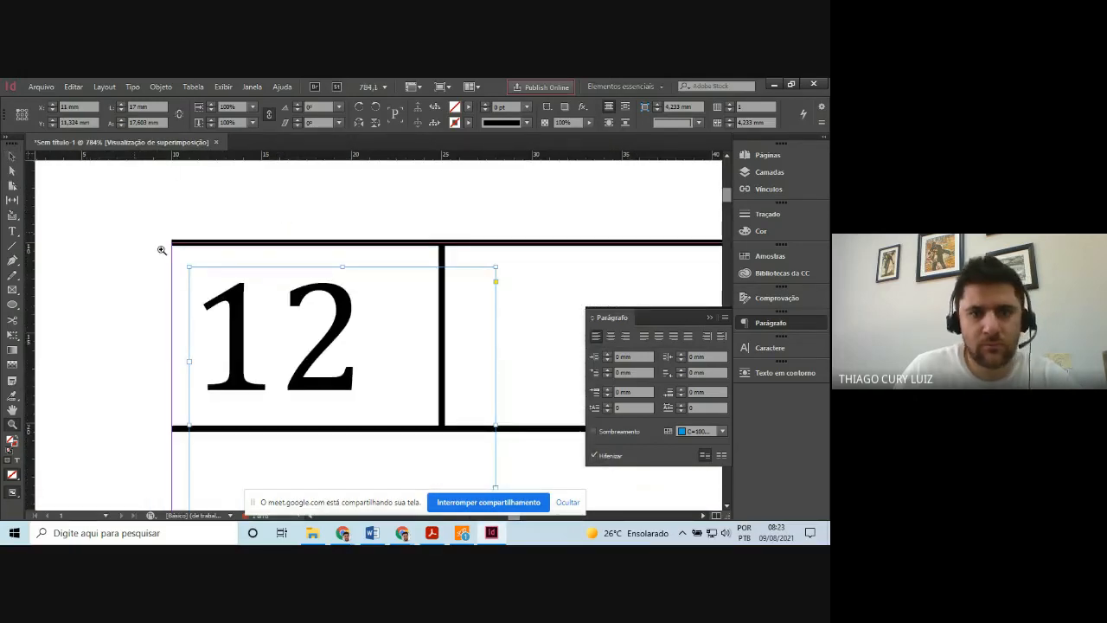
pyautogui.click(110, 289)
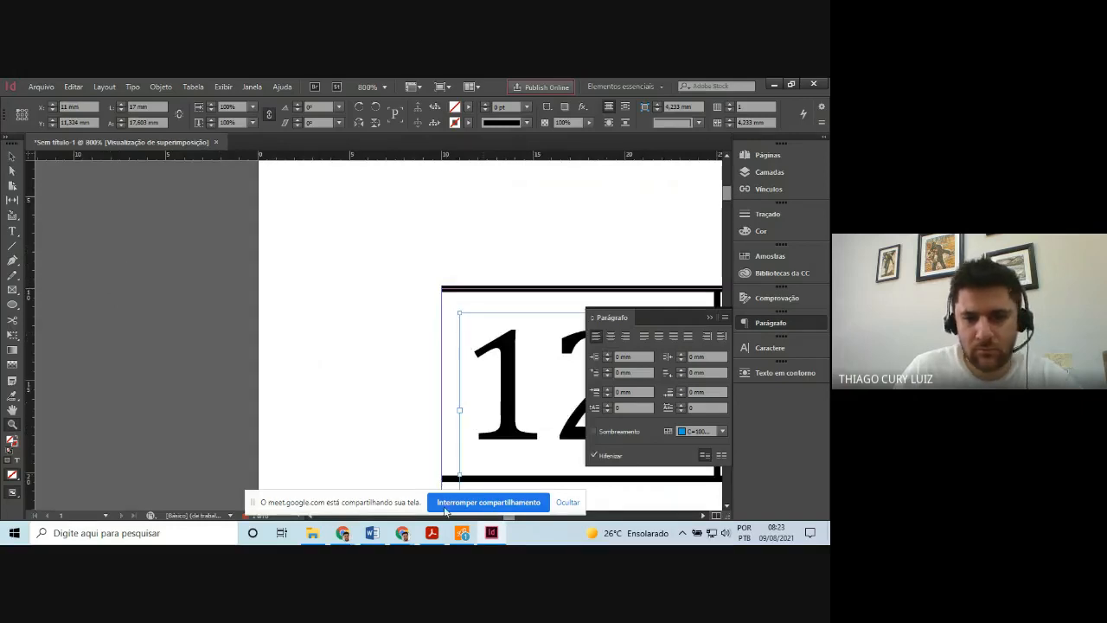
pyautogui.hscroll(5, 317, 363)
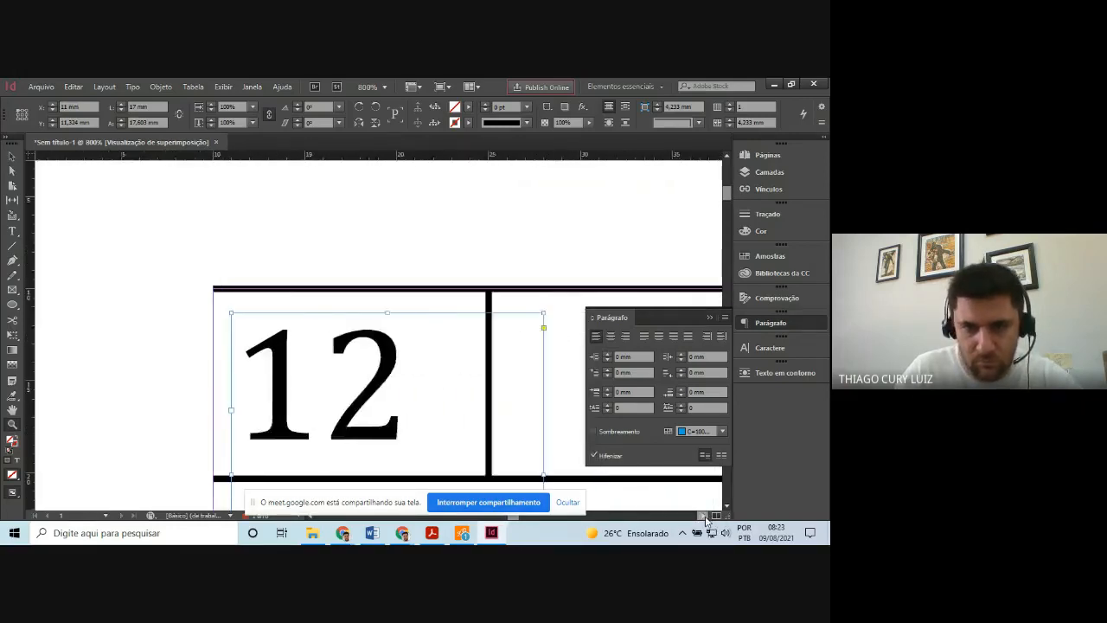
pyautogui.click(15, 157)
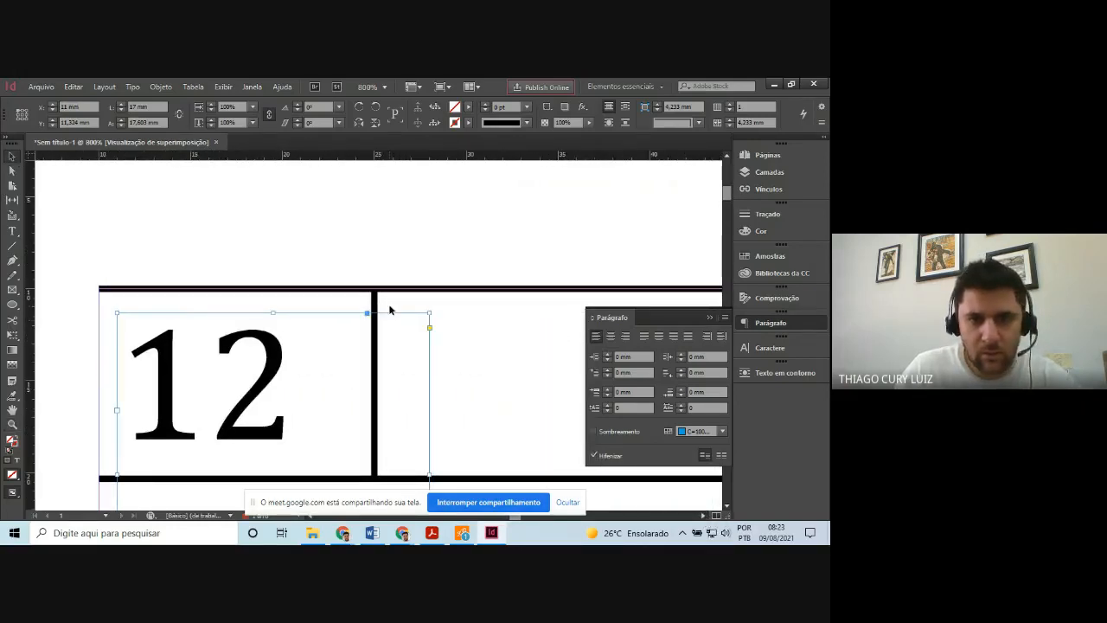
pyautogui.click(375, 309)
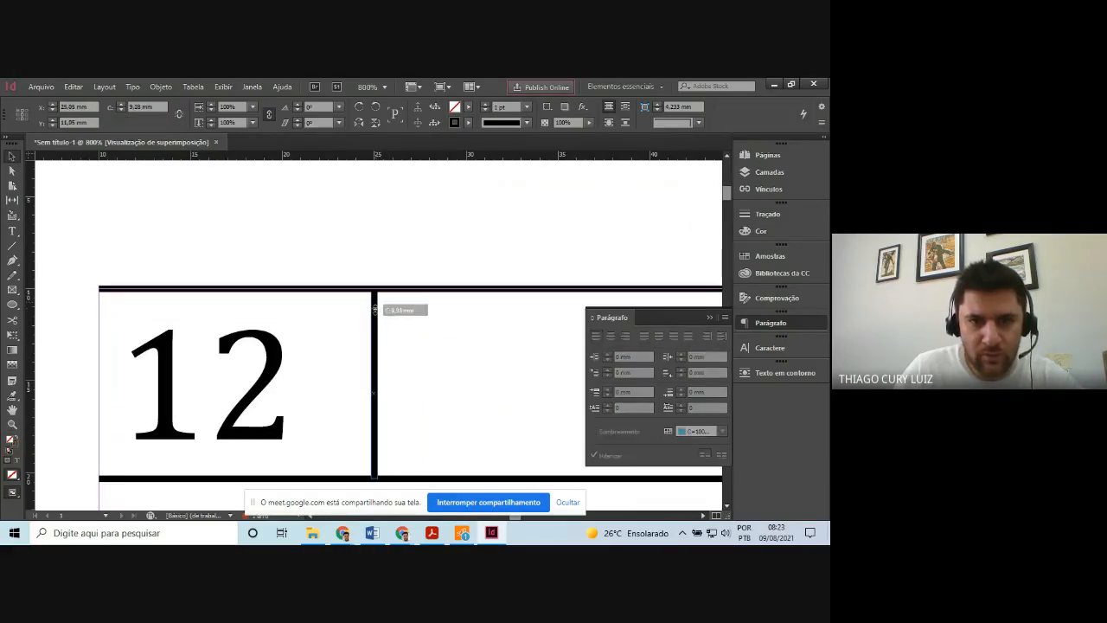
pyautogui.moveTo(375, 310); pyautogui.dragTo(375, 324)
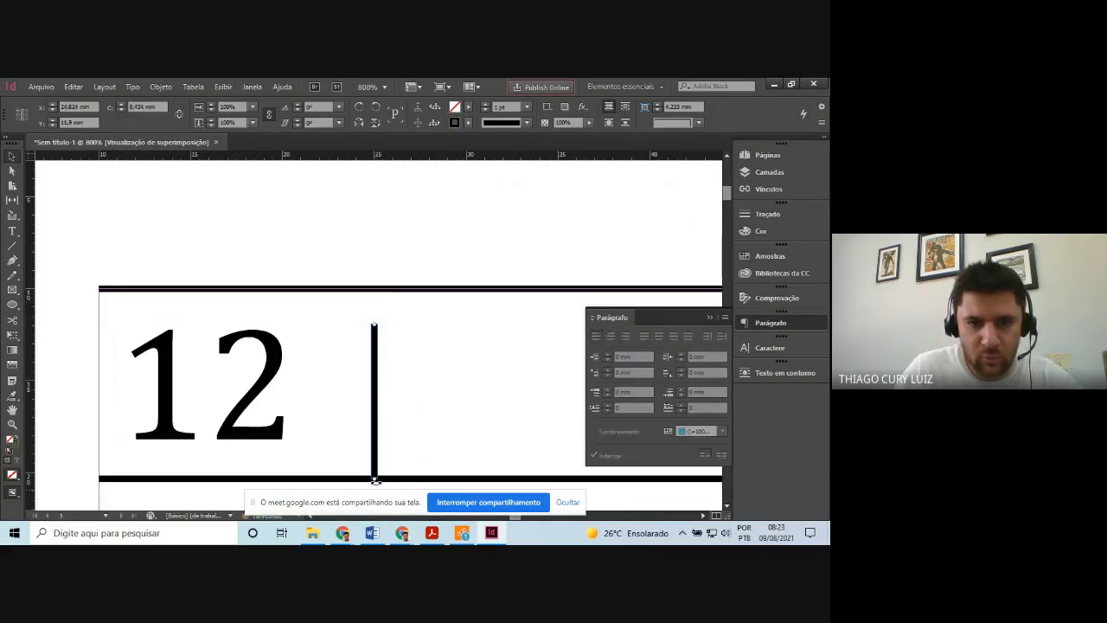
pyautogui.moveTo(375, 479); pyautogui.dragTo(375, 441)
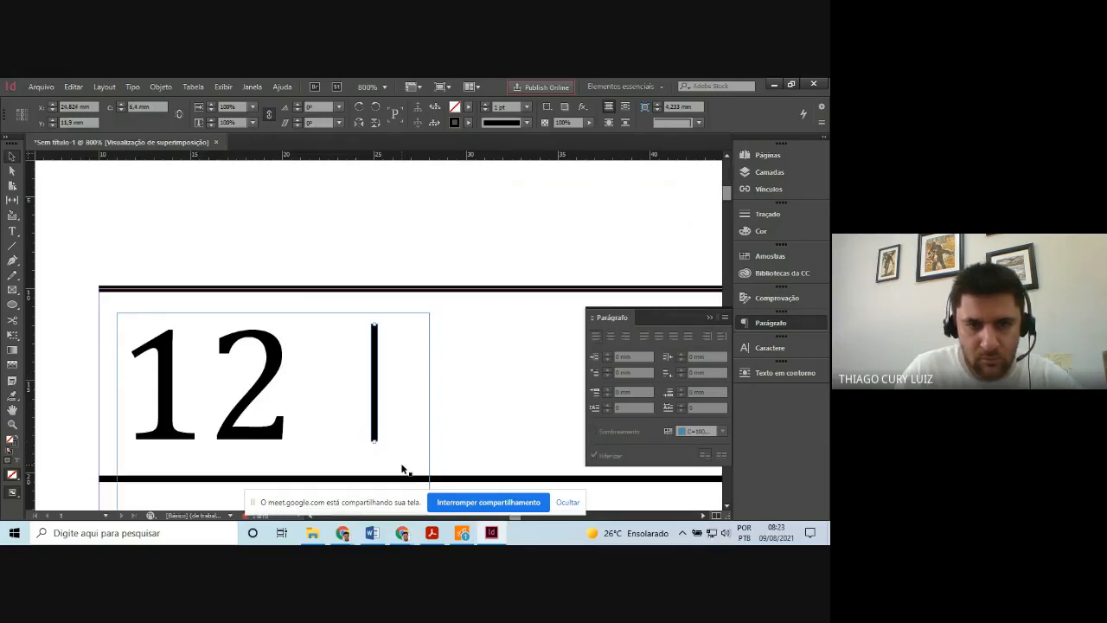
# After checking the scan in Acrobat Reader, trim the vertical line's upper end to a 6.05 mm length in InDesign and align a horizontal guide there
pyautogui.click(491, 535)
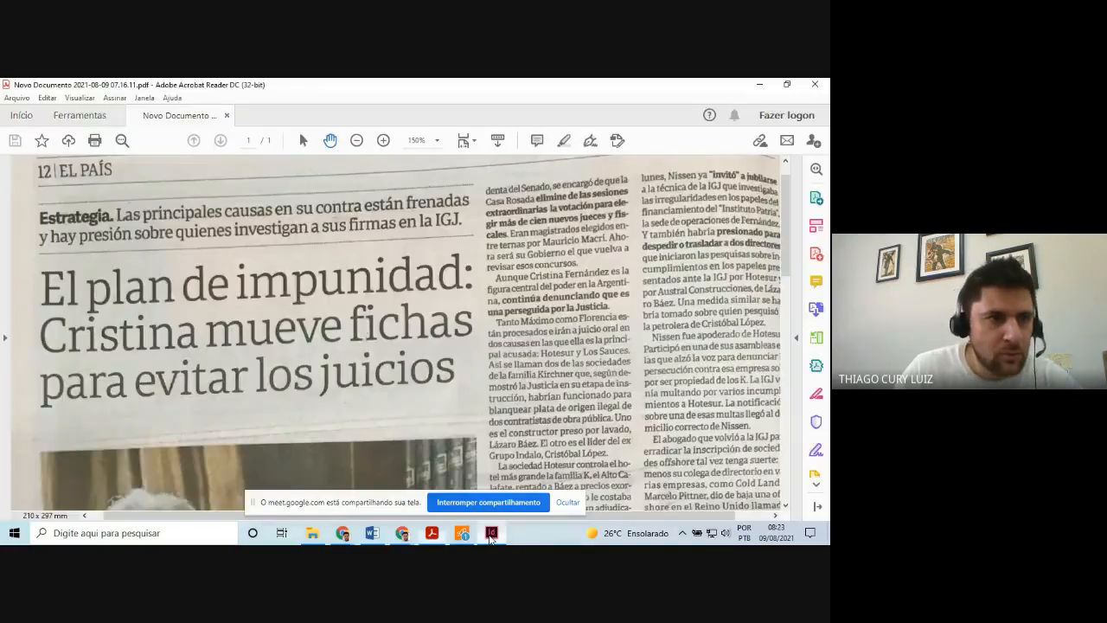
pyautogui.click(491, 535)
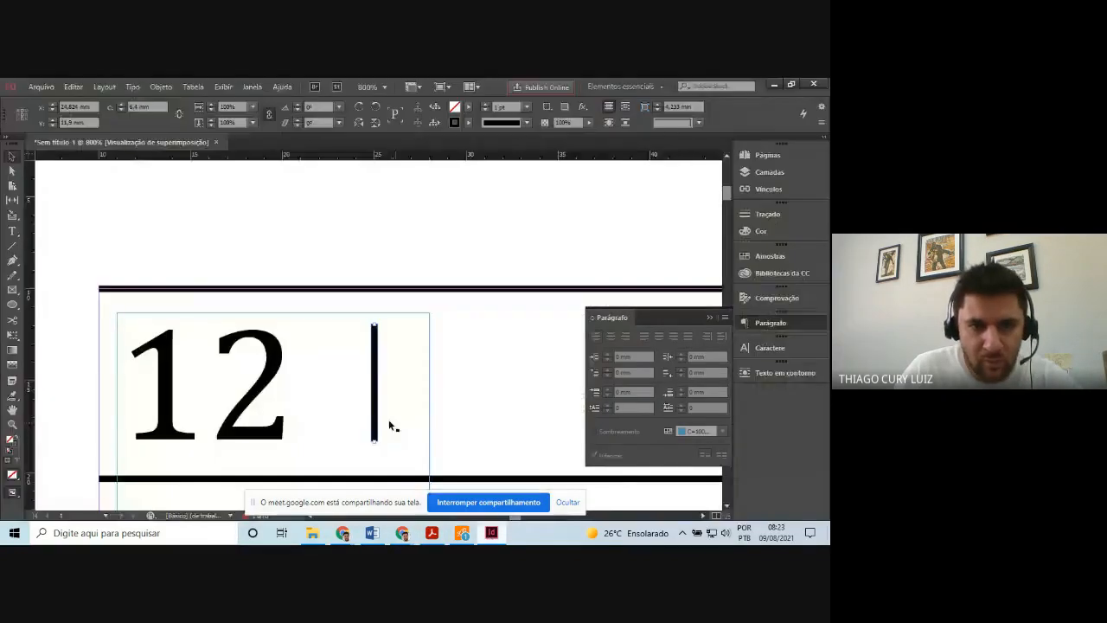
pyautogui.moveTo(375, 325); pyautogui.dragTo(374, 330)
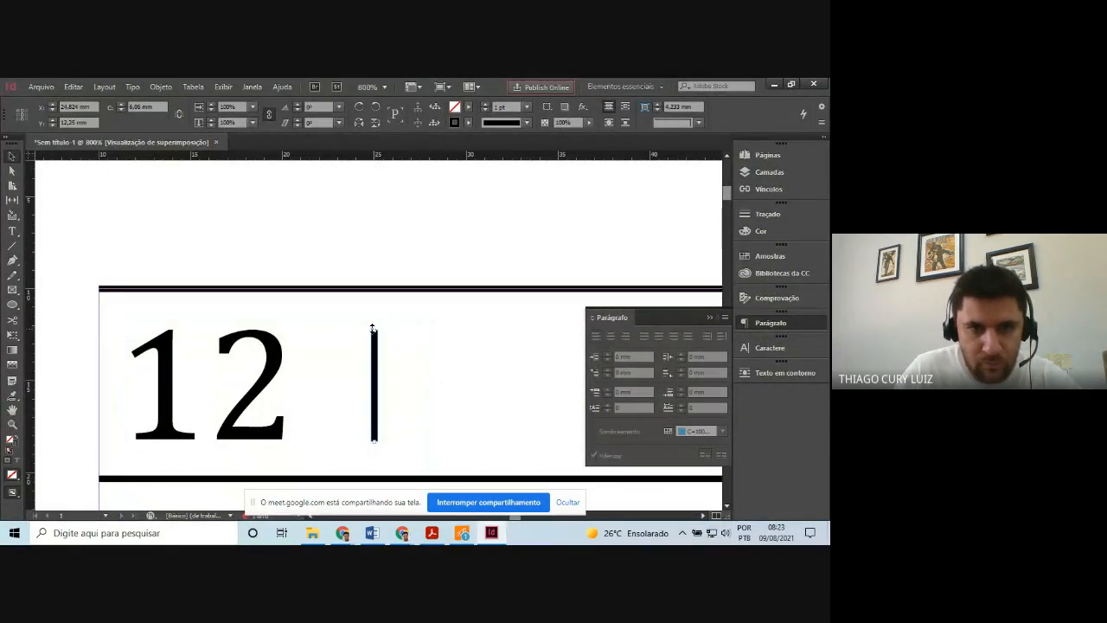
pyautogui.moveTo(321, 159); pyautogui.dragTo(347, 332)
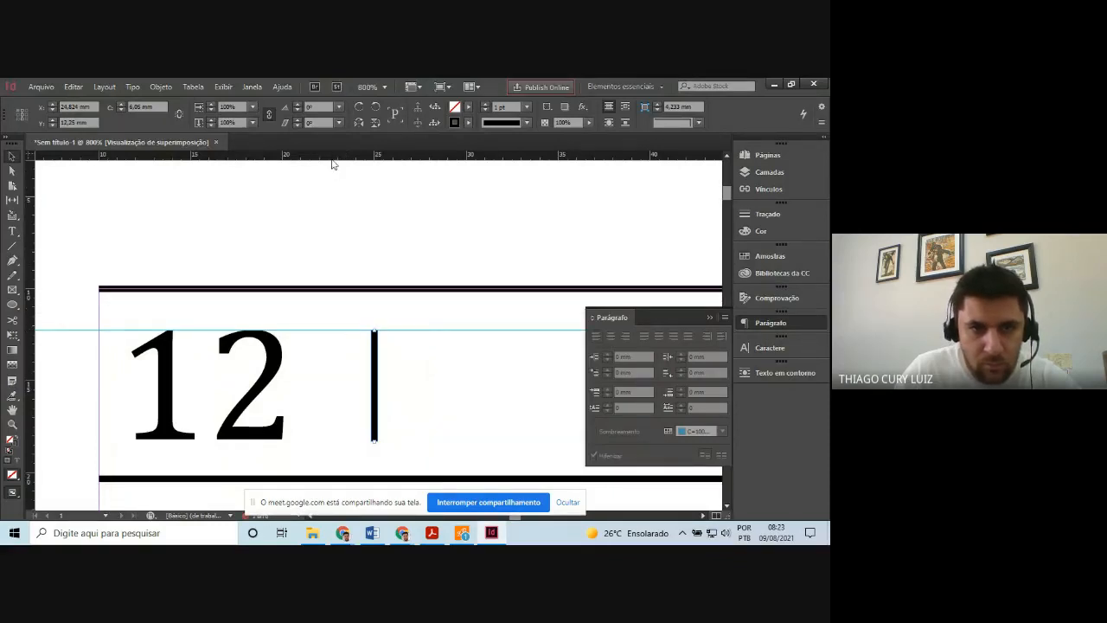
# Align a guide with the 5.9 mm vertical line's lower end and, after checking the scan in Acrobat Reader, nudge the line to X 22.824 mm in InDesign
pyautogui.moveTo(333, 164); pyautogui.dragTo(374, 439)
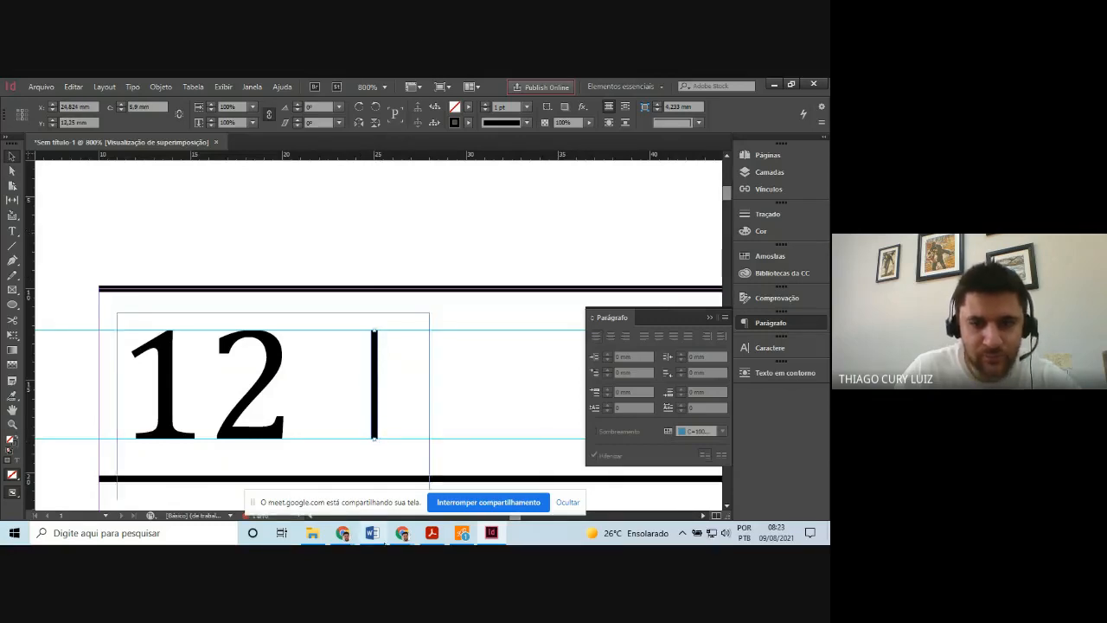
pyautogui.click(499, 538)
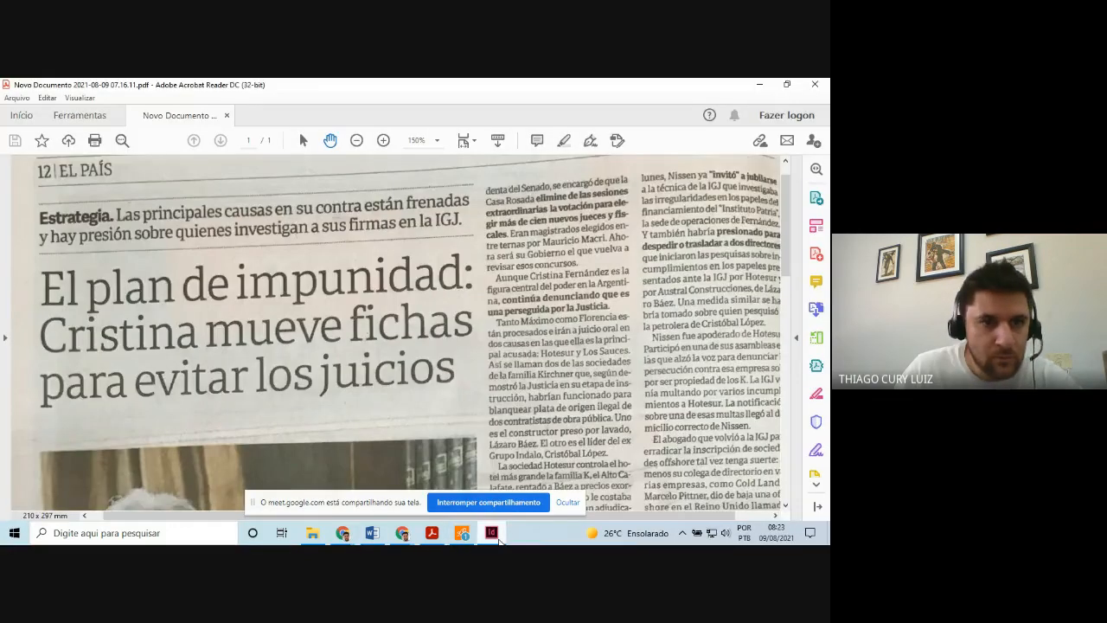
pyautogui.click(492, 533)
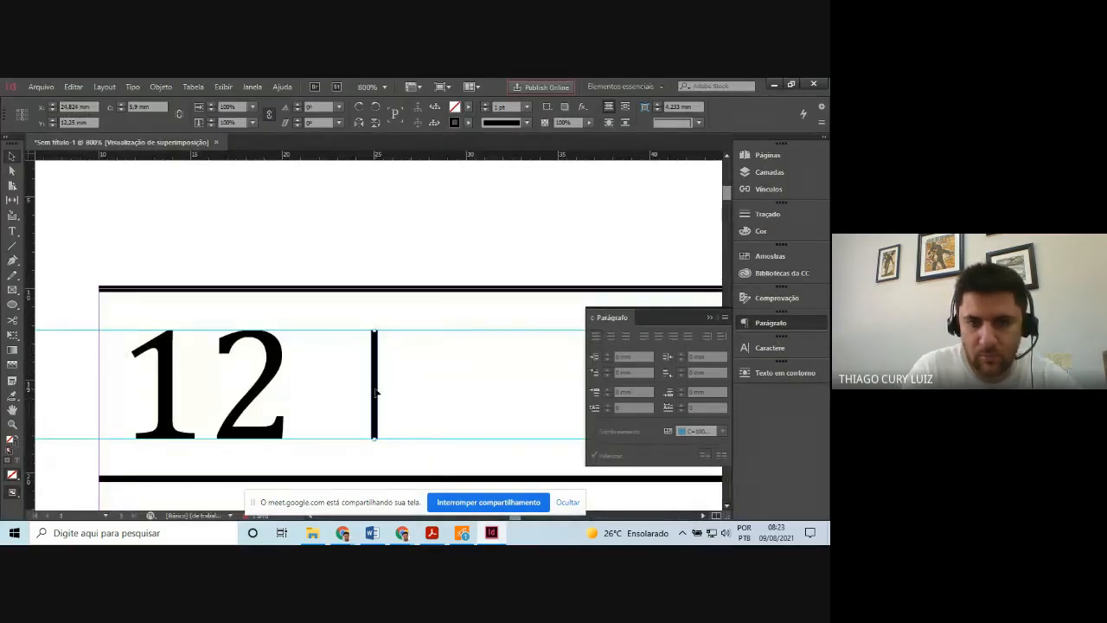
pyautogui.press('Left')
pyautogui.press('Left')
pyautogui.press('Left')
pyautogui.press('Left')
pyautogui.press('Left')
pyautogui.press('Left')
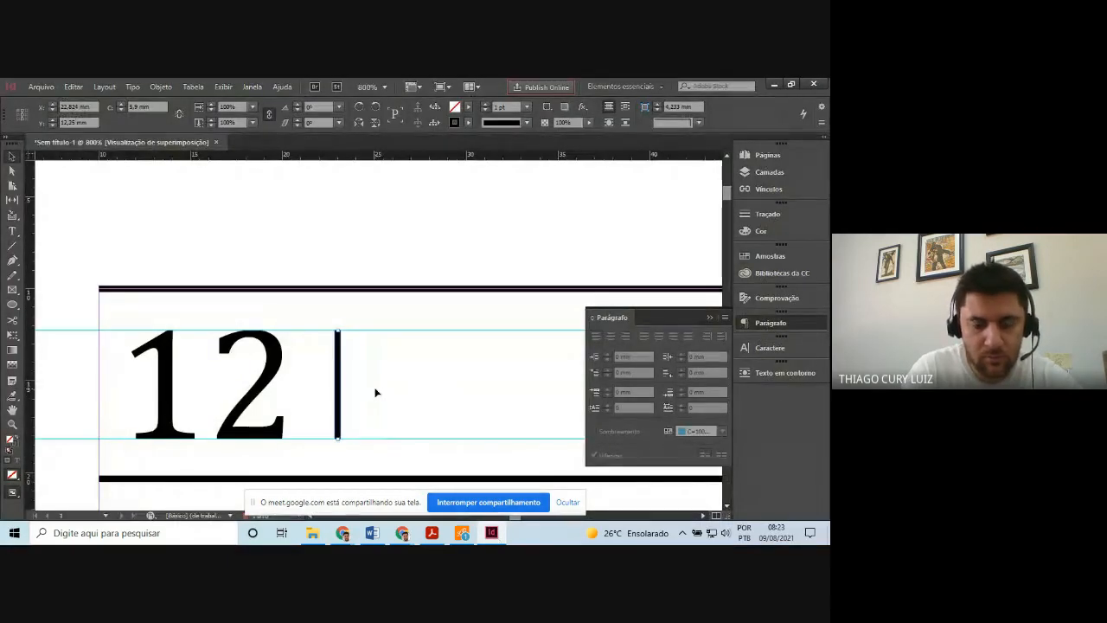
pyautogui.click(493, 537)
pyautogui.click(487, 536)
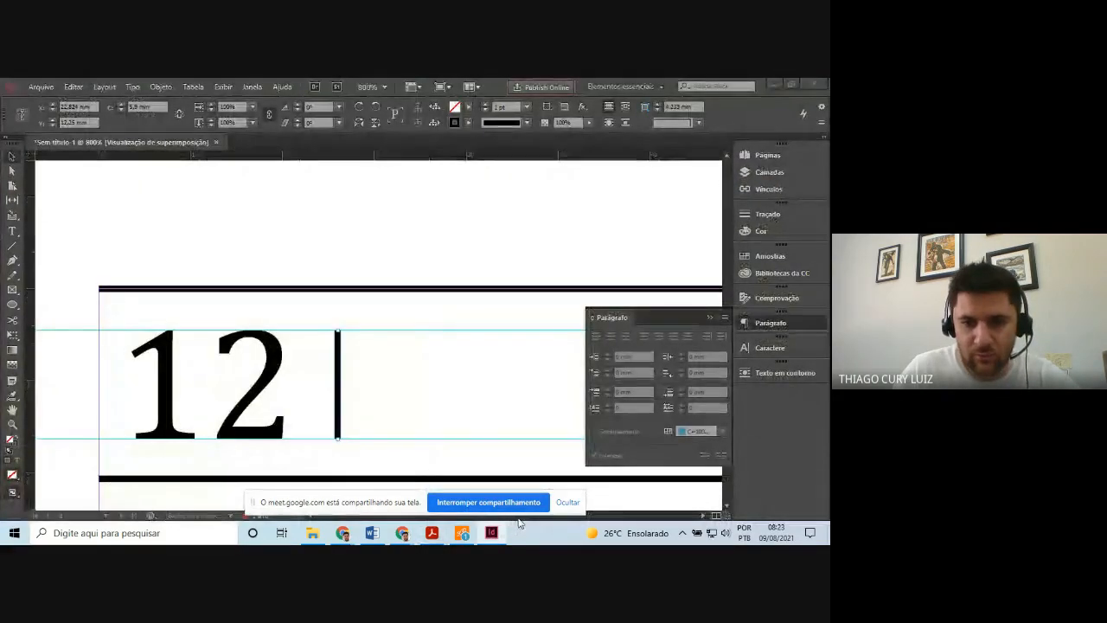
# Narrow the page number's text frame to about 10.1 mm wide so it ends before the vertical line
pyautogui.click(703, 517)
pyautogui.click(704, 516)
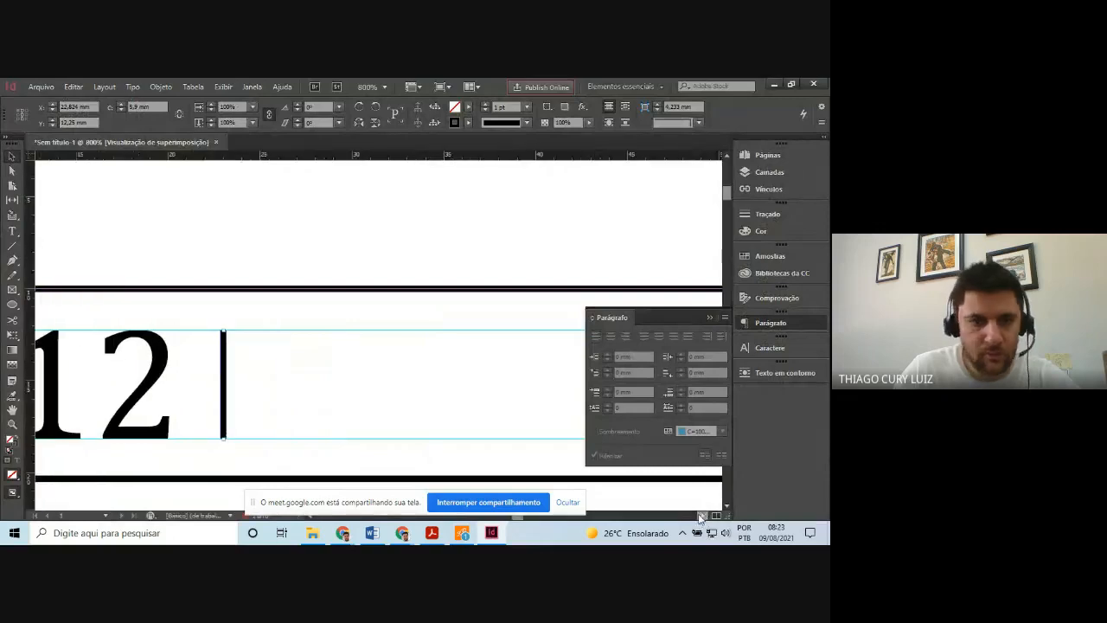
pyautogui.click(12, 231)
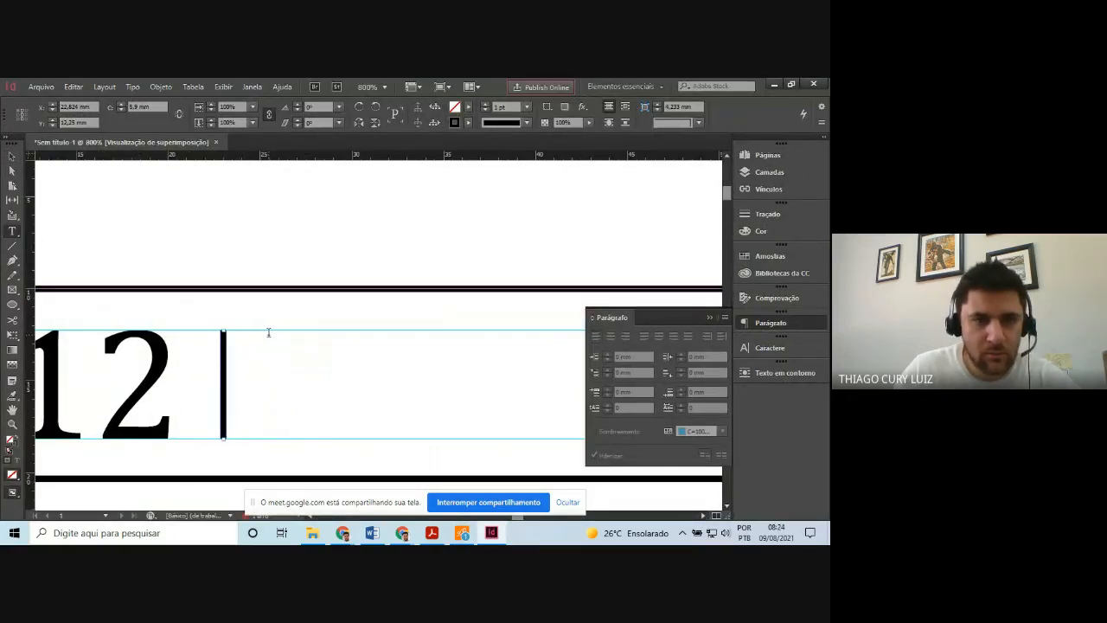
pyautogui.click(269, 334)
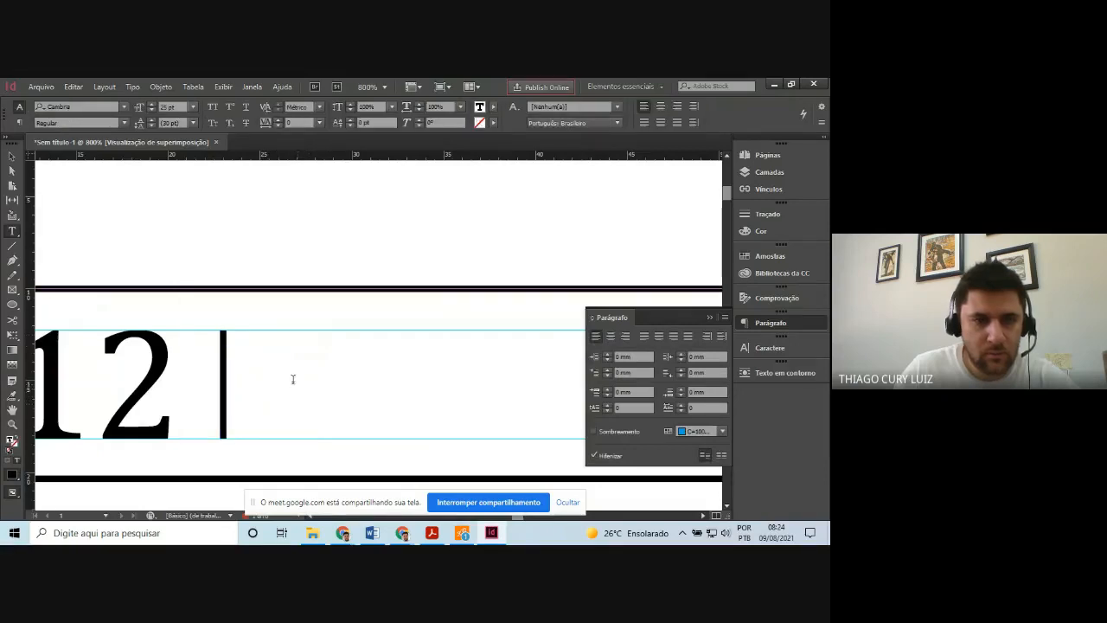
pyautogui.click(12, 156)
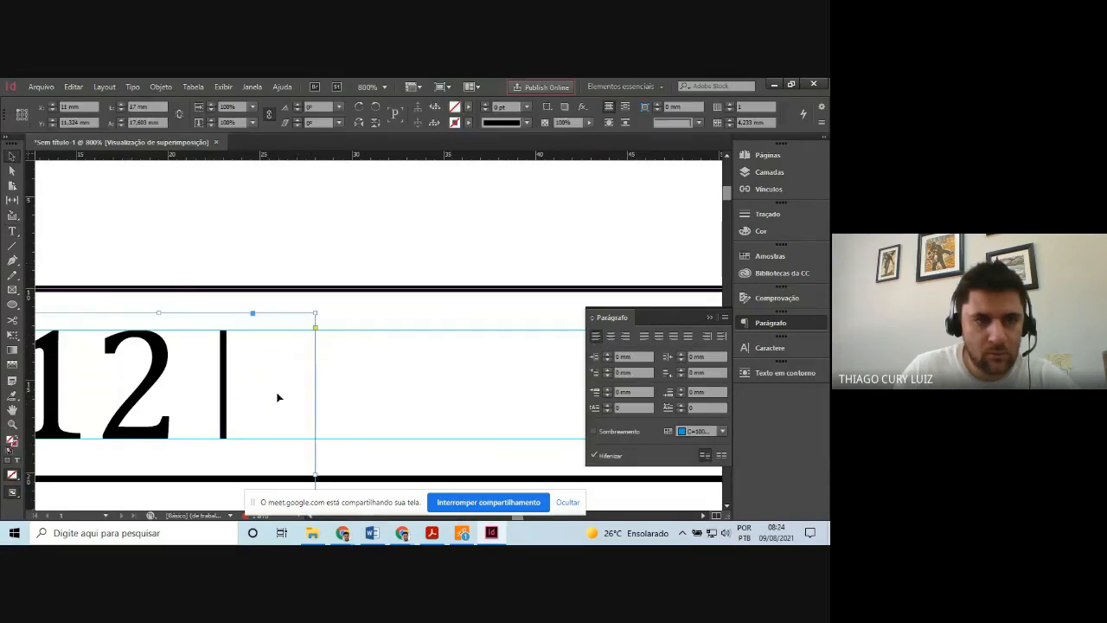
pyautogui.moveTo(314, 470); pyautogui.dragTo(189, 456)
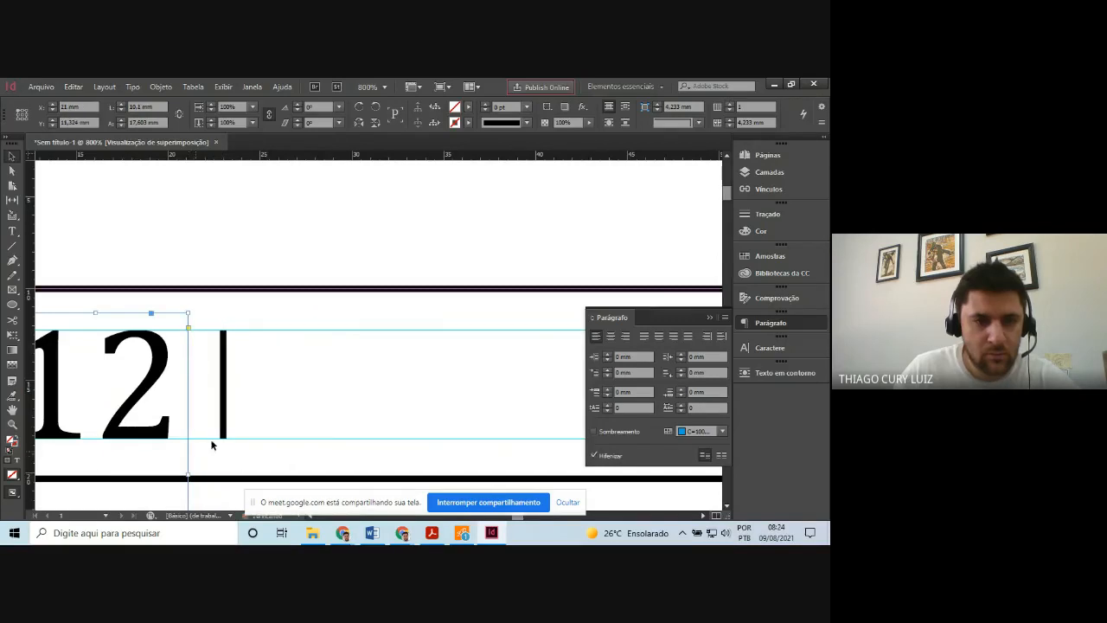
# Draw a text frame about 17 mm wide between the guides, beyond the vertical line, and enter "EL PAIS" in it
pyautogui.click(13, 231)
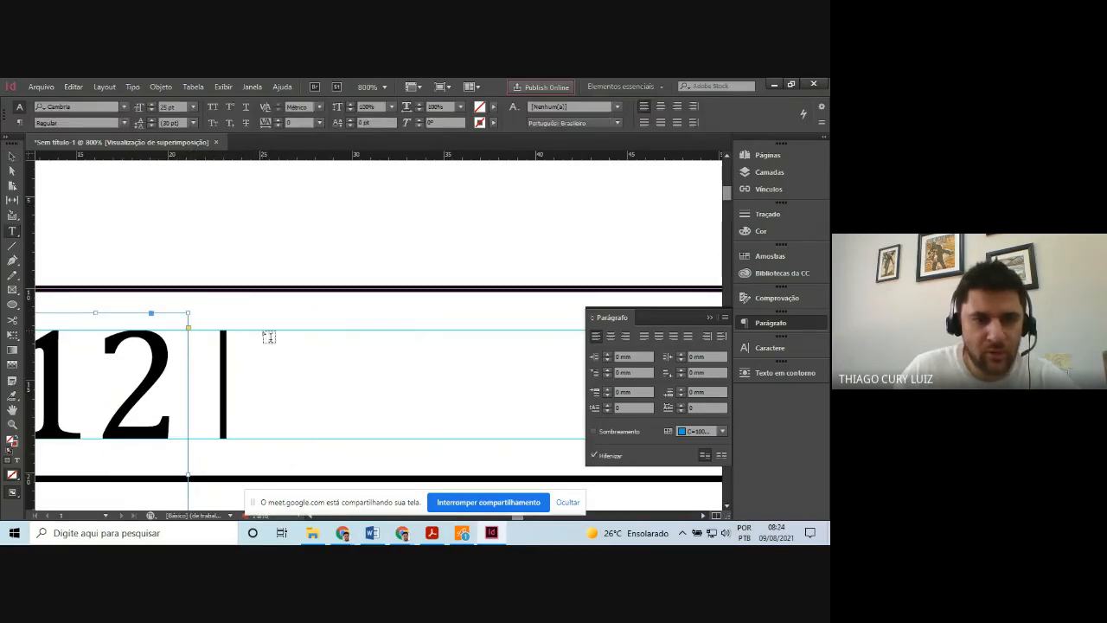
pyautogui.moveTo(264, 333); pyautogui.dragTo(581, 436)
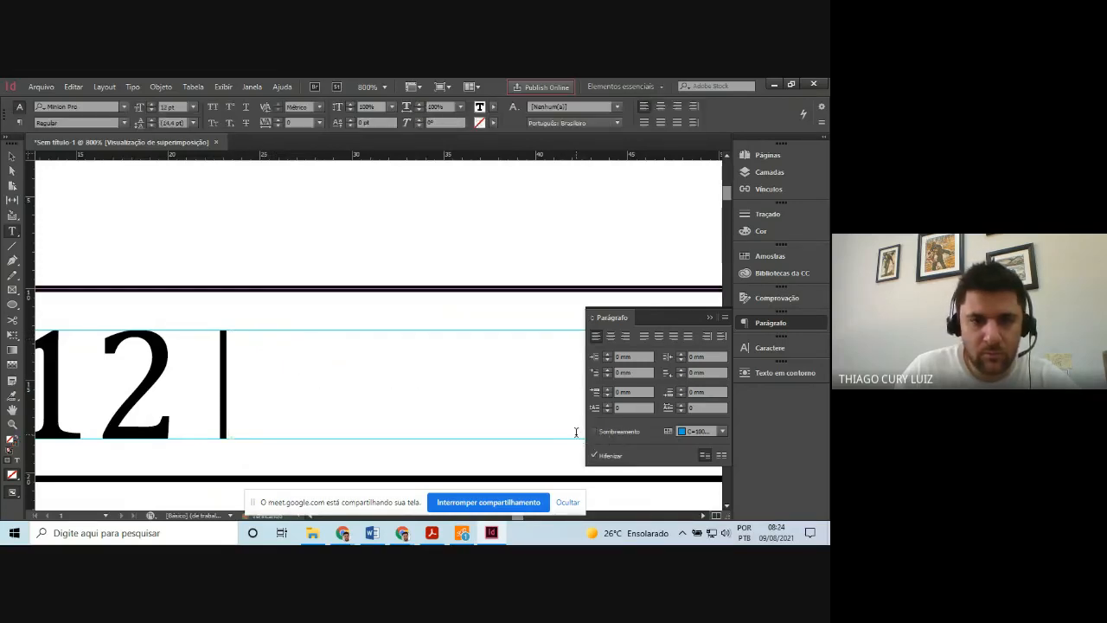
pyautogui.write('EL')
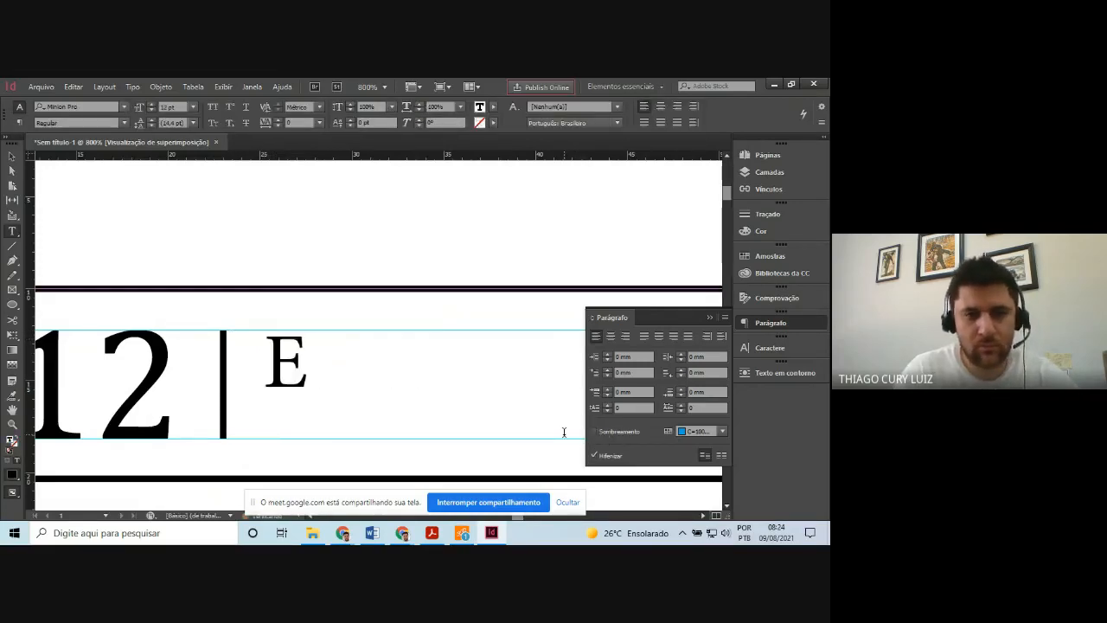
pyautogui.write(' PAIS')
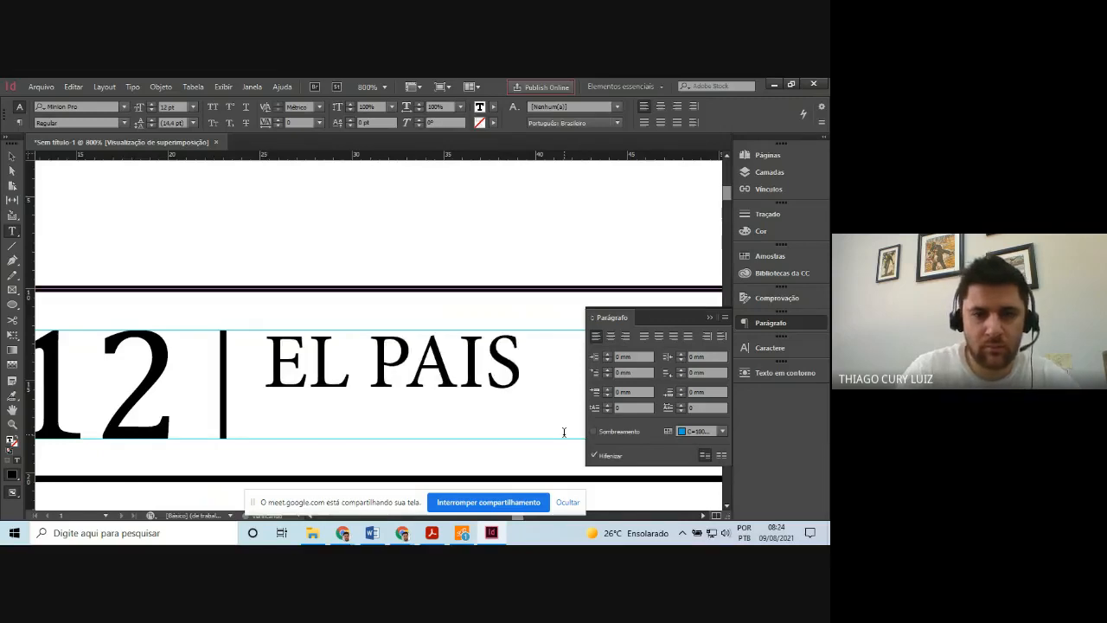
# Check the section title's spelling in the Acrobat Reader scan, then correct it to "EL PAÍS" in InDesign
pyautogui.click(489, 534)
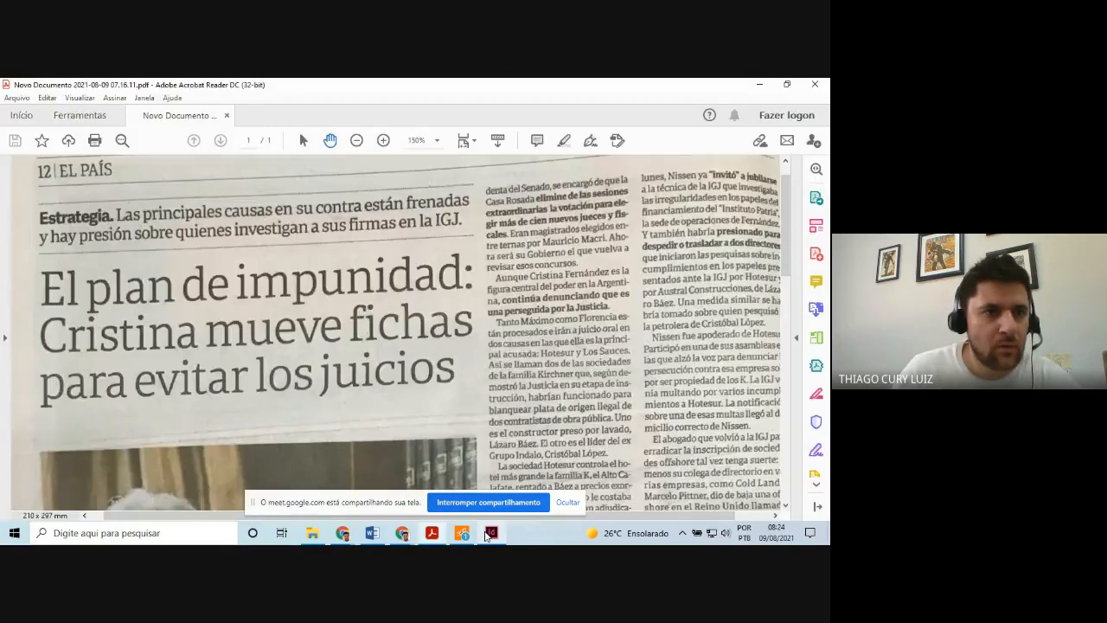
pyautogui.click(489, 533)
pyautogui.press('Left')
pyautogui.hotkey('shift', 'Left')
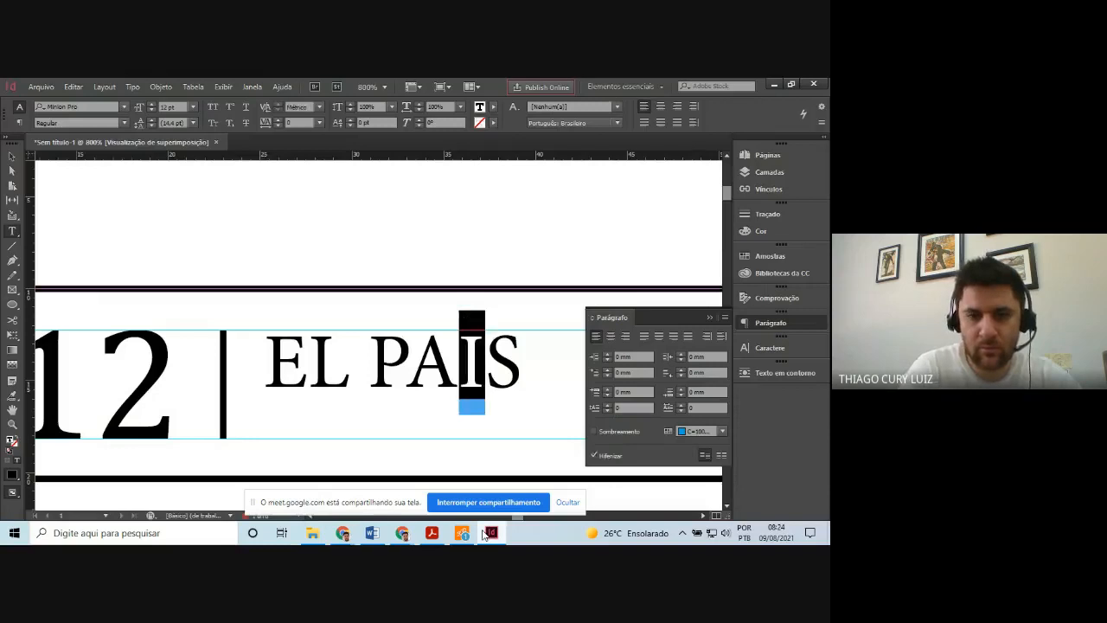
pyautogui.write('Í')
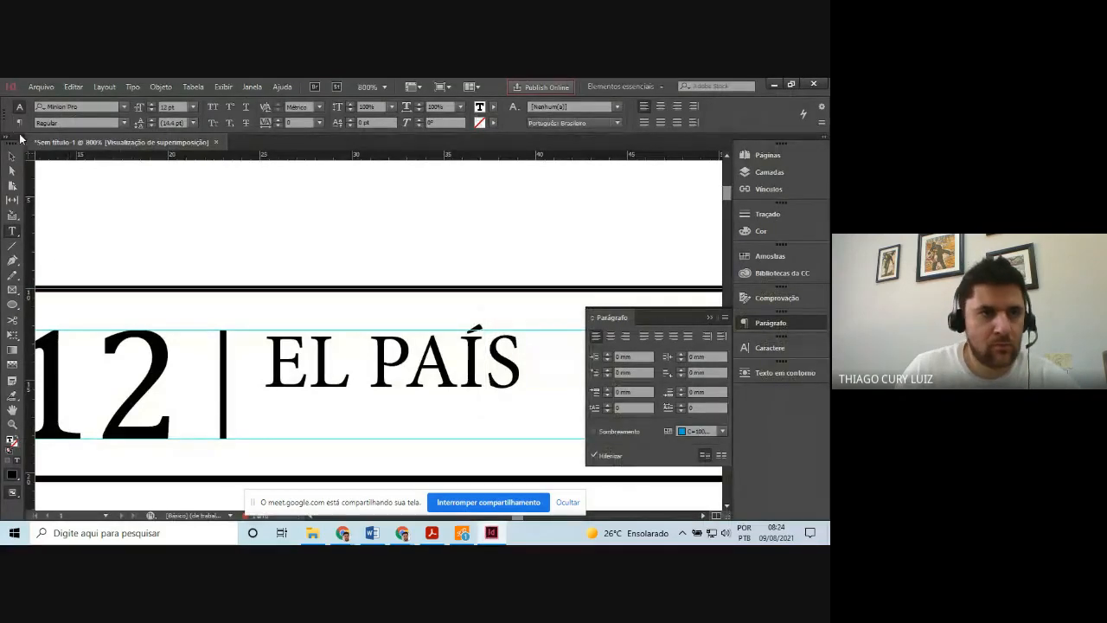
# Change the font of the EL PAÍS title to Cambria Regular
pyautogui.moveTo(274, 362); pyautogui.dragTo(554, 356)
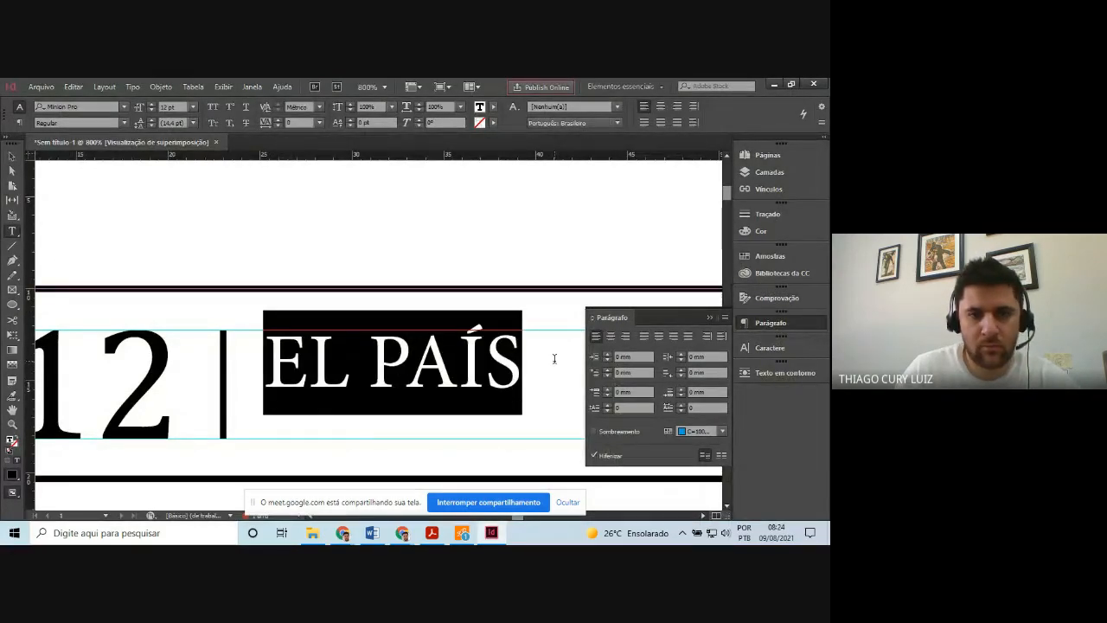
pyautogui.click(98, 105)
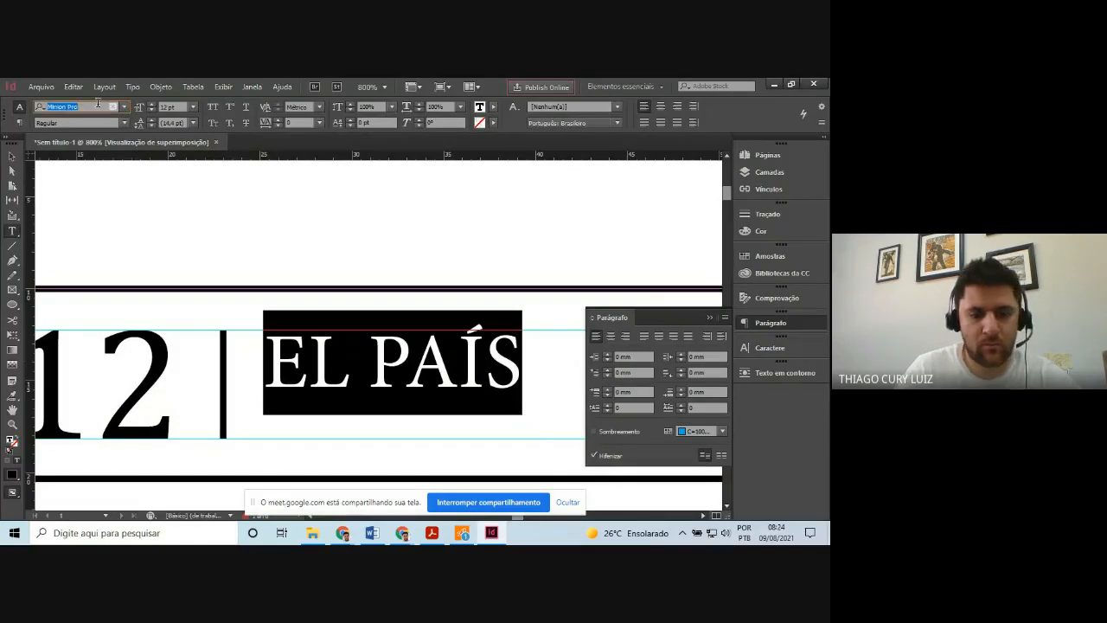
pyautogui.write('CAMB')
pyautogui.press('Down')
pyautogui.press('Down')
pyautogui.press('Down')
pyautogui.press('Down')
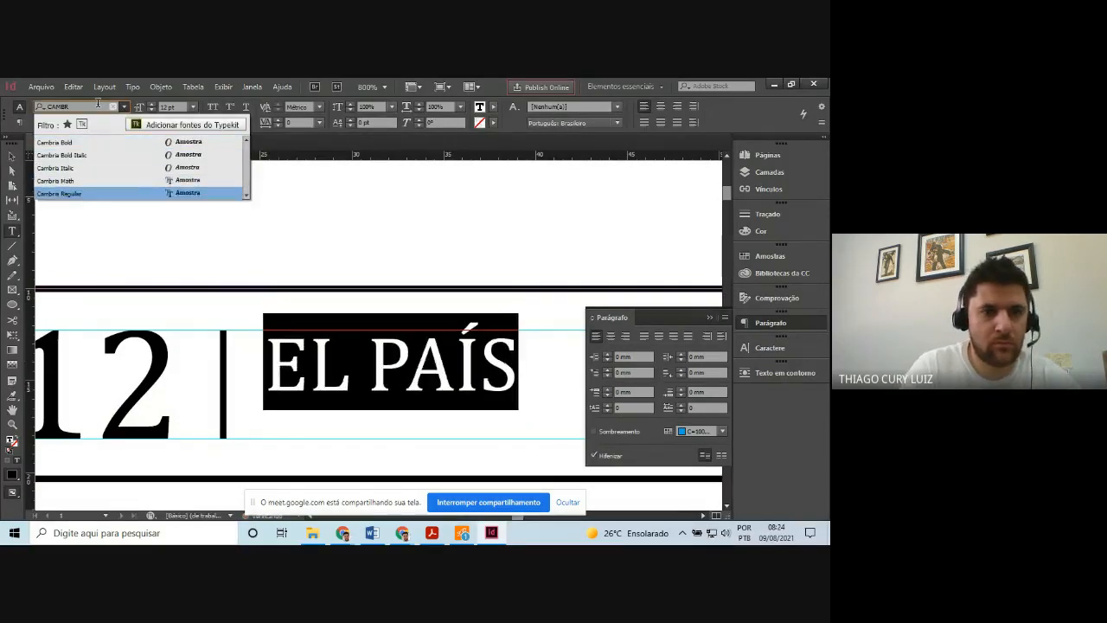
pyautogui.press('Return')
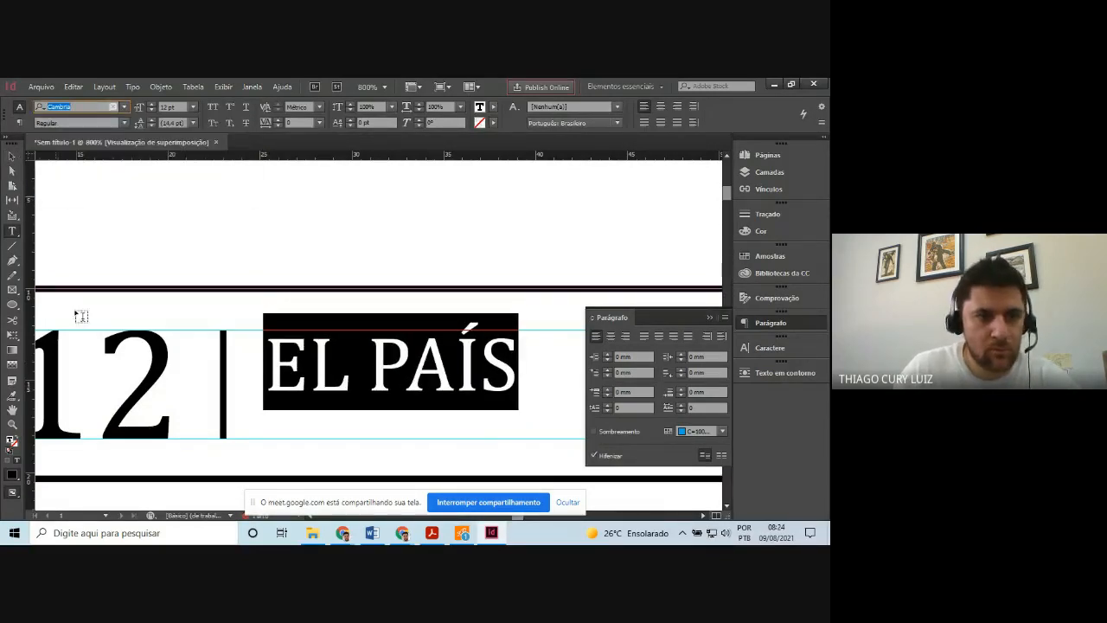
pyautogui.click(93, 368)
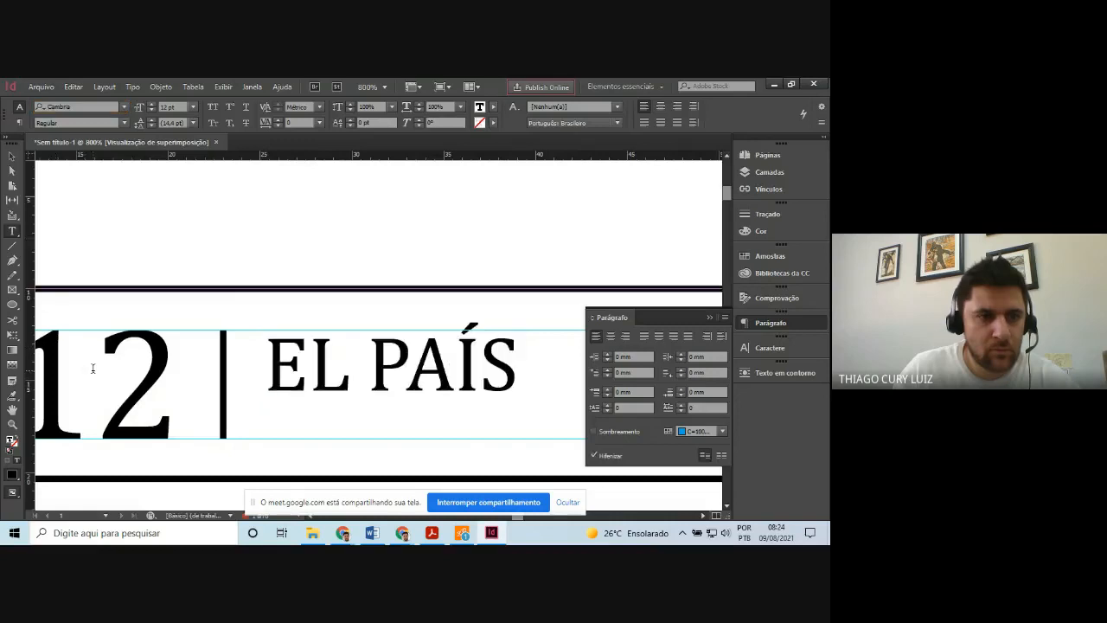
# Increase the font size of the EL PAÍS title to 25 pt
pyautogui.click(315, 360)
pyautogui.moveTo(273, 352); pyautogui.dragTo(520, 413)
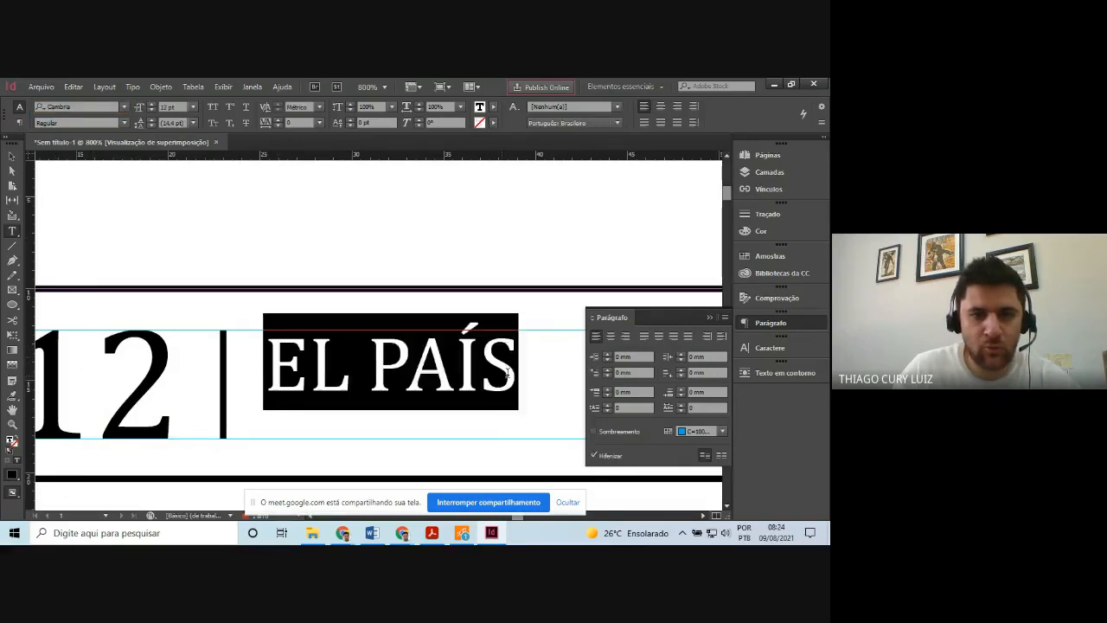
pyautogui.click(152, 105)
pyautogui.click(152, 106)
pyautogui.click(153, 105)
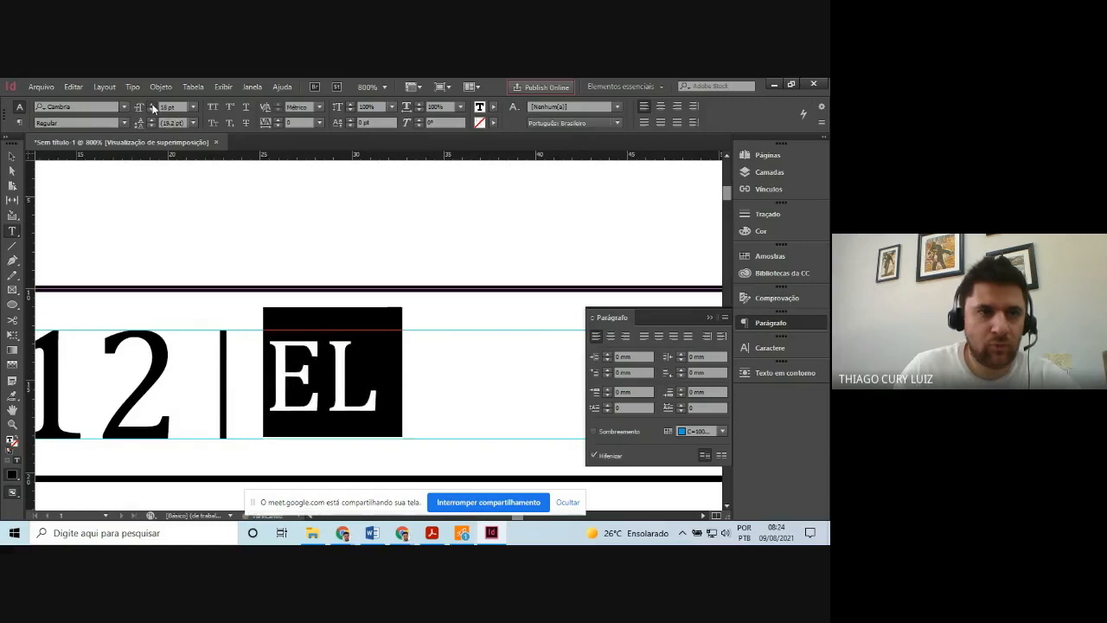
pyautogui.click(152, 105)
pyautogui.click(152, 106)
pyautogui.click(152, 106)
pyautogui.click(153, 105)
pyautogui.click(152, 105)
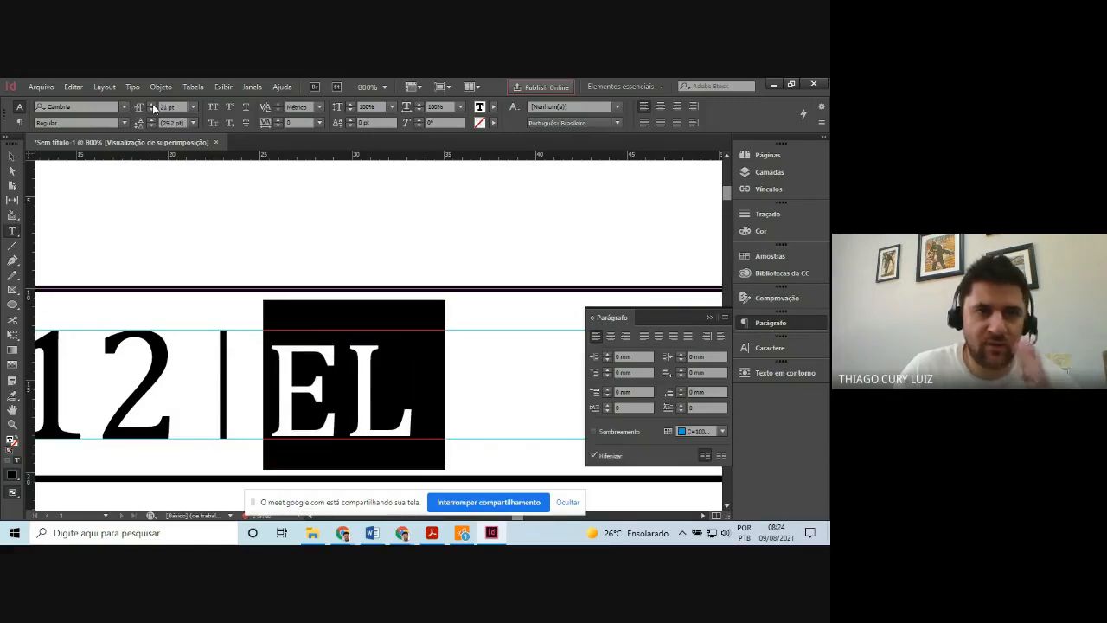
pyautogui.click(152, 106)
# Enlarge the EL PAÍS text frame to about 32.8 mm wide and 10.25 mm high so the whole title fits
pyautogui.click(12, 155)
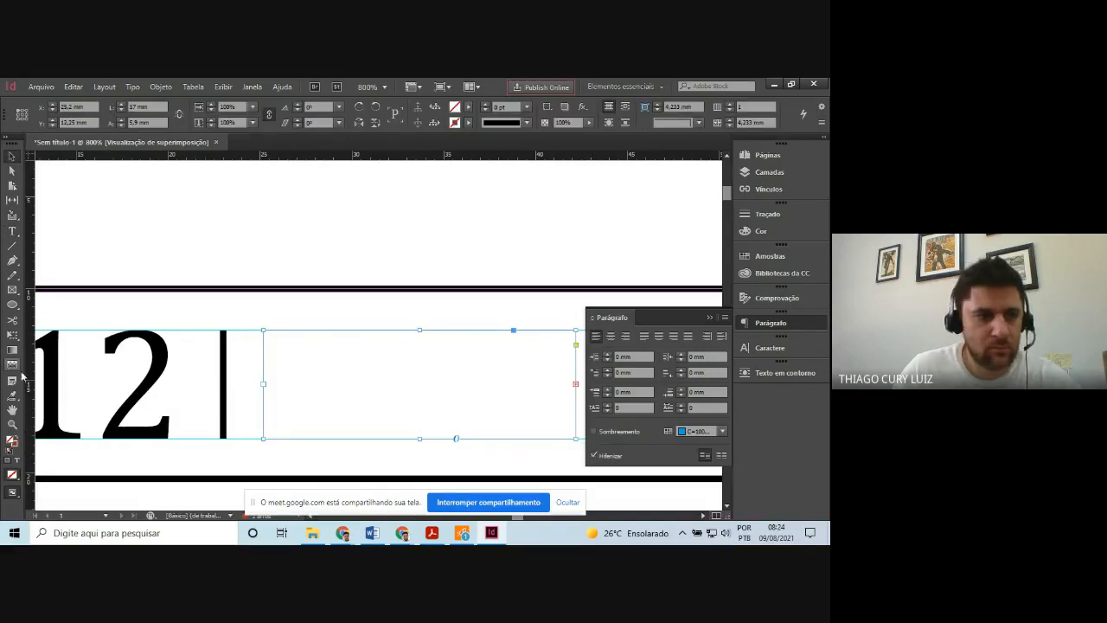
pyautogui.click(12, 424)
pyautogui.keyDown('alt'); pyautogui.click(548, 445); pyautogui.keyUp('alt')
pyautogui.keyDown('alt'); pyautogui.click(451, 348); pyautogui.keyUp('alt')
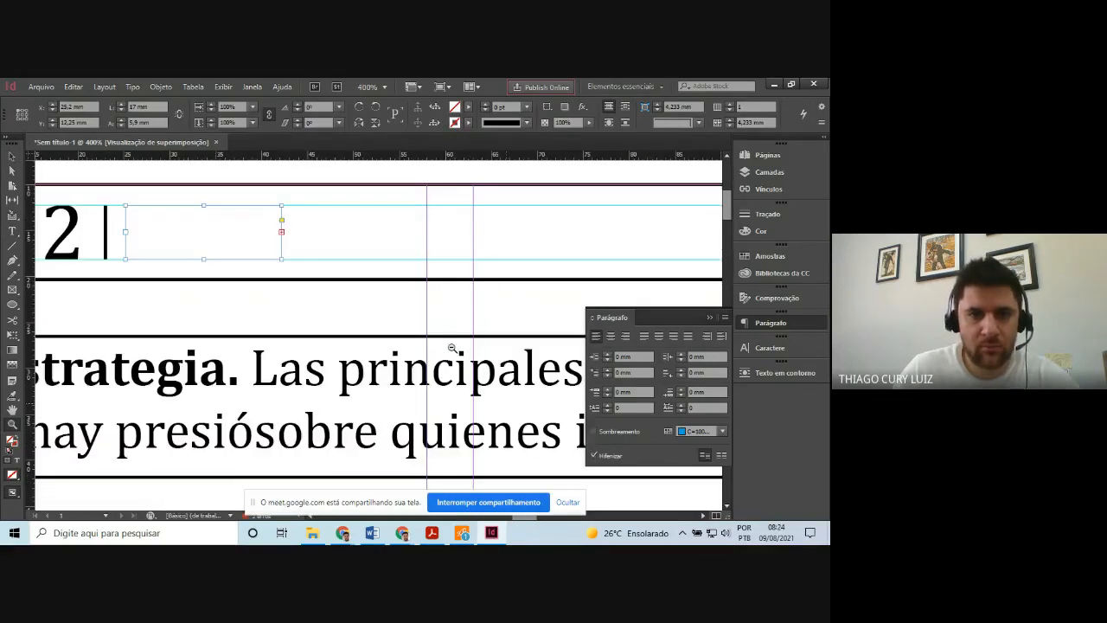
pyautogui.keyDown('alt'); pyautogui.click(381, 291); pyautogui.keyUp('alt')
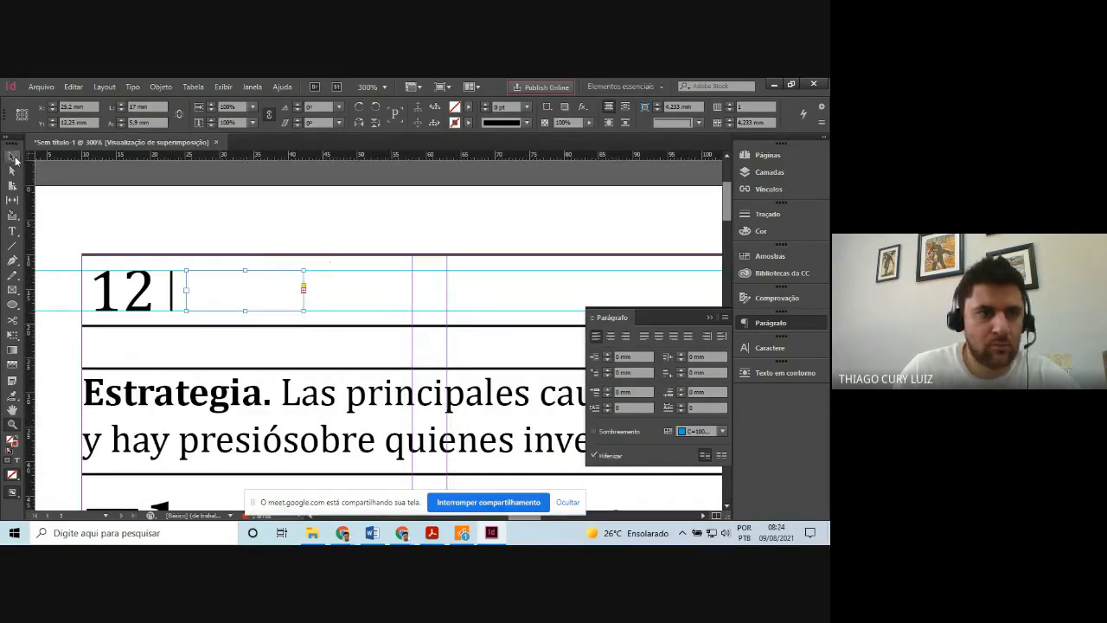
pyautogui.click(12, 156)
pyautogui.moveTo(303, 310); pyautogui.dragTo(412, 313)
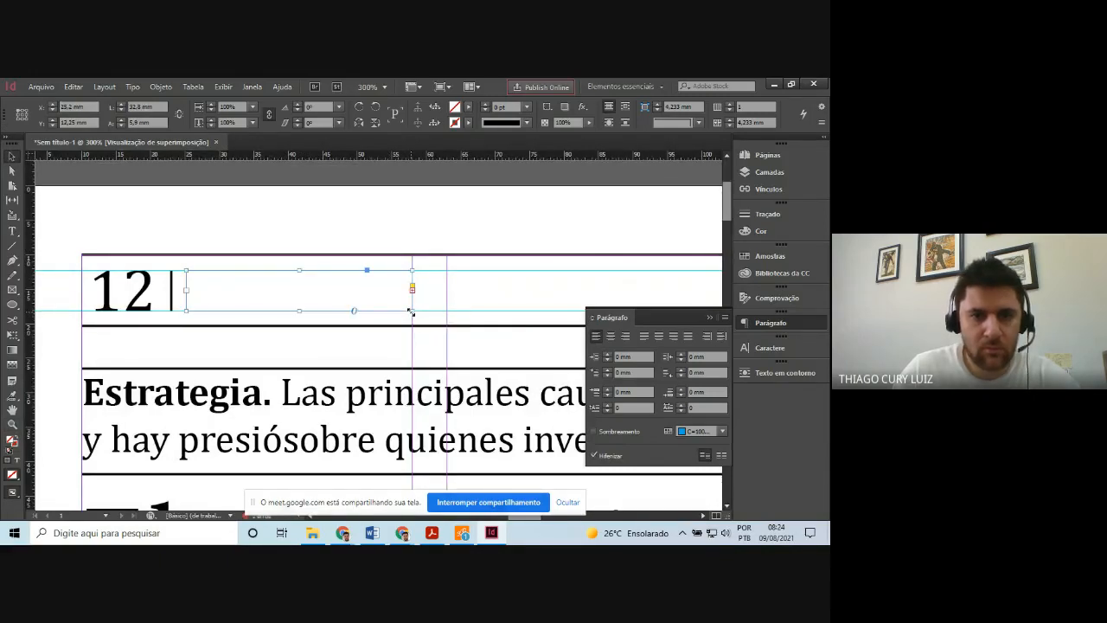
pyautogui.click(12, 230)
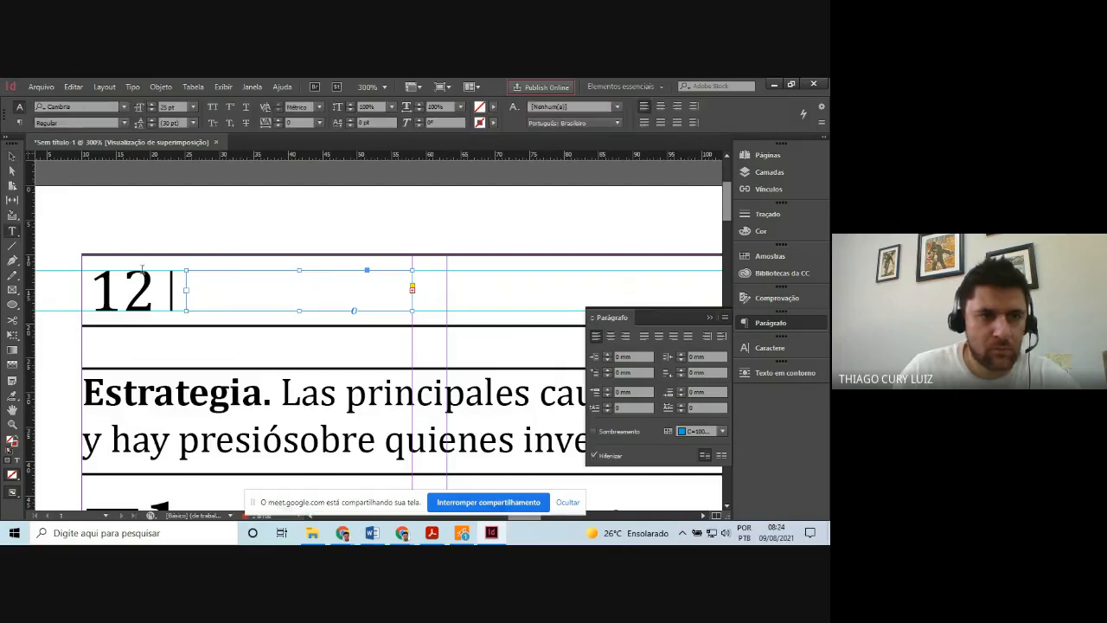
pyautogui.click(214, 289)
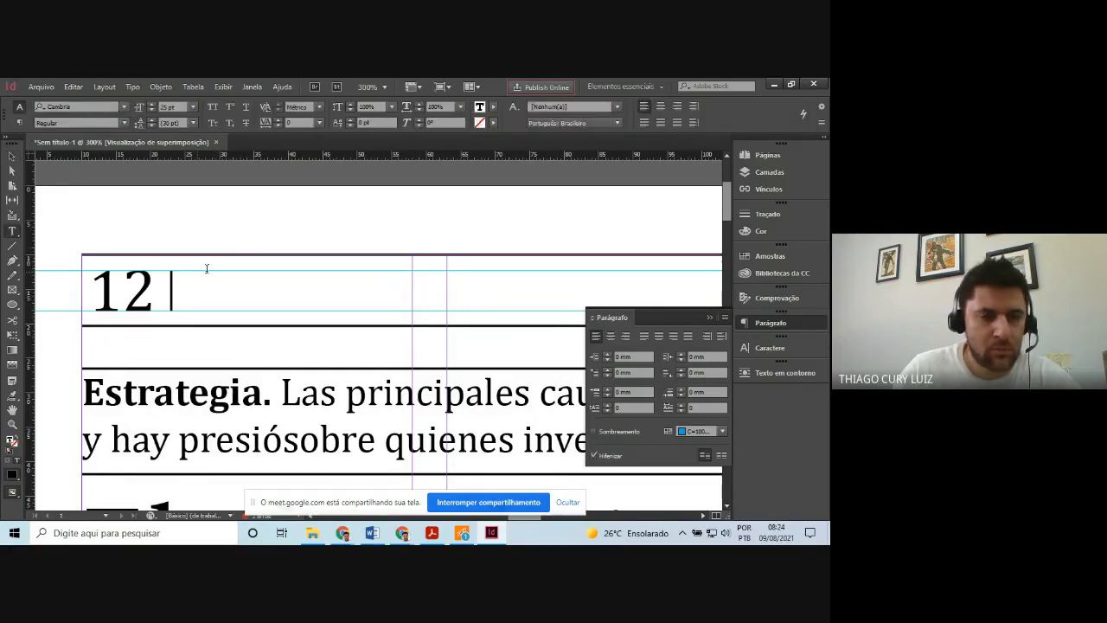
pyautogui.click(12, 156)
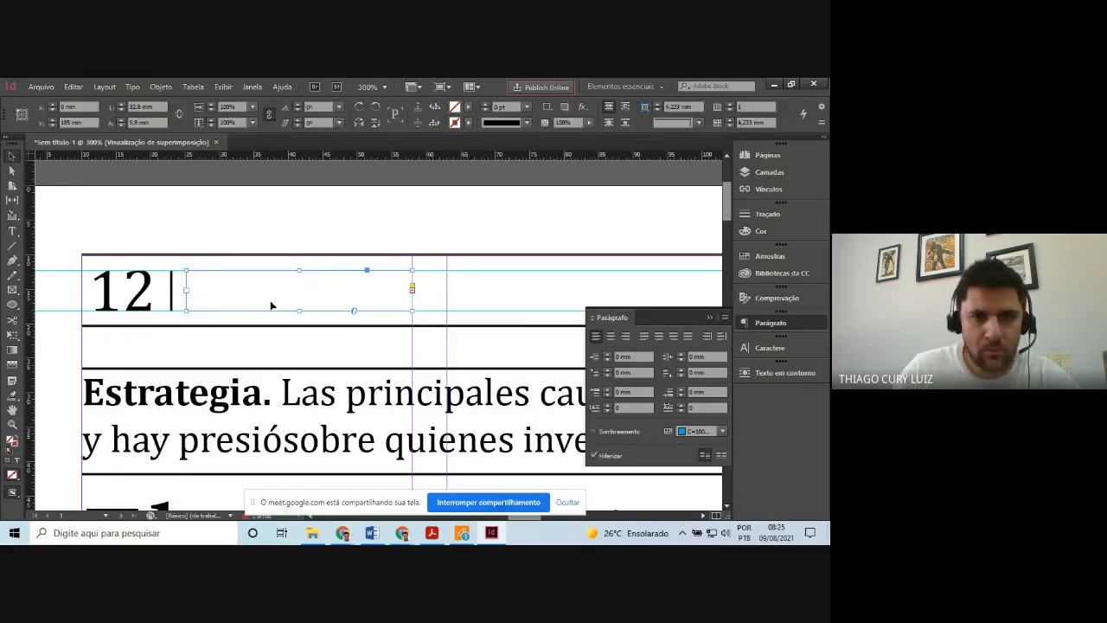
pyautogui.moveTo(299, 310); pyautogui.dragTo(295, 339)
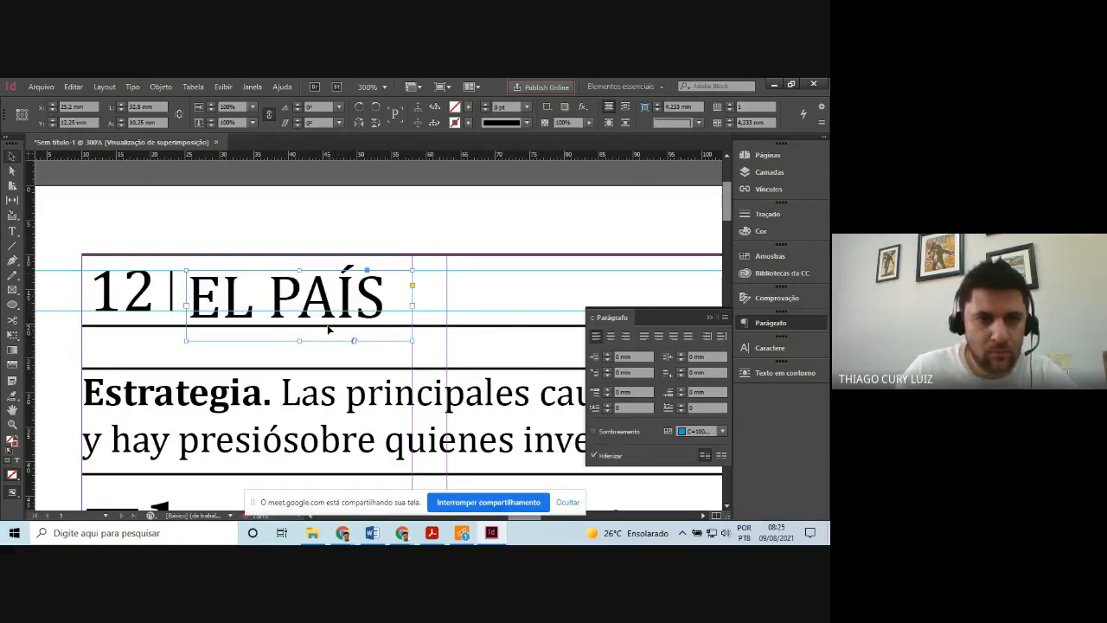
# Nudge the EL PAÍS frame up to Y 11.25 mm to line the title up with the 12
pyautogui.press('Up')
pyautogui.press('Up')
pyautogui.press('Up')
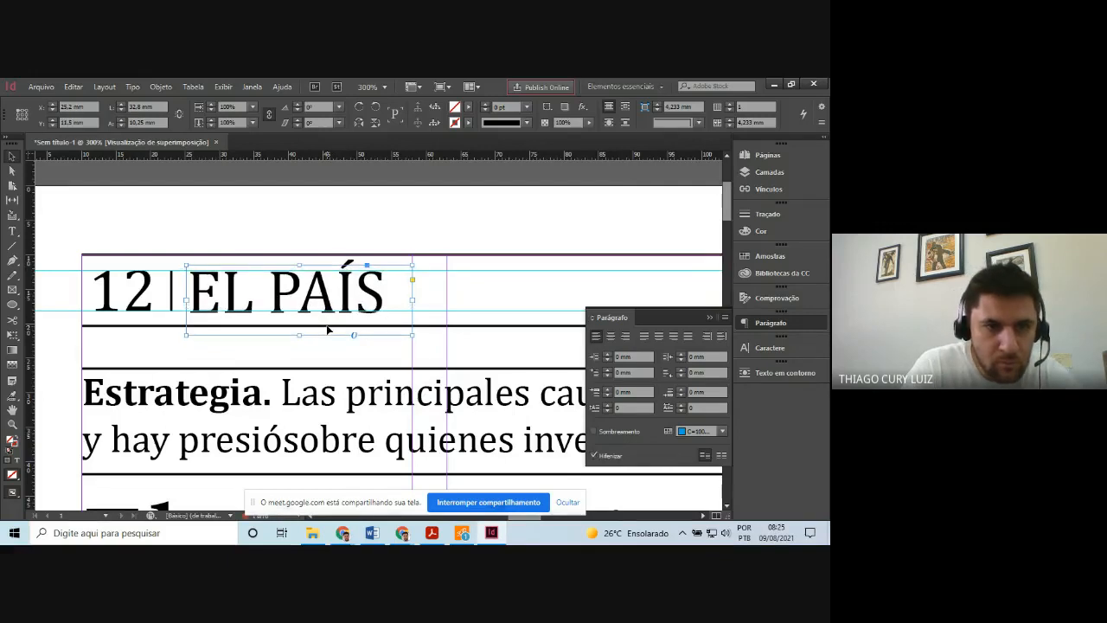
pyautogui.press('Up')
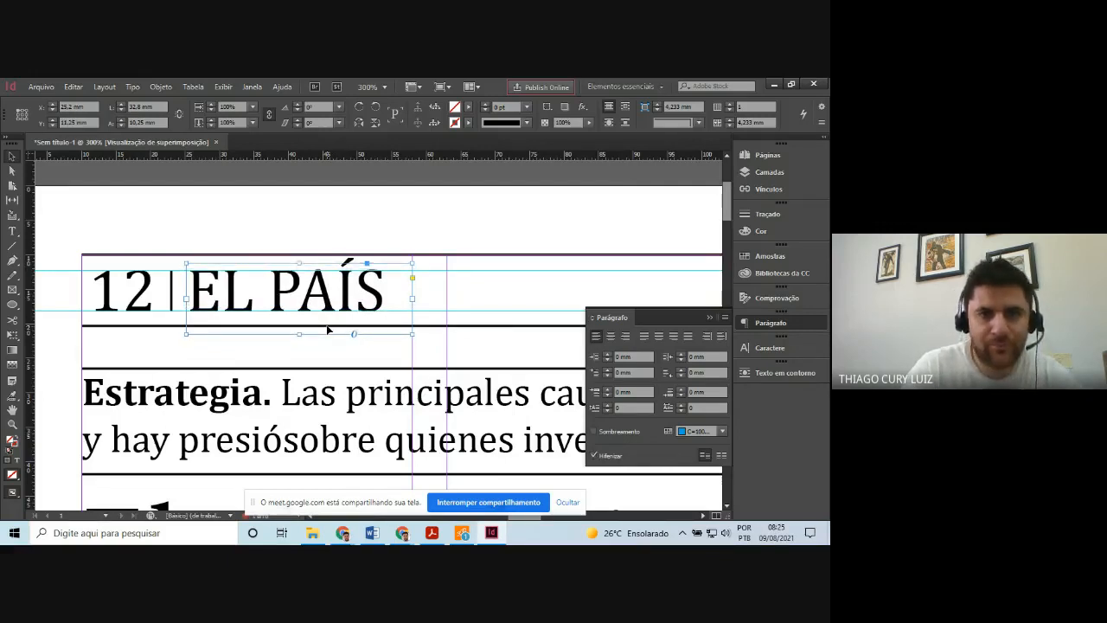
# Compare the page header with the scanned newspaper in Acrobat Reader and check the font size of the Estrategia subheading in InDesign
pyautogui.click(225, 216)
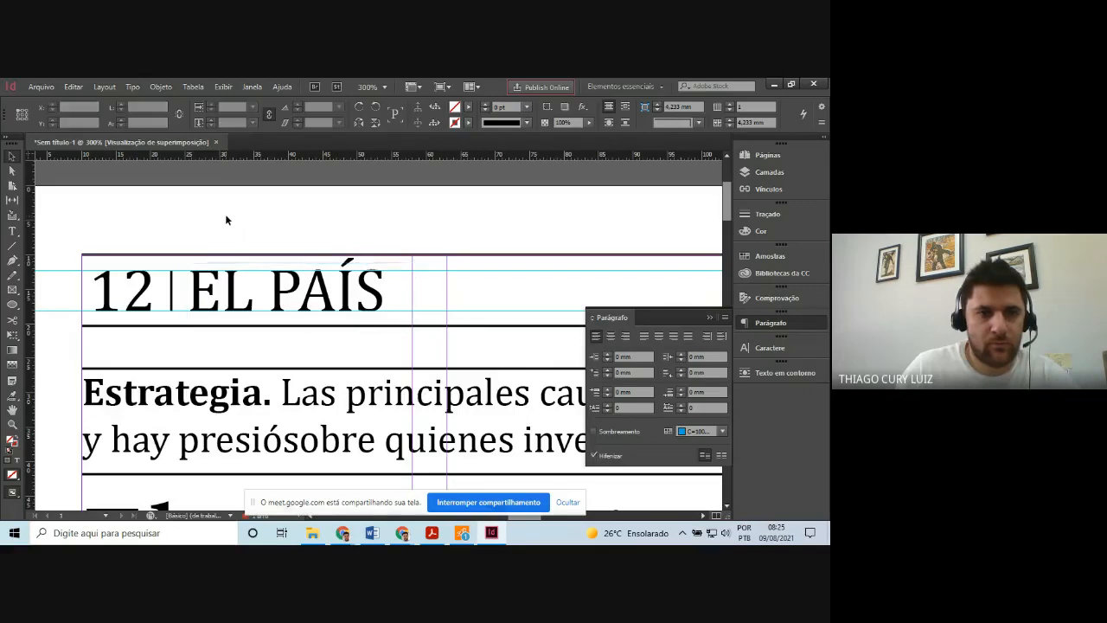
pyautogui.click(482, 538)
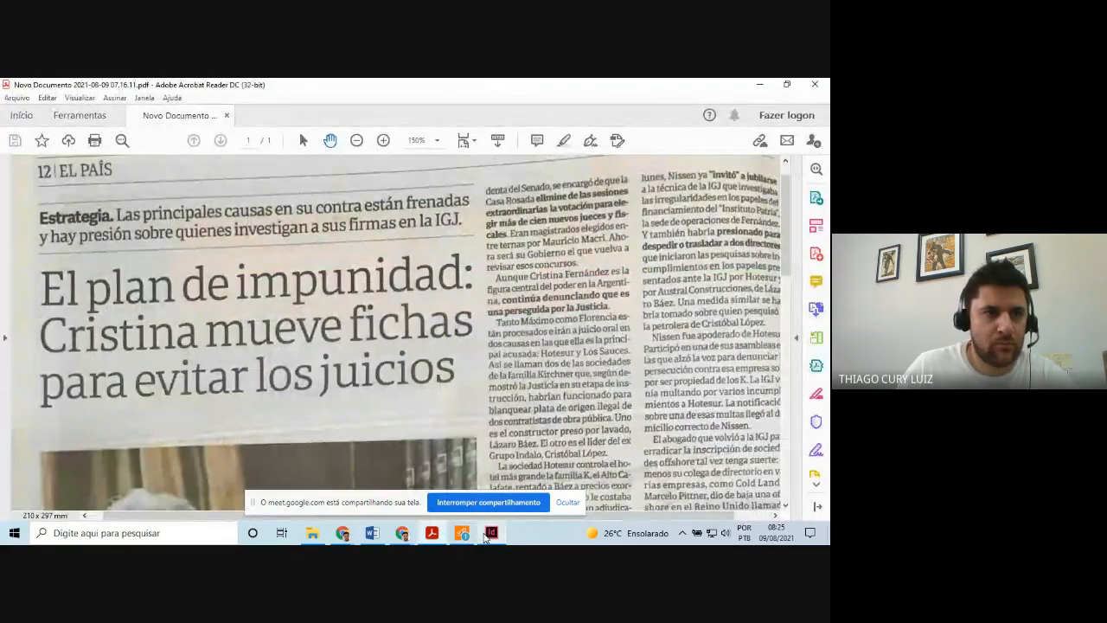
pyautogui.click(488, 536)
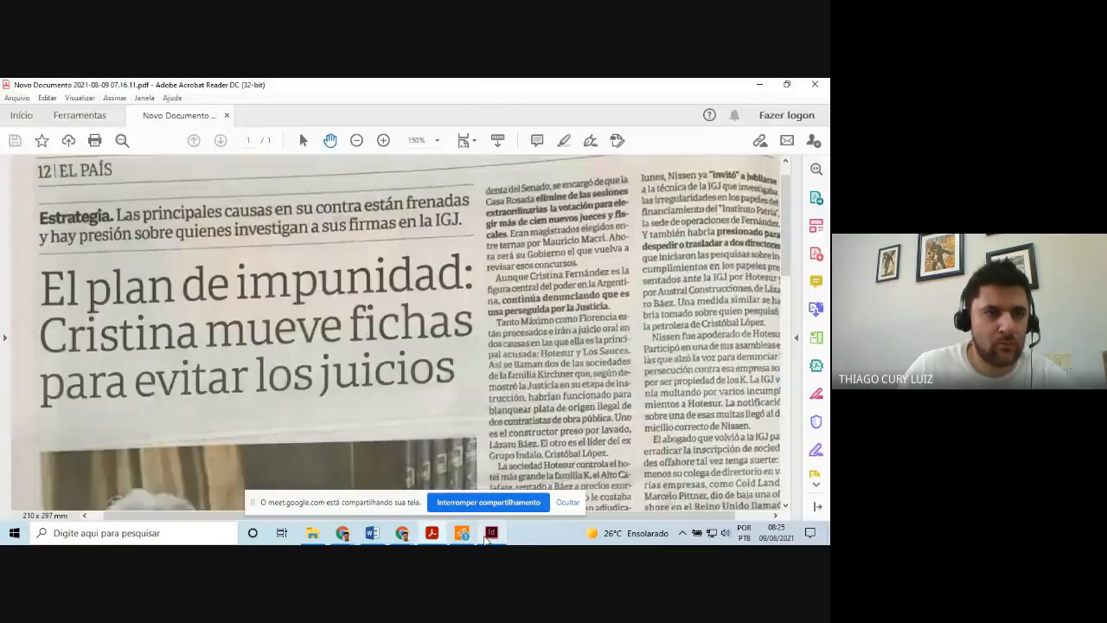
pyautogui.click(487, 537)
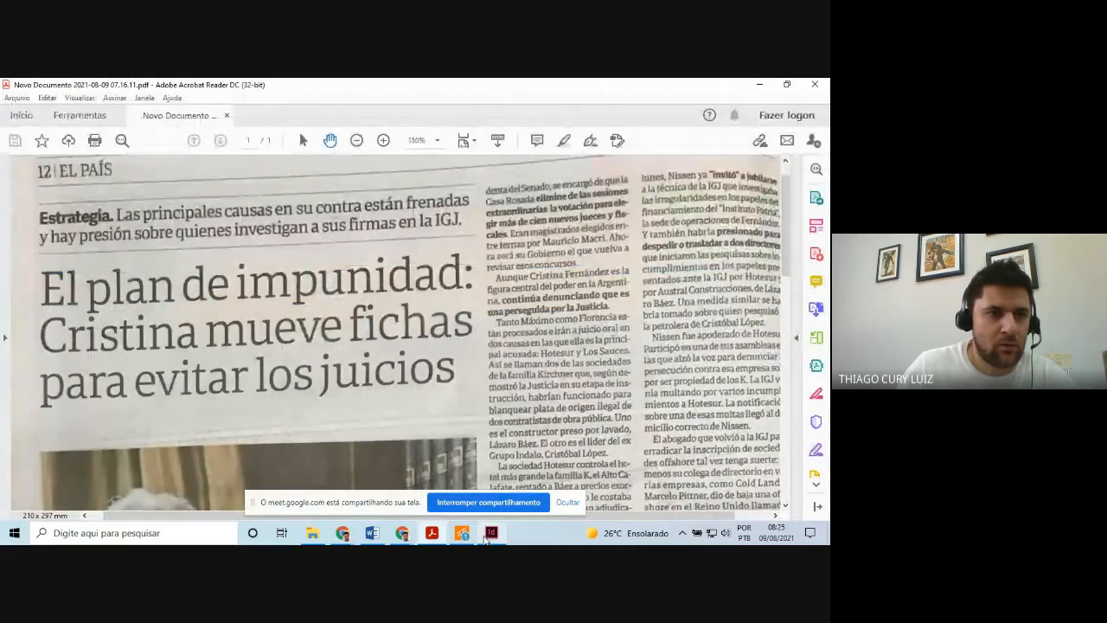
pyautogui.click(487, 537)
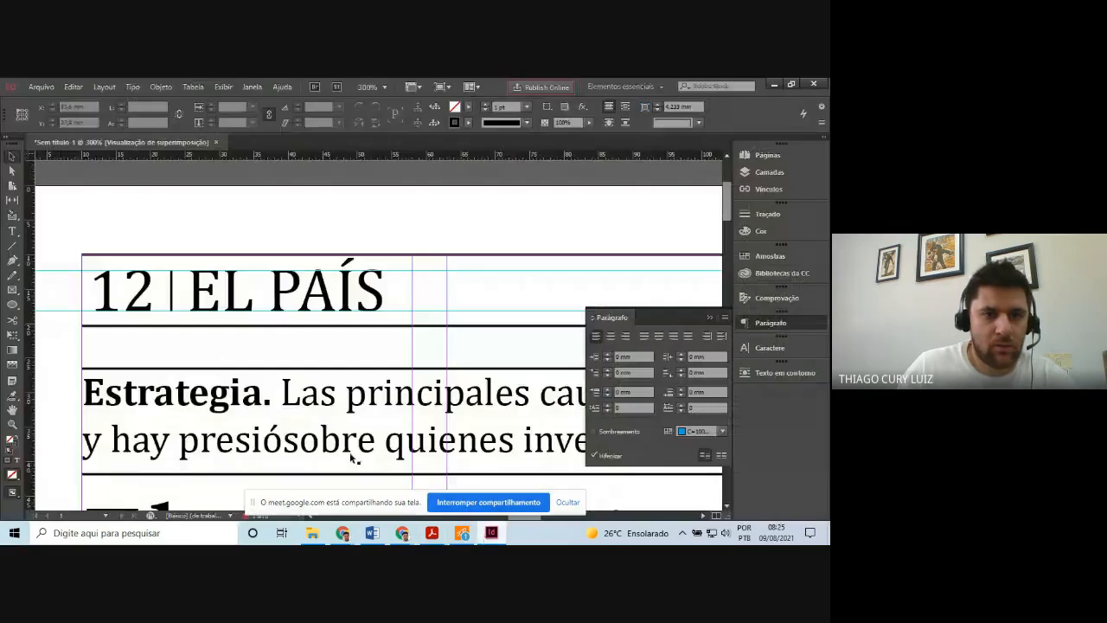
pyautogui.click(12, 231)
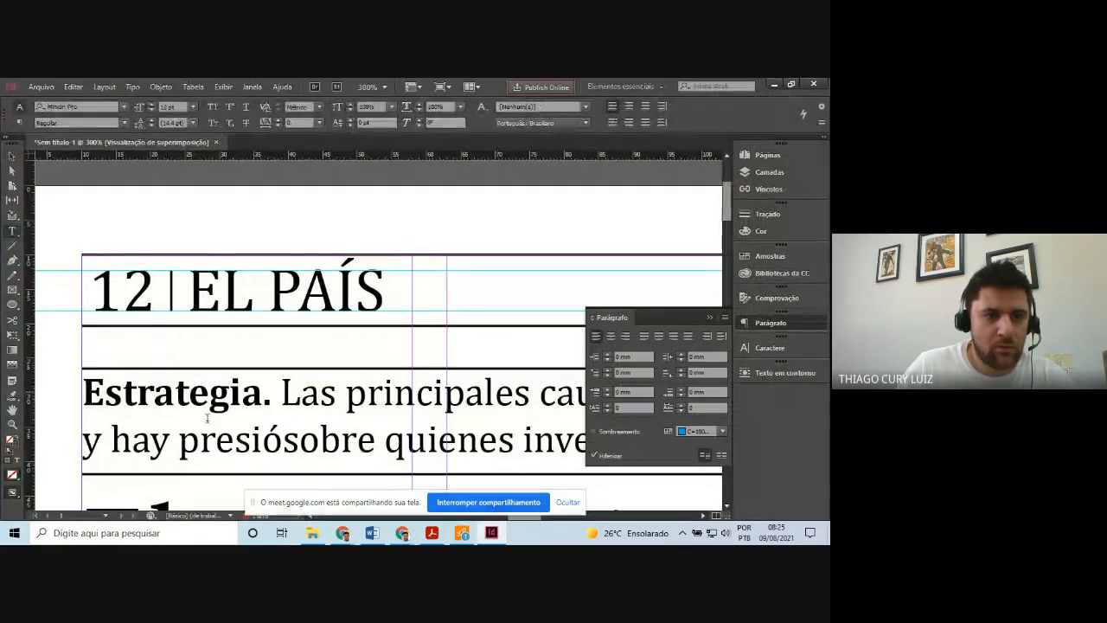
pyautogui.click(208, 393)
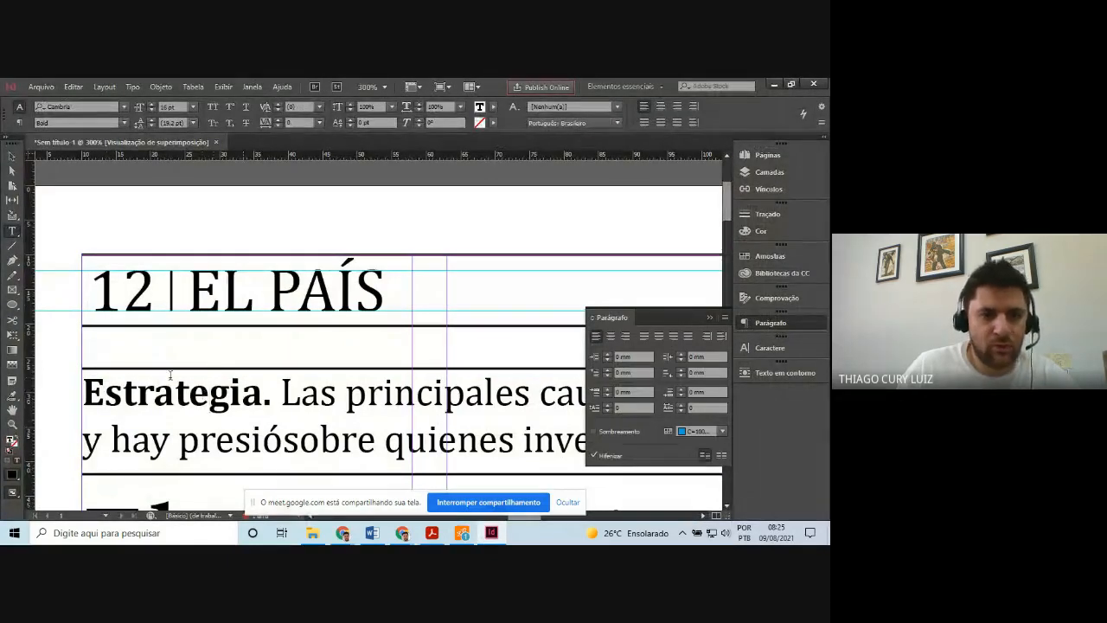
pyautogui.click(491, 534)
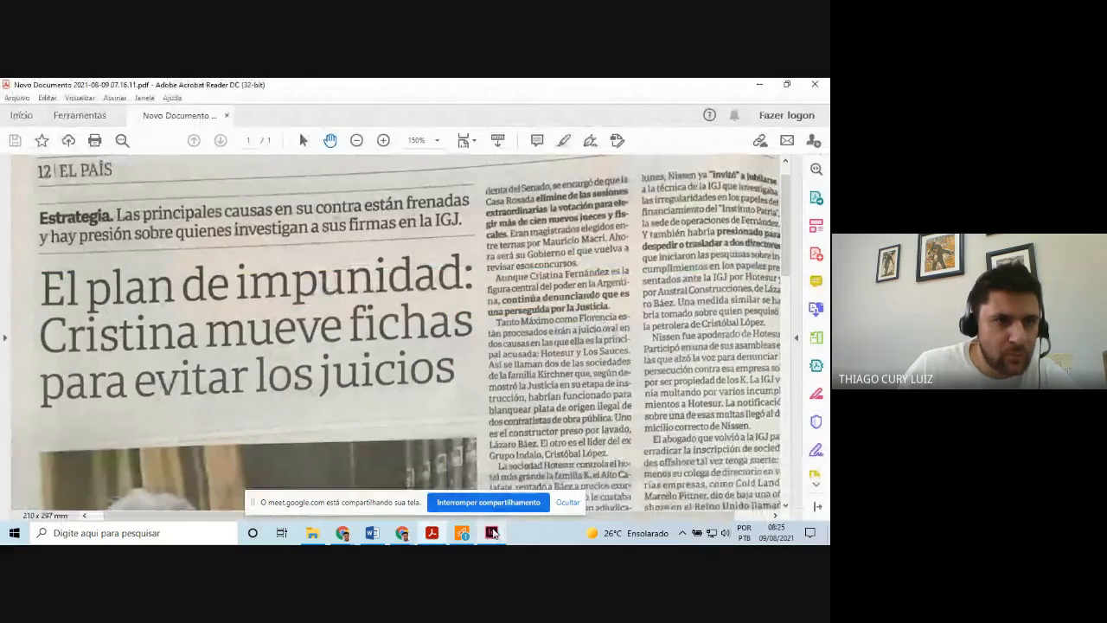
pyautogui.click(491, 533)
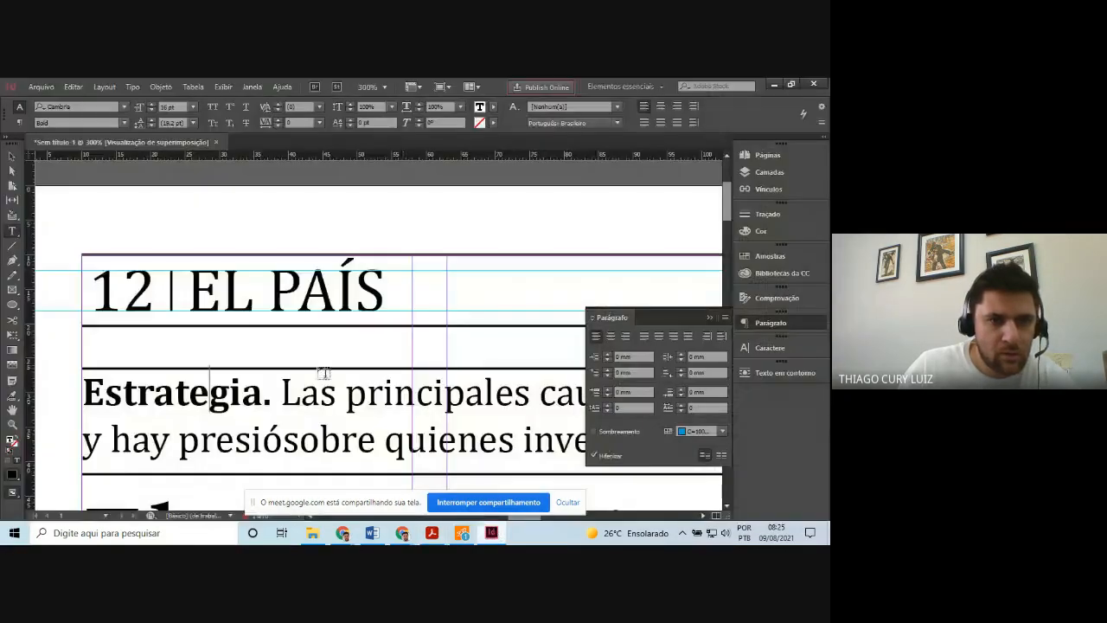
# Set the font size of the page number 12 and the EL PAÍS title to 16 pt
pyautogui.doubleClick(147, 290)
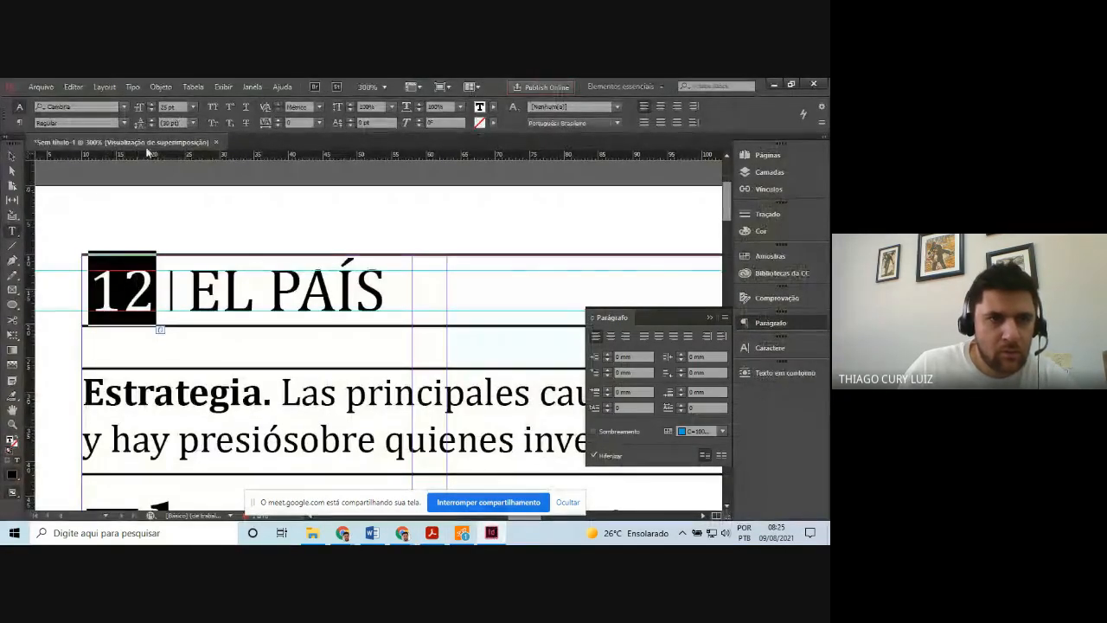
pyautogui.click(166, 106)
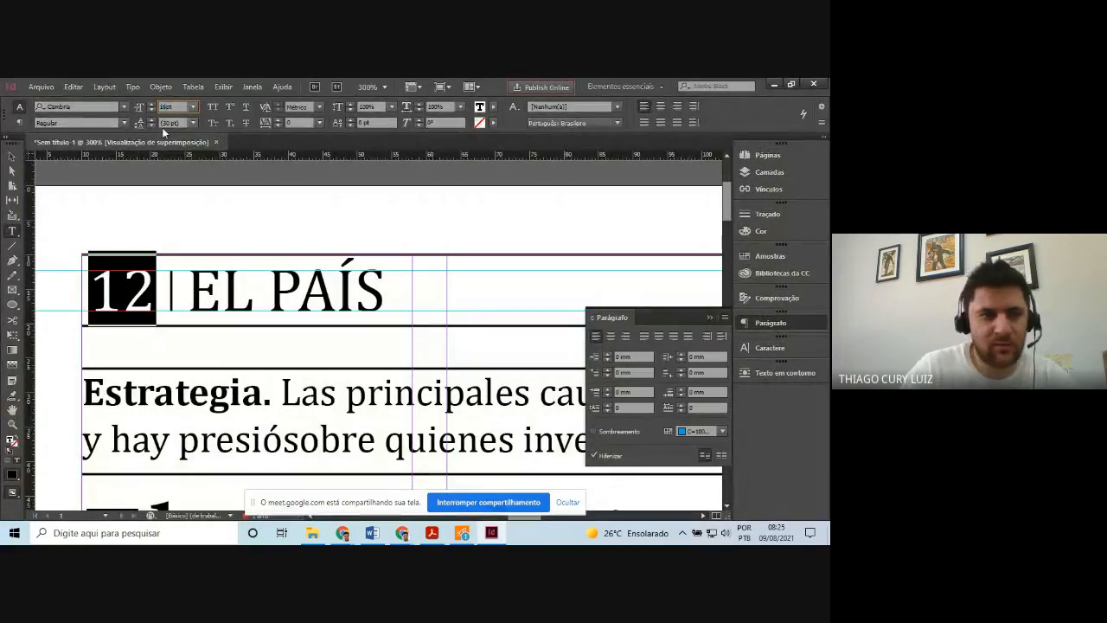
pyautogui.press('Return')
pyautogui.moveTo(190, 283); pyautogui.dragTo(387, 327)
pyautogui.click(165, 106)
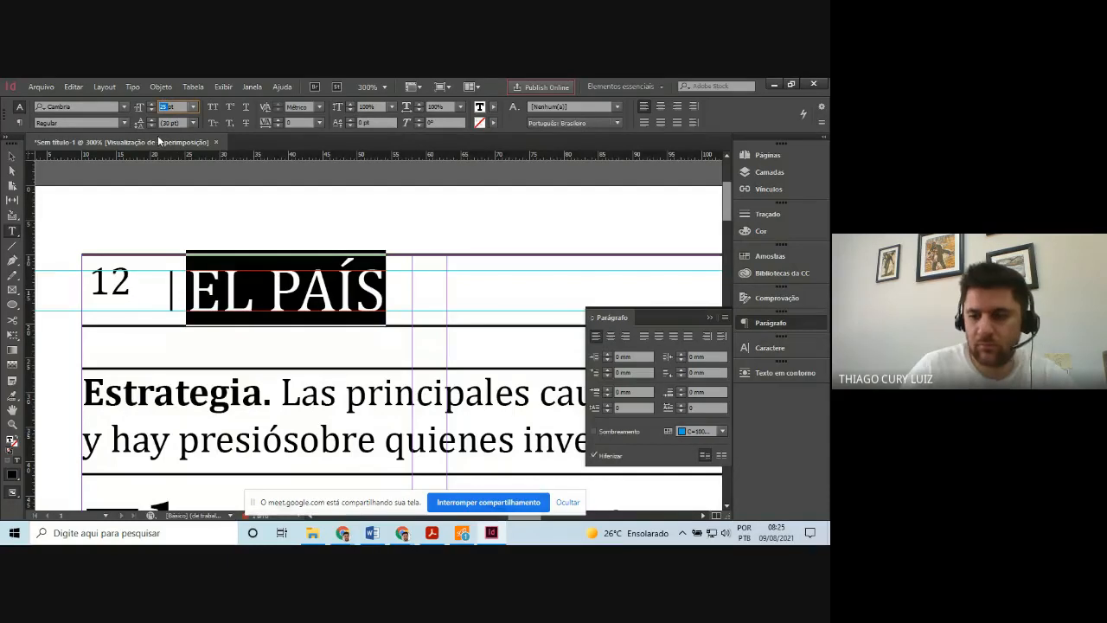
pyautogui.write('16')
pyautogui.press('Return')
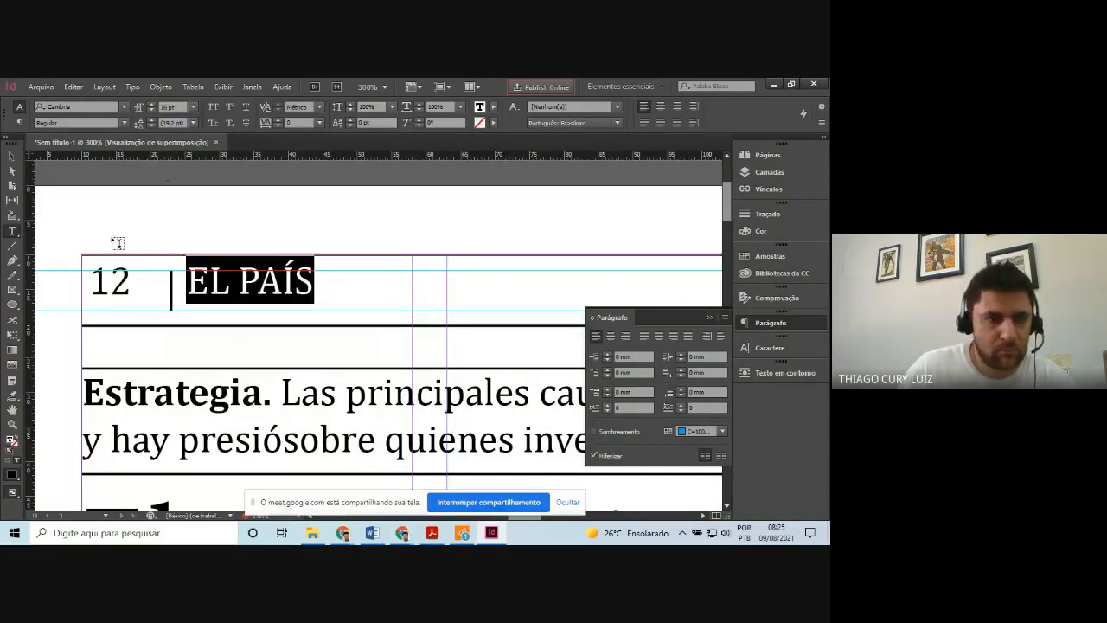
# Shrink the page number 12 frame to about 6.5 mm wide and 5.05 mm high, placed at about Y 12.67 mm between the header guides
pyautogui.press('Escape')
pyautogui.click(101, 283)
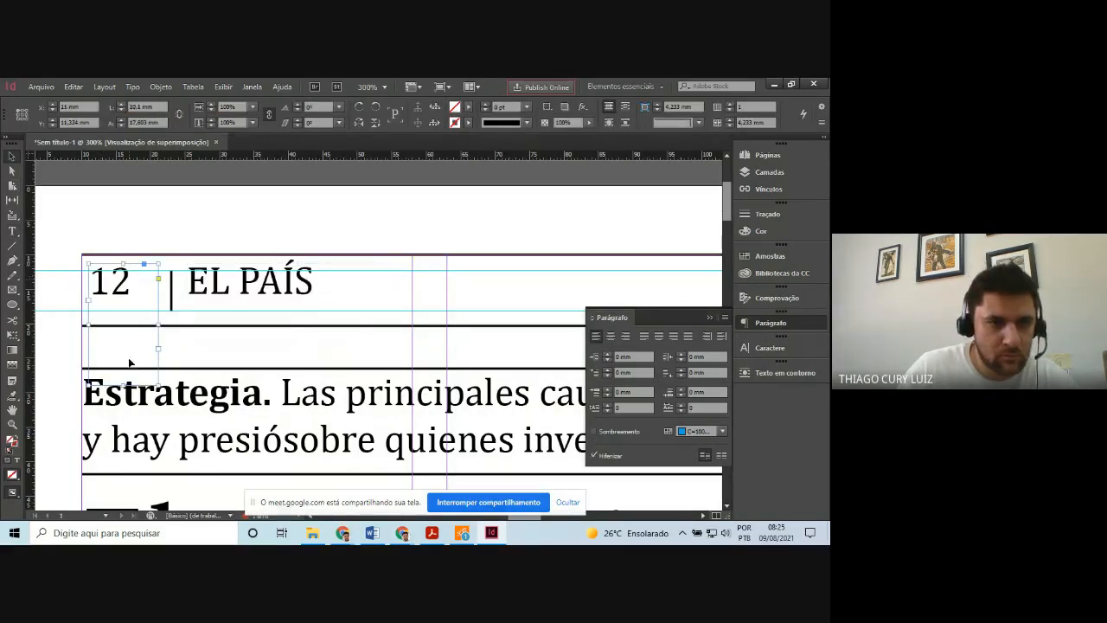
pyautogui.moveTo(123, 383); pyautogui.dragTo(118, 297)
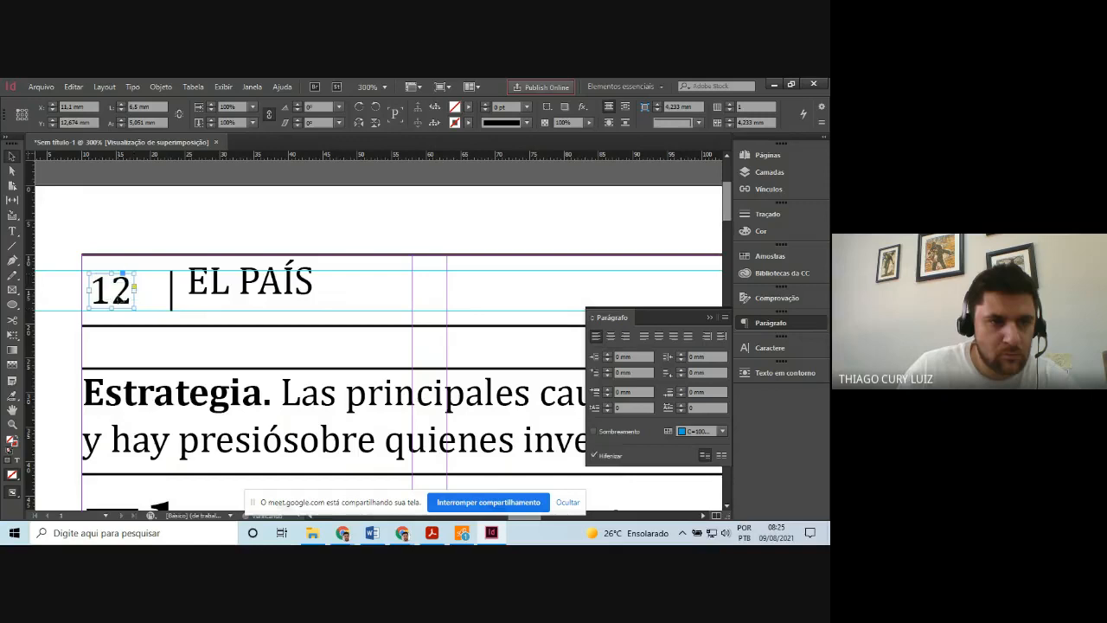
# Nudge the vertical divider line left to about X 18.57 mm, close beside the page number 12
pyautogui.click(172, 304)
pyautogui.press('Left')
pyautogui.press('Left')
pyautogui.press('Left')
pyautogui.press('Left')
pyautogui.press('Left')
pyautogui.press('Left')
pyautogui.press('Left')
pyautogui.press('Left')
pyautogui.press('Left')
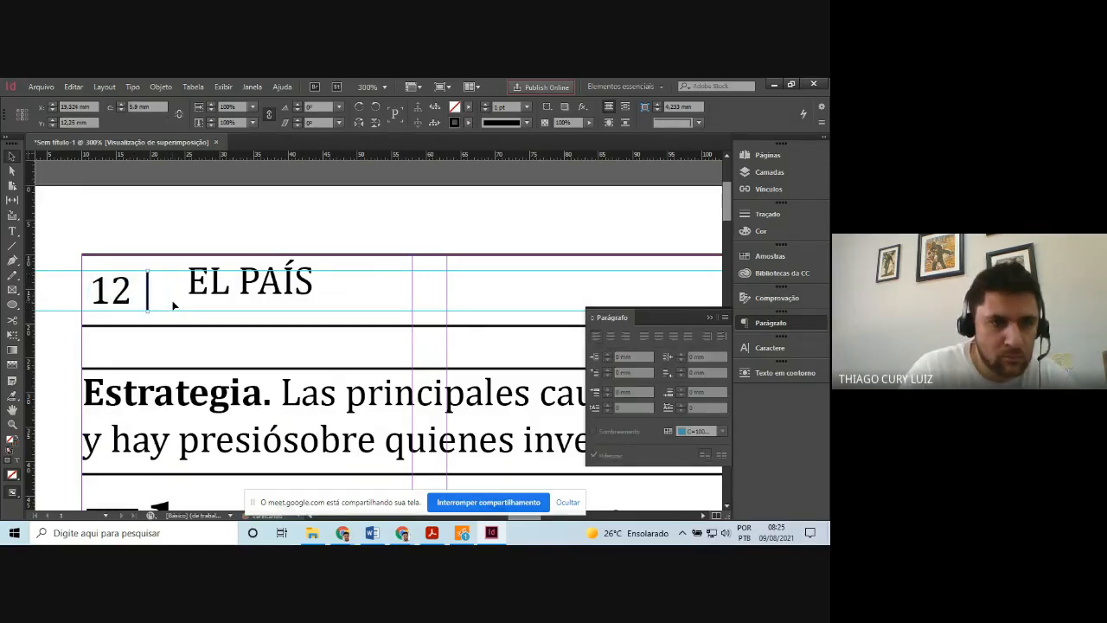
pyautogui.press('Left')
pyautogui.press('Left')
pyautogui.press('Left')
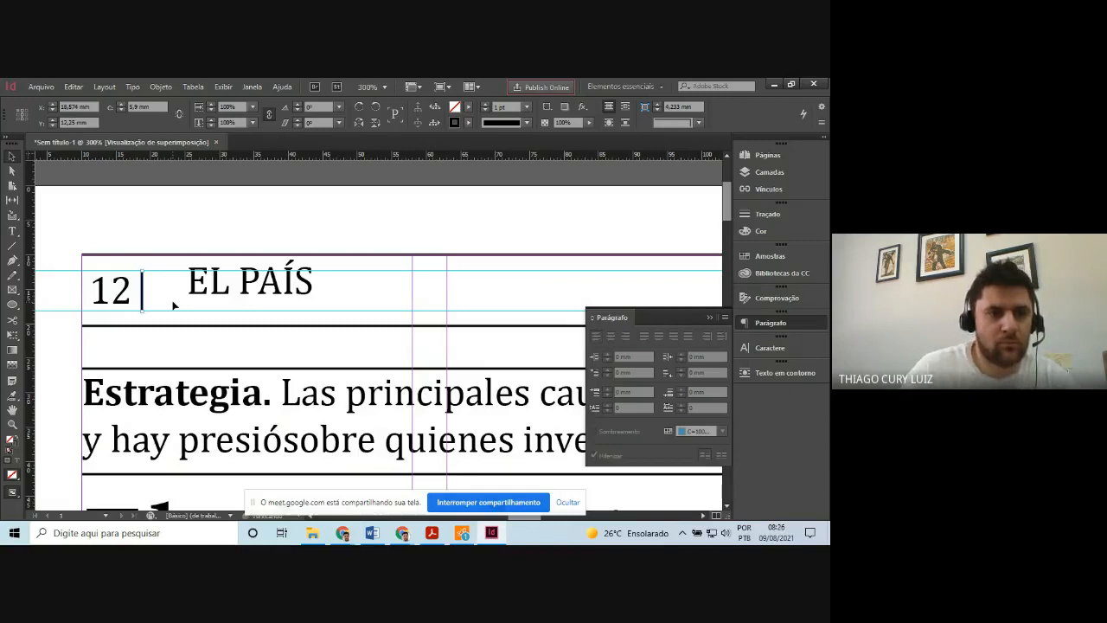
# Shrink the EL PAÍS frame to about 19 by 5.05 mm and place it beside the divider at about X 19.9 mm, Y 12.67 mm
pyautogui.click(192, 291)
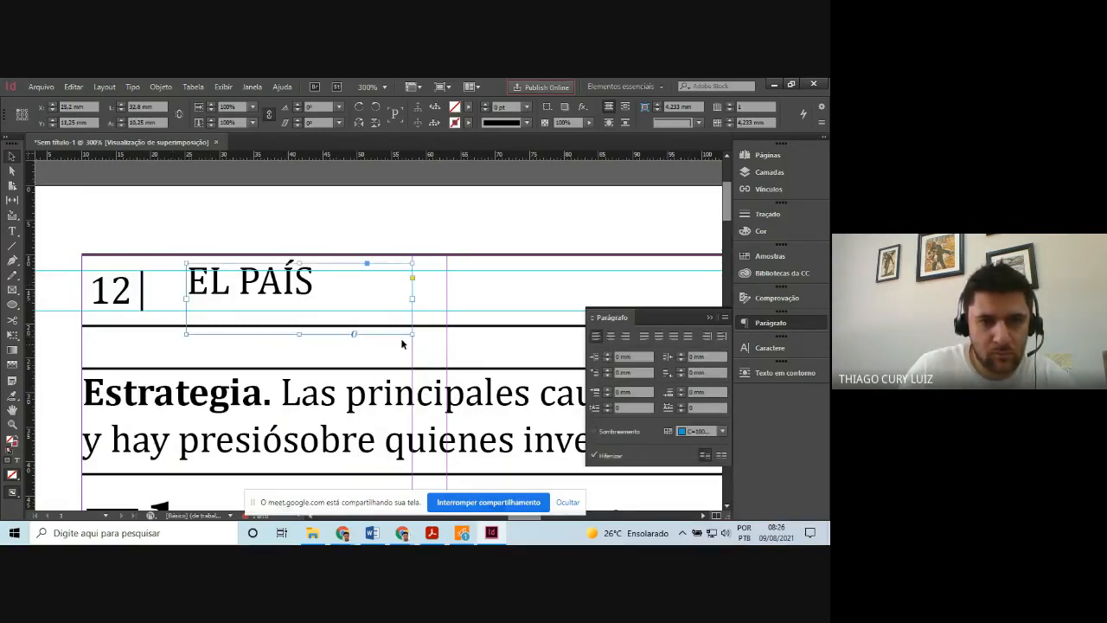
pyautogui.moveTo(413, 334); pyautogui.dragTo(252, 294)
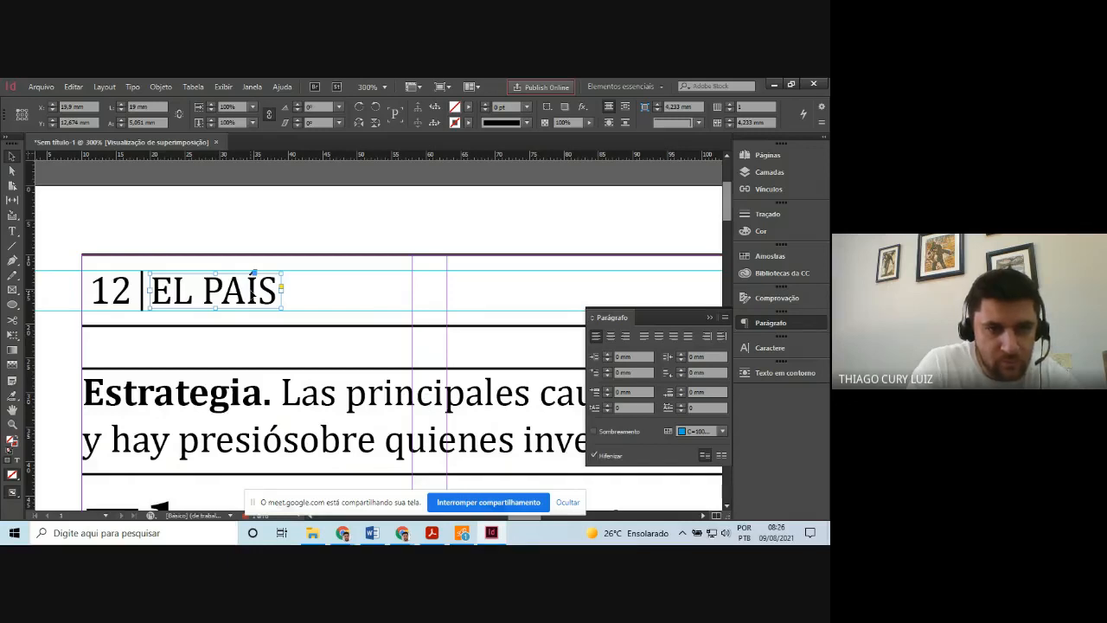
pyautogui.click(245, 198)
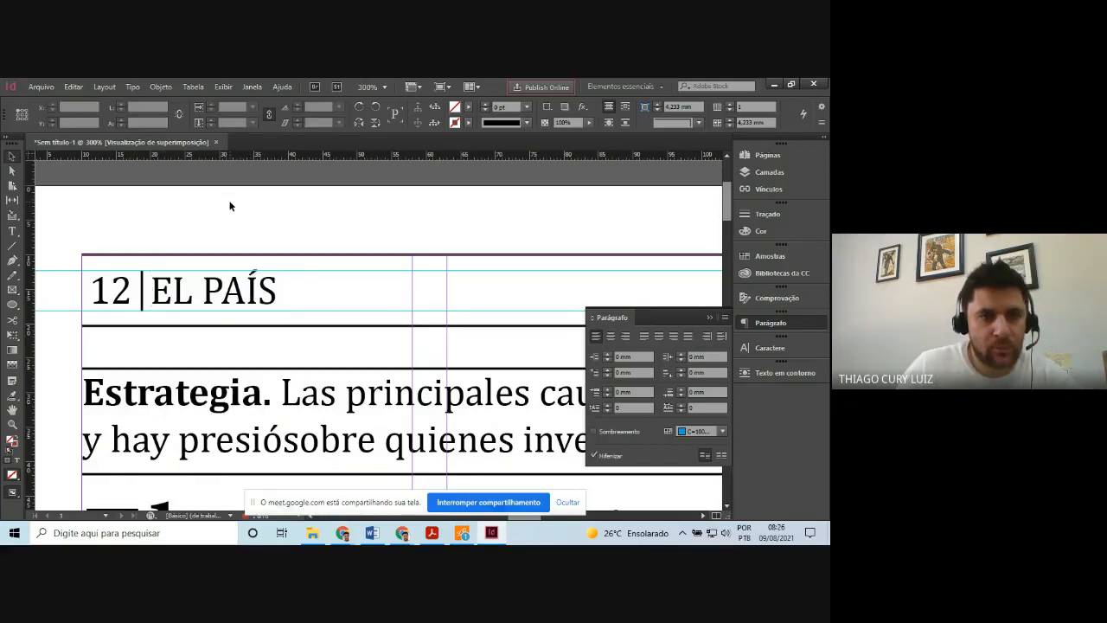
# Shorten the vertical divider at both ends to about 3.98 mm so it matches the height of the header text
pyautogui.click(12, 424)
pyautogui.moveTo(112, 263); pyautogui.dragTo(181, 327)
pyautogui.click(11, 158)
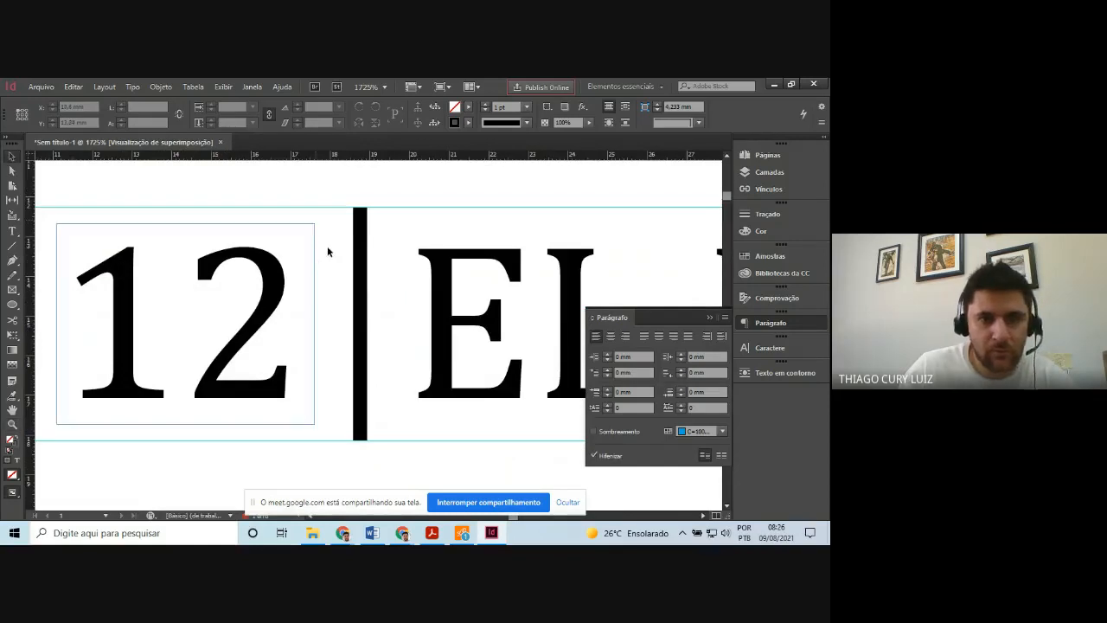
pyautogui.click(363, 212)
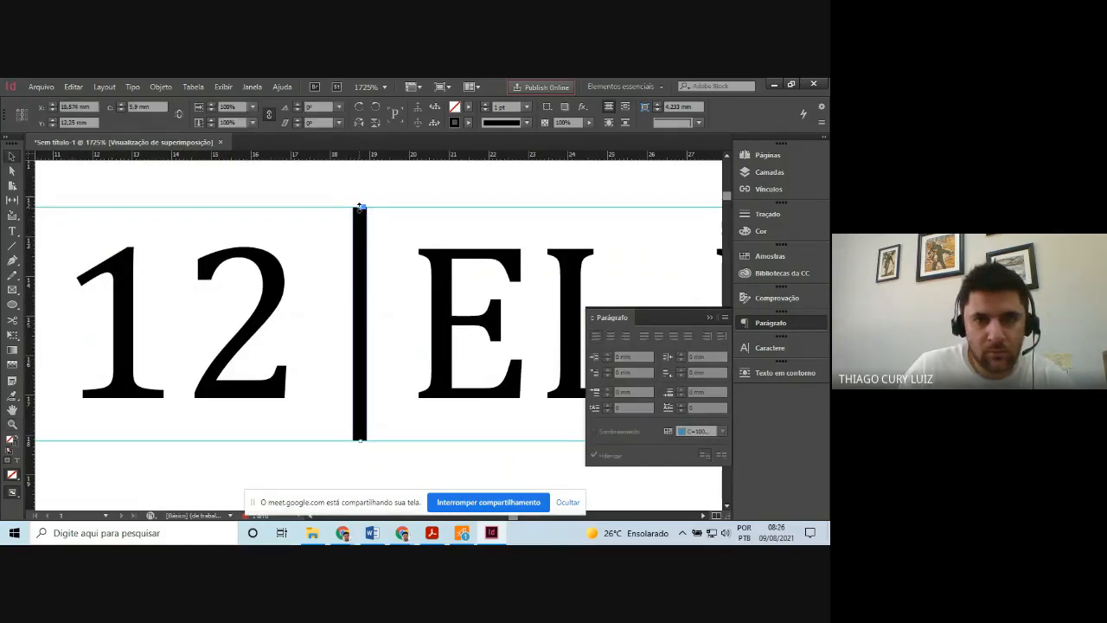
pyautogui.moveTo(360, 208); pyautogui.dragTo(360, 242)
pyautogui.moveTo(360, 440); pyautogui.dragTo(364, 400)
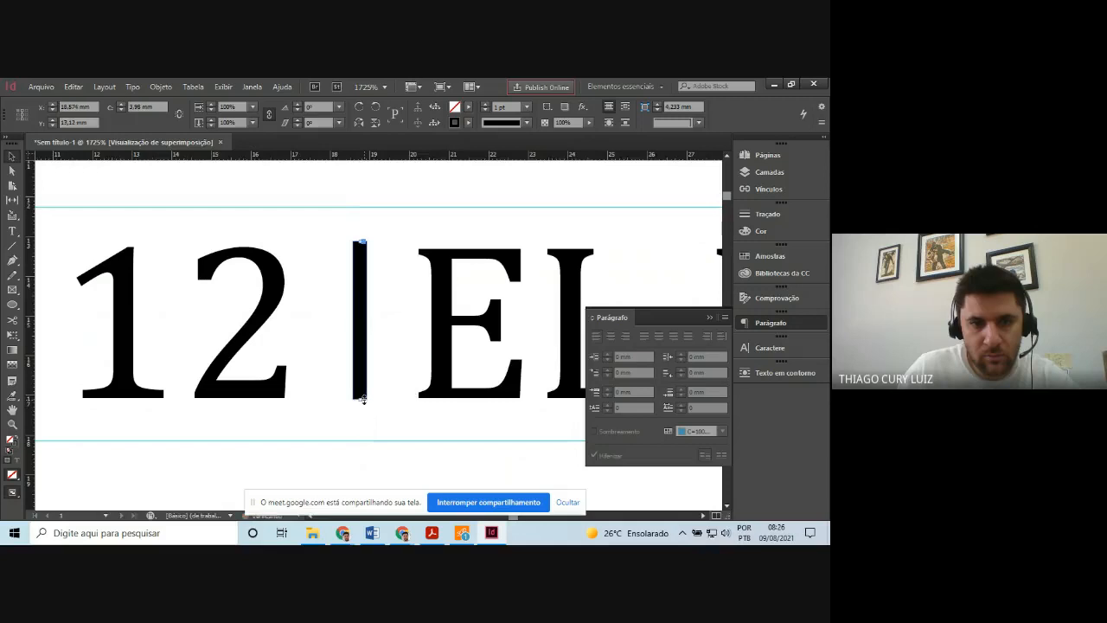
pyautogui.click(356, 461)
# Examine the finished page number and section title at page scale and the header band across to the page's right margin
pyautogui.press('z')
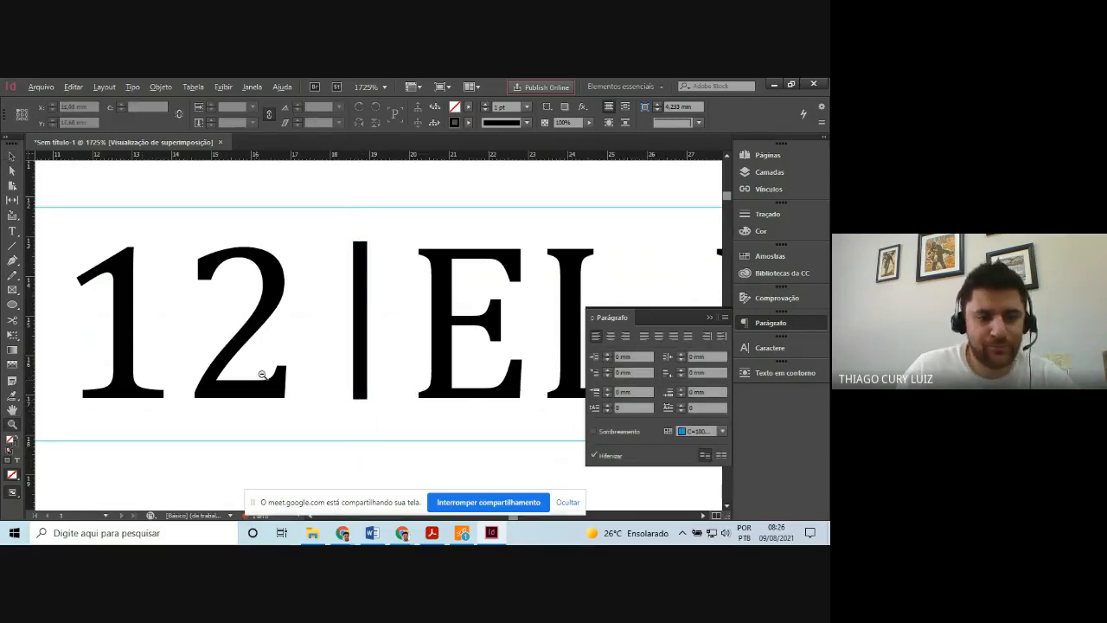
pyautogui.keyDown('alt'); pyautogui.click(294, 359); pyautogui.keyUp('alt')
pyautogui.keyDown('alt'); pyautogui.click(412, 311); pyautogui.keyUp('alt')
pyautogui.keyDown('alt'); pyautogui.click(414, 315); pyautogui.keyUp('alt')
pyautogui.keyDown('alt'); pyautogui.click(423, 334); pyautogui.keyUp('alt')
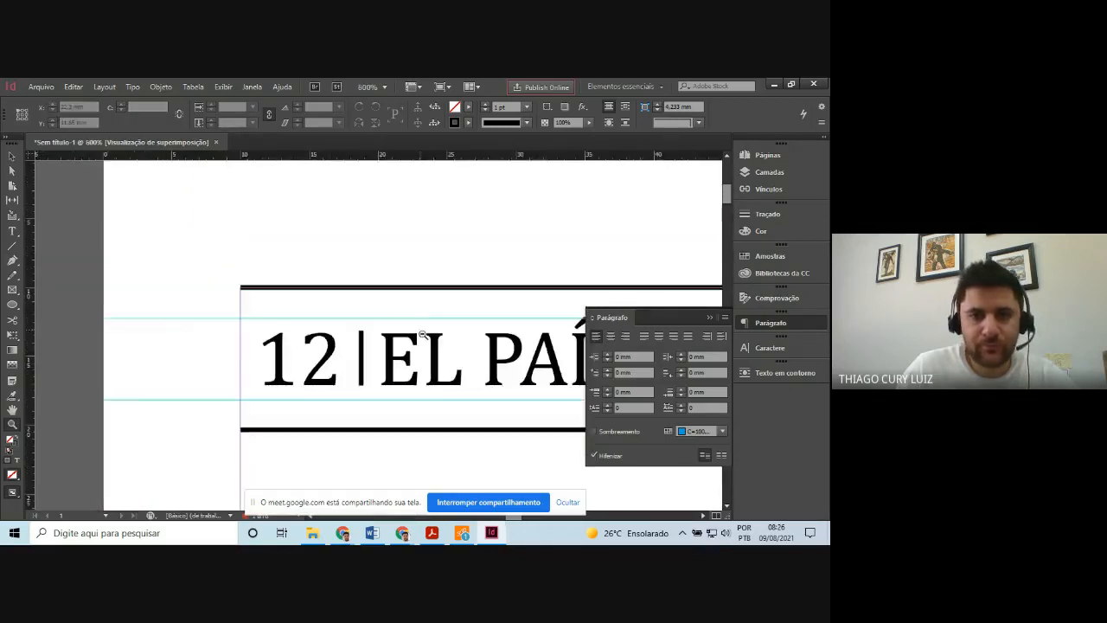
pyautogui.keyDown('alt'); pyautogui.click(435, 363); pyautogui.keyUp('alt')
pyautogui.keyDown('alt'); pyautogui.click(435, 364); pyautogui.keyUp('alt')
pyautogui.keyDown('alt'); pyautogui.click(436, 365); pyautogui.keyUp('alt')
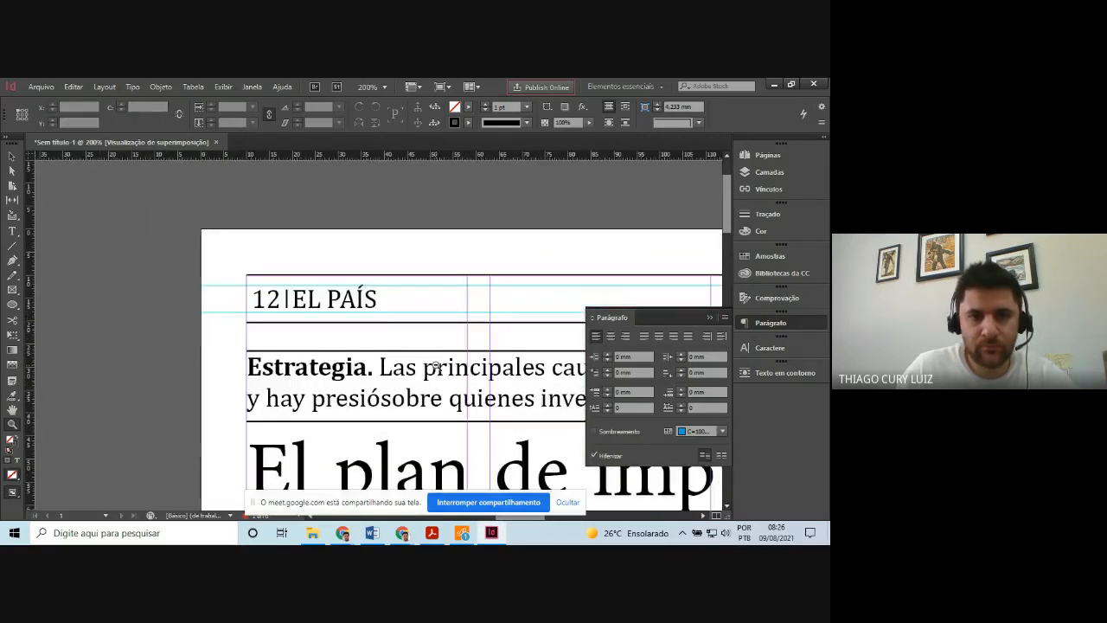
pyautogui.keyDown('alt'); pyautogui.click(436, 364); pyautogui.keyUp('alt')
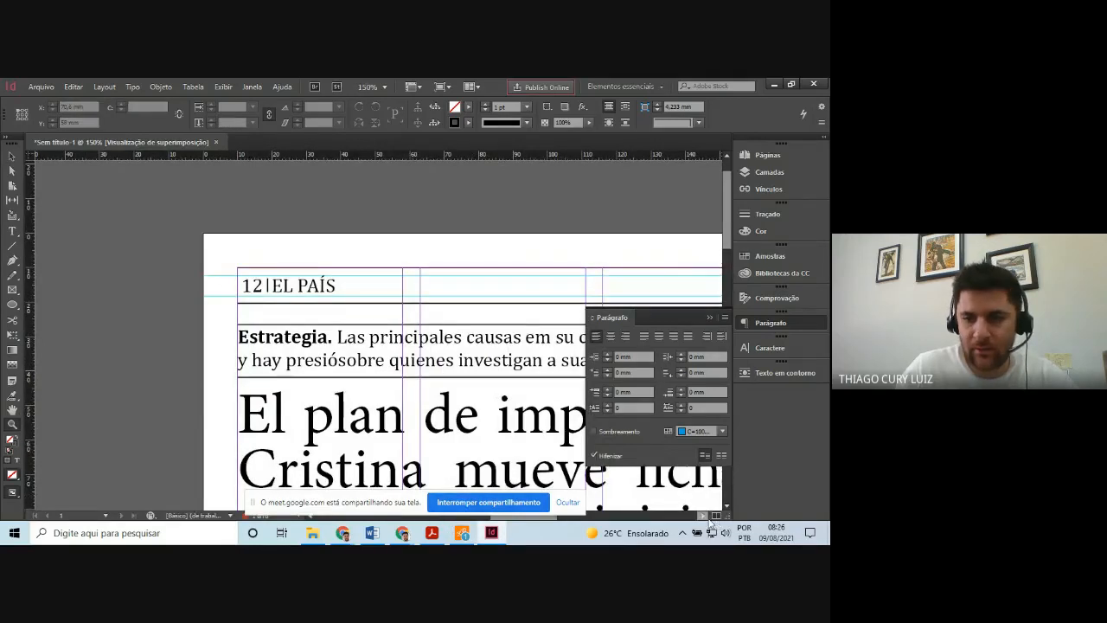
pyautogui.hscroll(10, 708, 519)
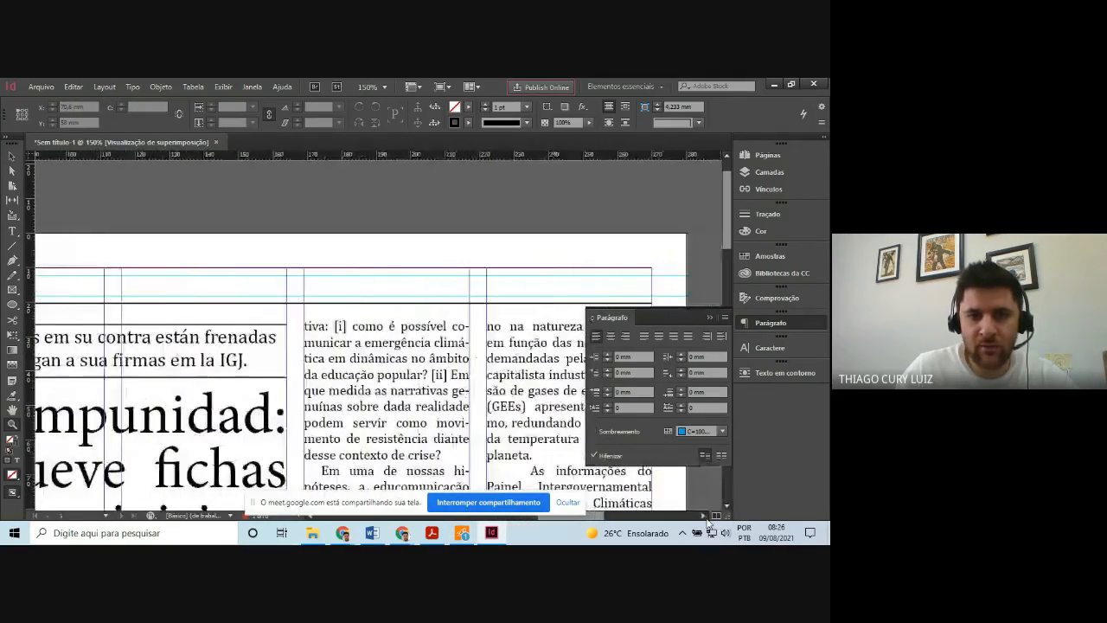
pyautogui.hscroll(5, 708, 519)
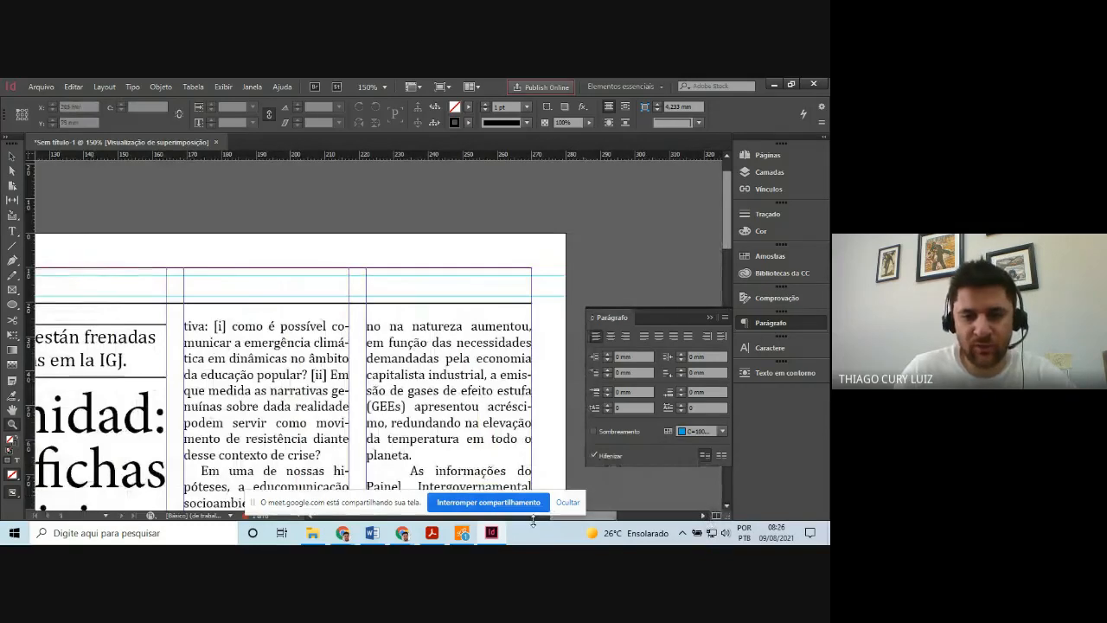
# Check the header in the scanned PDF in Acrobat Reader, then in InDesign draw a 26 by 5.9 mm text frame at the header's right margin
pyautogui.click(432, 533)
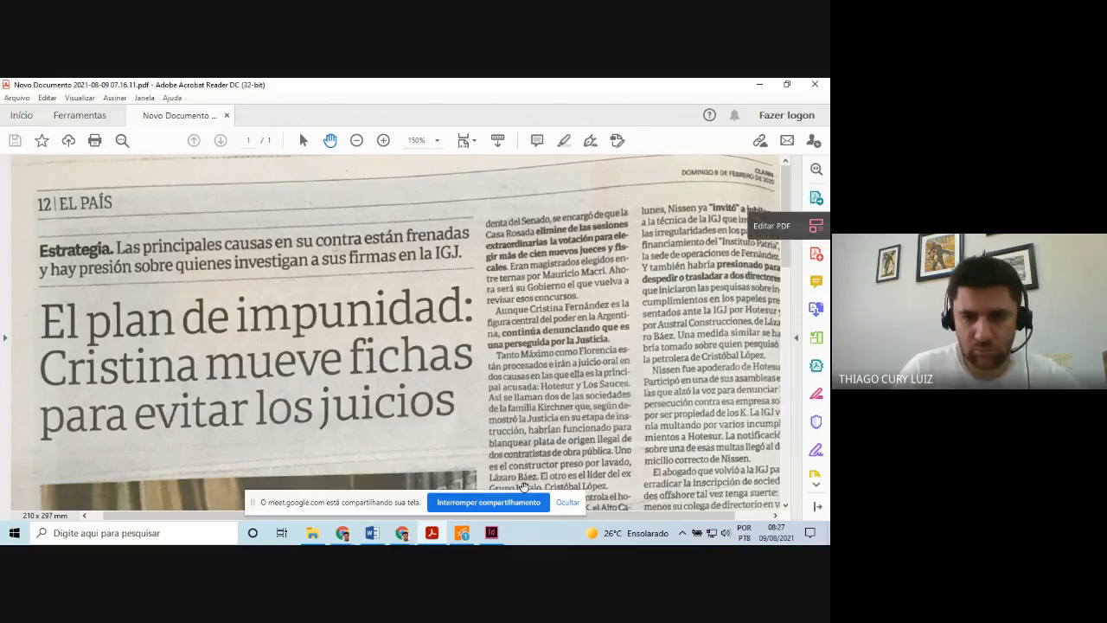
pyautogui.click(492, 534)
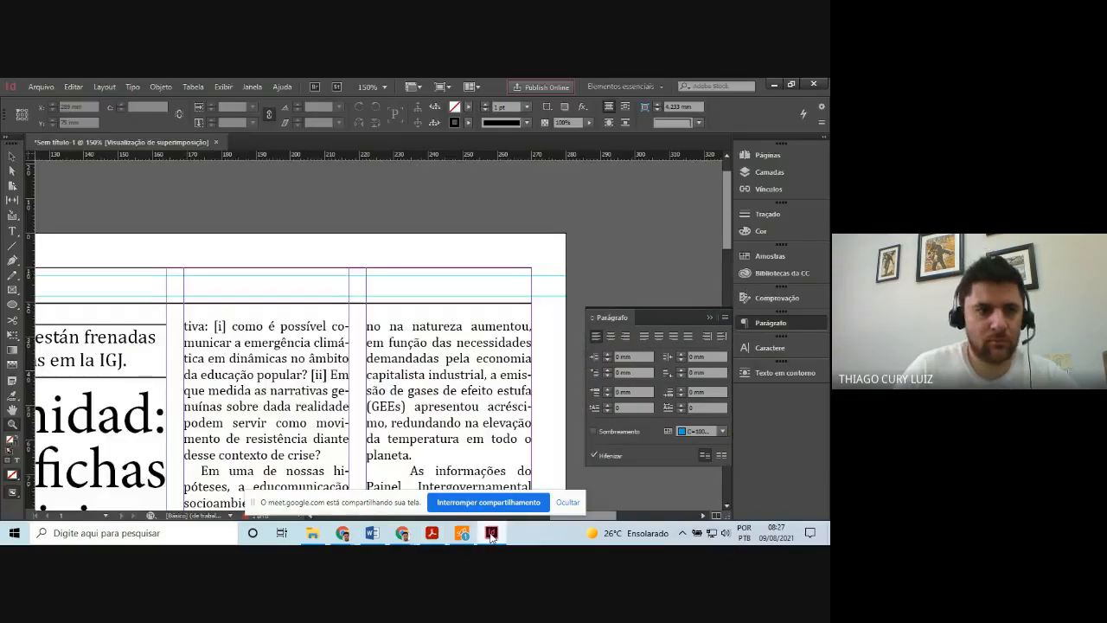
pyautogui.click(13, 232)
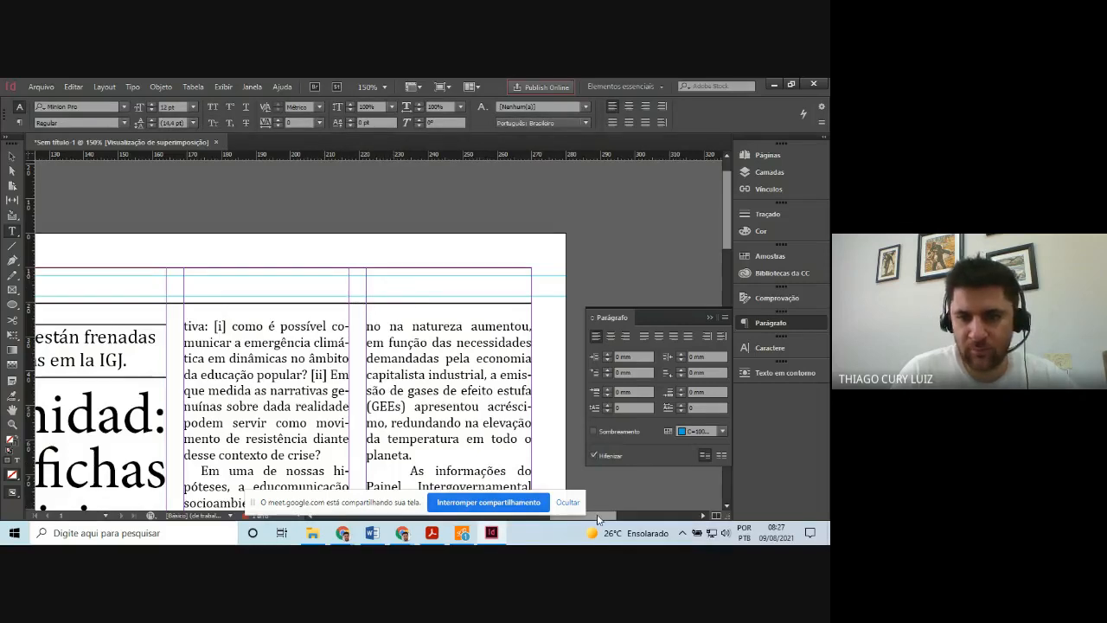
pyautogui.moveTo(598, 516); pyautogui.dragTo(554, 520)
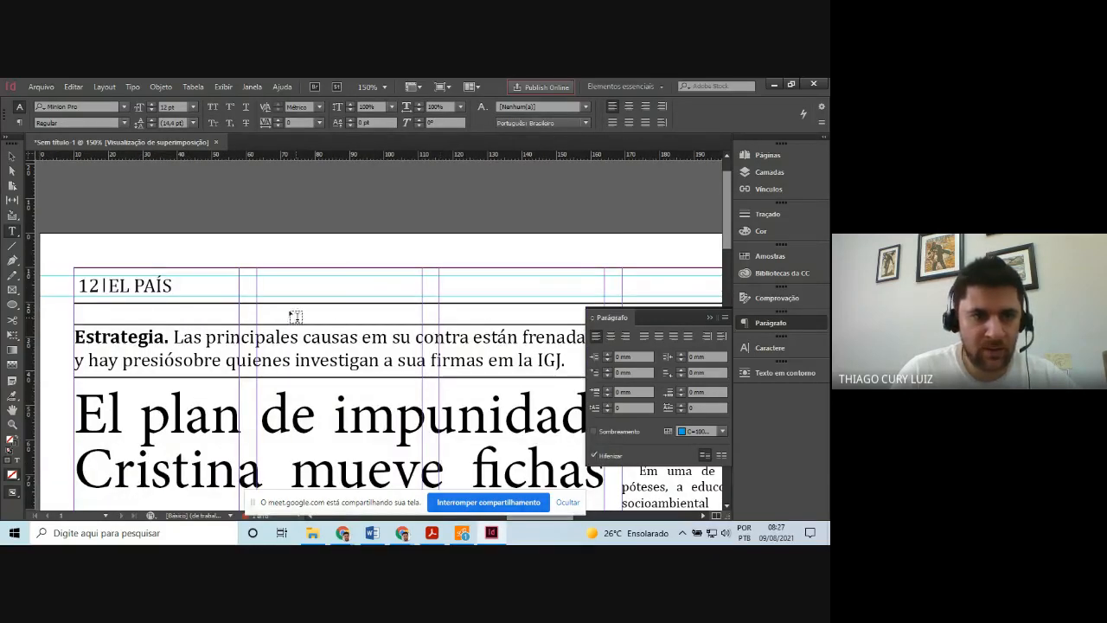
pyautogui.click(559, 517)
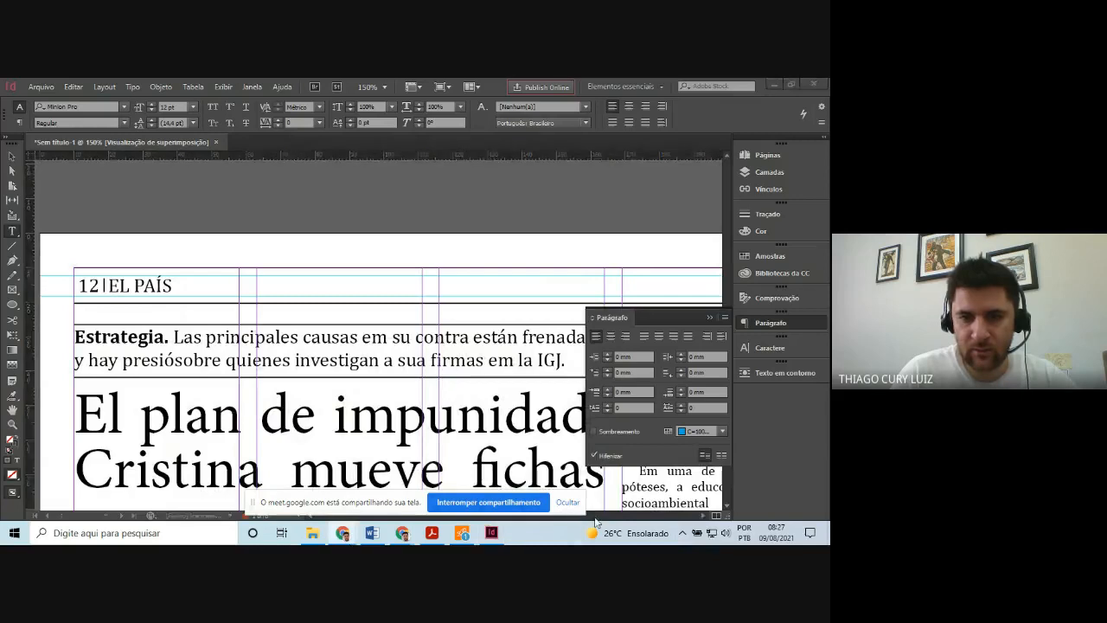
pyautogui.click(643, 519)
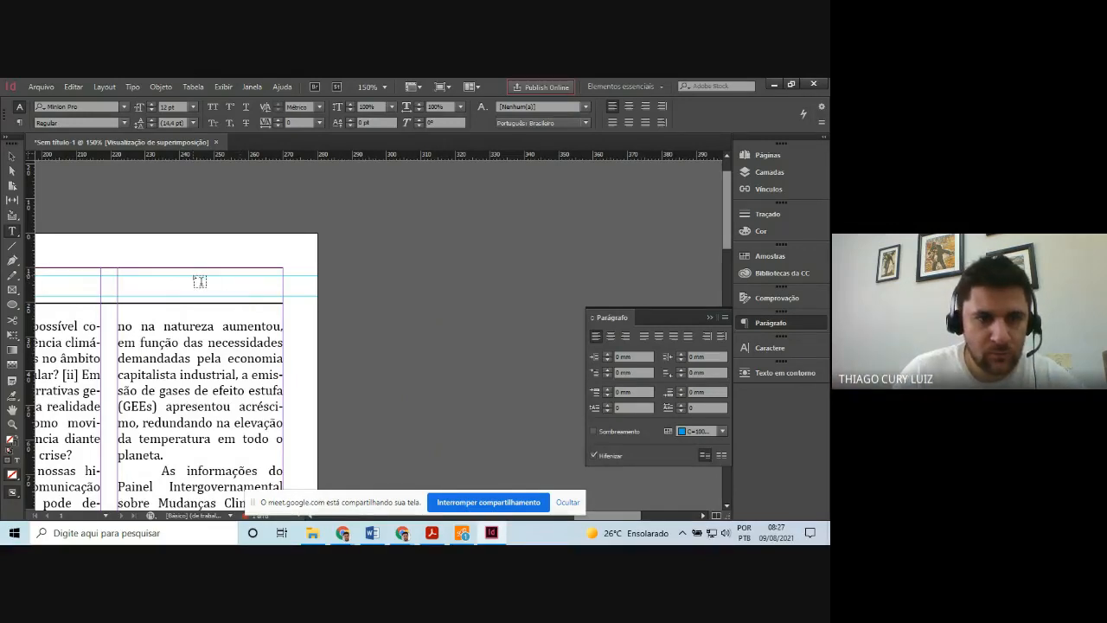
pyautogui.moveTo(194, 277); pyautogui.dragTo(286, 300)
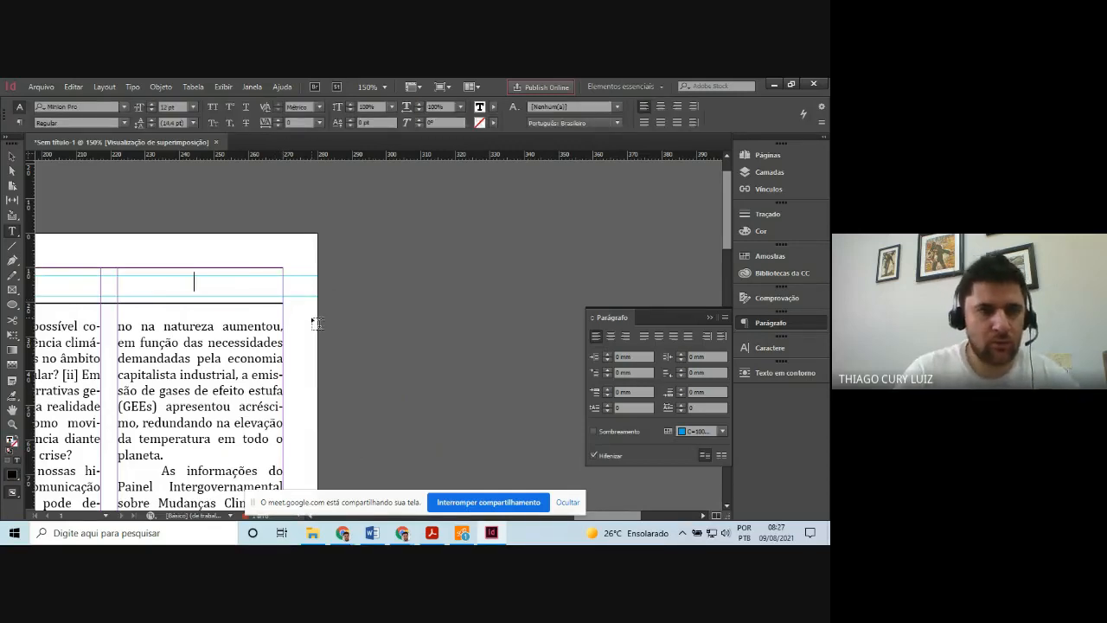
# Set the new frame's font to Arial Bold and enter CLARÍN
pyautogui.click(124, 106)
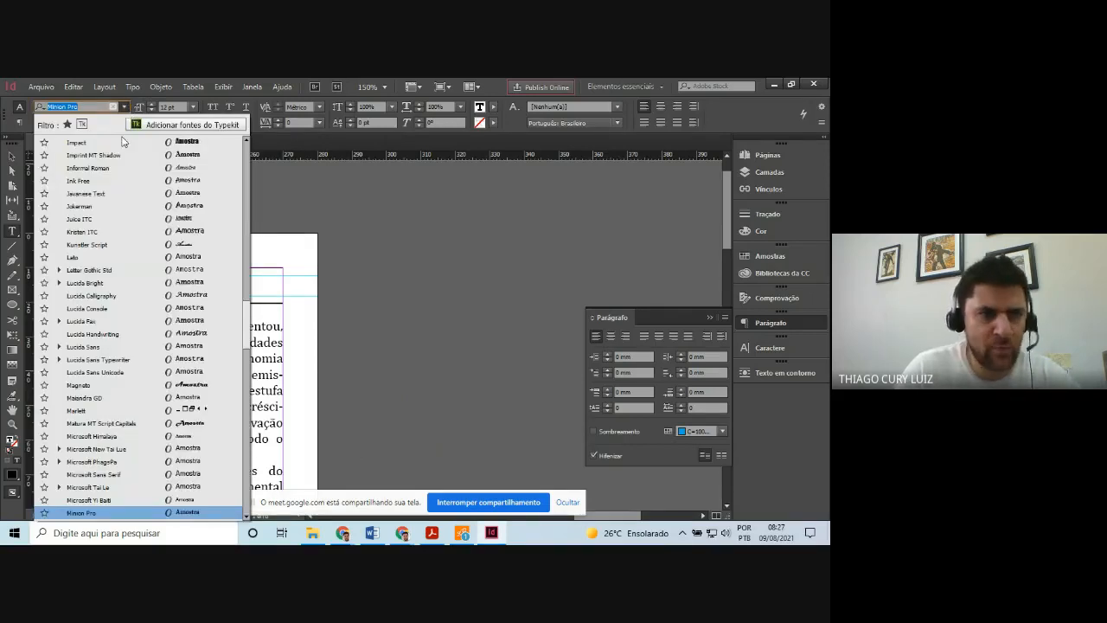
pyautogui.write('Ari')
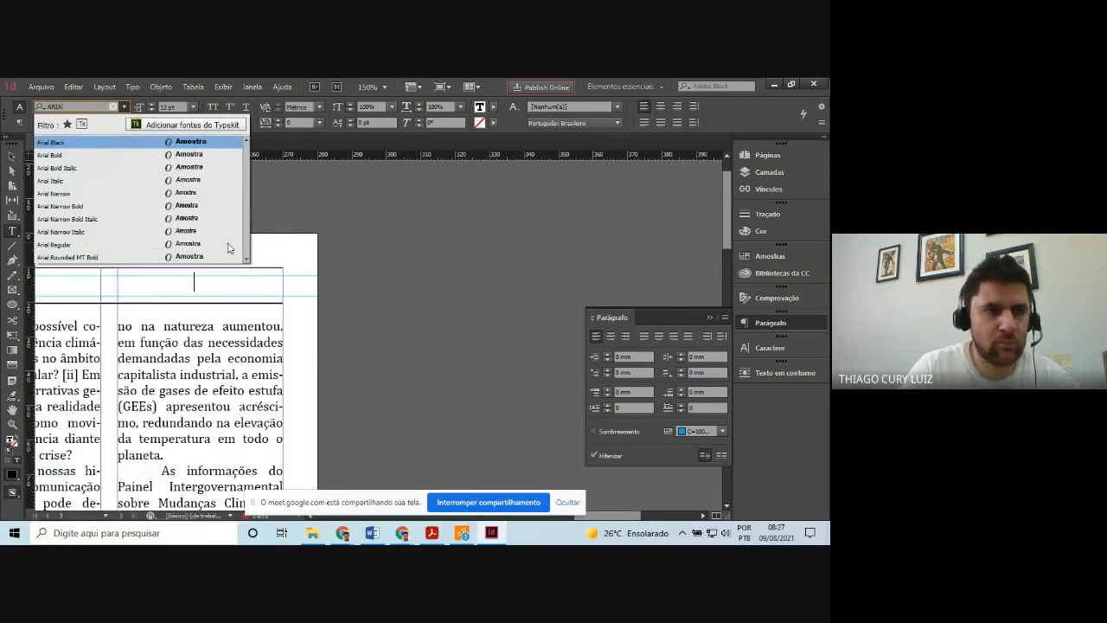
pyautogui.press('Return')
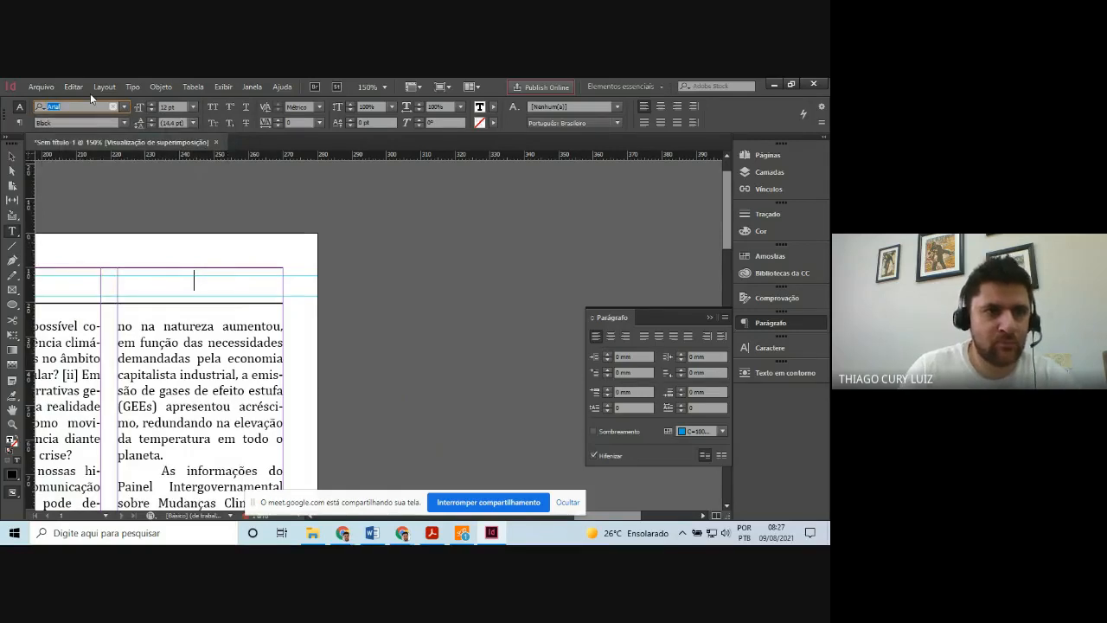
pyautogui.click(125, 125)
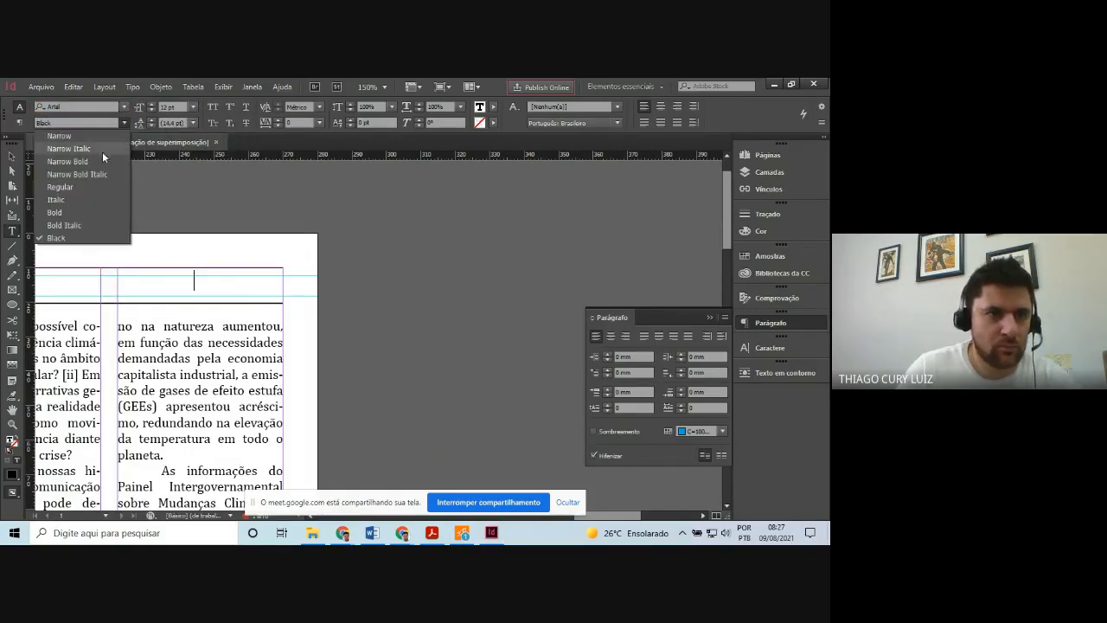
pyautogui.click(69, 213)
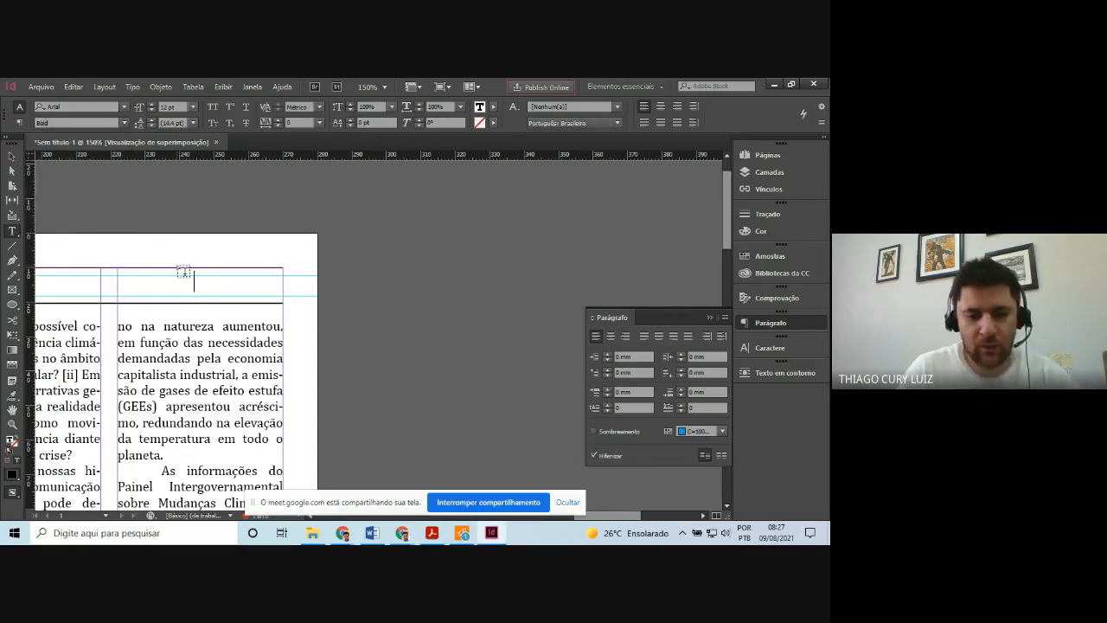
pyautogui.write('CLA')
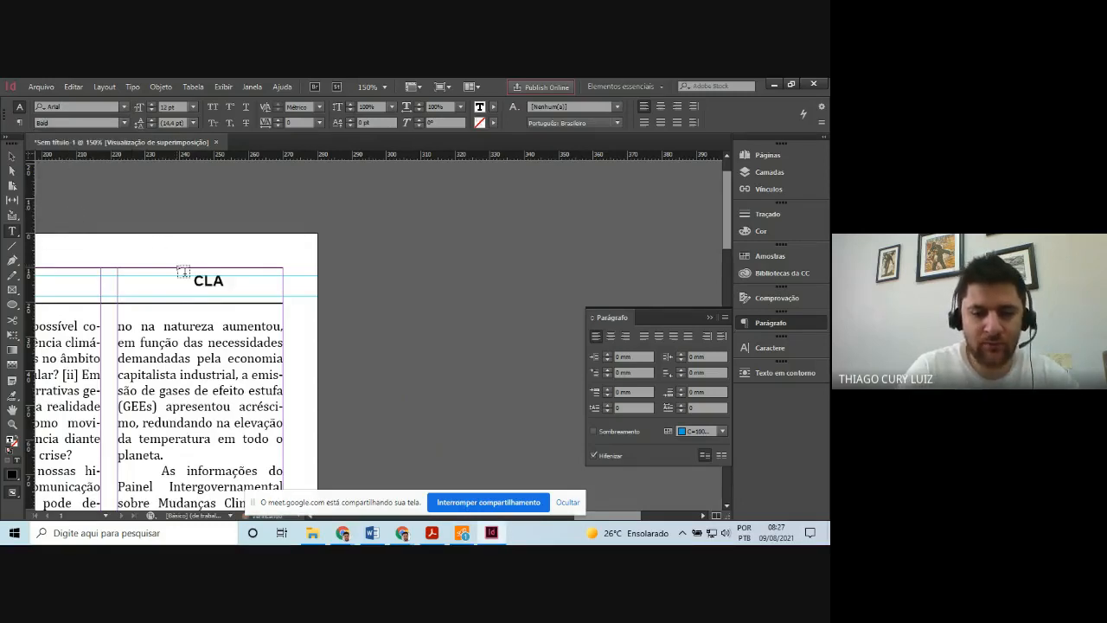
pyautogui.write('RÍN')
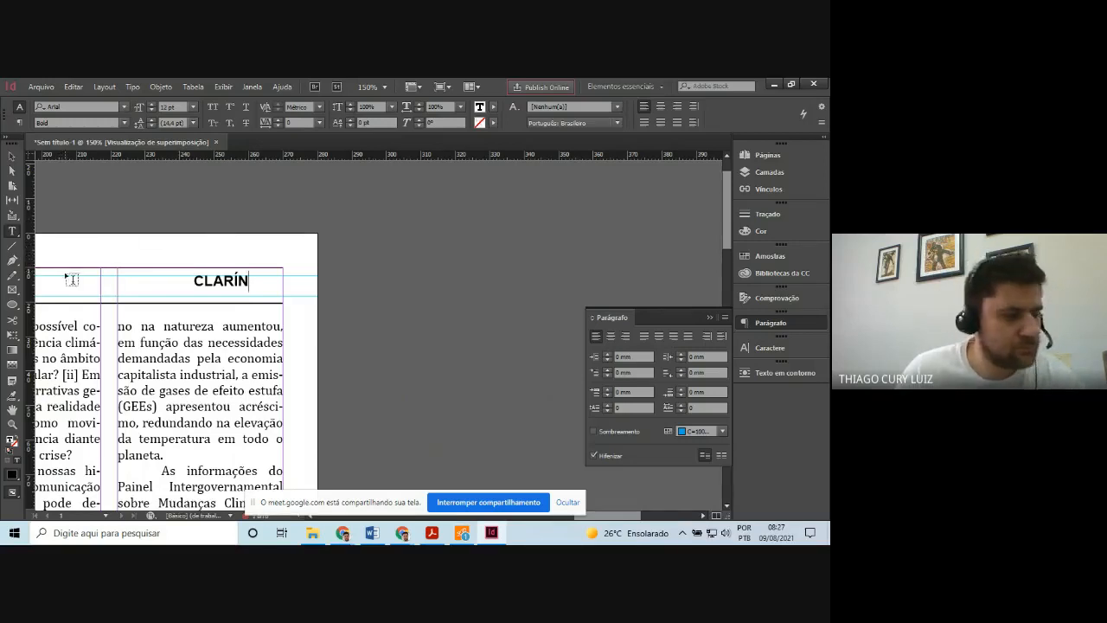
# Enlarge the CLARÍN text frame to about 42.2 by 13 mm to make room for a second line
pyautogui.click(12, 157)
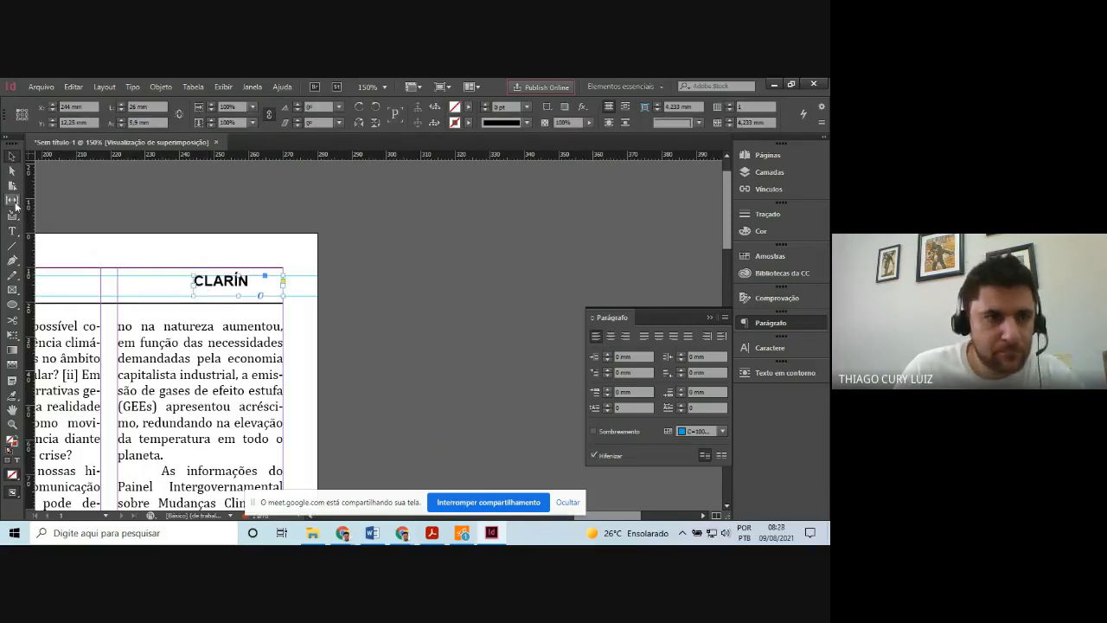
pyautogui.click(12, 231)
pyautogui.click(253, 283)
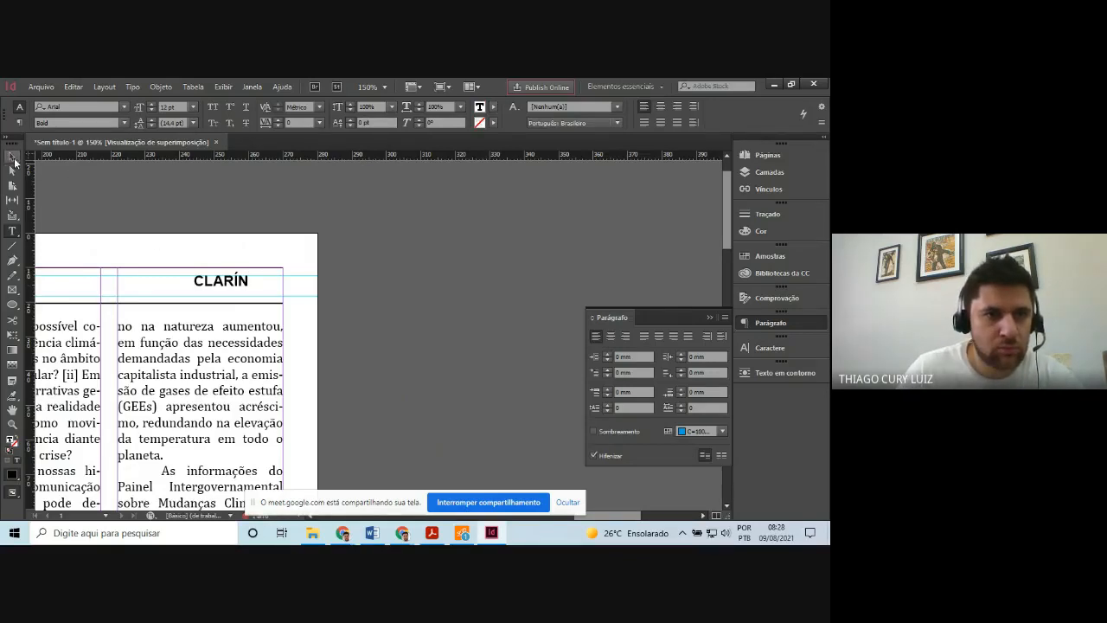
pyautogui.click(14, 160)
pyautogui.moveTo(236, 295); pyautogui.dragTo(340, 305)
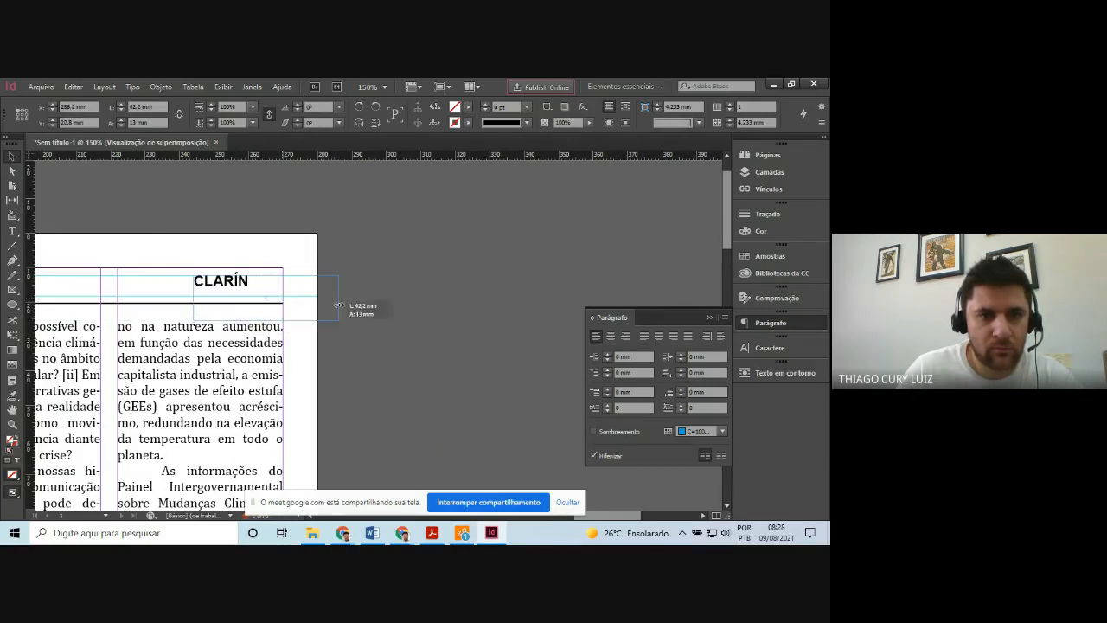
# Add the line DOMINGO, 9 DE FEVEREIRO DE 2020 below CLARÍN in Arial Regular
pyautogui.click(12, 231)
pyautogui.click(197, 307)
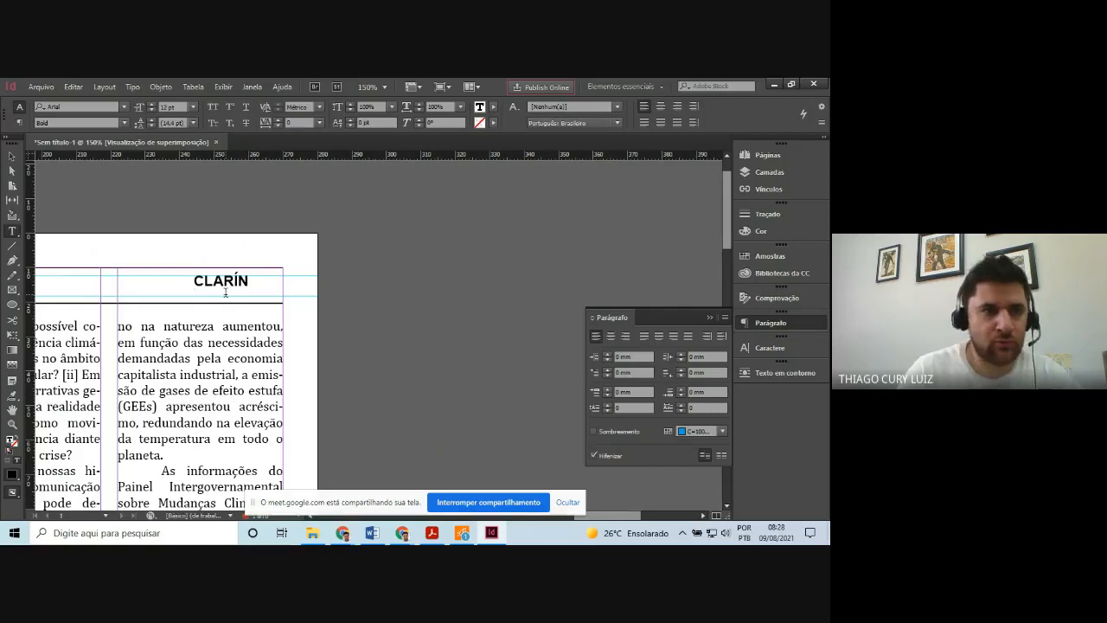
pyautogui.click(124, 124)
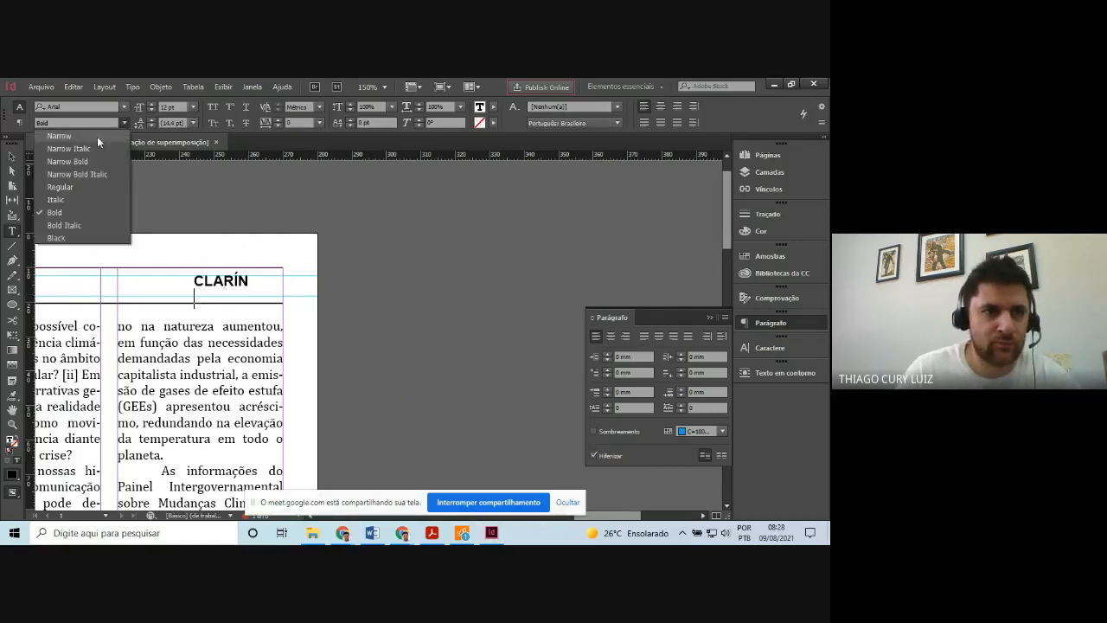
pyautogui.click(76, 187)
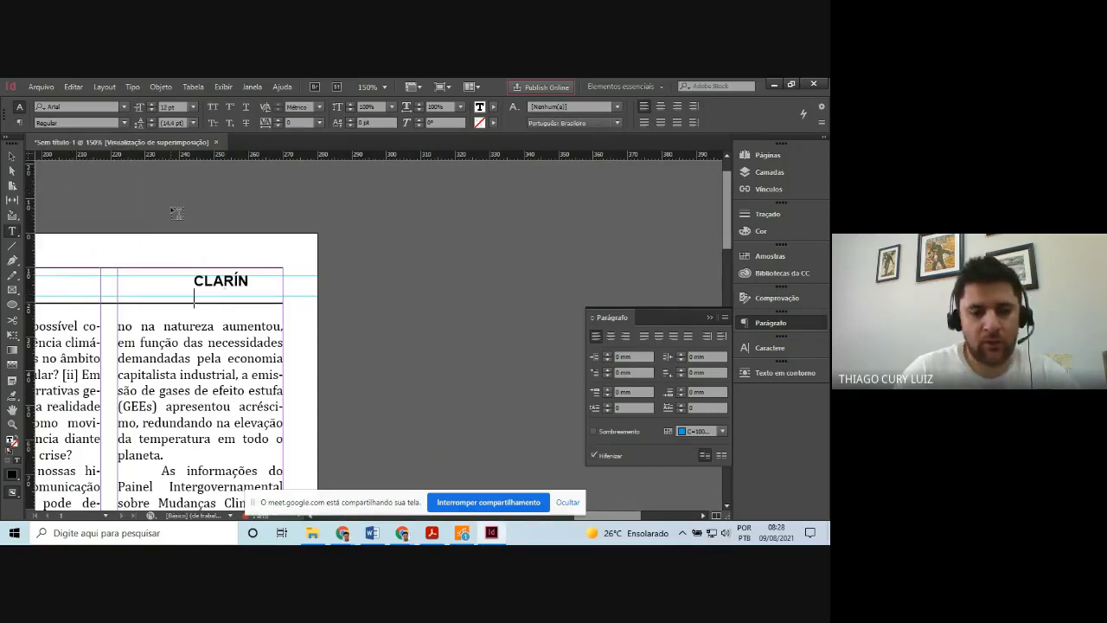
pyautogui.write('DO')
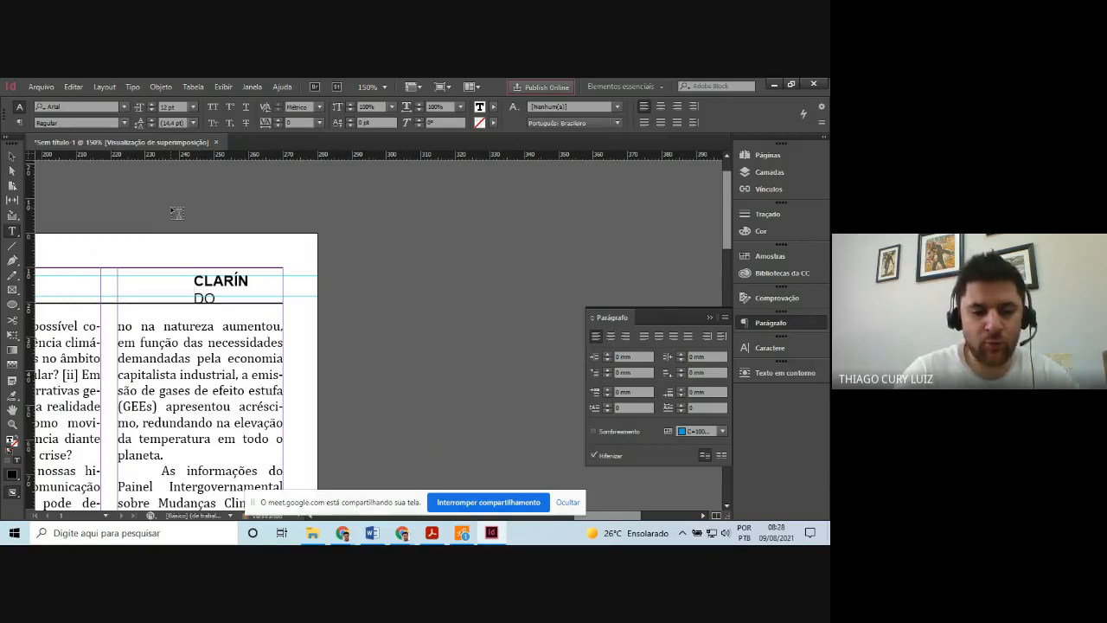
pyautogui.write('MINGO,')
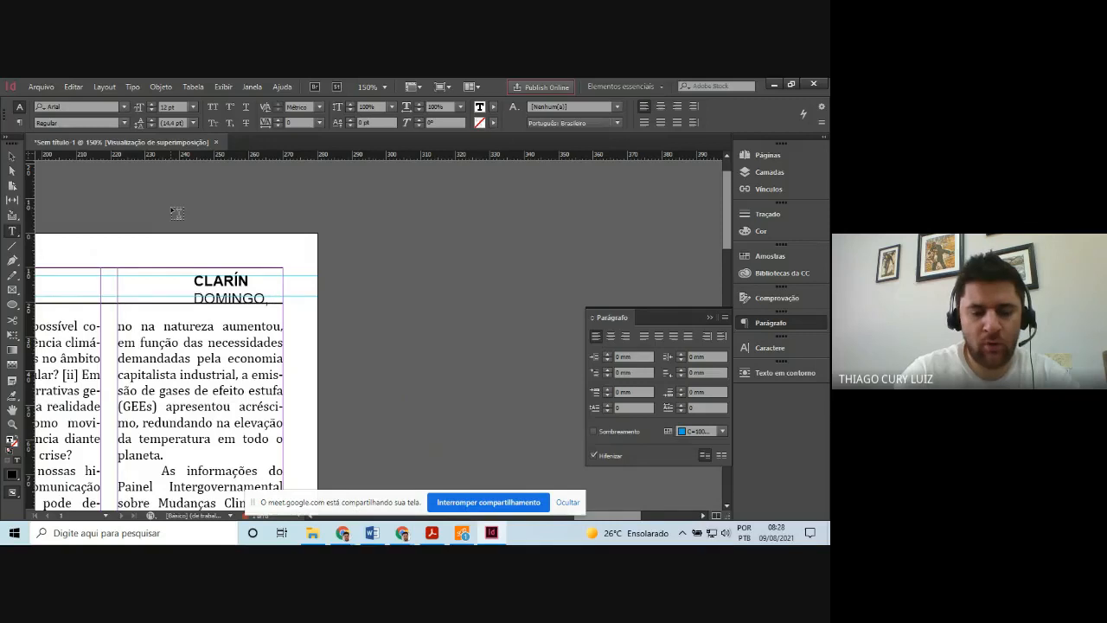
pyautogui.write(' 9')
pyautogui.write(' DE FEVER')
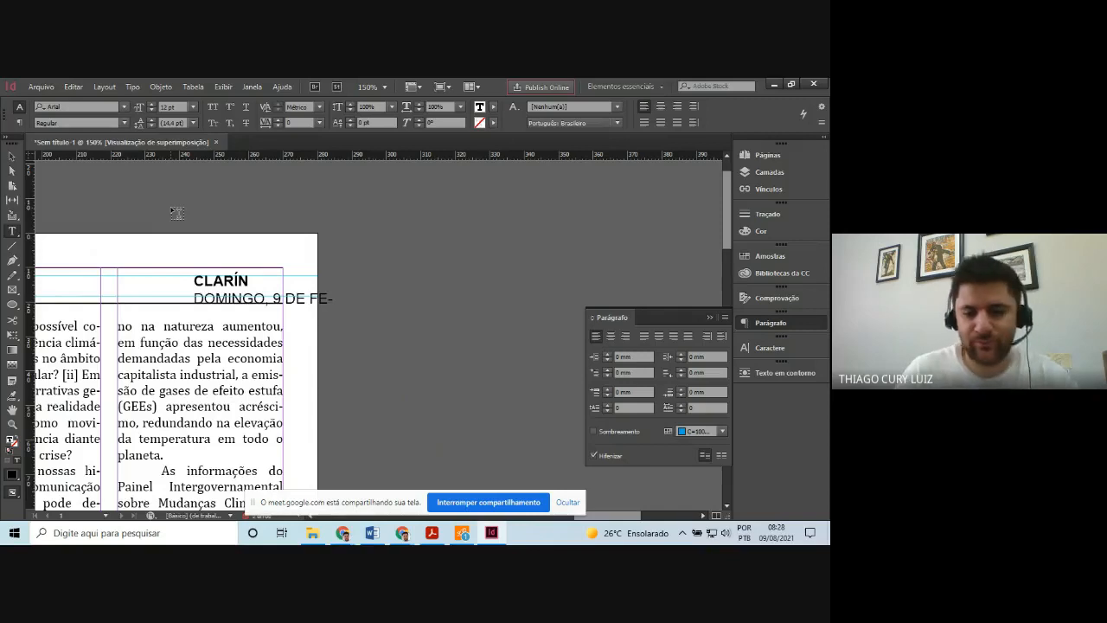
# Widen the date frame leftward to about 62.2 mm and right-align both of its lines
pyautogui.click(15, 157)
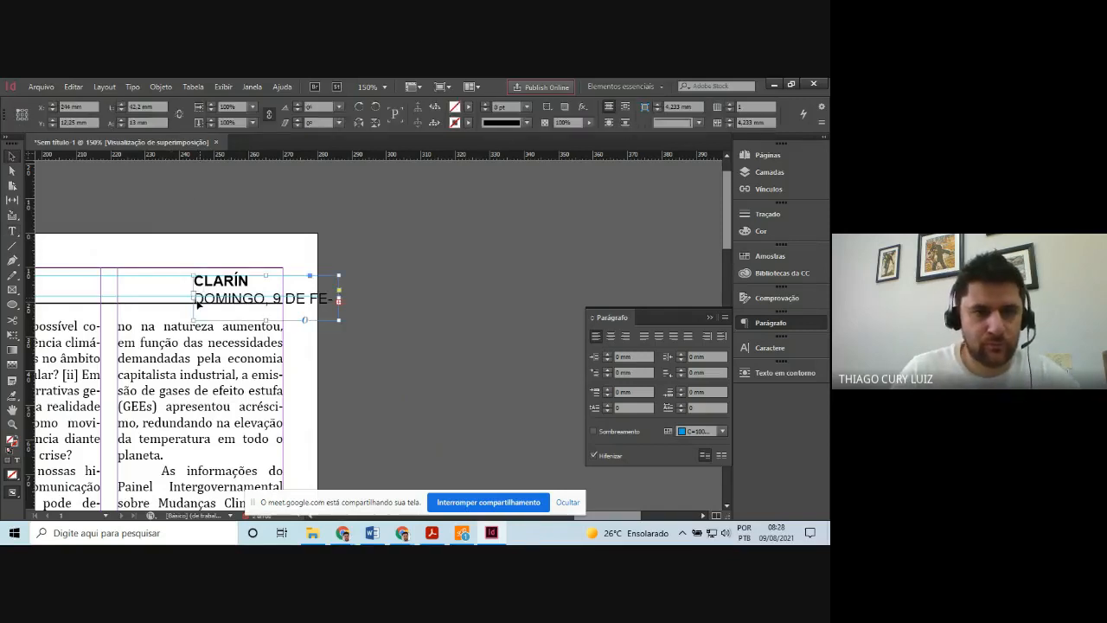
pyautogui.moveTo(191, 298); pyautogui.dragTo(124, 297)
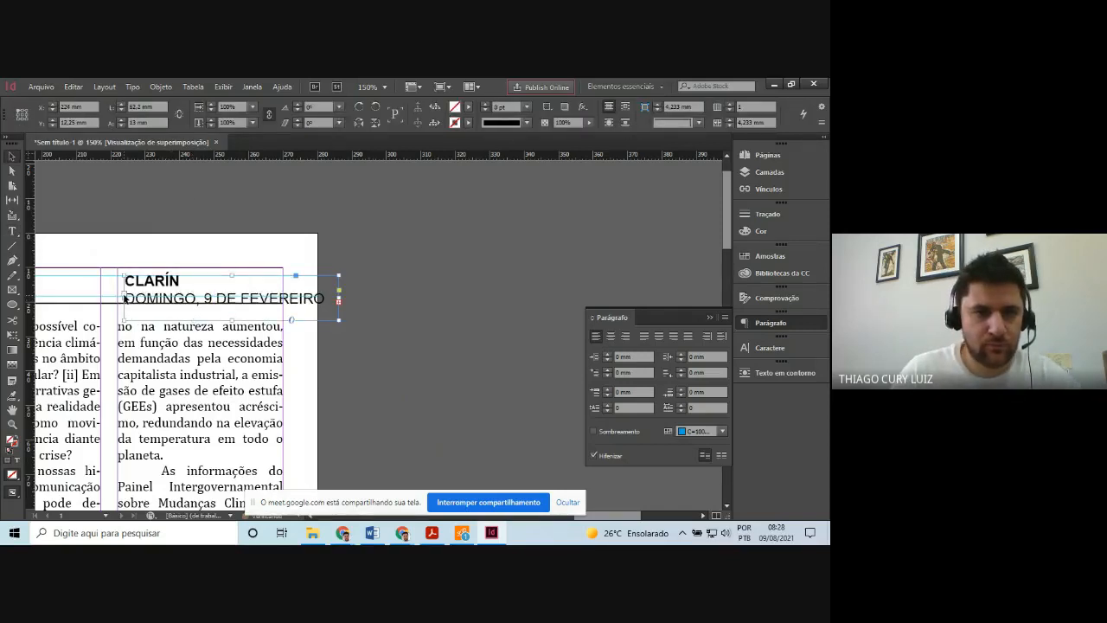
pyautogui.click(12, 231)
pyautogui.moveTo(124, 279); pyautogui.dragTo(333, 315)
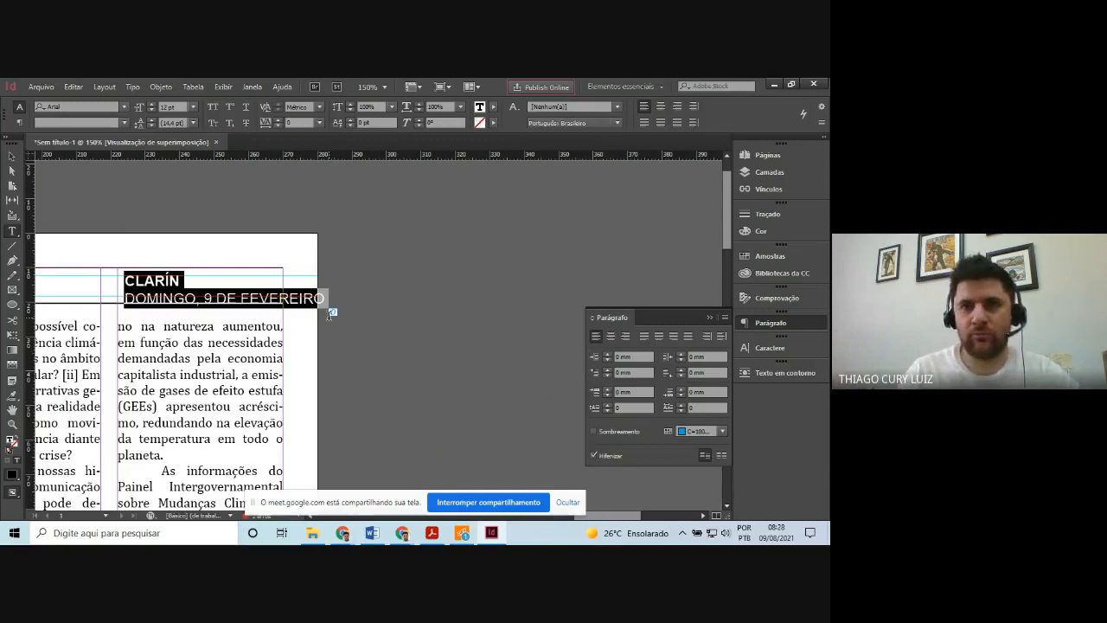
pyautogui.click(678, 107)
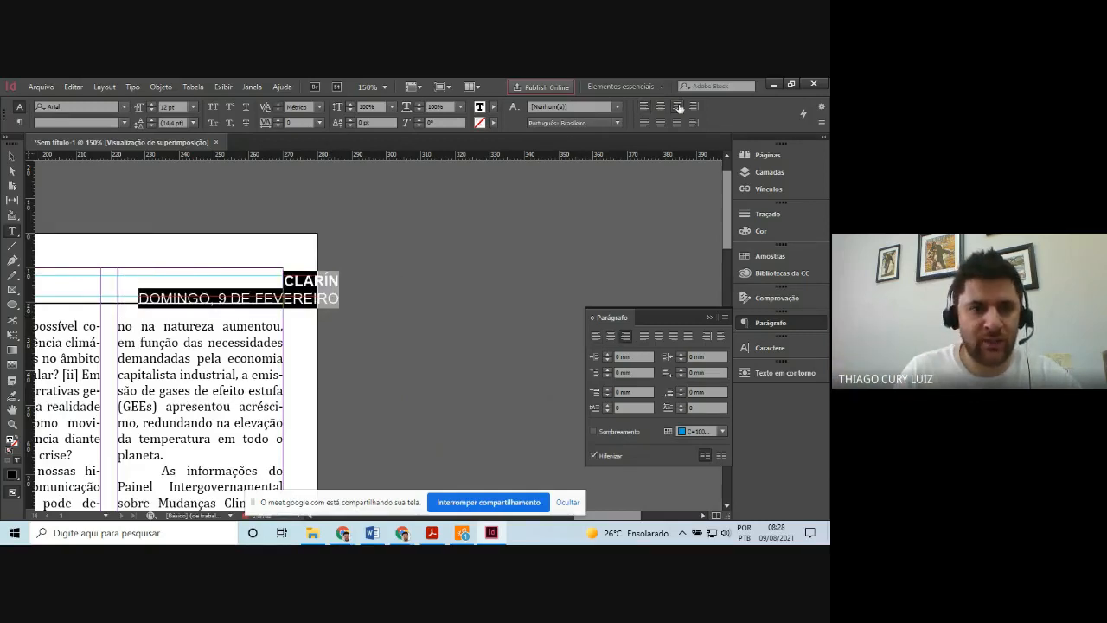
# Nudge the date frame left to about X 207.75 mm so its right edge meets the page's right margin
pyautogui.click(13, 156)
pyautogui.press('Left')
pyautogui.press('Left')
pyautogui.press('Left')
pyautogui.press('Left')
pyautogui.press('Left')
pyautogui.press('Left')
pyautogui.press('Left')
pyautogui.press('Left')
pyautogui.press('Left')
pyautogui.press('Left')
pyautogui.press('Left')
pyautogui.press('Left')
pyautogui.press('Left')
pyautogui.press('Left')
pyautogui.press('Left')
pyautogui.press('Left')
pyautogui.press('Left')
pyautogui.press('Left')
pyautogui.press('Left')
pyautogui.press('Left')
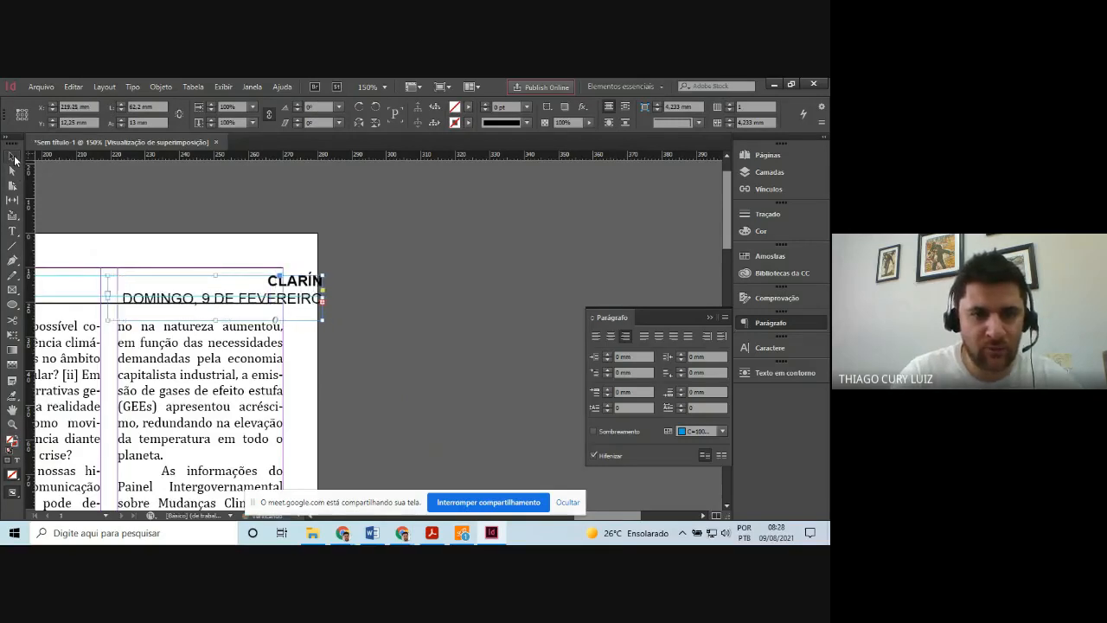
pyautogui.press('Left')
pyautogui.press('Left')
pyautogui.press('Left')
pyautogui.press('Left')
pyautogui.press('Left')
pyautogui.press('Left')
pyautogui.press('Left')
pyautogui.press('Left')
pyautogui.press('Left')
pyautogui.press('Left')
pyautogui.press('Left')
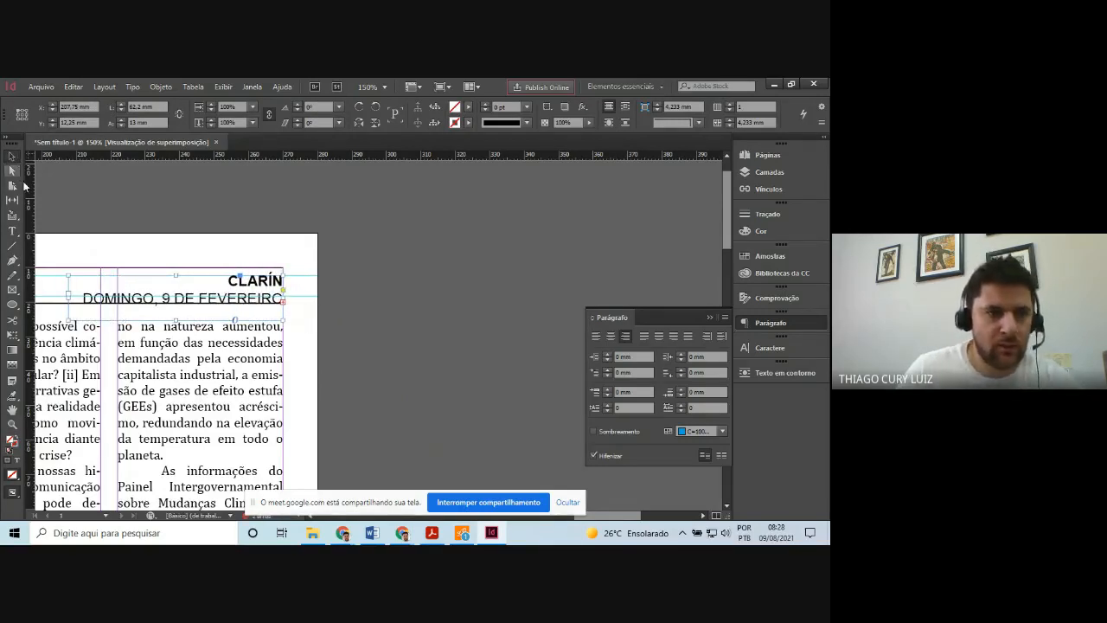
# Reduce CLARÍN and the words DOMINGO, 9 DE FEVEREIRO to 9 pt
pyautogui.click(13, 231)
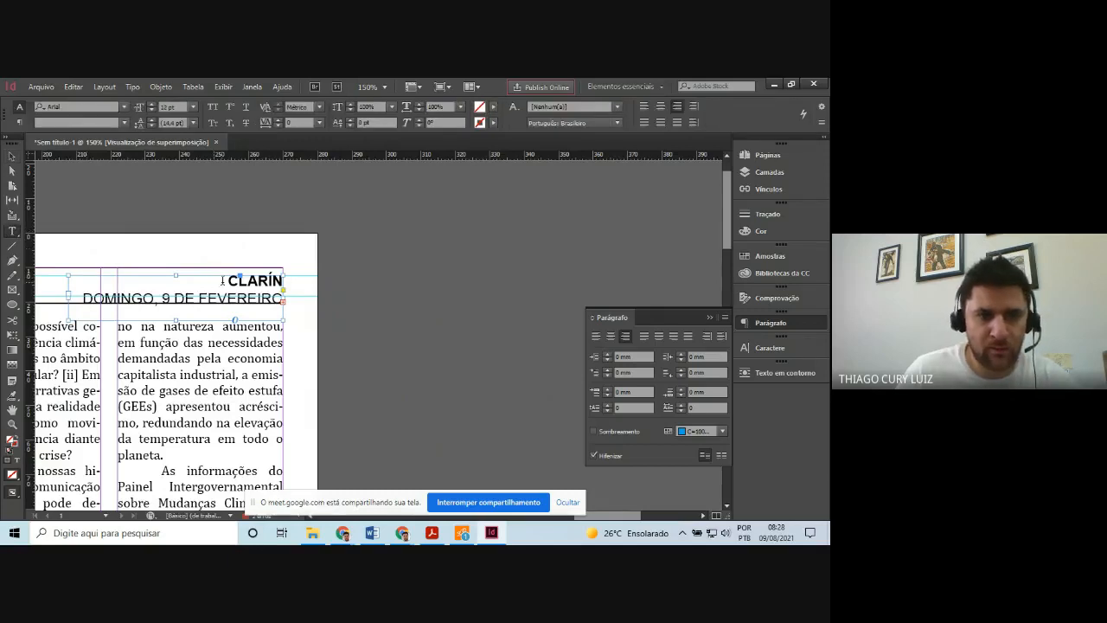
pyautogui.moveTo(223, 281); pyautogui.dragTo(294, 296)
pyautogui.click(152, 109)
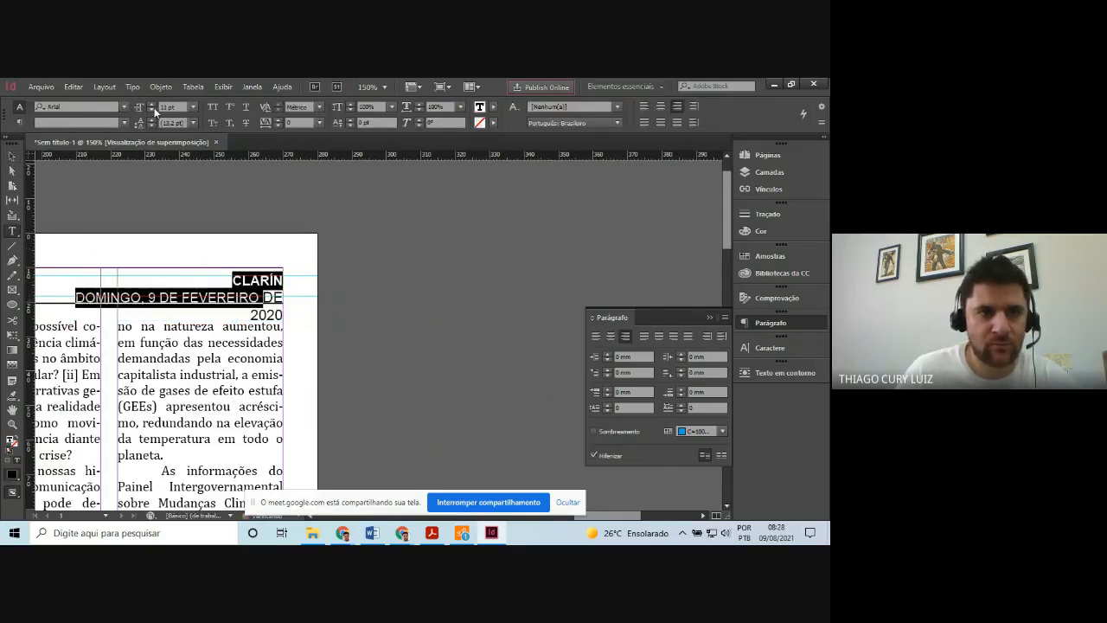
pyautogui.click(153, 111)
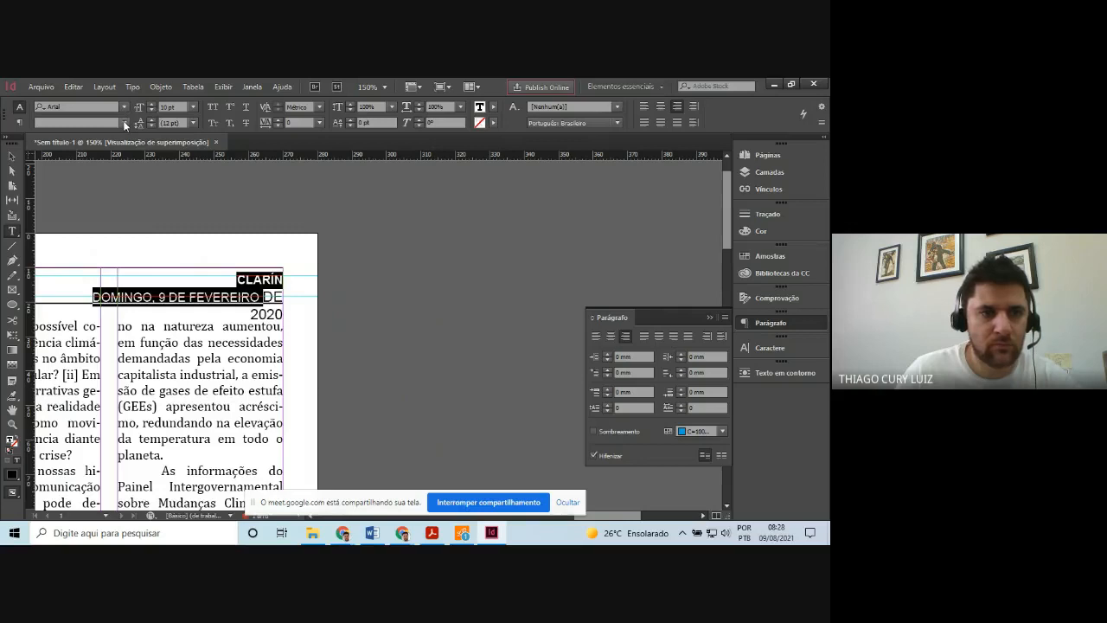
pyautogui.click(151, 111)
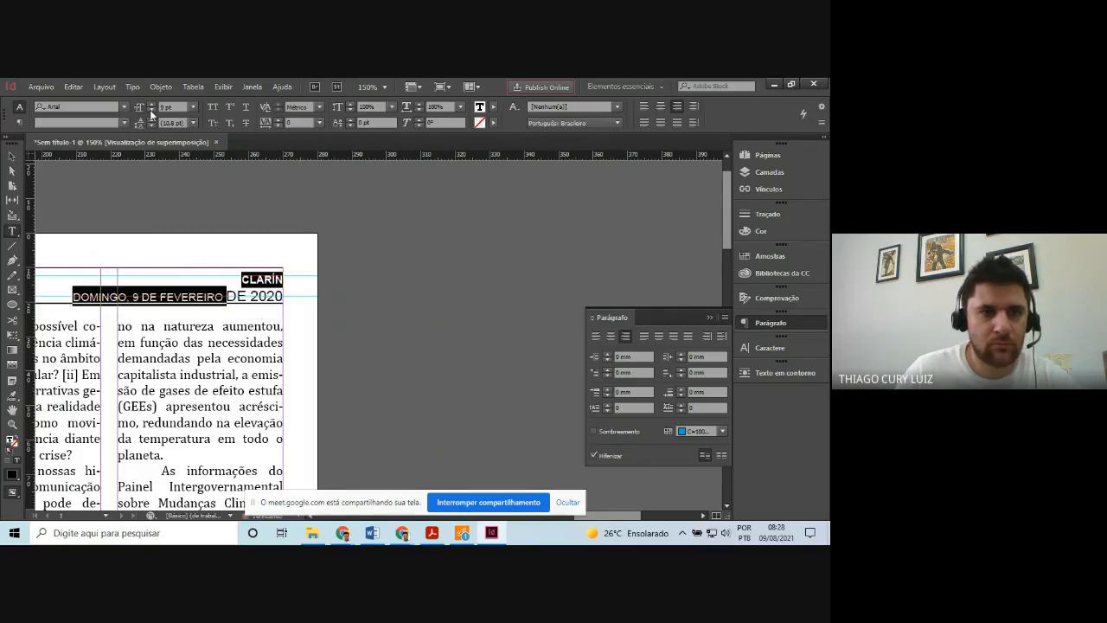
# Extend the selection over the rest of the date line and set both header lines to 8 pt
pyautogui.hotkey('shift', 'Right')
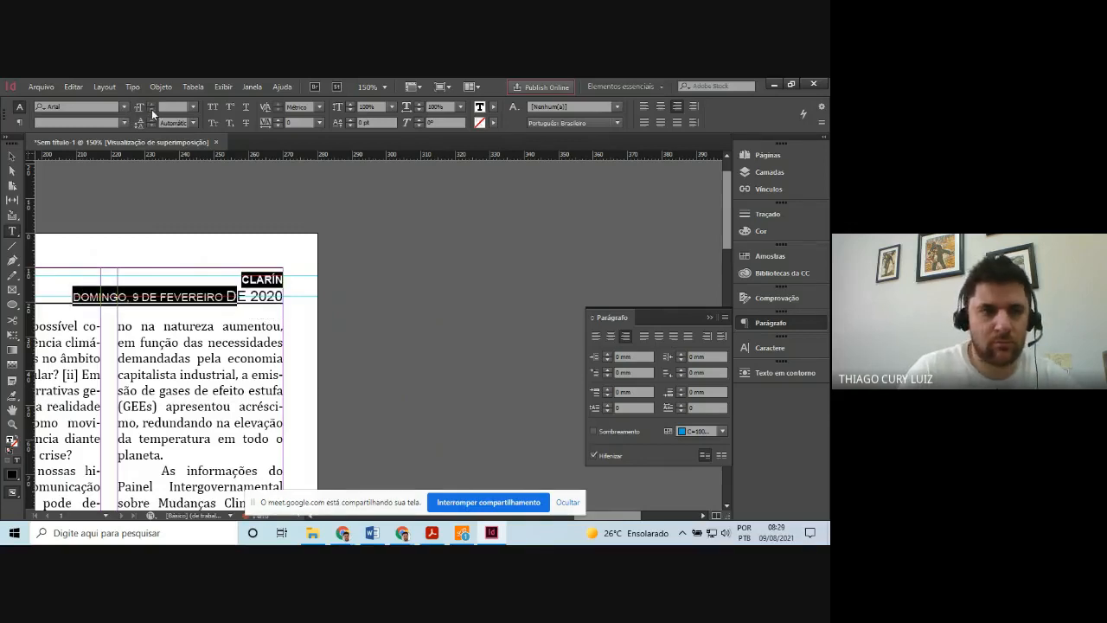
pyautogui.hotkey('shift', 'Right')
pyautogui.hotkey('shift', 'Right')
pyautogui.hotkey('shift', 'Right')
pyautogui.hotkey('shift', 'Right')
pyautogui.hotkey('shift', 'Right')
pyautogui.hotkey('shift', 'Right')
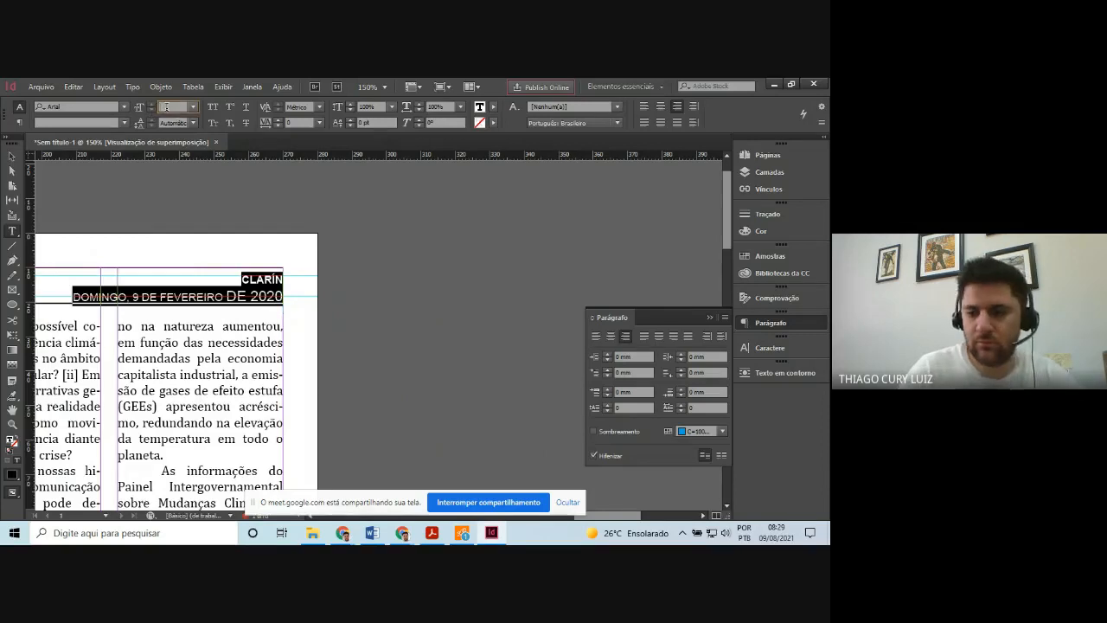
pyautogui.write('8')
pyautogui.press('Return')
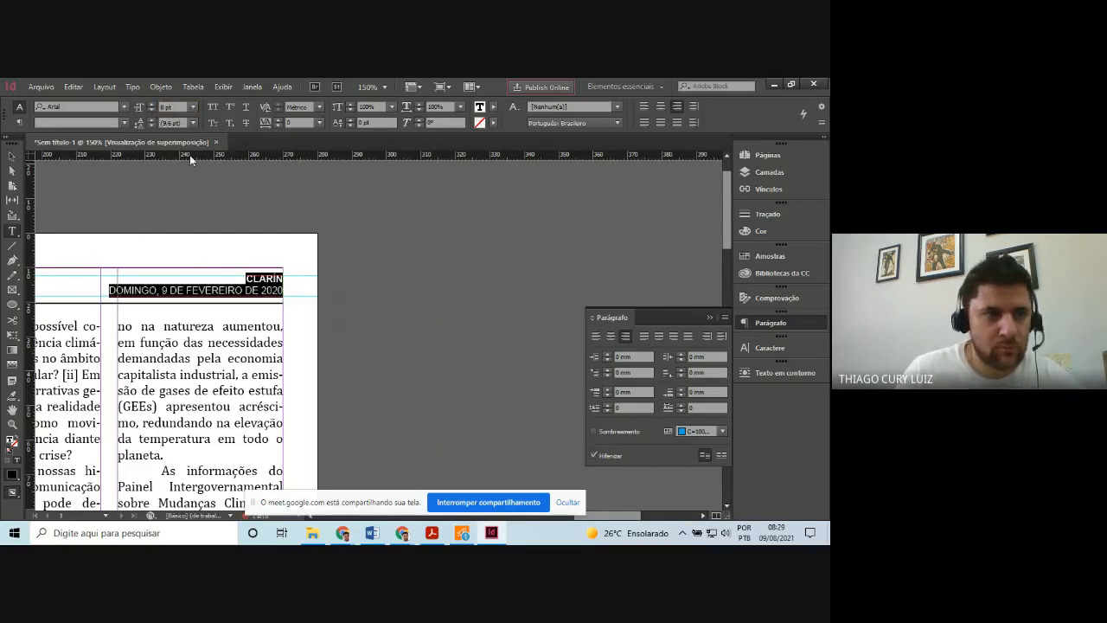
# Nudge the date frame down to Y 12.75 mm so its text sits between the header rules, and deselect it
pyautogui.click(11, 156)
pyautogui.press('Down')
pyautogui.press('Down')
pyautogui.press('Down')
pyautogui.press('Down')
pyautogui.press('Down')
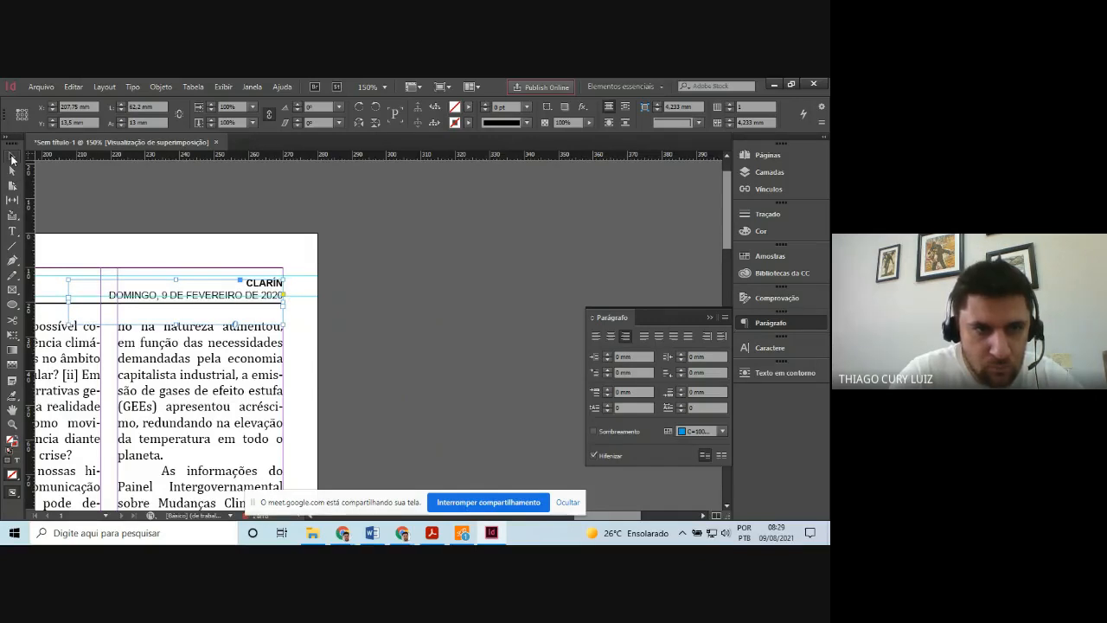
pyautogui.press('Up')
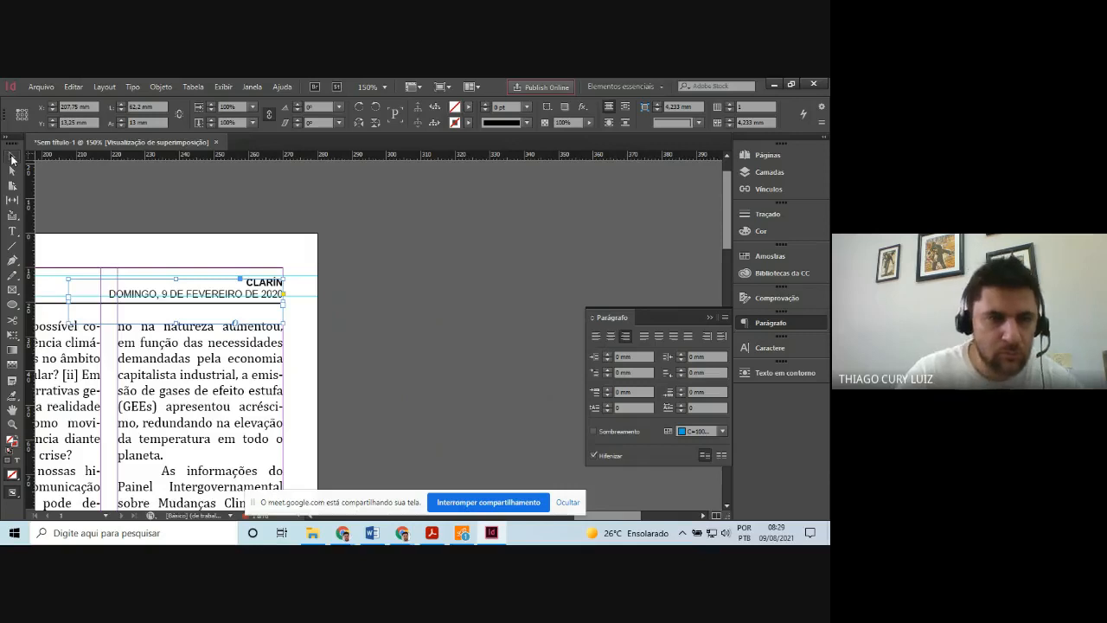
pyautogui.moveTo(639, 517); pyautogui.dragTo(615, 529)
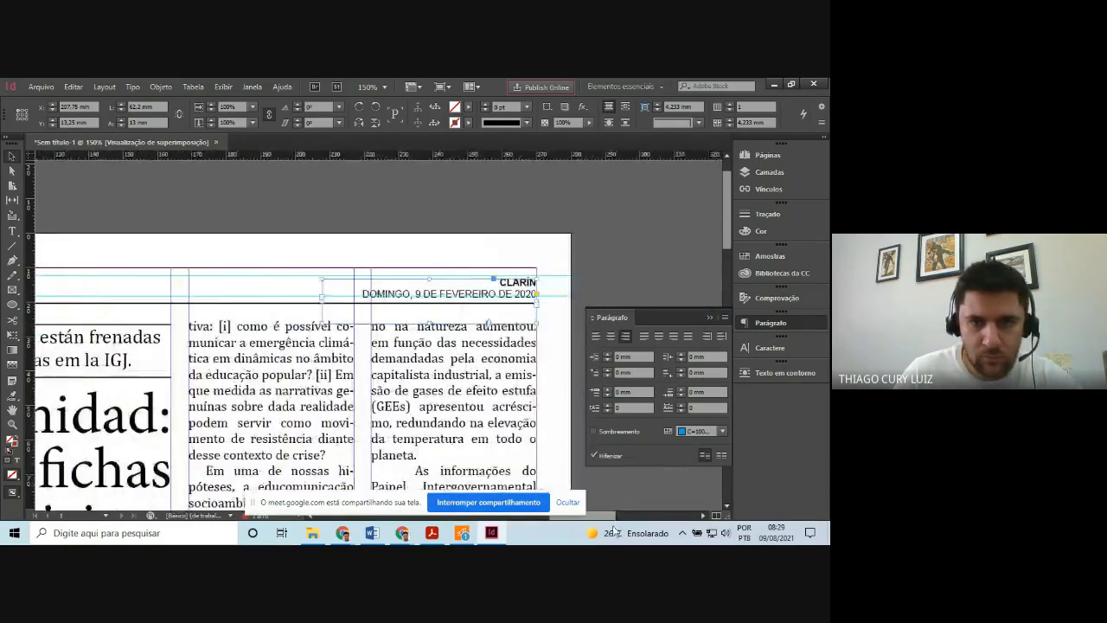
pyautogui.press('Up')
pyautogui.press('Up')
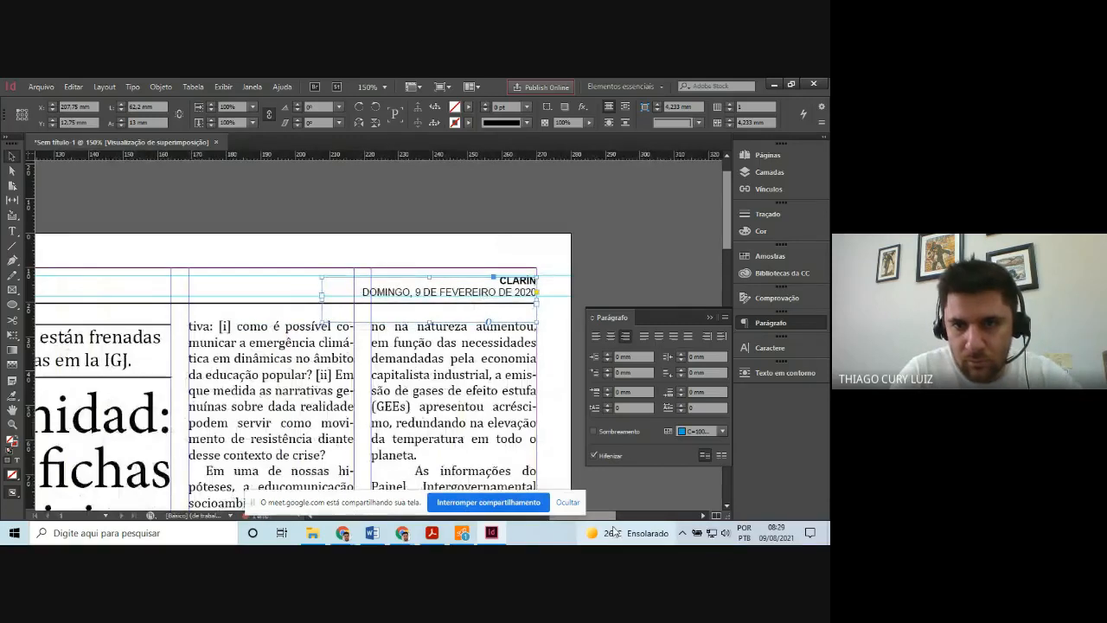
pyautogui.moveTo(614, 530)
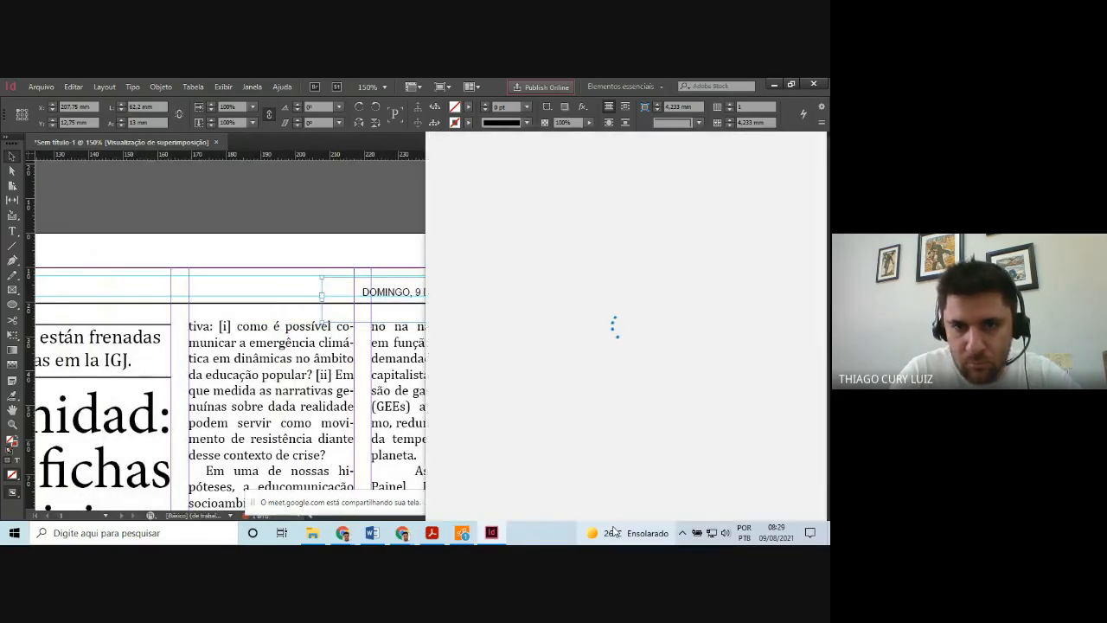
pyautogui.click(347, 181)
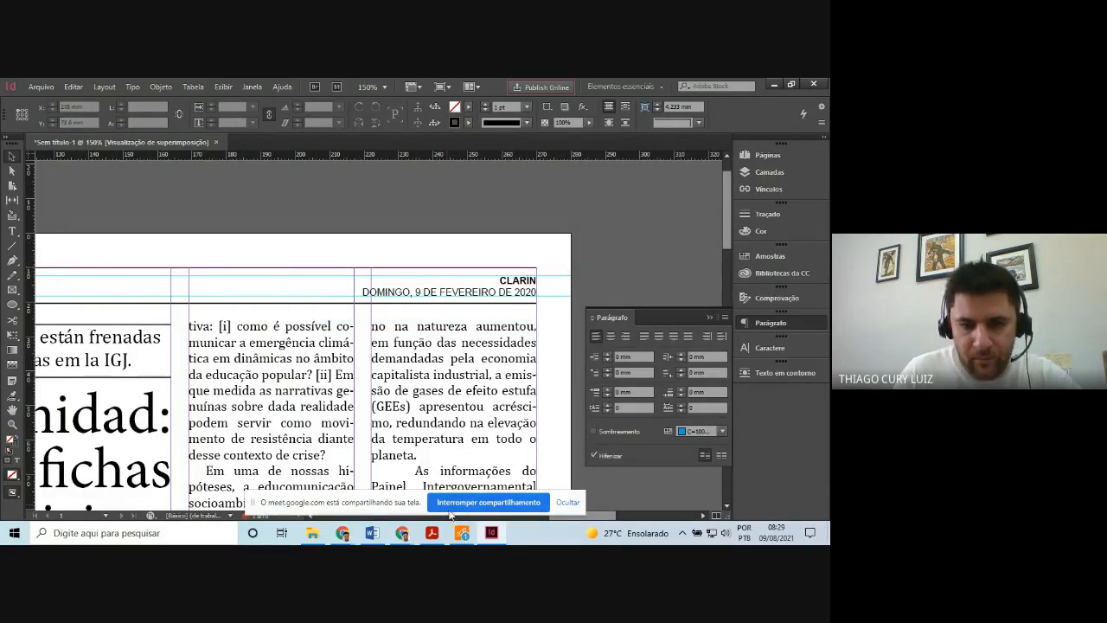
# Compare the date header with the scanned page and reduce both of its lines to 6 pt
pyautogui.click(493, 534)
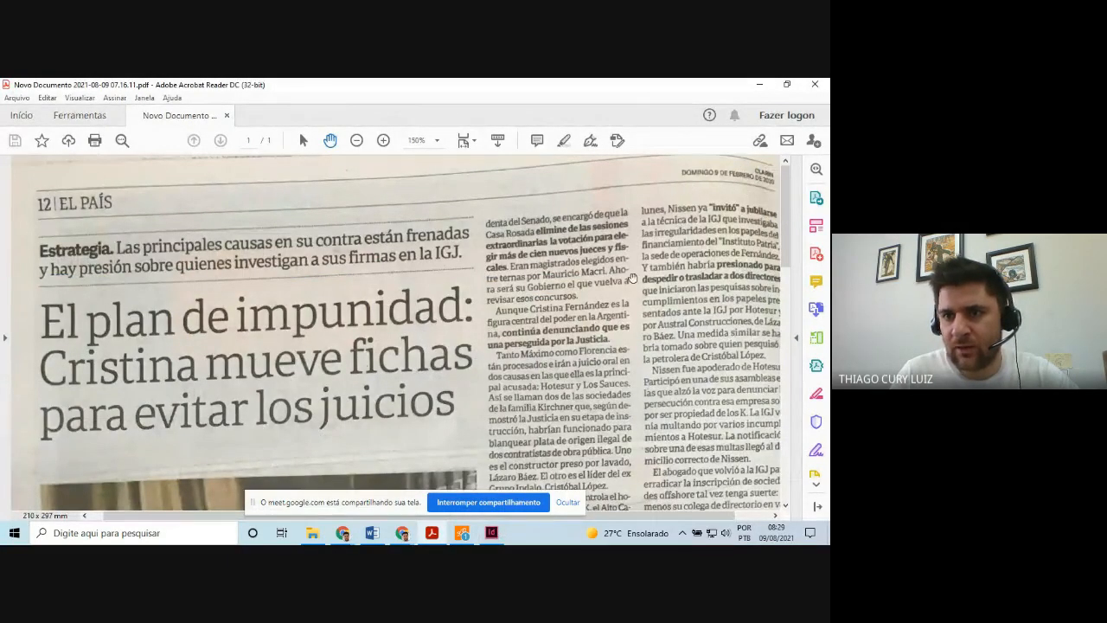
pyautogui.click(491, 533)
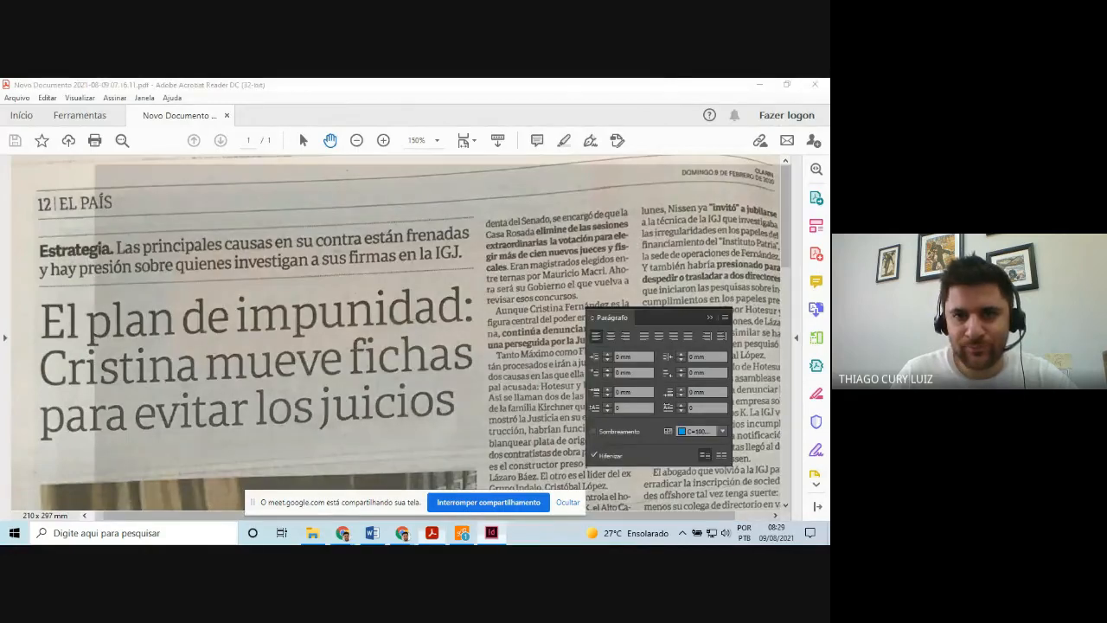
pyautogui.click(12, 232)
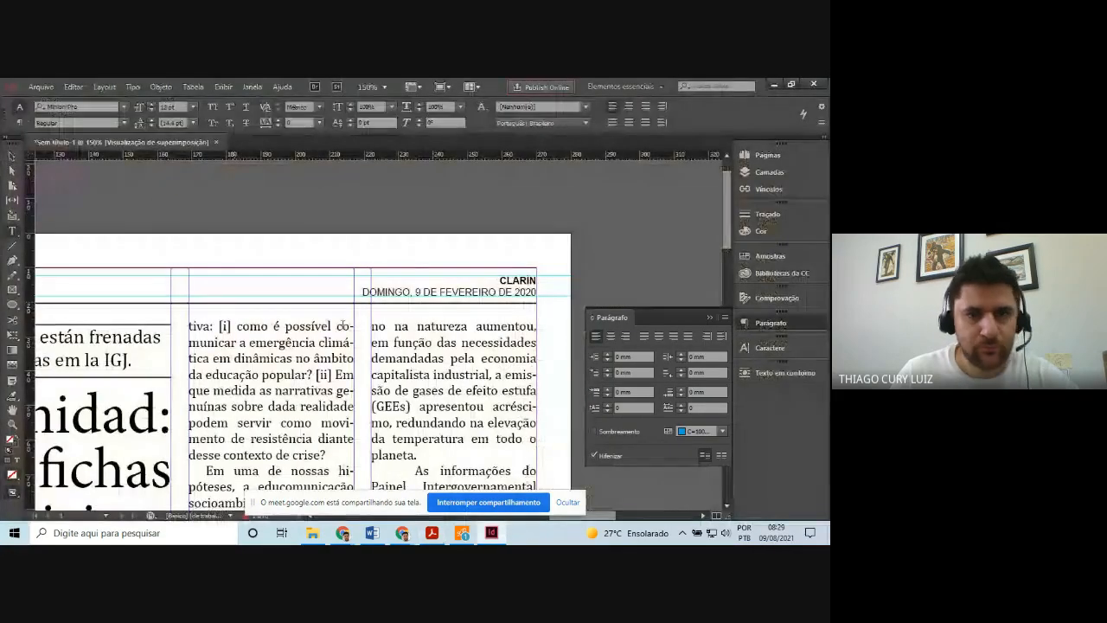
pyautogui.moveTo(498, 278); pyautogui.dragTo(557, 298)
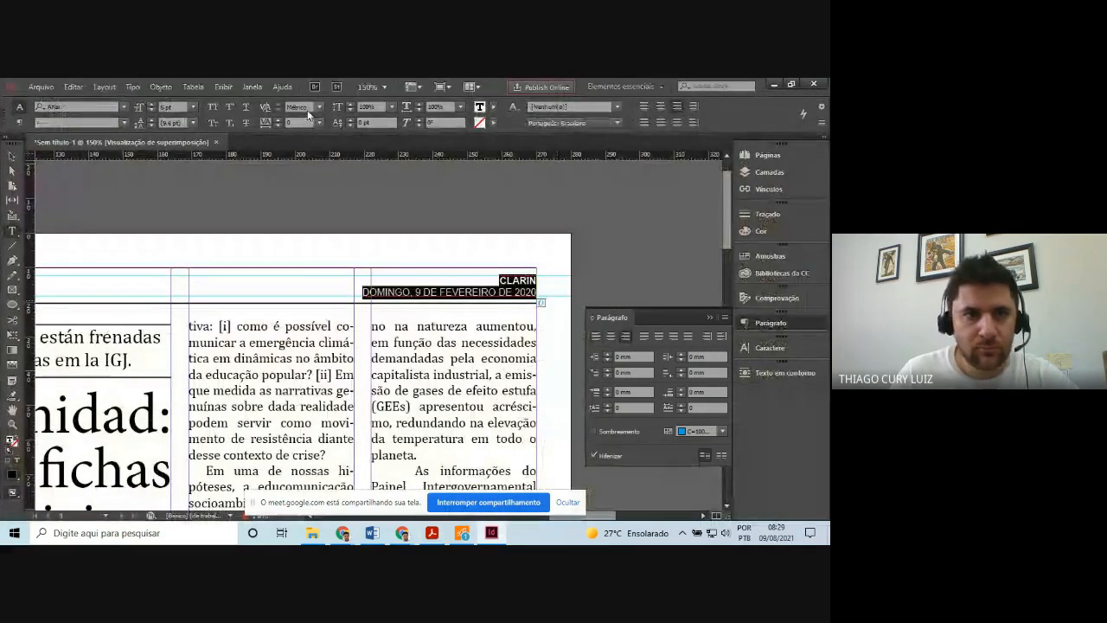
pyautogui.click(152, 111)
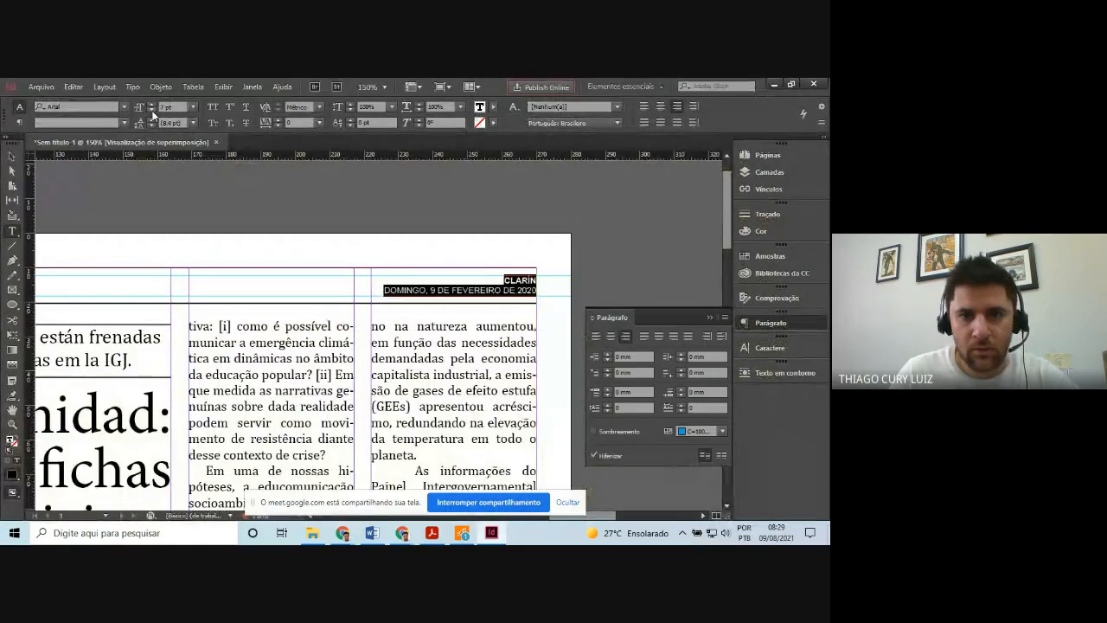
pyautogui.click(152, 111)
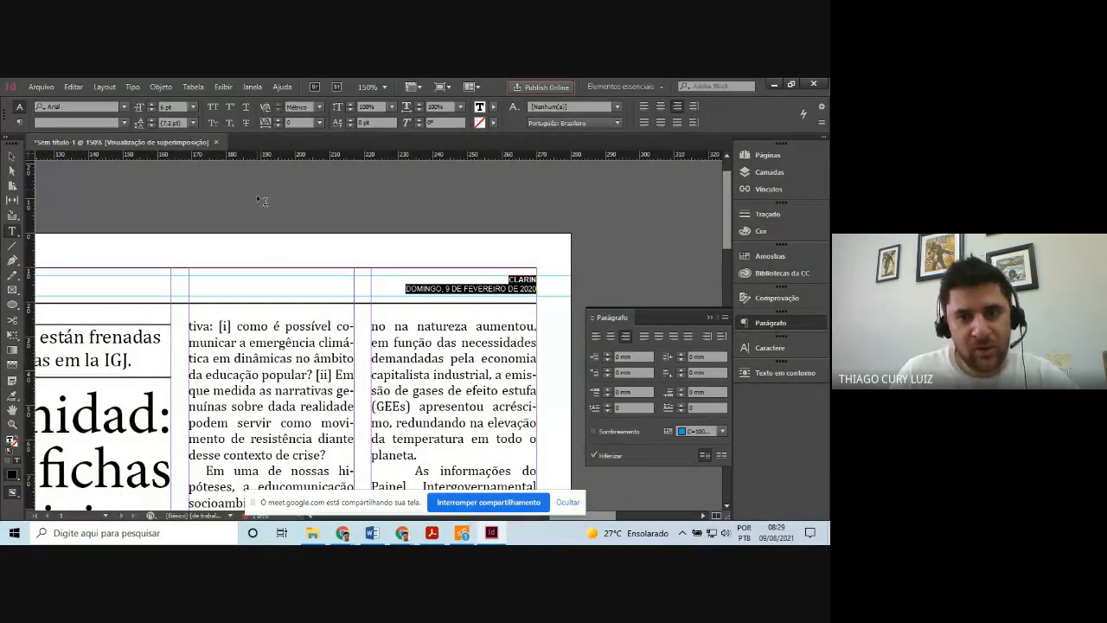
# Nudge the date frame down to Y 13.25 mm and shrink it around its text to about 39.15 by 5.05 mm
pyautogui.click(12, 157)
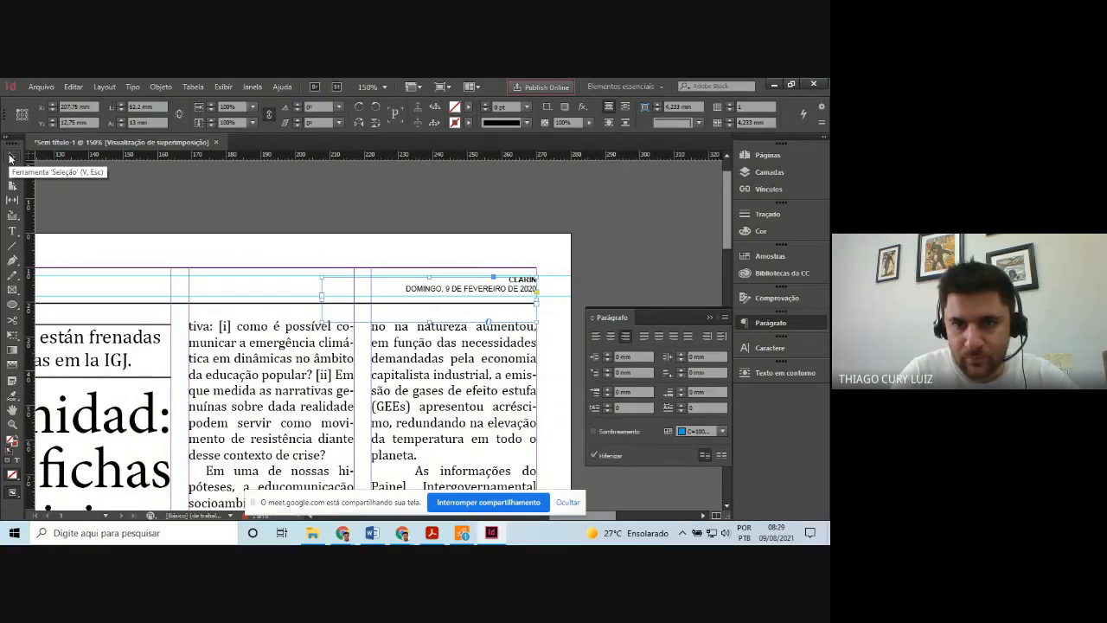
pyautogui.press('Down')
pyautogui.press('Down')
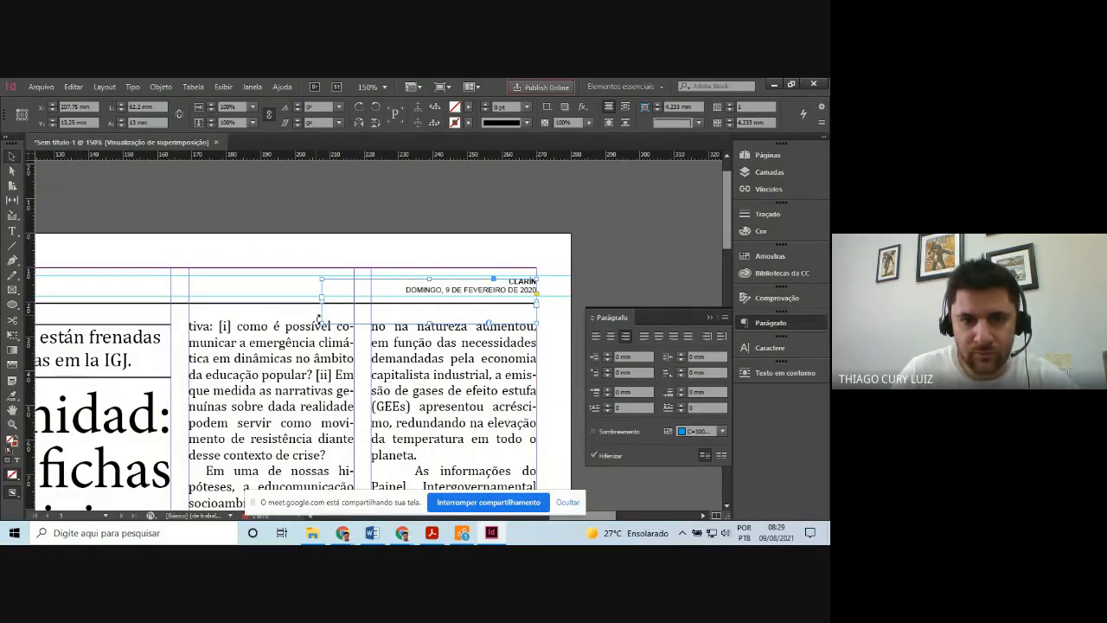
pyautogui.moveTo(322, 297); pyautogui.dragTo(403, 299)
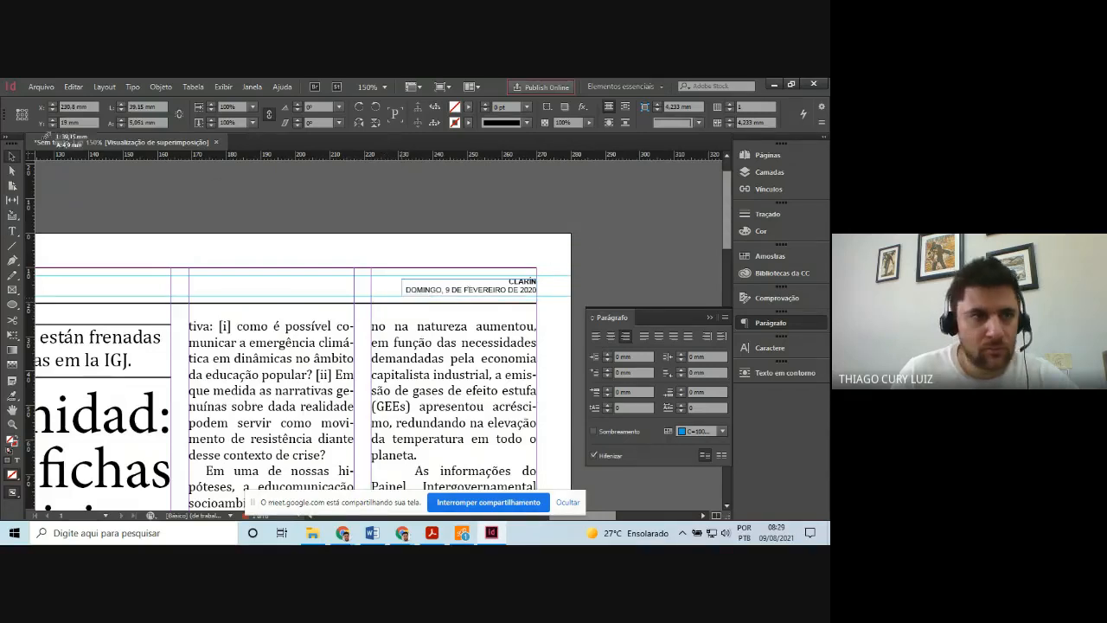
# Save the document in the Testes folder as tES.indd
pyautogui.click(40, 87)
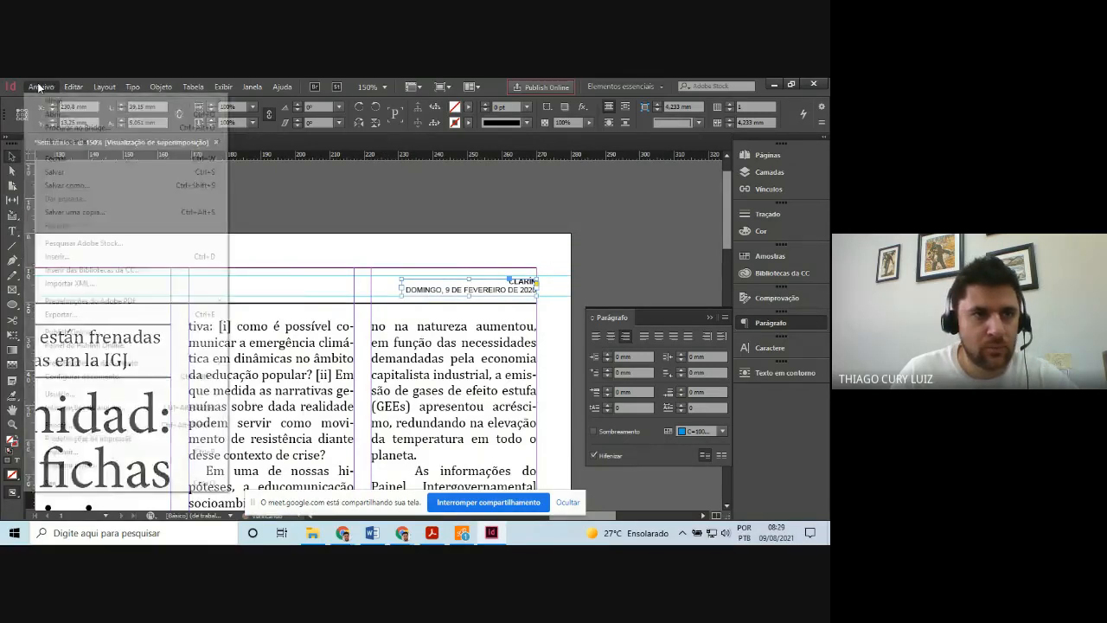
pyautogui.click(47, 172)
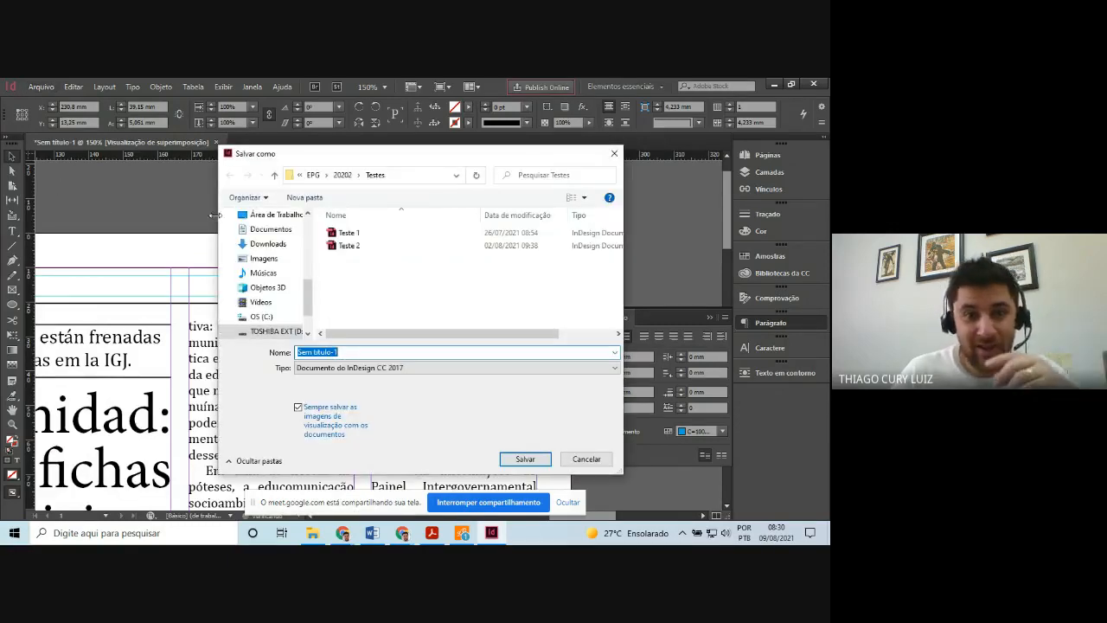
pyautogui.write('te')
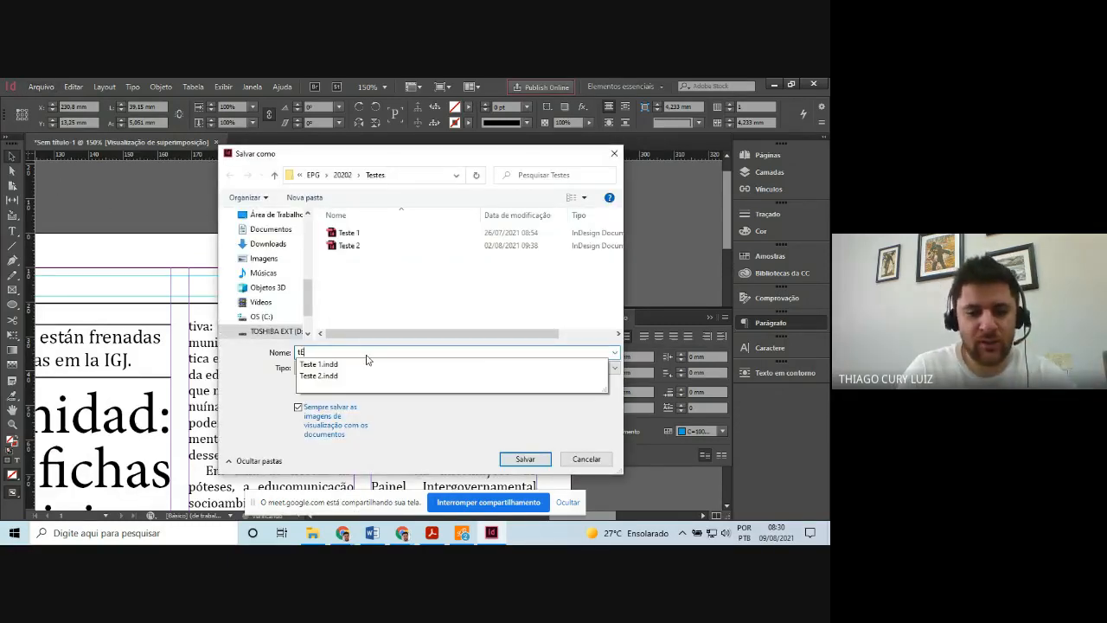
pyautogui.press('Return')
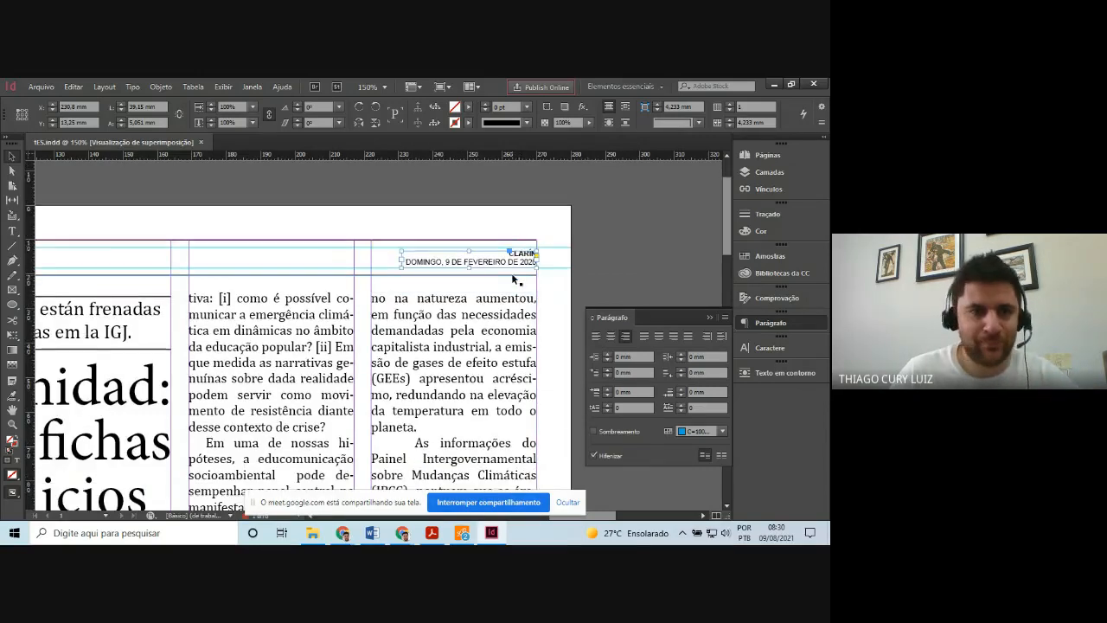
# Following the scanned page, add a text frame reading Escenário in the empty space of the first column below the photo
pyautogui.click(11, 426)
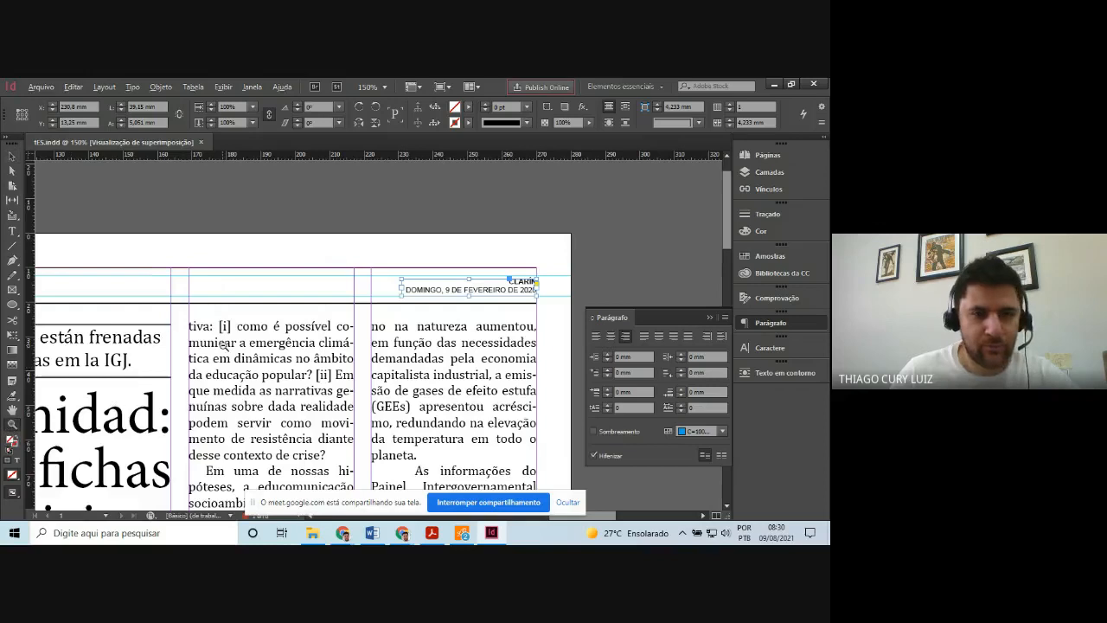
pyautogui.keyDown('alt'); pyautogui.click(320, 339); pyautogui.keyUp('alt')
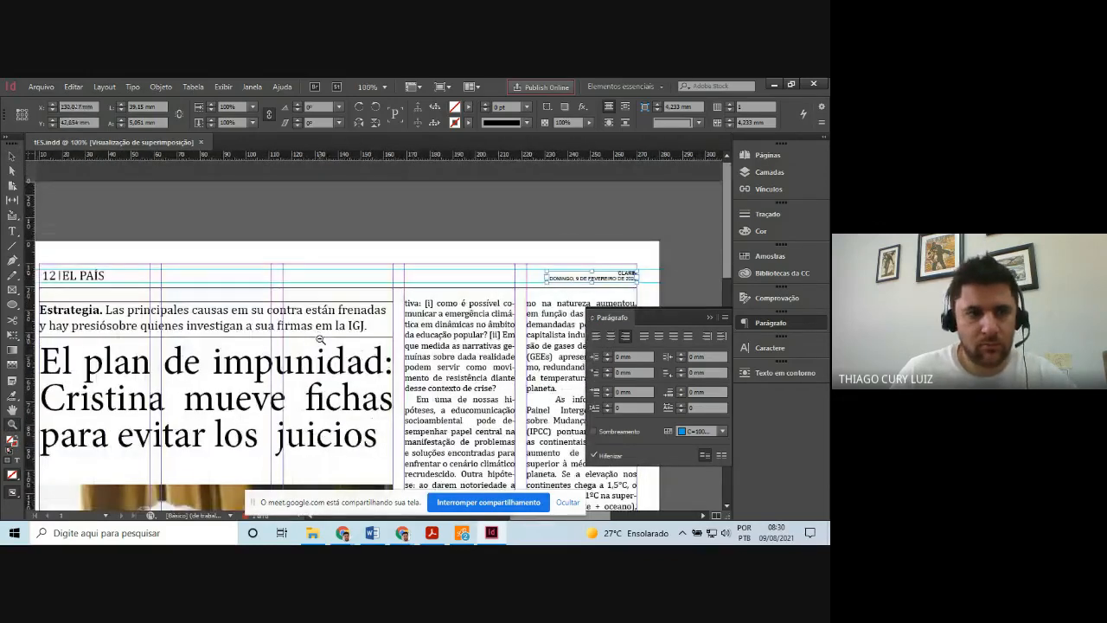
pyautogui.keyDown('alt'); pyautogui.click(319, 339); pyautogui.keyUp('alt')
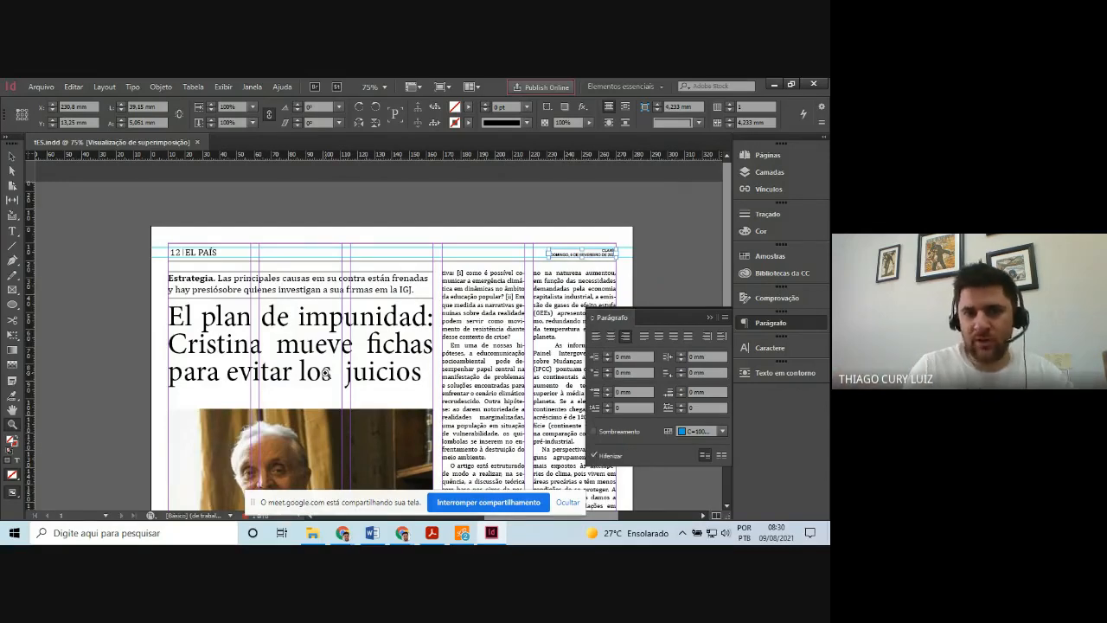
pyautogui.scroll(-5, 325, 372)
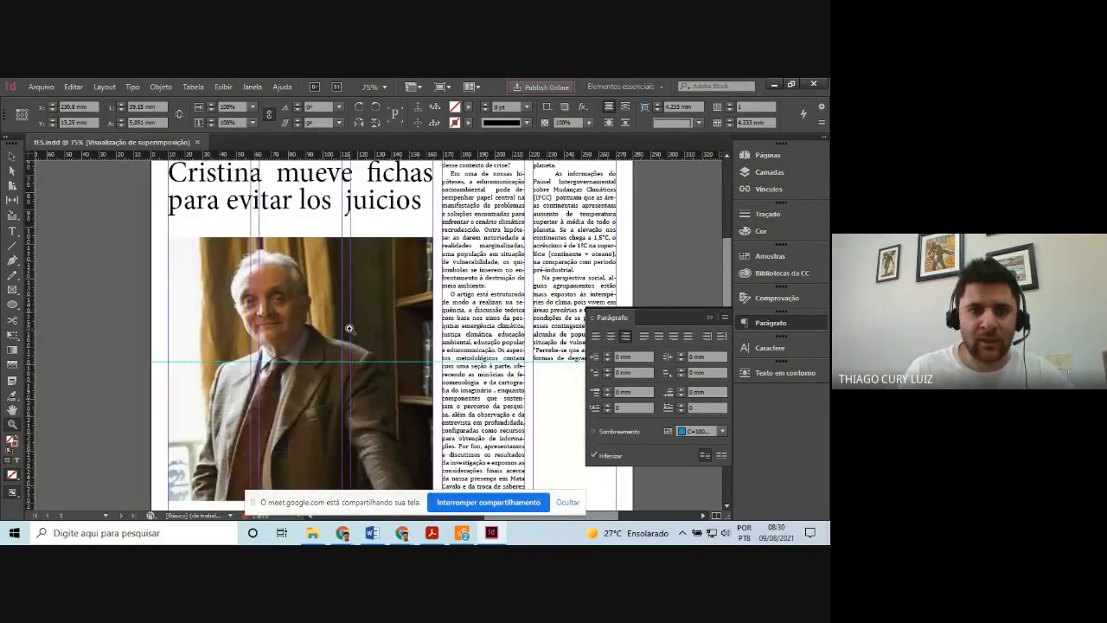
pyautogui.scroll(-3, 349, 328)
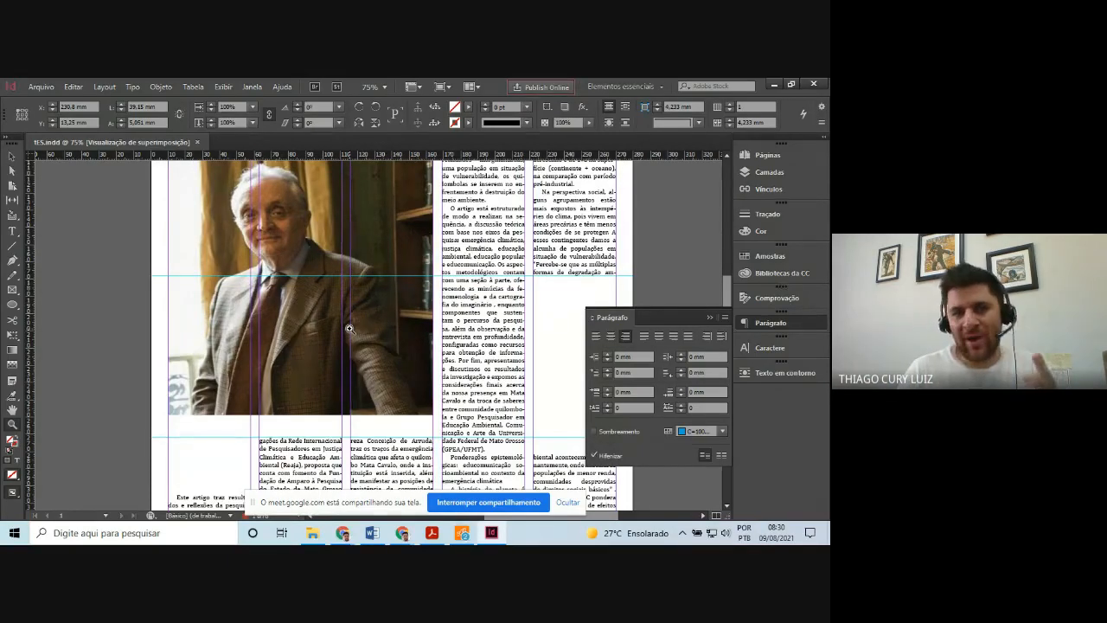
pyautogui.click(489, 537)
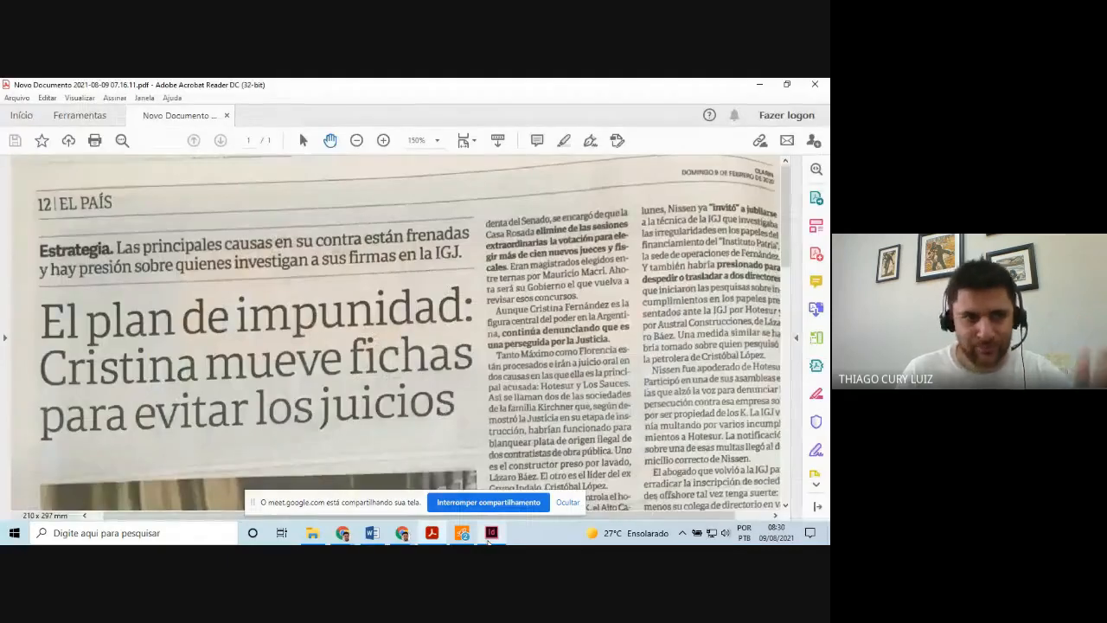
pyautogui.scroll(-10, 181, 307)
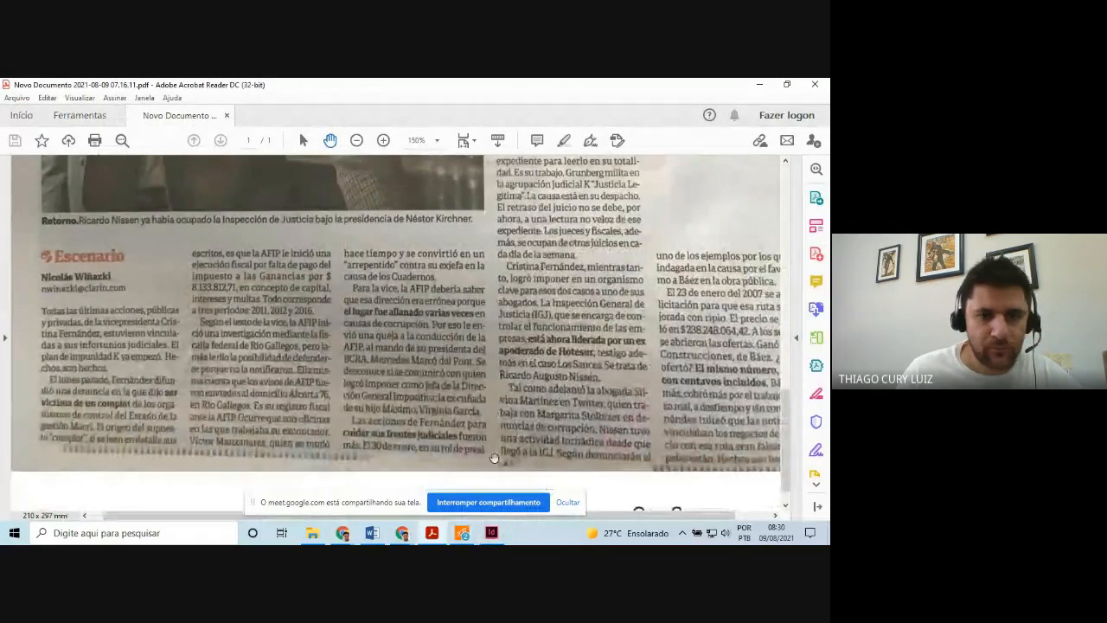
pyautogui.click(491, 533)
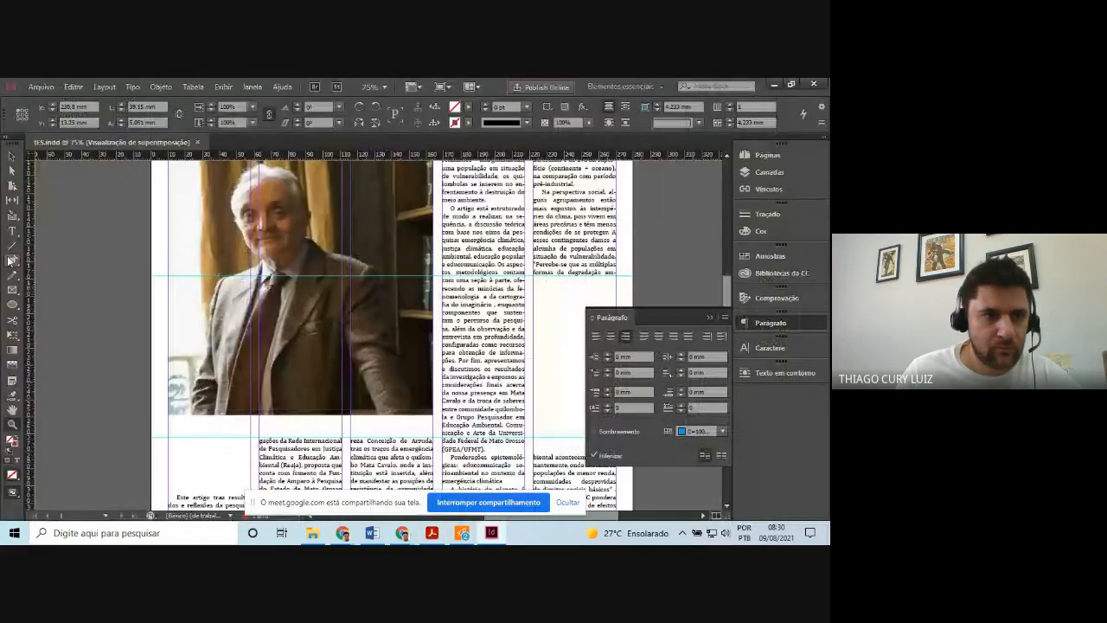
pyautogui.click(12, 231)
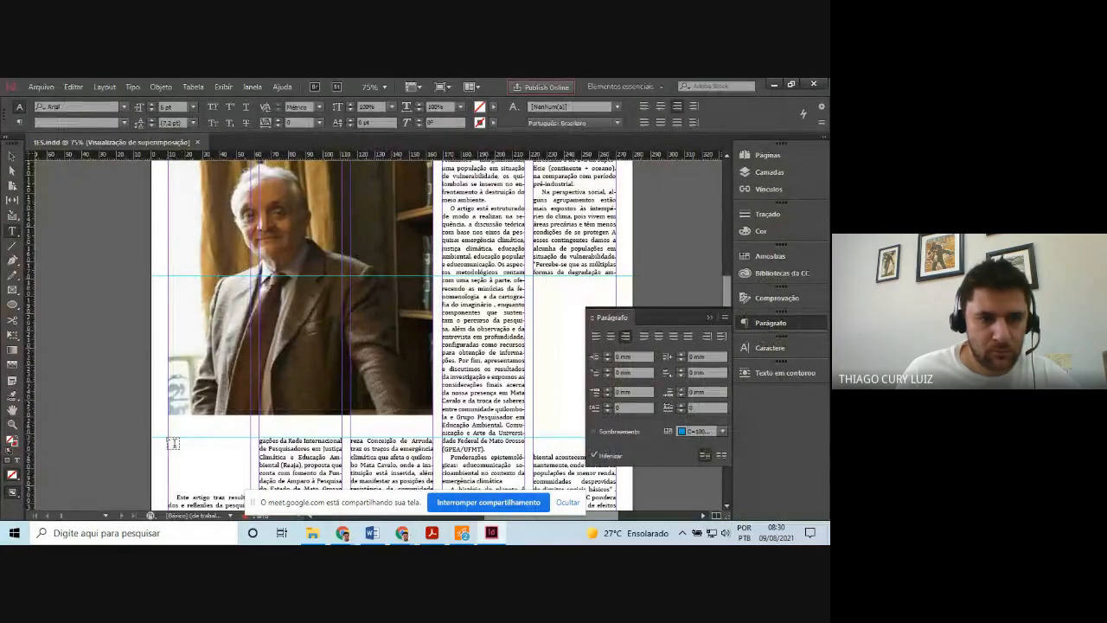
pyautogui.moveTo(173, 443); pyautogui.dragTo(260, 464)
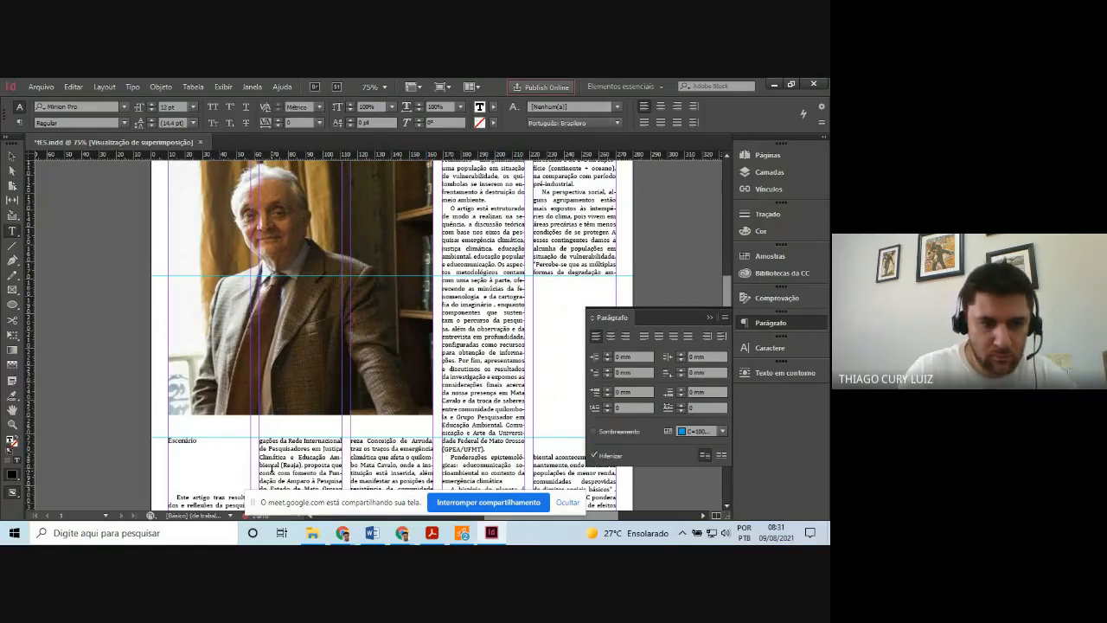
# Examine the Escenario heading and the byline beneath it in the scanned newspaper page
pyautogui.click(433, 534)
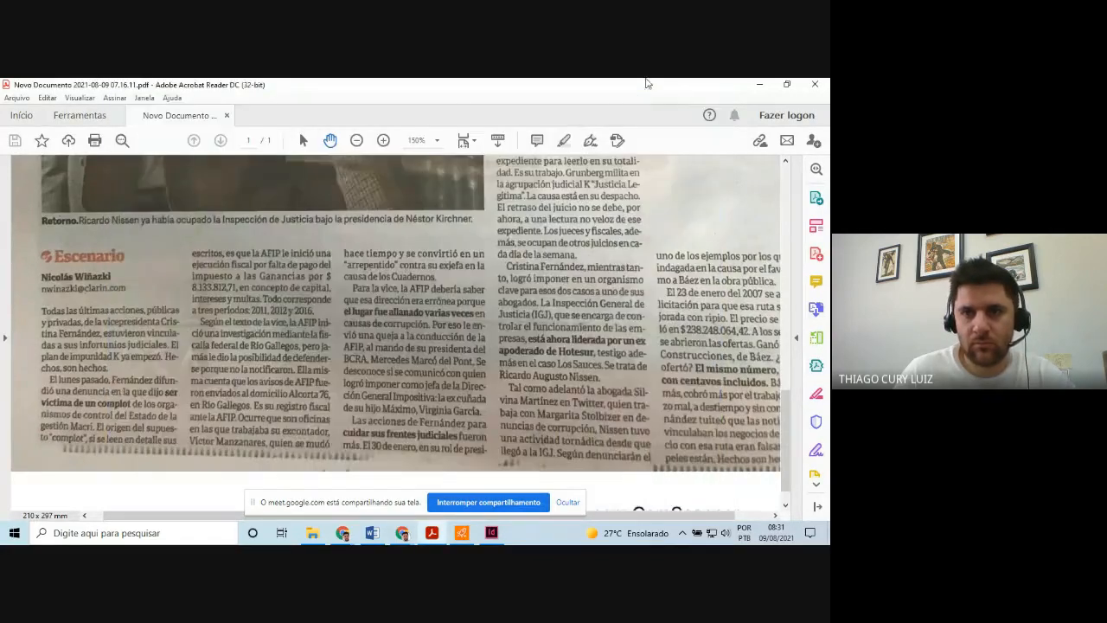
pyautogui.click(640, 90)
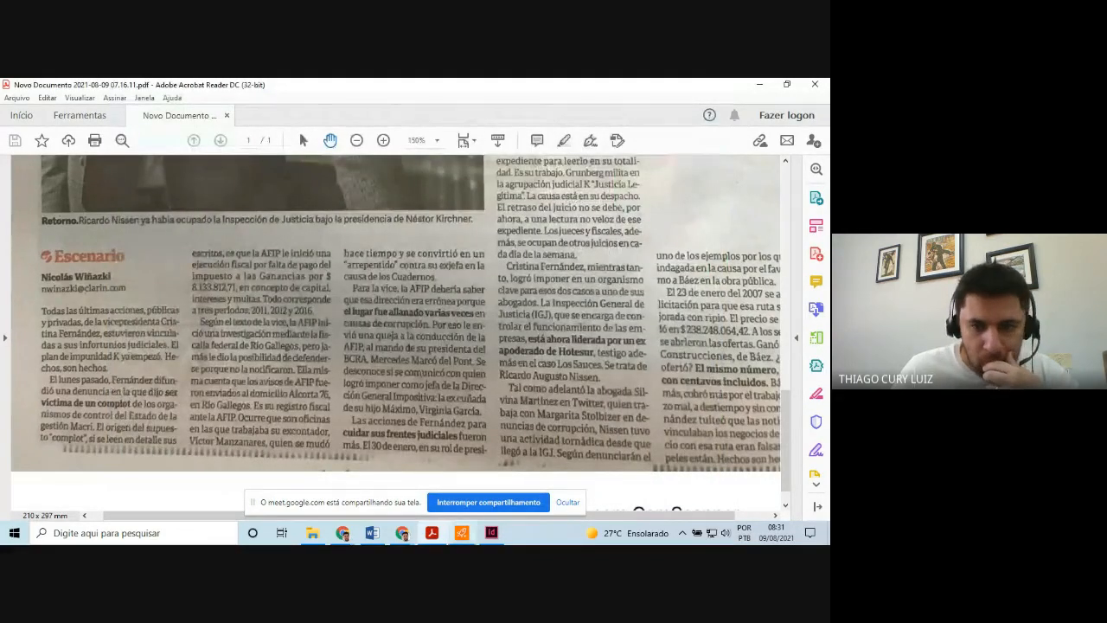
pyautogui.click(492, 533)
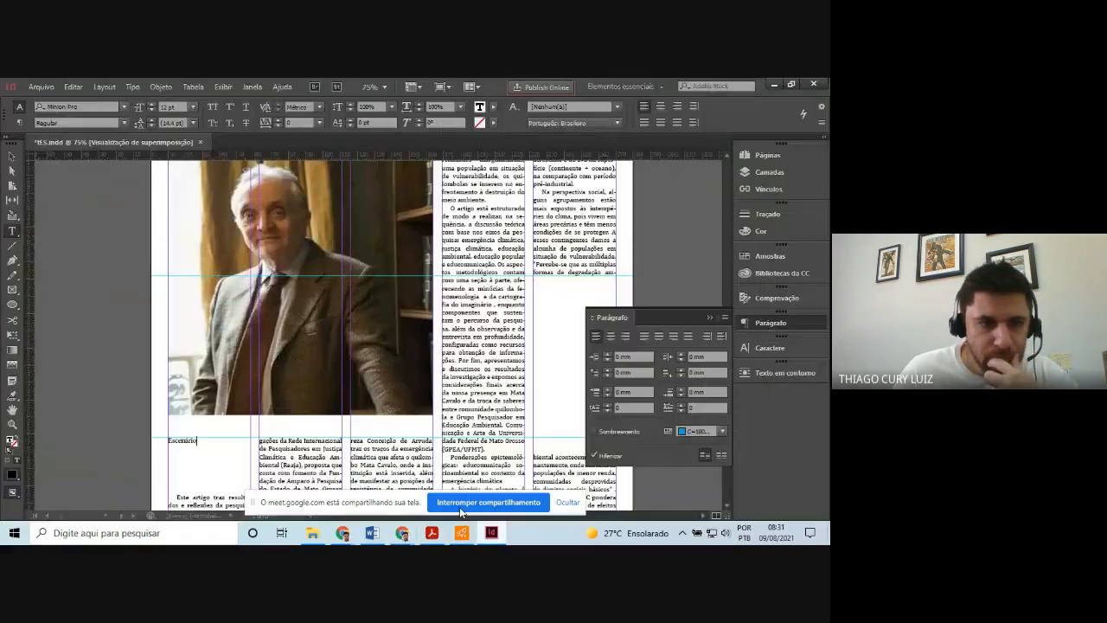
# Correct the heading's spelling from Escenário to Escenario by removing the accent
pyautogui.click(240, 430)
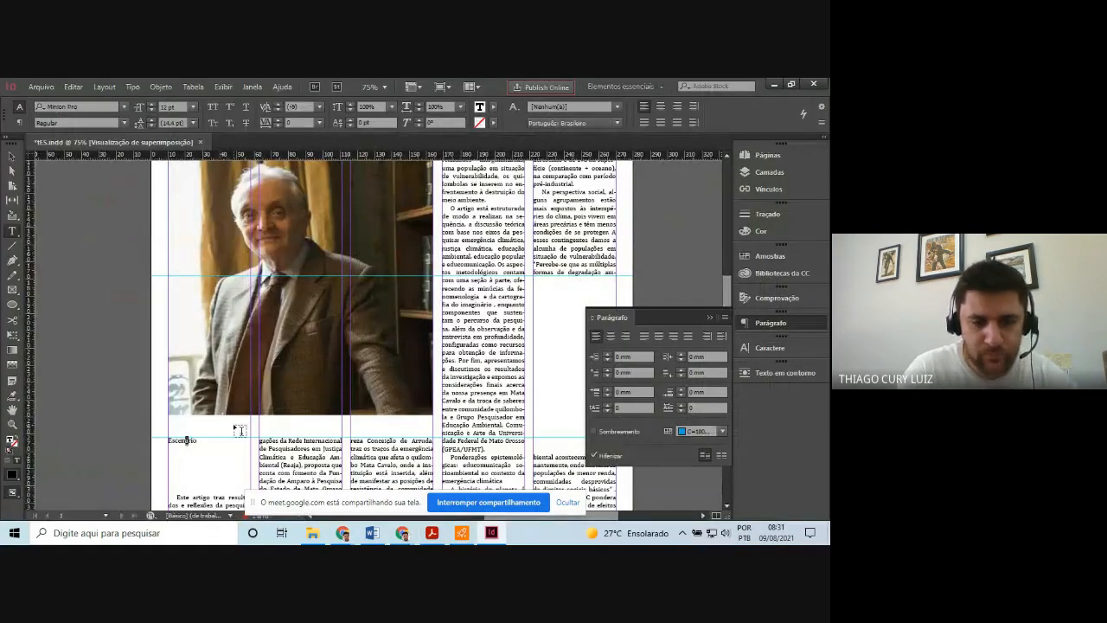
pyautogui.press('Left')
pyautogui.press('Left')
pyautogui.press('Left')
pyautogui.press('Left')
pyautogui.press('Left')
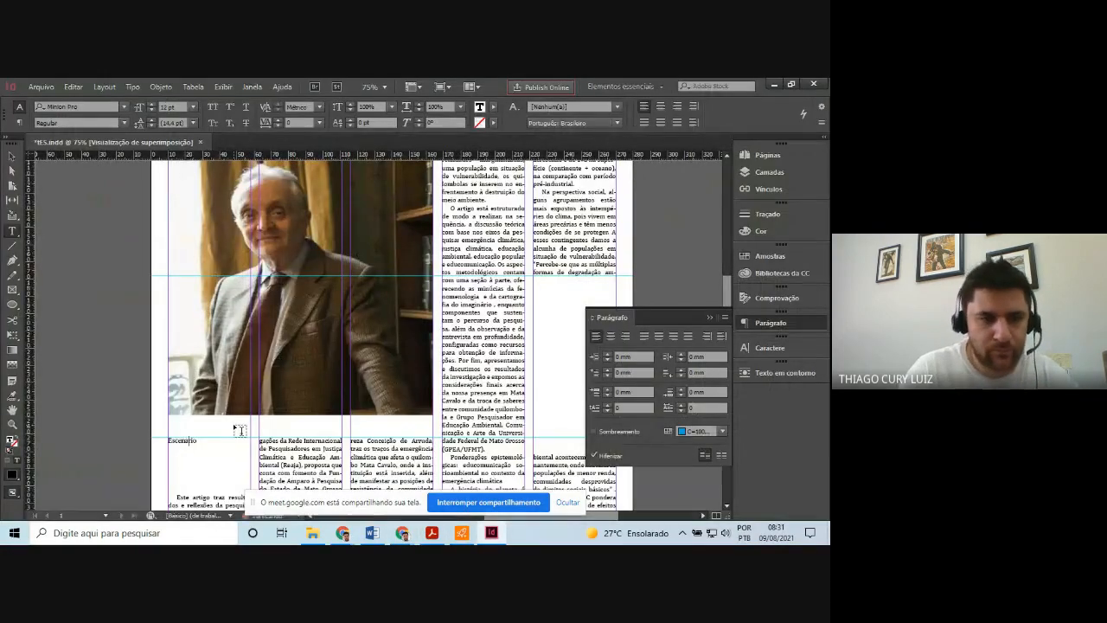
# Set the Escenario heading in Cambria Bold
pyautogui.doubleClick(182, 443)
pyautogui.click(125, 107)
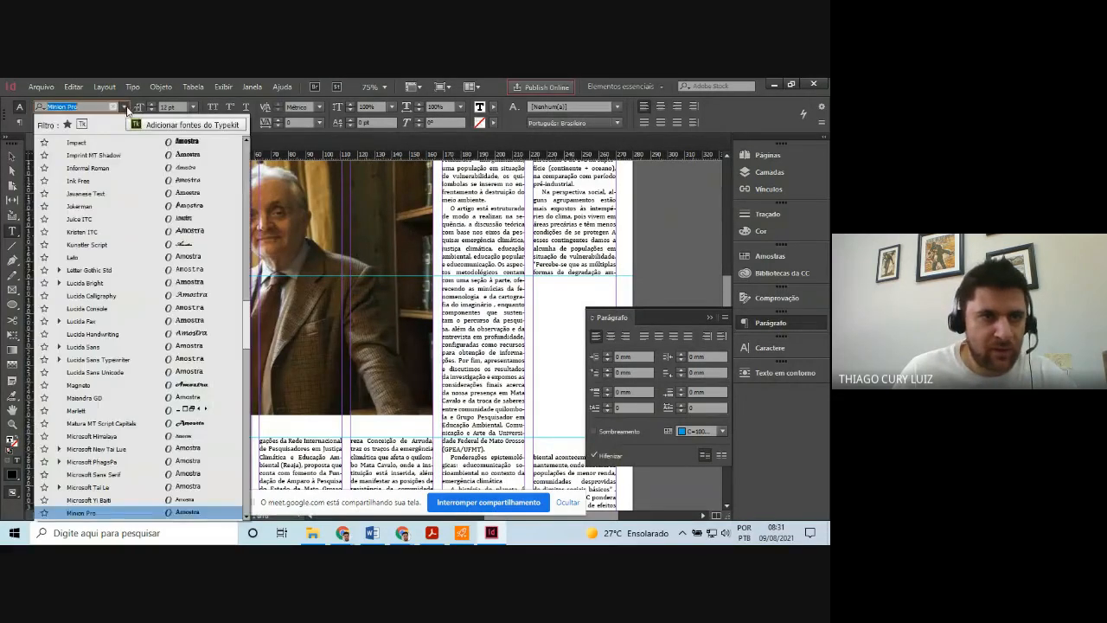
pyautogui.write('cambri')
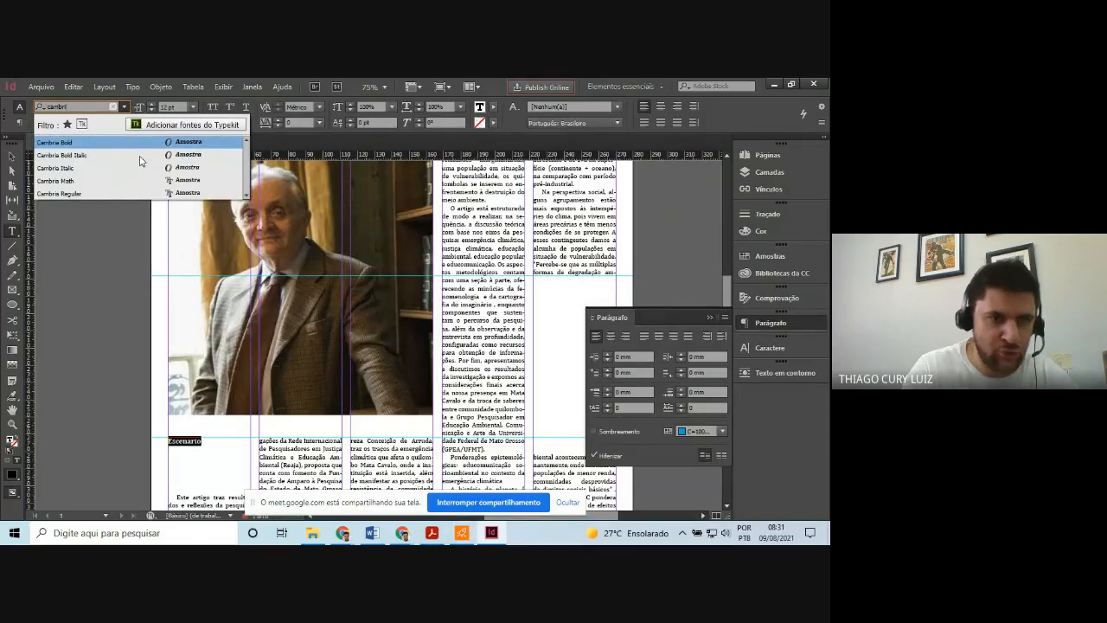
pyautogui.press('Return')
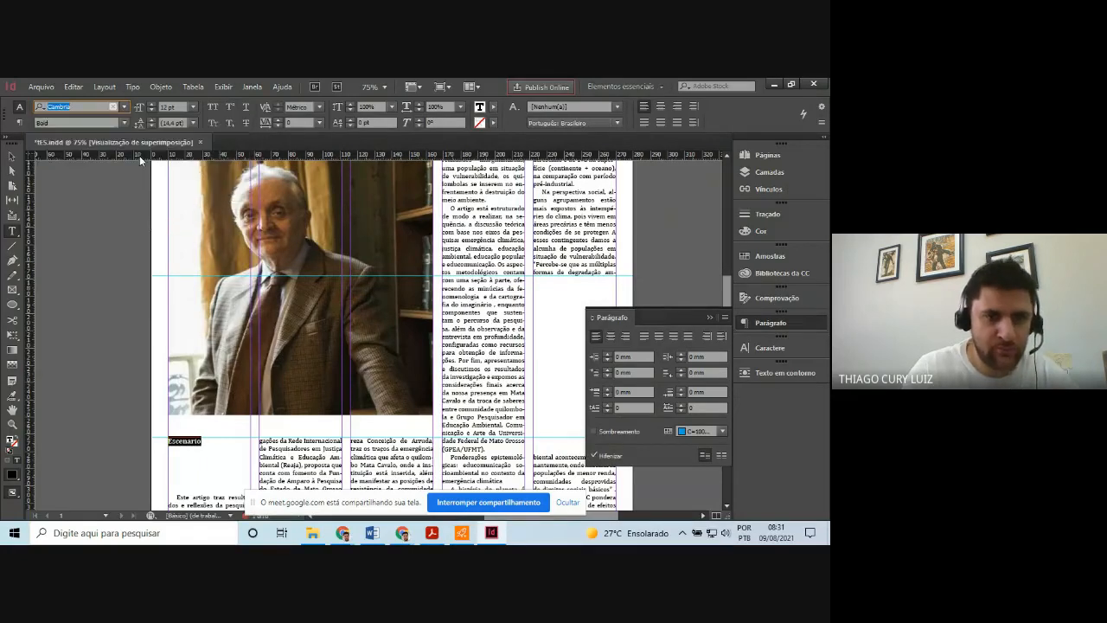
# Enlarge the Escenario heading to 18 pt, comparing its size with the scanned newspaper page
pyautogui.click(152, 103)
pyautogui.click(153, 103)
pyautogui.click(152, 103)
pyautogui.click(152, 103)
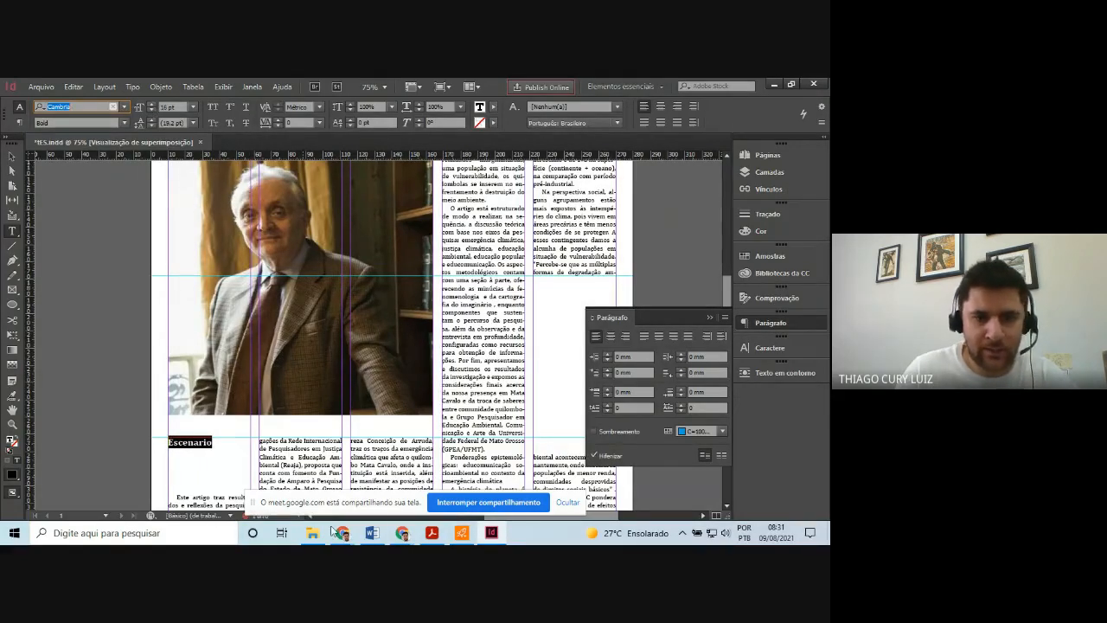
pyautogui.click(432, 533)
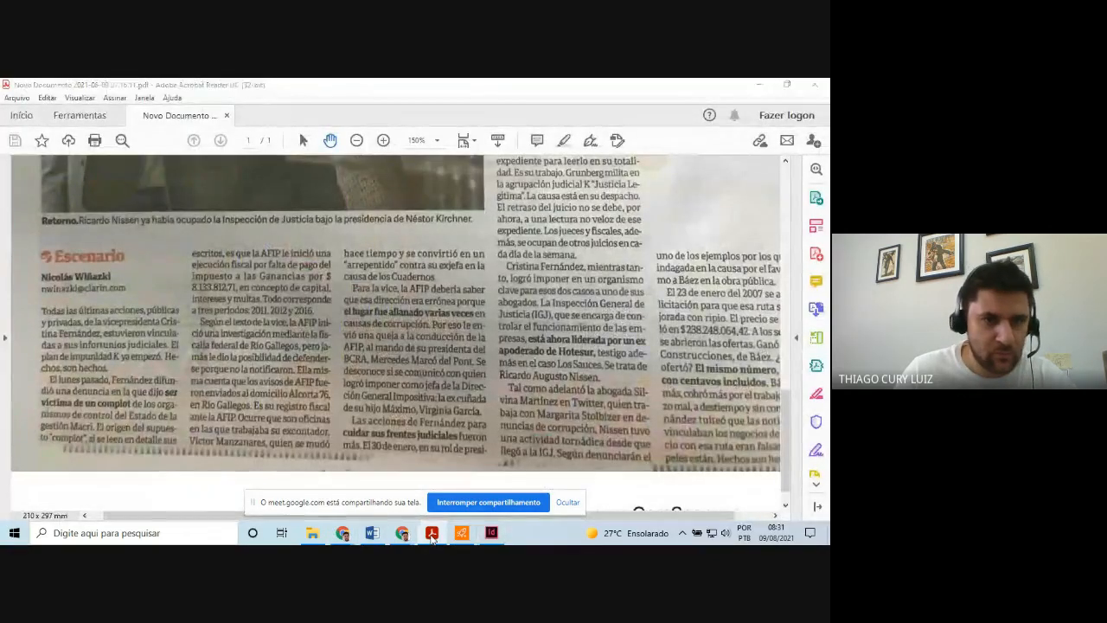
pyautogui.click(432, 534)
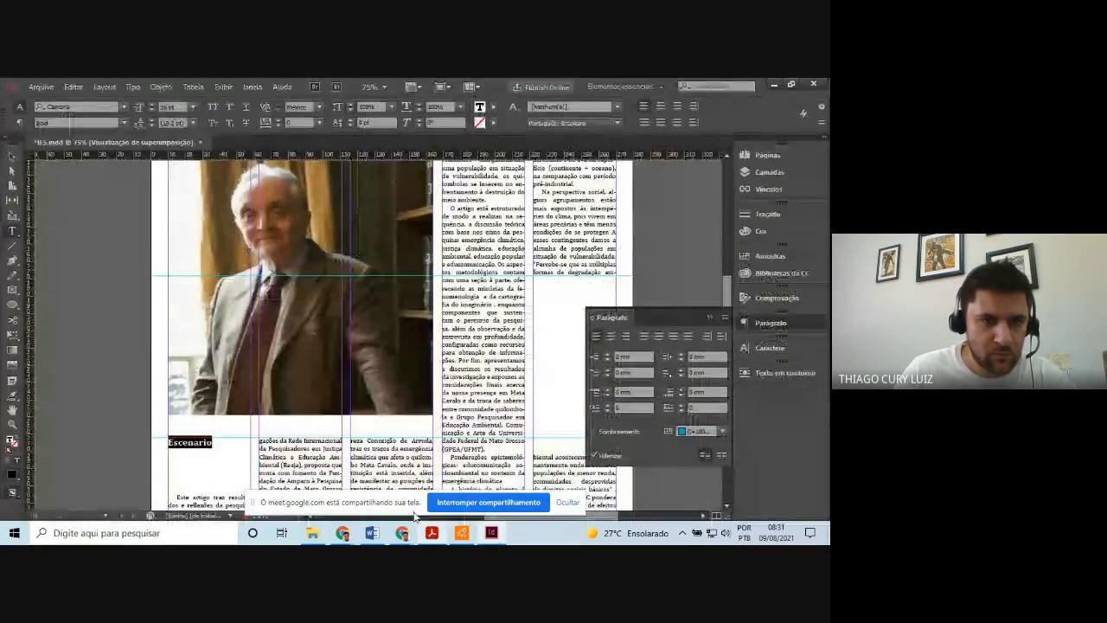
pyautogui.click(152, 103)
pyautogui.click(151, 103)
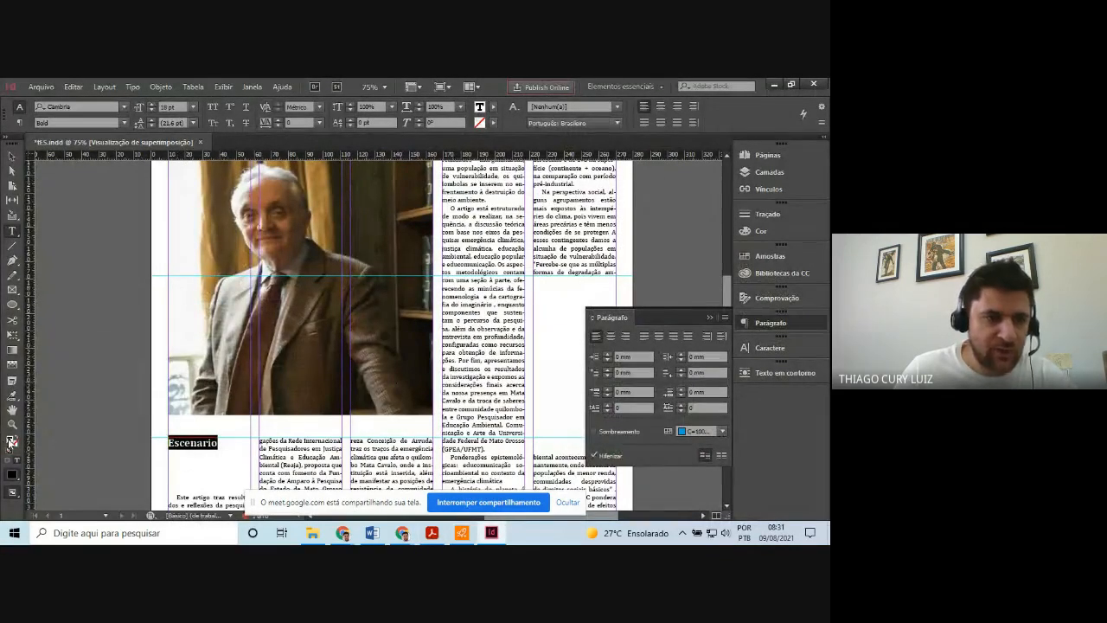
# Colour the Escenario heading text red with RGB 238, 29, 27
pyautogui.doubleClick(11, 441)
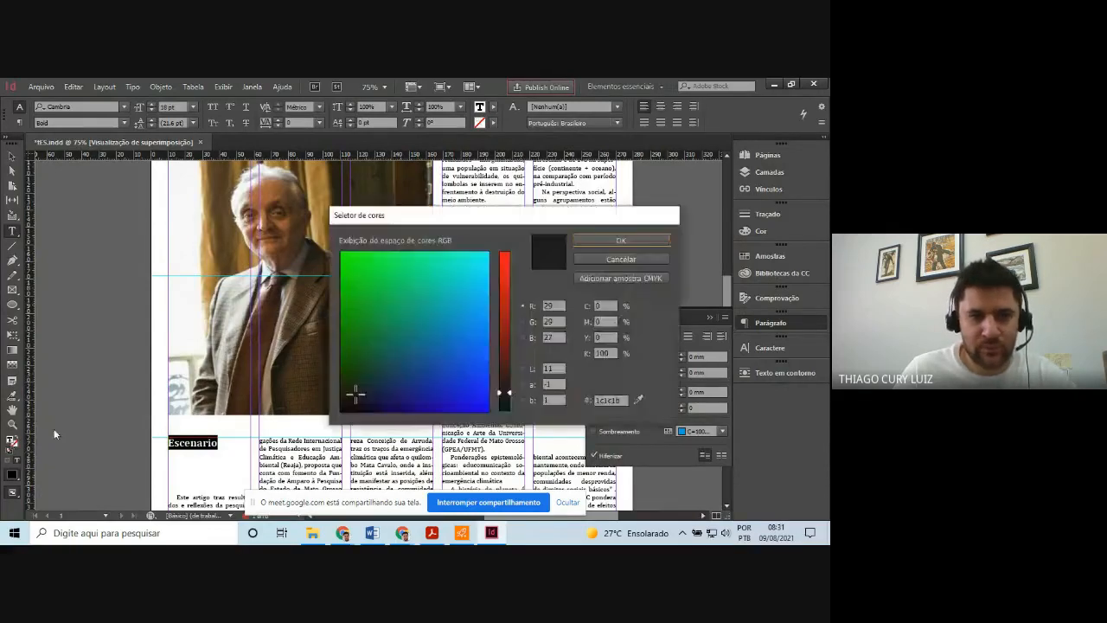
pyautogui.click(507, 289)
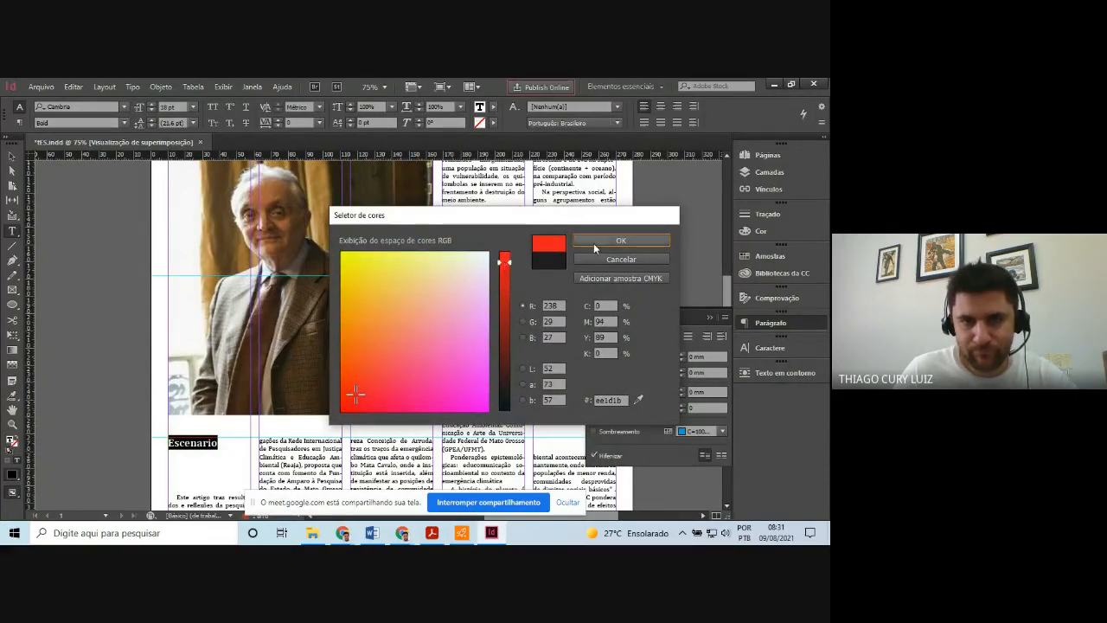
pyautogui.click(620, 241)
pyautogui.press('Escape')
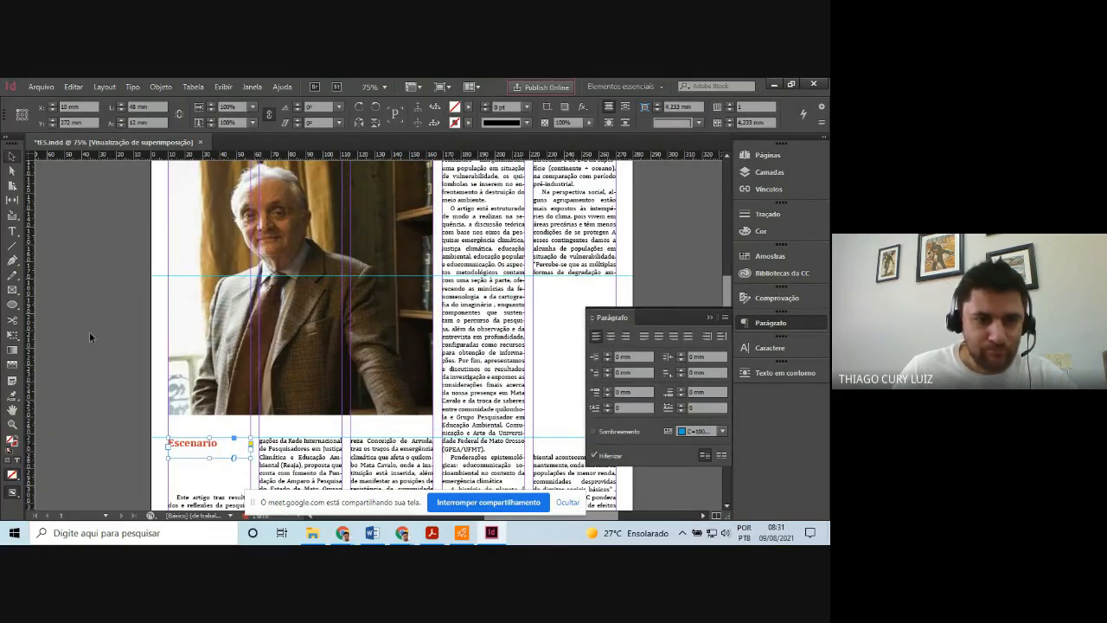
# Shorten the Escenario heading's frame from its lower edge to a height of about 7 mm
pyautogui.click(191, 461)
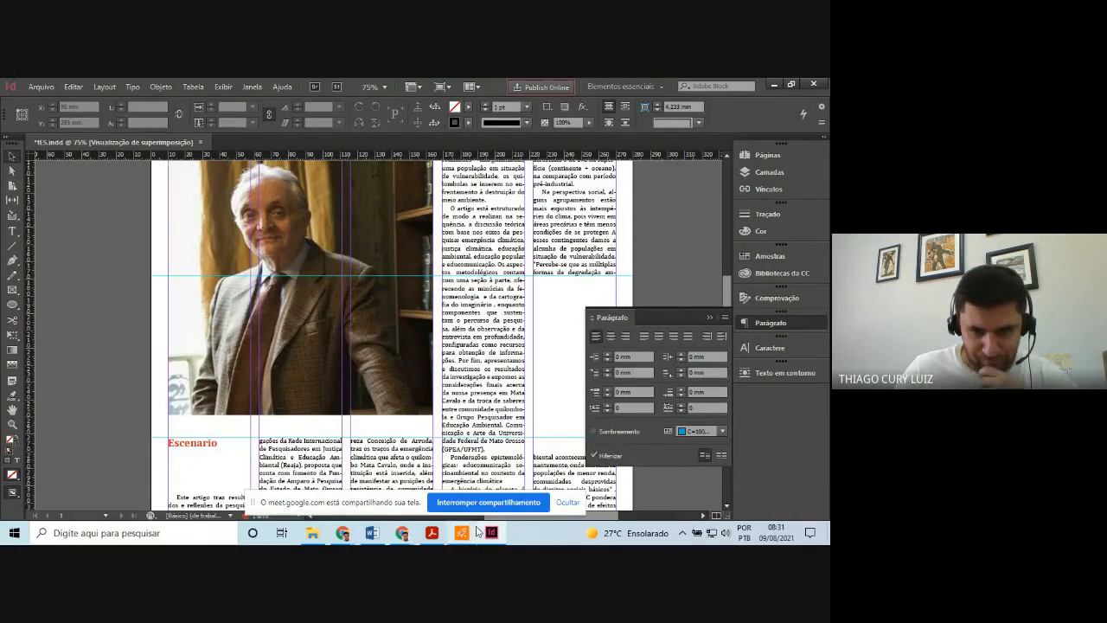
pyautogui.click(187, 448)
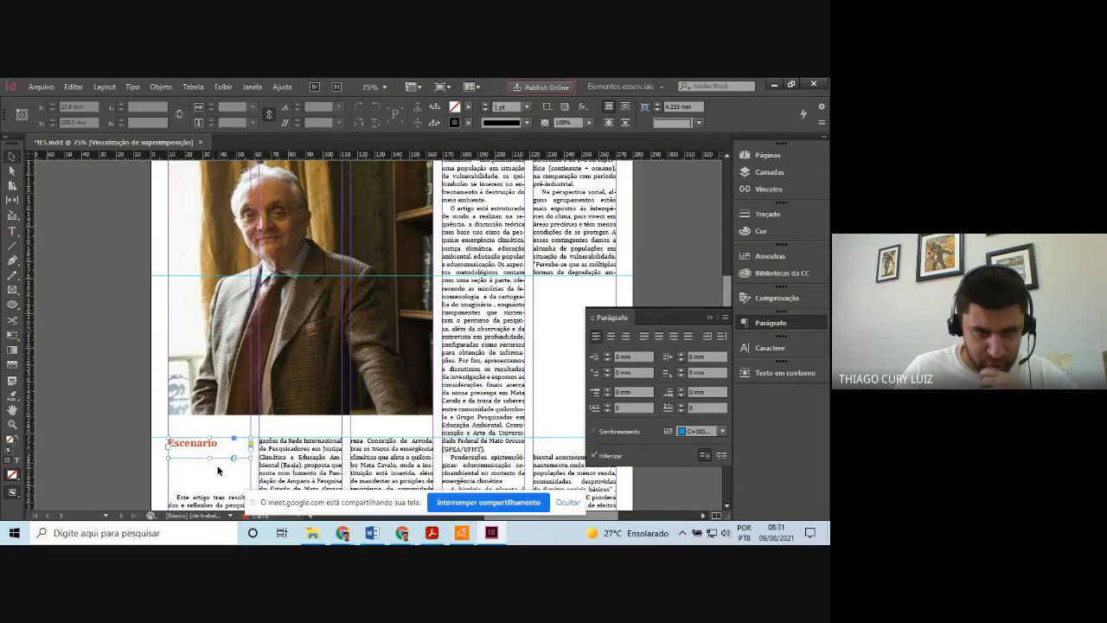
pyautogui.moveTo(209, 458); pyautogui.dragTo(208, 450)
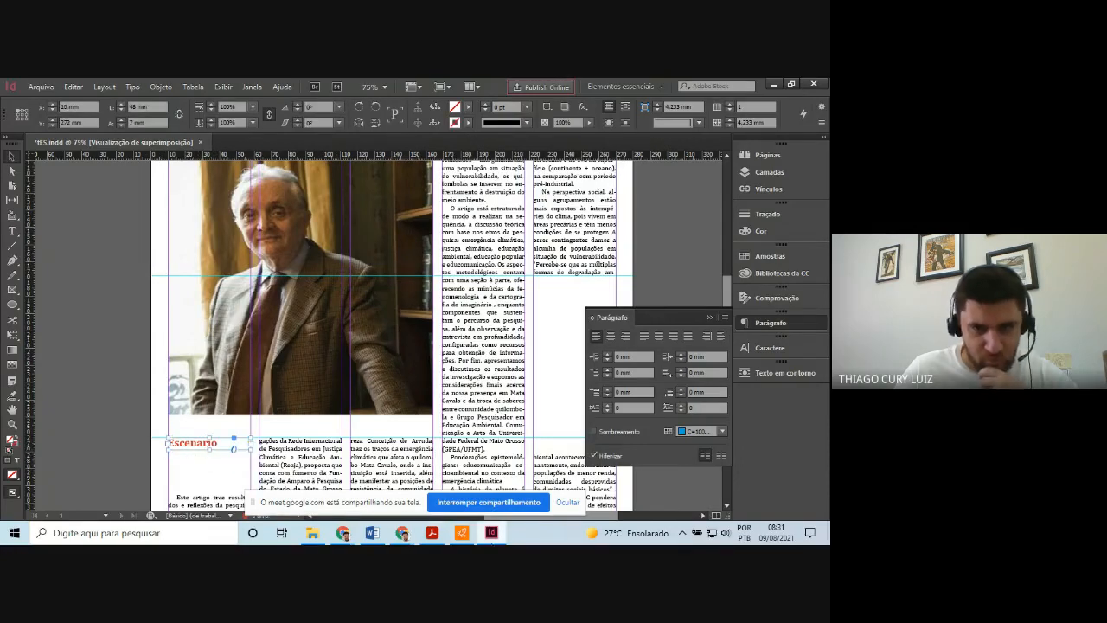
# Following the scanned byline, add a column-wide text frame beneath the Escenario heading and enter the author's name in it
pyautogui.click(490, 533)
pyautogui.click(487, 540)
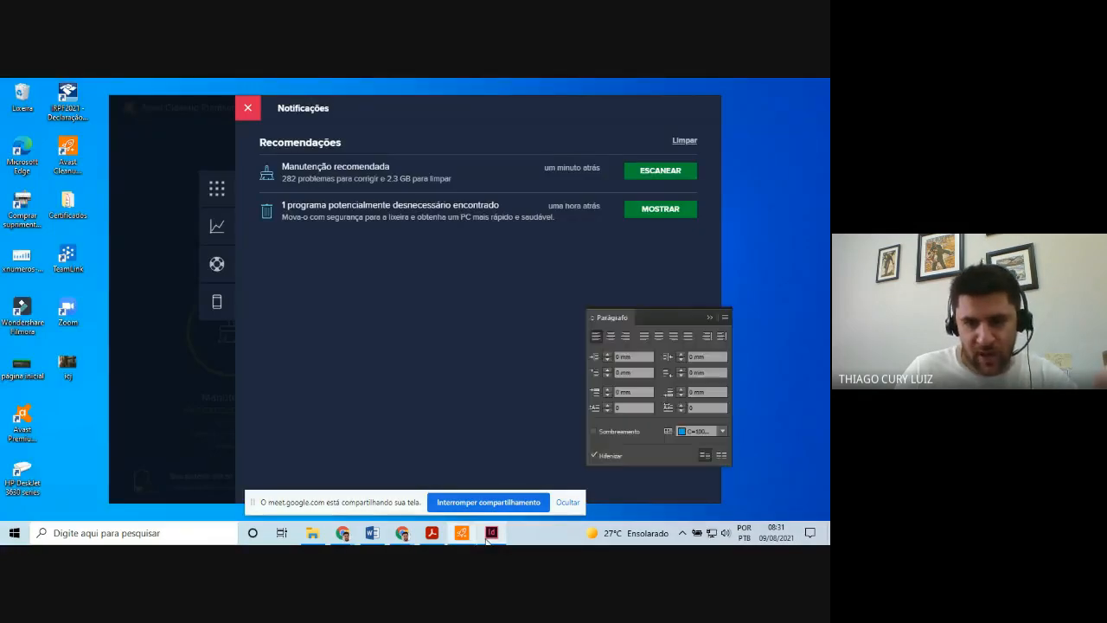
pyautogui.click(431, 533)
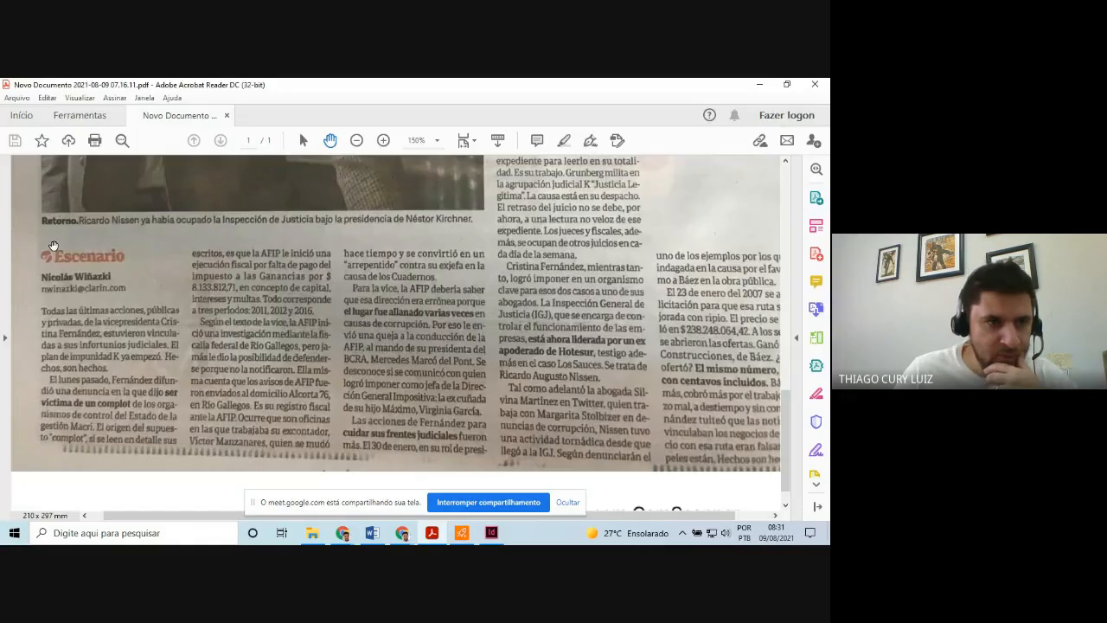
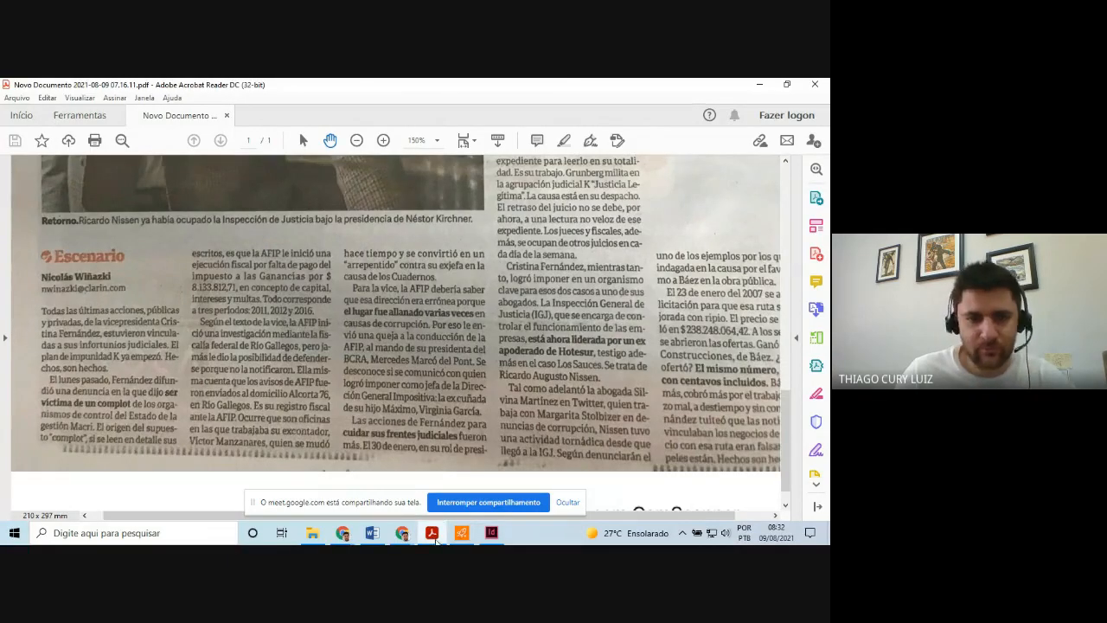
pyautogui.click(405, 537)
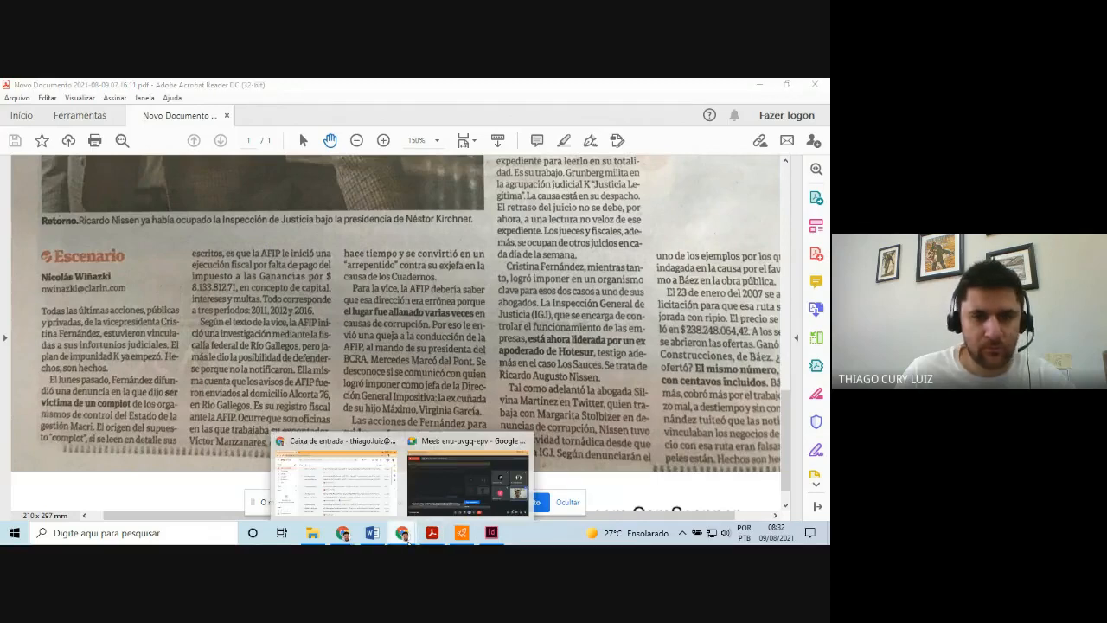
pyautogui.click(491, 533)
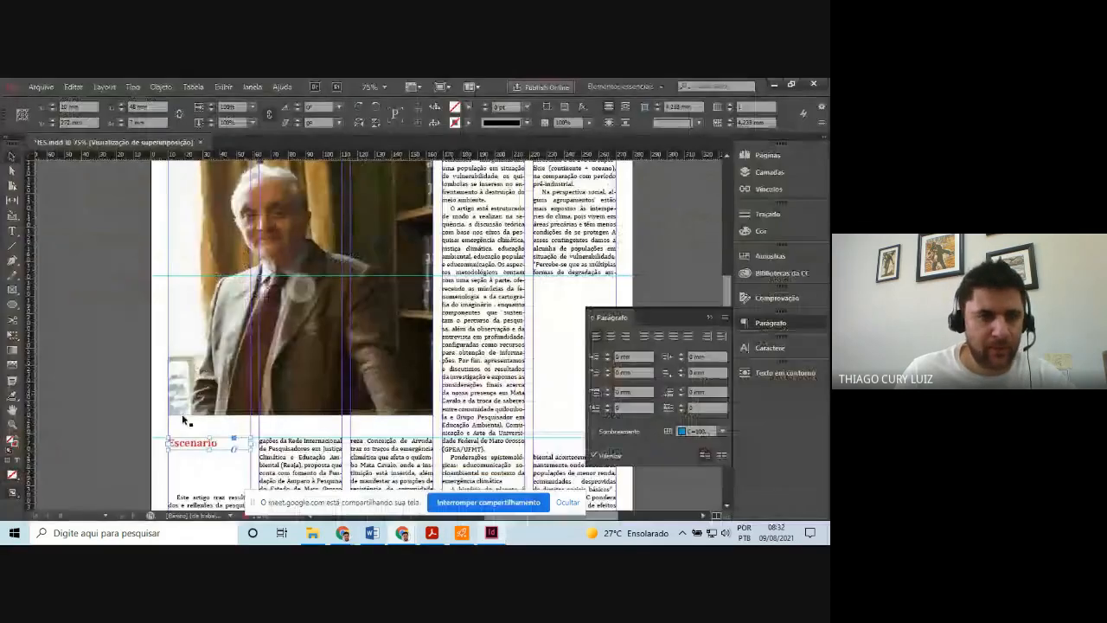
pyautogui.click(12, 231)
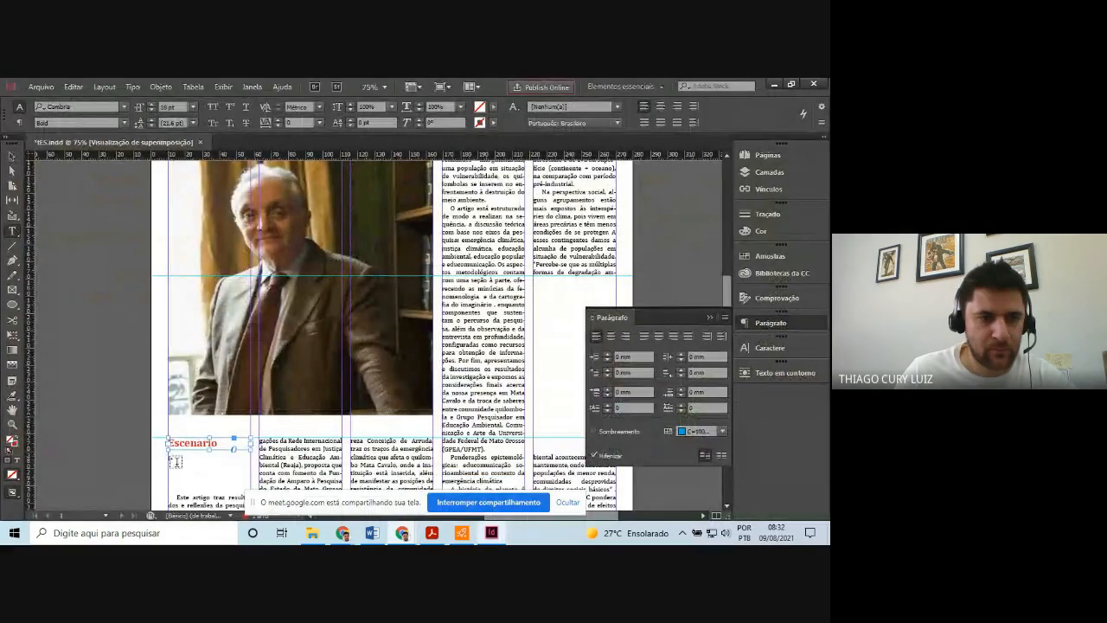
pyautogui.moveTo(170, 455); pyautogui.dragTo(249, 474)
pyautogui.write('N')
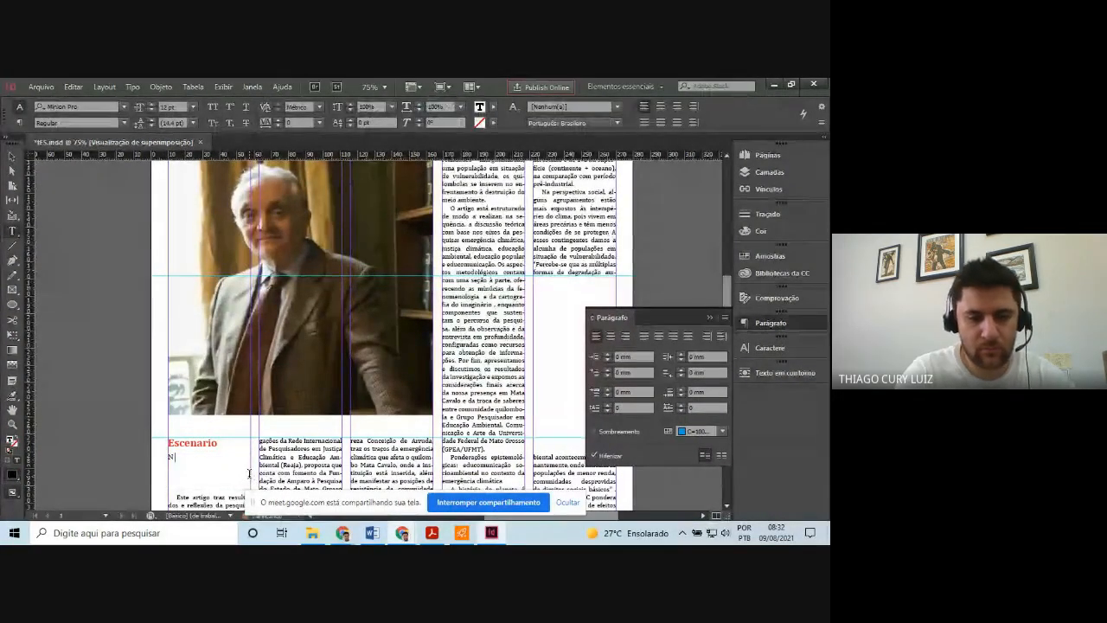
pyautogui.write('icolás')
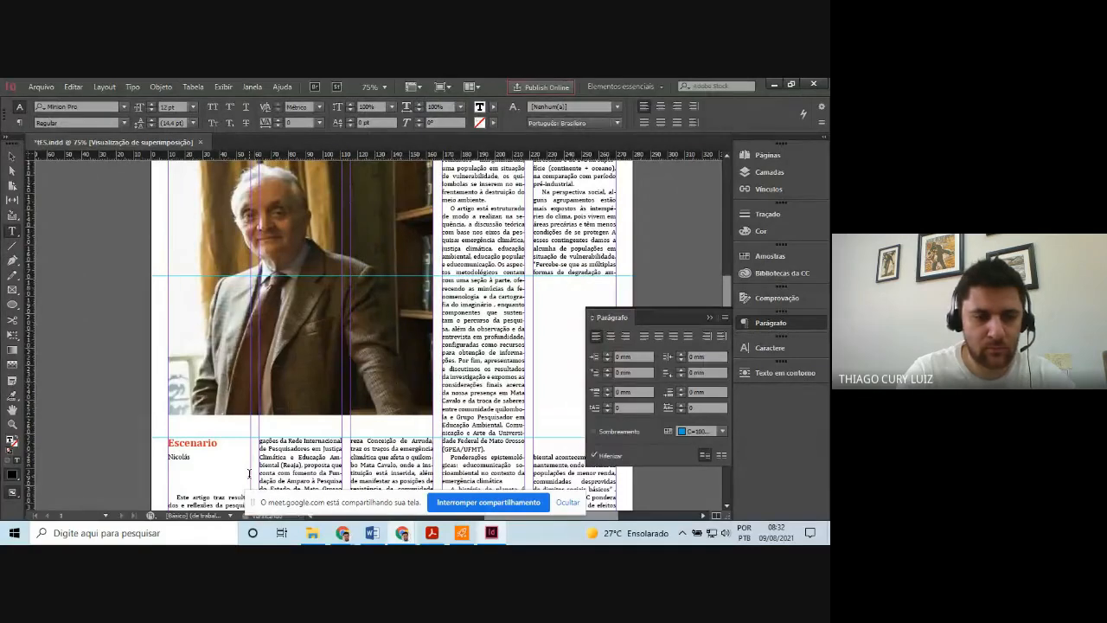
pyautogui.write(' Wi^naski')
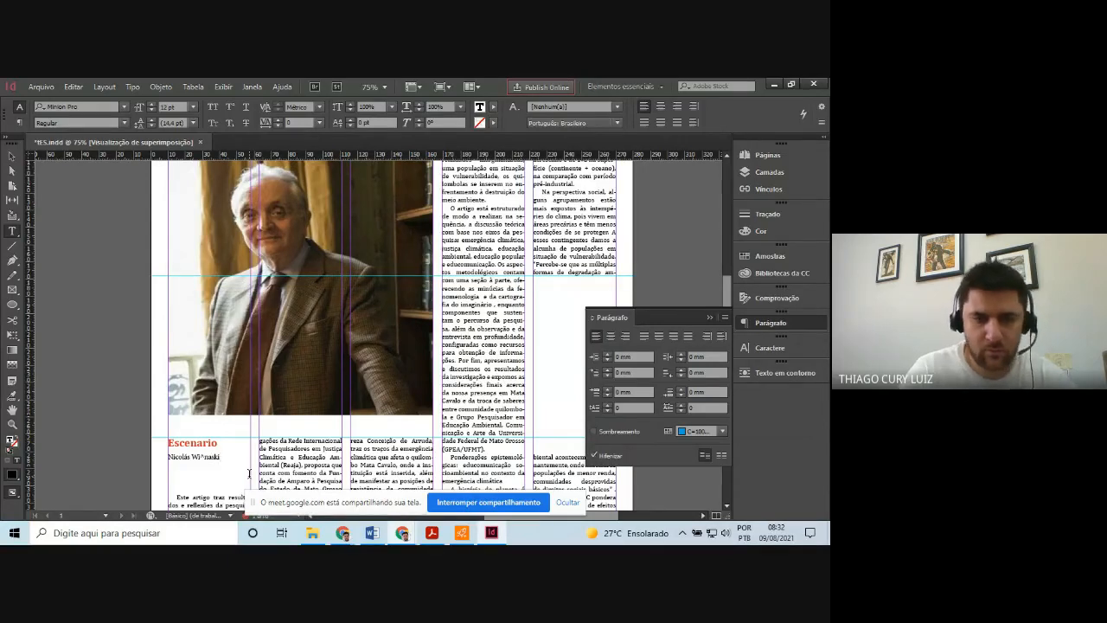
# Correct the misplaced accent in the author's surname so that it reads with an ñ
pyautogui.hotkey('shift', 'Left')
pyautogui.hotkey('shift', 'Left')
pyautogui.hotkey('shift', 'Left')
pyautogui.write('s')
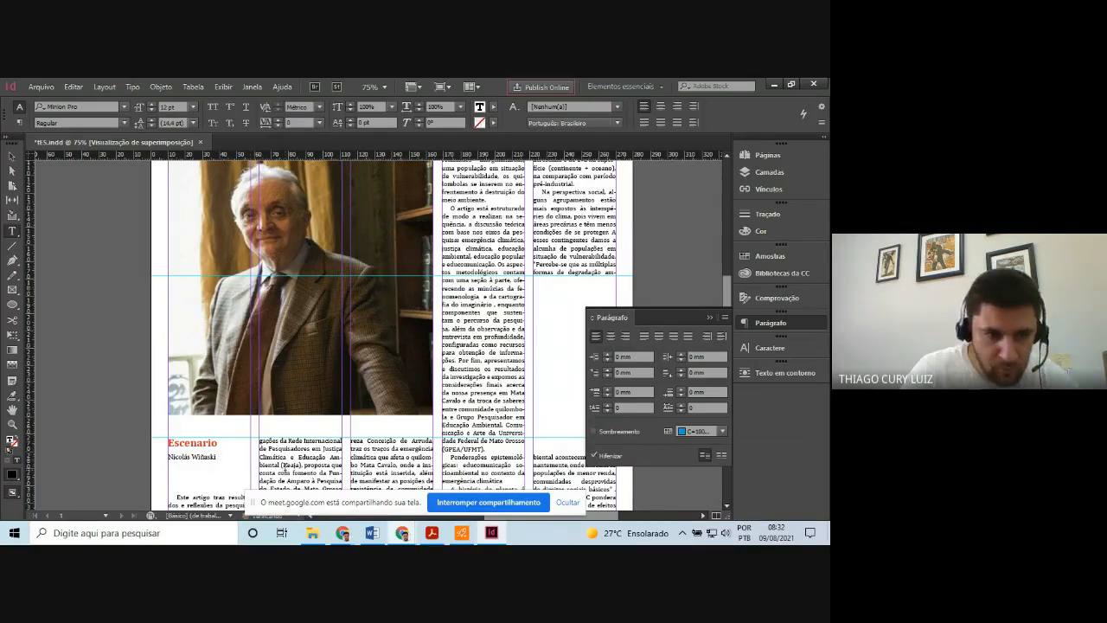
# Add the author's e-mail address on a second line under the name, copying it from the scanned newspaper page
pyautogui.click(430, 534)
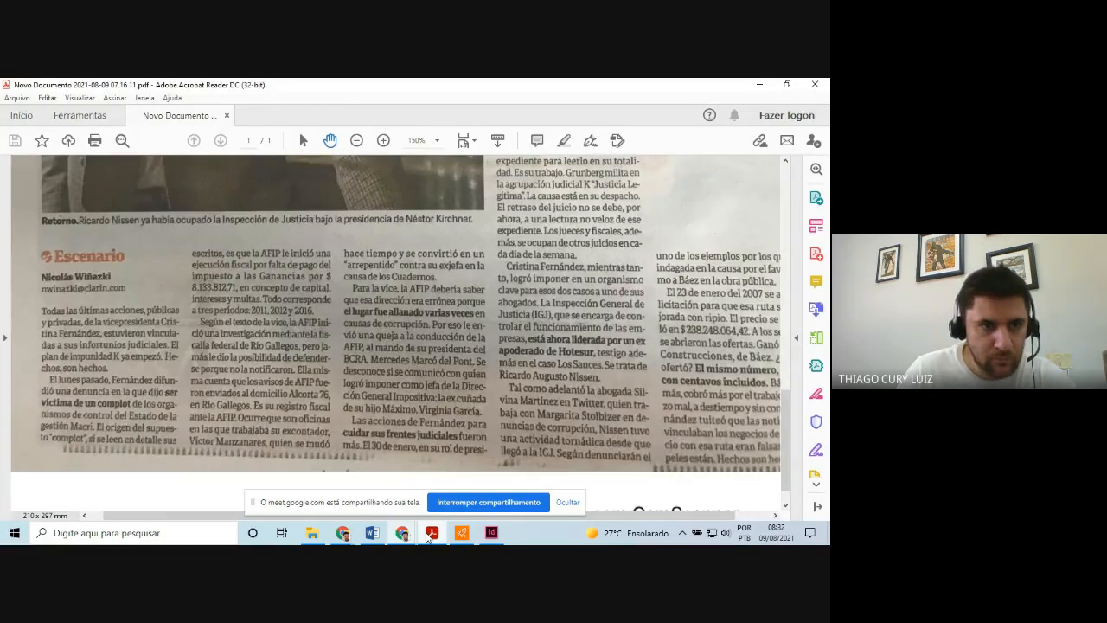
pyautogui.click(428, 535)
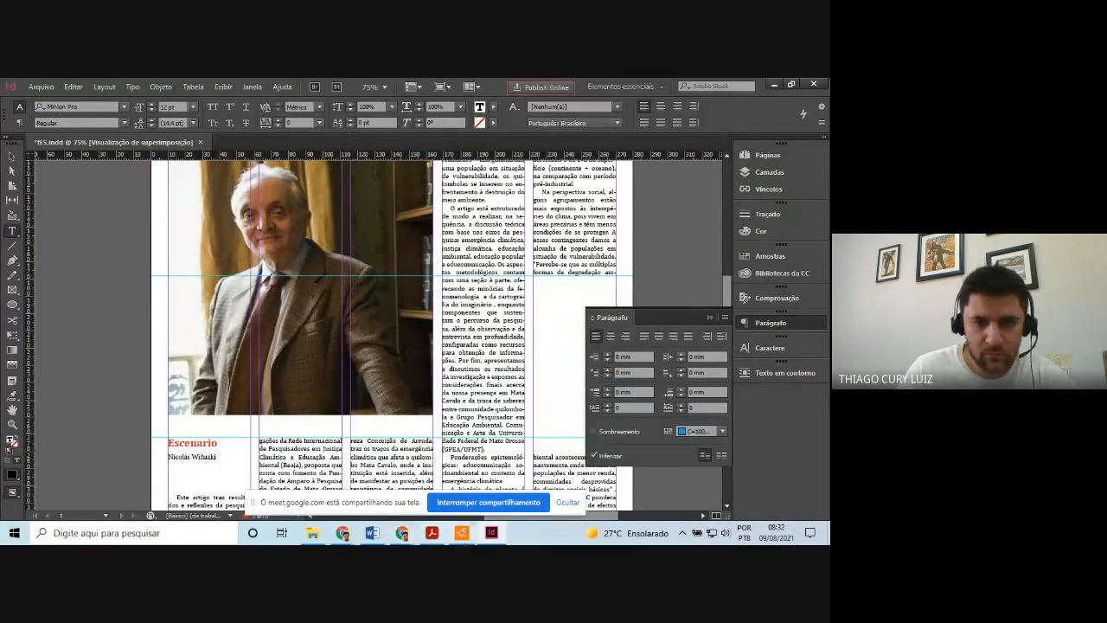
pyautogui.click(490, 533)
pyautogui.click(491, 533)
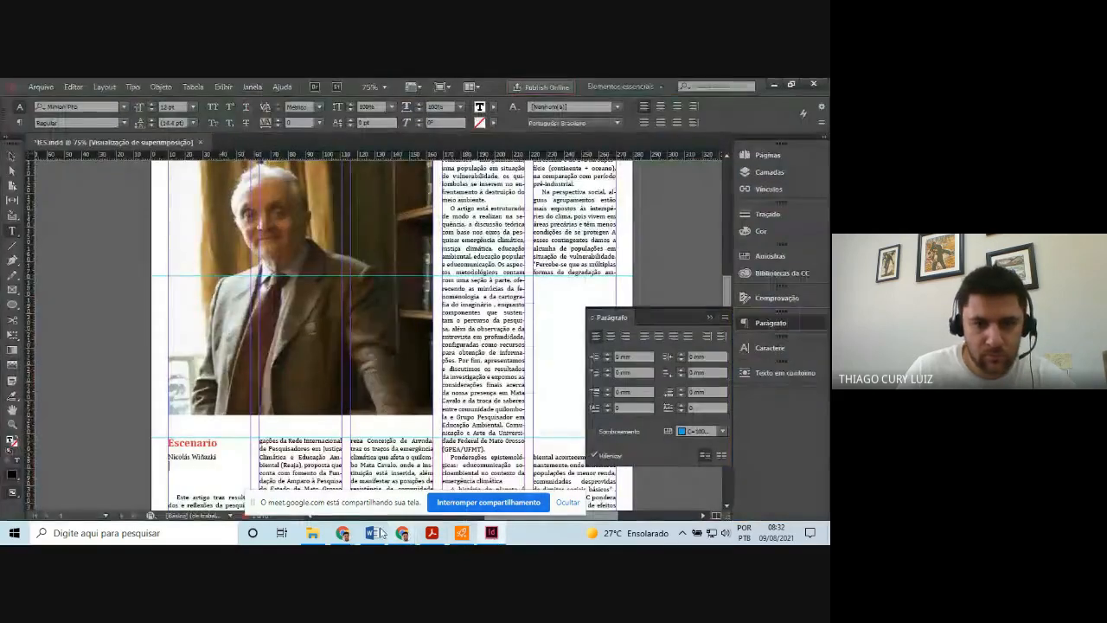
pyautogui.click(429, 537)
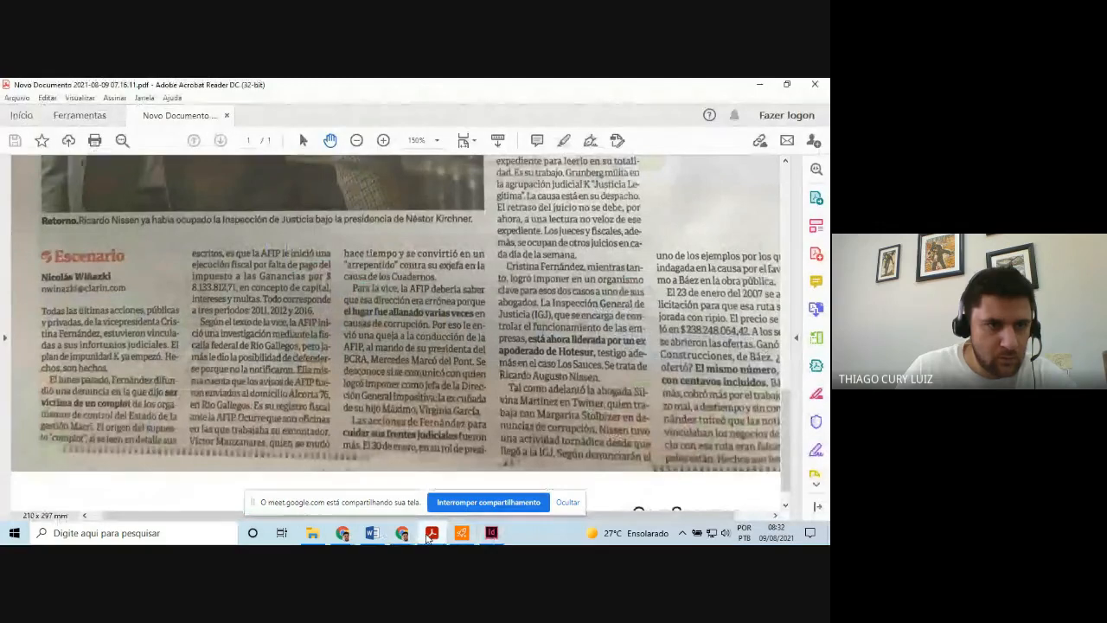
pyautogui.click(429, 535)
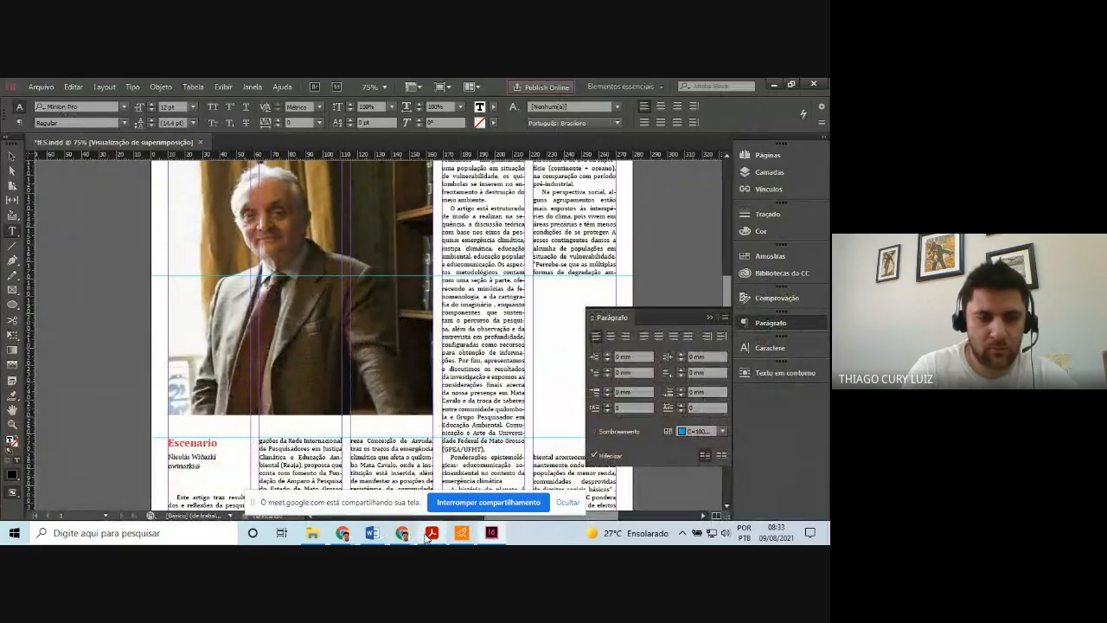
pyautogui.write('clarin')
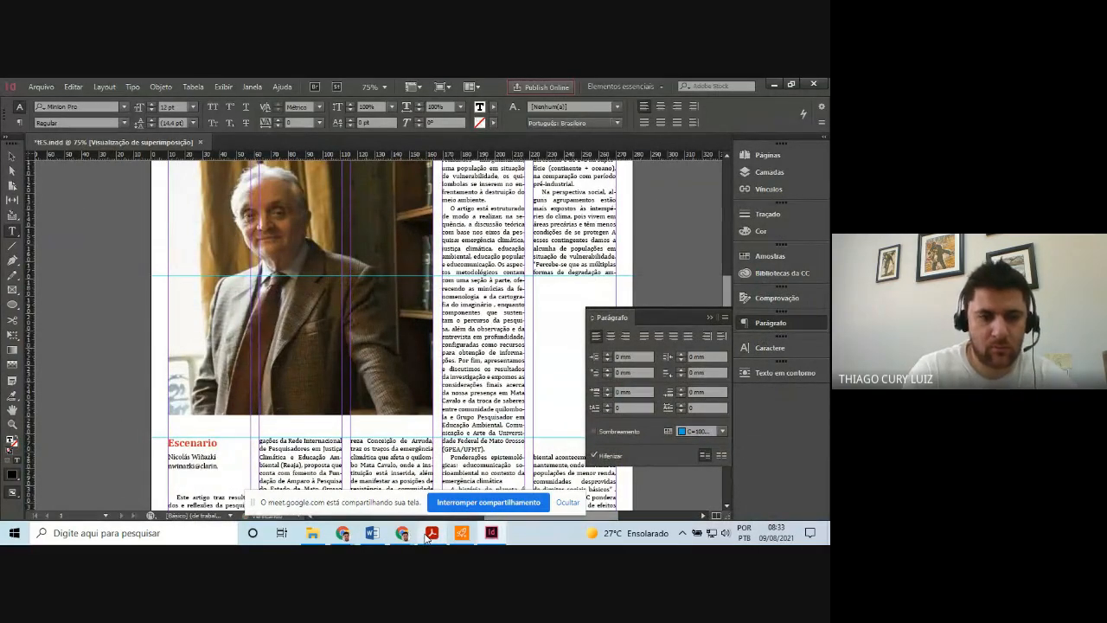
pyautogui.click(427, 534)
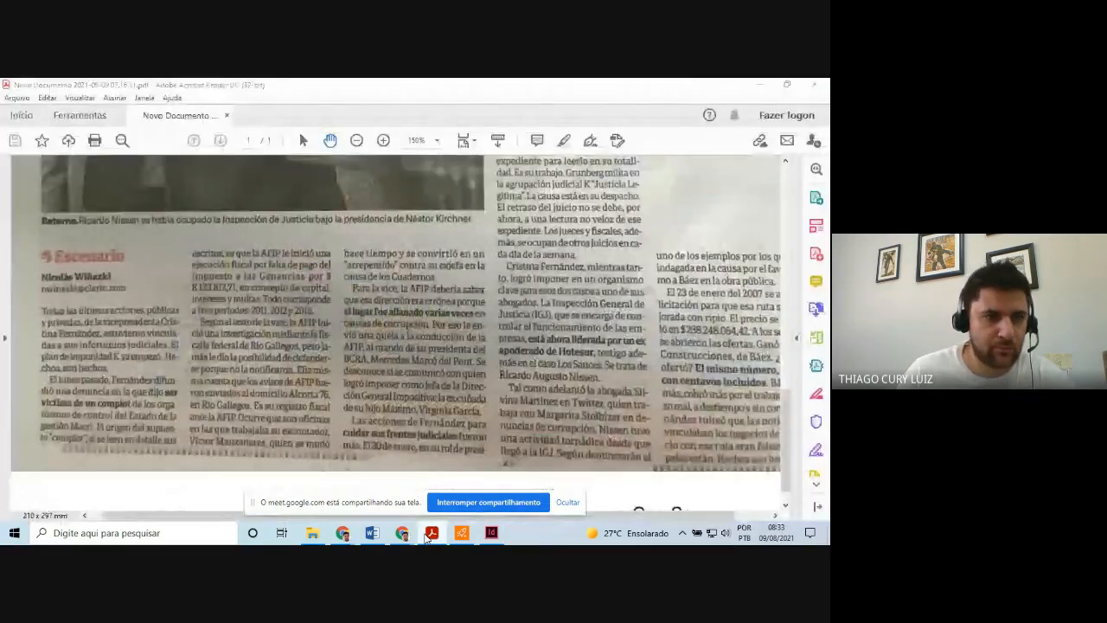
pyautogui.click(426, 535)
pyautogui.write('arin.com')
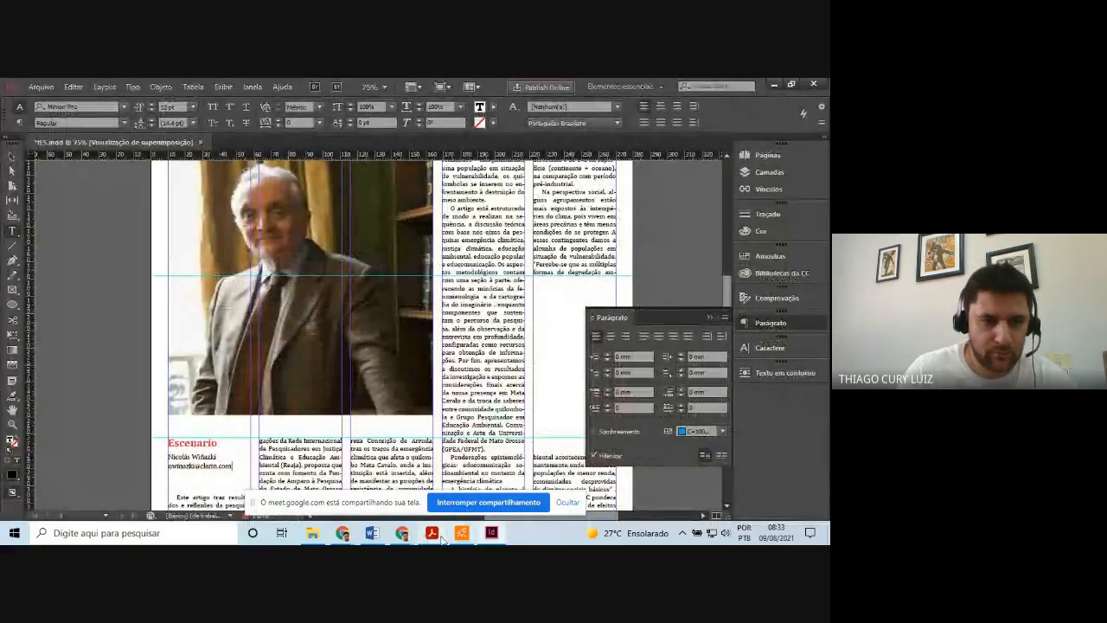
# Set the author's name in the byline beneath the Escenario heading in Cambria Bold
pyautogui.tripleClick(186, 457)
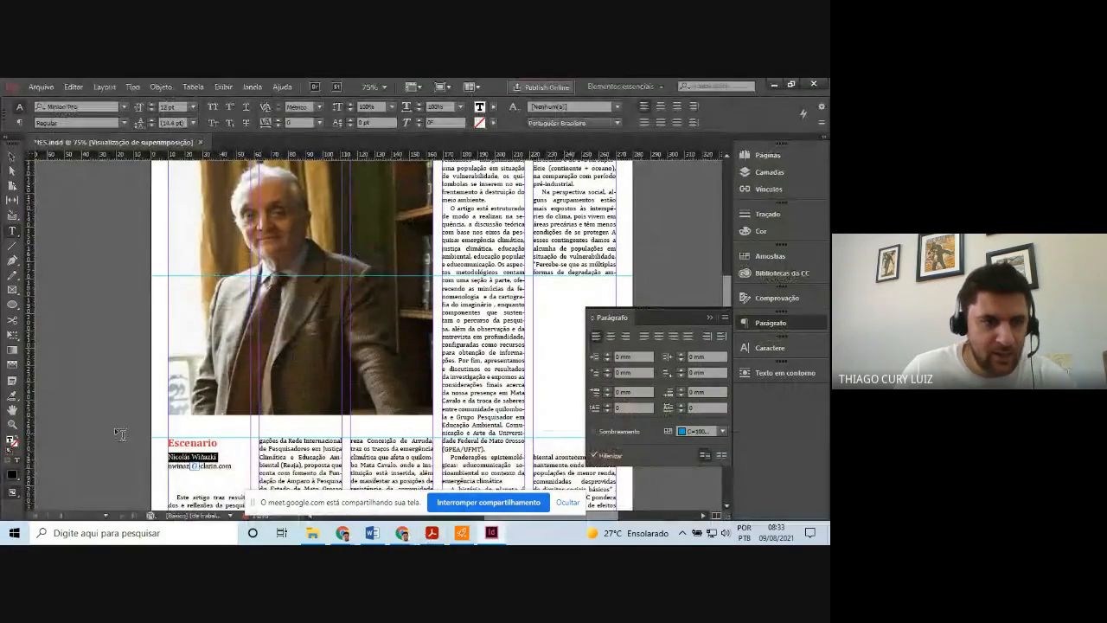
pyautogui.click(125, 106)
pyautogui.write('cam')
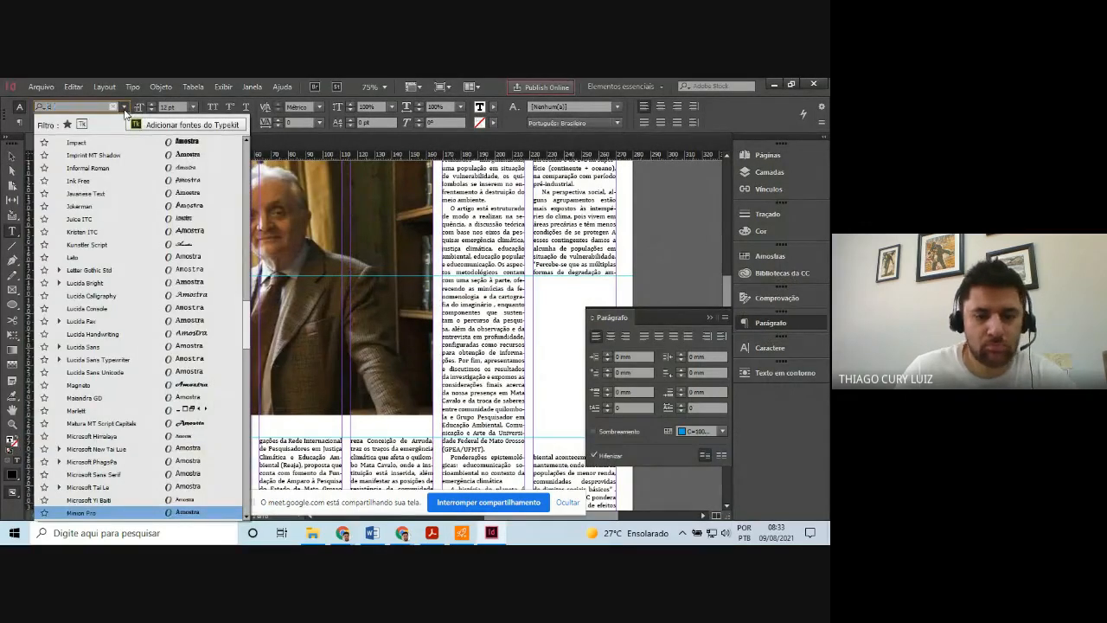
pyautogui.write('br')
pyautogui.press('Return')
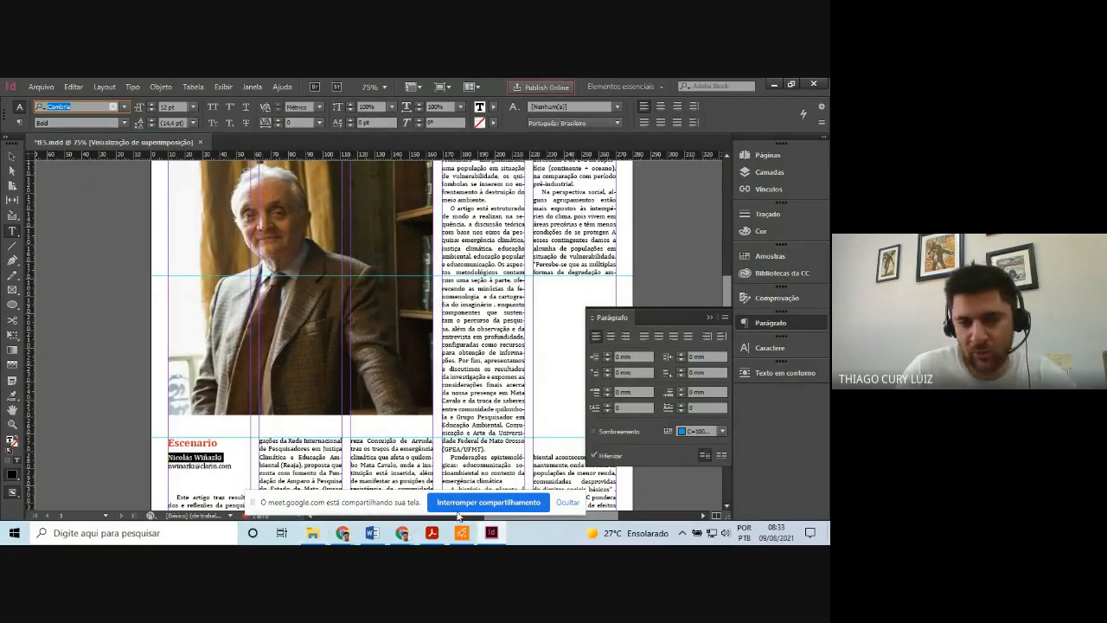
# Reduce both byline lines to 11 pt, comparing them with the byline in the scanned newspaper page
pyautogui.click(432, 532)
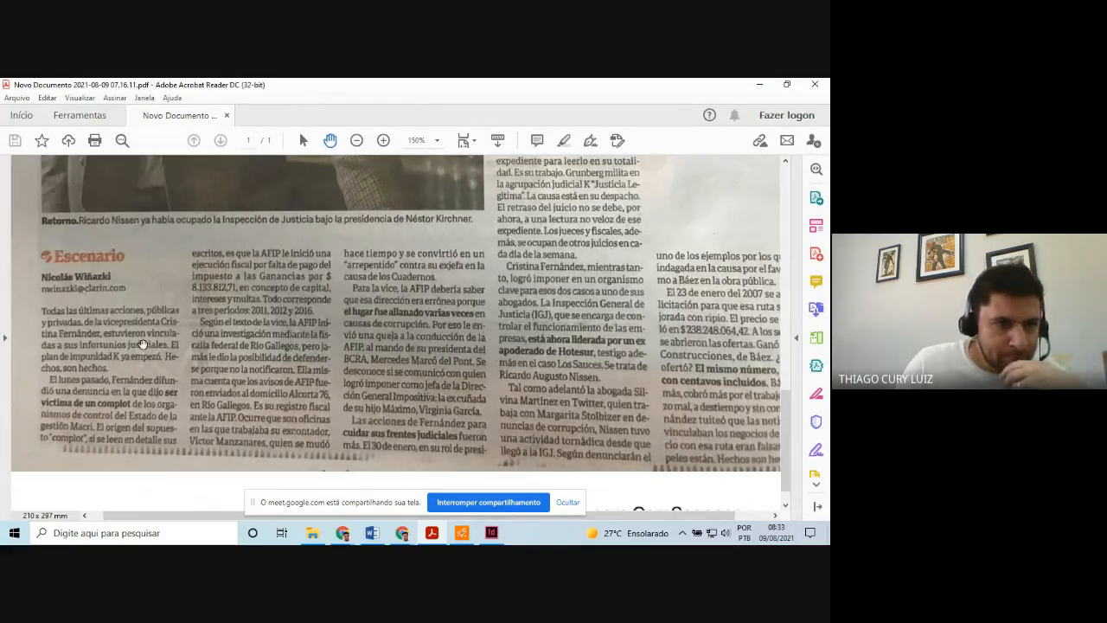
pyautogui.click(437, 535)
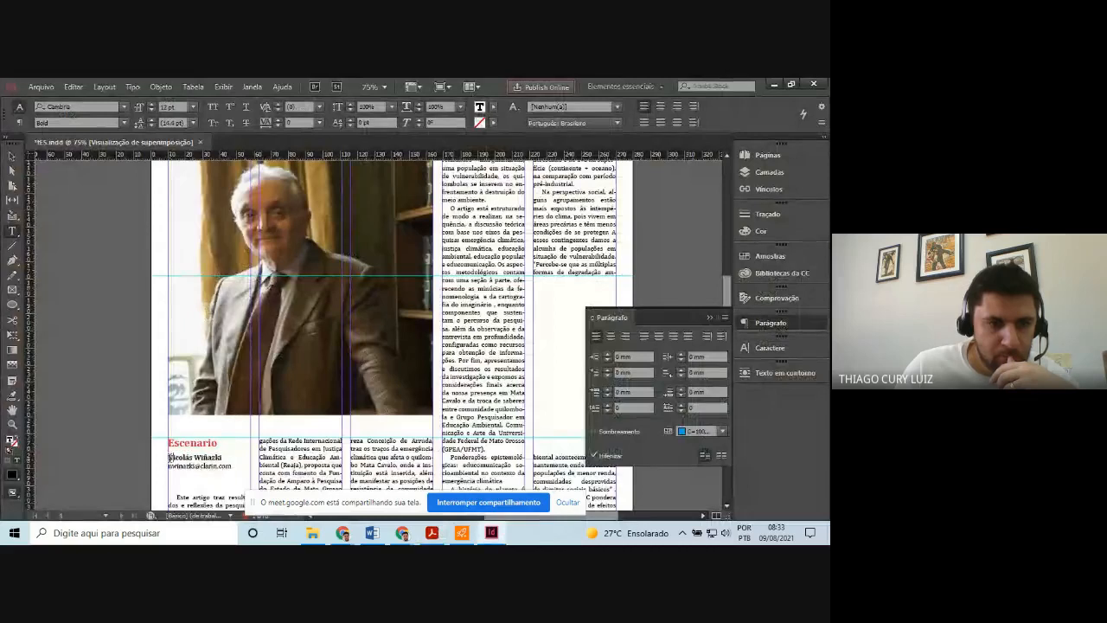
pyautogui.moveTo(170, 457); pyautogui.dragTo(236, 475)
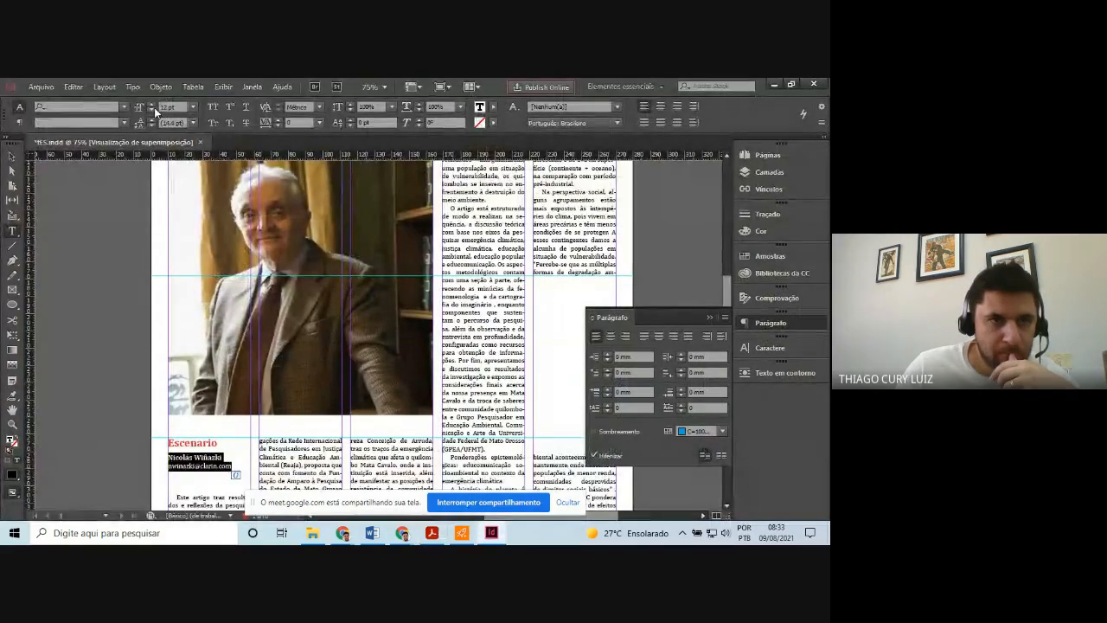
pyautogui.click(154, 109)
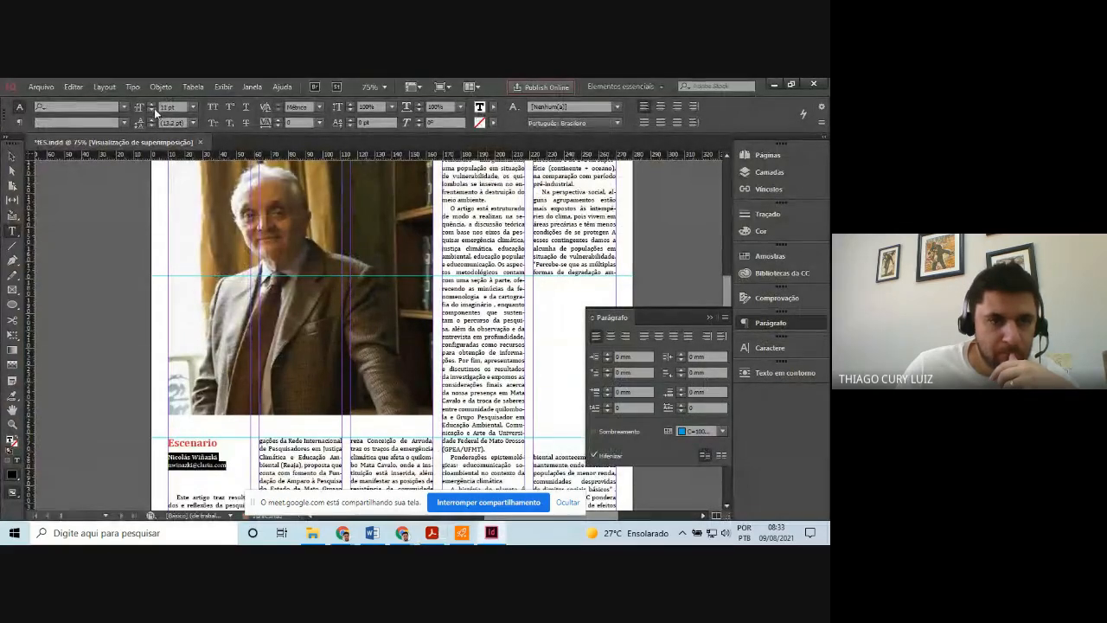
pyautogui.click(431, 533)
pyautogui.click(428, 535)
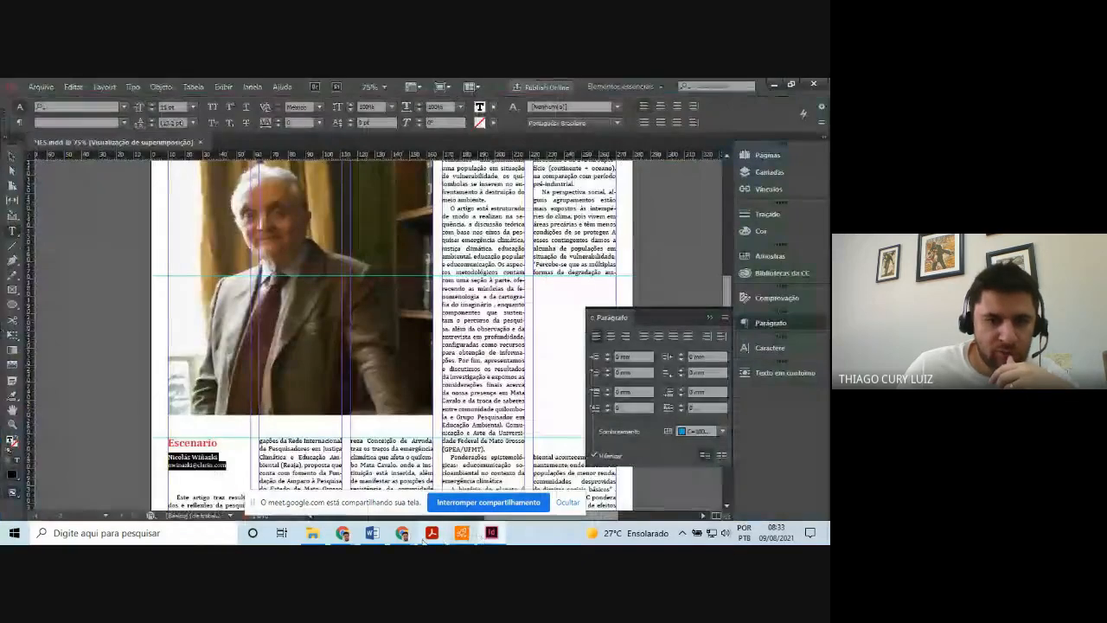
pyautogui.click(426, 536)
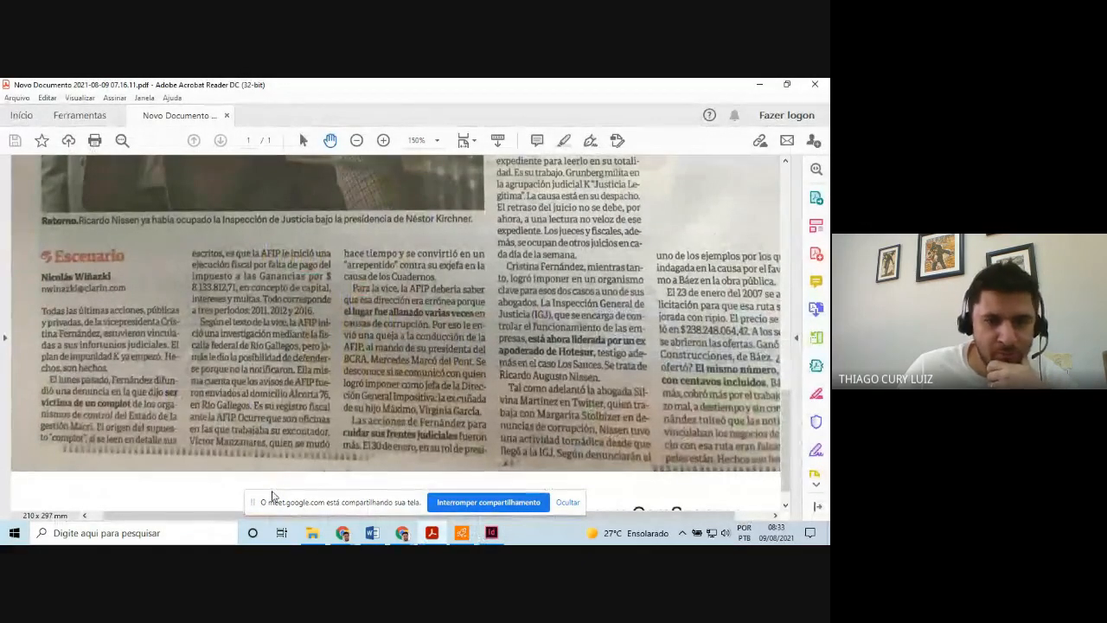
pyautogui.click(492, 535)
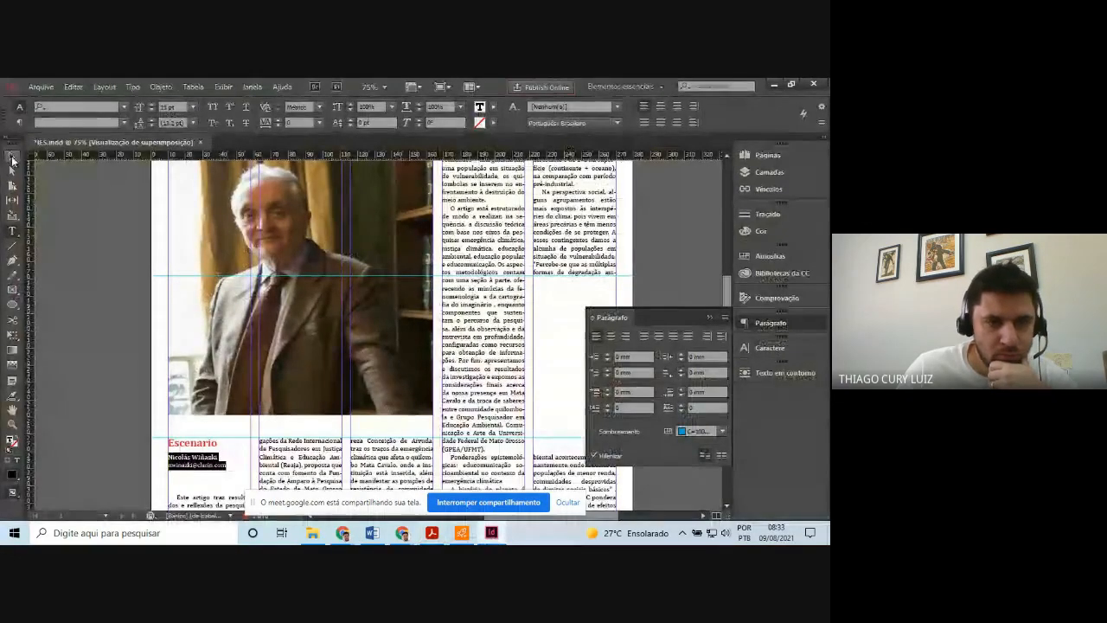
# Extend the first-column body text frame upward toward the byline, to a height of about 66 mm
pyautogui.click(12, 157)
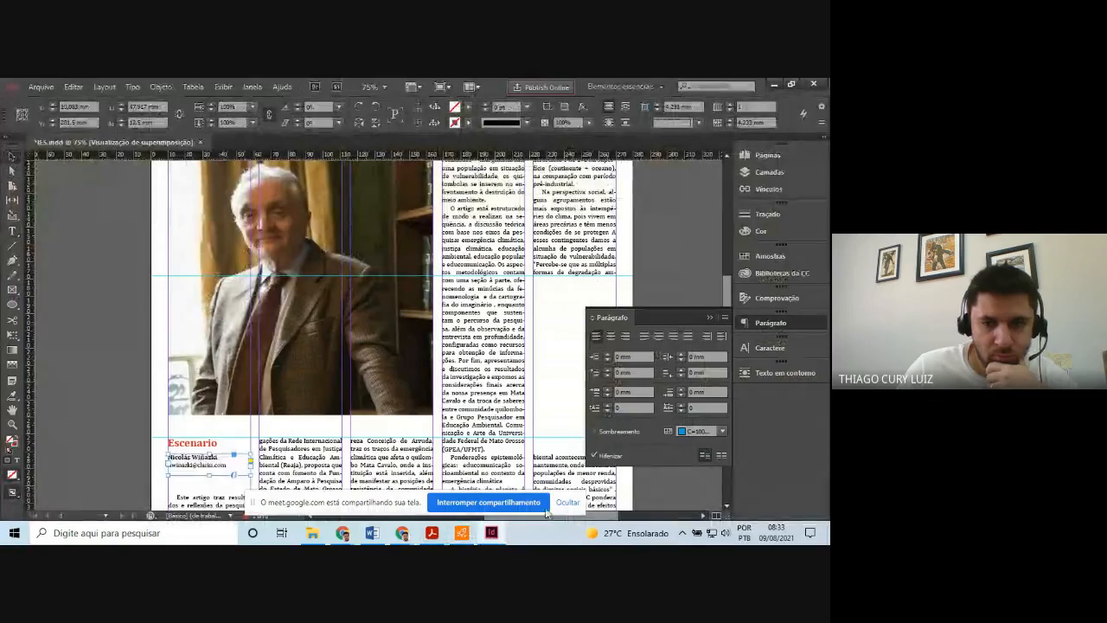
pyautogui.click(433, 535)
pyautogui.click(433, 535)
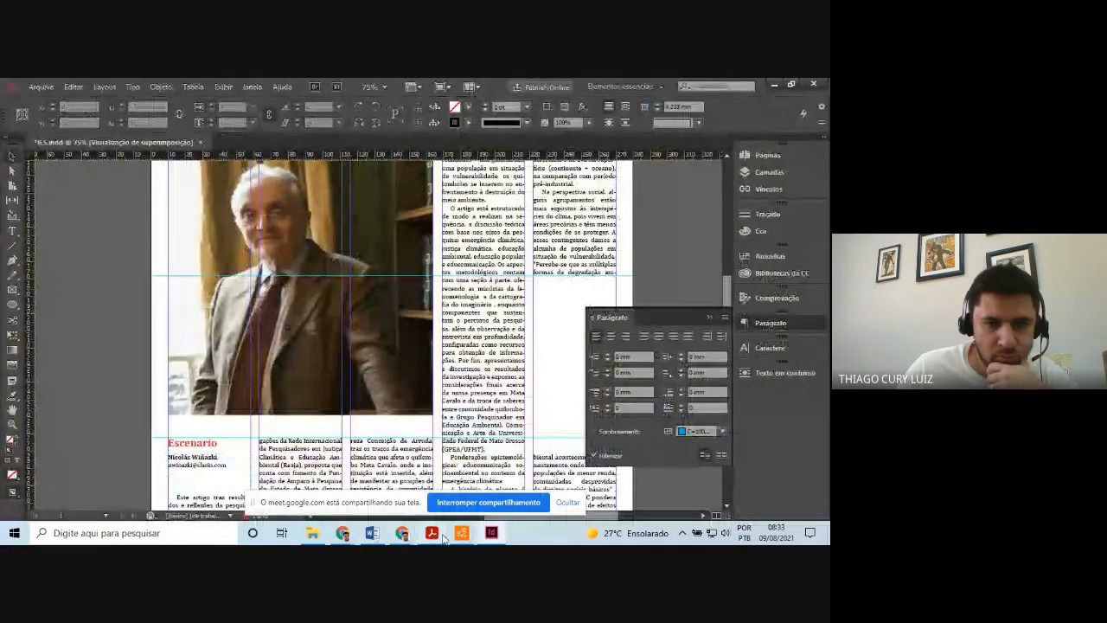
pyautogui.click(432, 534)
pyautogui.click(433, 534)
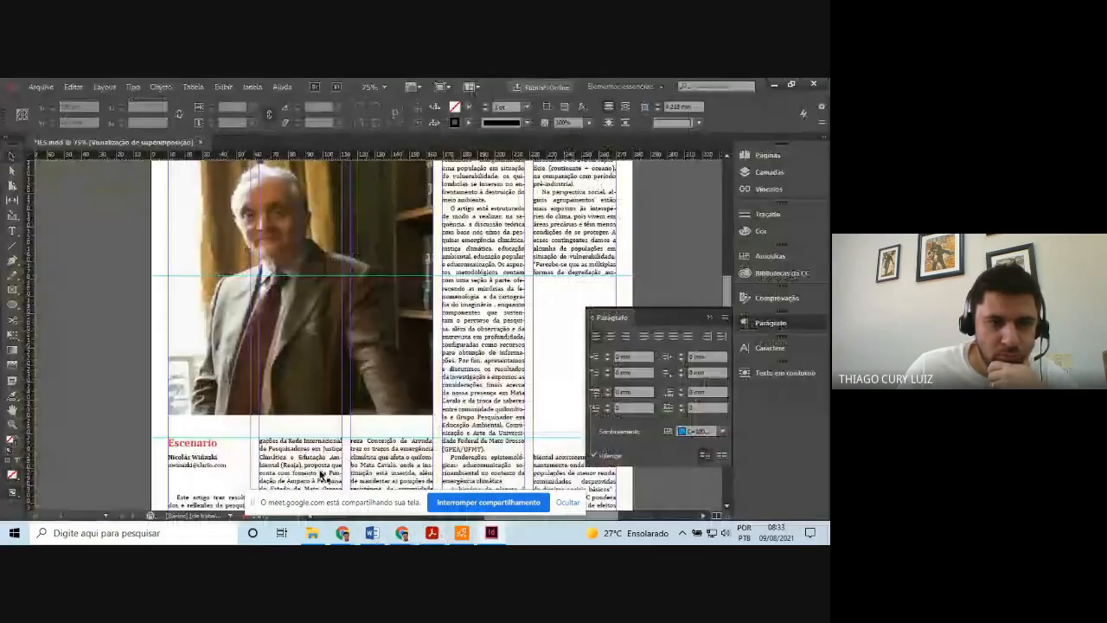
pyautogui.scroll(-3, 248, 430)
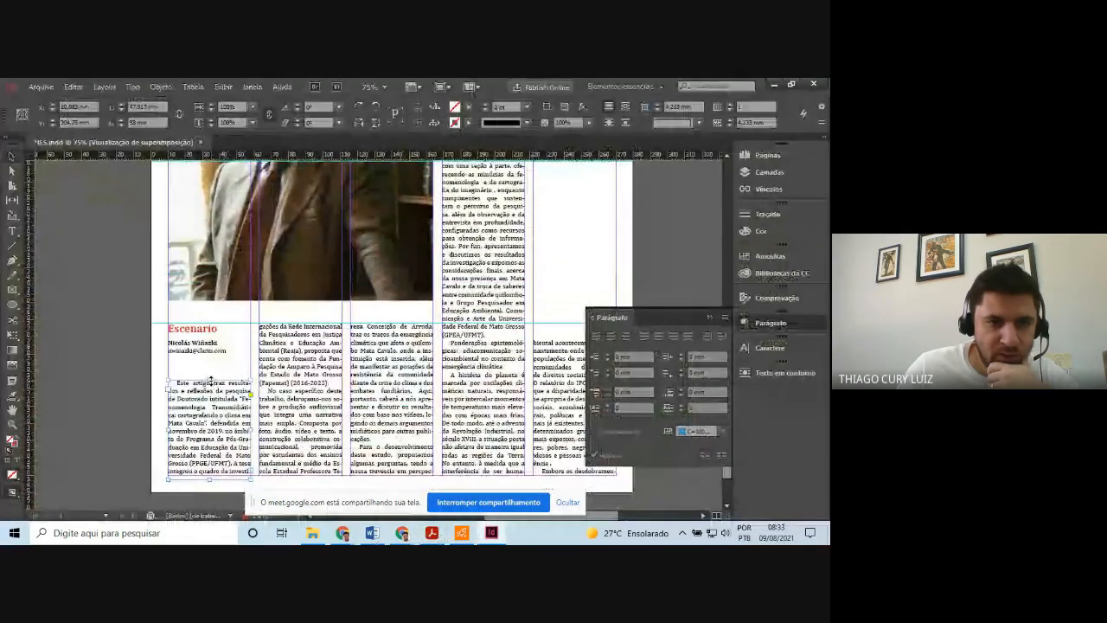
pyautogui.moveTo(210, 379); pyautogui.dragTo(209, 365)
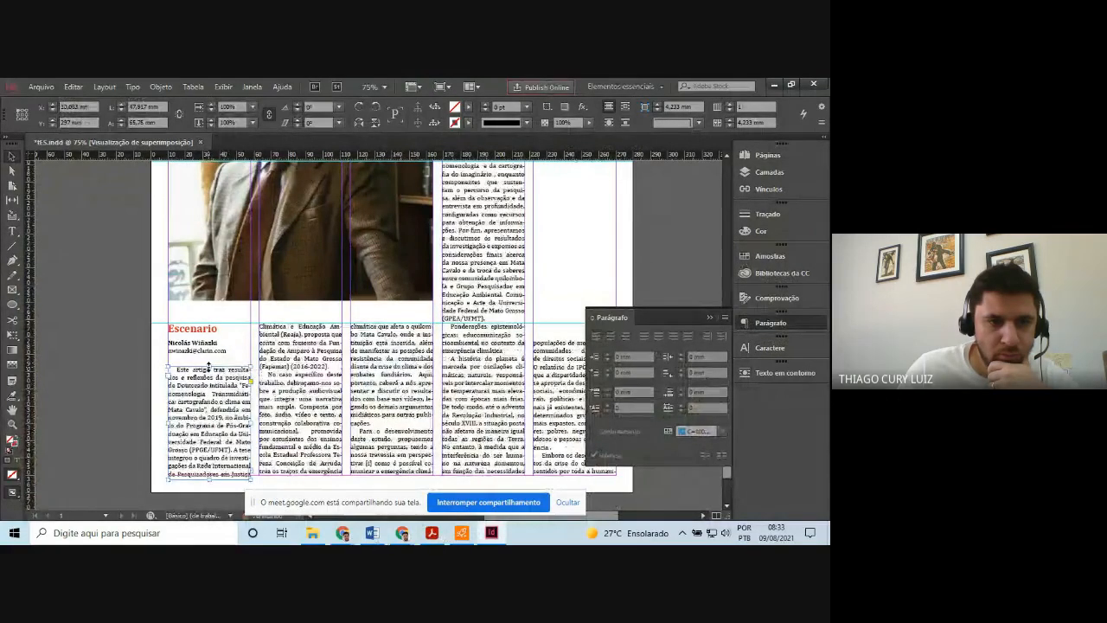
pyautogui.click(106, 340)
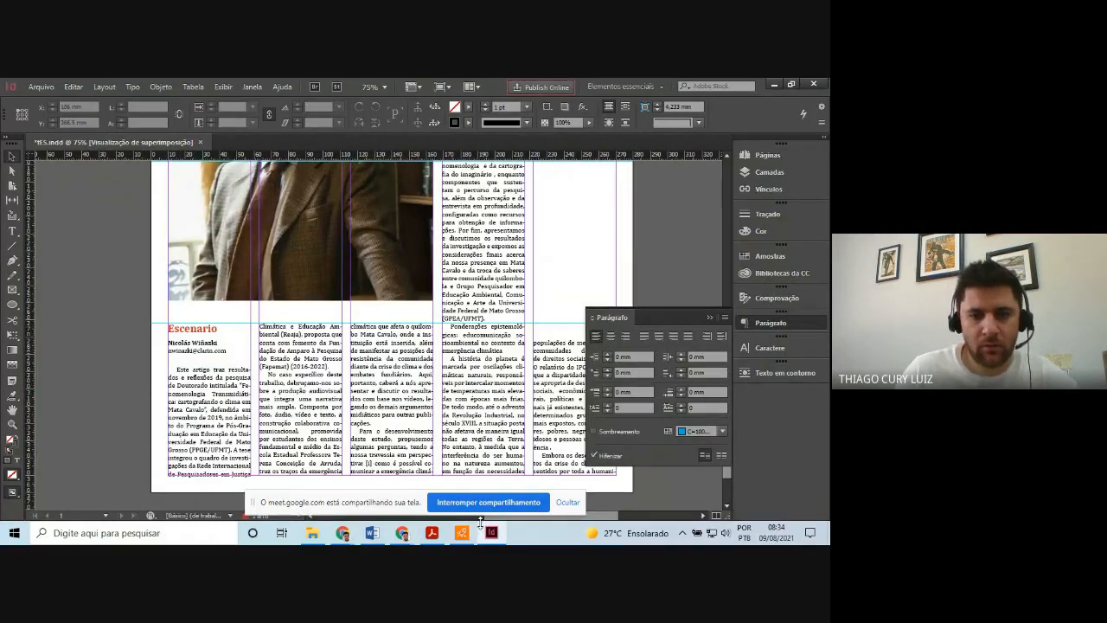
# Following the scanned photo caption, add a text frame under the photo spanning the first three columns and begin it with "Retorno."
pyautogui.click(432, 533)
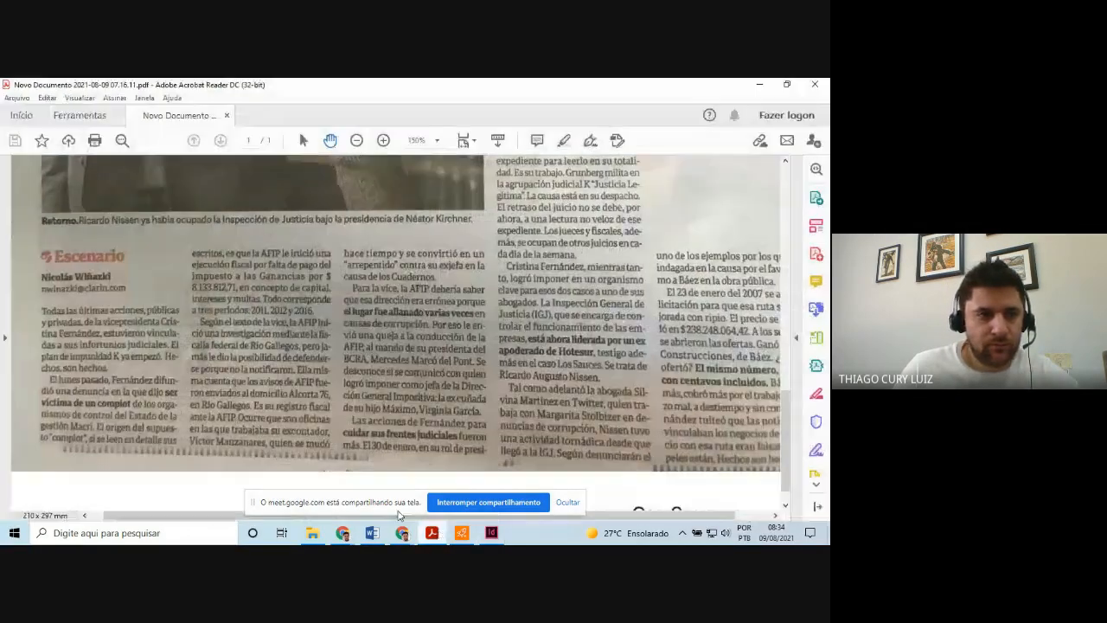
pyautogui.scroll(1, 127, 335)
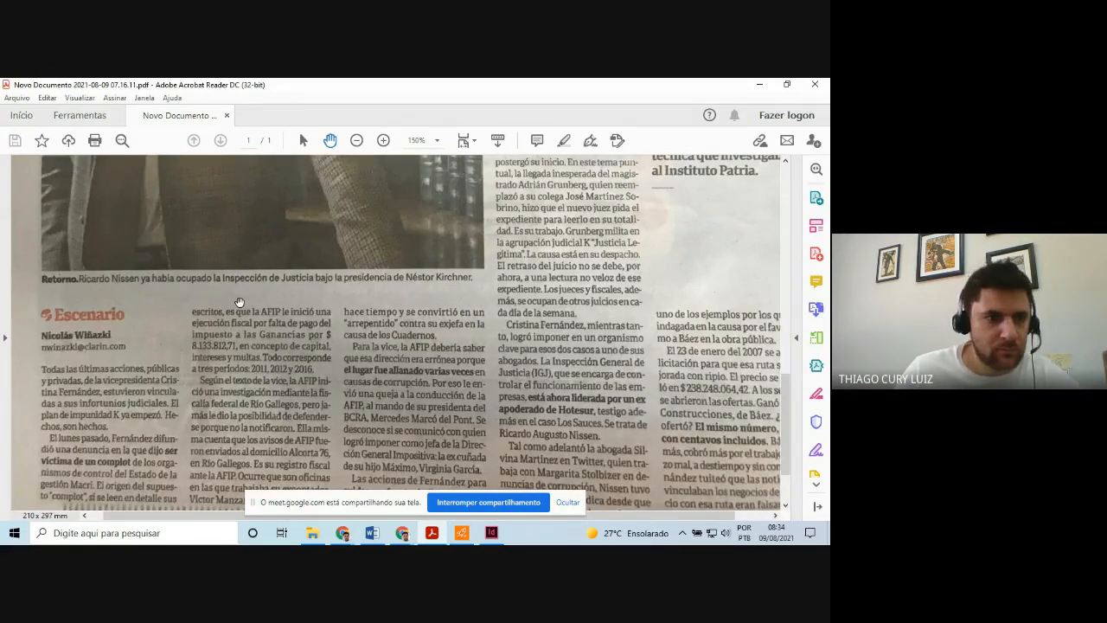
pyautogui.scroll(3, 328, 452)
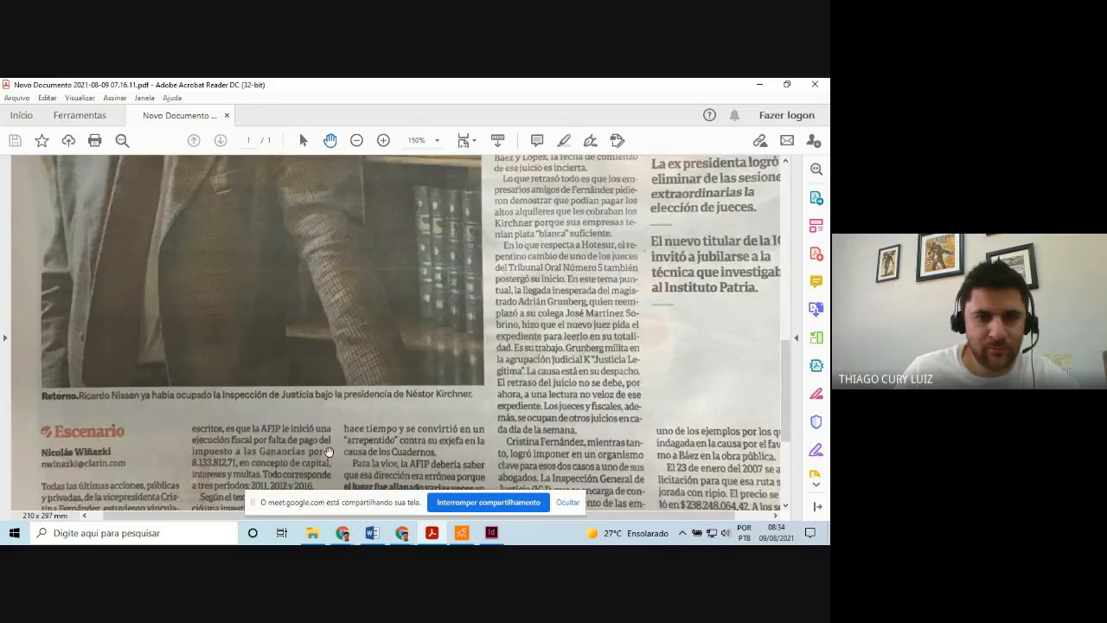
pyautogui.scroll(-3, 329, 452)
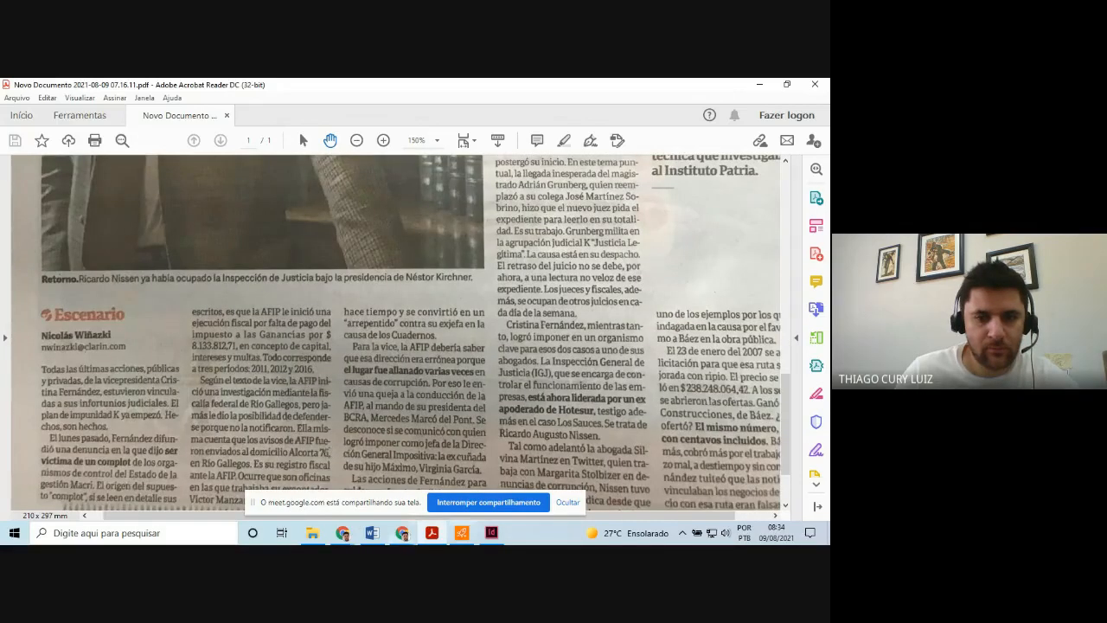
pyautogui.click(491, 533)
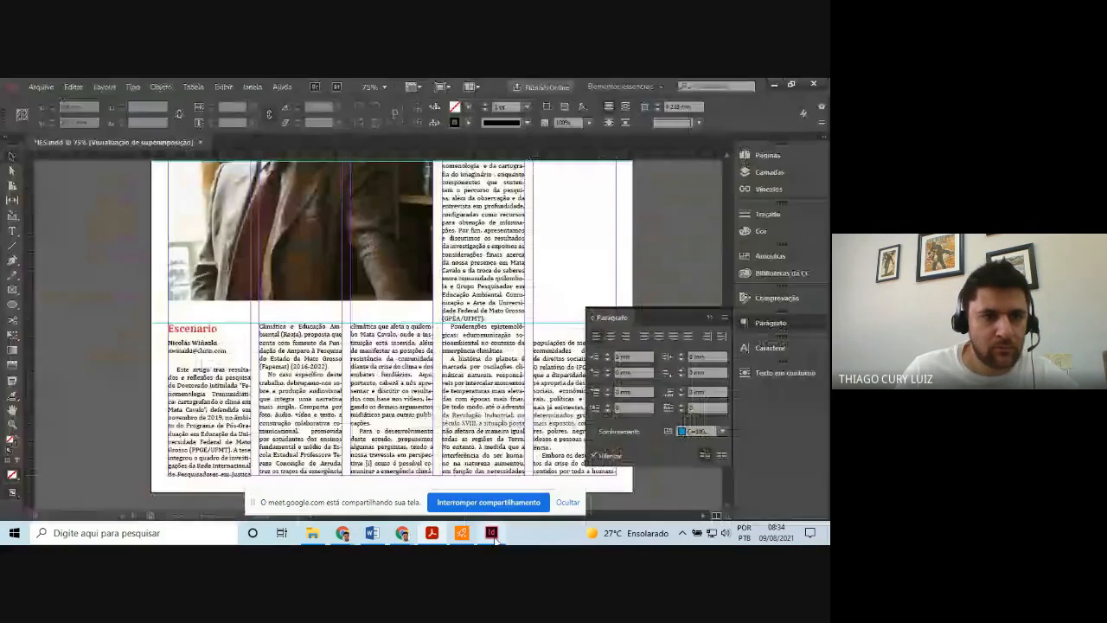
pyautogui.click(12, 231)
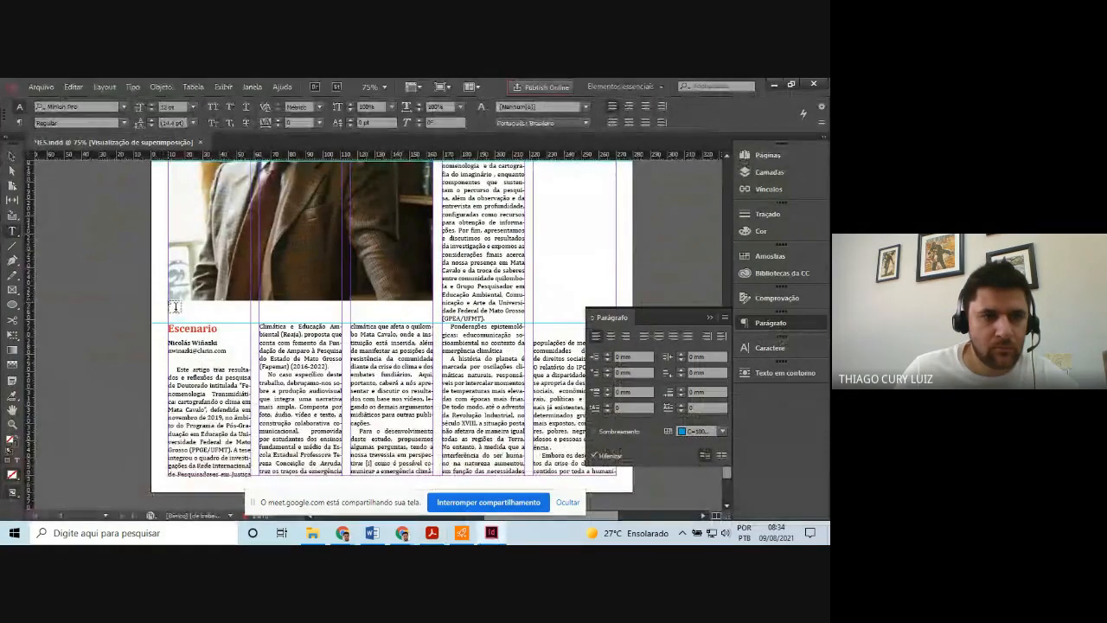
pyautogui.moveTo(168, 301); pyautogui.dragTo(429, 315)
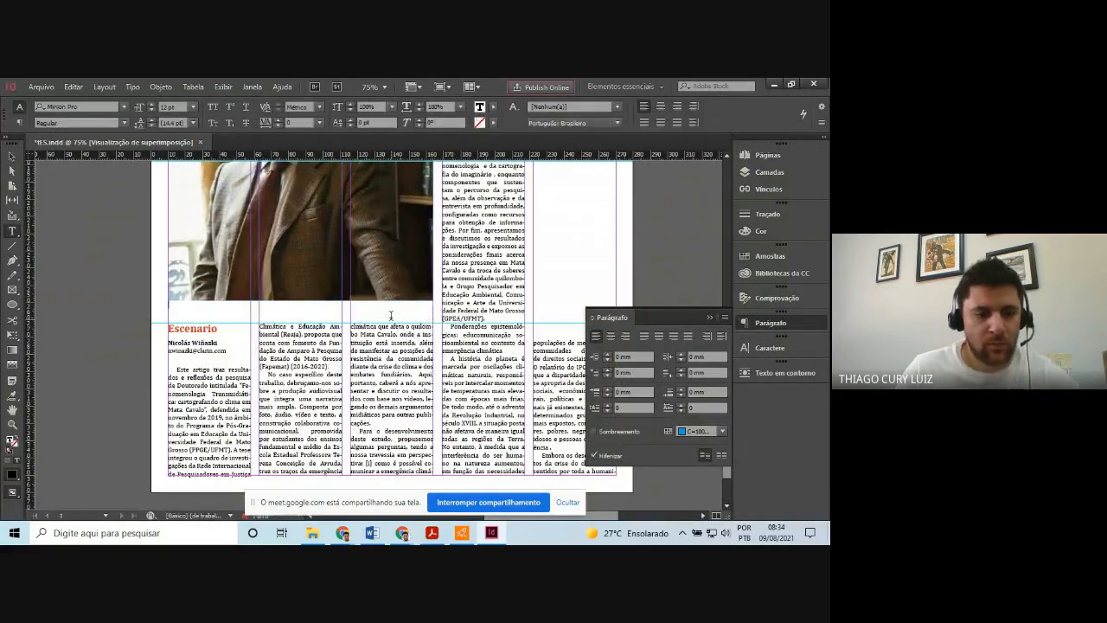
pyautogui.write('Retorno.')
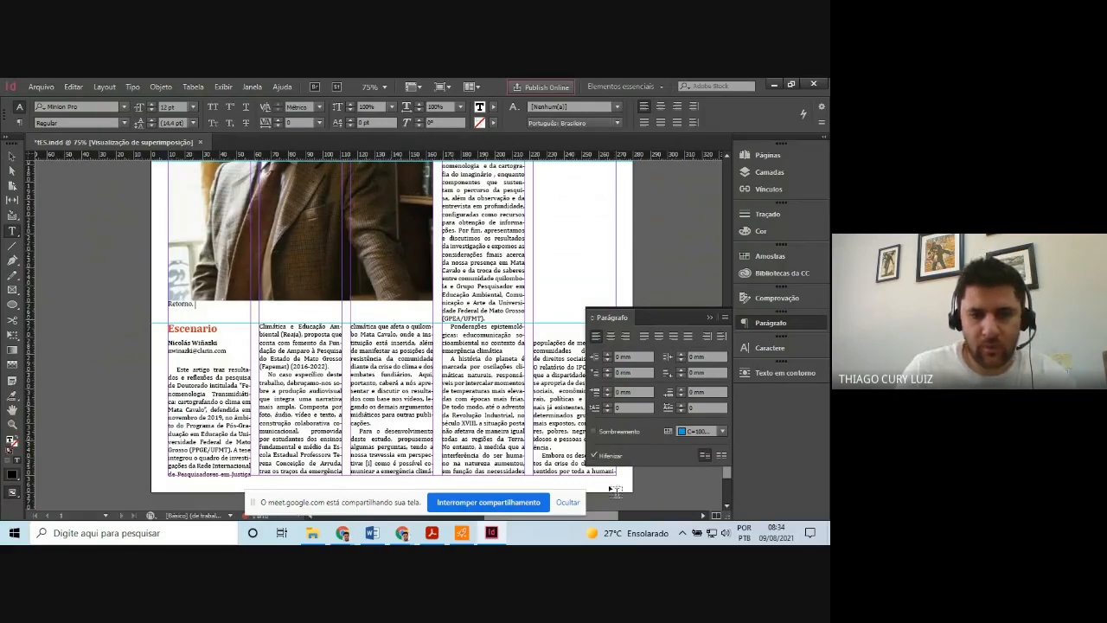
# Continue the photo caption from the scan with the pictured man's full name and the words "ya había"
pyautogui.click(496, 535)
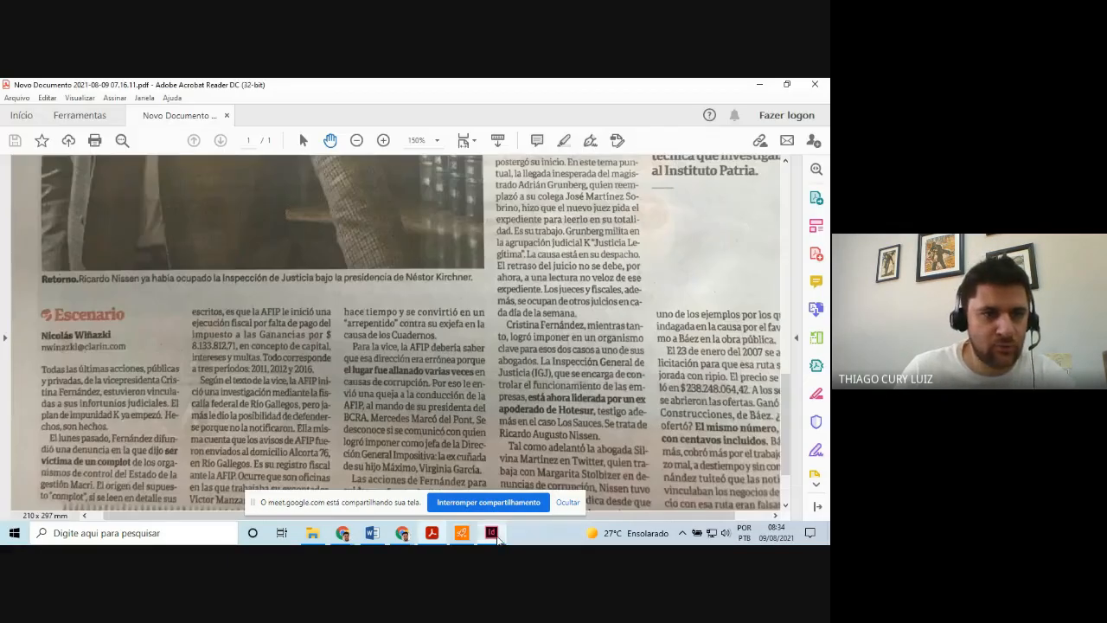
pyautogui.click(494, 534)
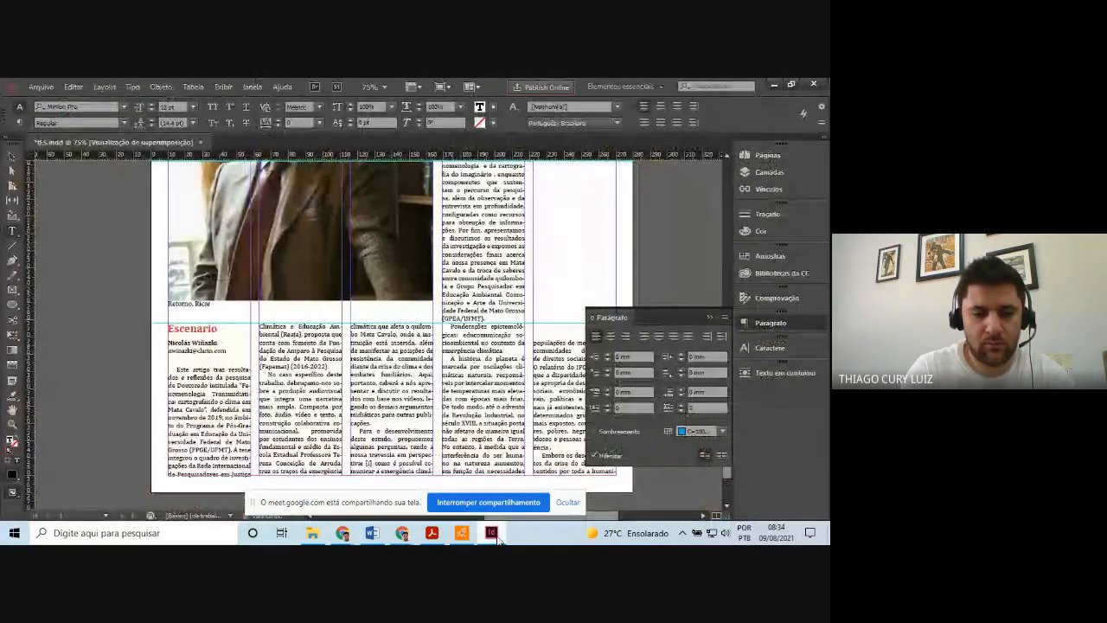
pyautogui.write('ardo Nissen')
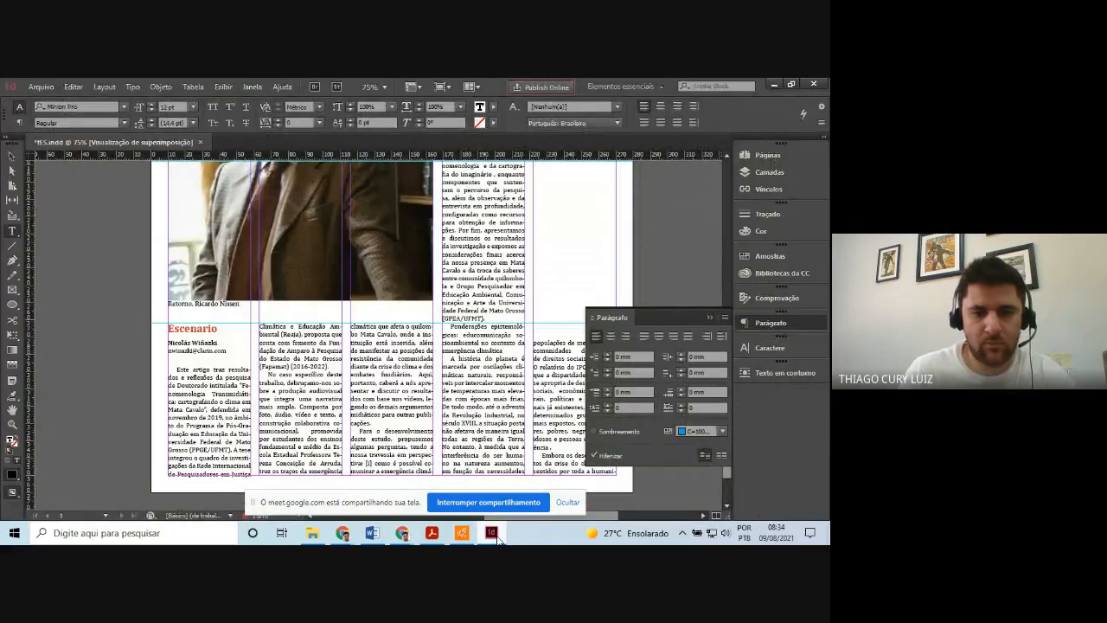
pyautogui.click(498, 538)
pyautogui.click(497, 537)
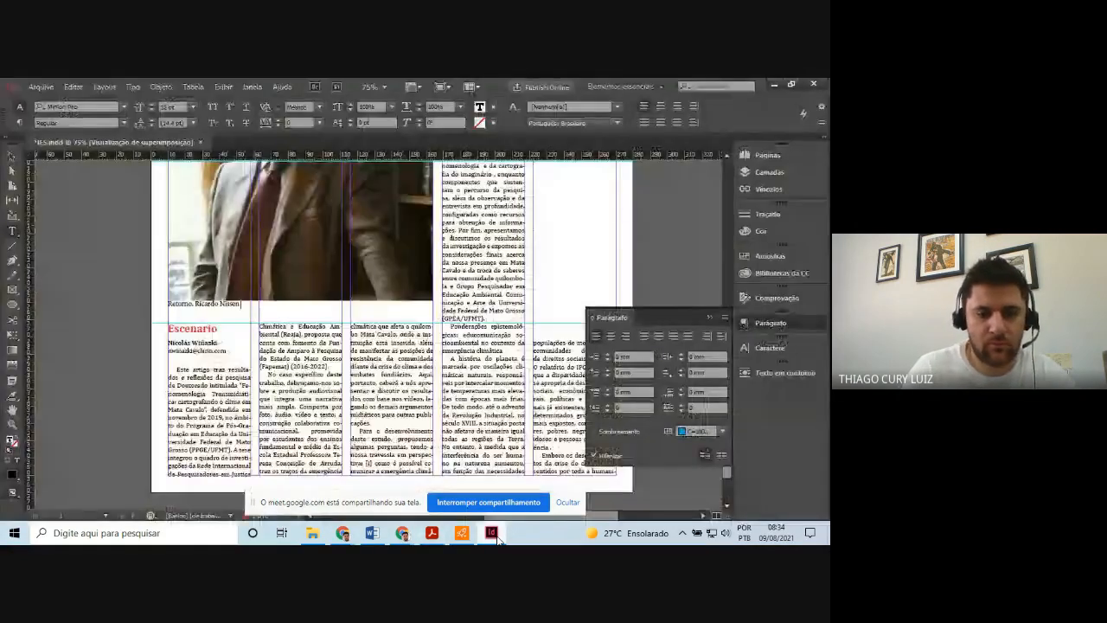
pyautogui.write('ya habia')
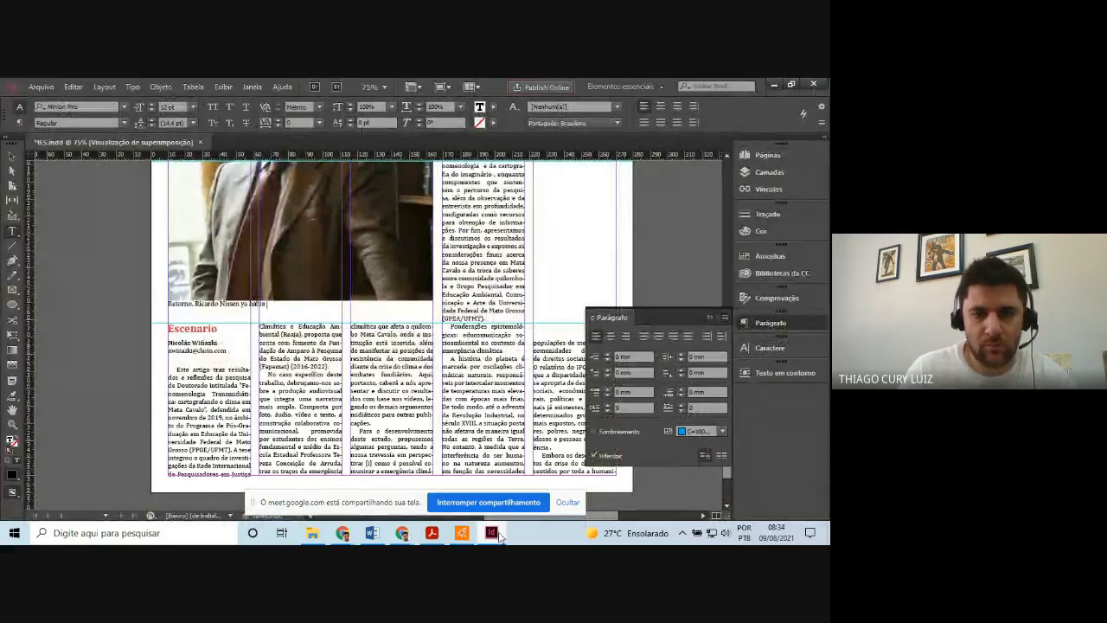
pyautogui.click(495, 537)
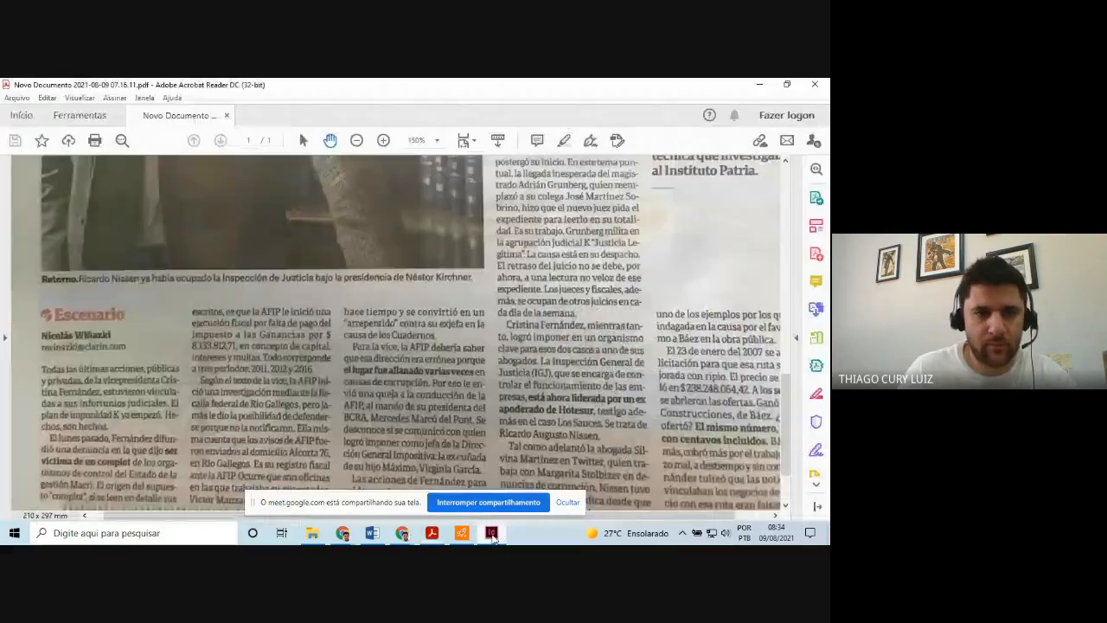
pyautogui.click(492, 533)
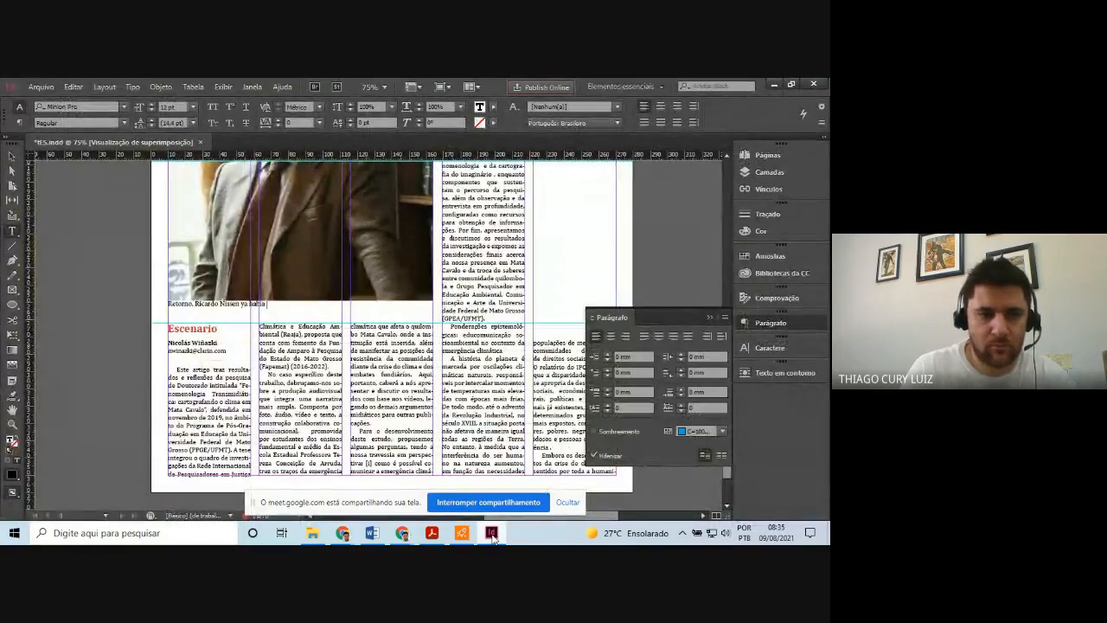
# Continue the photo caption with "ocupado la Inspección de Justicia", copying the wording from the scanned newspaper page in Acrobat Reader
pyautogui.click(491, 534)
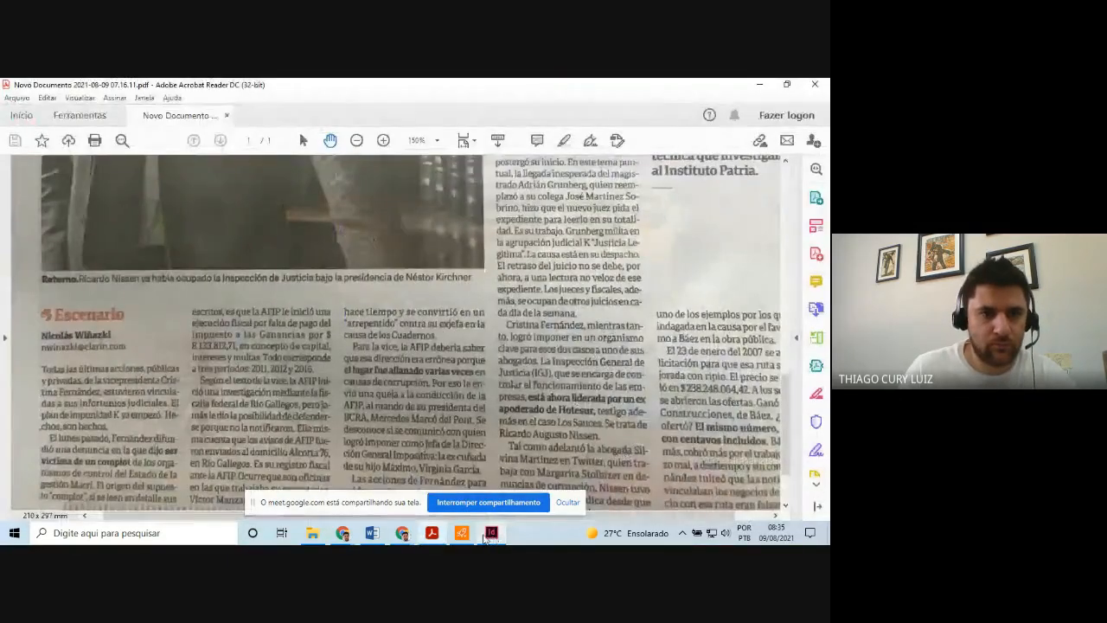
pyautogui.click(490, 533)
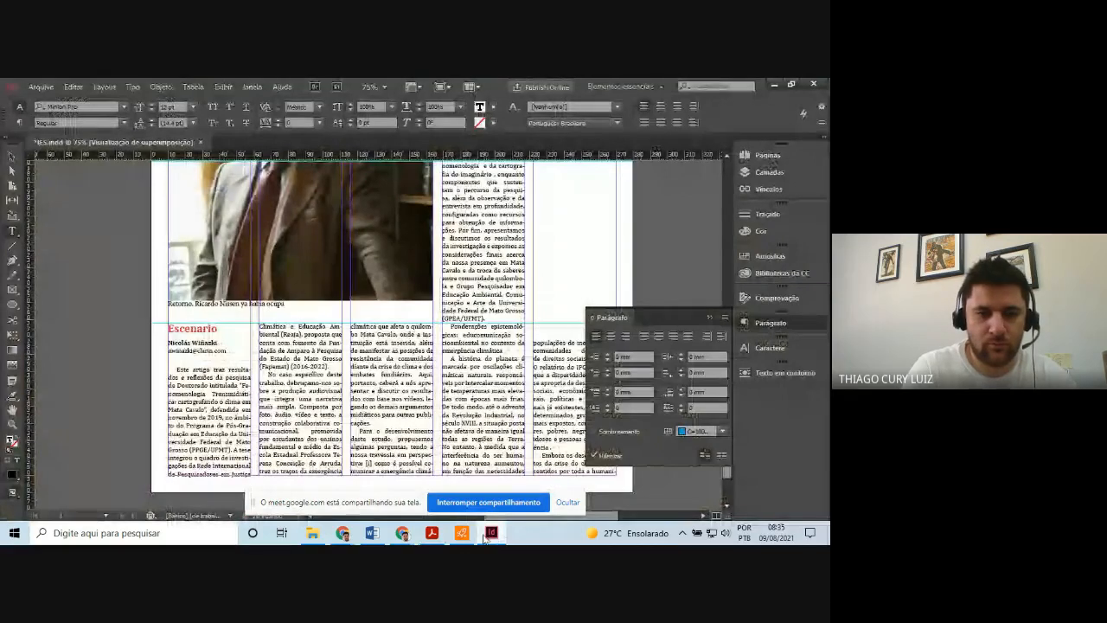
pyautogui.write('la insp')
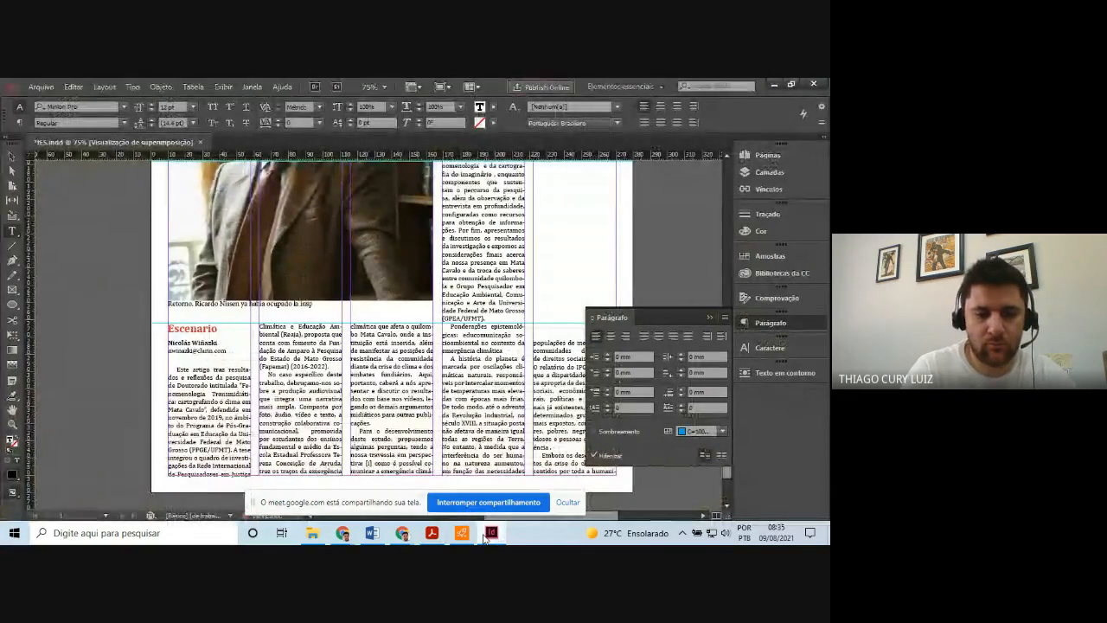
pyautogui.write('ección')
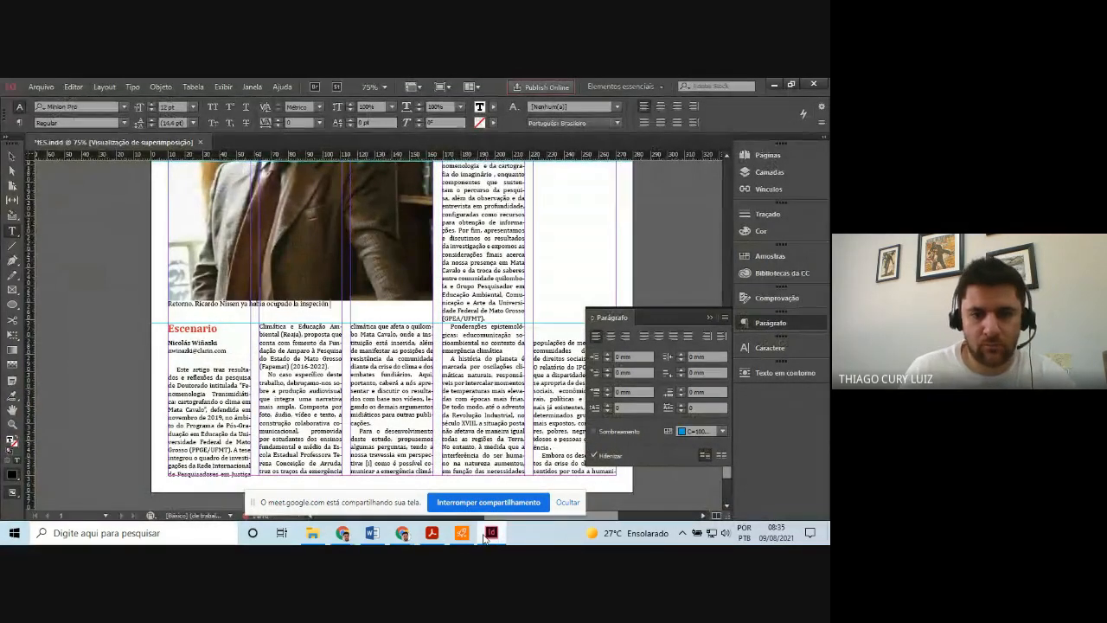
pyautogui.click(486, 536)
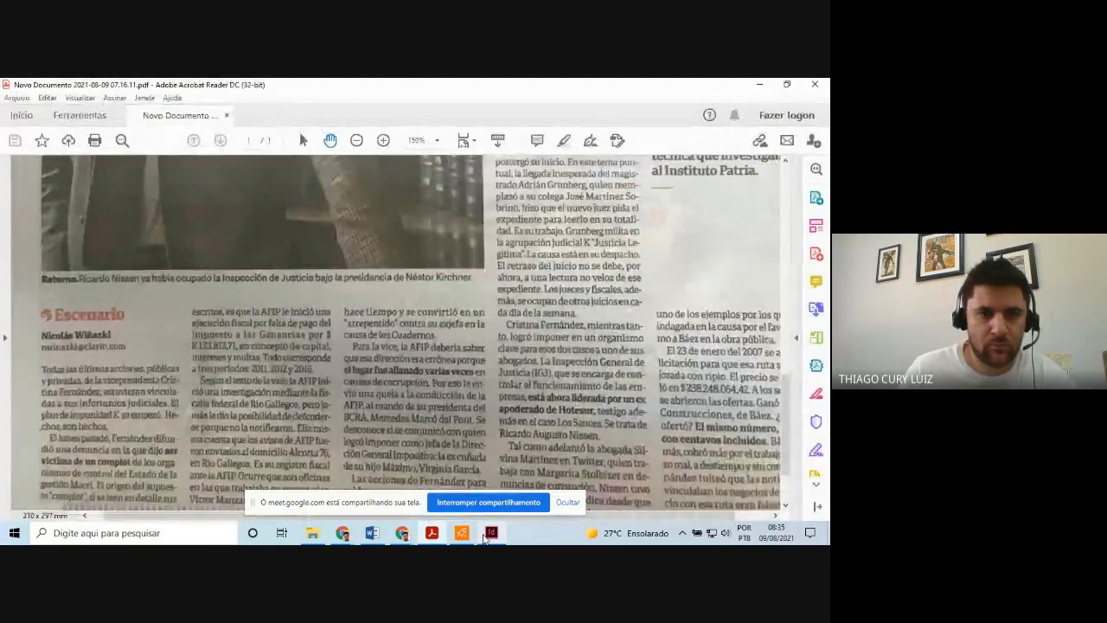
pyautogui.click(486, 536)
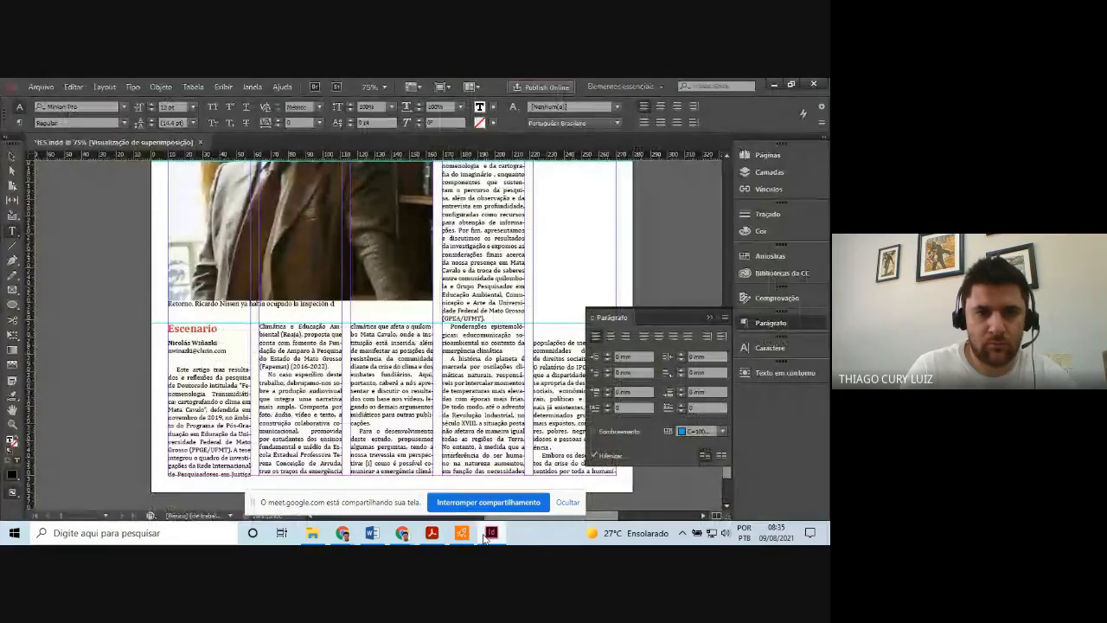
pyautogui.write('de Justicia')
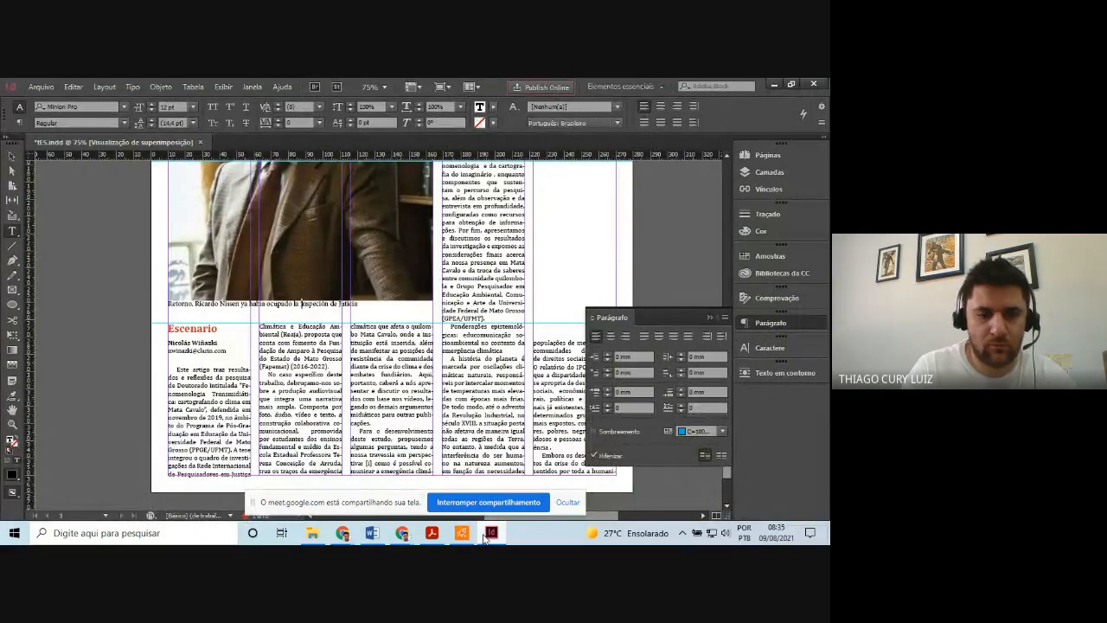
# Complete the photo caption with "bajo la presidencia de Néstor Kirchner", checking it against the scanned newspaper page
pyautogui.click(487, 534)
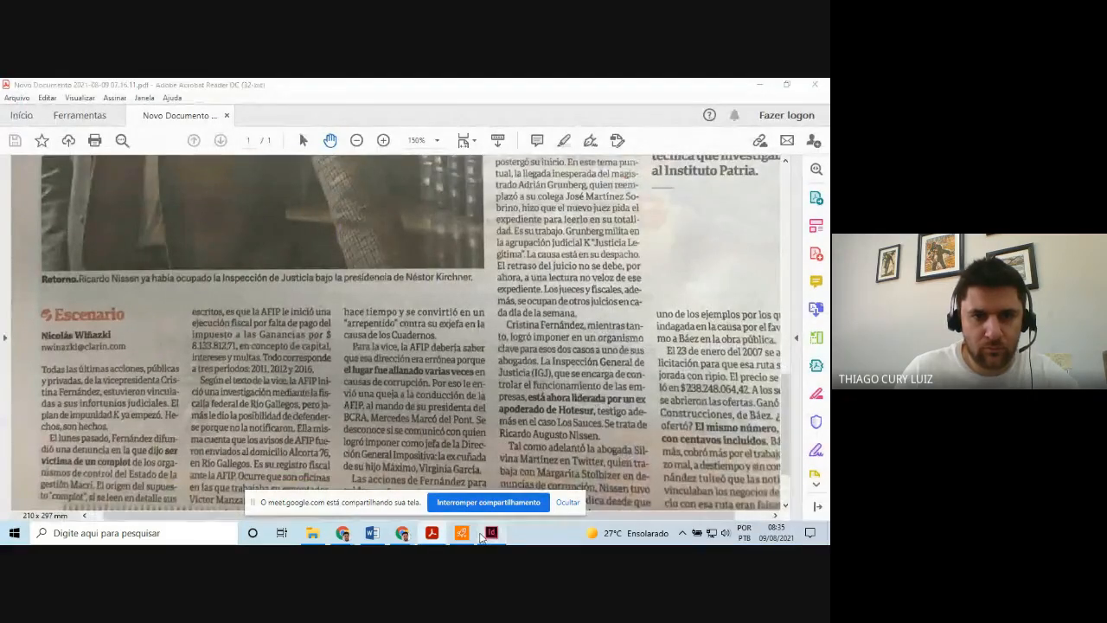
pyautogui.click(480, 537)
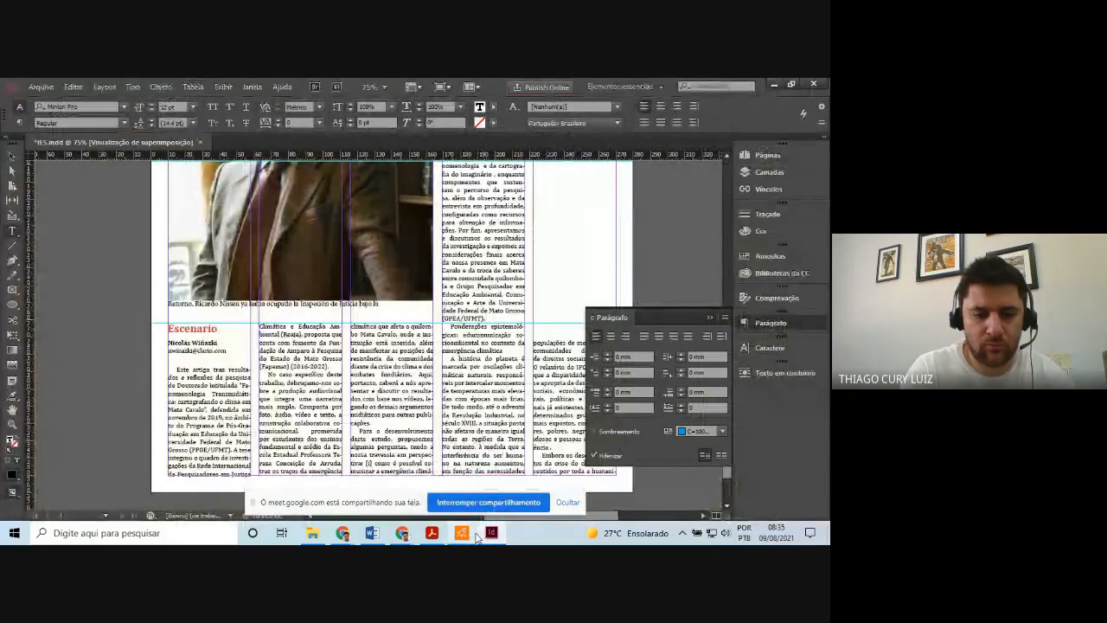
pyautogui.write('jo la preside ncia')
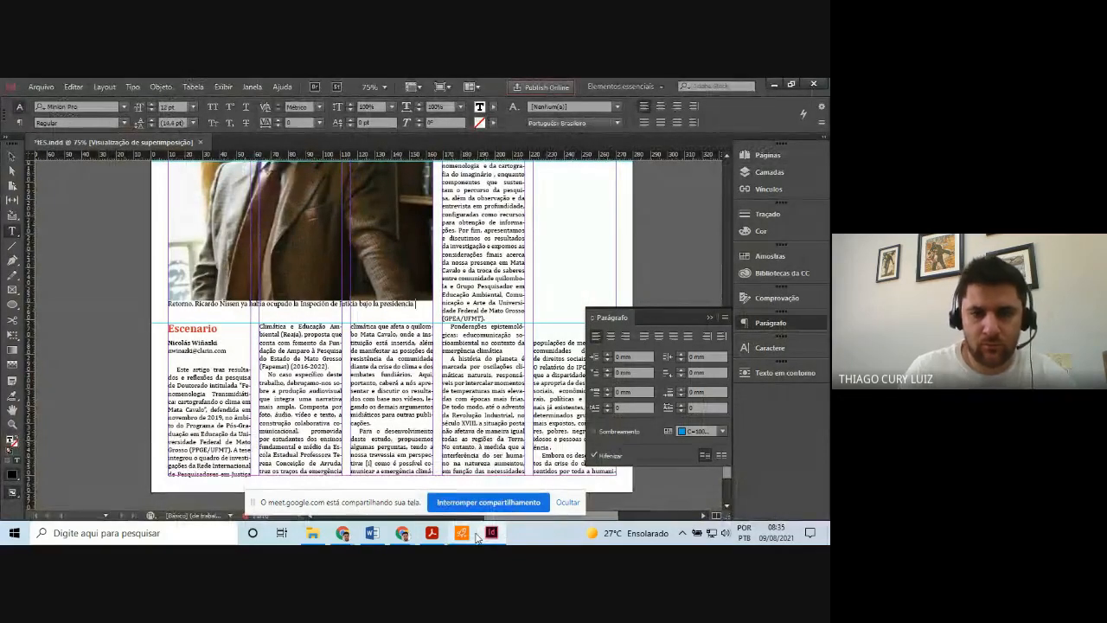
pyautogui.click(491, 535)
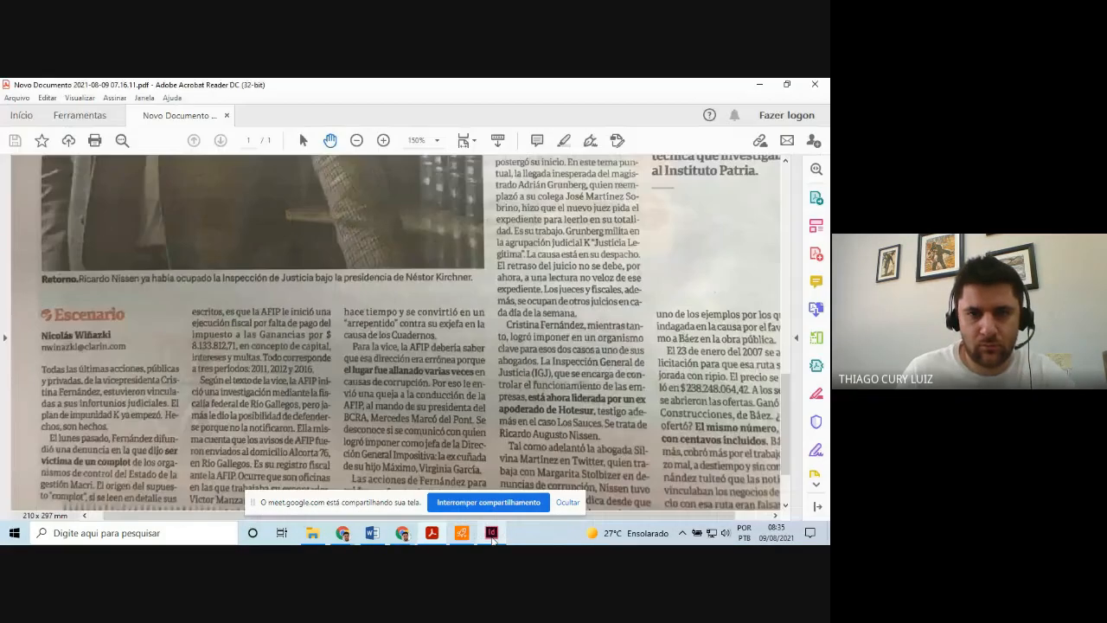
pyautogui.click(493, 536)
pyautogui.write('de')
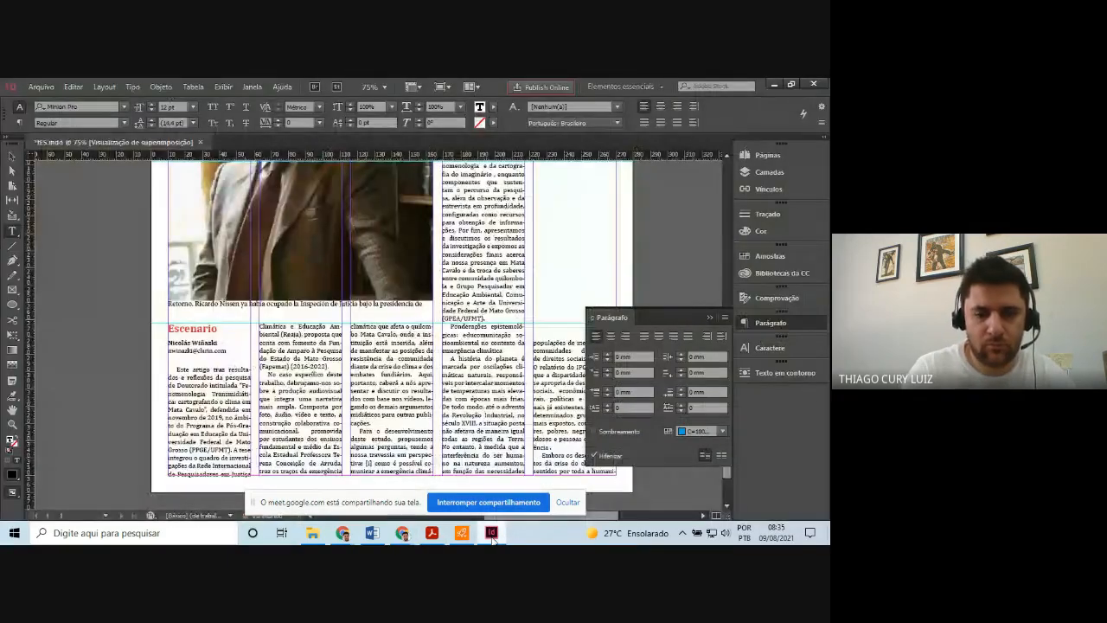
pyautogui.write(' Néstor')
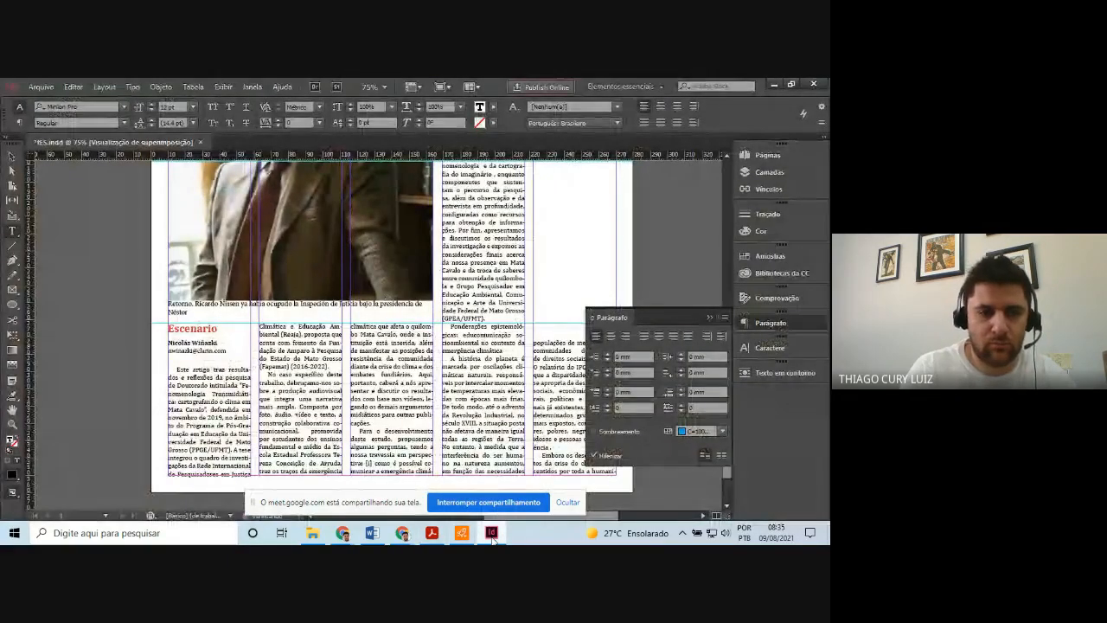
pyautogui.write(' Ki')
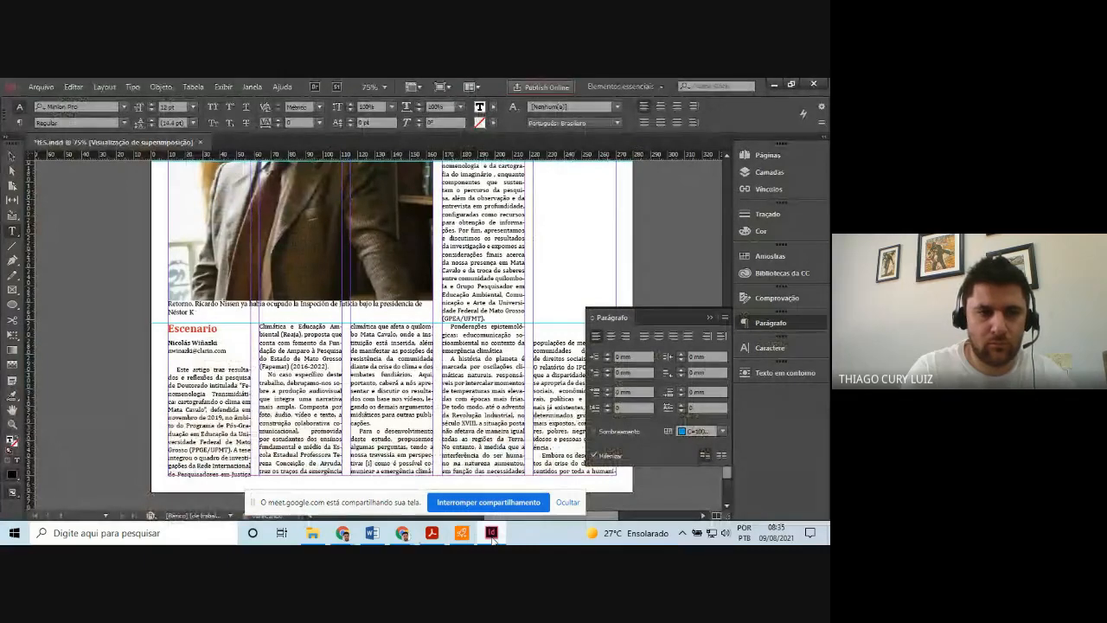
pyautogui.write('rchner')
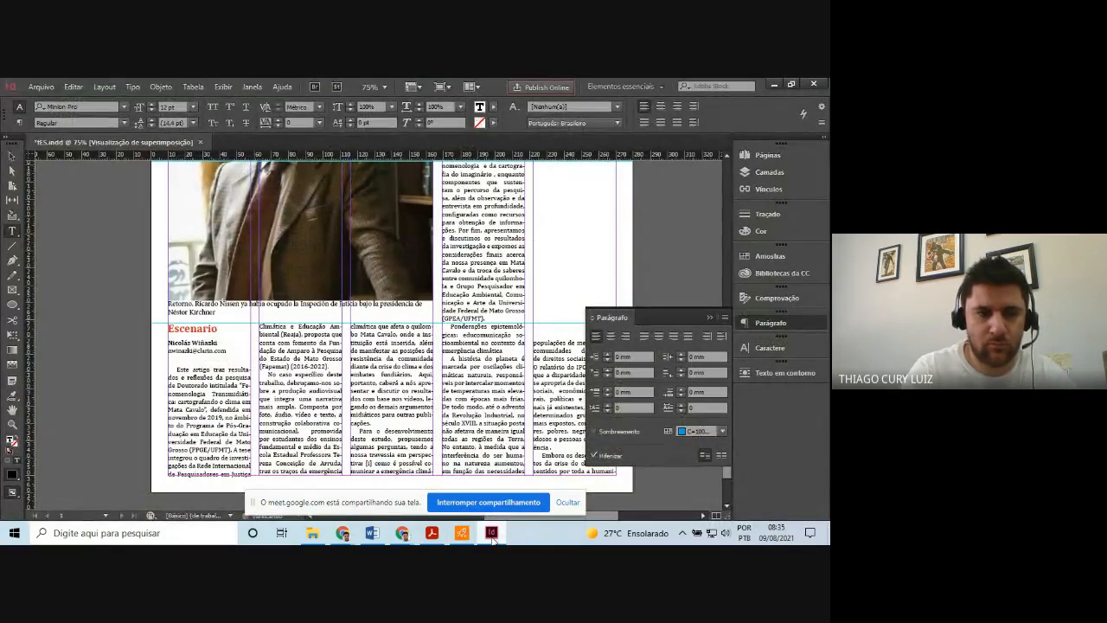
pyautogui.click(492, 534)
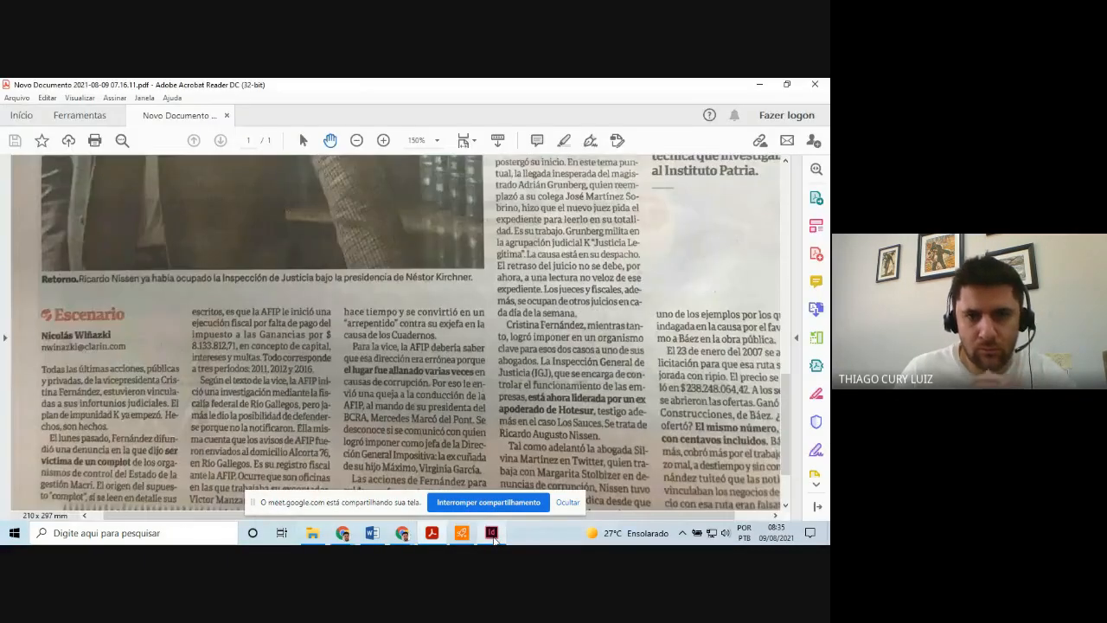
pyautogui.click(492, 534)
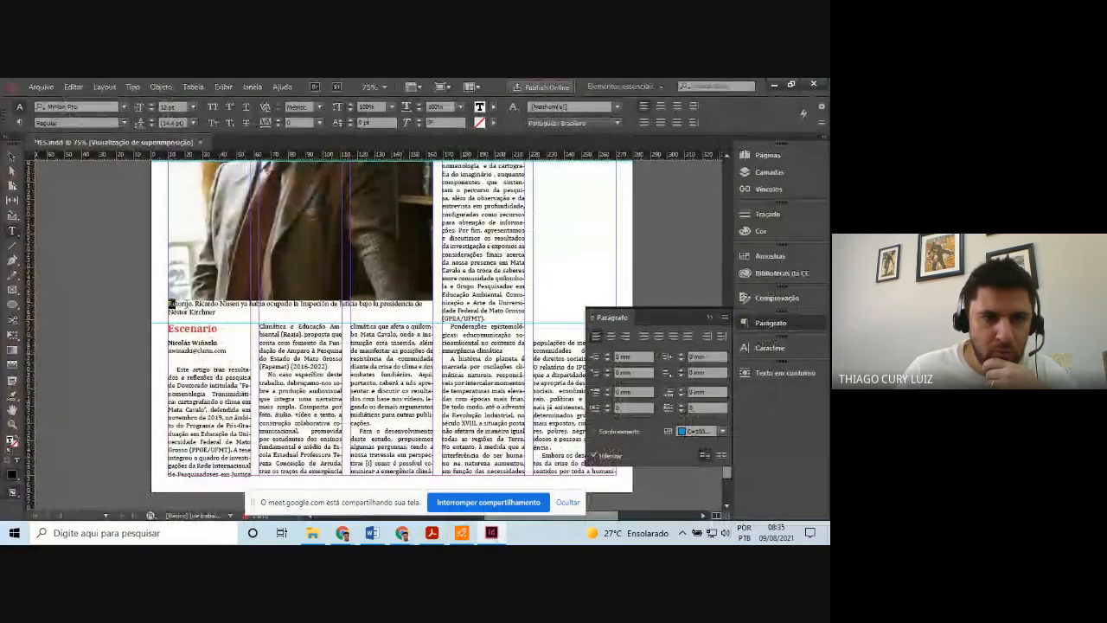
# Reduce the font size of the entire photo caption to 10 pt
pyautogui.moveTo(169, 304); pyautogui.dragTo(215, 312)
pyautogui.click(151, 110)
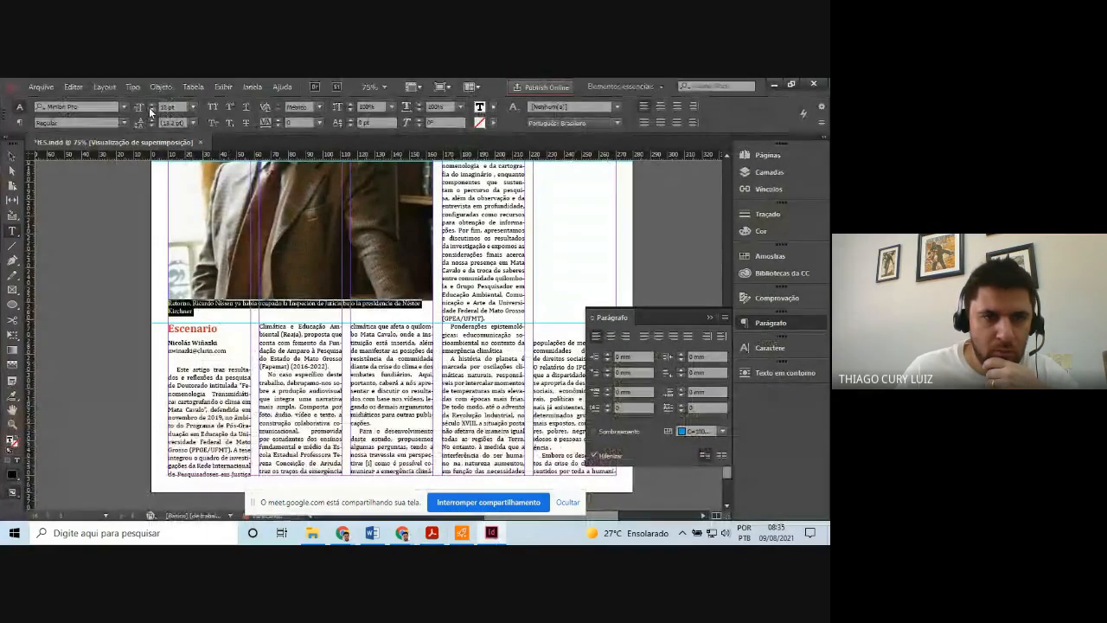
pyautogui.click(151, 110)
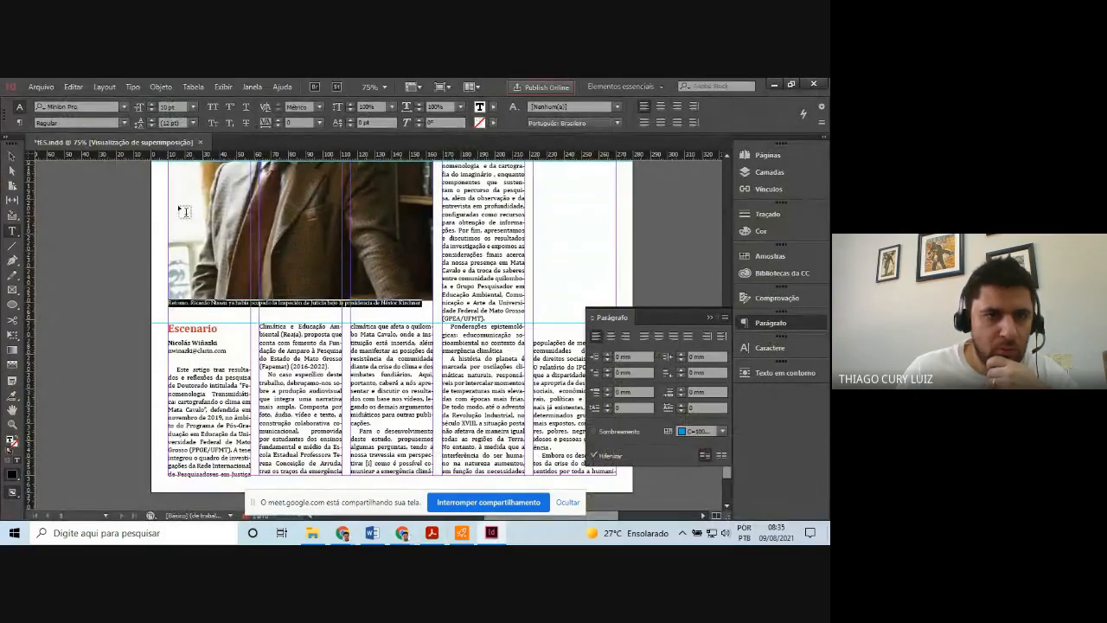
# Change the font of the entire photo caption to Calibri Regular
pyautogui.click(170, 302)
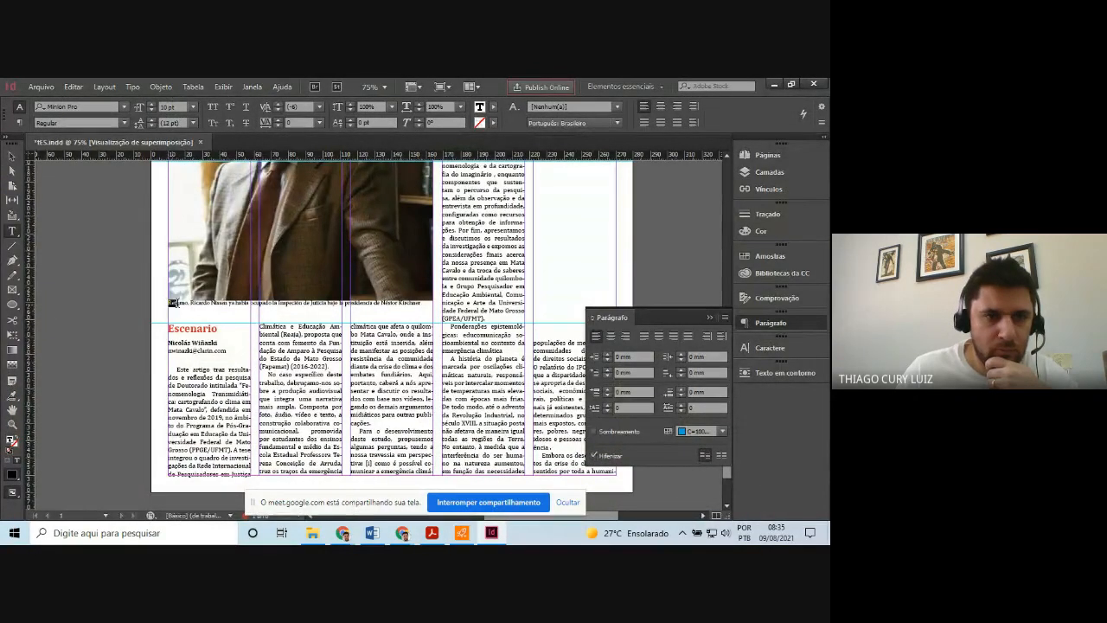
pyautogui.moveTo(172, 303); pyautogui.dragTo(190, 305)
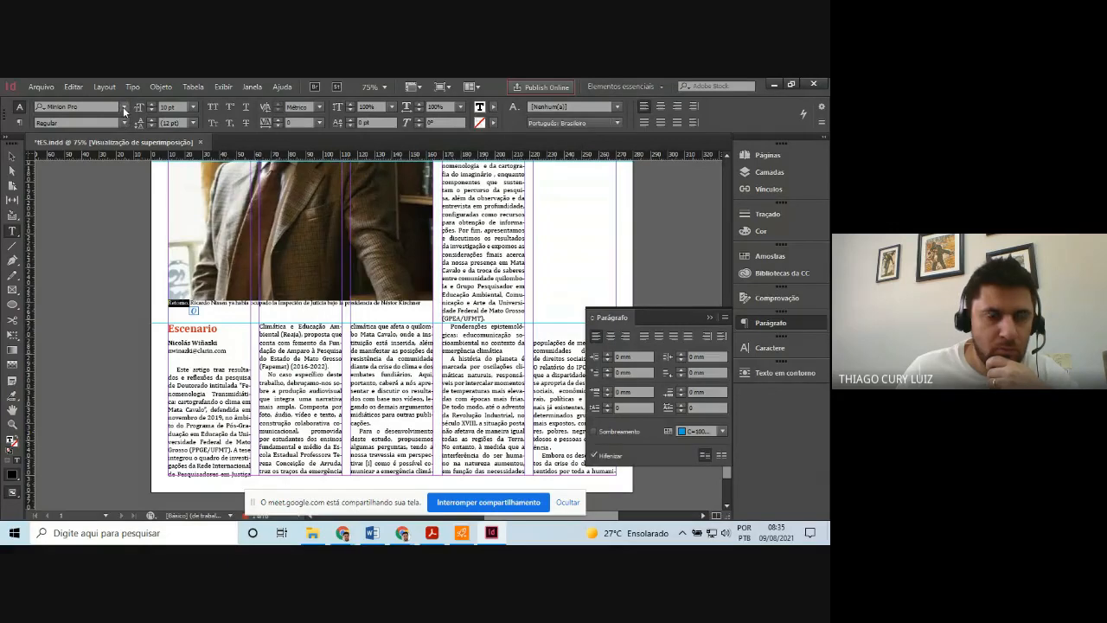
pyautogui.tripleClick(175, 301)
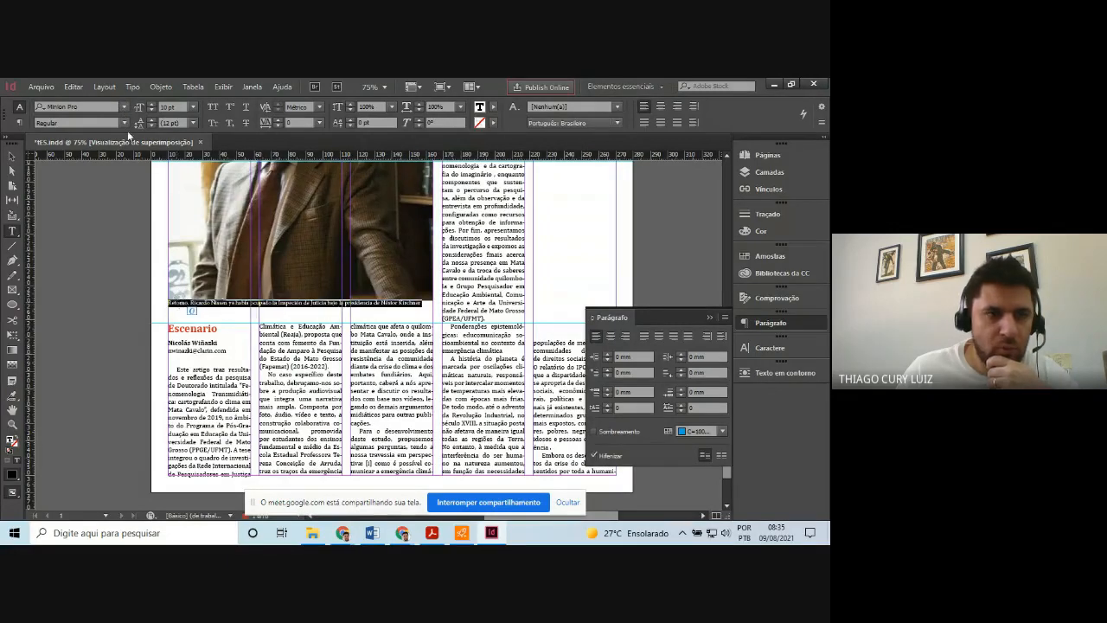
pyautogui.click(122, 109)
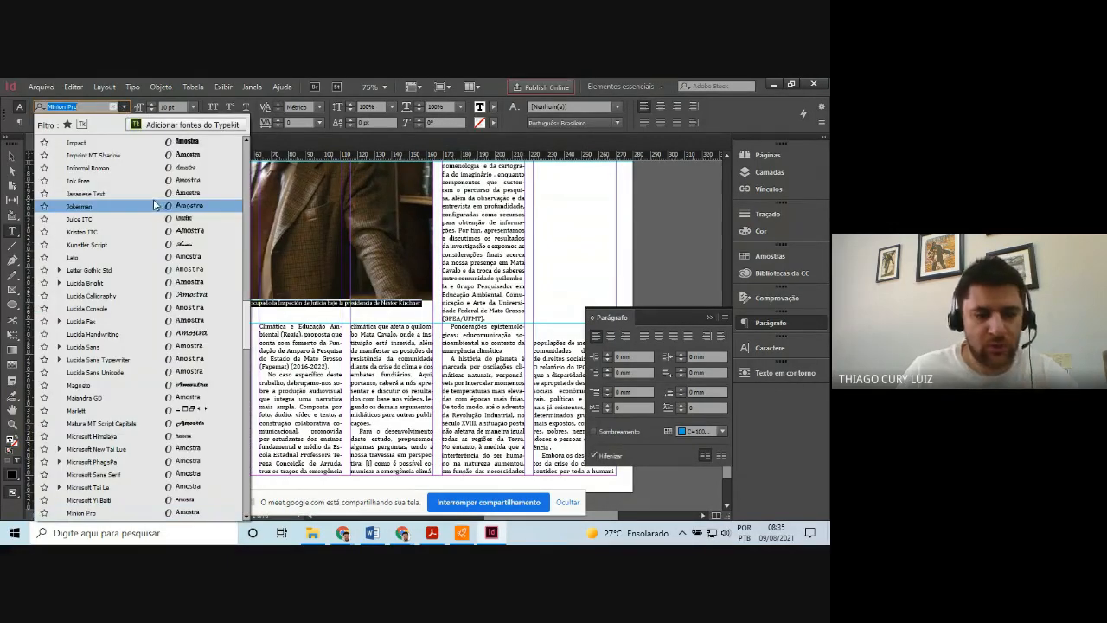
pyautogui.write('calibr')
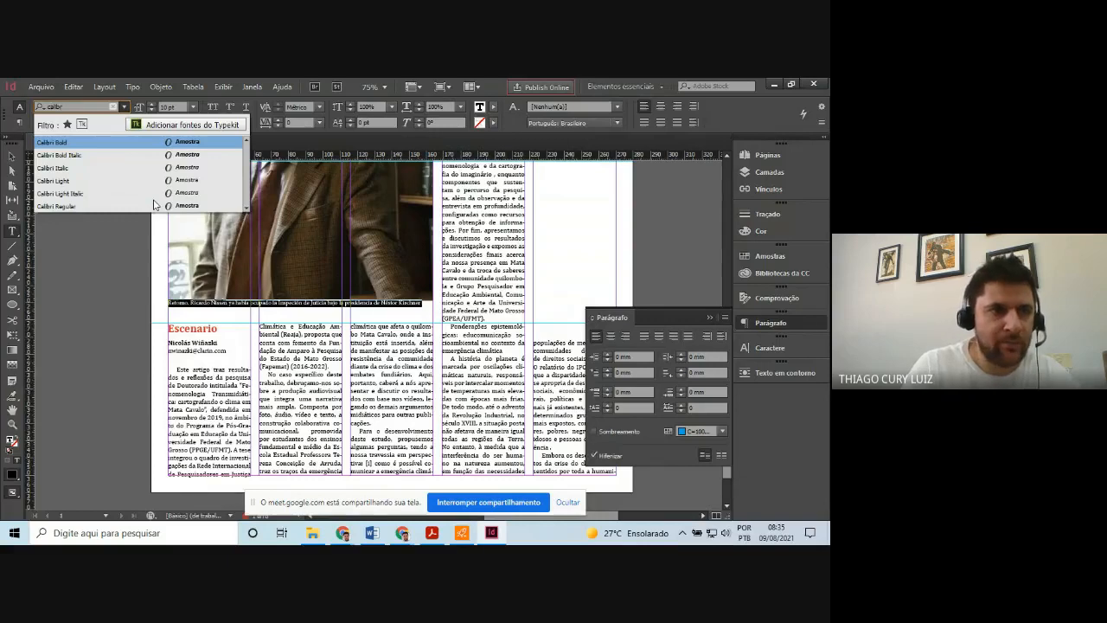
pyautogui.press('Down')
pyautogui.press('Down')
pyautogui.press('Down')
pyautogui.press('Down')
pyautogui.press('Down')
pyautogui.press('Return')
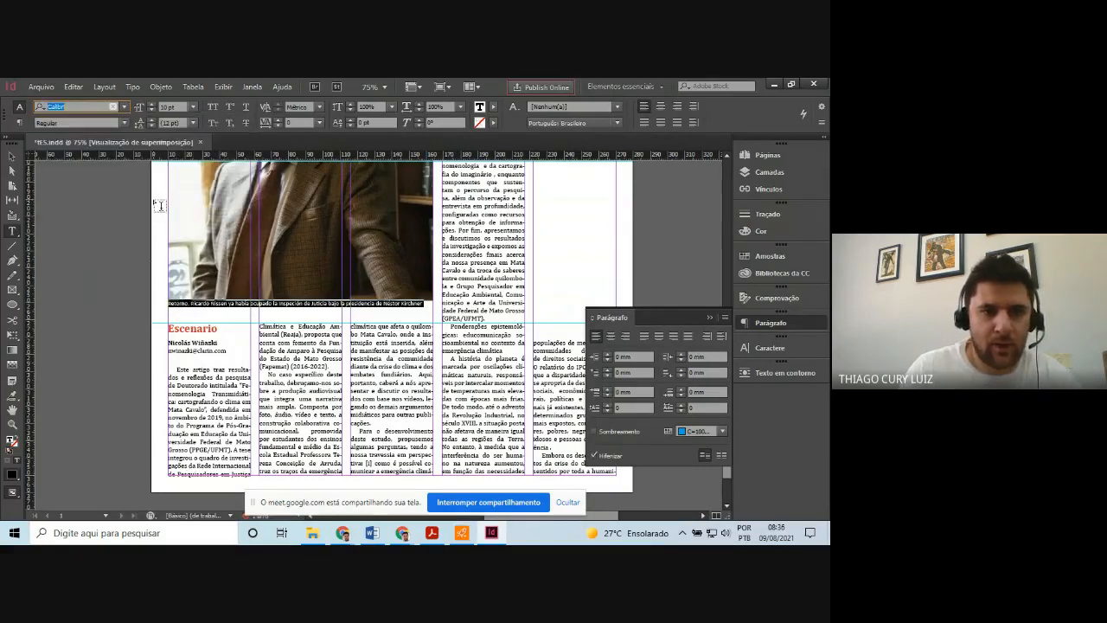
# Make the opening word "Retorno" of the photo caption Bold
pyautogui.doubleClick(180, 304)
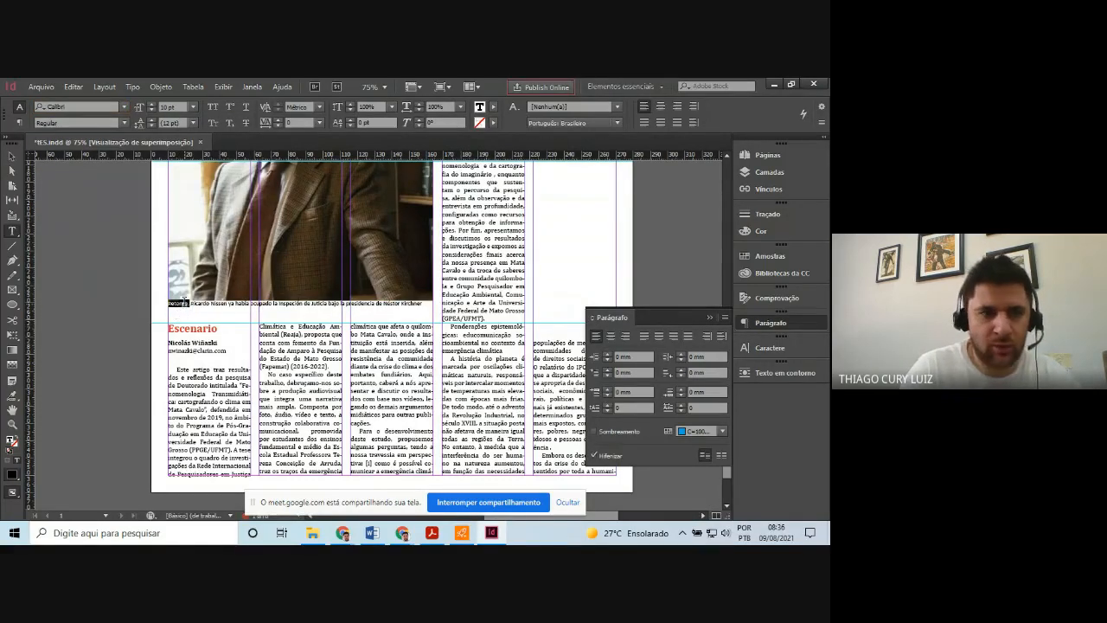
pyautogui.click(123, 124)
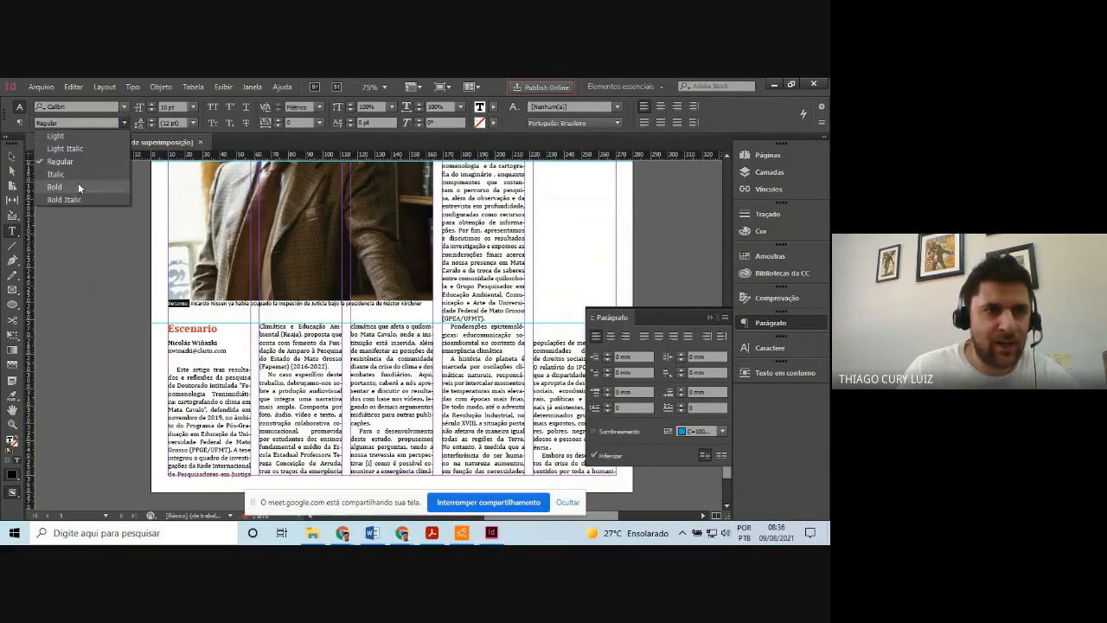
pyautogui.click(75, 186)
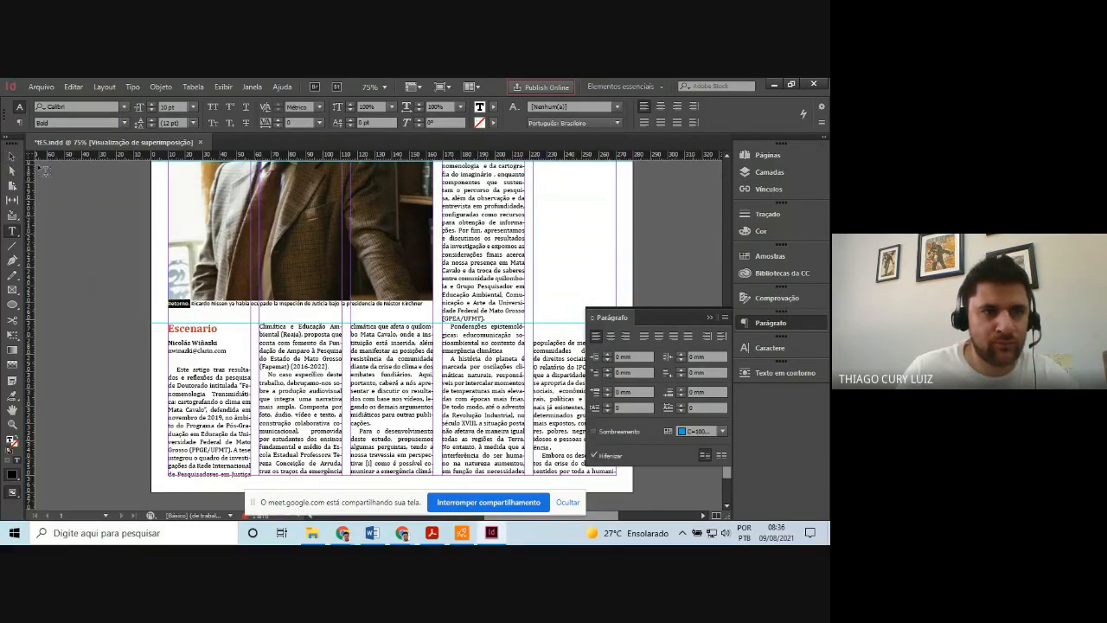
# Try a font size of 11 pt on the entire photo caption
pyautogui.tripleClick(179, 306)
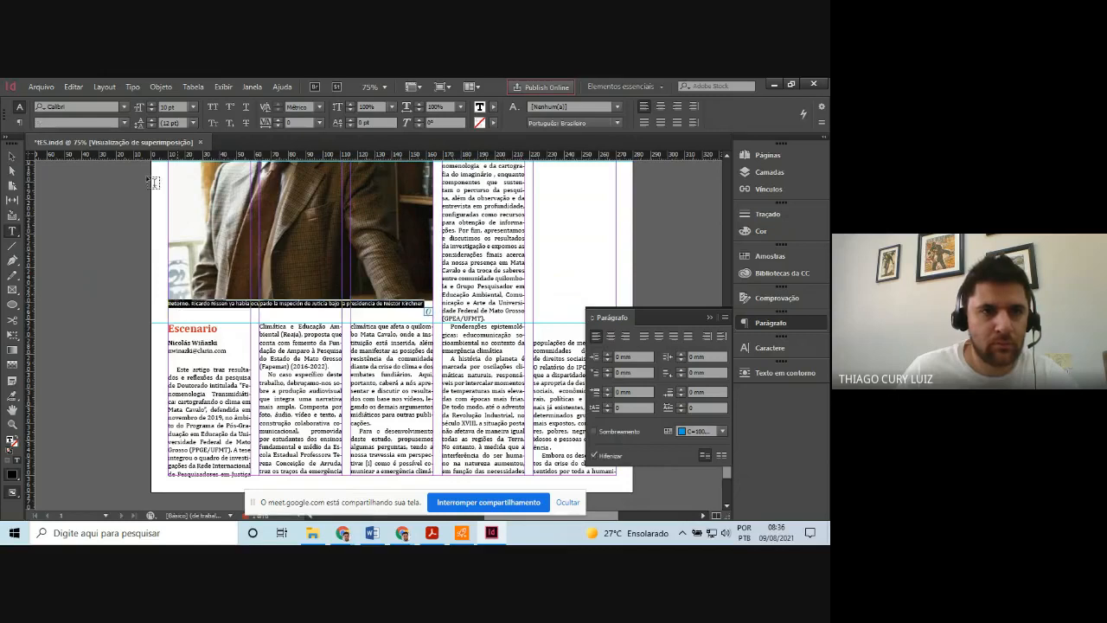
pyautogui.click(152, 104)
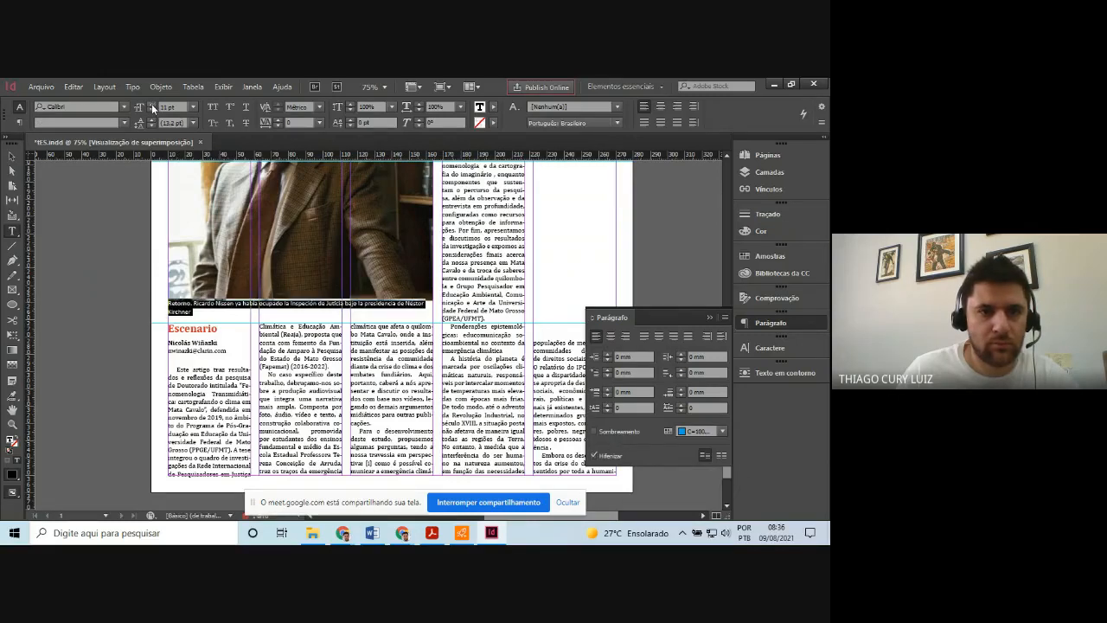
pyautogui.click(13, 157)
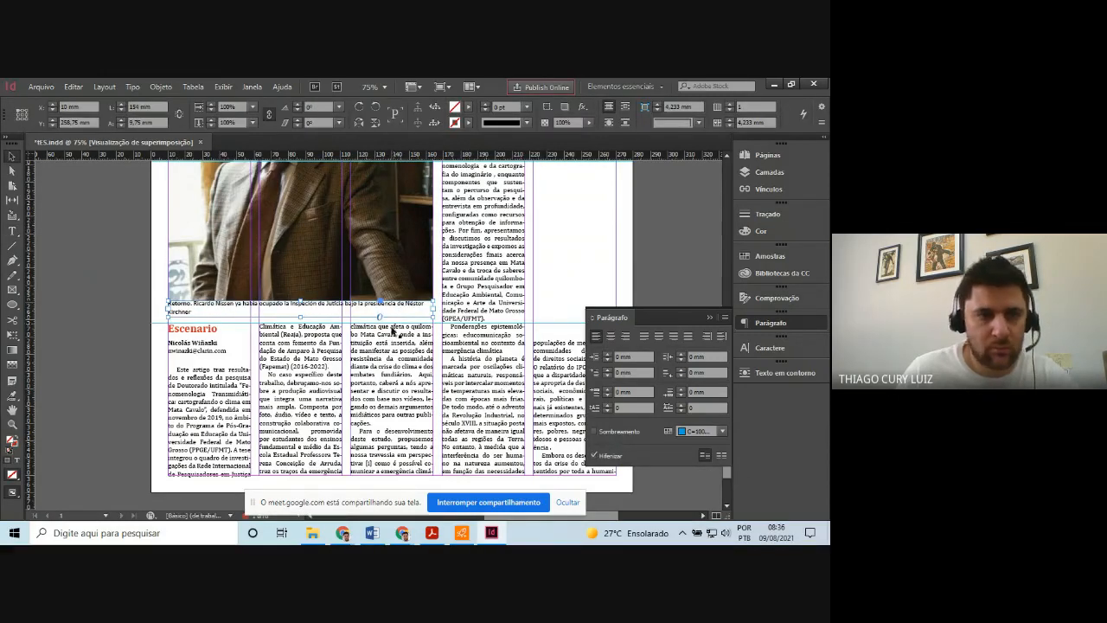
pyautogui.click(13, 231)
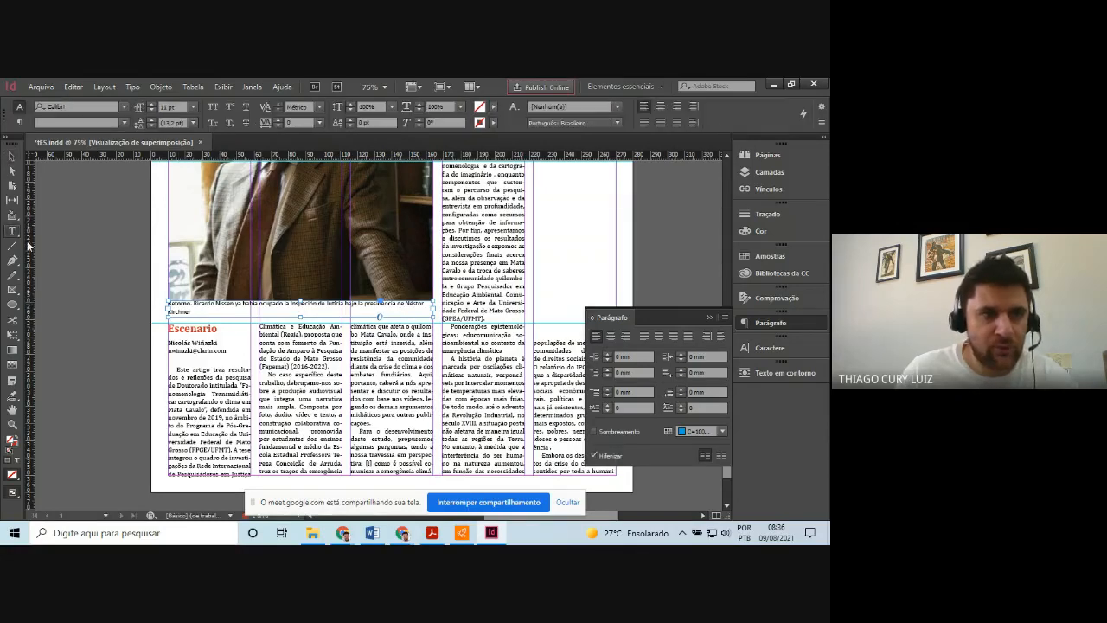
# Set the entire caption text to 10 pt and select its text frame
pyautogui.click(190, 311)
pyautogui.hotkey('ctrl', 'a')
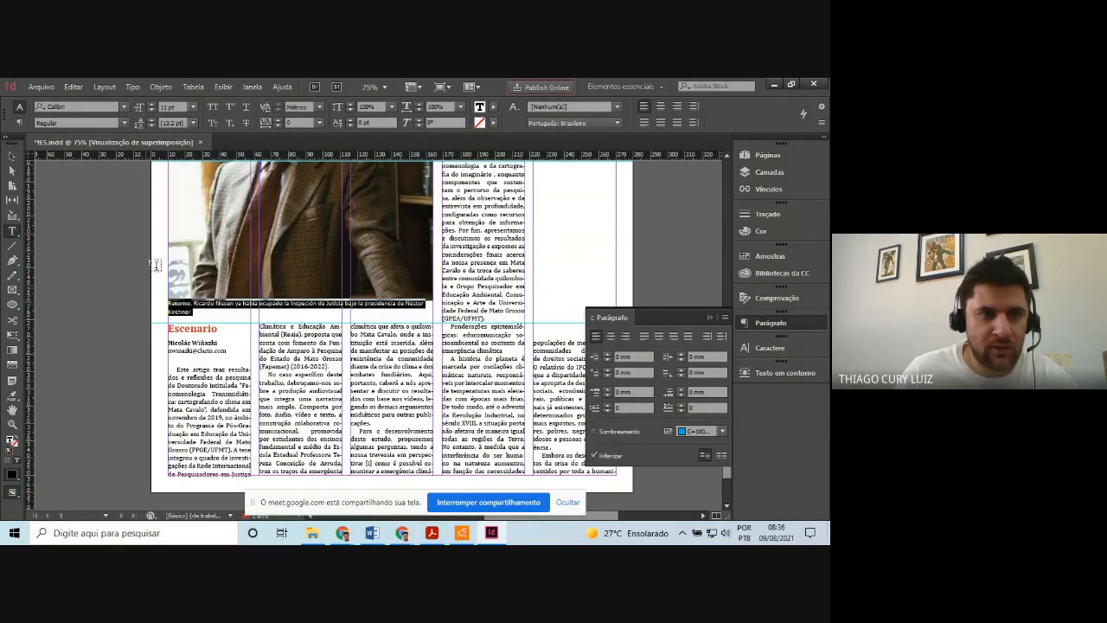
pyautogui.click(150, 111)
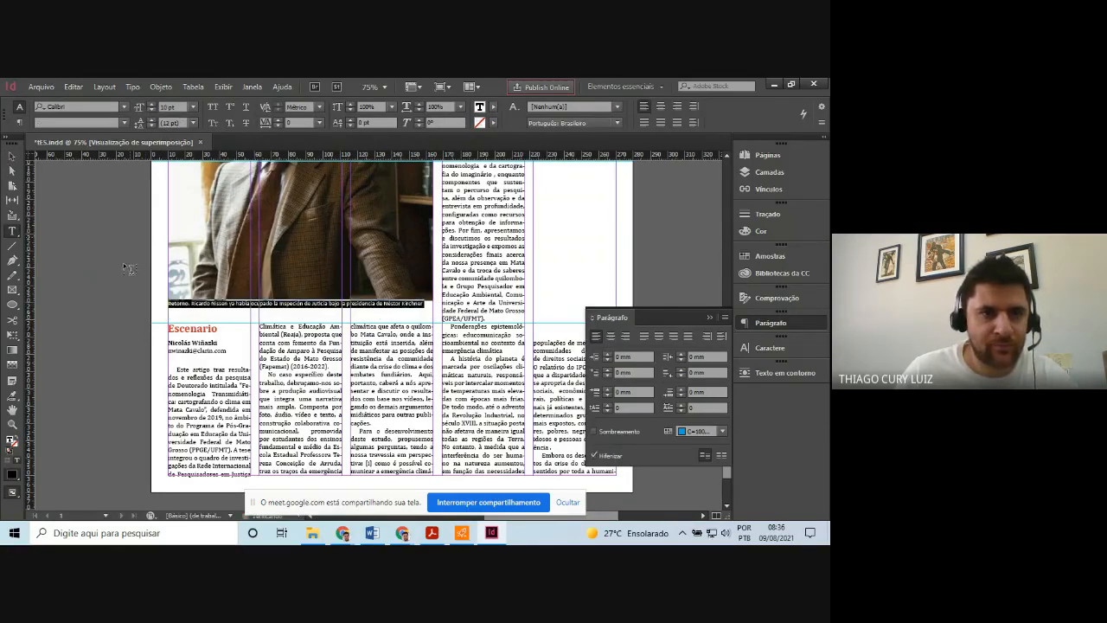
pyautogui.click(12, 155)
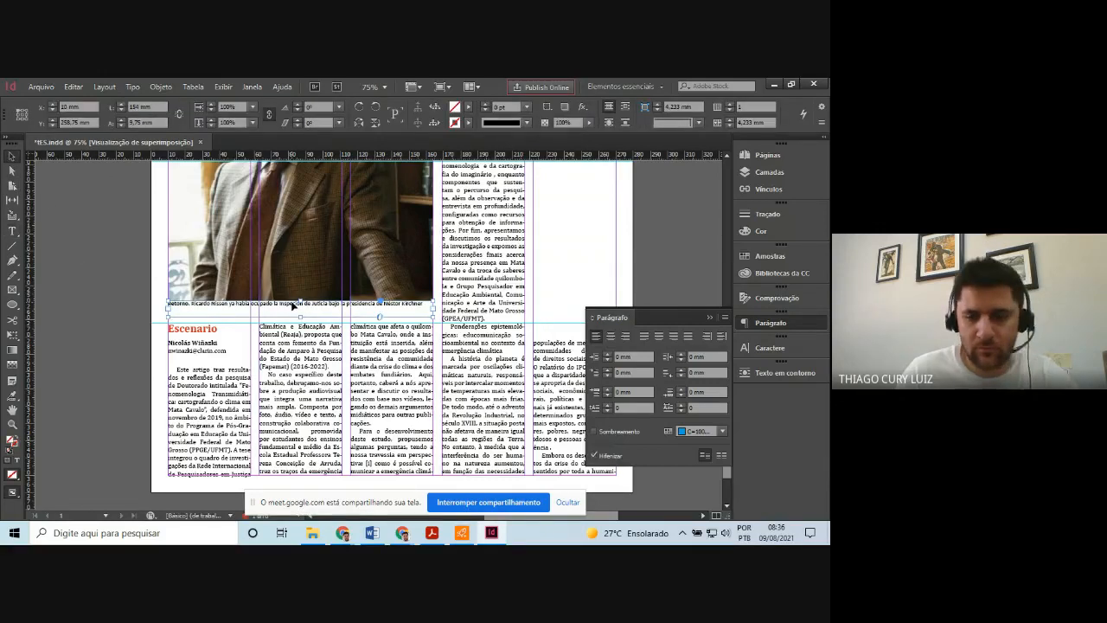
# Move the caption frame slightly lower beneath the photo and compare it with the scanned page in Acrobat Reader
pyautogui.moveTo(293, 307); pyautogui.dragTo(304, 309)
pyautogui.click(132, 279)
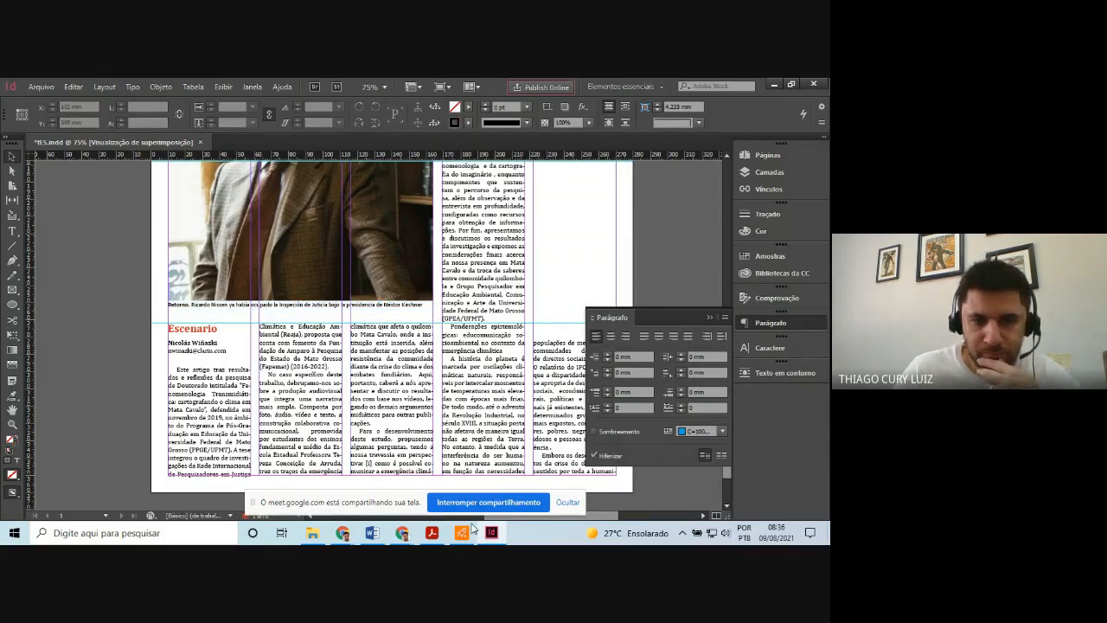
pyautogui.click(491, 533)
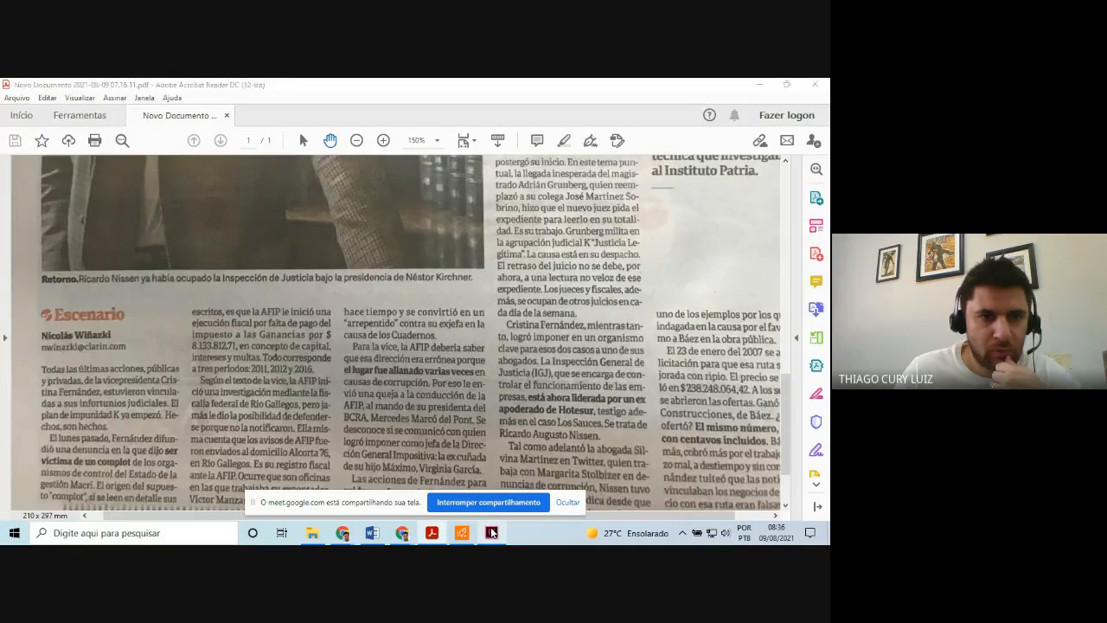
pyautogui.click(492, 533)
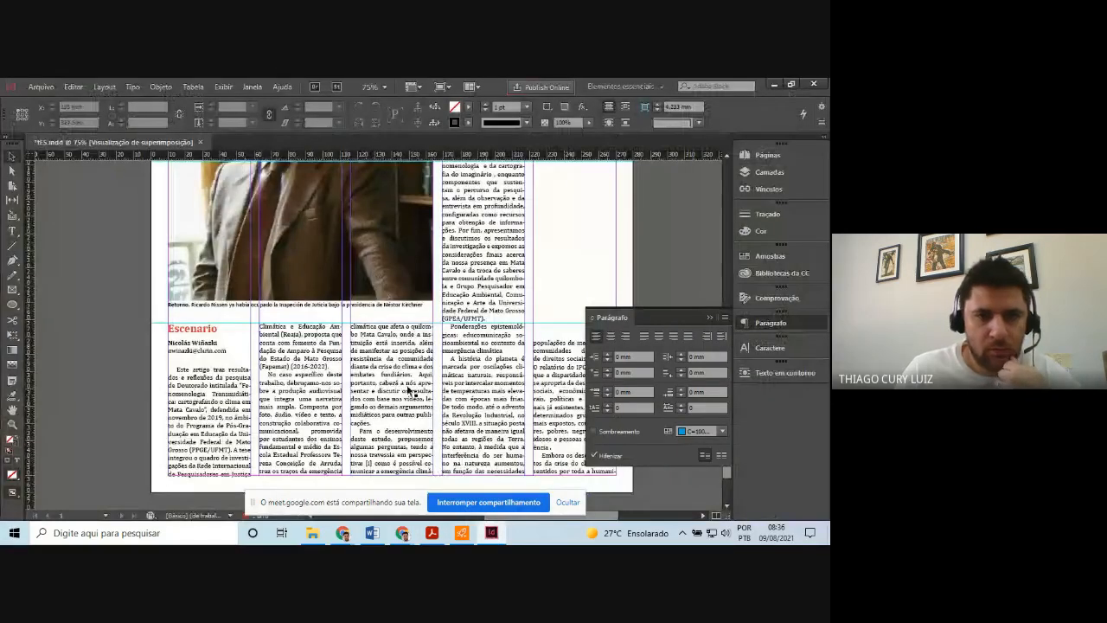
# Review the InDesign page from the headline down to the photo caption and the article columns
pyautogui.click(165, 327)
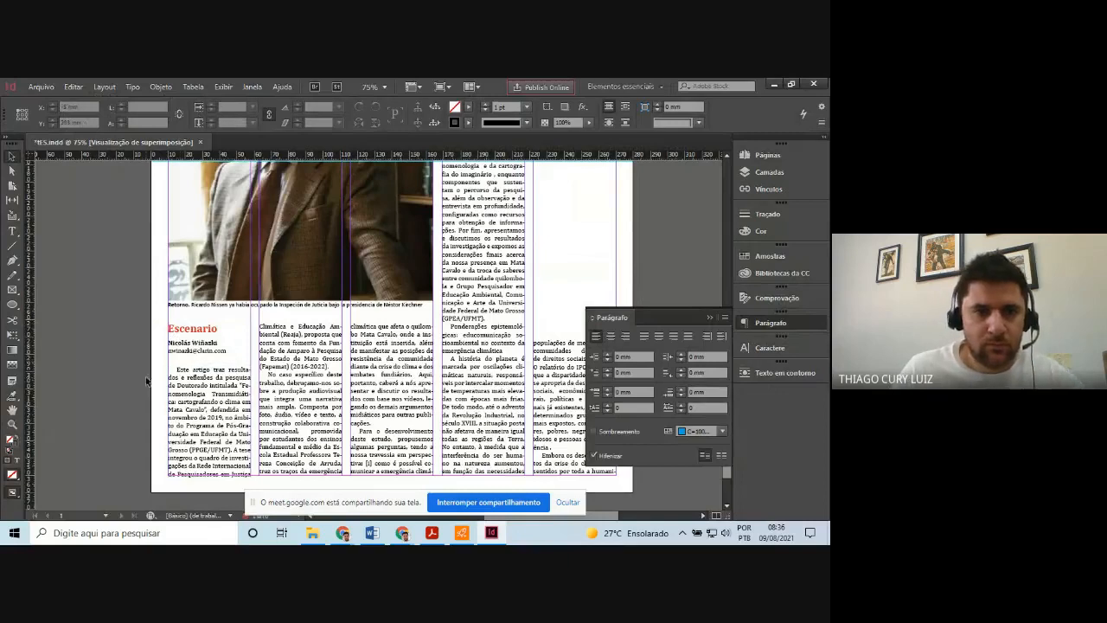
pyautogui.scroll(10, 152, 382)
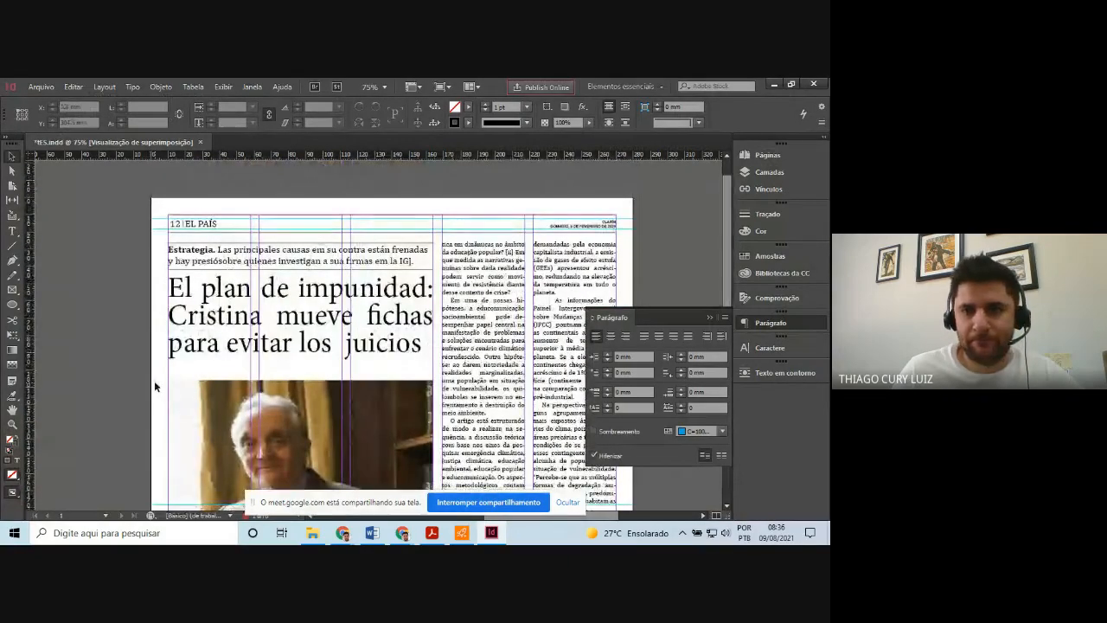
pyautogui.scroll(-5, 154, 380)
pyautogui.scroll(-4, 155, 381)
pyautogui.scroll(1, 155, 381)
pyautogui.scroll(-1, 155, 381)
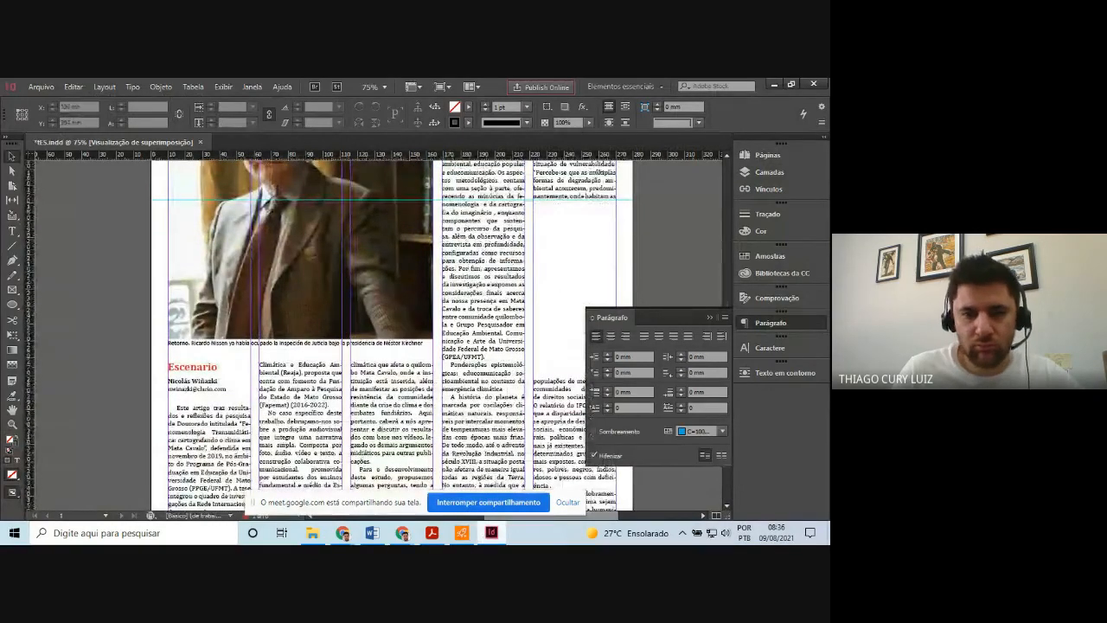
# Switch to the scan in Acrobat Reader and examine the lower columns and the pull quotes in the last column
pyautogui.click(432, 533)
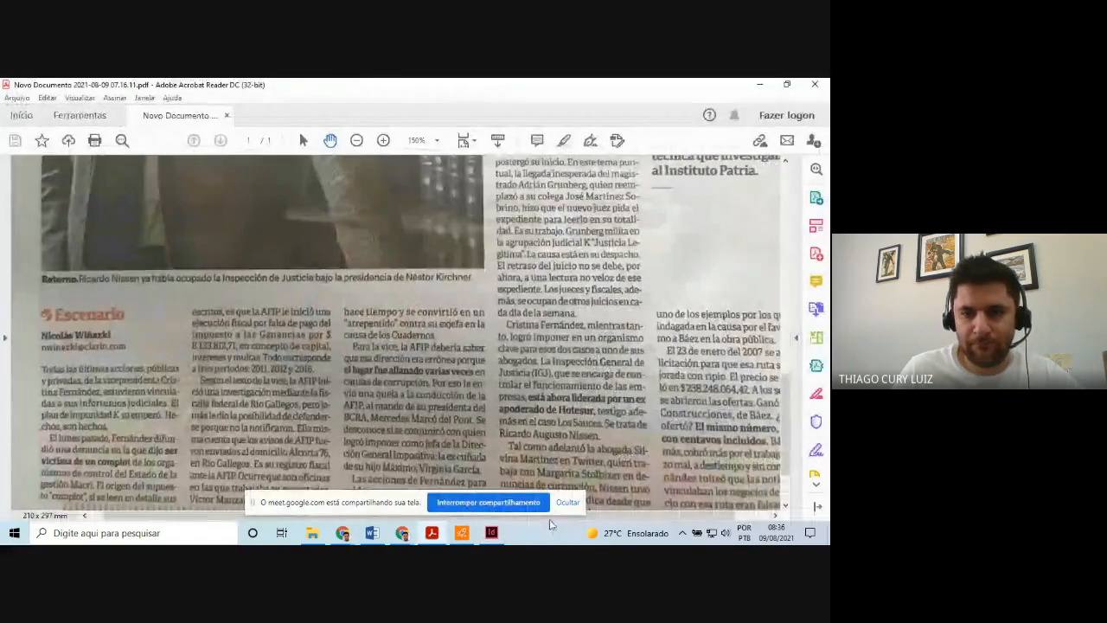
pyautogui.scroll(-2, 338, 259)
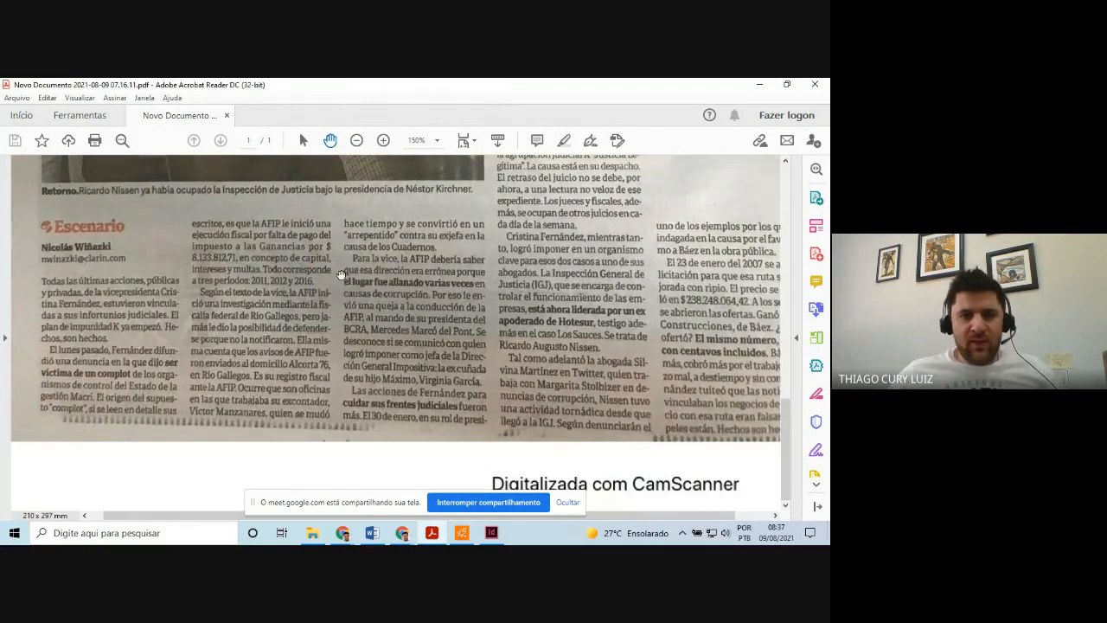
pyautogui.scroll(4, 333, 277)
pyautogui.scroll(3, 331, 285)
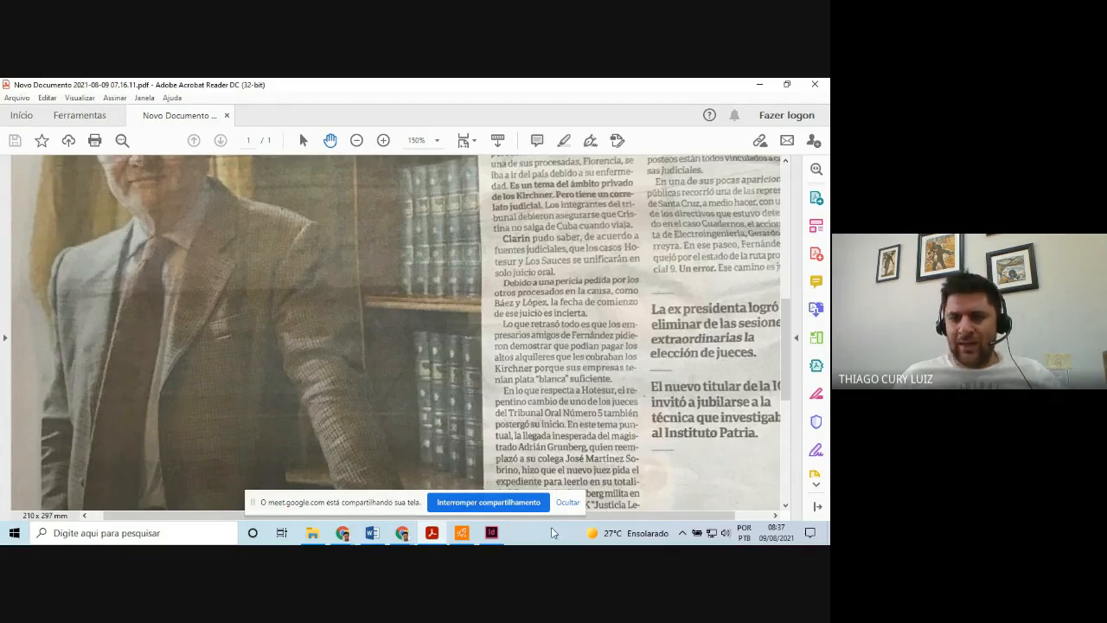
pyautogui.click(776, 516)
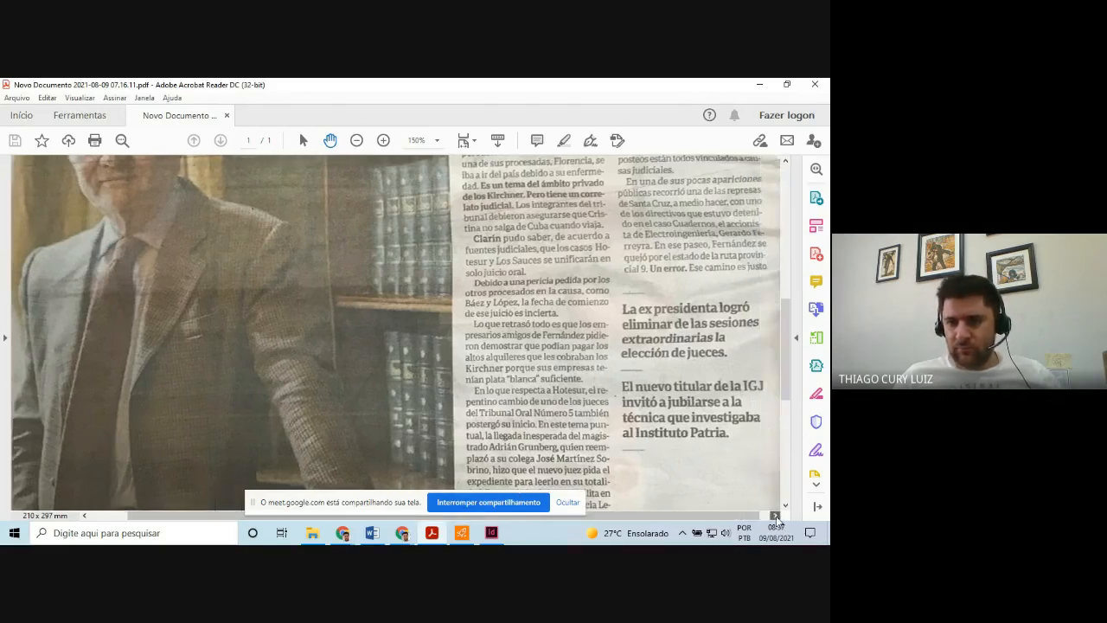
pyautogui.click(775, 515)
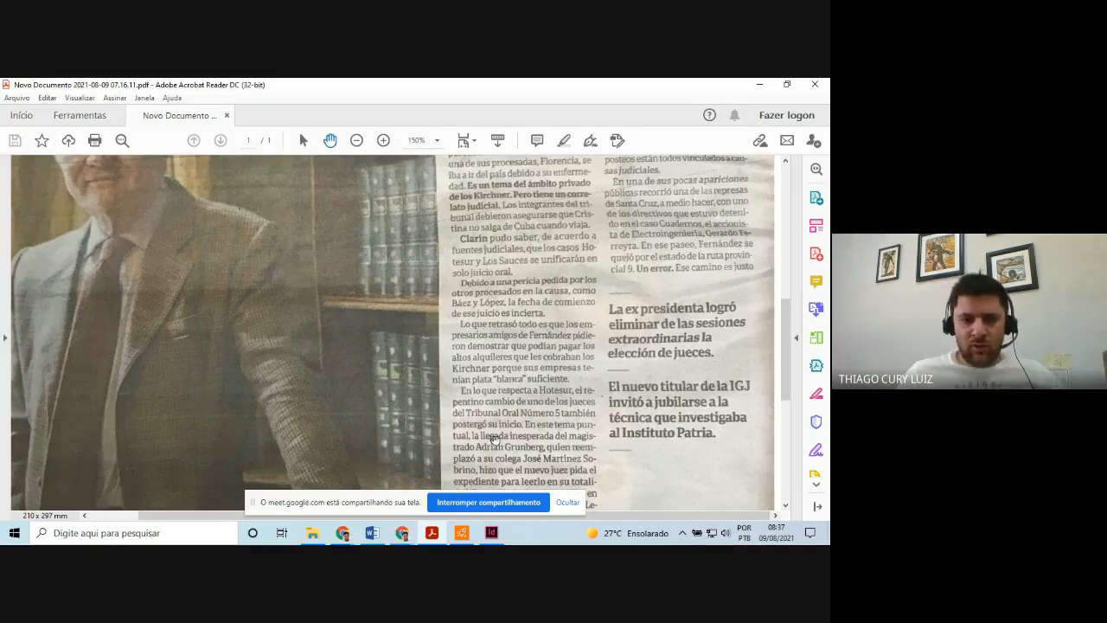
# Back in InDesign, draw a short line about 11.5 mm long from the inner edge of the last column's blank area
pyautogui.moveTo(501, 541)
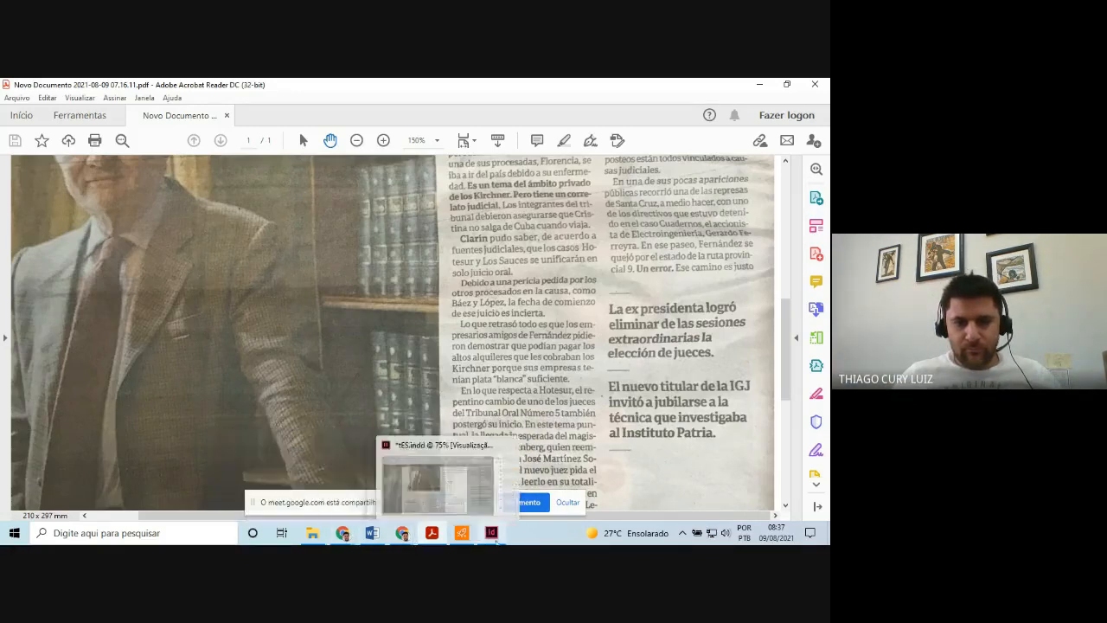
pyautogui.click(496, 542)
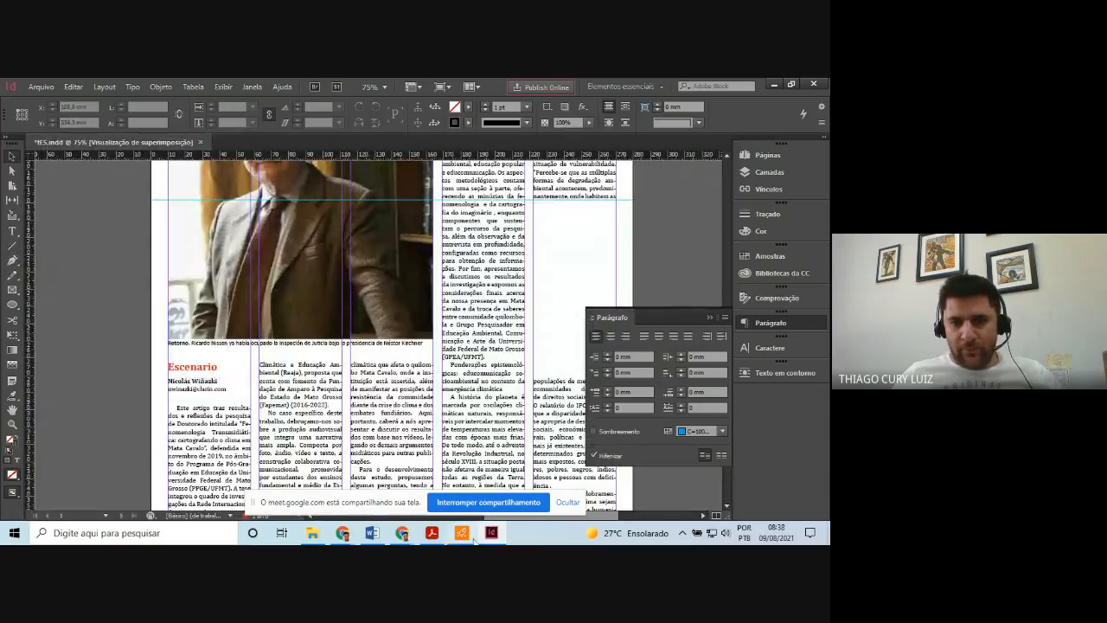
pyautogui.click(486, 536)
pyautogui.click(490, 534)
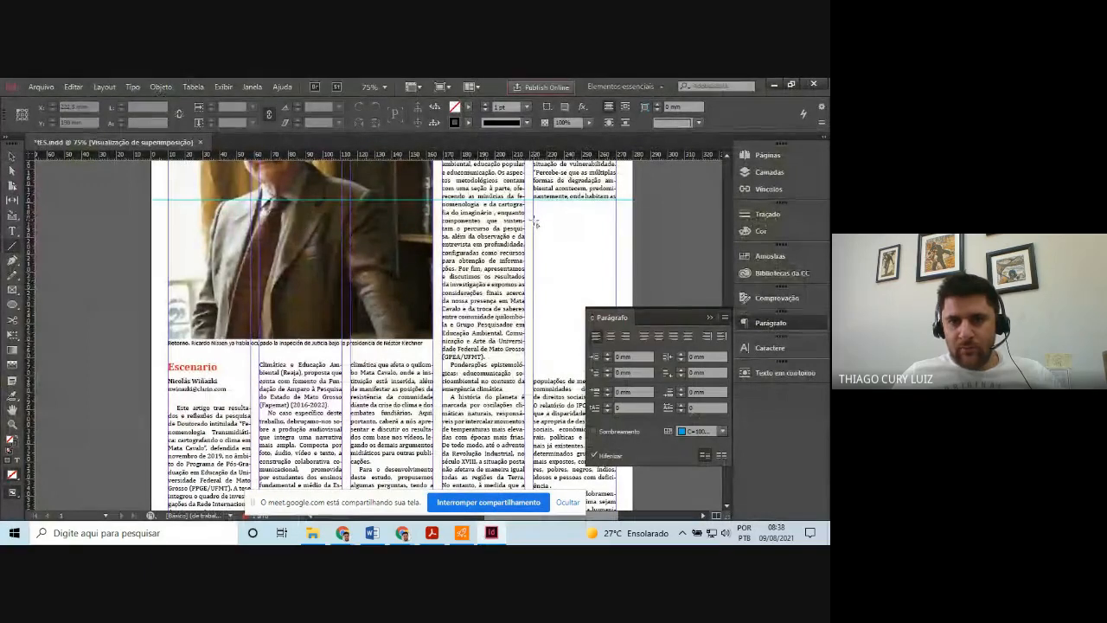
pyautogui.moveTo(536, 223); pyautogui.dragTo(554, 223)
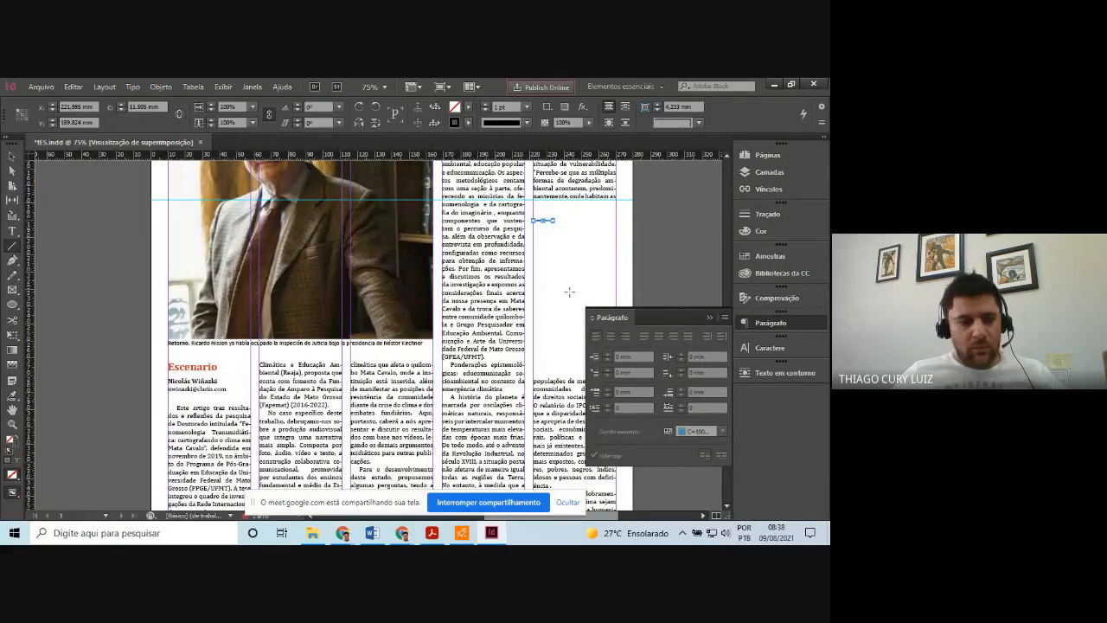
# Examine the short rules and spacing around the two pull quotes on the scanned page in Acrobat Reader
pyautogui.click(492, 533)
pyautogui.scroll(-3, 632, 348)
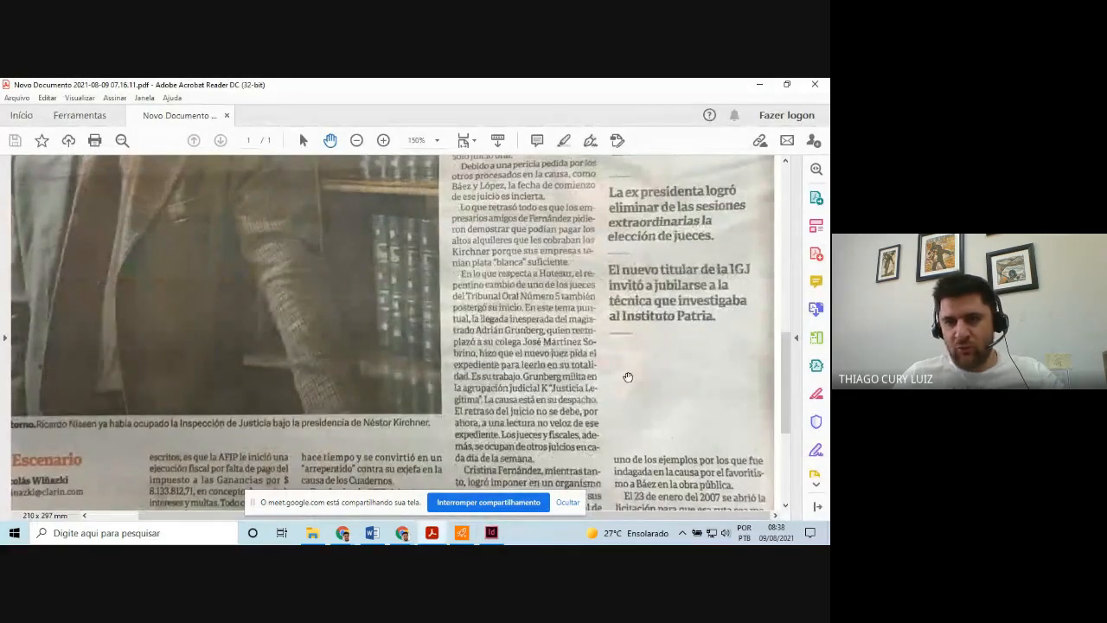
pyautogui.scroll(-1, 627, 381)
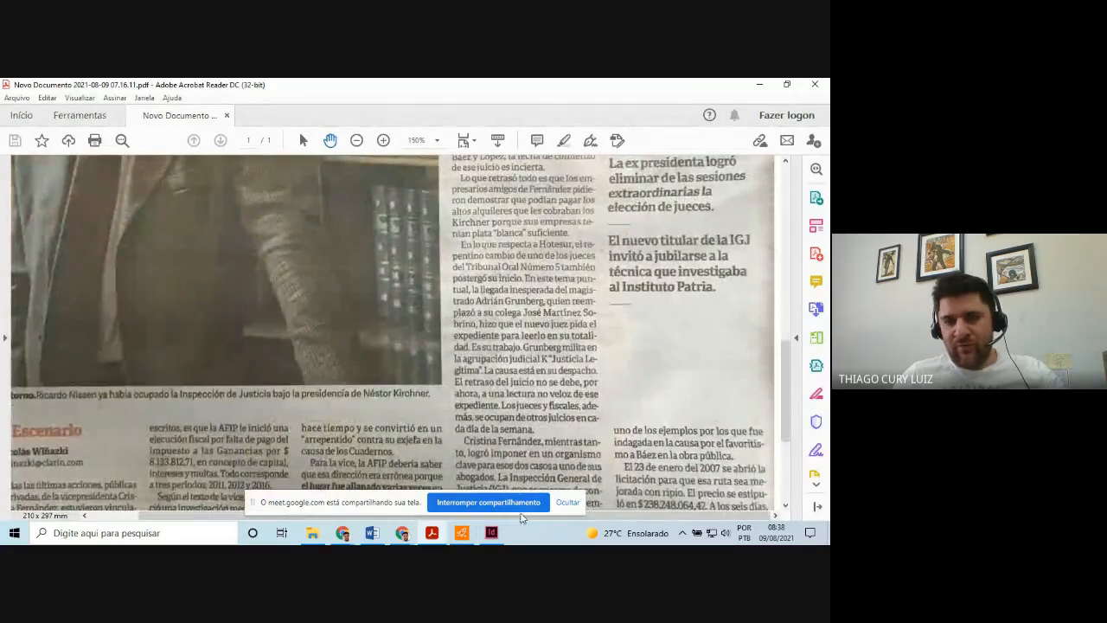
pyautogui.scroll(3, 606, 402)
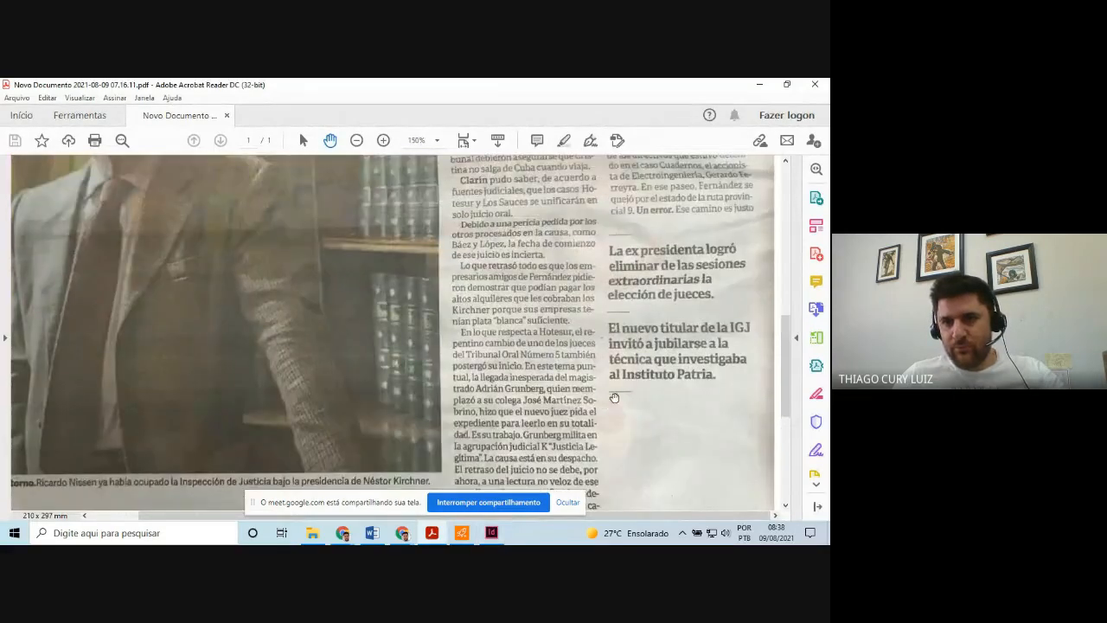
pyautogui.scroll(-2, 617, 392)
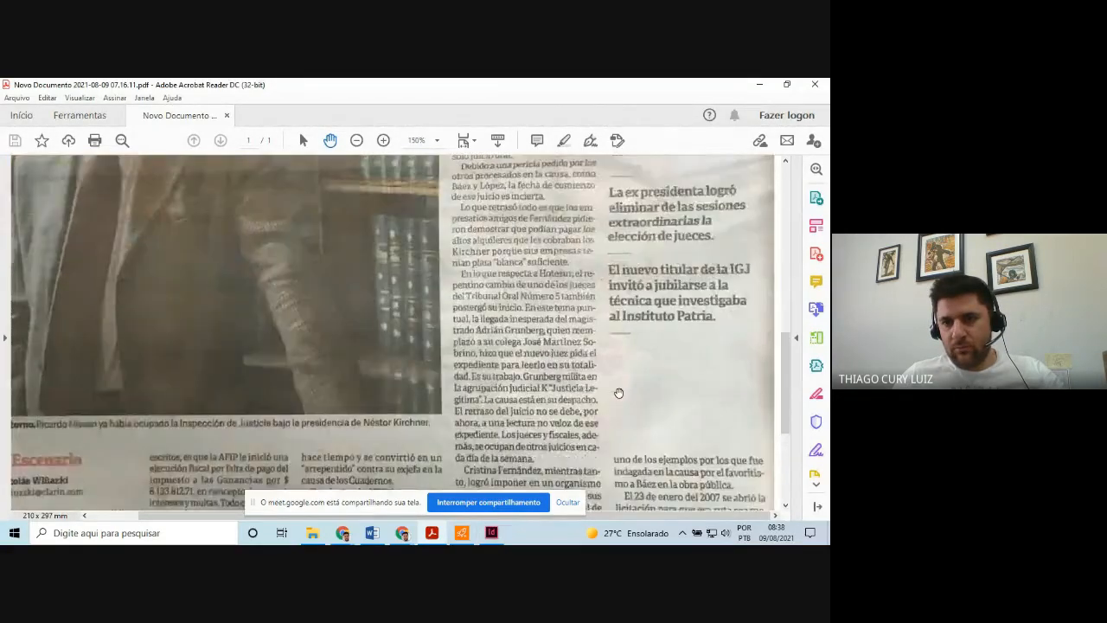
pyautogui.scroll(1, 610, 394)
# Back in InDesign, paste a copy of the short line and delete the original in the last column
pyautogui.click(490, 533)
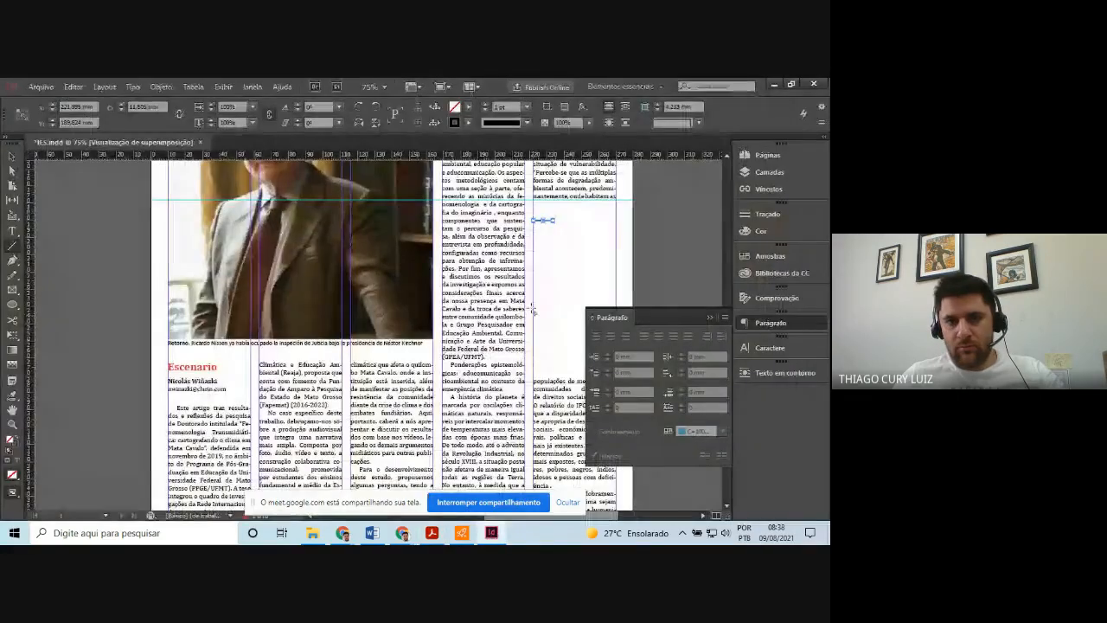
pyautogui.hotkey('ctrl', 'v')
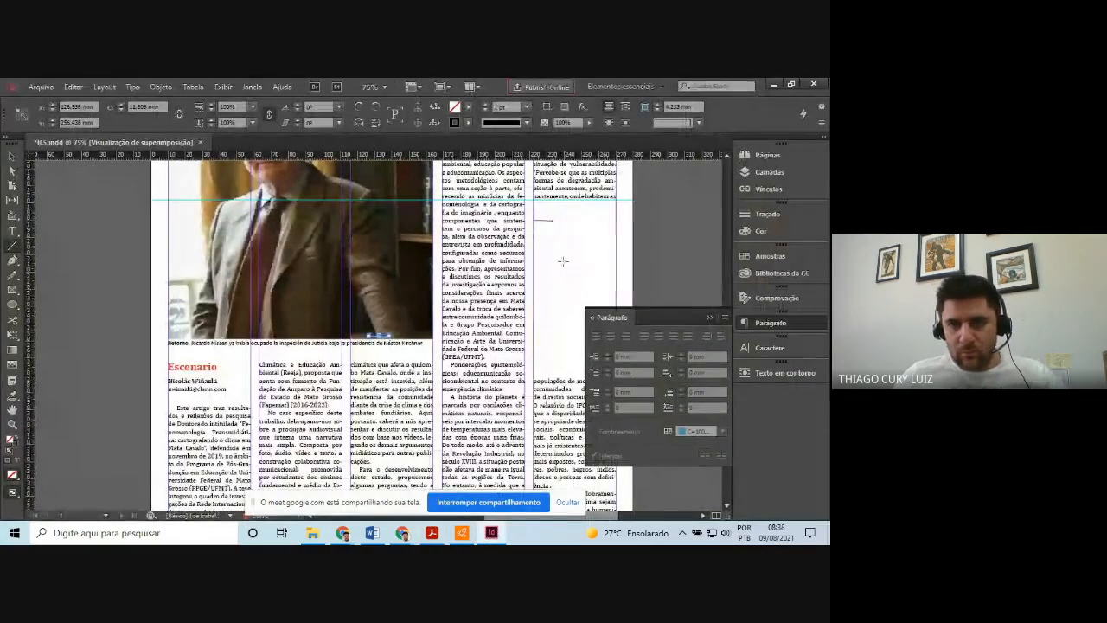
pyautogui.click(12, 157)
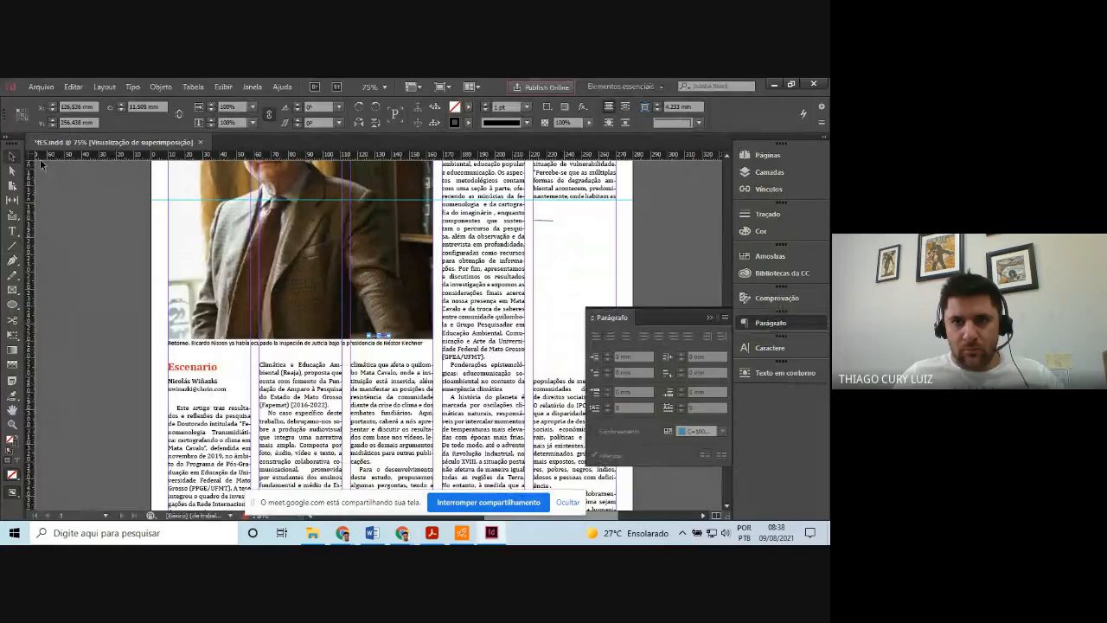
pyautogui.click(545, 220)
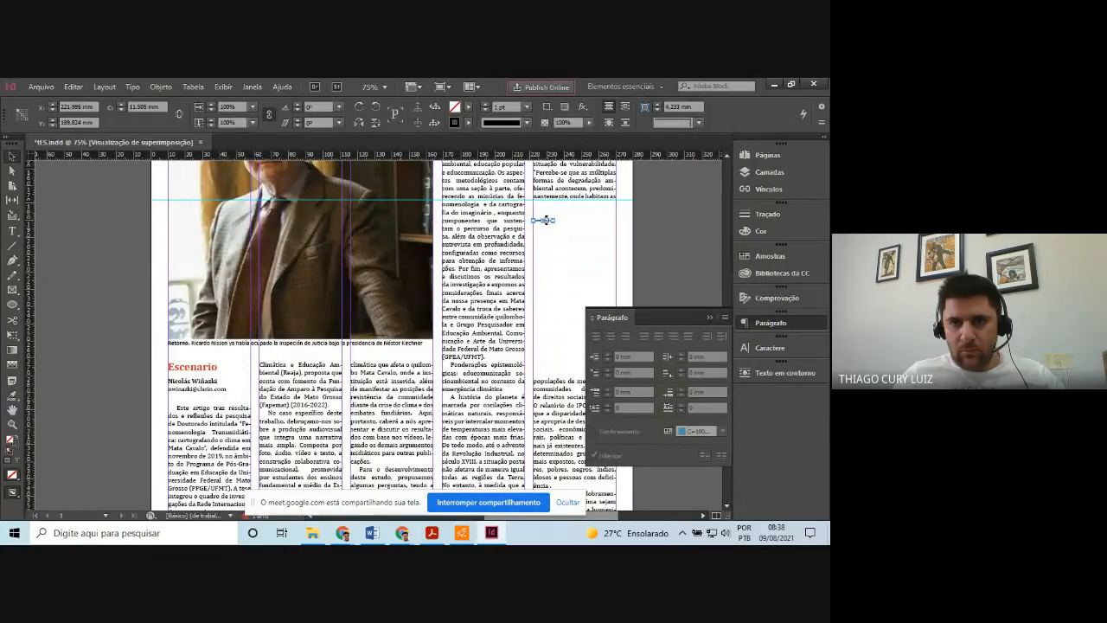
pyautogui.press('Delete')
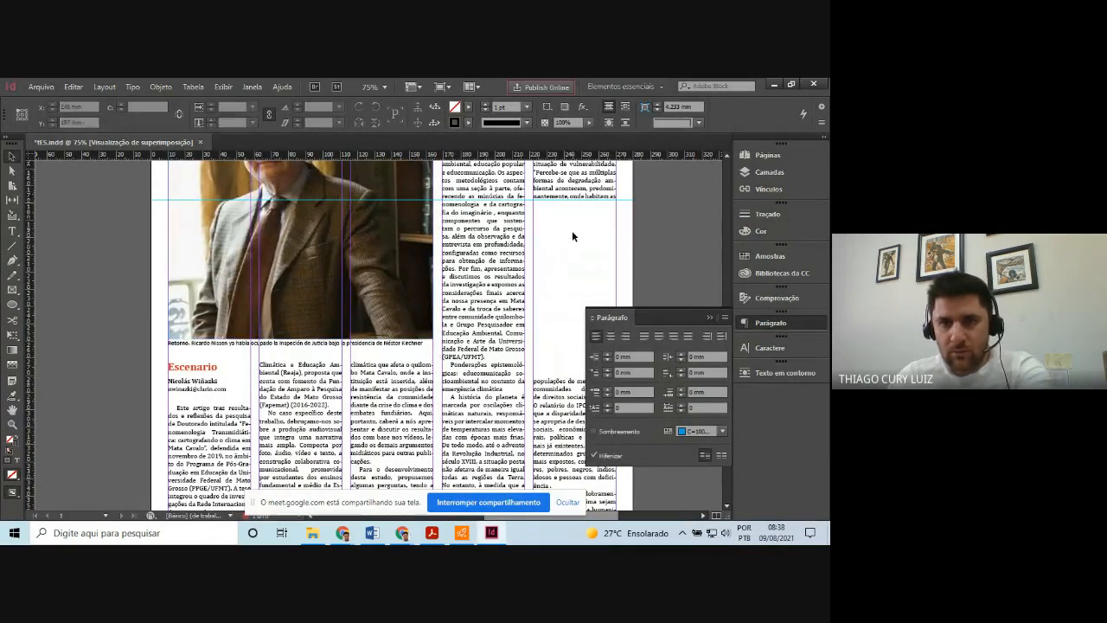
# Move the pasted line from the photo's lower edge into the blank area of the last column
pyautogui.click(381, 341)
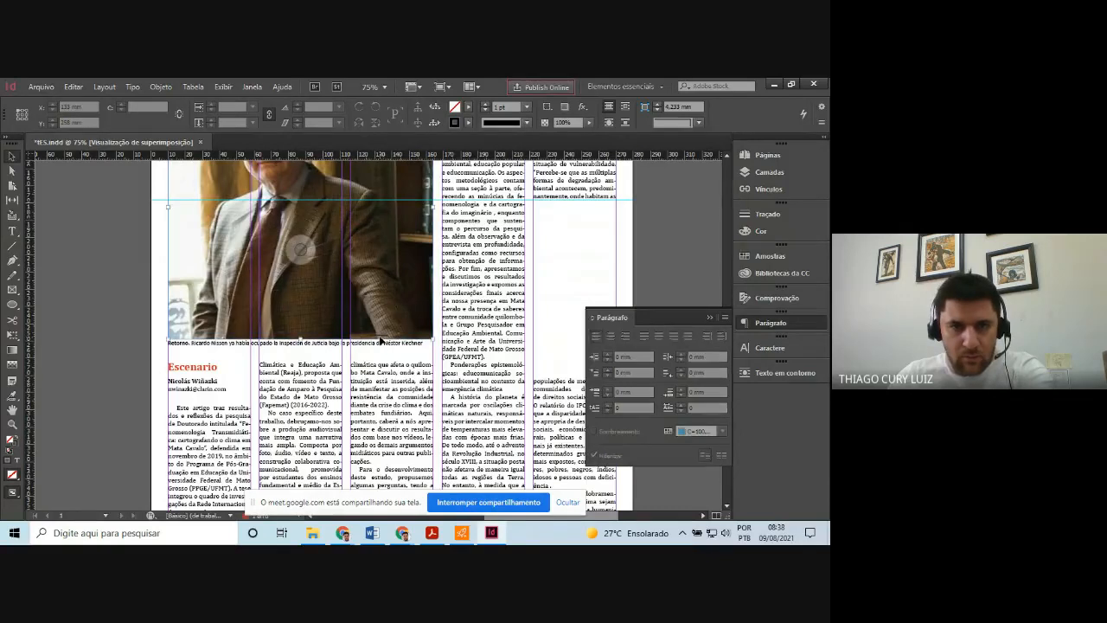
pyautogui.click(378, 336)
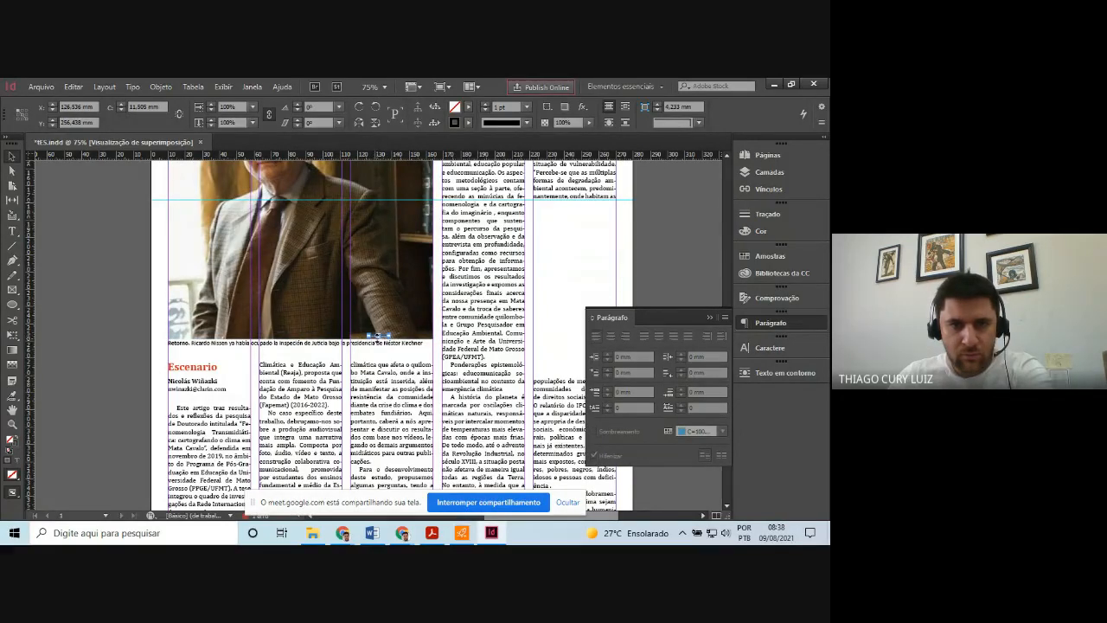
pyautogui.moveTo(384, 336); pyautogui.dragTo(567, 282)
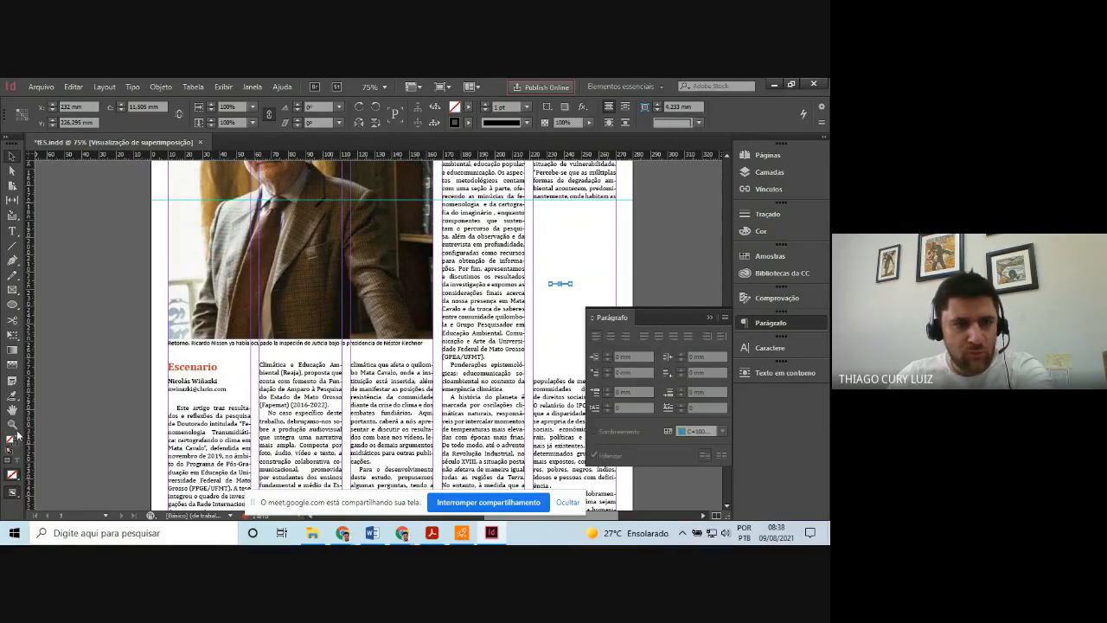
pyautogui.moveTo(563, 282); pyautogui.dragTo(565, 284)
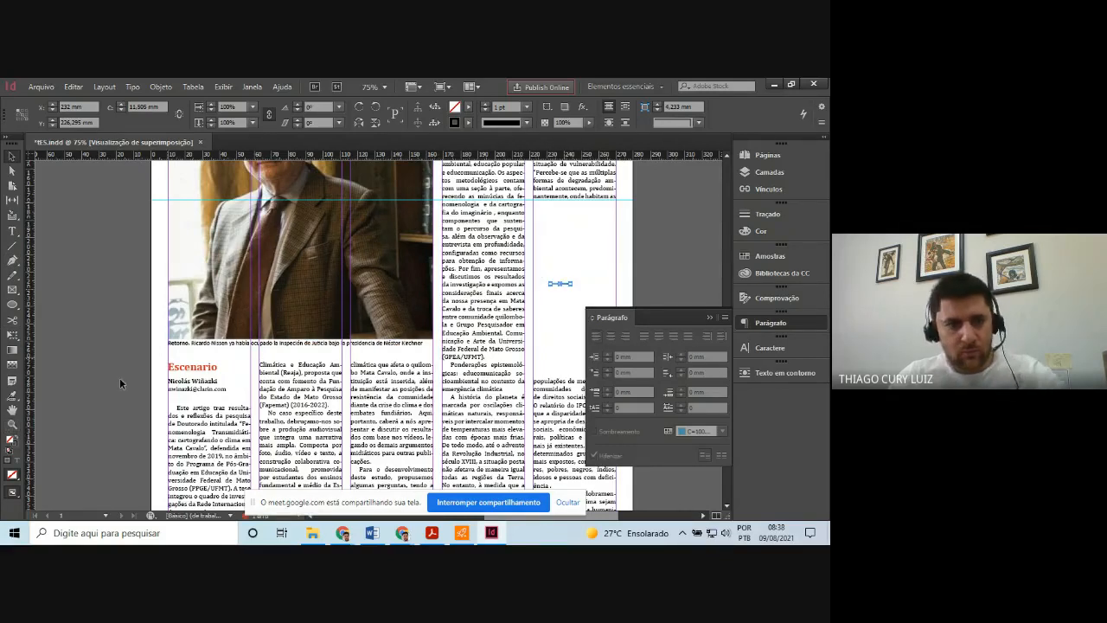
# Inspect the pasted line at 200% magnification and delete it from the last column
pyautogui.doubleClick(13, 424)
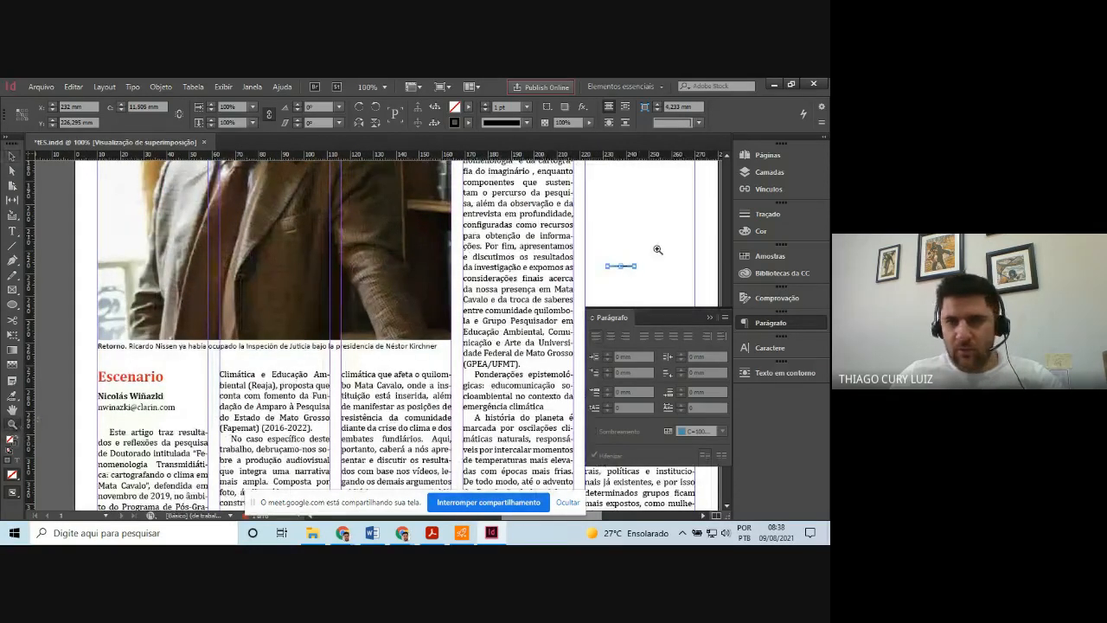
pyautogui.click(547, 289)
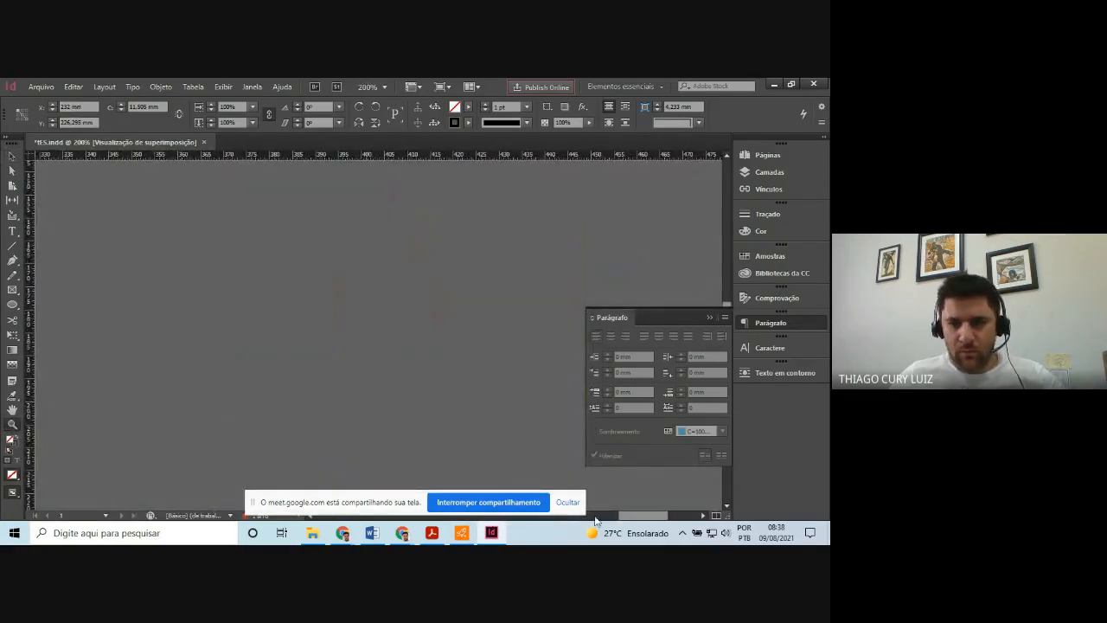
pyautogui.moveTo(642, 515); pyautogui.dragTo(559, 360)
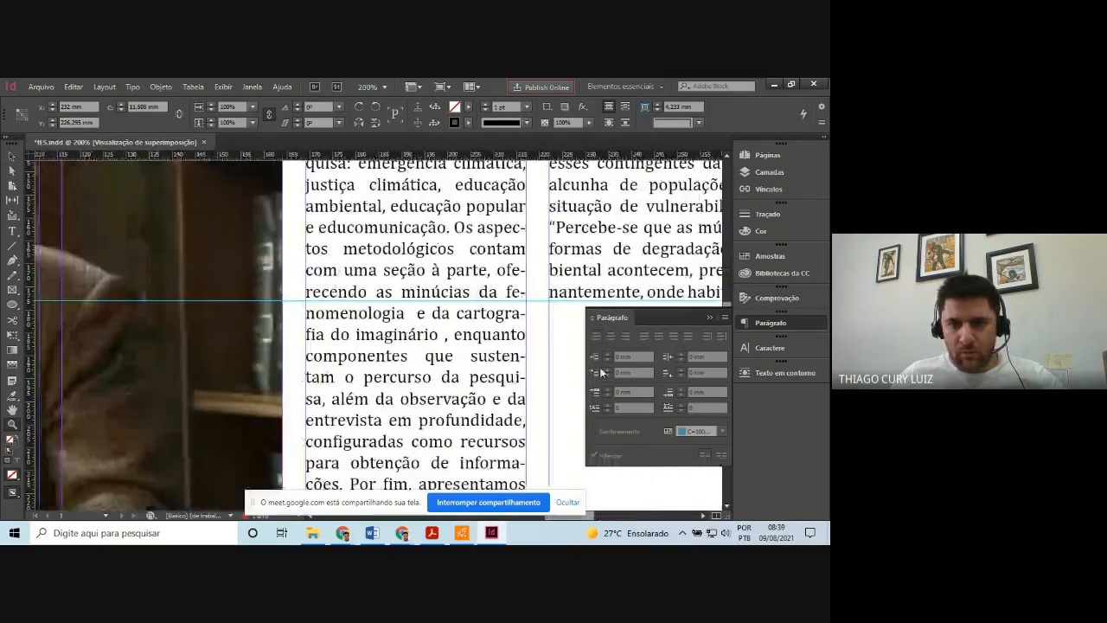
pyautogui.scroll(-8, 559, 360)
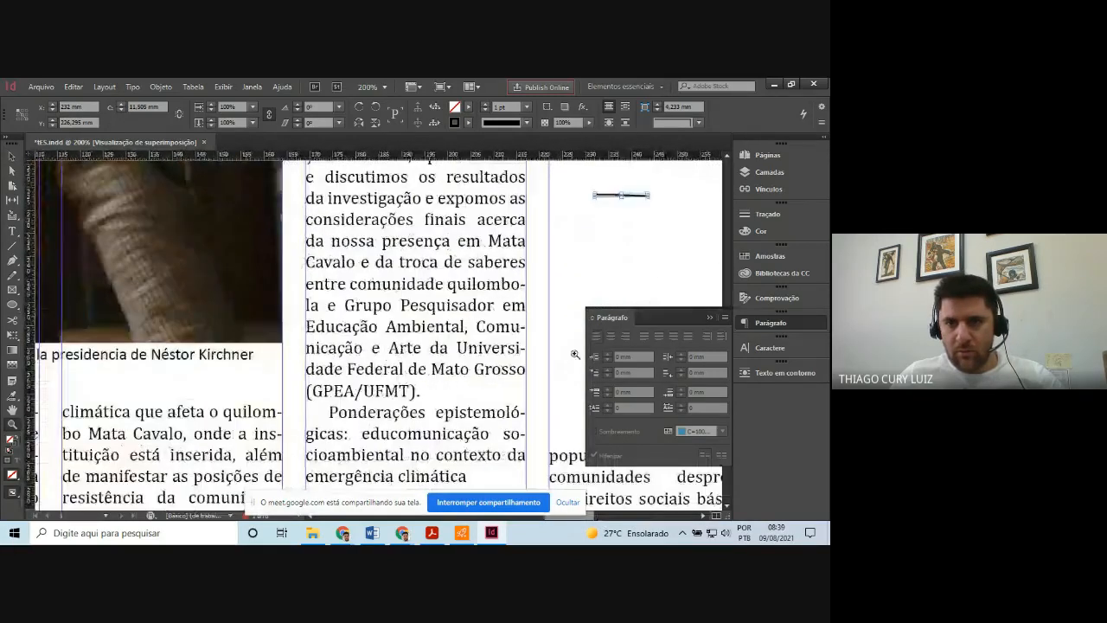
pyautogui.press('v')
pyautogui.click(623, 242)
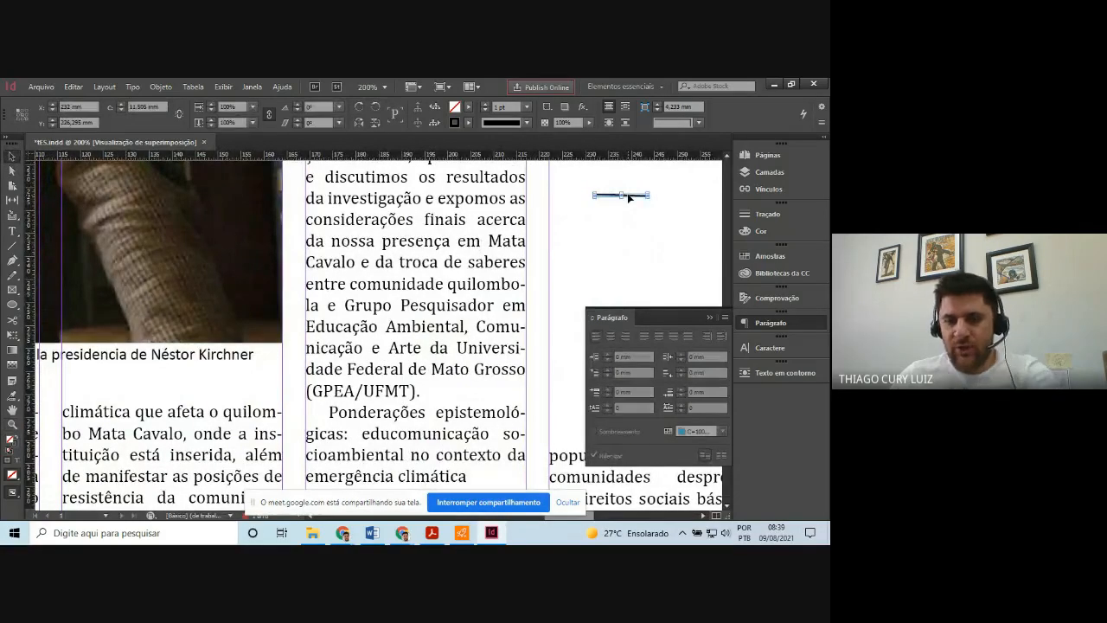
pyautogui.press('Delete')
# Draw a horizontal line about 7.6 mm long from the last column's left guide, just below its upper text
pyautogui.scroll(4, 627, 199)
pyautogui.scroll(3, 627, 204)
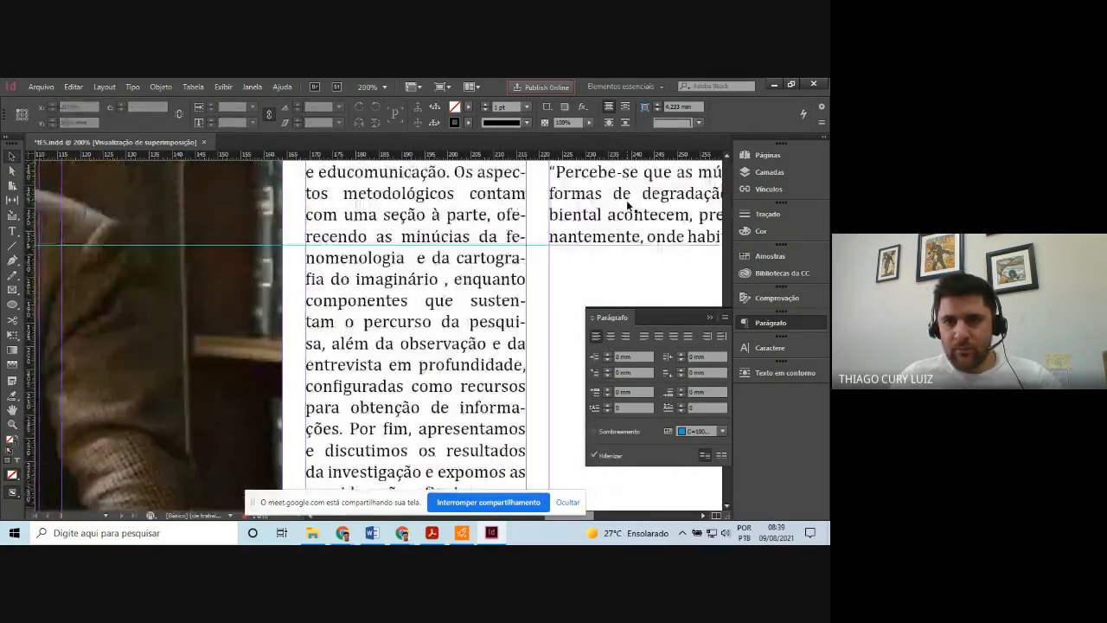
pyautogui.click(14, 246)
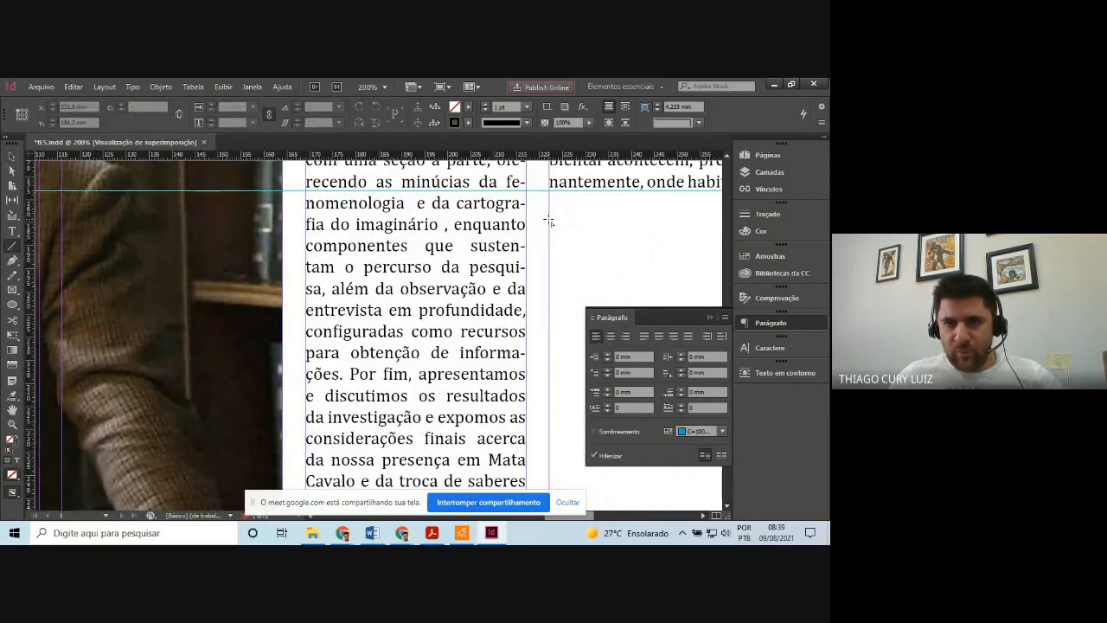
pyautogui.moveTo(551, 223); pyautogui.dragTo(586, 221)
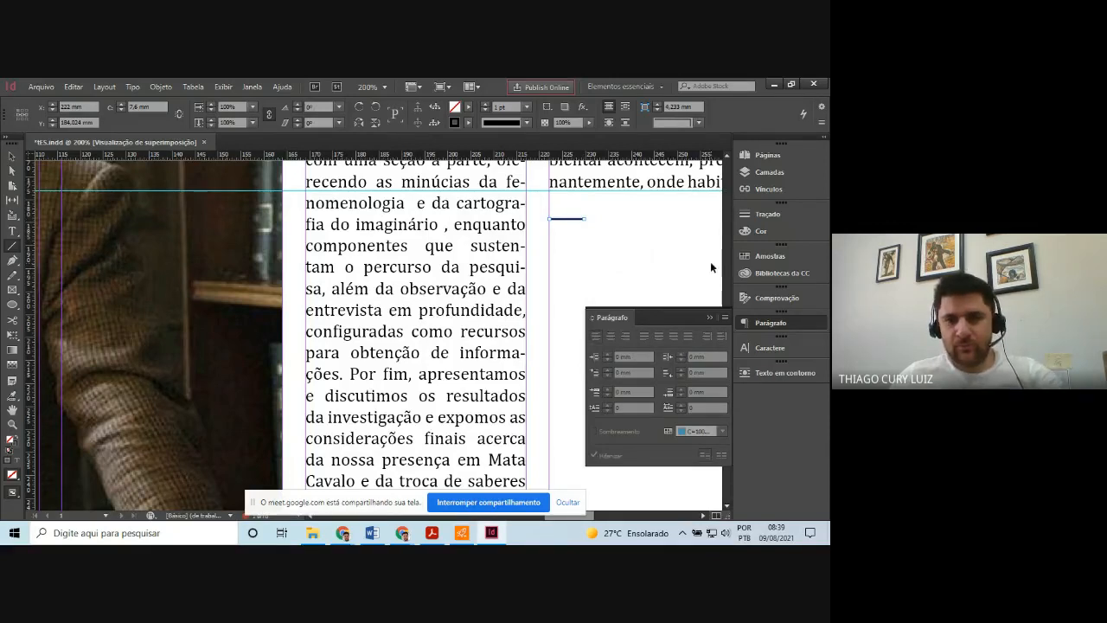
# Paste a copy of the short line, check the scan in Acrobat Reader, and place it on the last column's left guide at about Y 233 mm
pyautogui.click(608, 265)
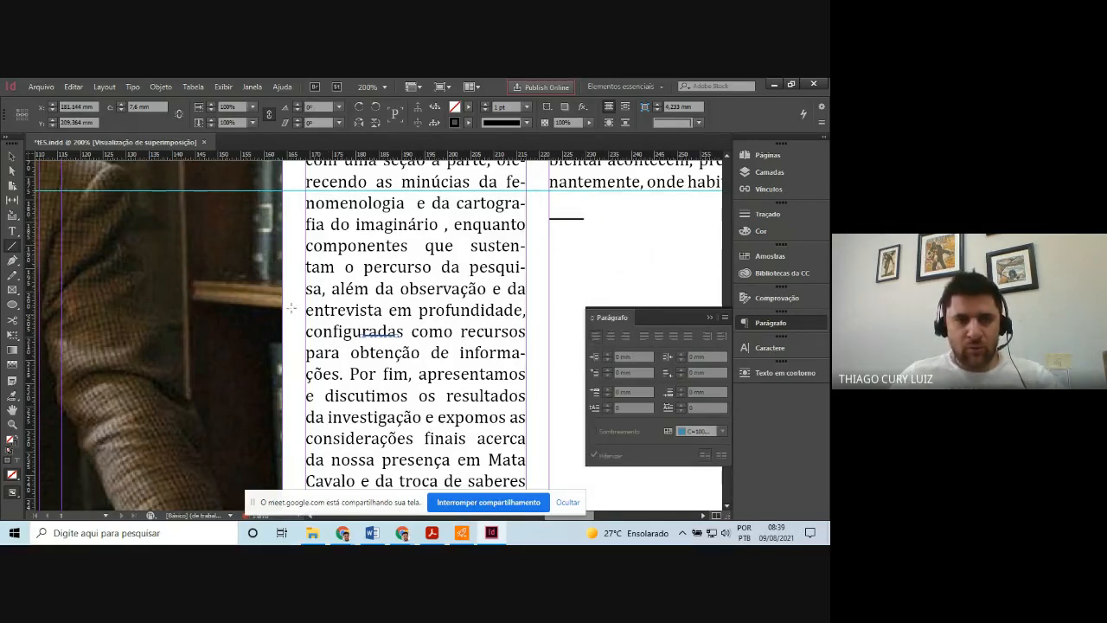
pyautogui.click(12, 156)
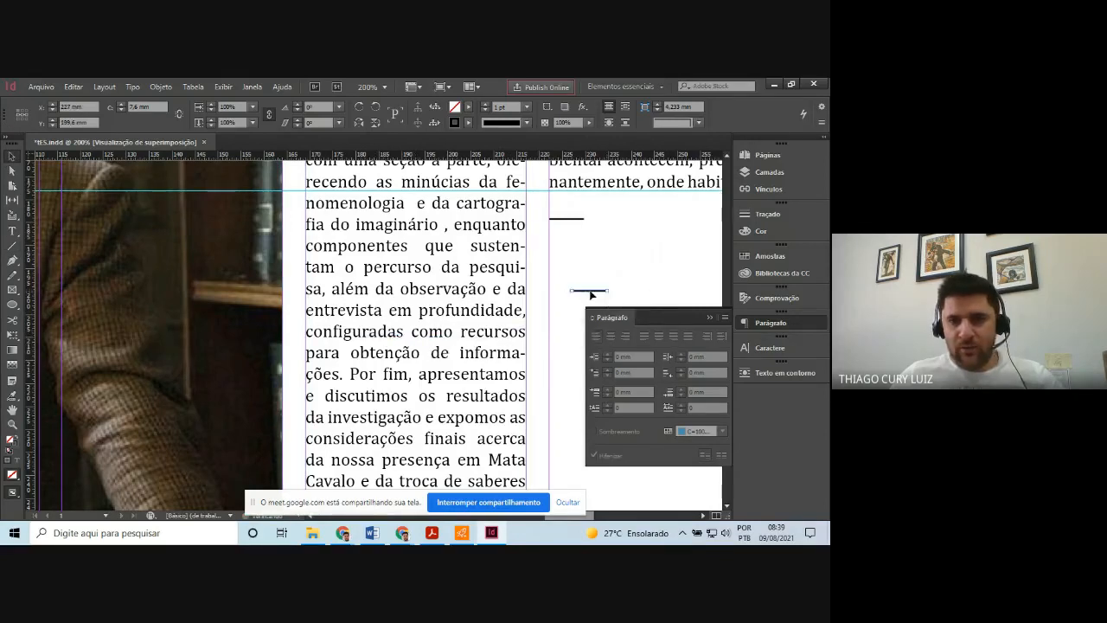
pyautogui.scroll(-3, 642, 268)
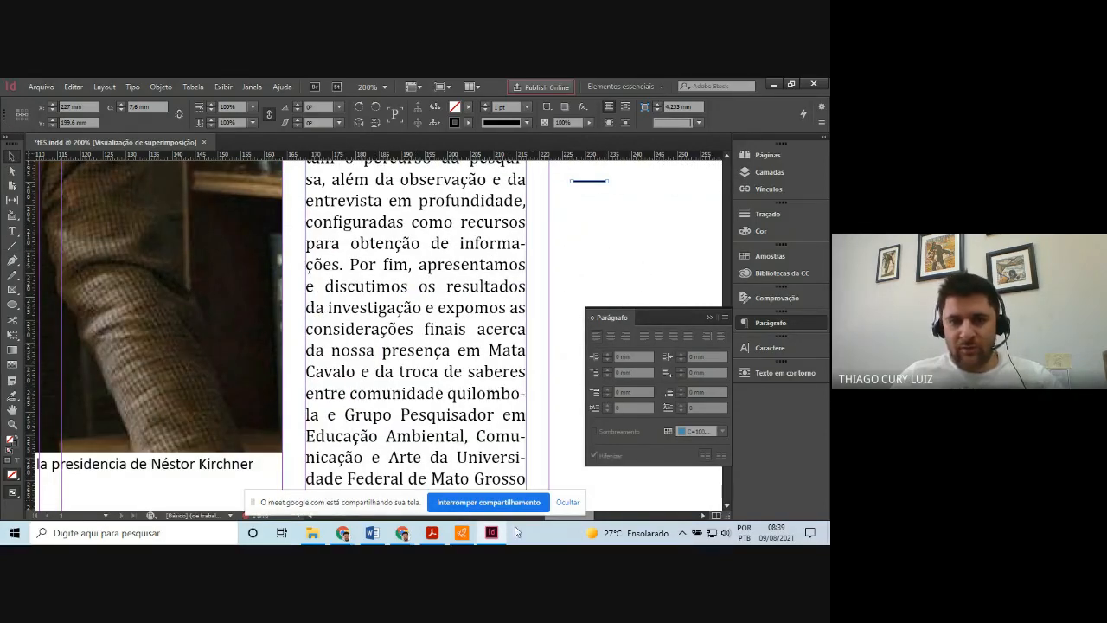
pyautogui.click(432, 533)
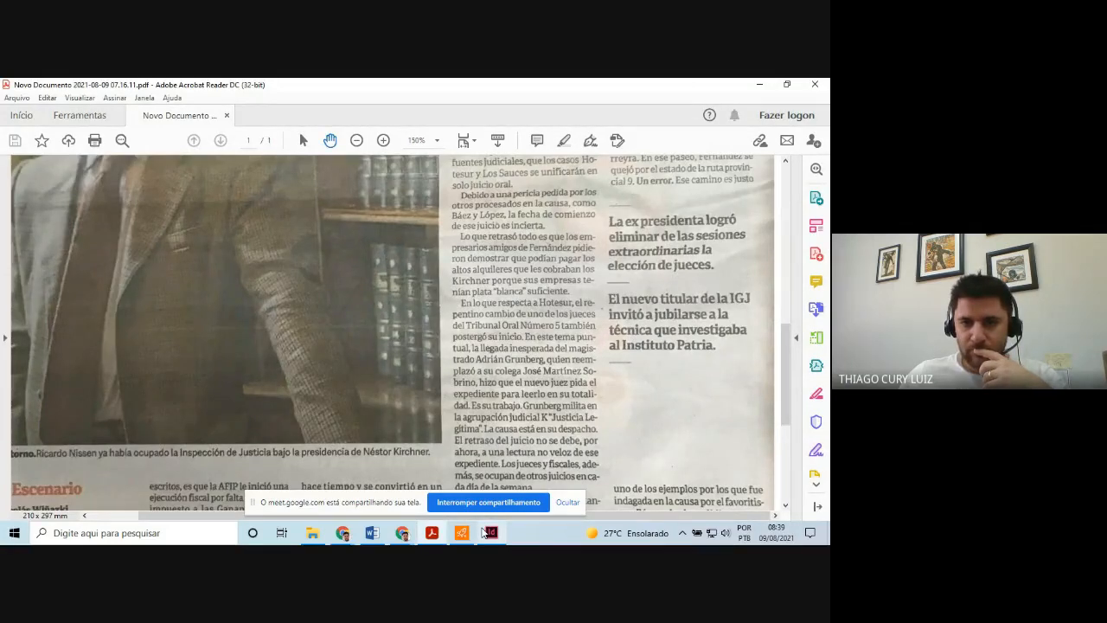
pyautogui.click(485, 532)
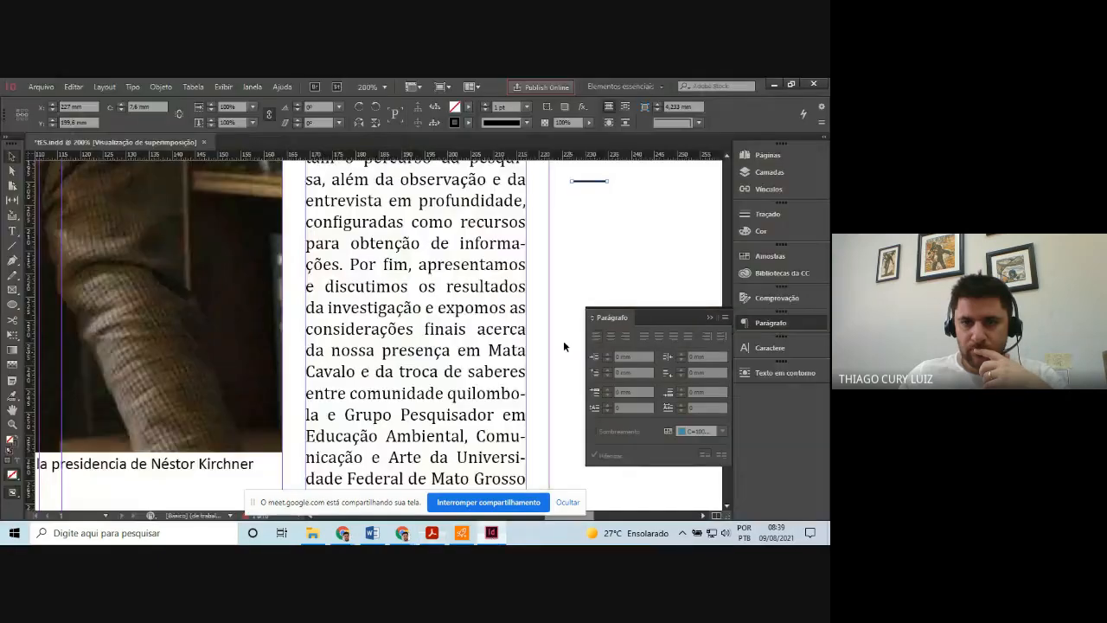
pyautogui.moveTo(595, 181); pyautogui.dragTo(579, 340)
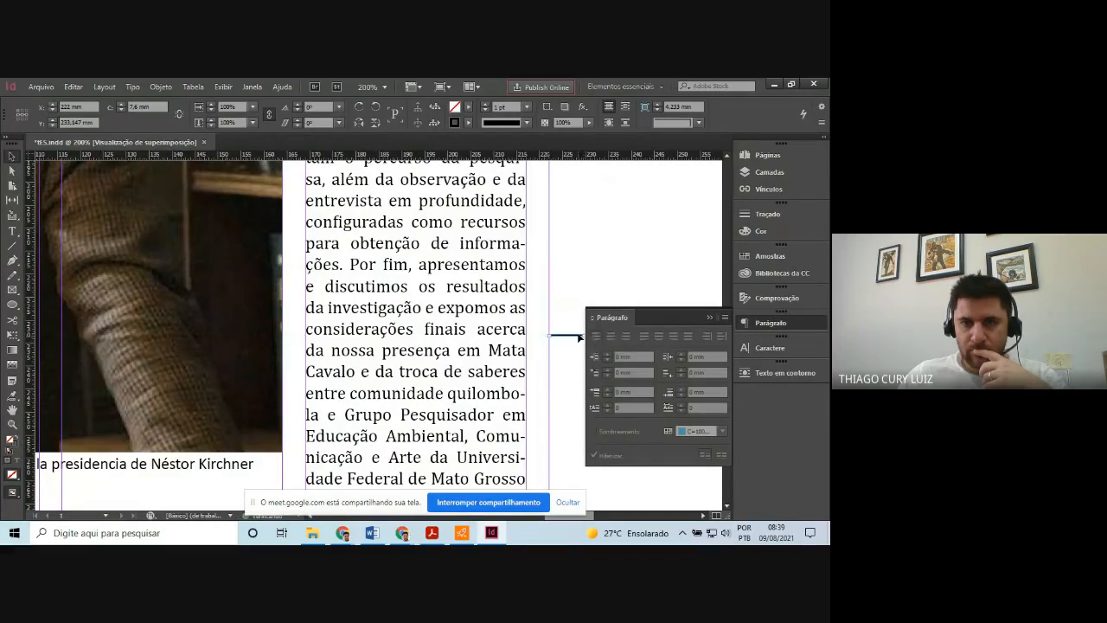
# Paste another copy of the short line between the two rules, aligned to the column's left guide at about Y 207.9 mm
pyautogui.scroll(2, 605, 272)
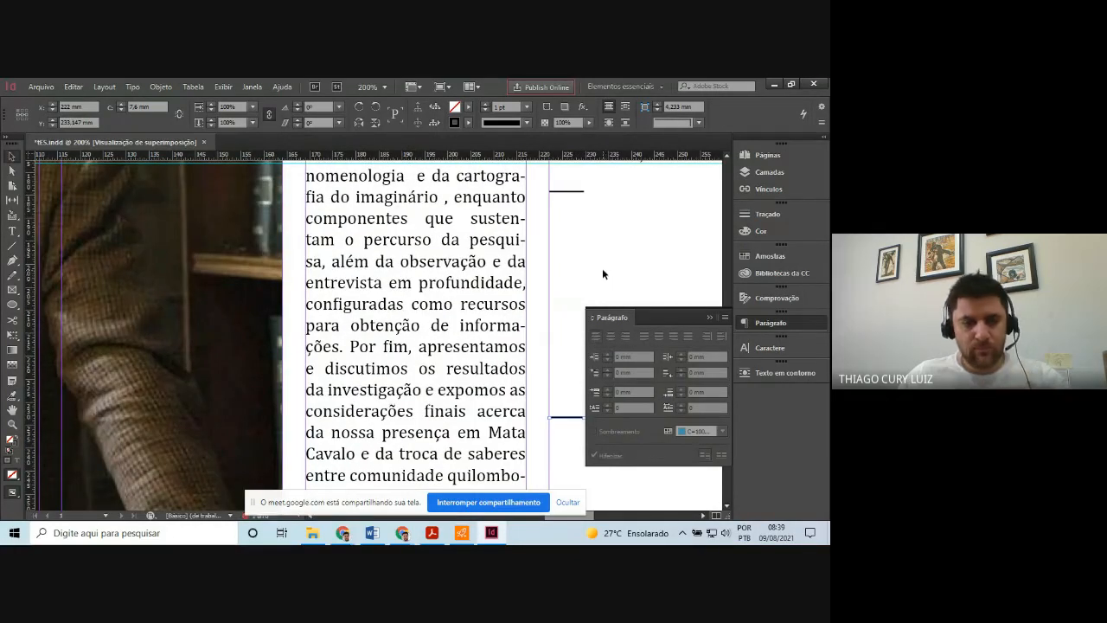
pyautogui.click(381, 334)
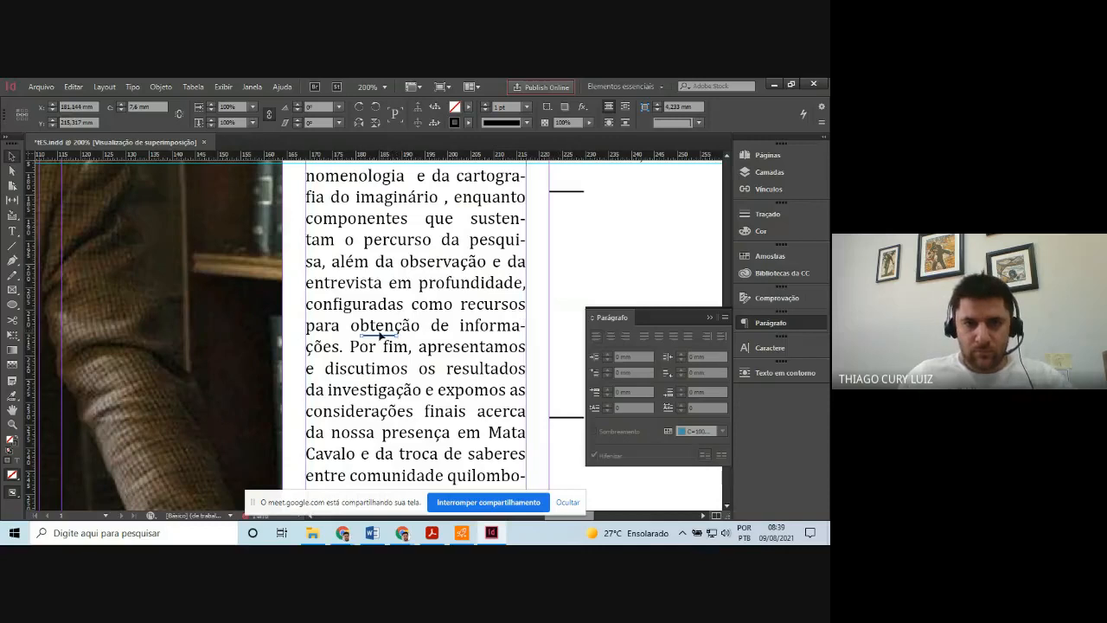
pyautogui.moveTo(380, 334); pyautogui.dragTo(567, 300)
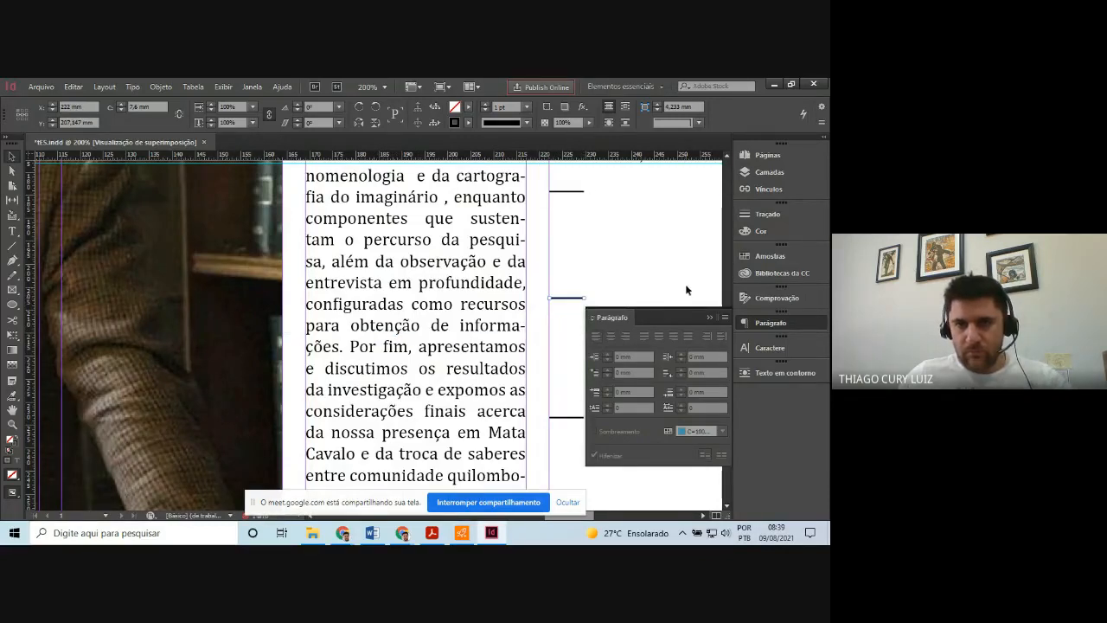
pyautogui.click(711, 317)
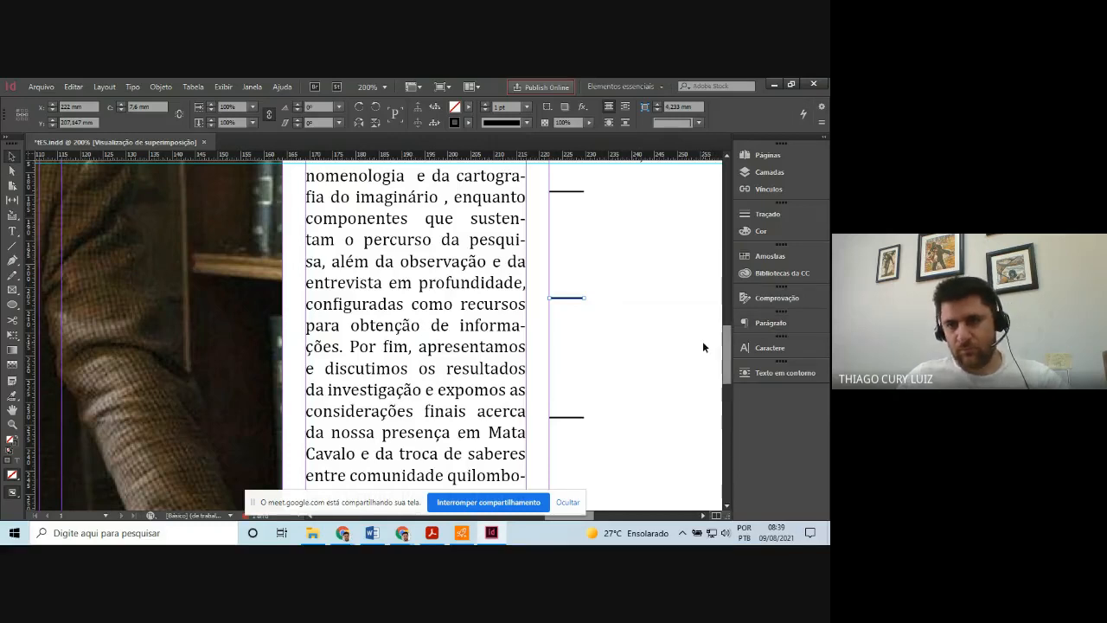
pyautogui.press('Down')
pyautogui.press('Down')
pyautogui.press('Down')
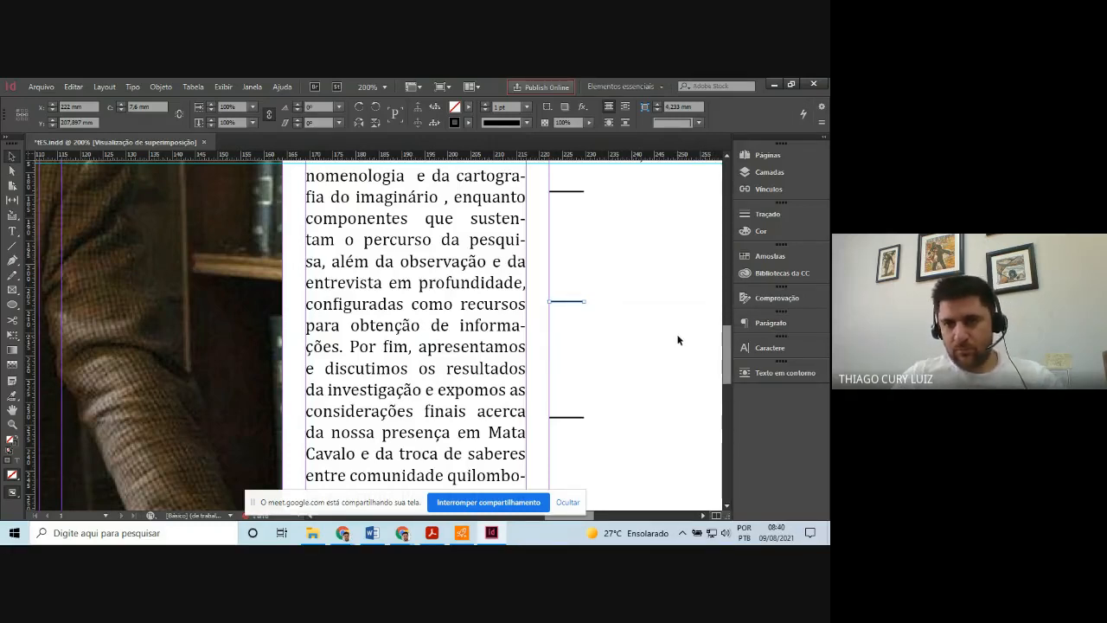
pyautogui.click(678, 340)
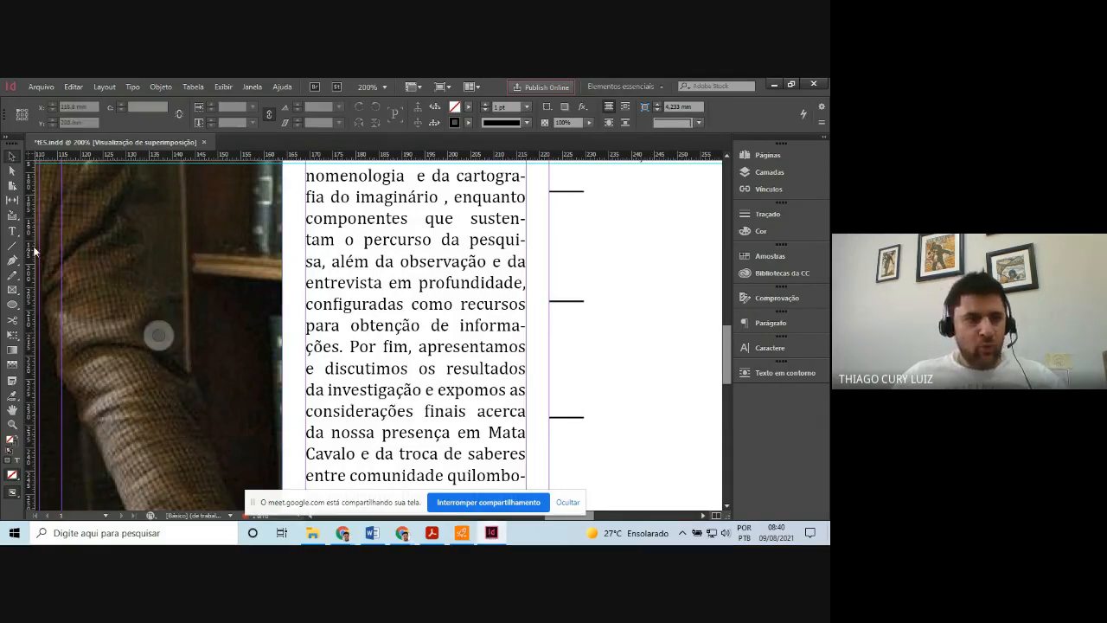
# Draw a text frame across the last column's width between the first and second short rules
pyautogui.click(12, 231)
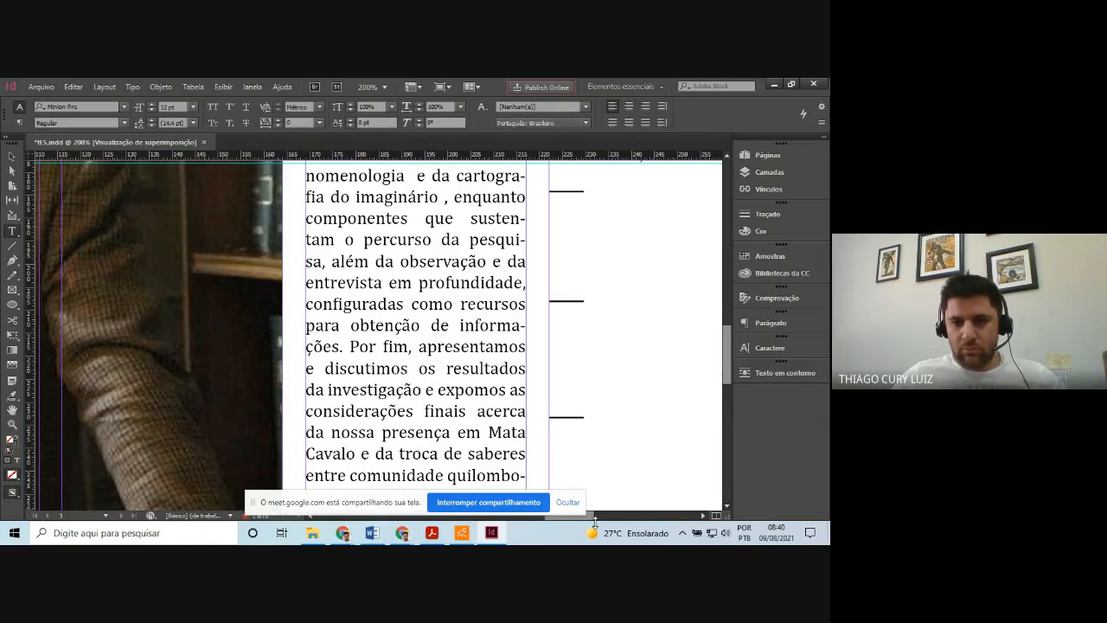
pyautogui.moveTo(592, 517); pyautogui.dragTo(612, 519)
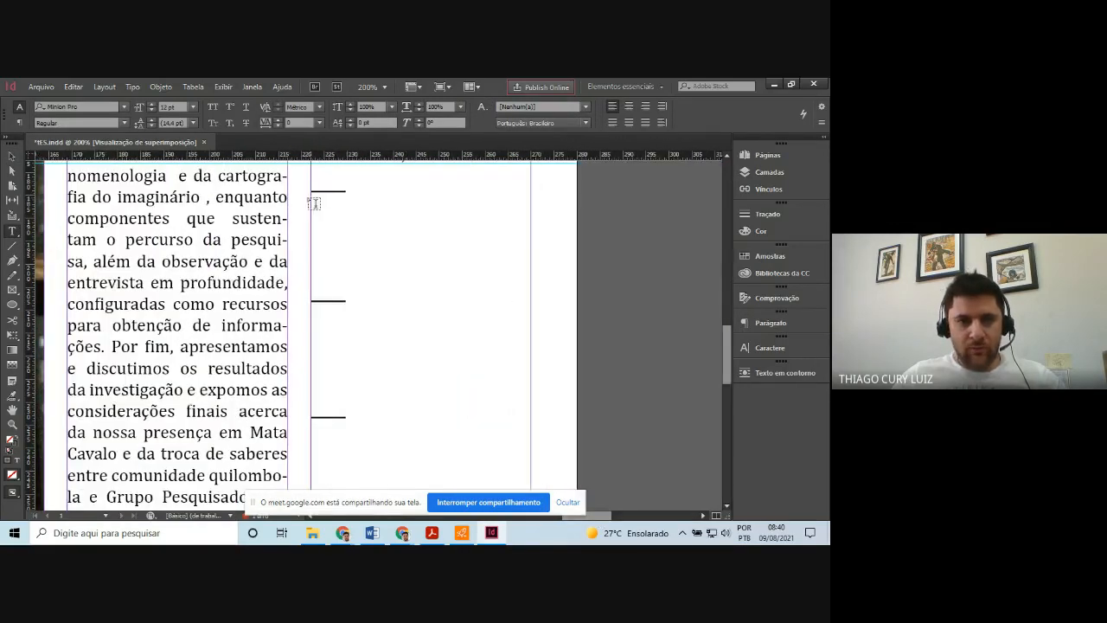
pyautogui.moveTo(313, 196); pyautogui.dragTo(537, 294)
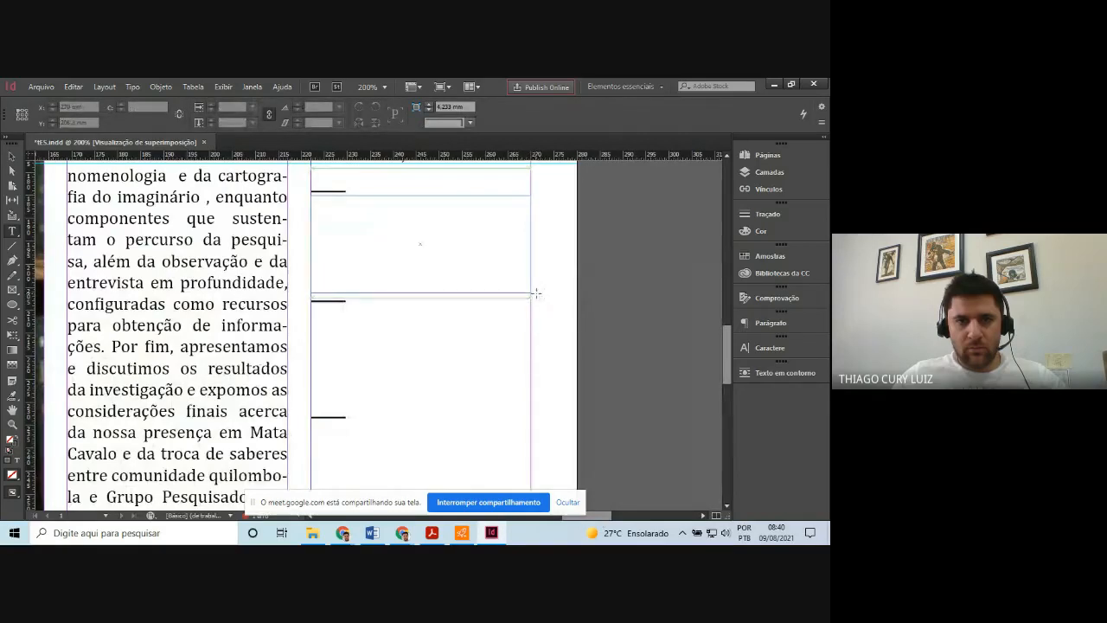
# Start the first pull quote in the new frame with "La ex presidenta logró", following the scan in Acrobat Reader
pyautogui.click(500, 537)
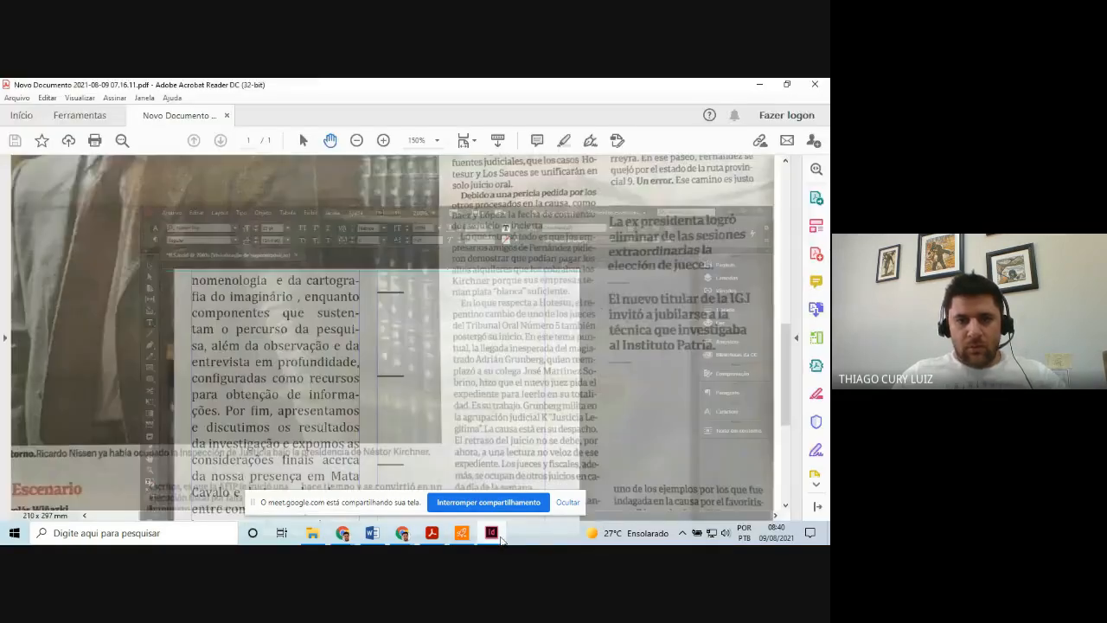
pyautogui.click(495, 535)
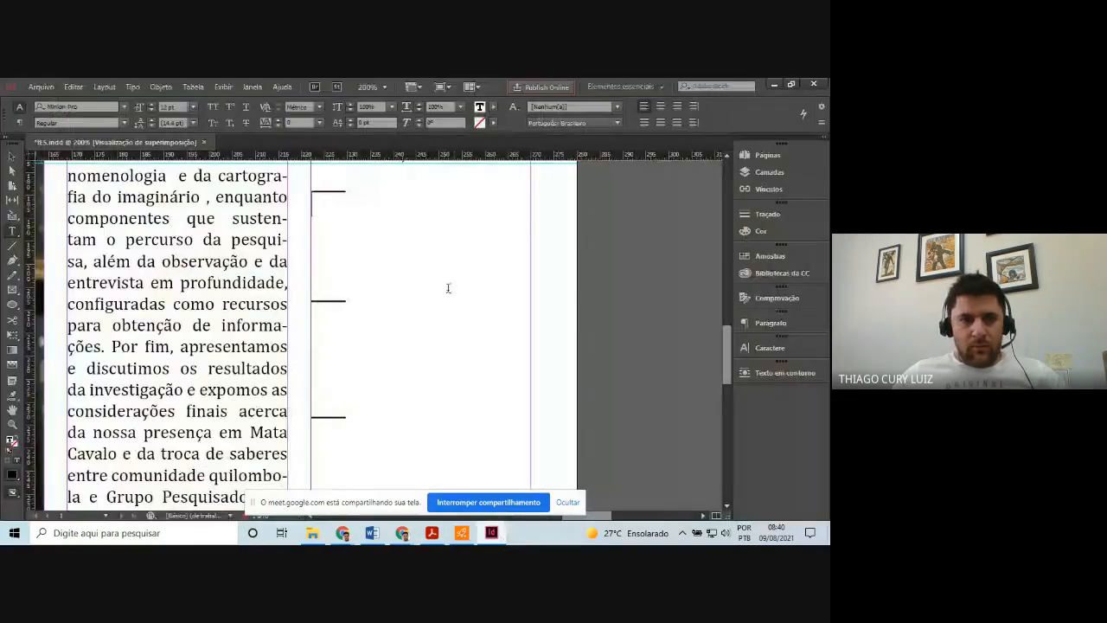
pyautogui.write('L')
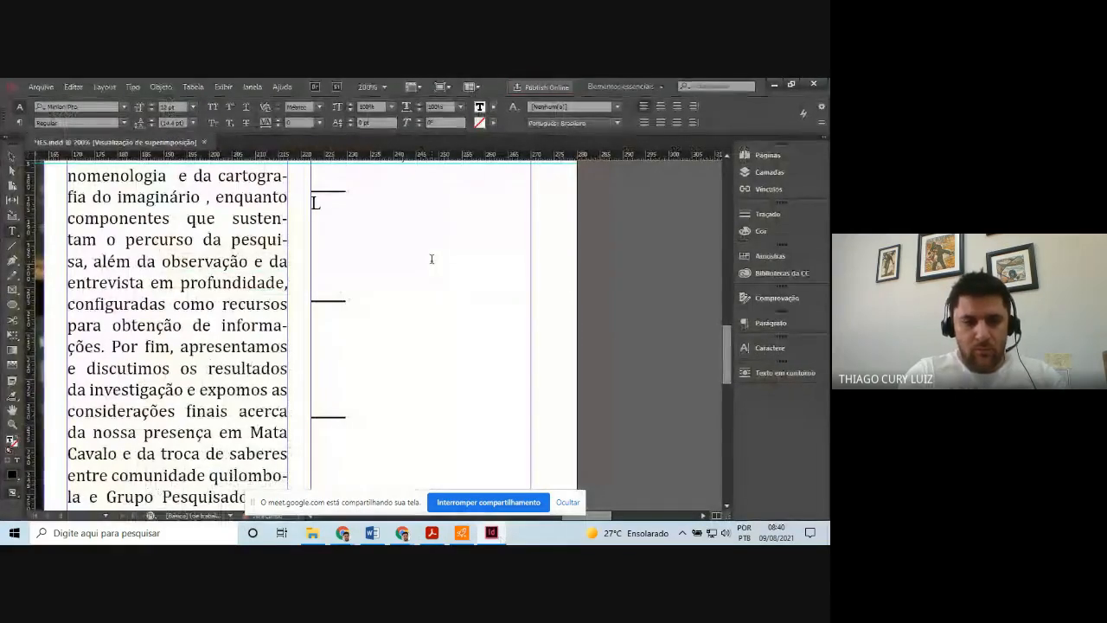
pyautogui.write('a ex pres')
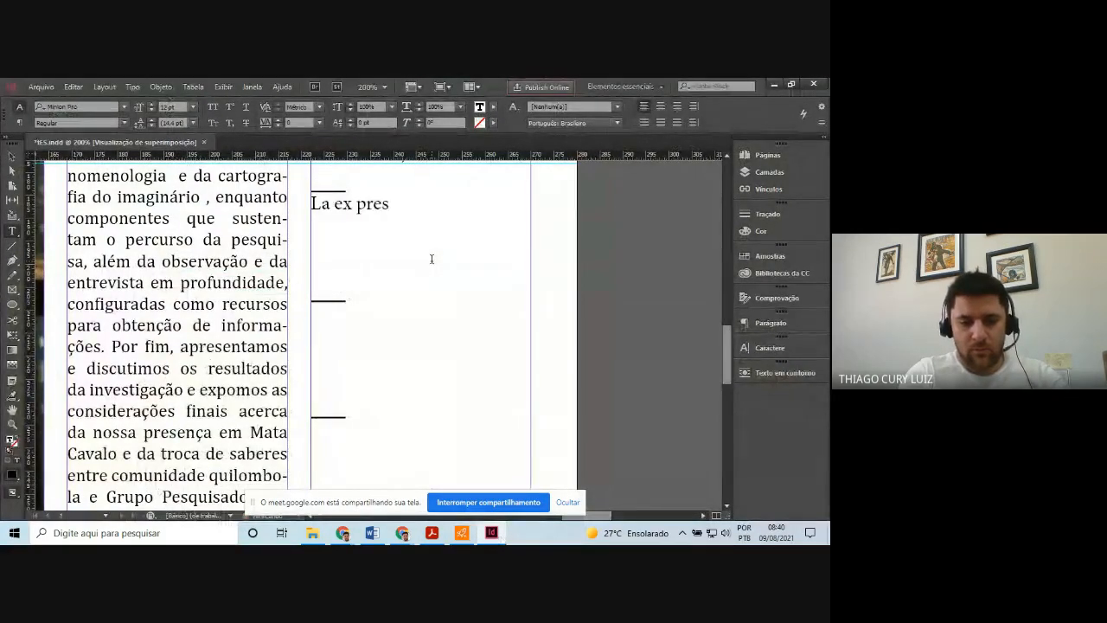
pyautogui.write('identa lo')
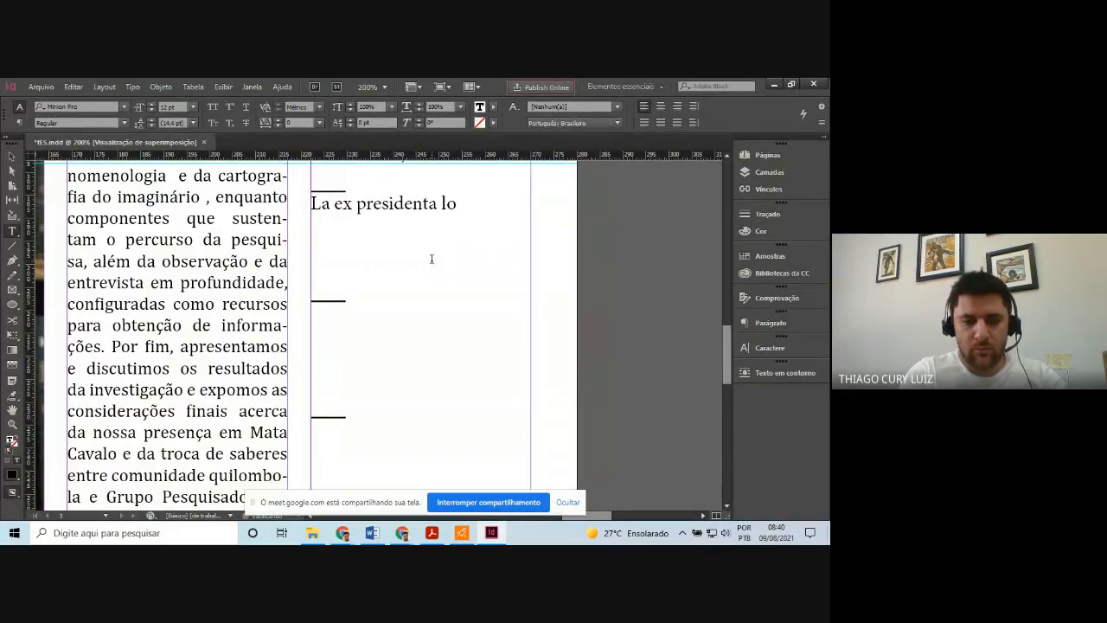
pyautogui.write('gró')
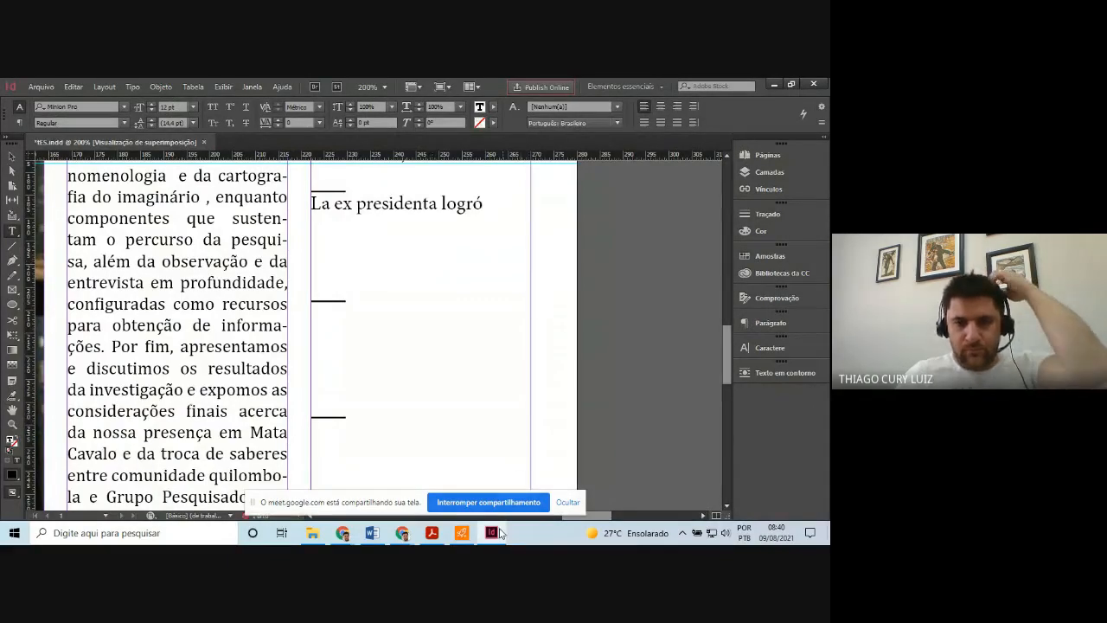
# Recheck the scan in Acrobat Reader and continue the pull quote with "eliminar de las sessiones"
pyautogui.click(492, 533)
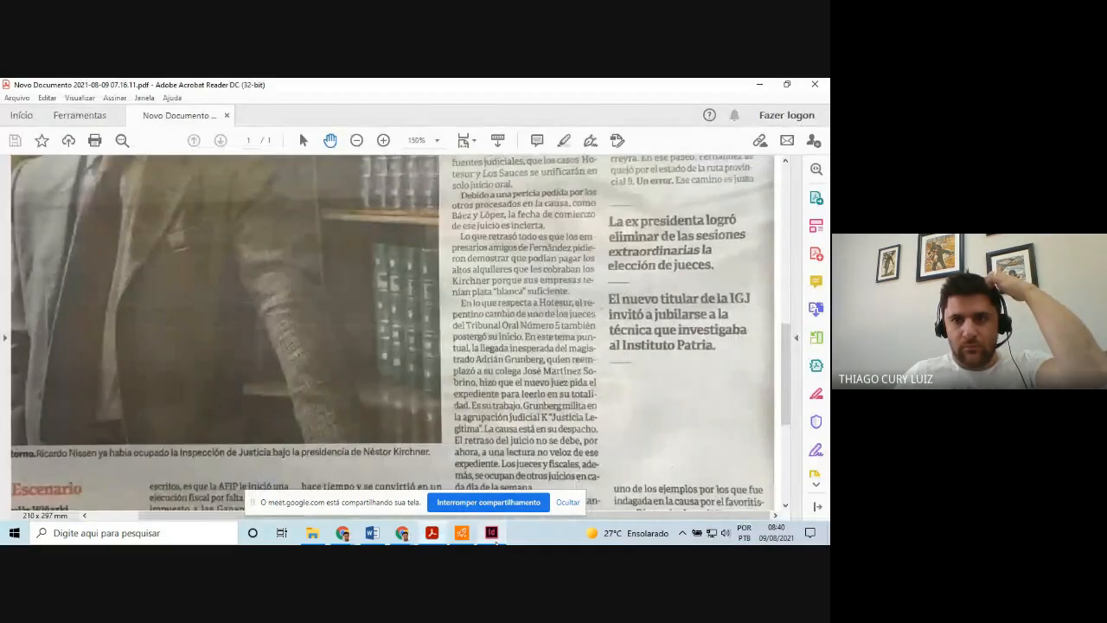
pyautogui.click(495, 540)
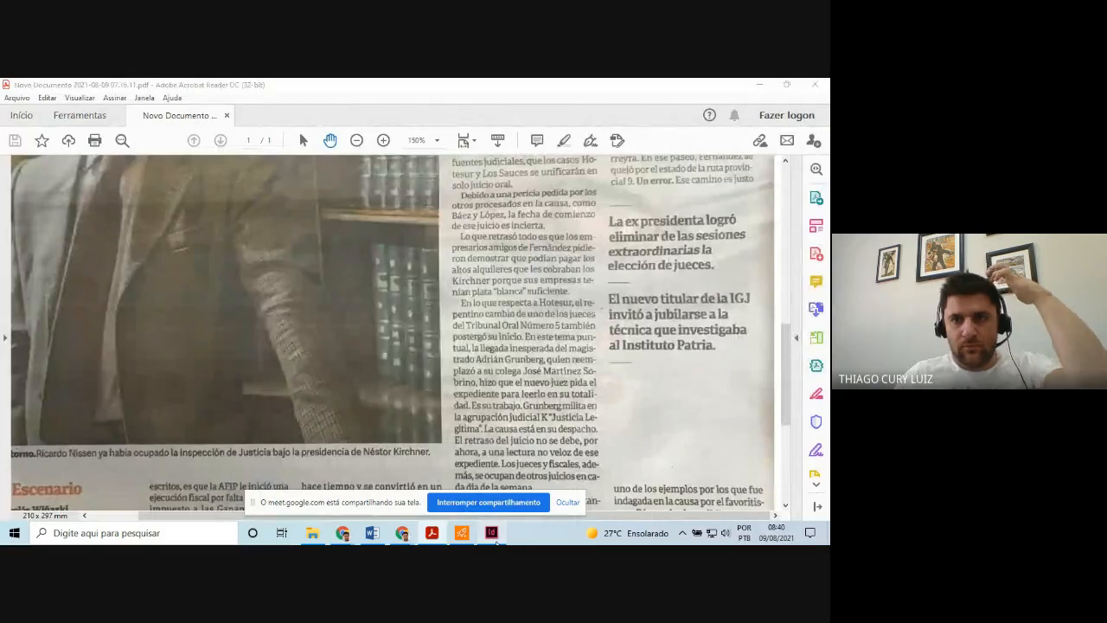
pyautogui.write('elimi')
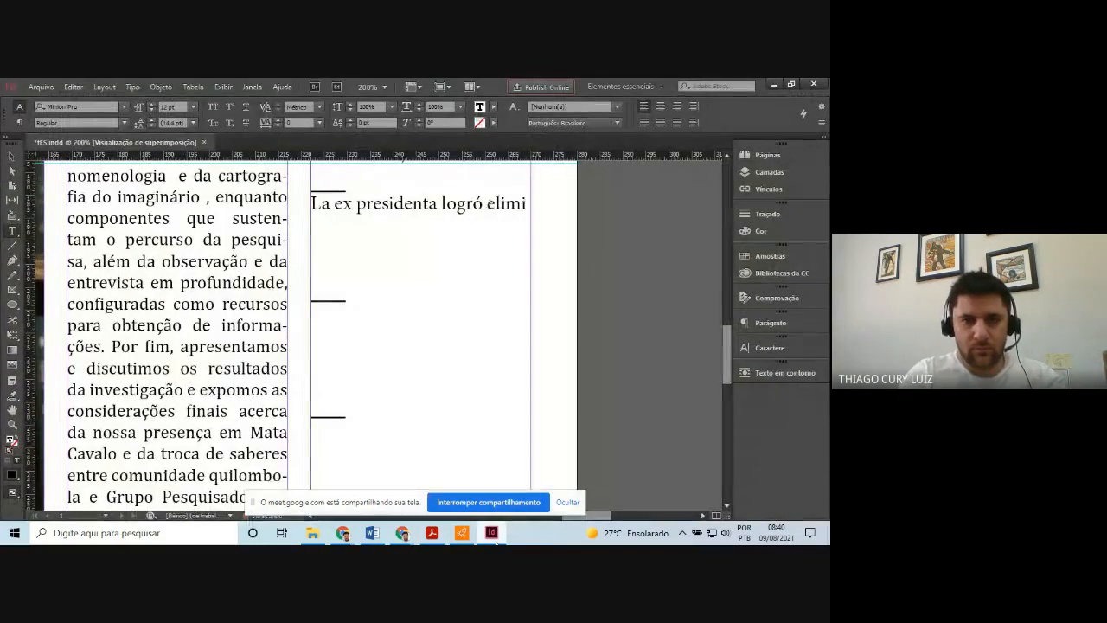
pyautogui.write('nar de las')
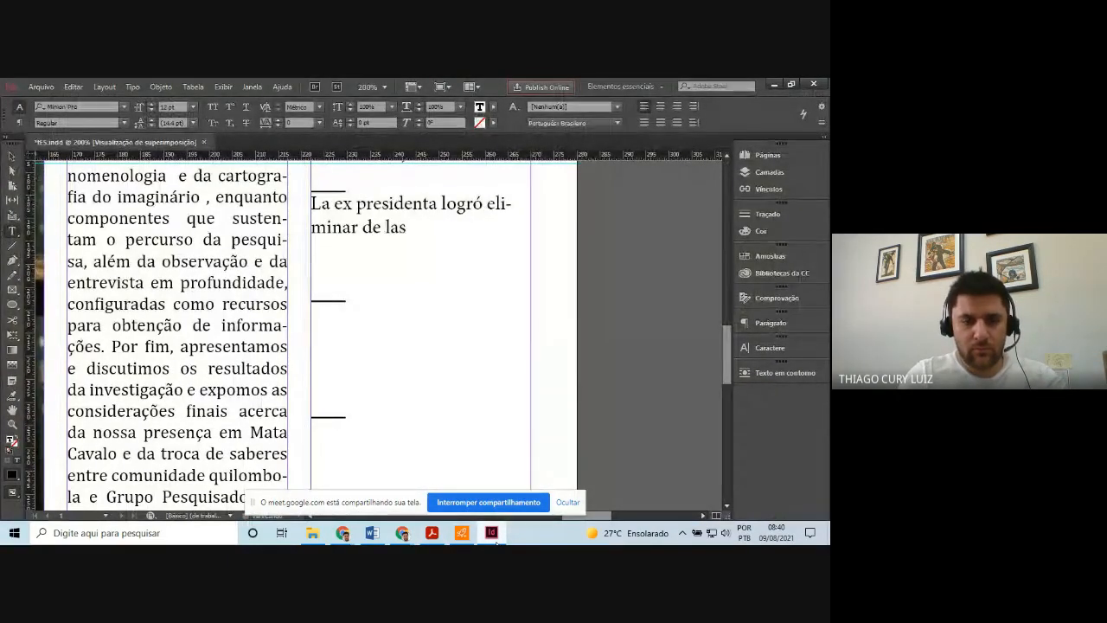
pyautogui.write(' se')
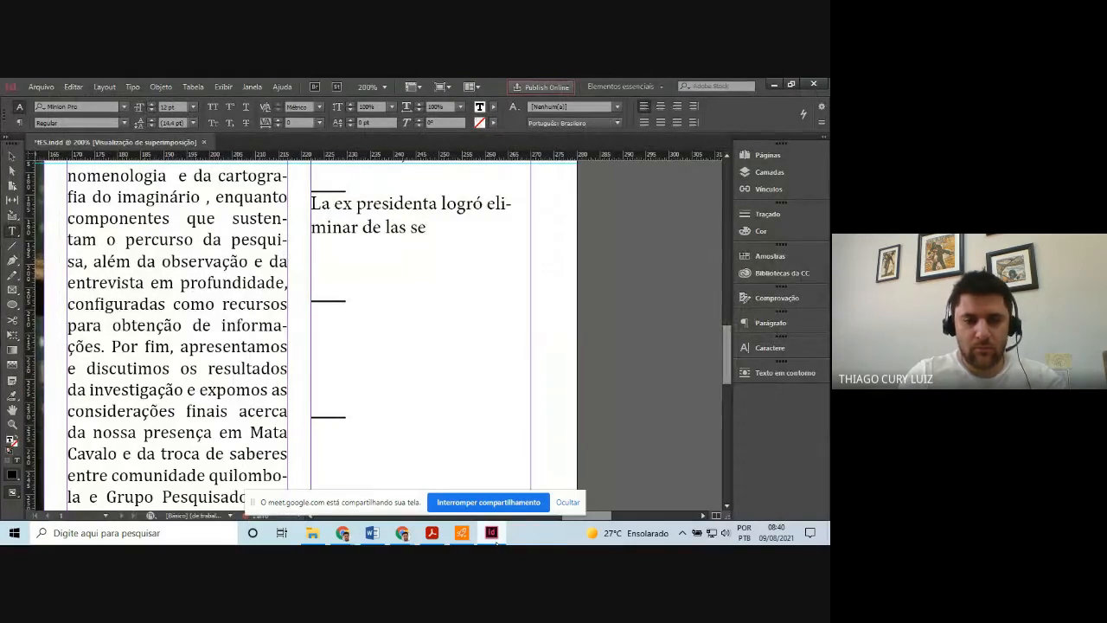
pyautogui.write('ssiones')
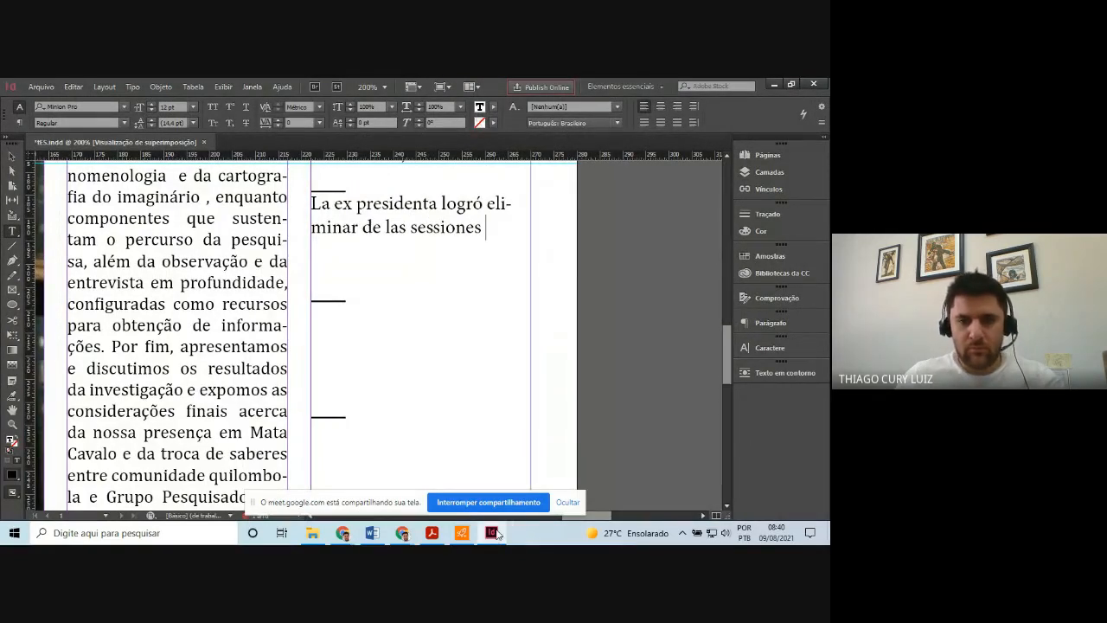
# Recheck the scan in Acrobat Reader, correct "sessiones" to "sesiones" in the pull quote and continue it with "extraordinarias"
pyautogui.click(493, 537)
pyautogui.click(493, 537)
pyautogui.click(493, 537)
pyautogui.click(493, 540)
pyautogui.click(491, 539)
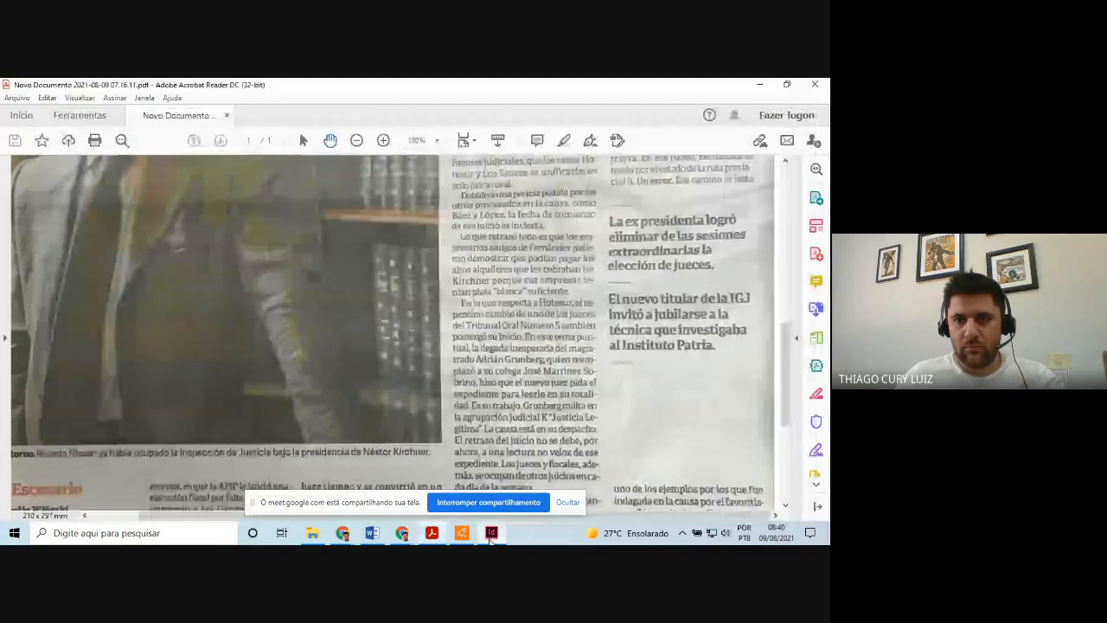
pyautogui.click(492, 539)
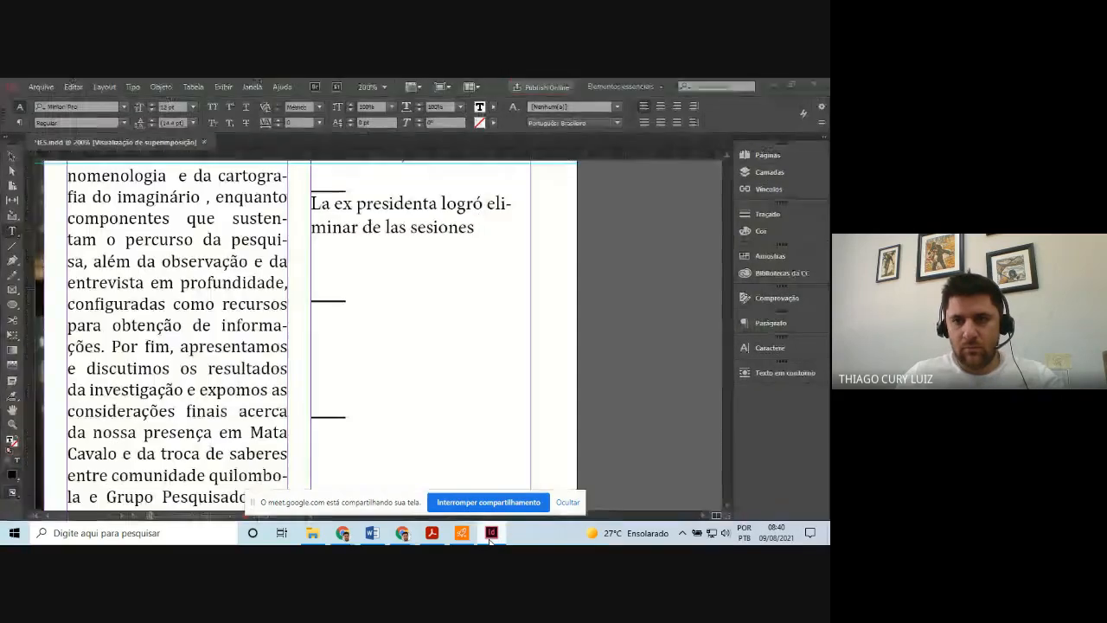
pyautogui.click(491, 538)
pyautogui.click(490, 538)
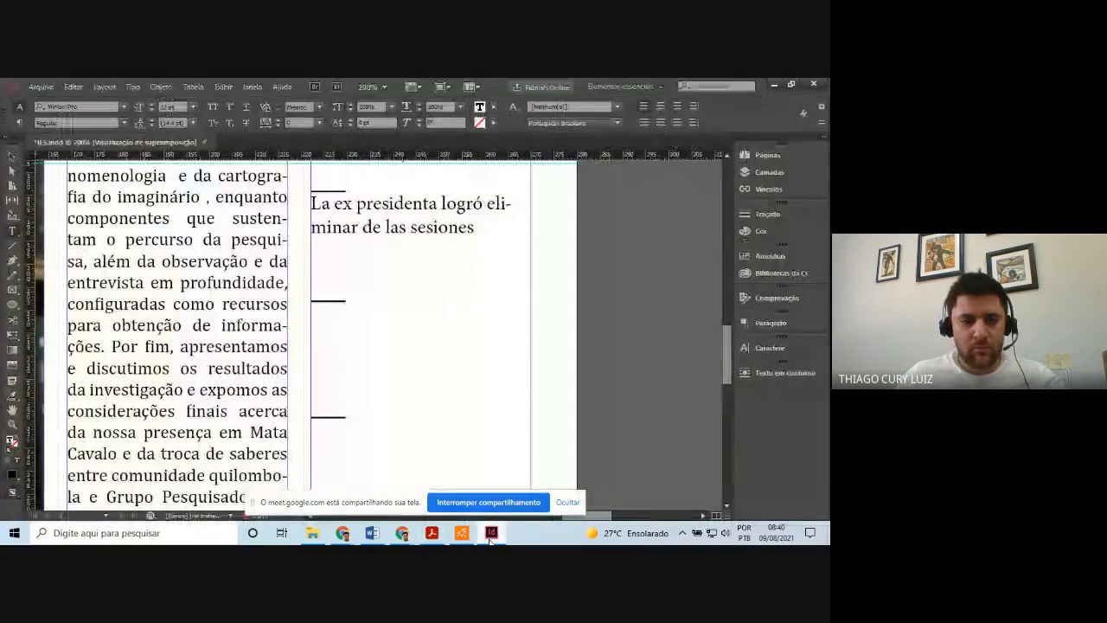
pyautogui.write('extraordinarias')
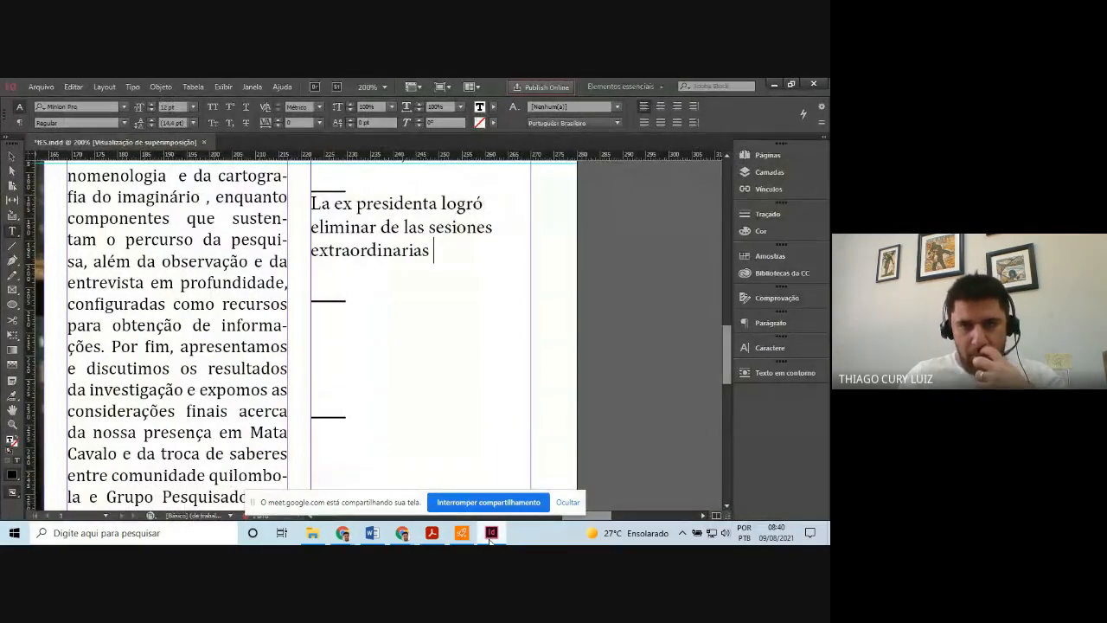
# Consult the scan in Acrobat Reader again and continue the pull quote with "la eleccion de juizes"
pyautogui.click(491, 536)
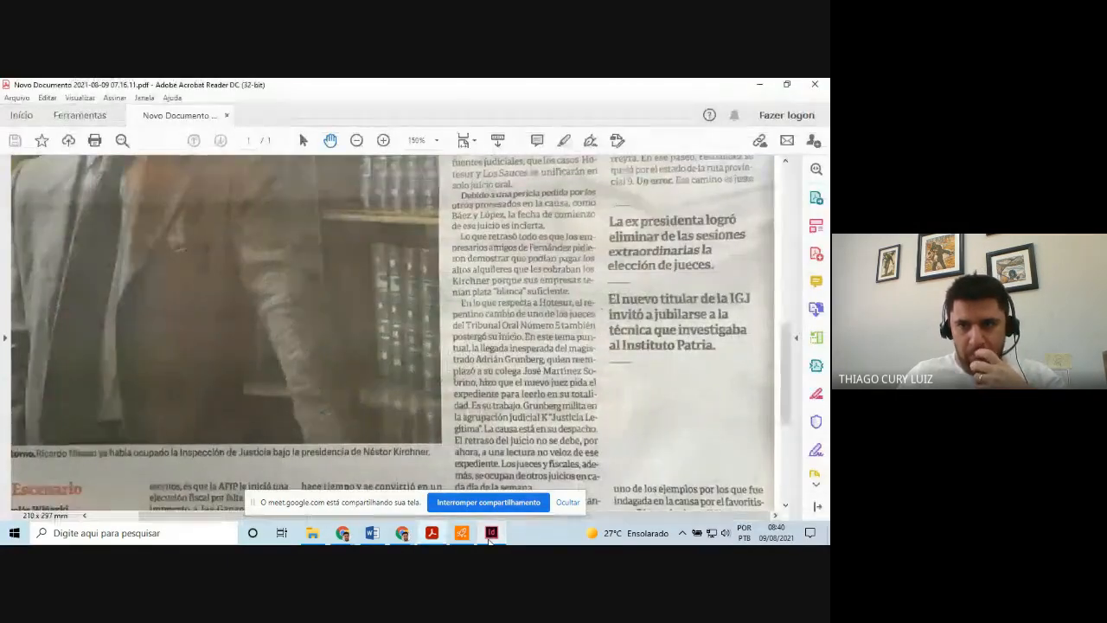
pyautogui.click(490, 533)
pyautogui.write('s ')
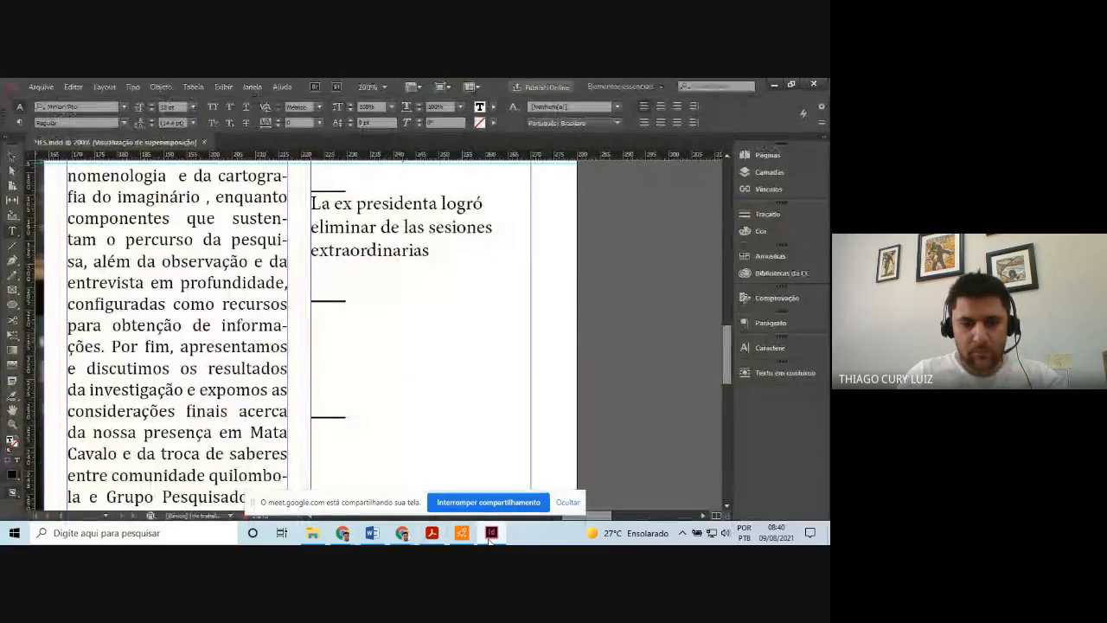
pyautogui.write('la eleccio')
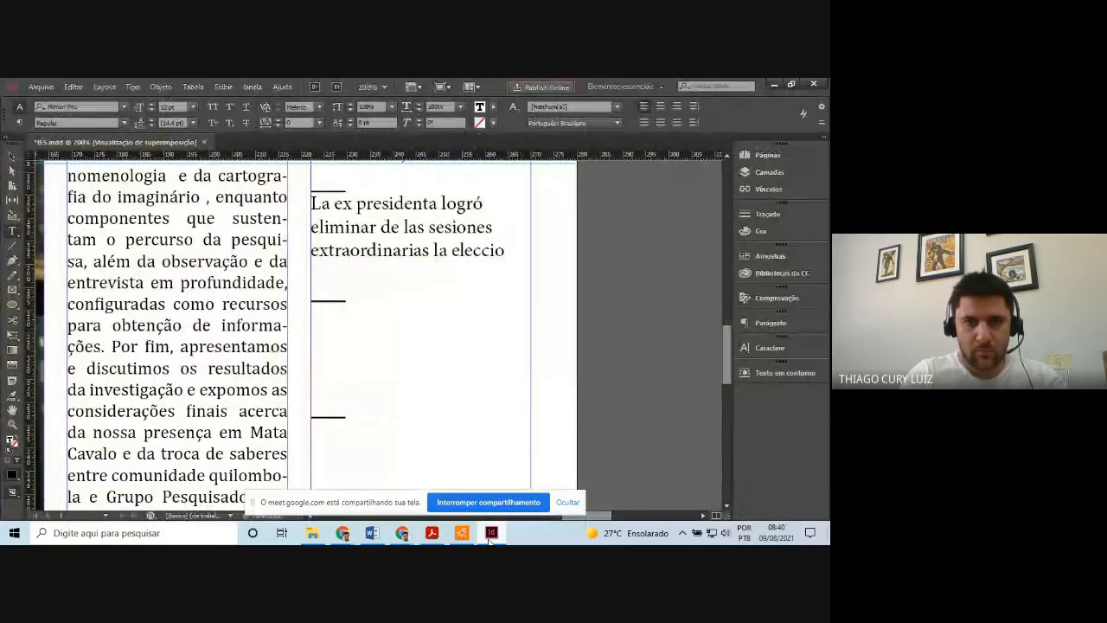
pyautogui.write('n de juizes')
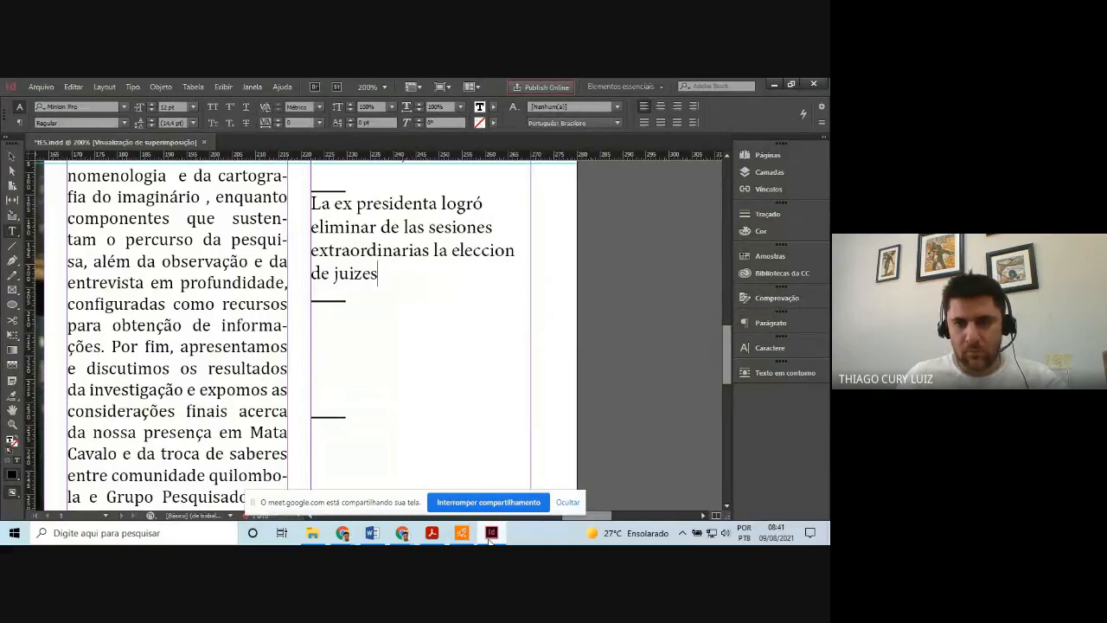
# Compare the quote's last word with the scan in Acrobat Reader and correct "juizes" to "jueces"
pyautogui.hotkey('alt', 'Tab')
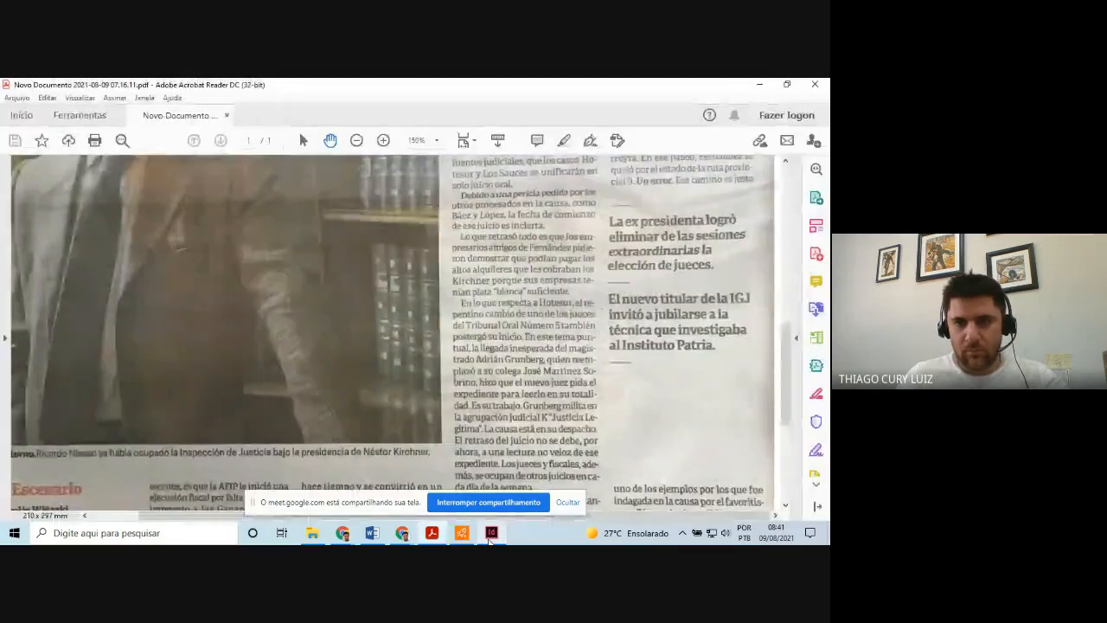
pyautogui.click(491, 534)
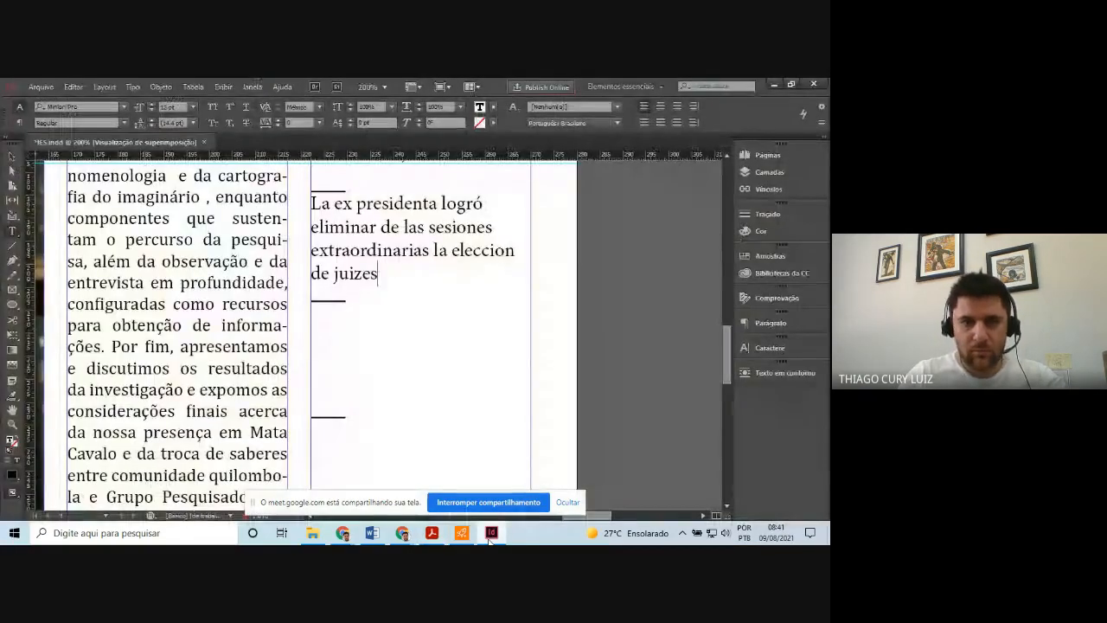
pyautogui.write('zes')
pyautogui.hotkey('shift', 'Left')
pyautogui.hotkey('shift', 'Left')
pyautogui.hotkey('shift', 'Left')
pyautogui.hotkey('shift', 'Left')
pyautogui.write('eces')
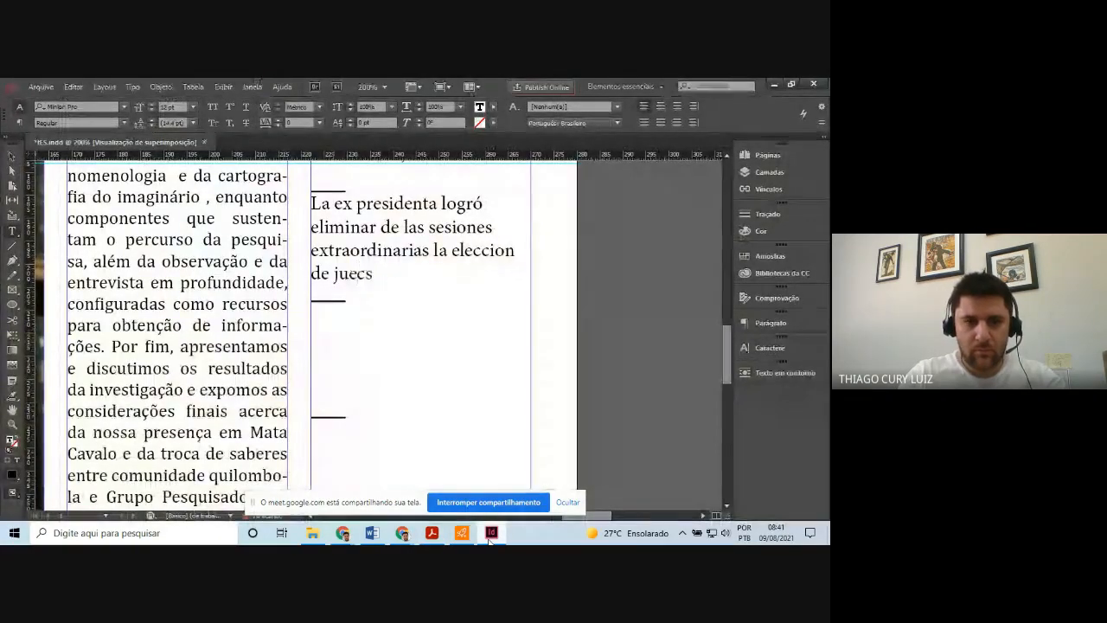
pyautogui.press('Left')
# Check the spelling against the scan in Acrobat Reader and change "eleccion" to "elección" in the pull quote
pyautogui.click(491, 534)
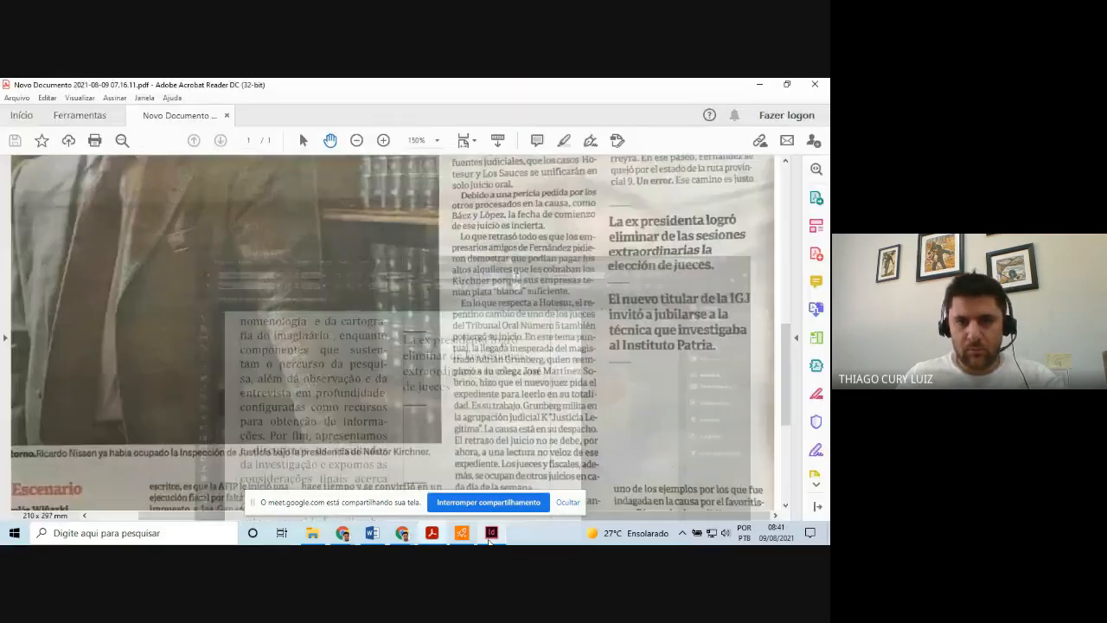
pyautogui.click(490, 534)
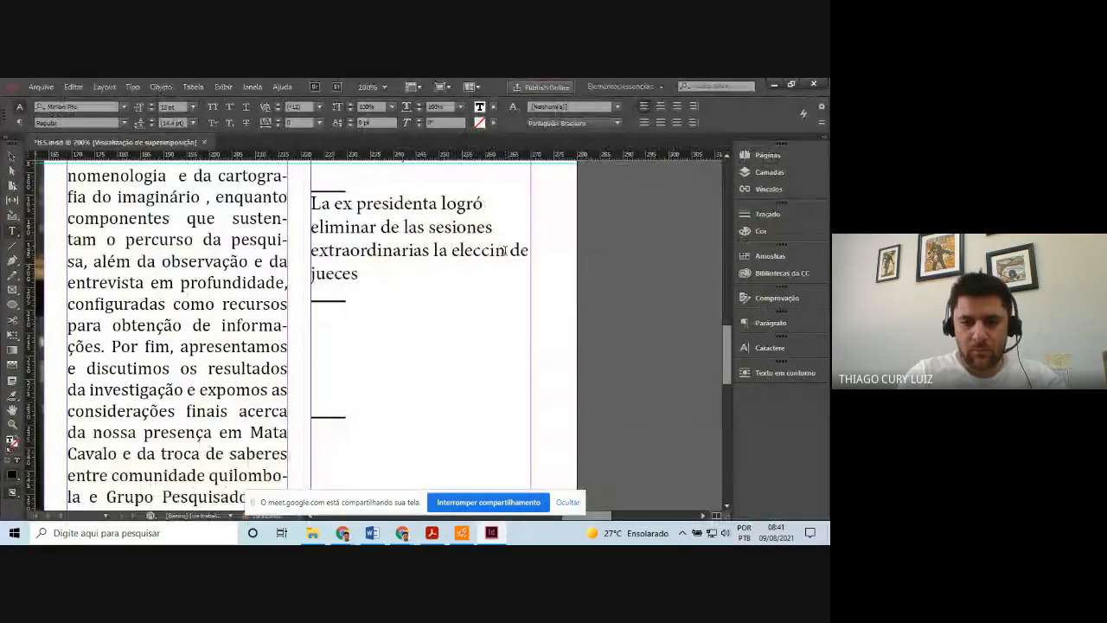
pyautogui.click(491, 534)
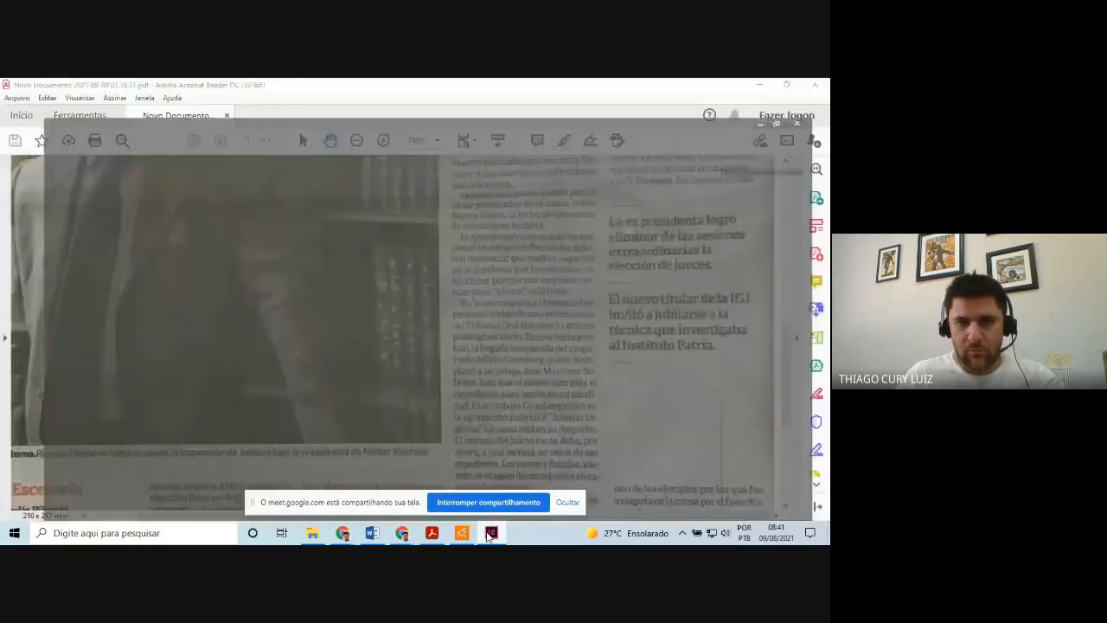
pyautogui.click(490, 533)
pyautogui.click(490, 534)
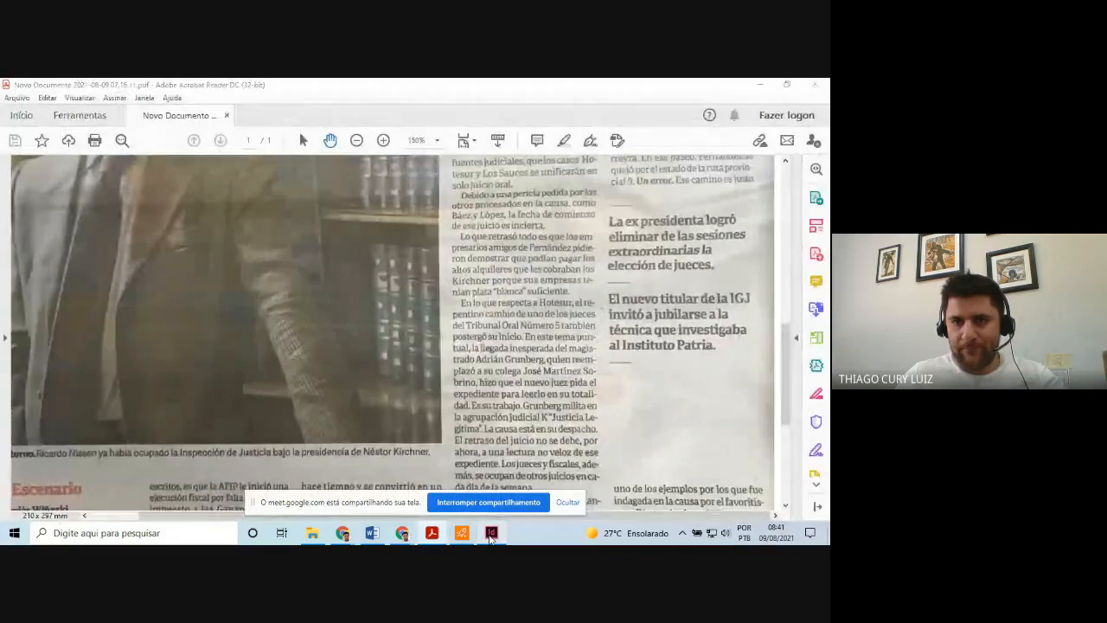
pyautogui.click(491, 534)
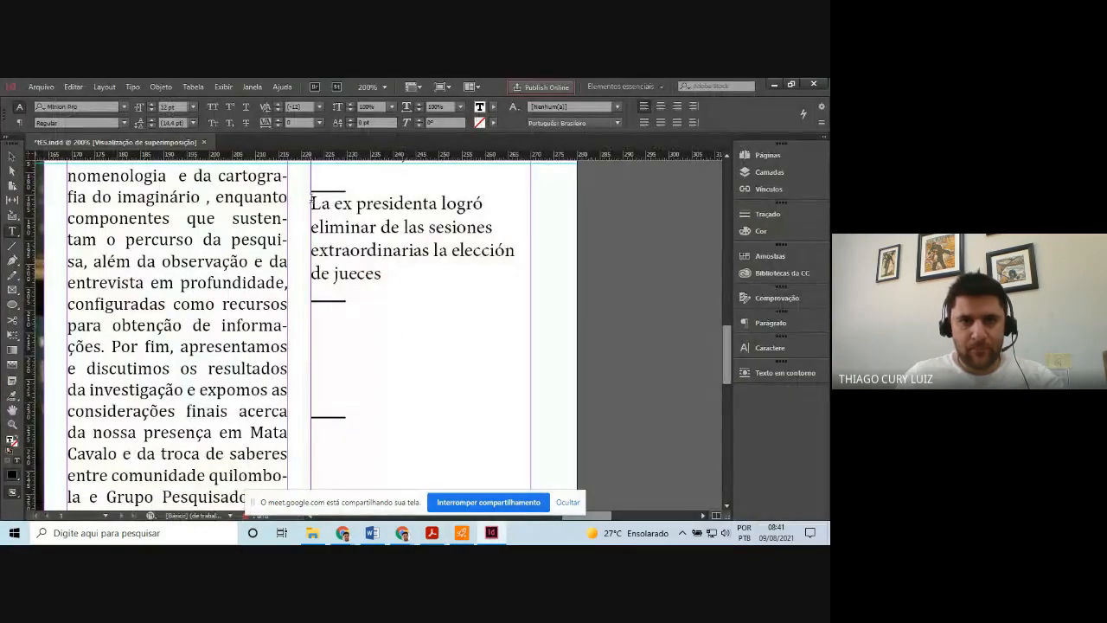
# Set the whole first pull quote in Cambria Bold
pyautogui.moveTo(310, 202); pyautogui.dragTo(382, 275)
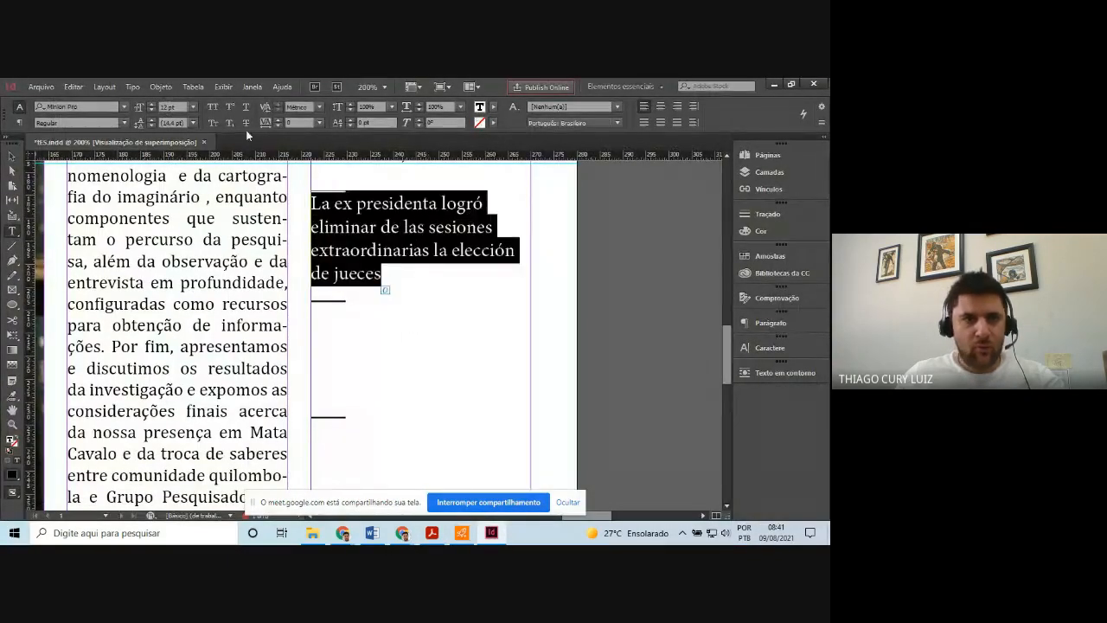
pyautogui.click(125, 107)
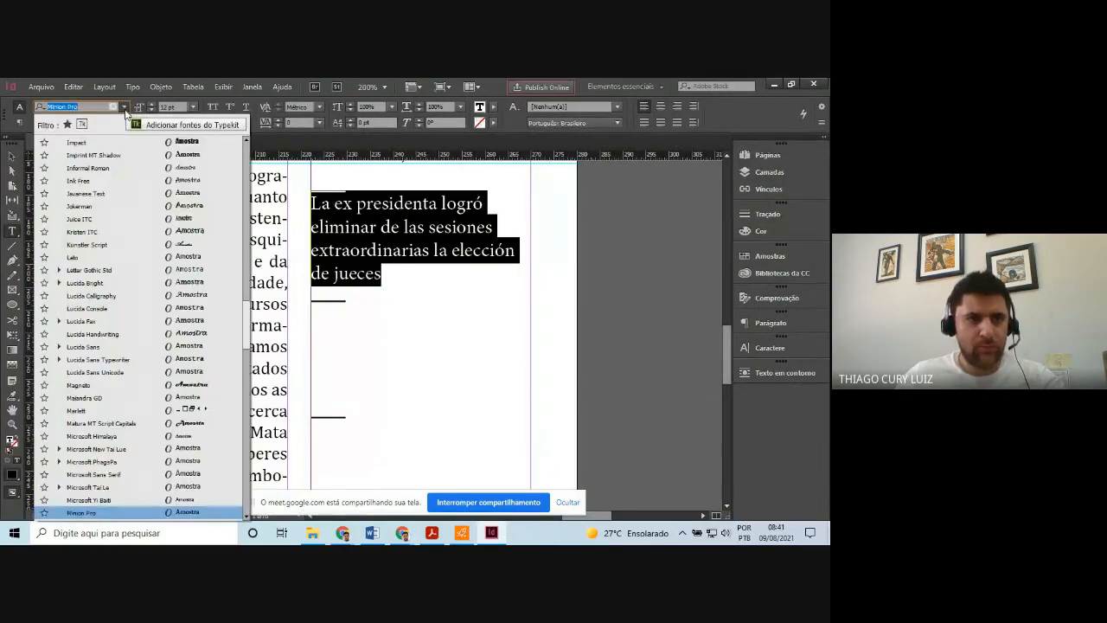
pyautogui.moveTo(250, 322); pyautogui.dragTo(252, 133)
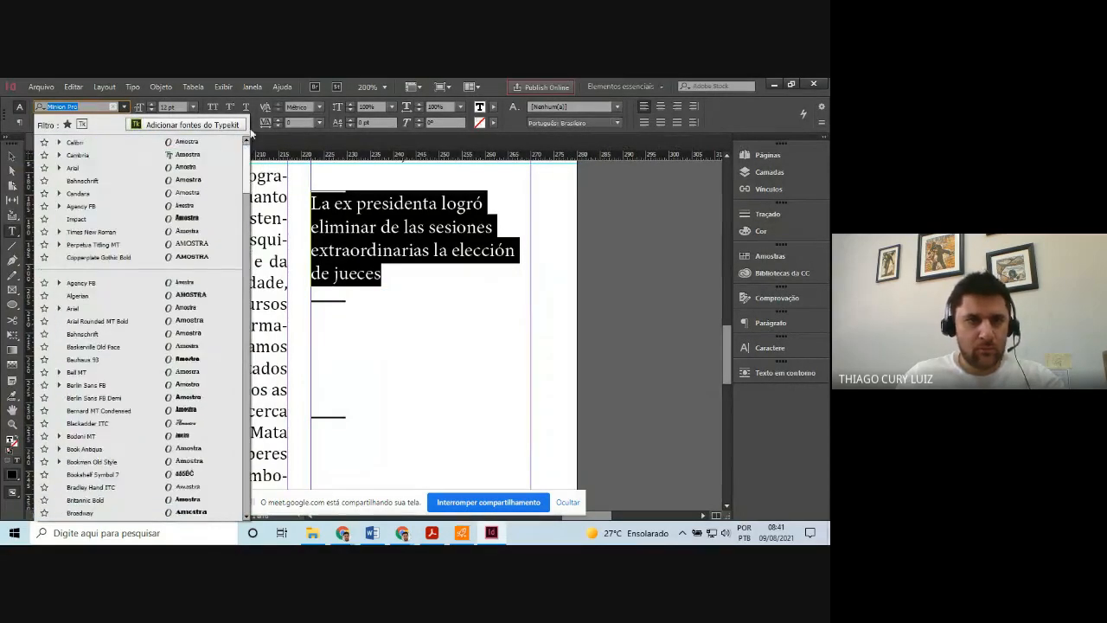
pyautogui.click(96, 156)
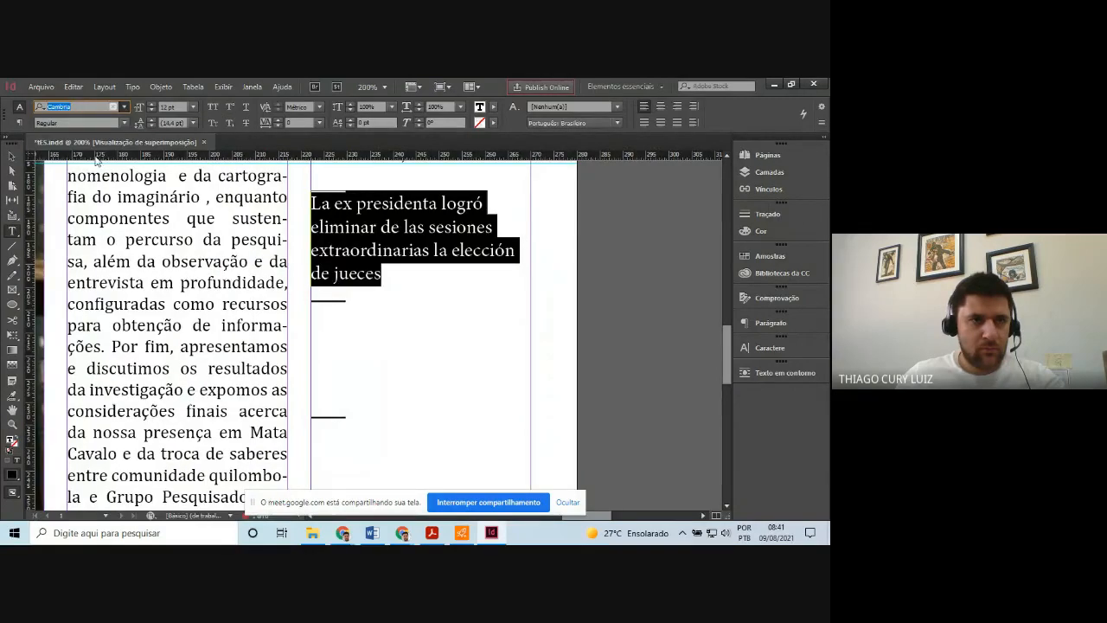
pyautogui.click(120, 122)
pyautogui.click(83, 161)
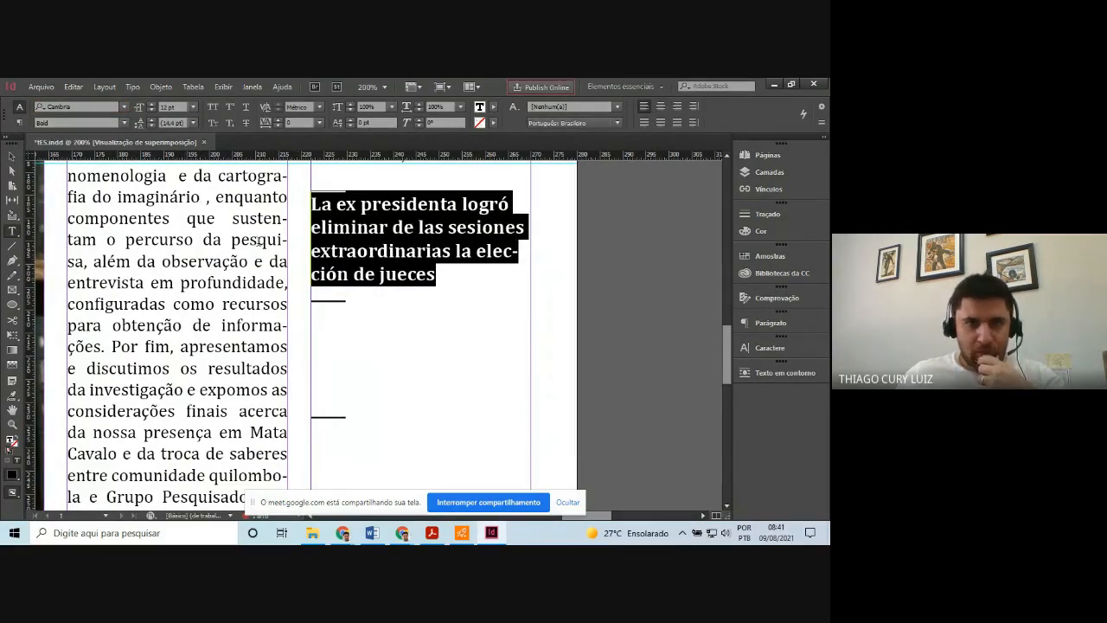
# Try the pull quote at 13 pt and 14 pt, comparing with the scan in Acrobat Reader, and return it to 12 pt
pyautogui.click(152, 104)
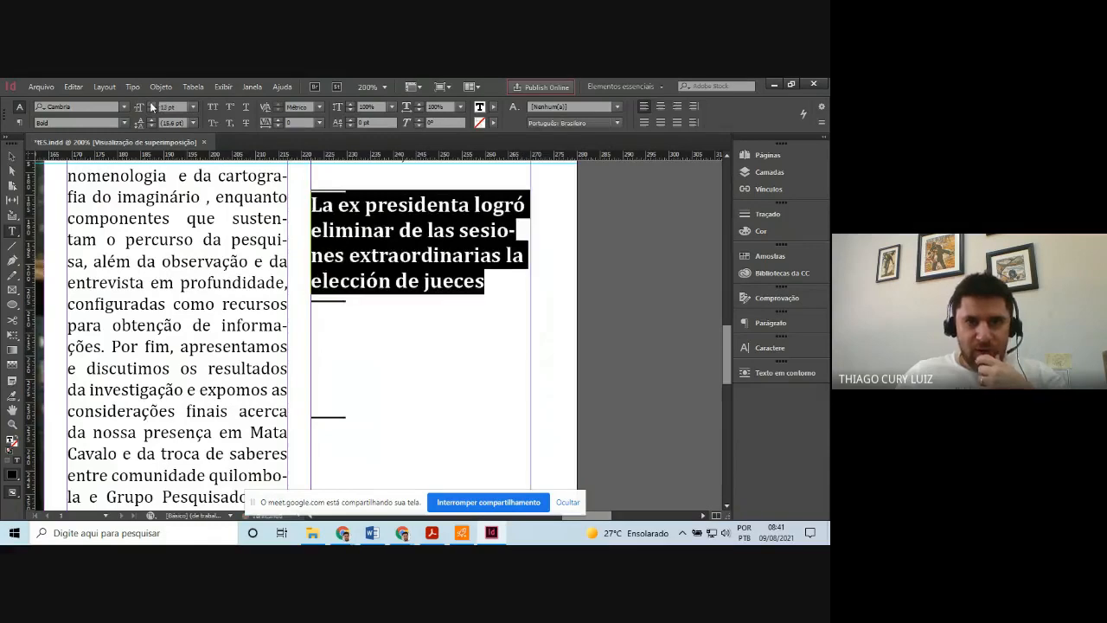
pyautogui.click(491, 533)
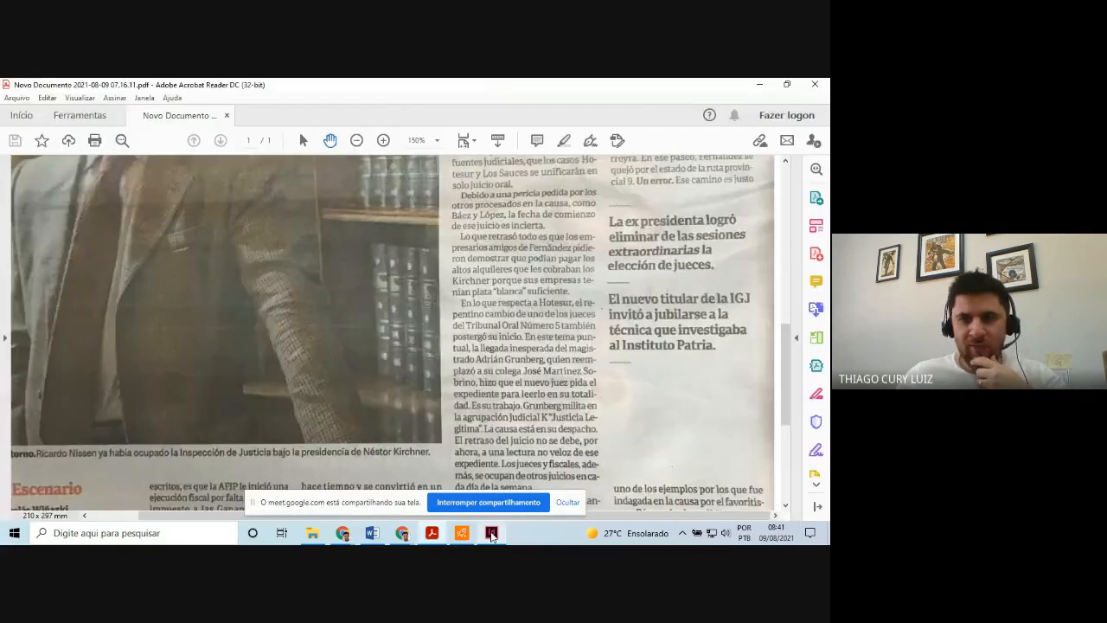
pyautogui.click(491, 533)
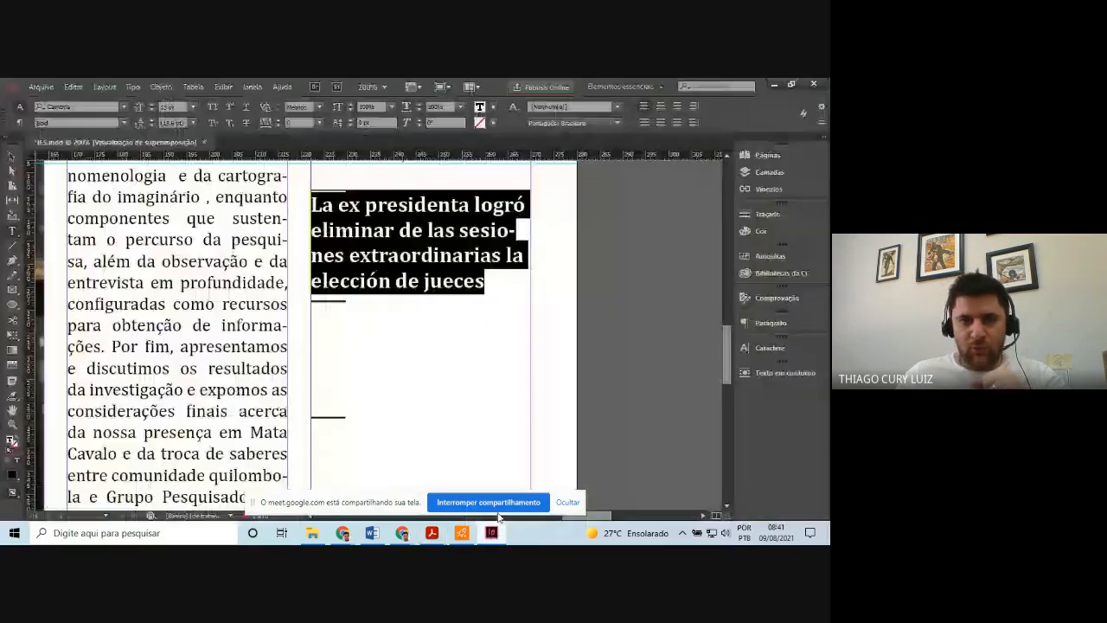
pyautogui.click(153, 104)
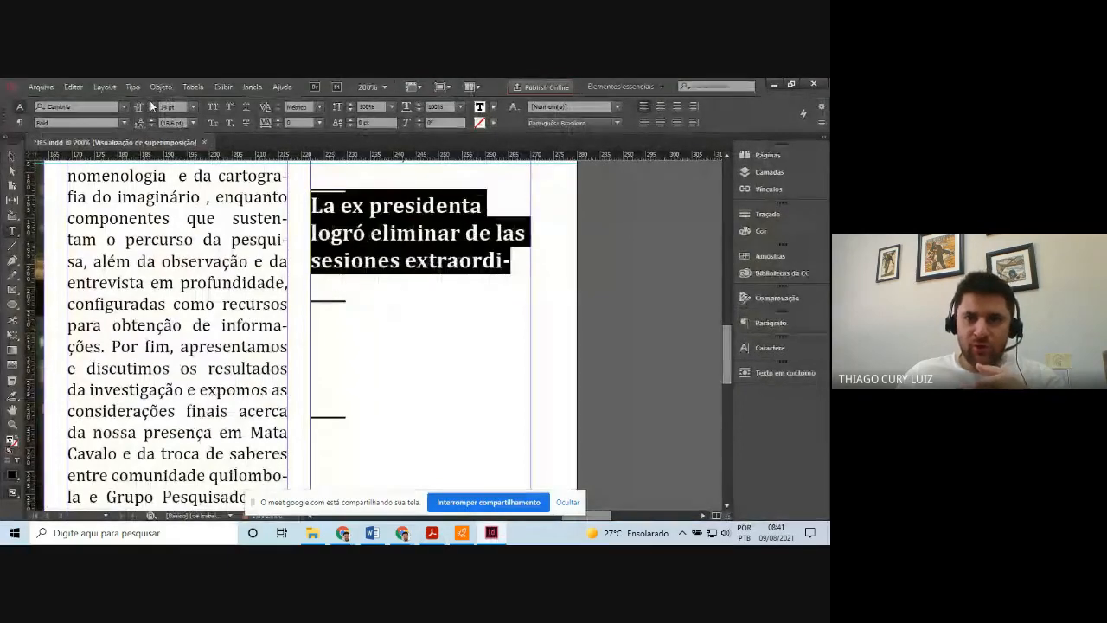
pyautogui.click(153, 110)
pyautogui.click(153, 111)
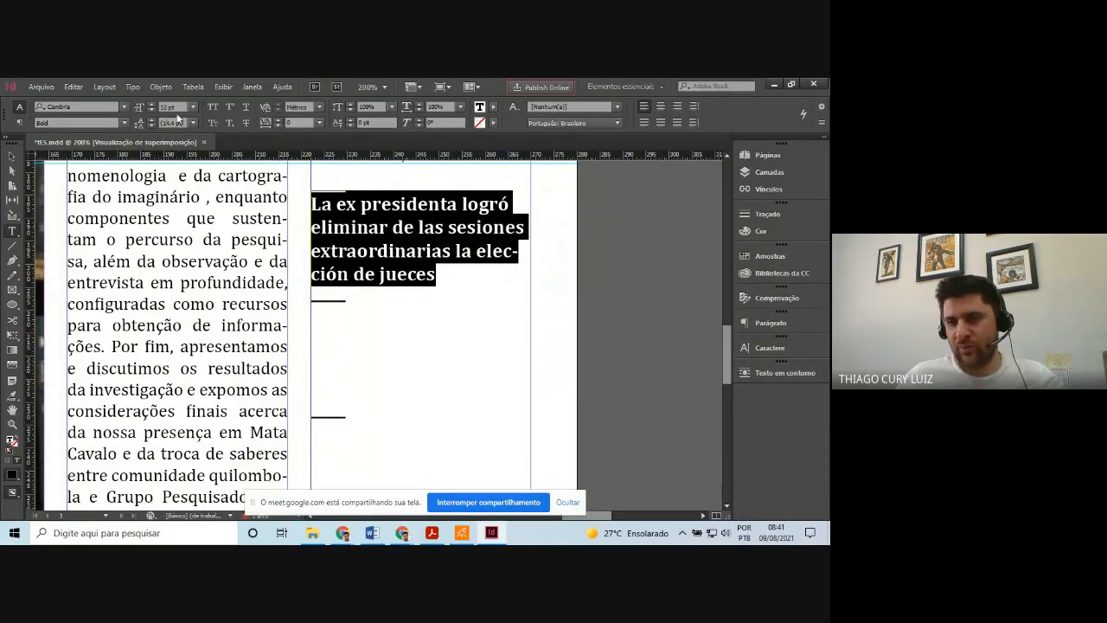
# Turn off hyphenation for the first pull quote's paragraph
pyautogui.click(778, 327)
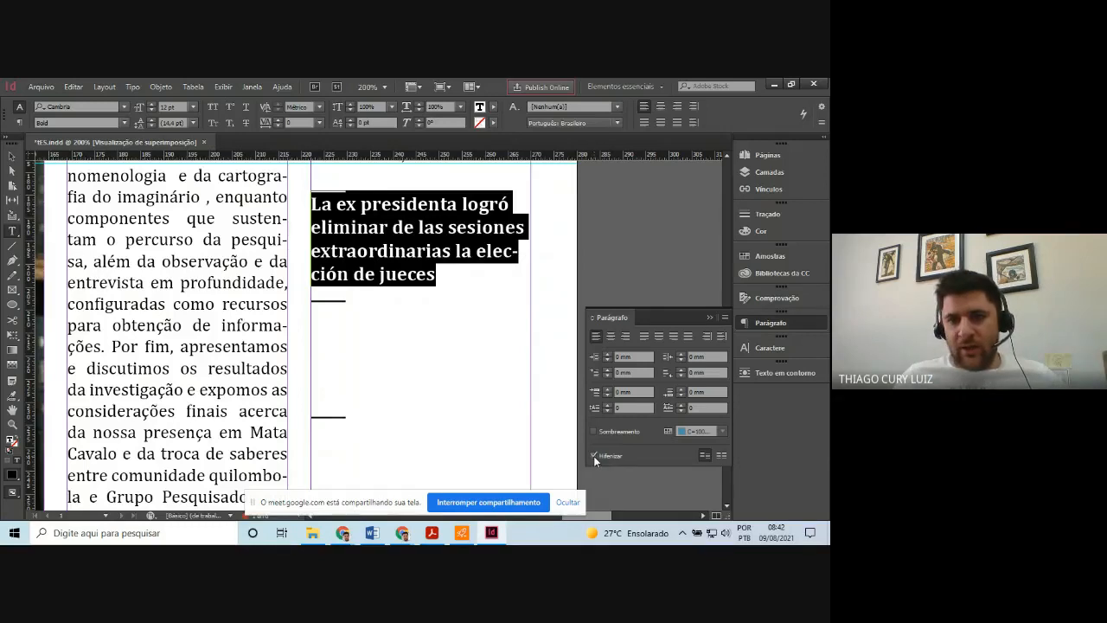
pyautogui.click(593, 456)
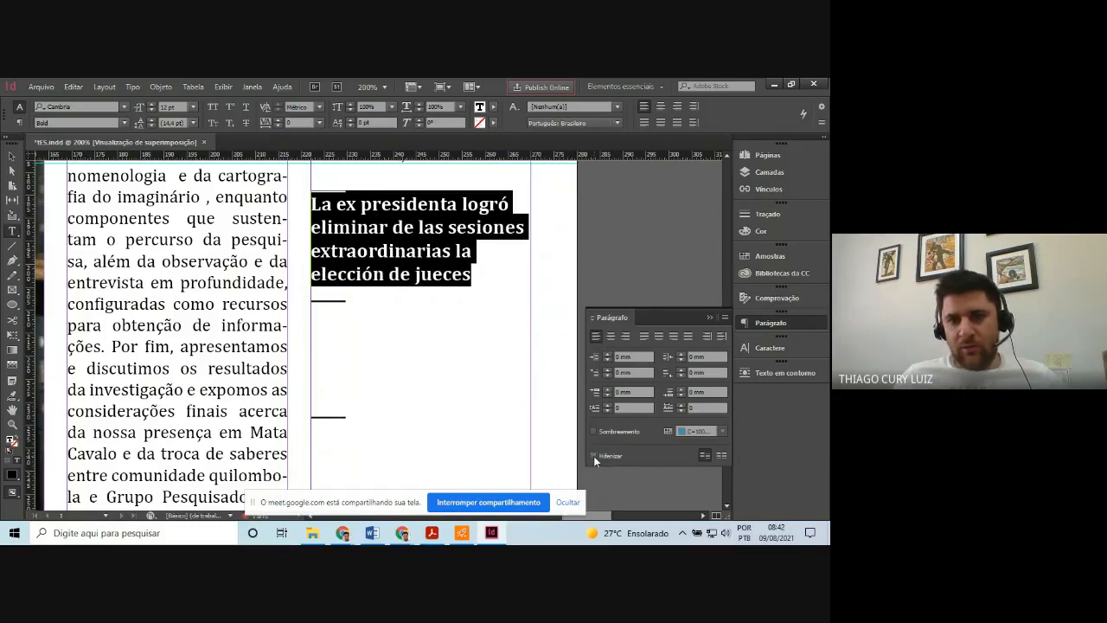
pyautogui.click(711, 318)
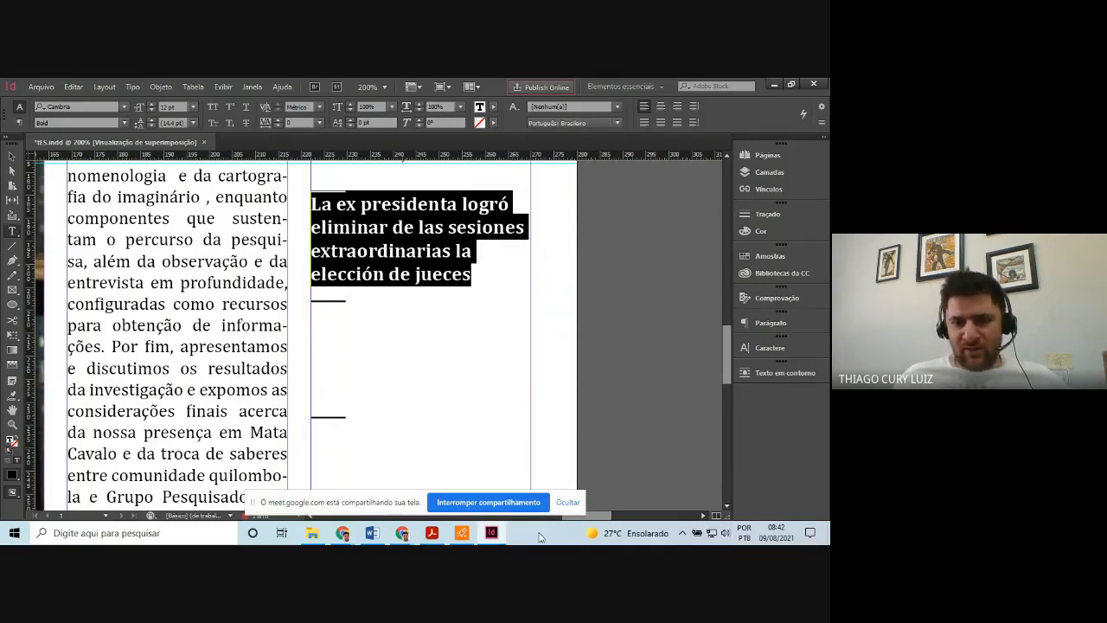
# Compare the first pull quote with the scan in Acrobat Reader, try its text at 13 pt, and return it to 12 pt
pyautogui.click(484, 539)
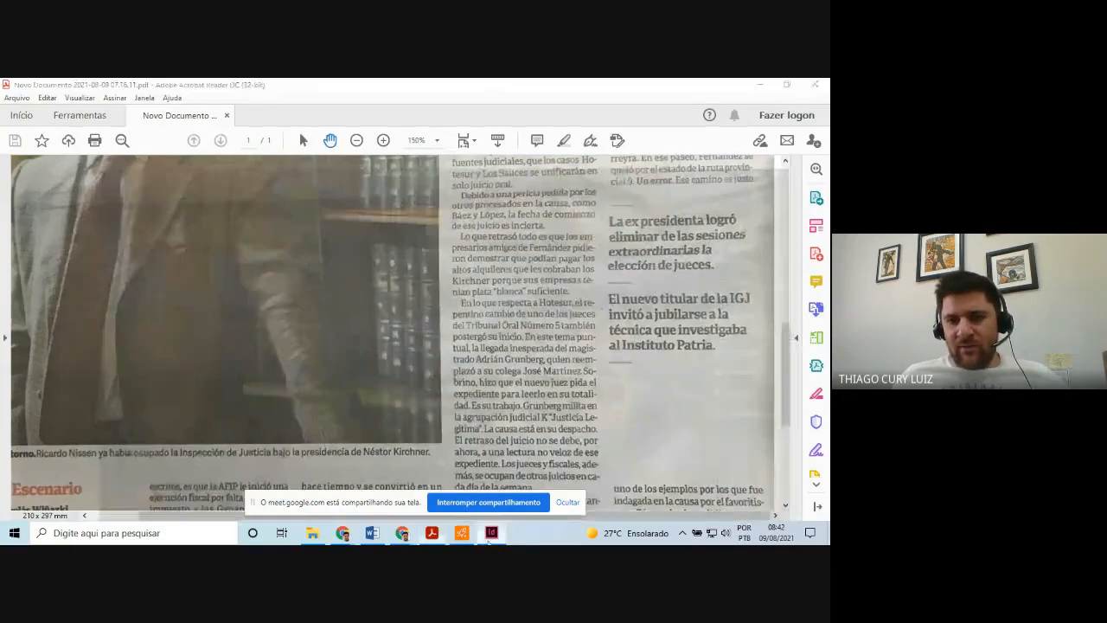
pyautogui.click(490, 534)
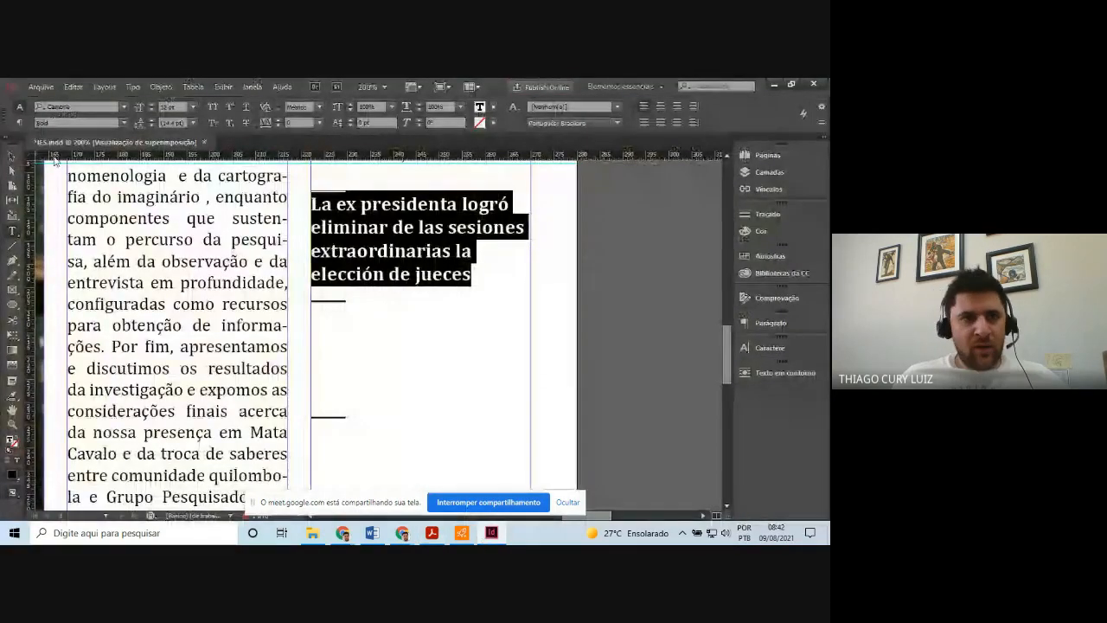
pyautogui.click(491, 534)
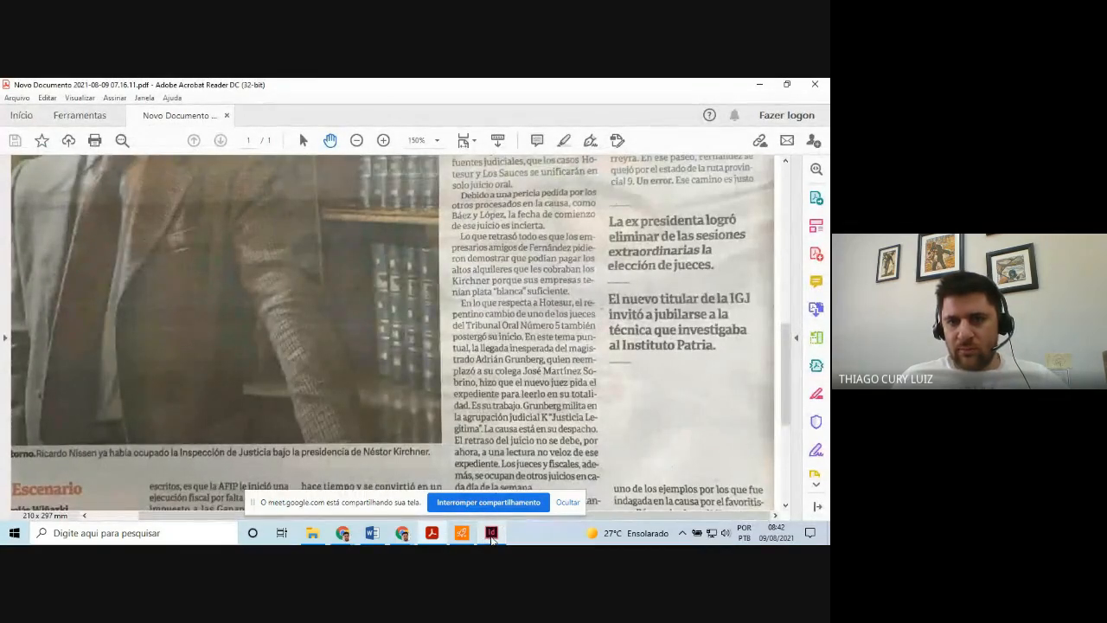
pyautogui.click(491, 534)
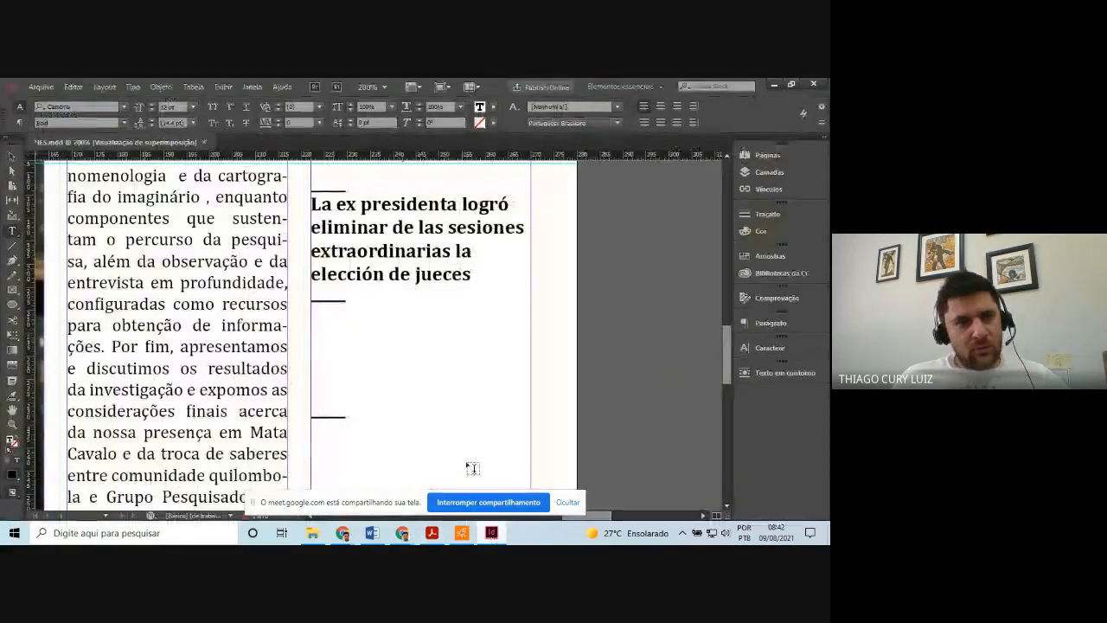
pyautogui.click(318, 251)
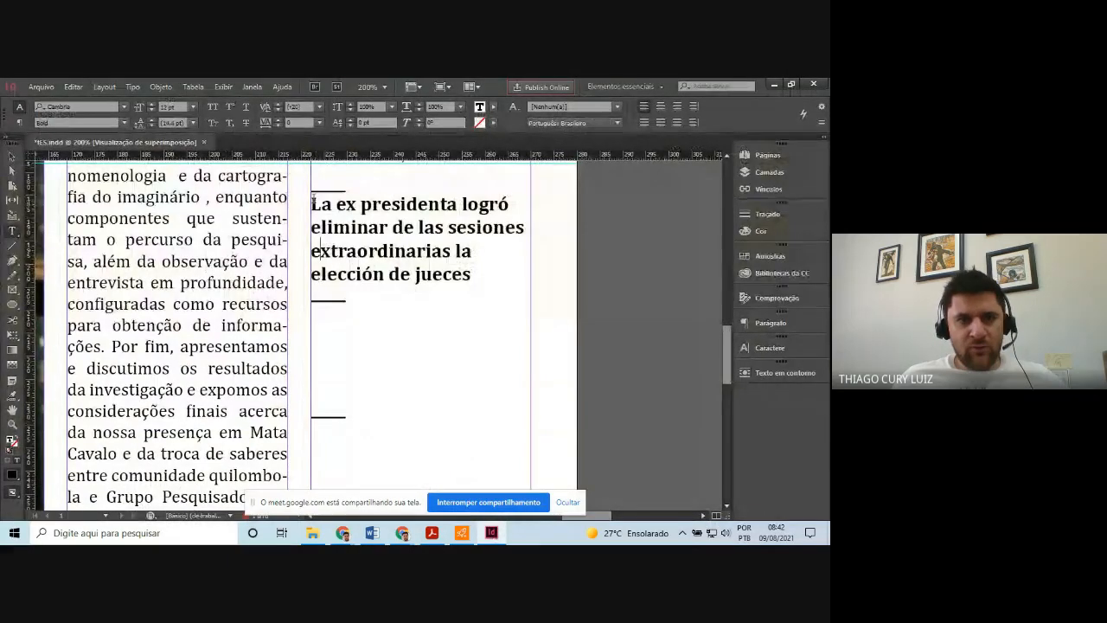
pyautogui.moveTo(312, 204); pyautogui.dragTo(473, 275)
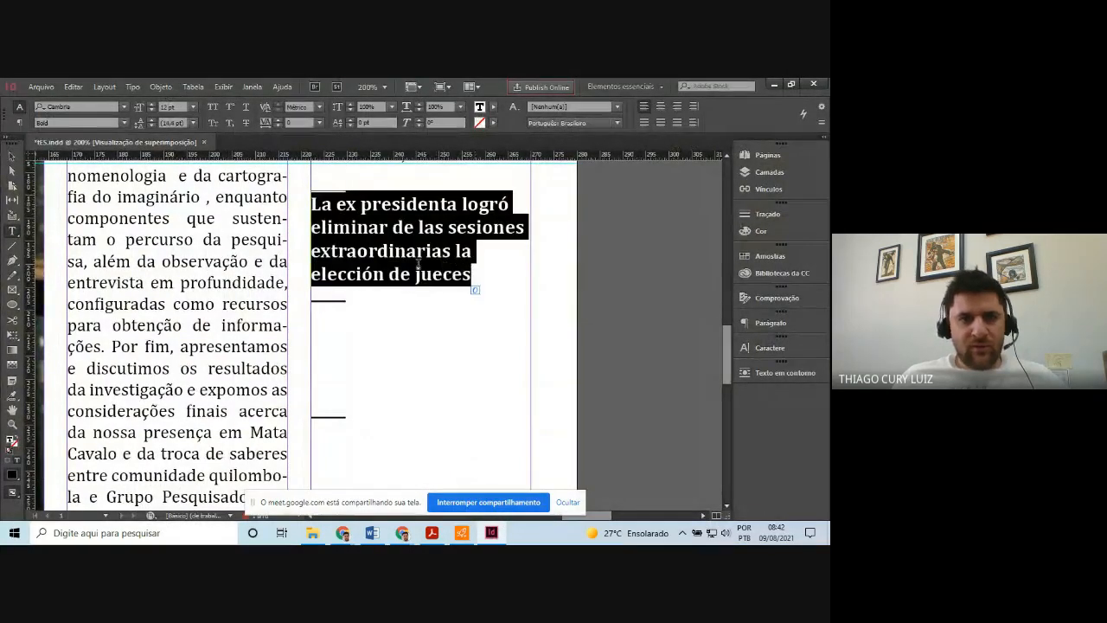
pyautogui.click(152, 104)
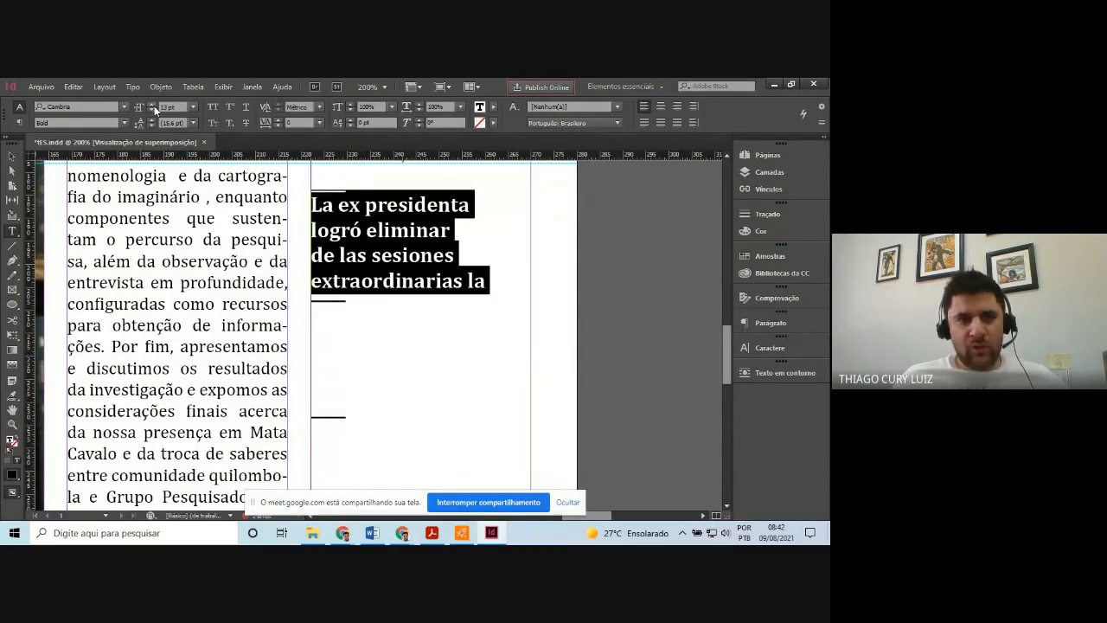
pyautogui.click(154, 109)
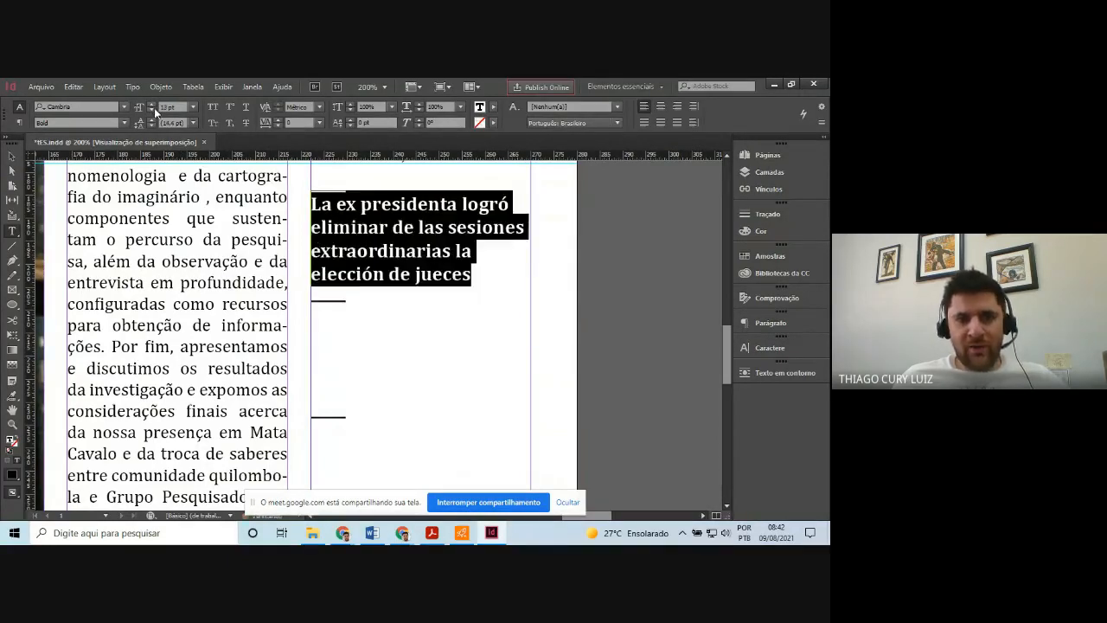
# Extend the first pull quote's frame down to the short rule below, try its text at 13 pt, and undo the size change
pyautogui.click(12, 156)
pyautogui.moveTo(420, 293); pyautogui.dragTo(420, 301)
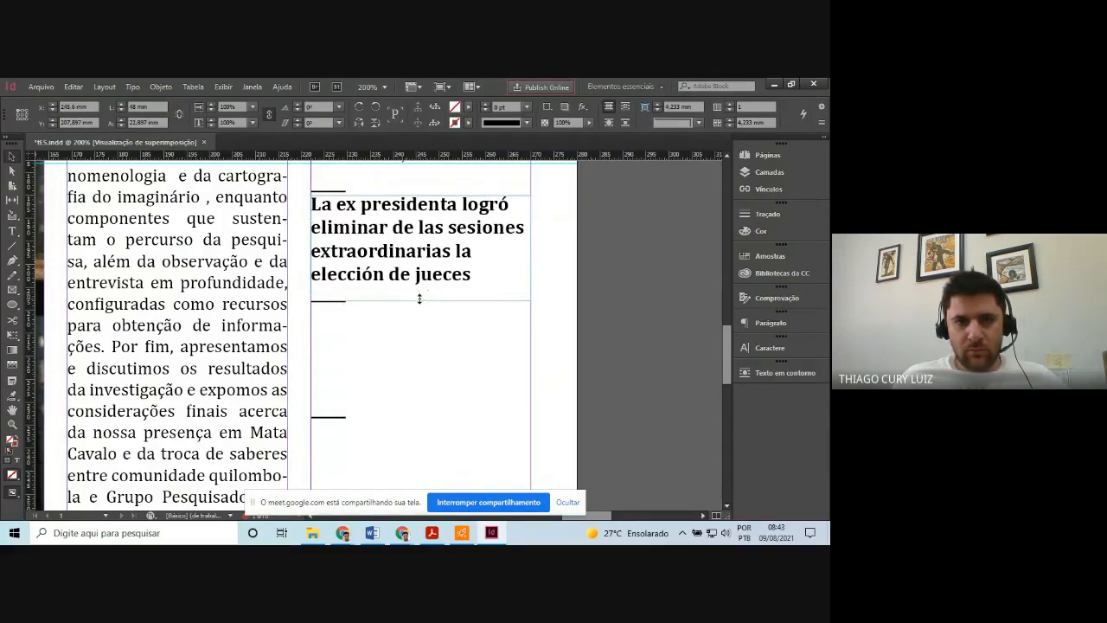
pyautogui.click(12, 231)
pyautogui.doubleClick(315, 205)
pyautogui.hotkey('ctrl', 'a')
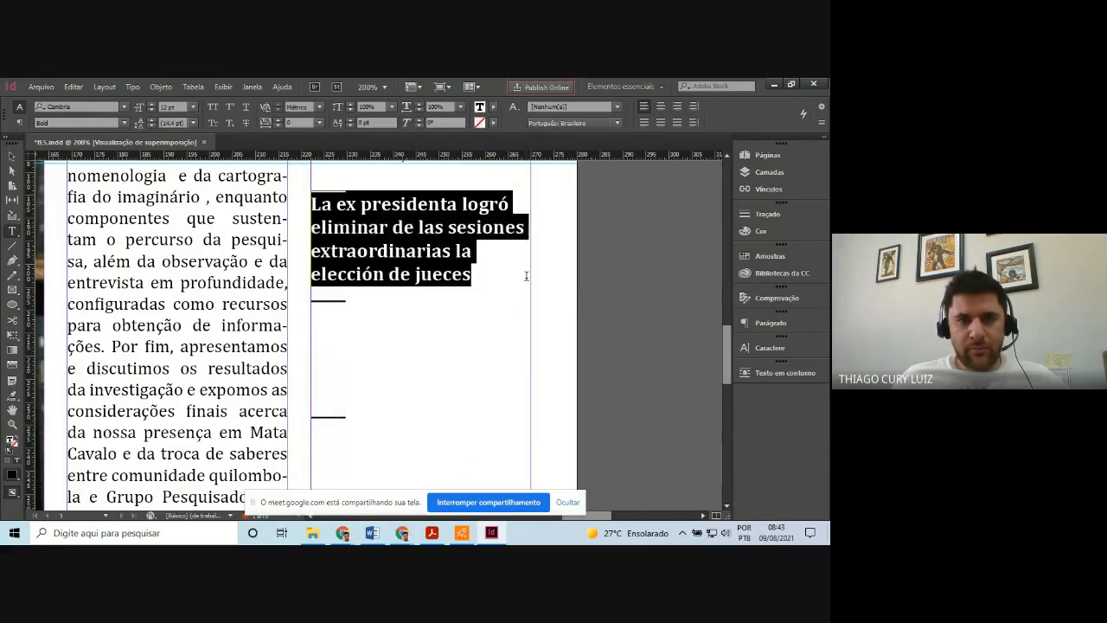
pyautogui.click(152, 104)
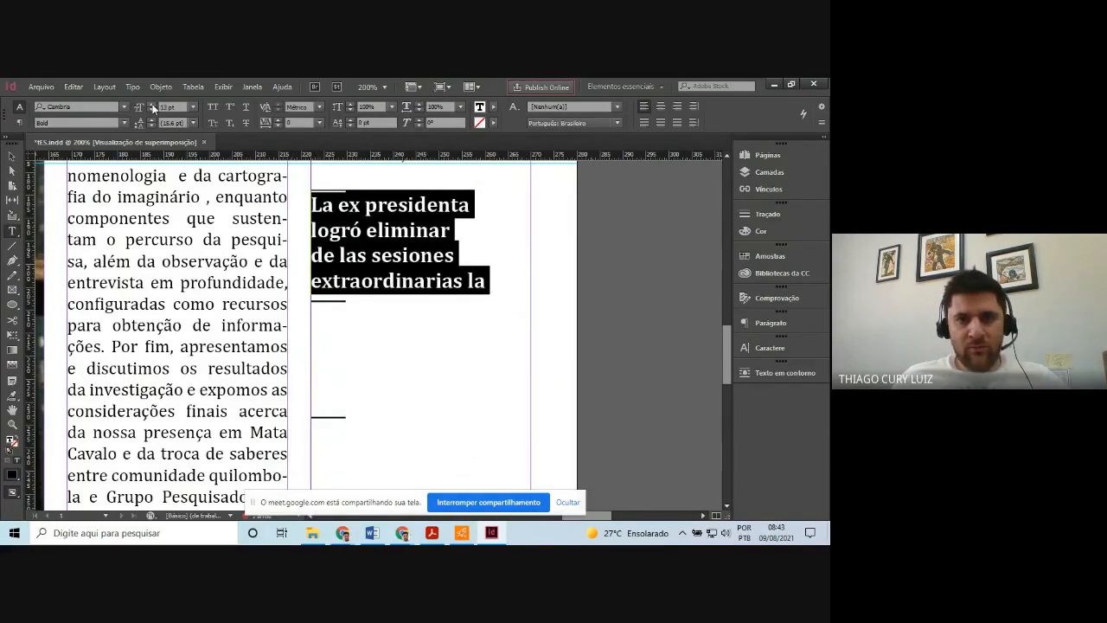
pyautogui.press('Escape')
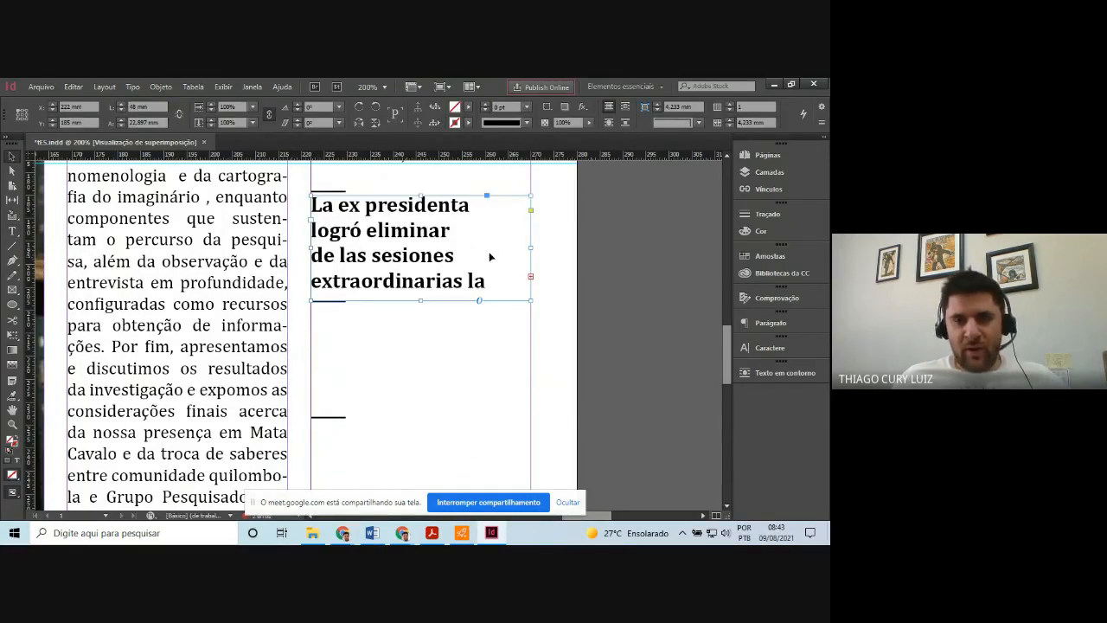
pyautogui.hotkey('ctrl', 'z')
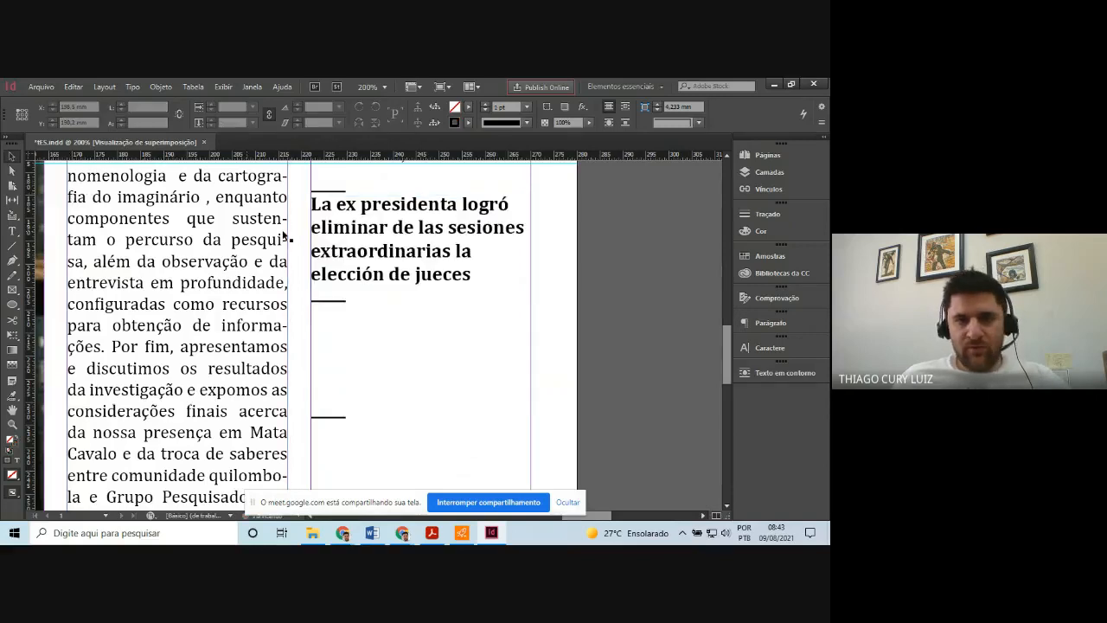
# Nudge the first pull quote's frame down to Y 186.25 mm and shorten it to end above the short rule below
pyautogui.click(433, 270)
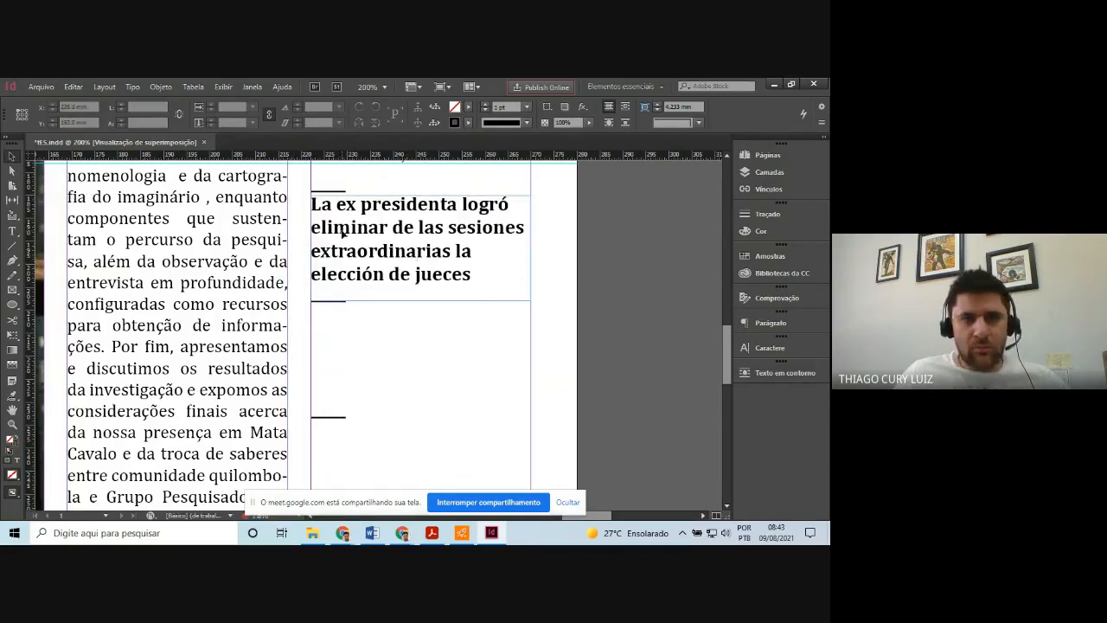
pyautogui.press('Down')
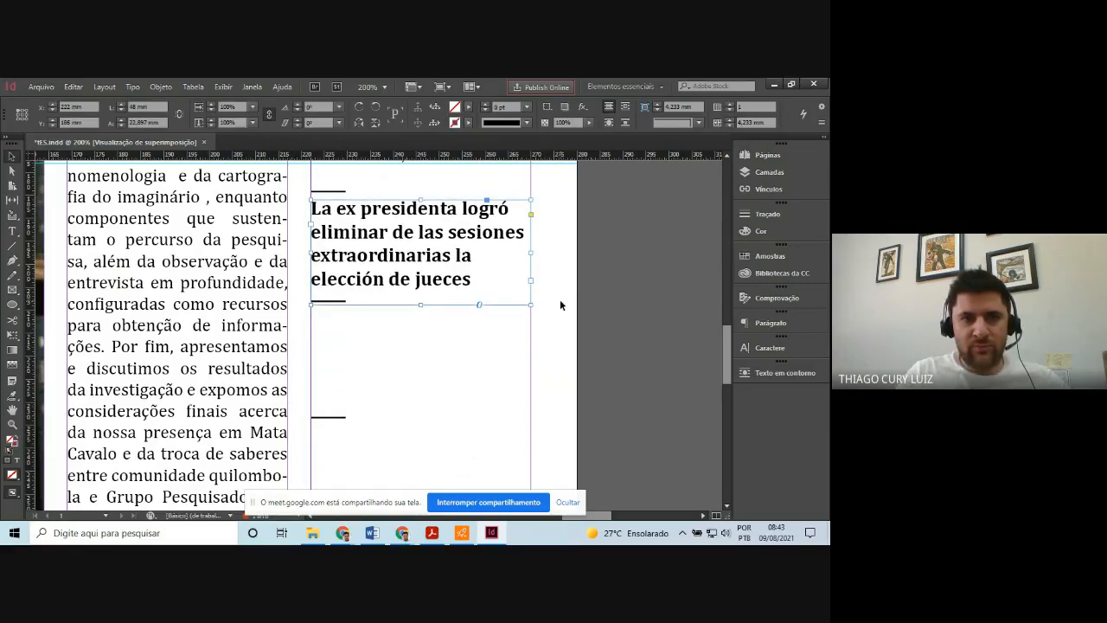
pyautogui.press('Down')
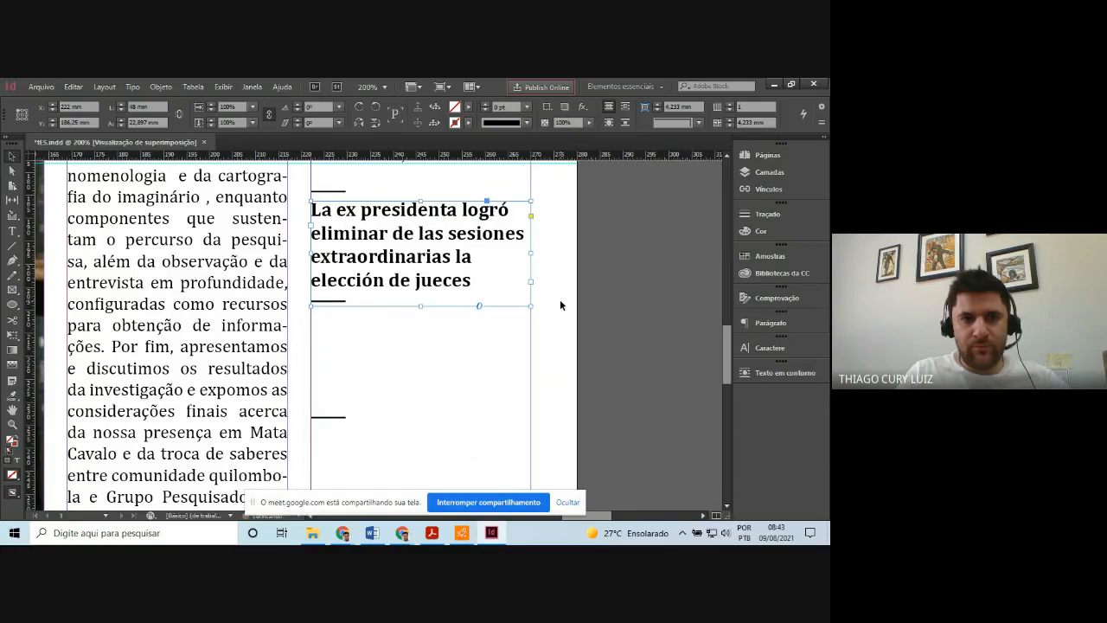
pyautogui.moveTo(422, 307)
pyautogui.mouseDown()
pyautogui.moveTo(433, 294)
pyautogui.moveTo(416, 289)
pyautogui.mouseUp()
pyautogui.click(628, 332)
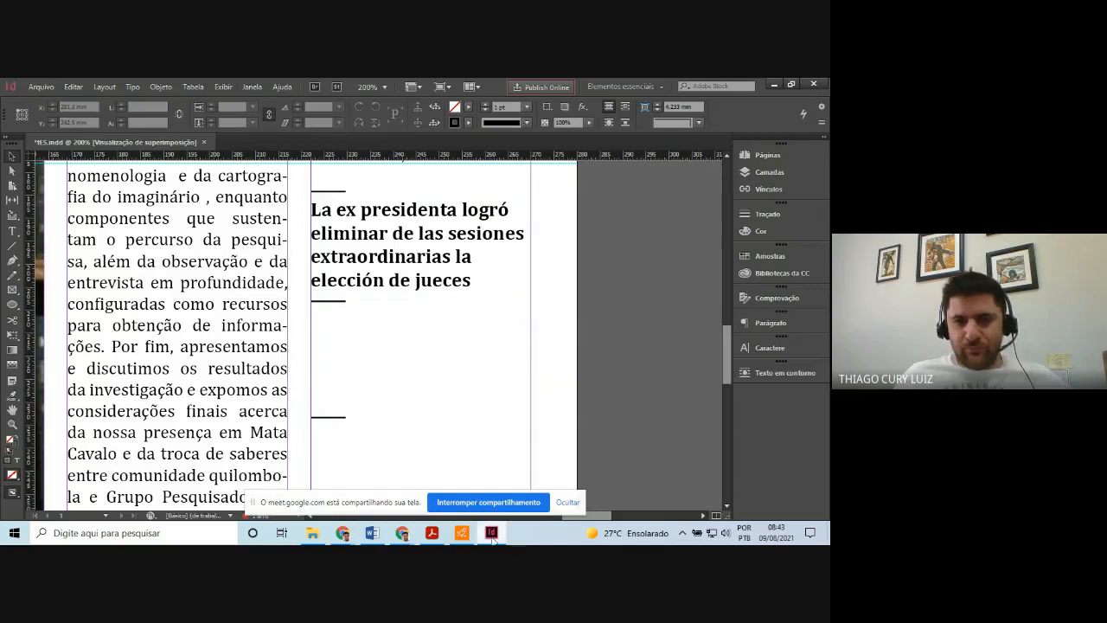
# Check the scan in Acrobat Reader and draw a text frame about 48 by 23 mm between the second and third short rules
pyautogui.click(492, 533)
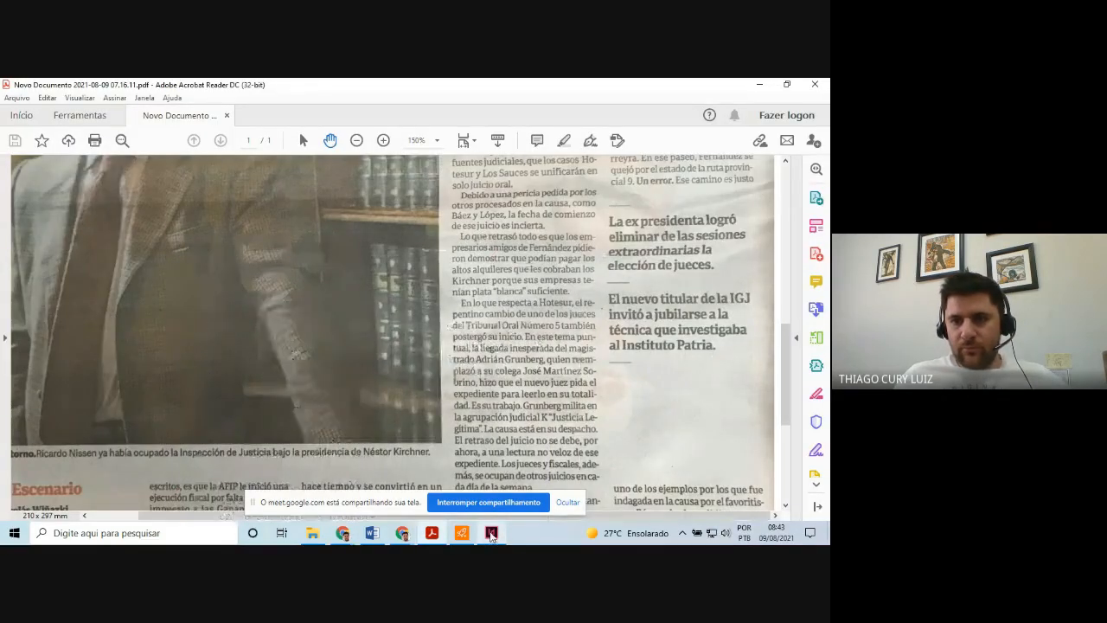
pyautogui.click(492, 533)
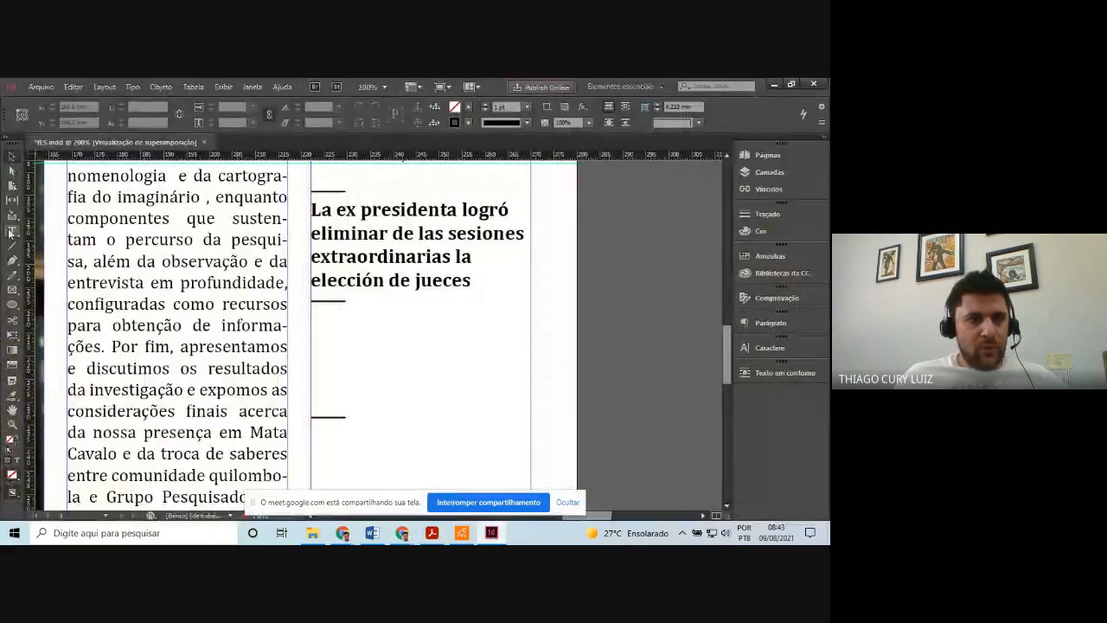
pyautogui.click(11, 231)
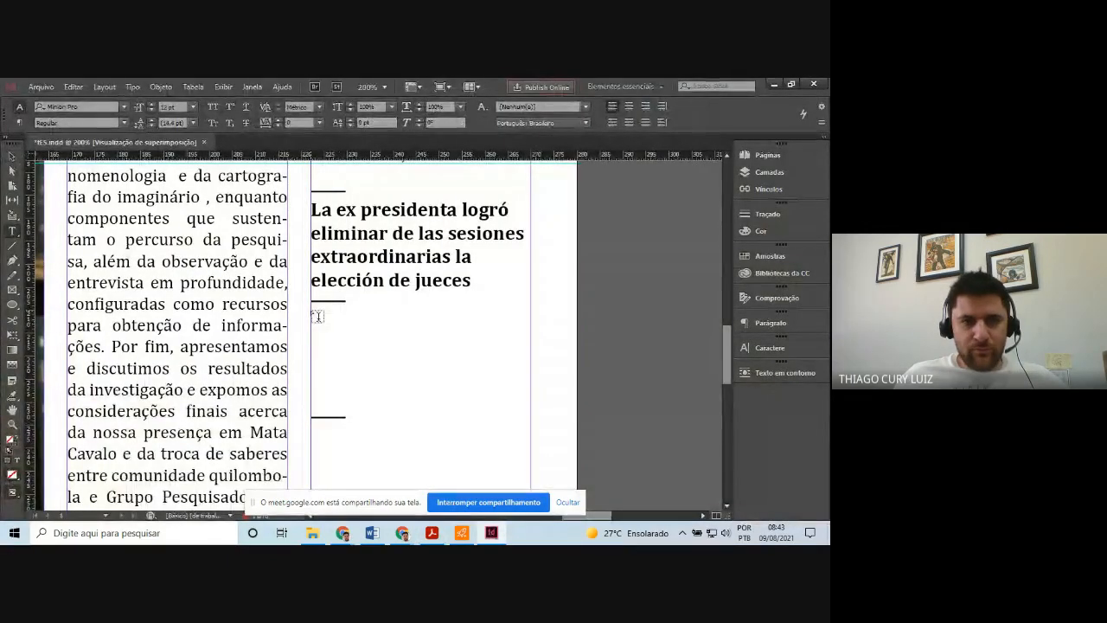
pyautogui.moveTo(312, 307); pyautogui.dragTo(529, 410)
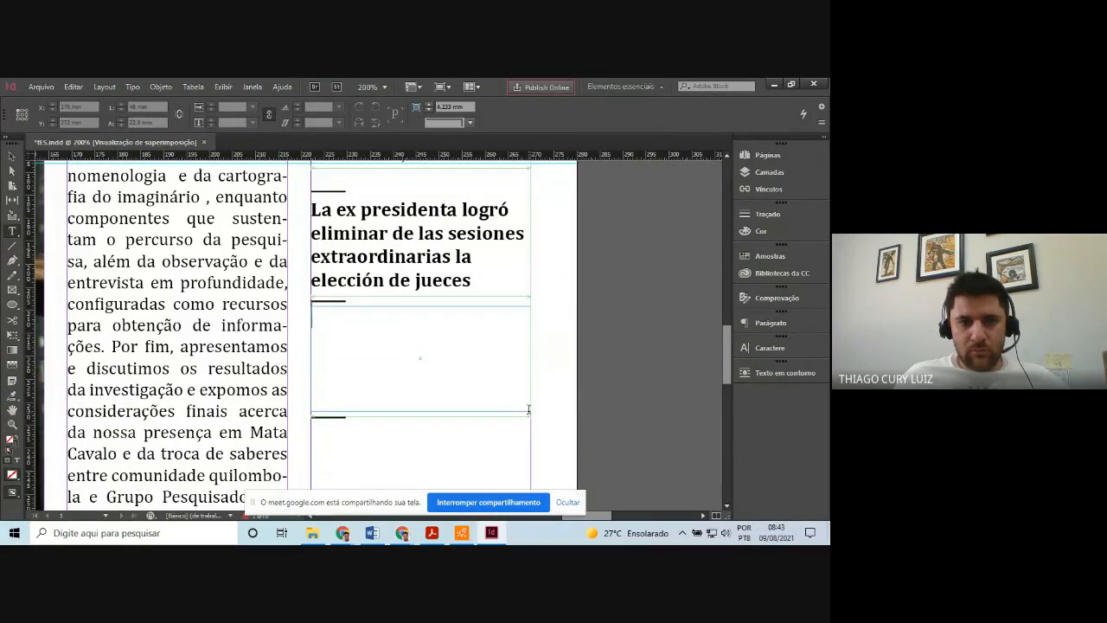
# Start the second pull quote in the new frame with "El nuevo titular de la IGJ", reading the wording from the scan in Acrobat Reader
pyautogui.click(492, 534)
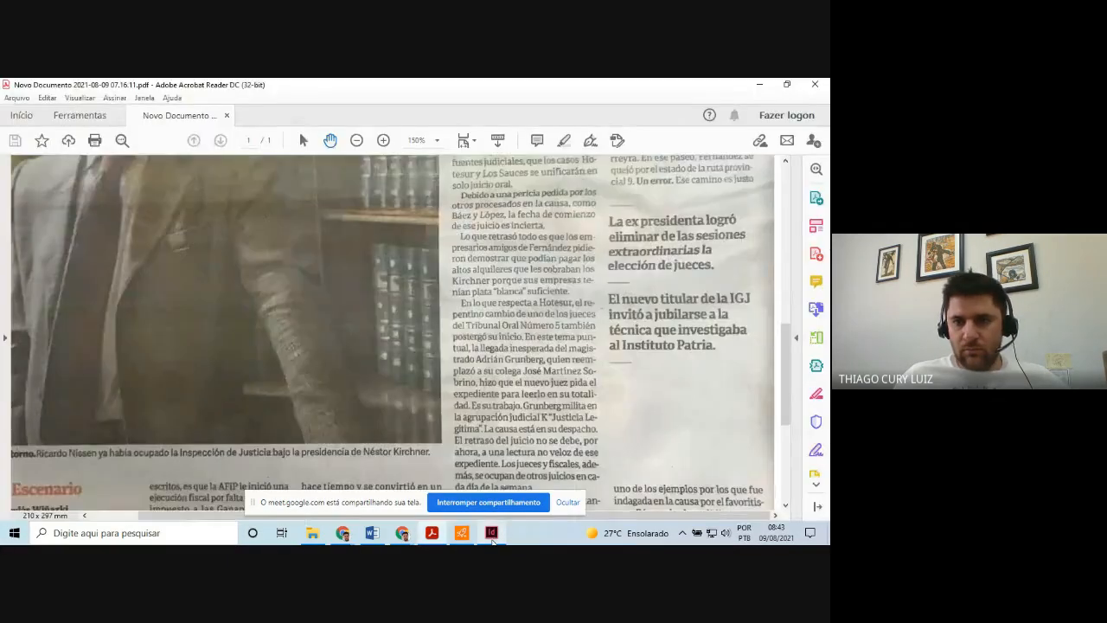
pyautogui.click(492, 534)
pyautogui.write('El nuevo')
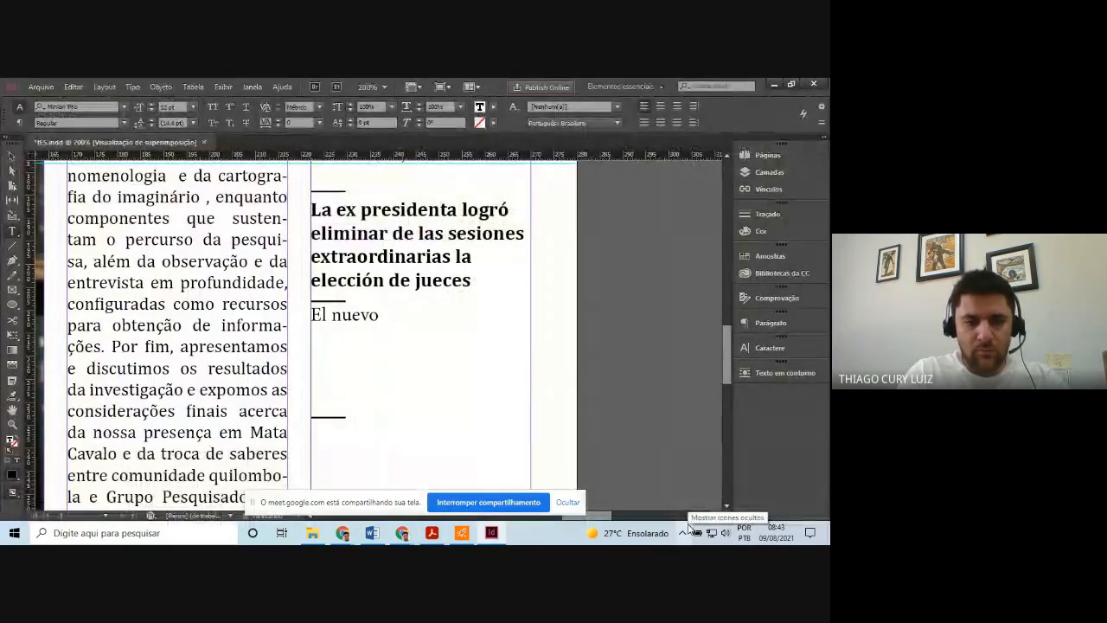
pyautogui.write(' titular')
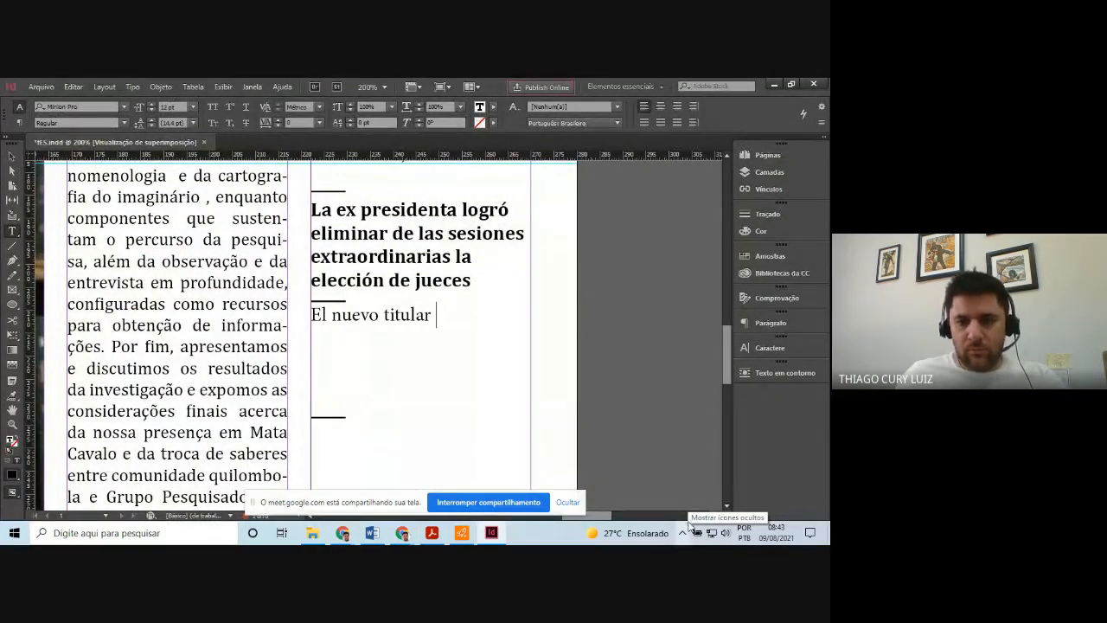
pyautogui.click(492, 533)
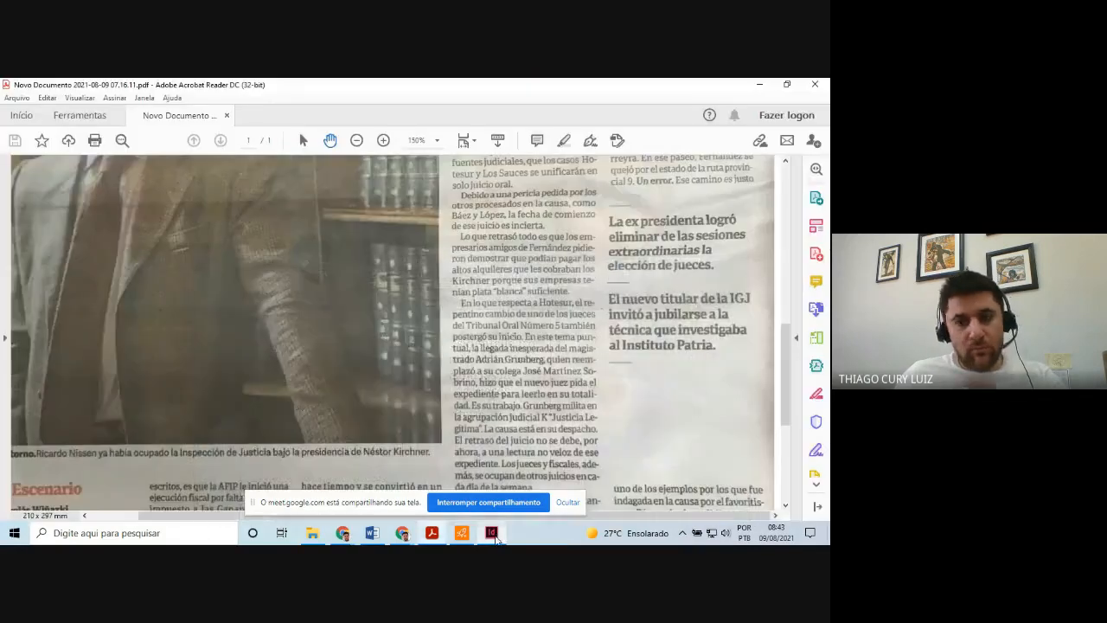
pyautogui.click(493, 534)
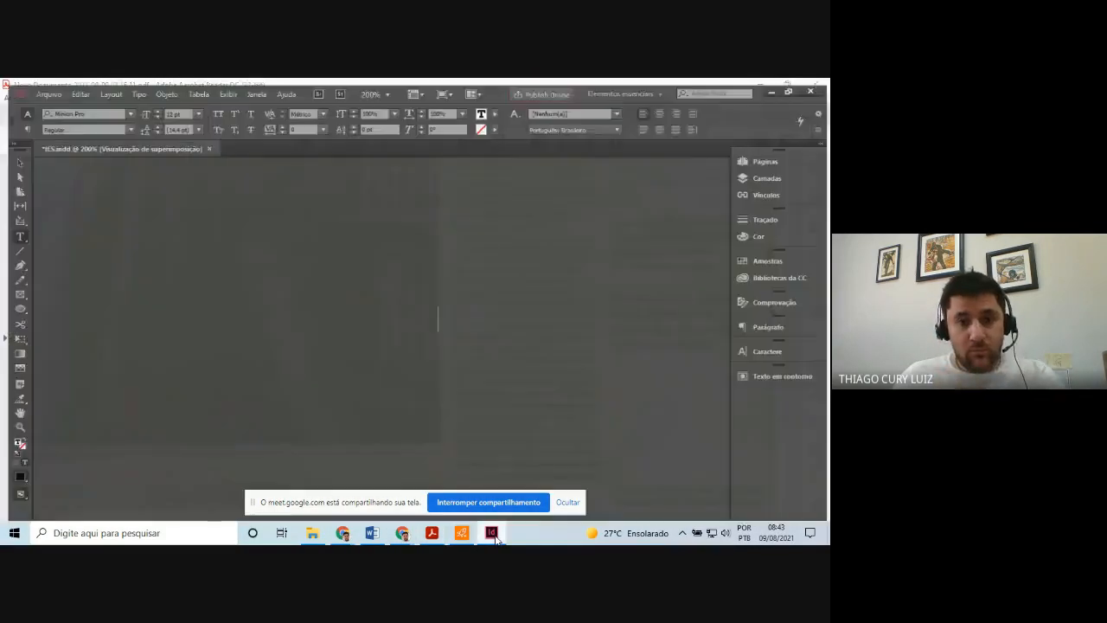
pyautogui.write('la IGJ')
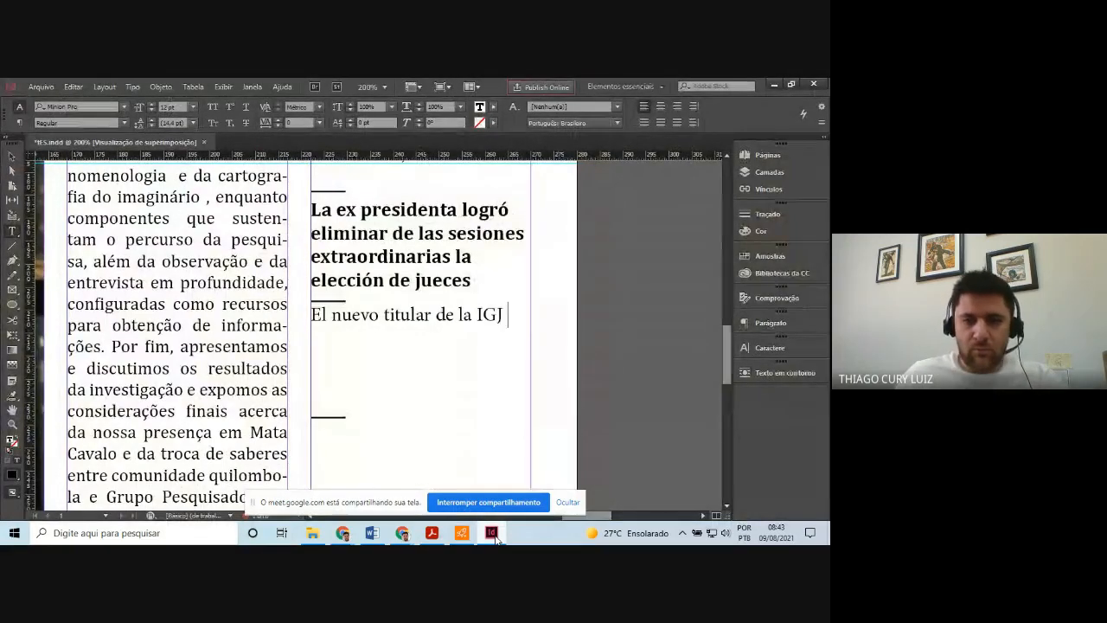
# Check the scan in Acrobat Reader and continue the second pull quote with "invitó a jubilarse"
pyautogui.click(495, 536)
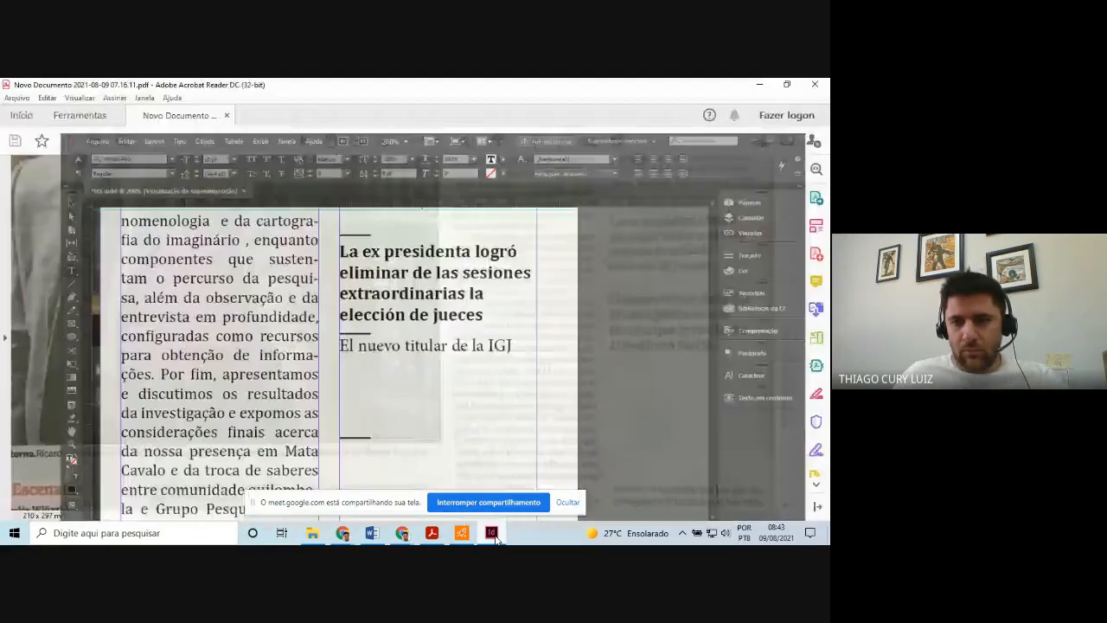
pyautogui.click(496, 537)
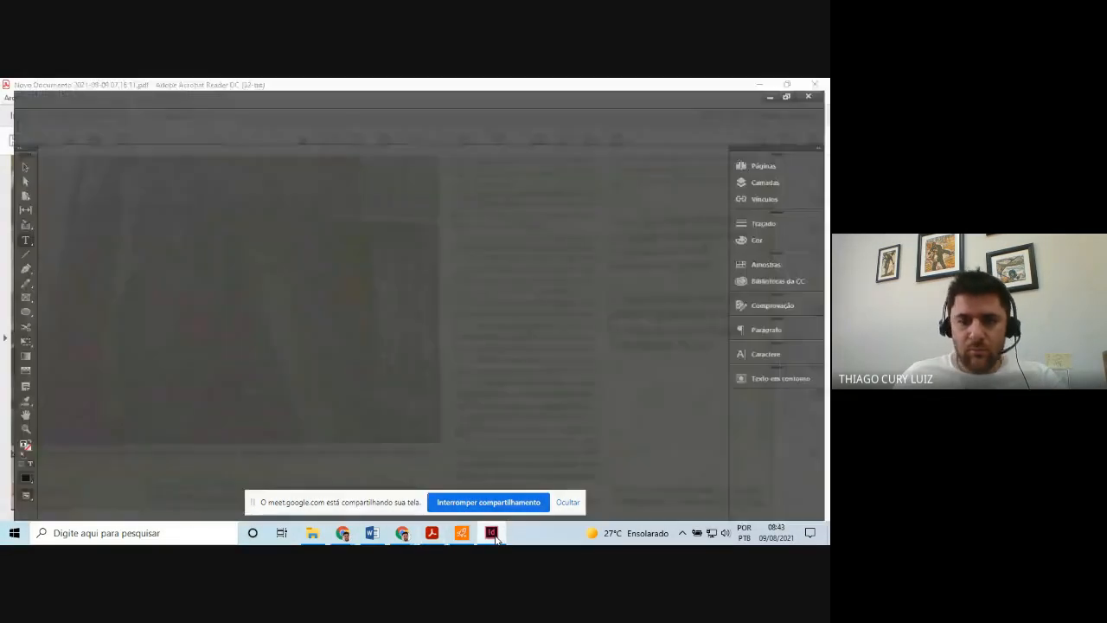
pyautogui.write('invitó ')
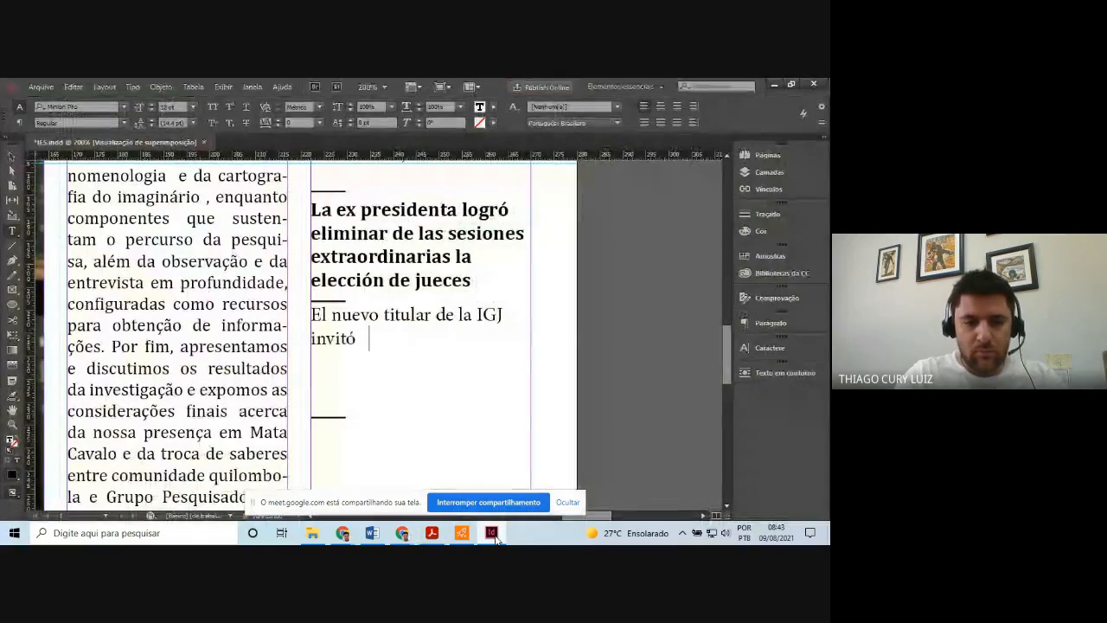
pyautogui.write('a jubilarse')
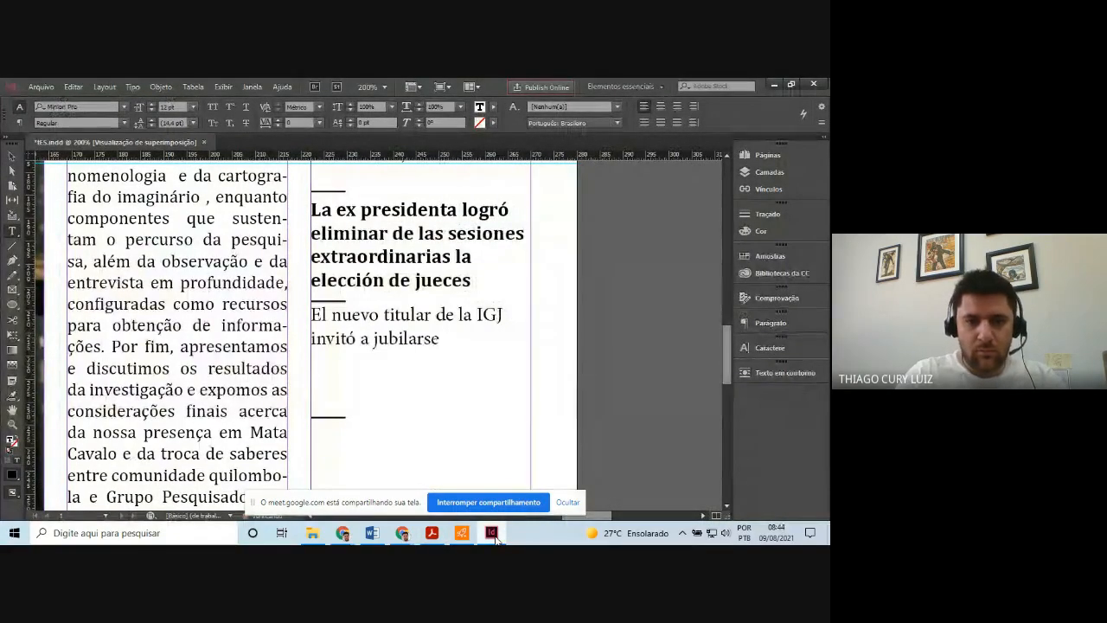
# Continue the second pull quote with "a la técnica que investigaba", checking the wording against the scan in Acrobat Reader
pyautogui.click(496, 536)
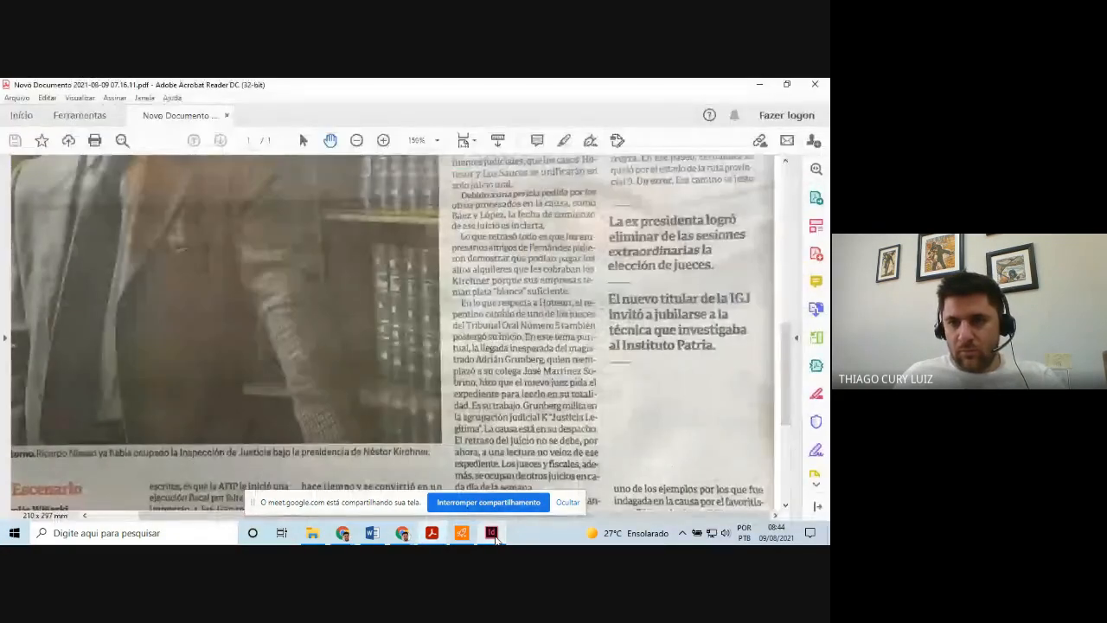
pyautogui.click(492, 534)
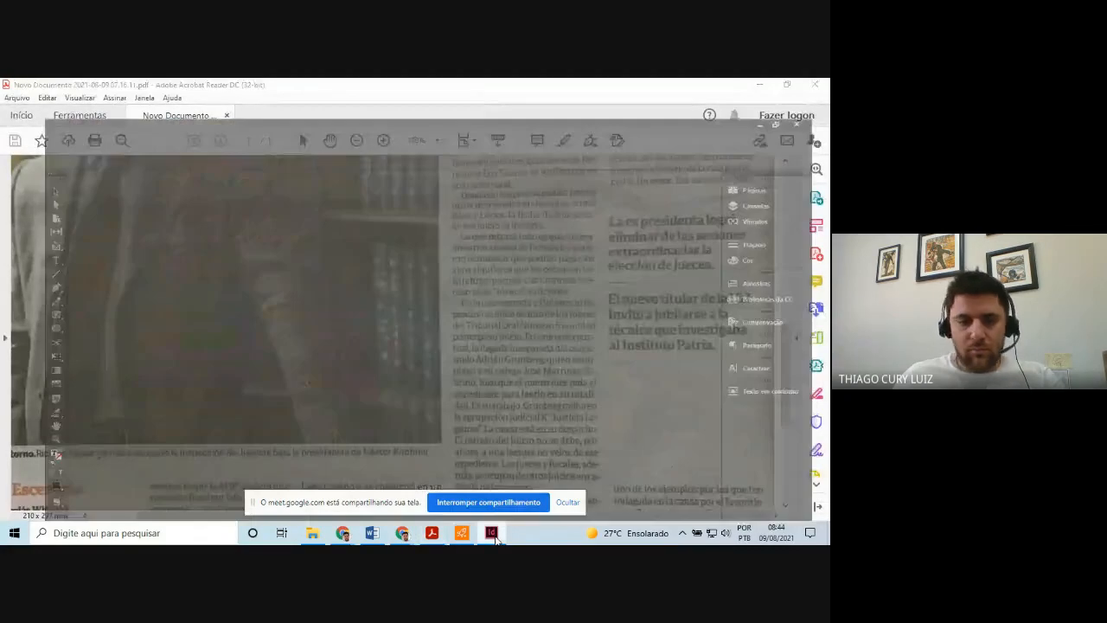
pyautogui.write('a la t')
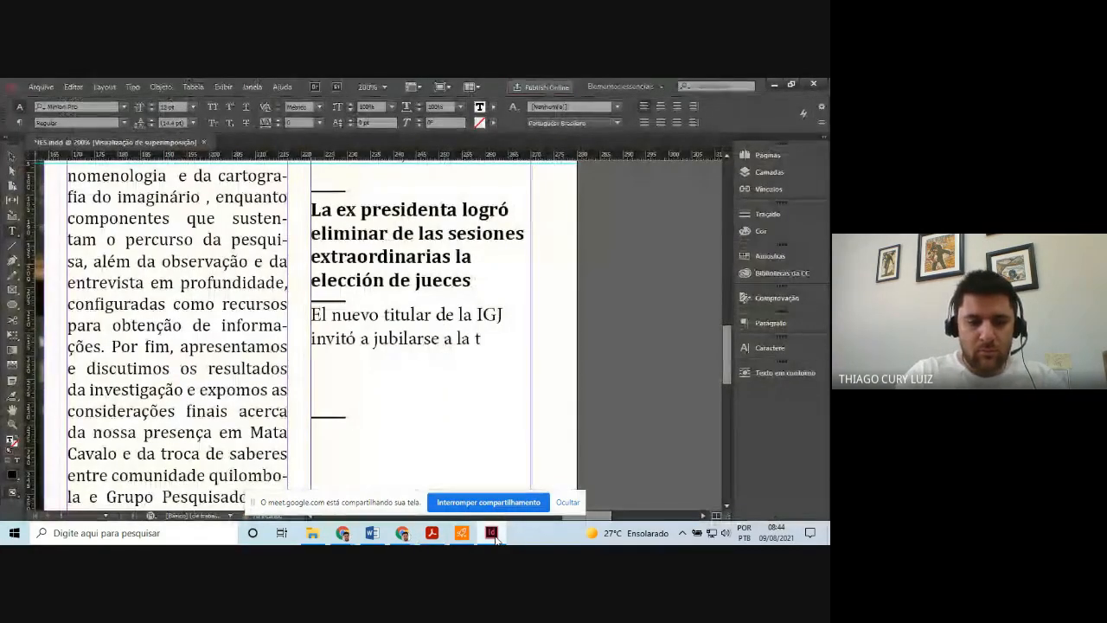
pyautogui.write('écnica que inv')
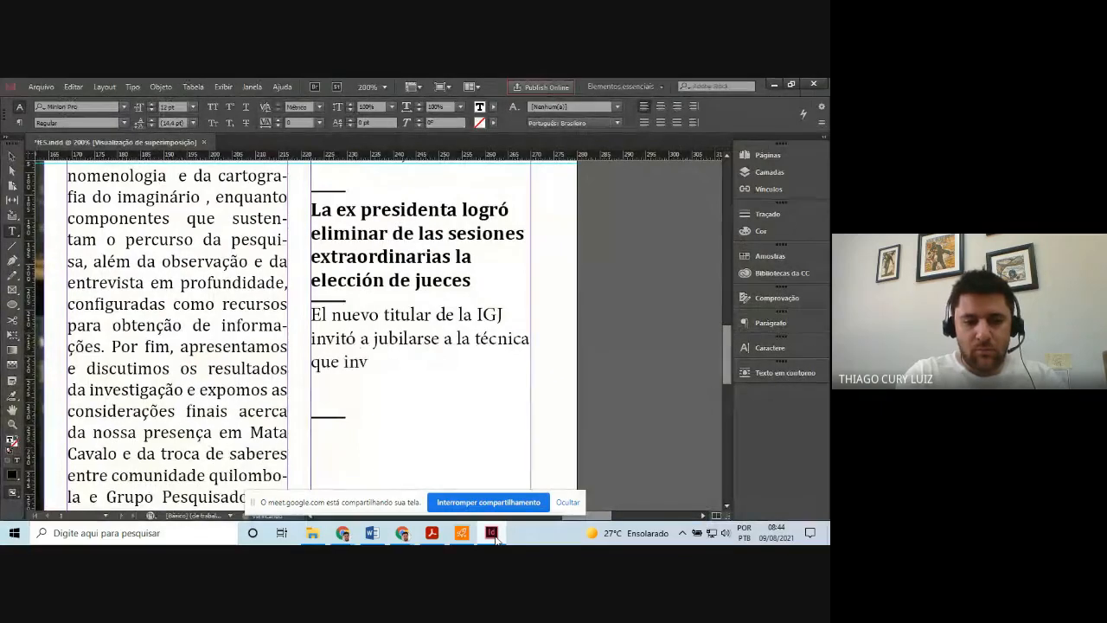
pyautogui.write('estiga')
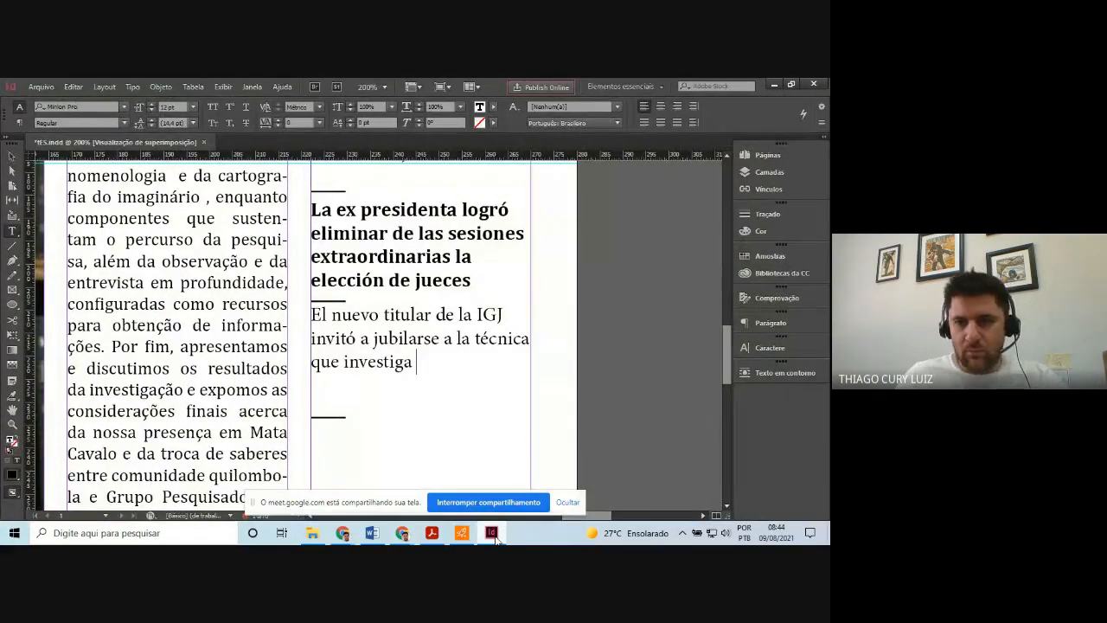
pyautogui.click(493, 534)
pyautogui.click(493, 534)
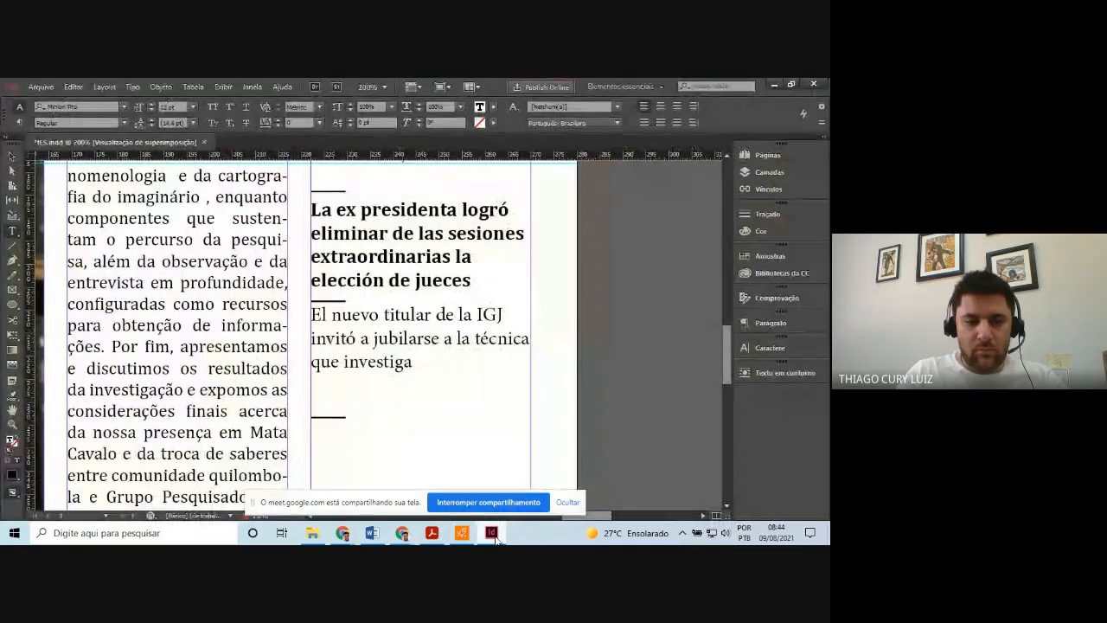
pyautogui.write('ba')
pyautogui.press('BackSpace')
pyautogui.press('BackSpace')
pyautogui.press('BackSpace')
pyautogui.press('BackSpace')
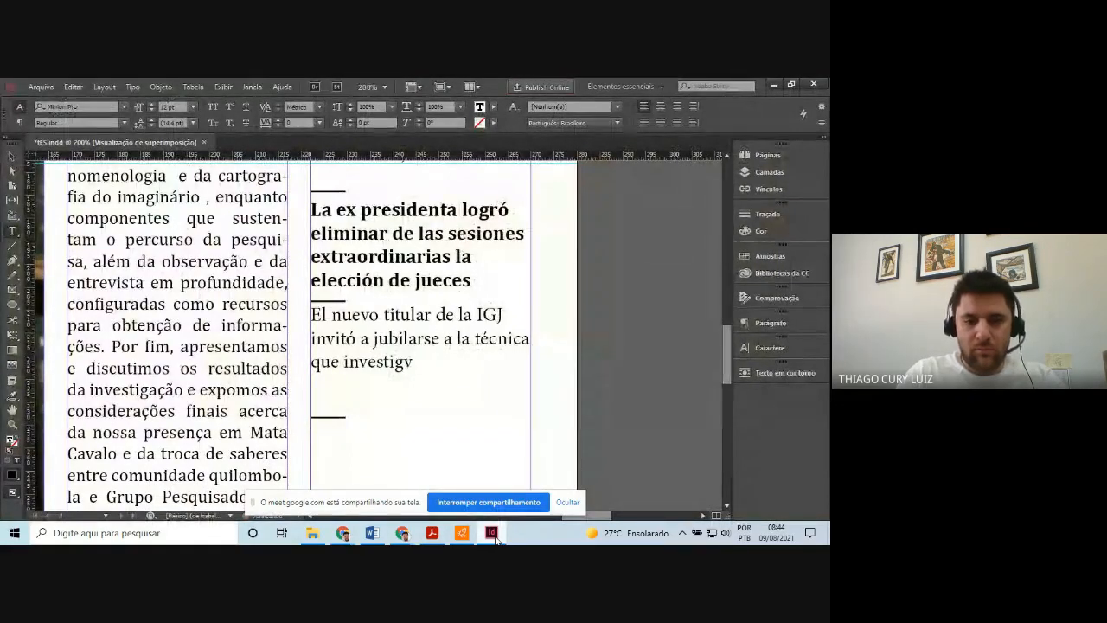
pyautogui.write('aba')
# Finish the second pull quote's wording with "al Instituto Patria", checking it against the scan in Acrobat Reader
pyautogui.click(494, 534)
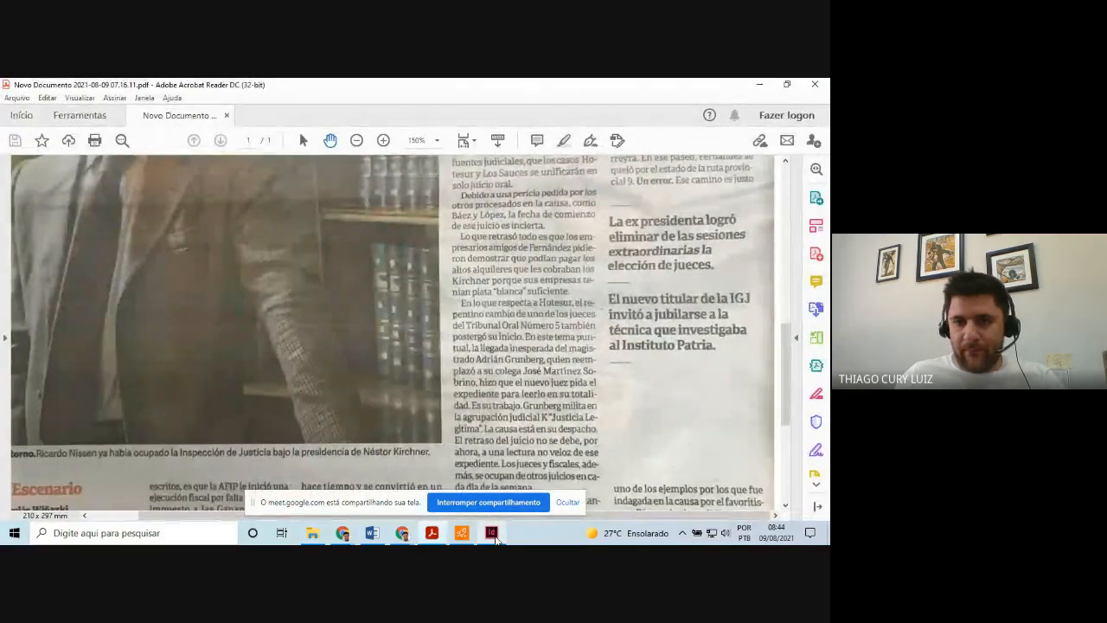
pyautogui.click(492, 533)
pyautogui.write('al I')
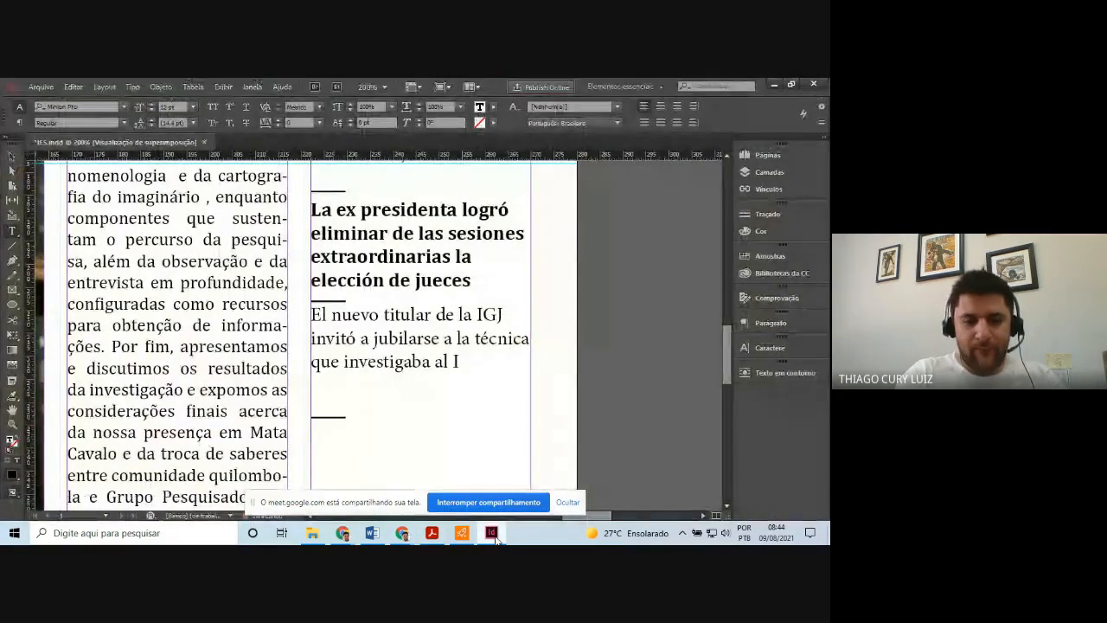
pyautogui.write('nstituto Patr')
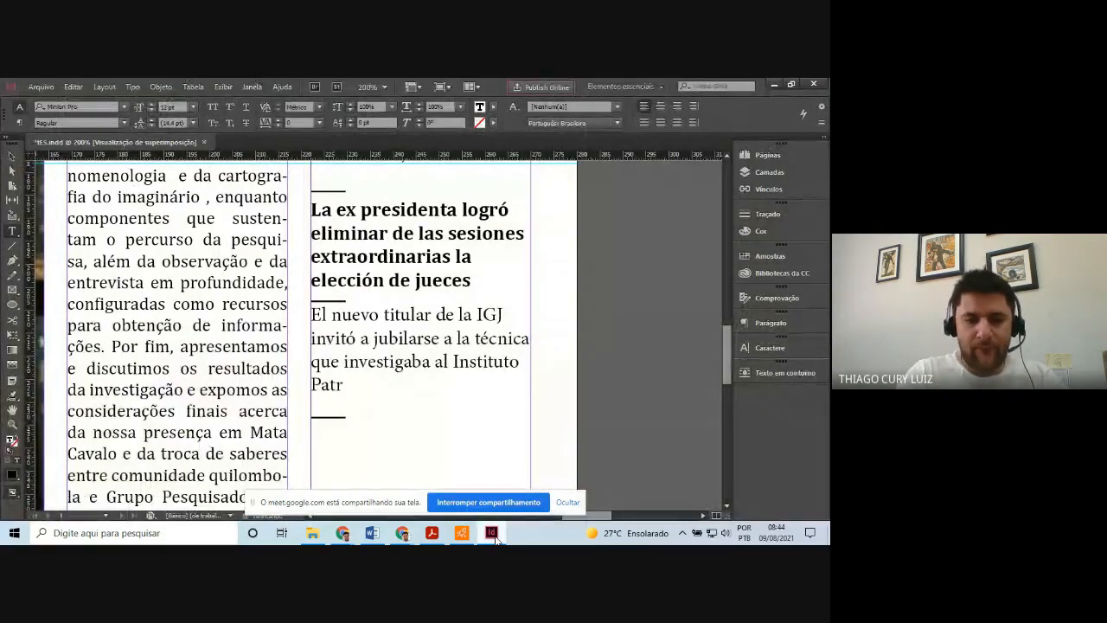
pyautogui.write('ia')
pyautogui.click(494, 535)
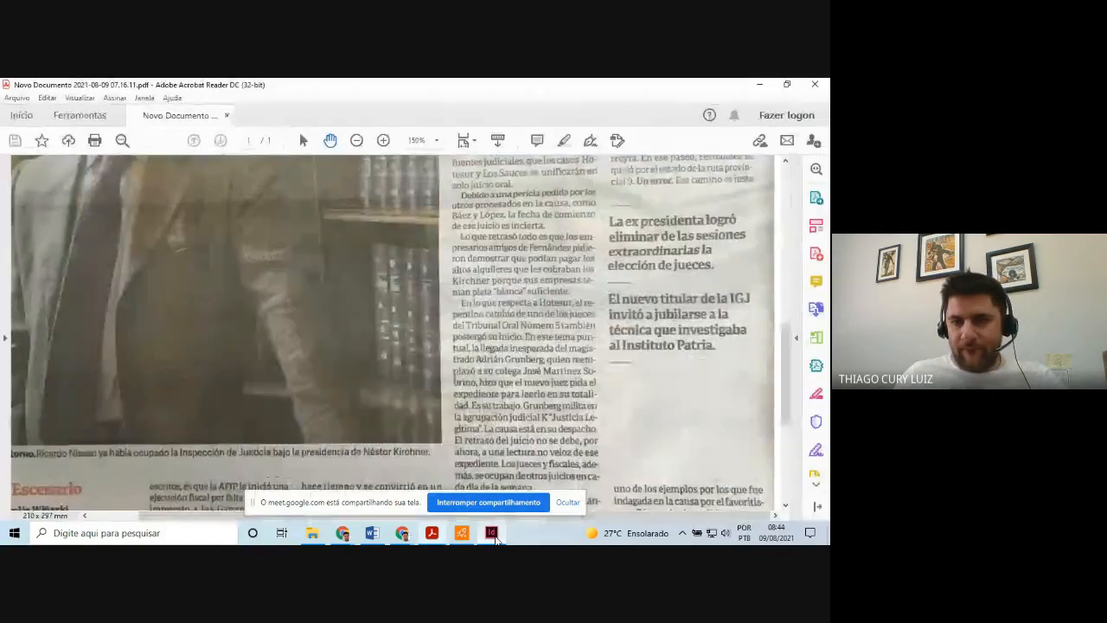
pyautogui.click(494, 535)
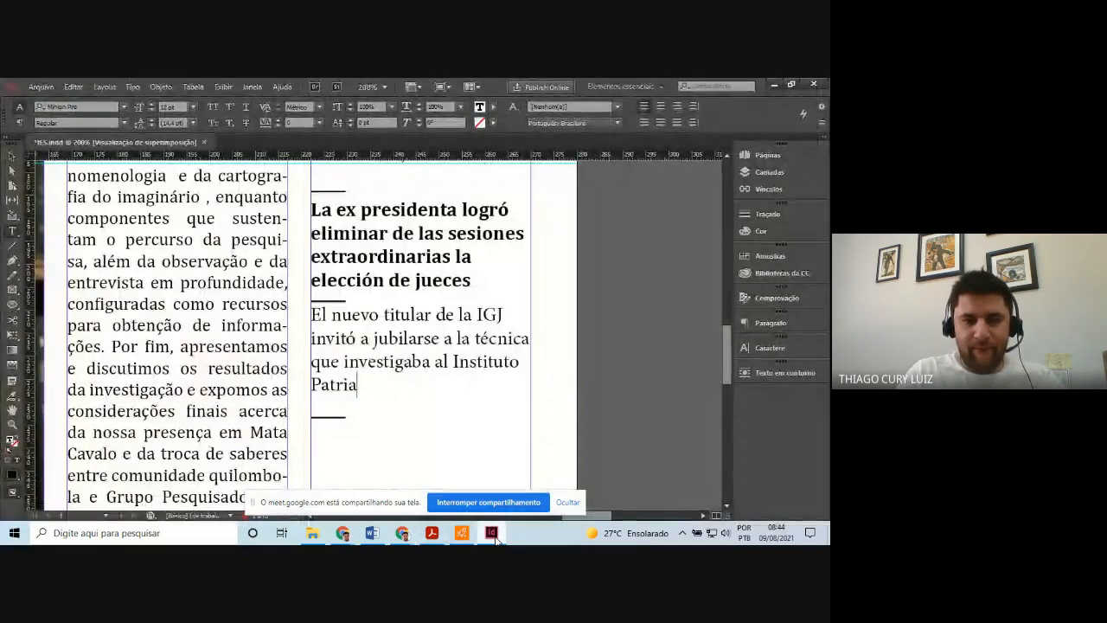
# Set the whole text of the second pull quote in Cambria Bold
pyautogui.hotkey('ctrl', 'a')
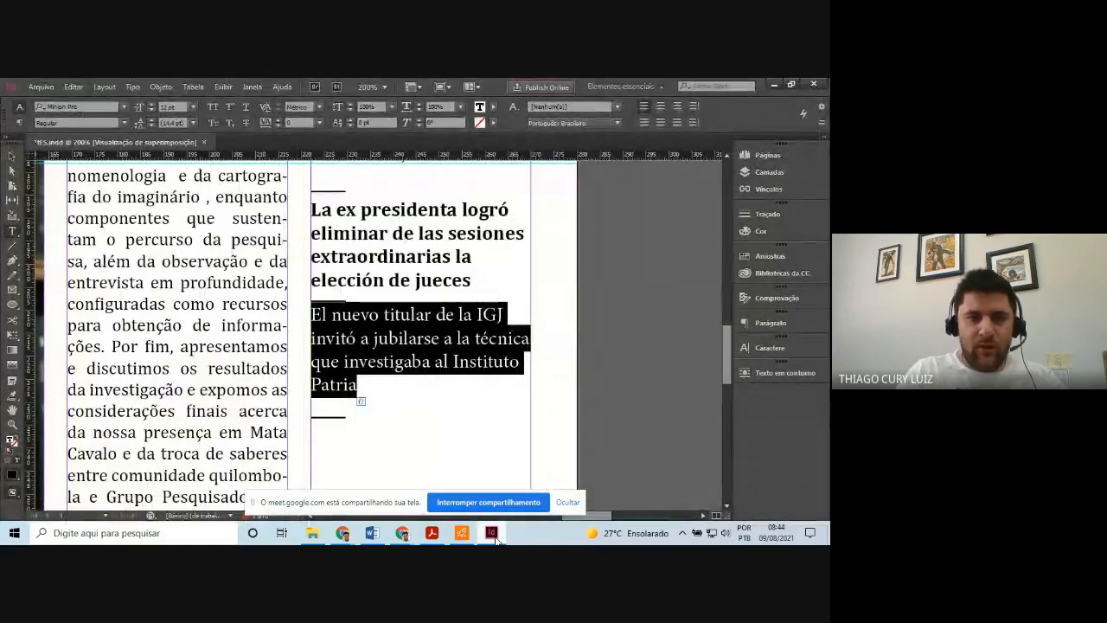
pyautogui.click(124, 107)
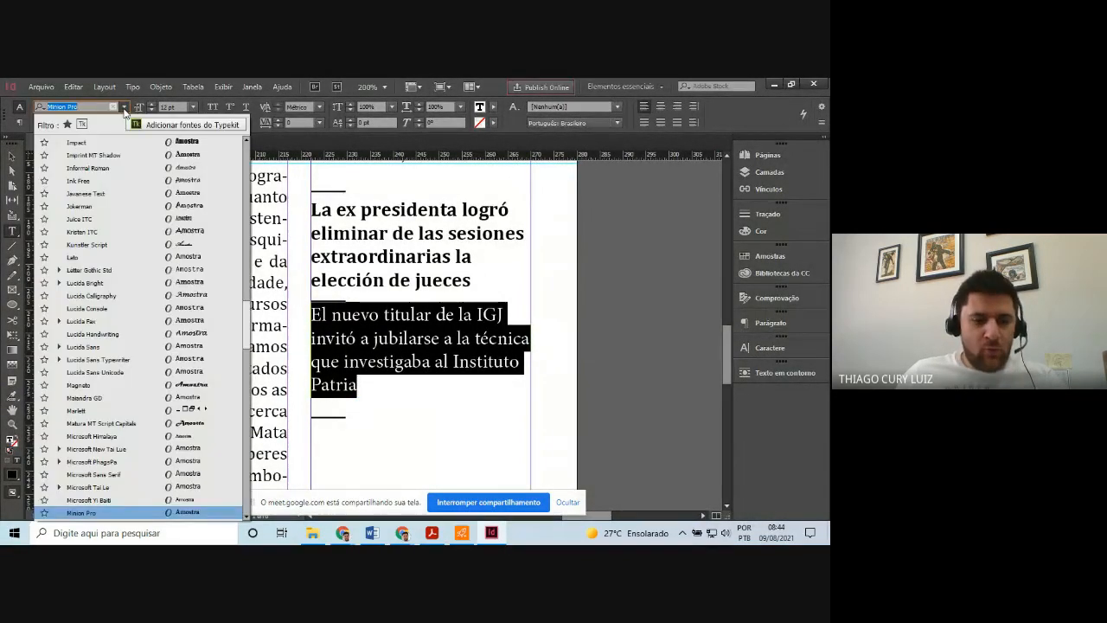
pyautogui.write('cm')
pyautogui.press('BackSpace')
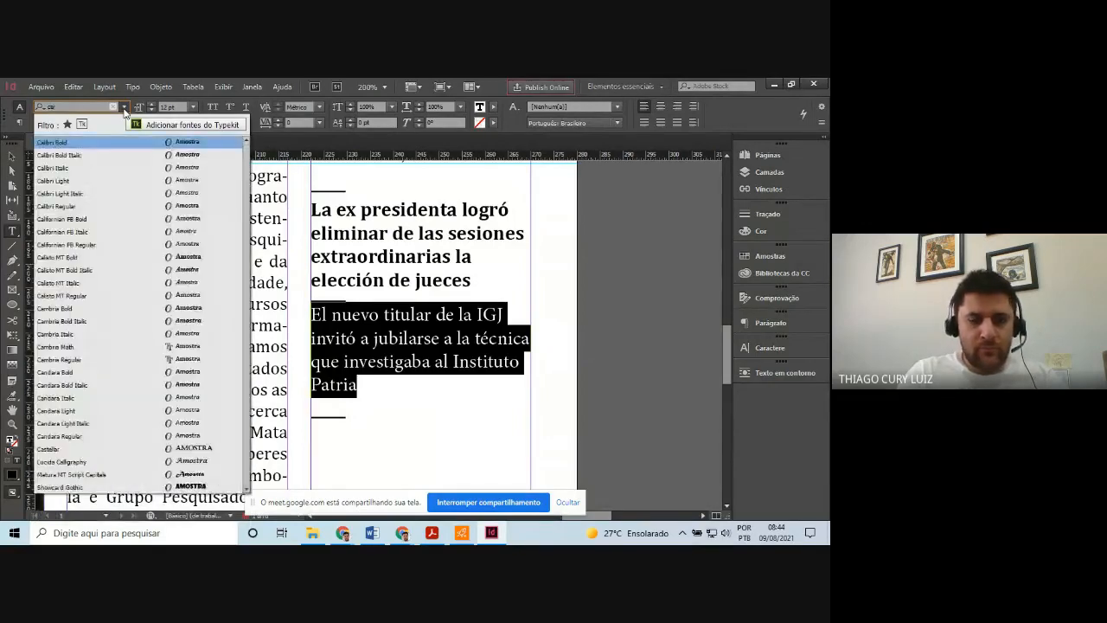
pyautogui.write('ambri')
pyautogui.press('Down')
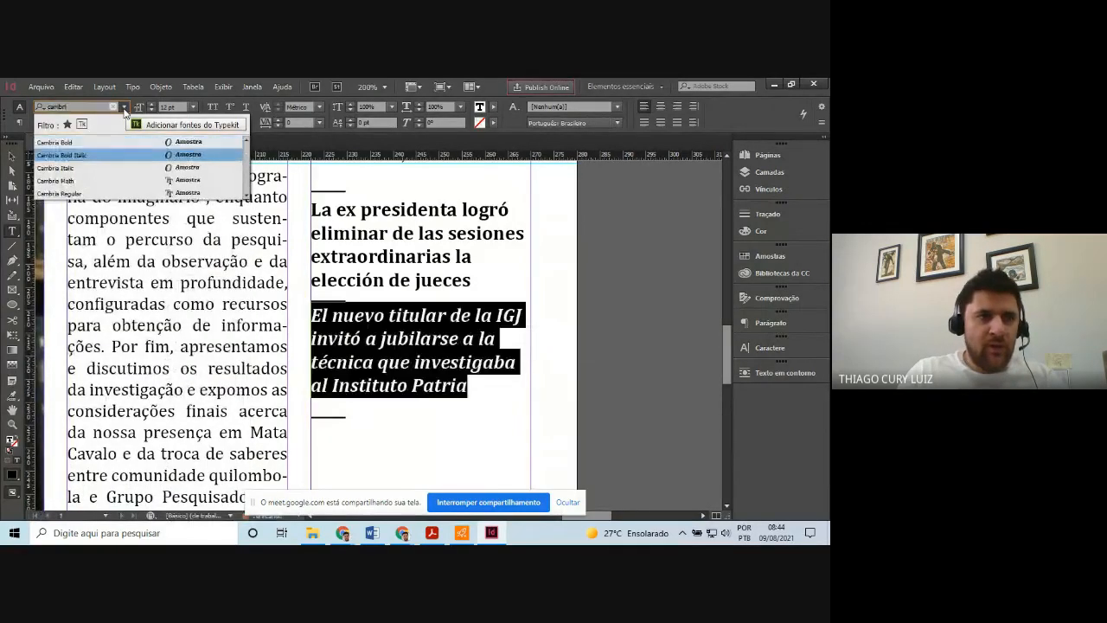
pyautogui.press('Up')
pyautogui.press('Return')
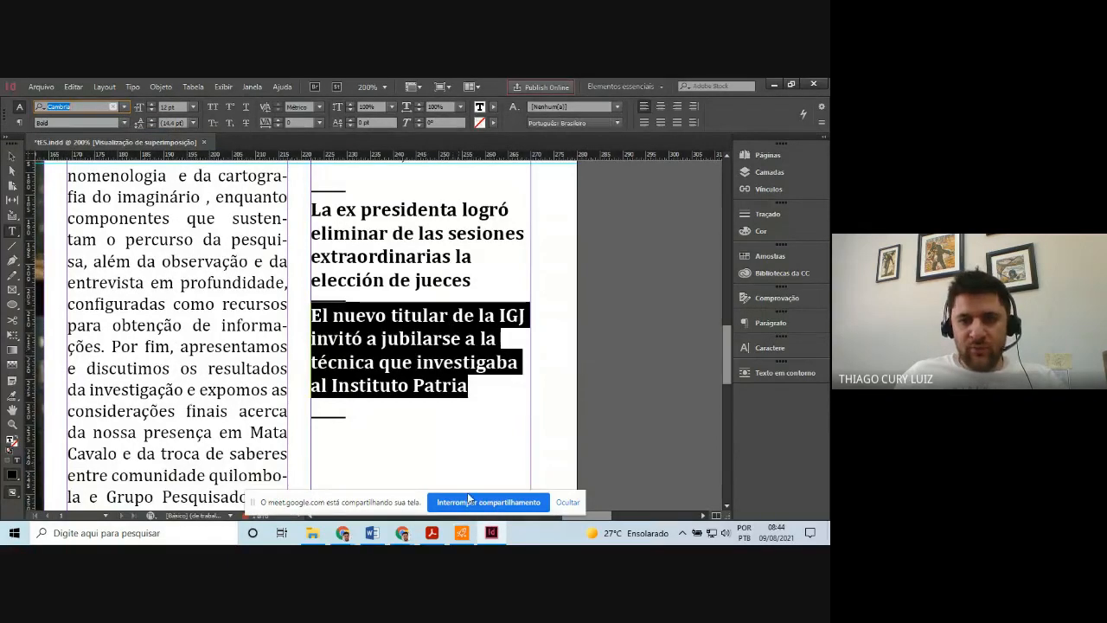
# Check the punctuation on the scan in Acrobat Reader and end both pull quotes with a period
pyautogui.click(488, 537)
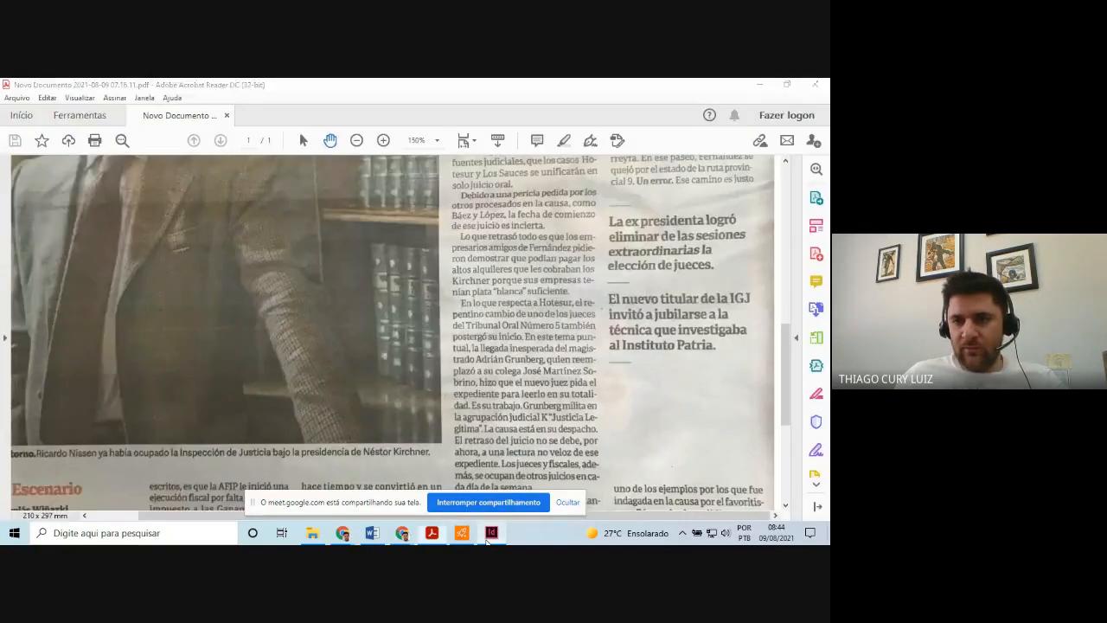
pyautogui.click(488, 537)
pyautogui.click(472, 390)
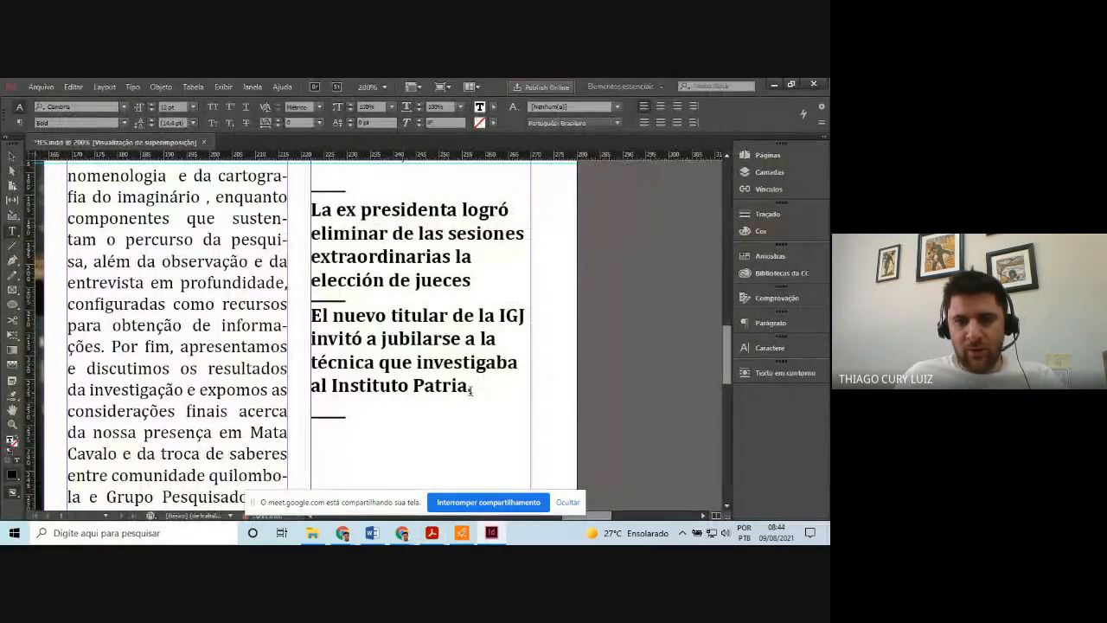
pyautogui.click(492, 537)
pyautogui.click(492, 533)
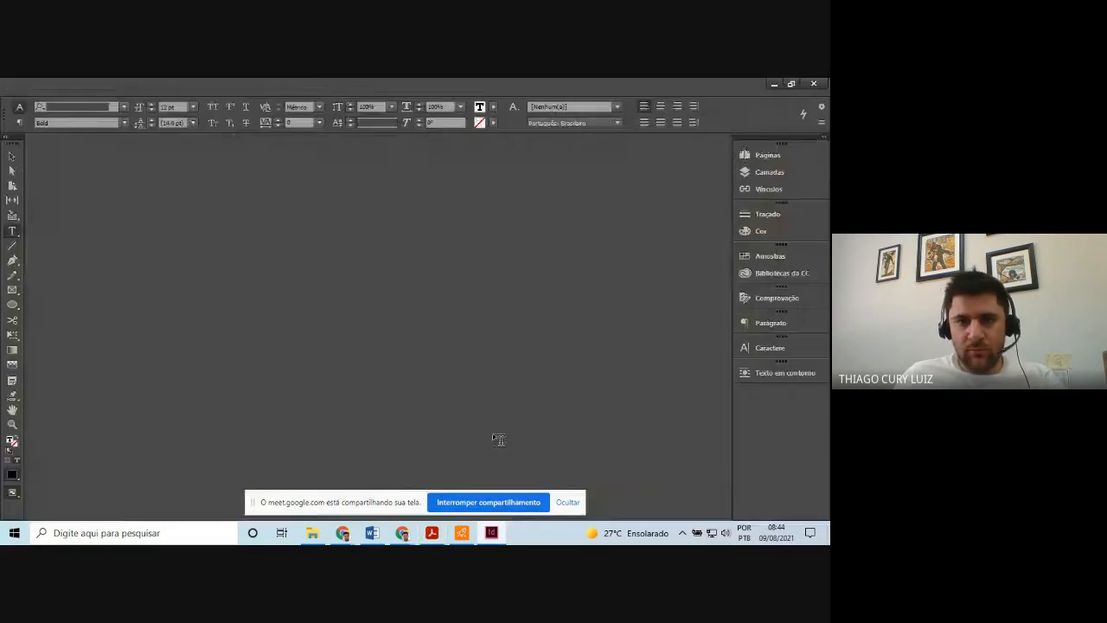
# Shorten the second pull quote's frame to a height of 19.75 mm and nudge it down between the two short rules
pyautogui.click(12, 156)
pyautogui.click(420, 381)
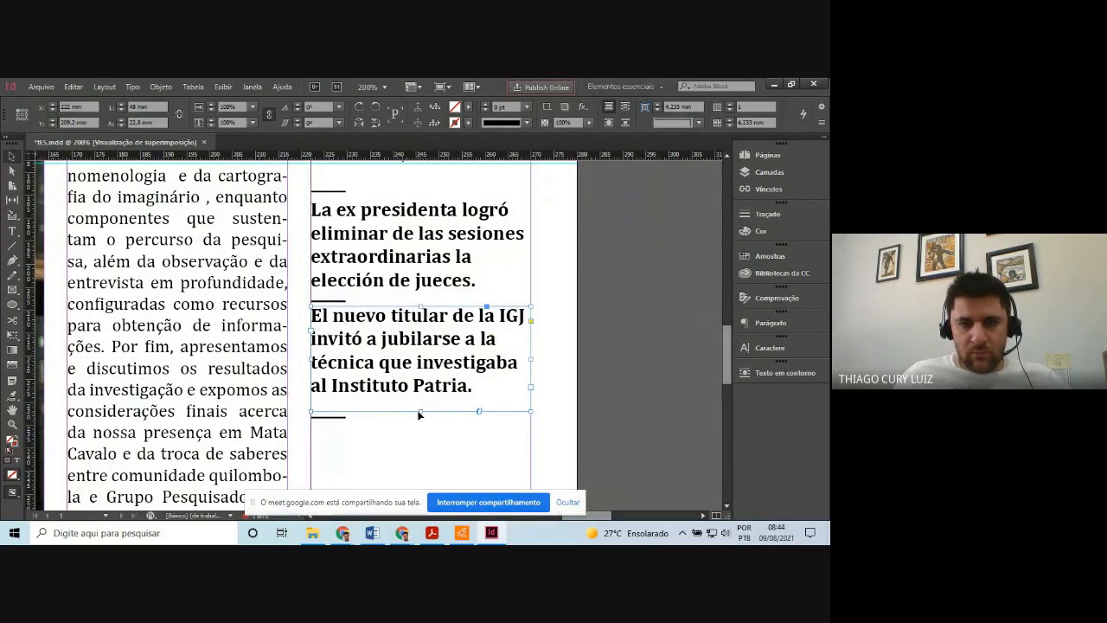
pyautogui.moveTo(419, 408); pyautogui.dragTo(420, 398)
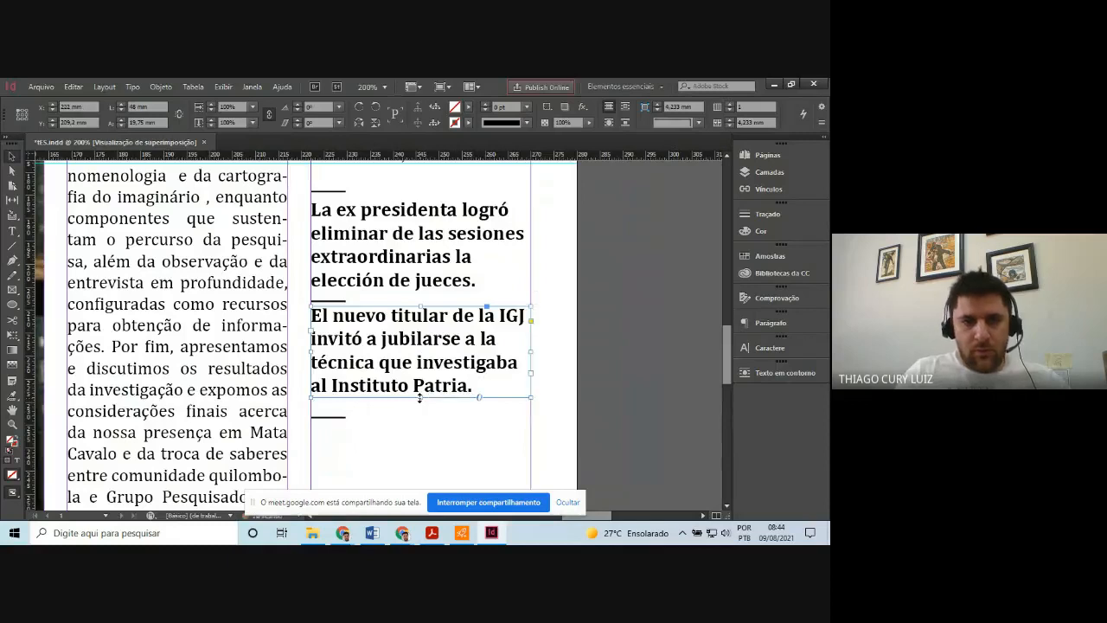
pyautogui.press('Down')
pyautogui.press('Down')
pyautogui.press('Down')
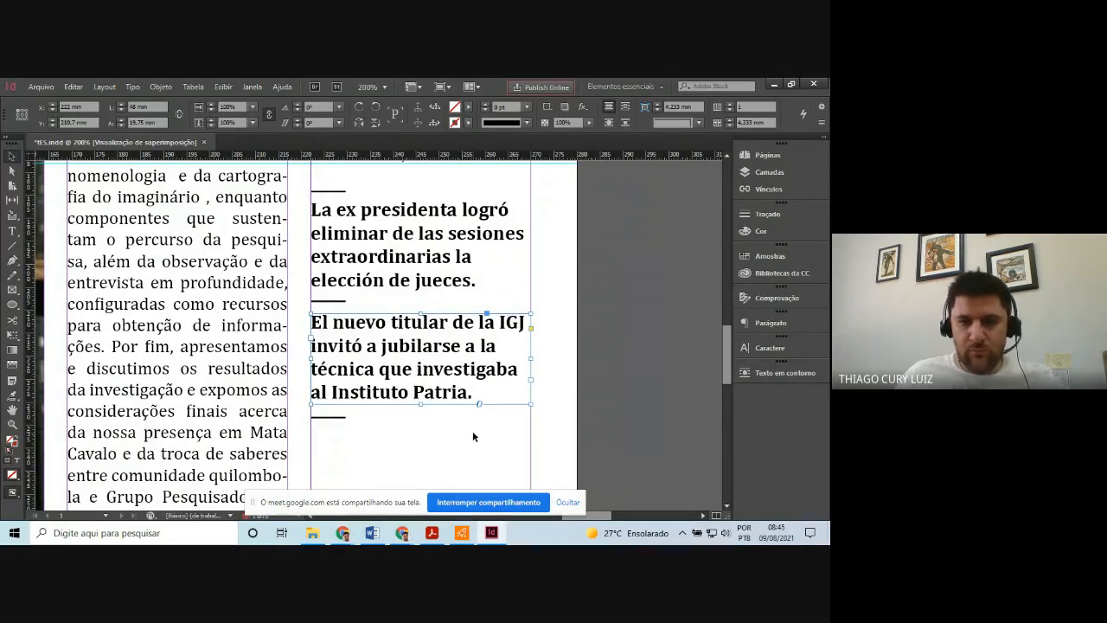
pyautogui.press('Down')
pyautogui.click(562, 456)
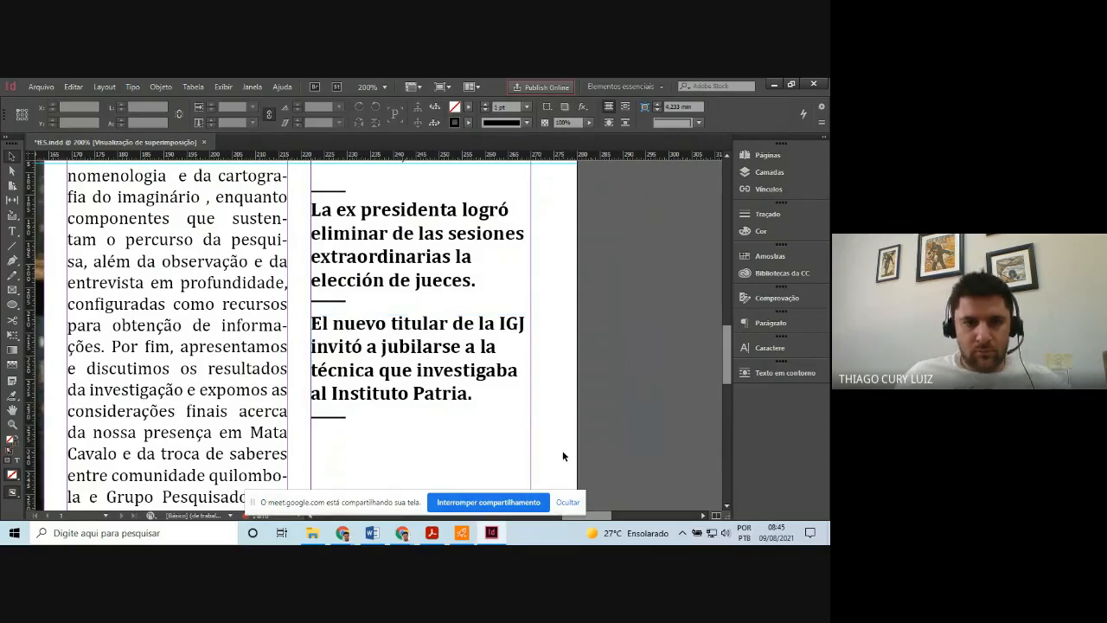
# Compare the pull quotes with the scan in Acrobat Reader and review the whole page layout at 50% zoom
pyautogui.click(489, 540)
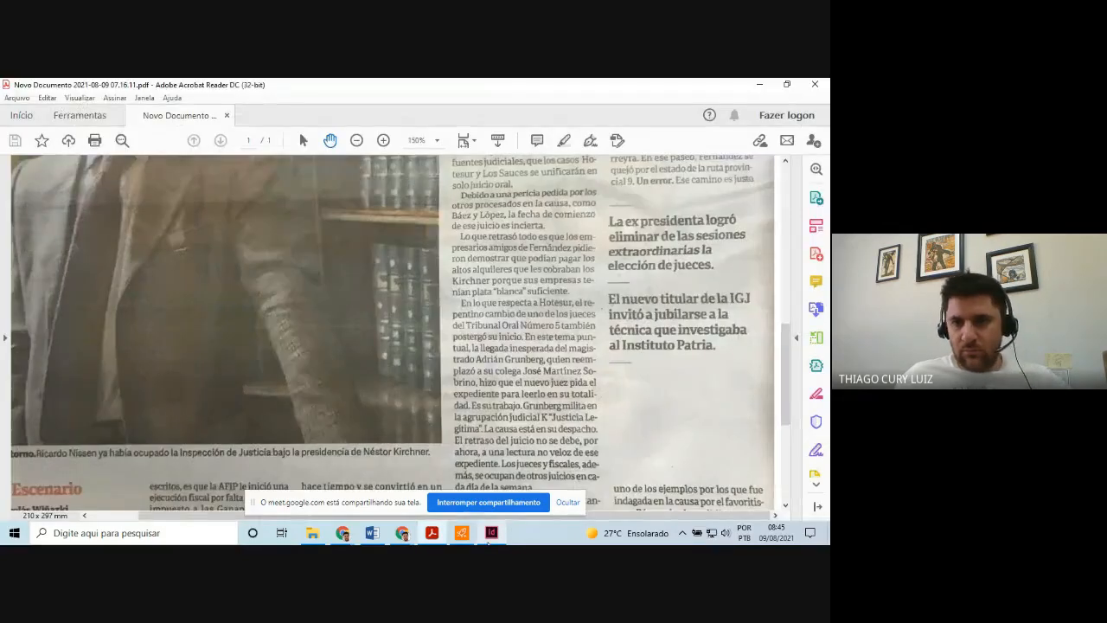
pyautogui.click(489, 540)
pyautogui.scroll(-3, 387, 386)
pyautogui.scroll(-2, 387, 386)
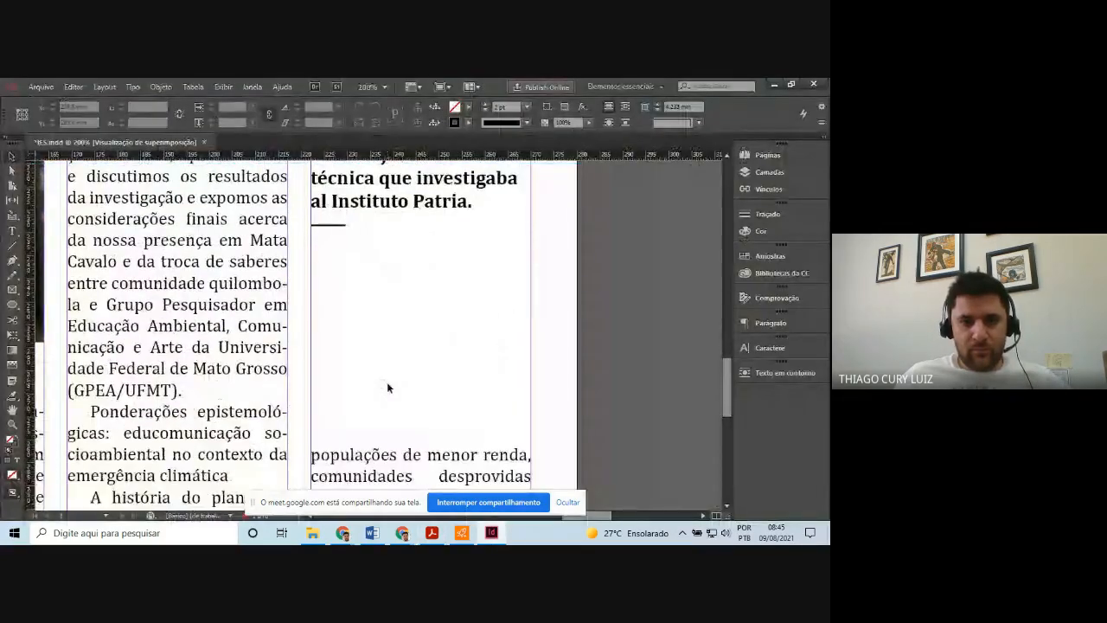
pyautogui.press('z')
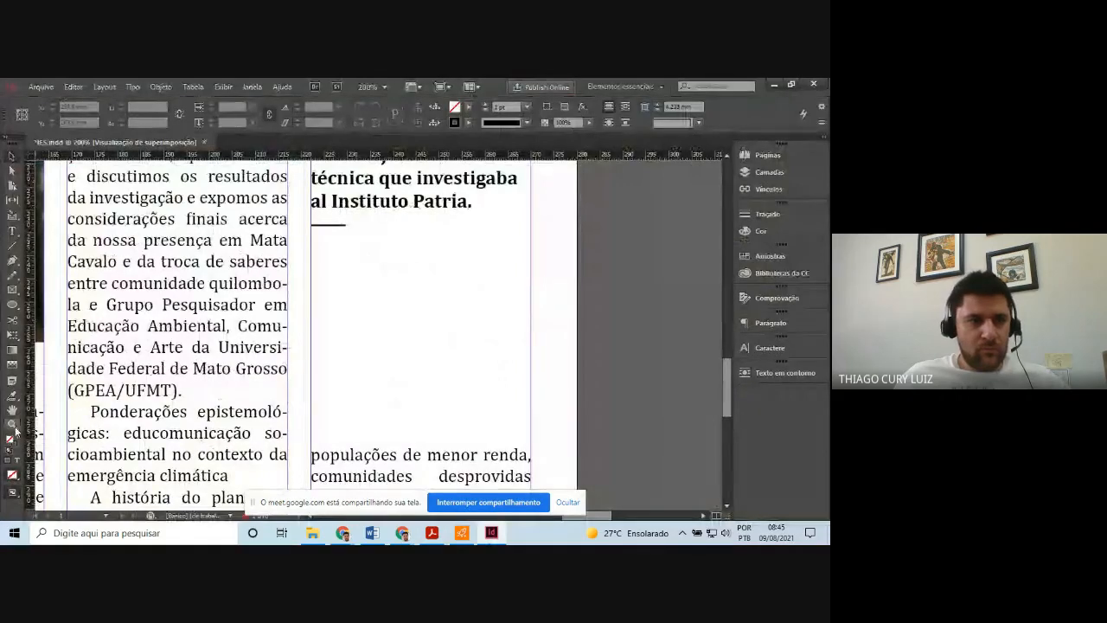
pyautogui.keyDown('alt'); pyautogui.click(248, 311); pyautogui.keyUp('alt')
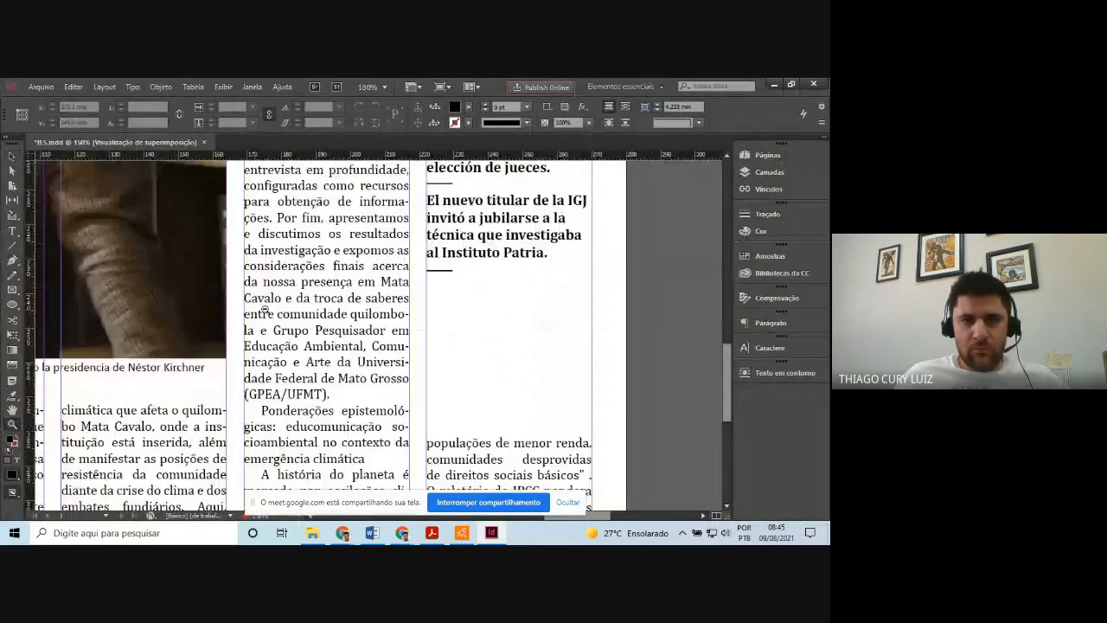
pyautogui.keyDown('alt'); pyautogui.click(350, 270); pyautogui.keyUp('alt')
pyautogui.keyDown('alt'); pyautogui.click(386, 270); pyautogui.keyUp('alt')
pyautogui.keyDown('alt'); pyautogui.click(386, 270); pyautogui.keyUp('alt')
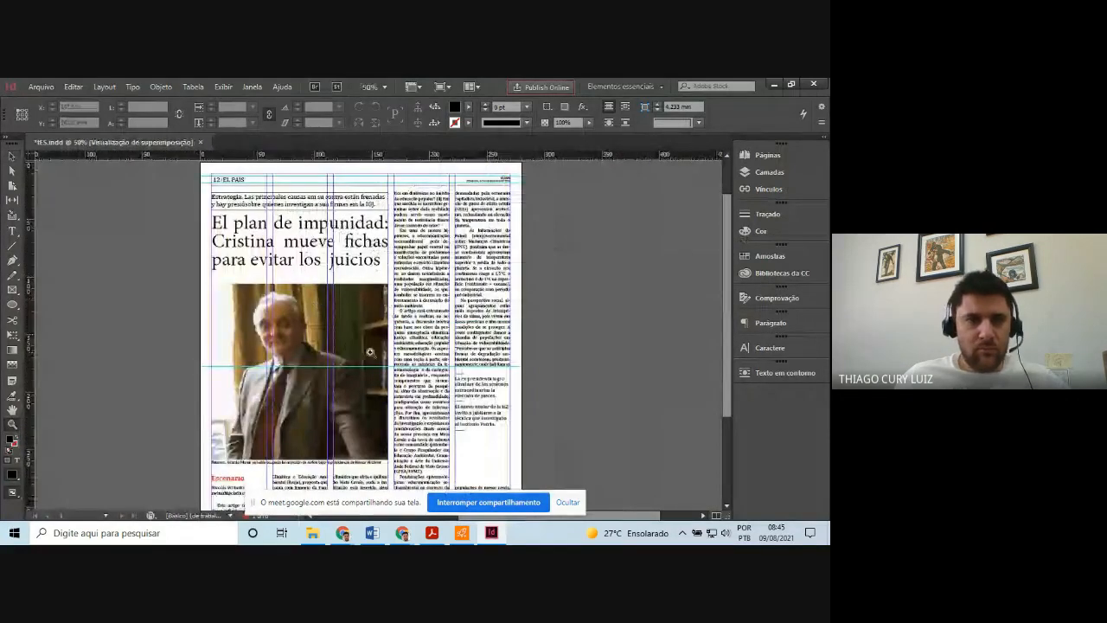
pyautogui.scroll(-3, 373, 352)
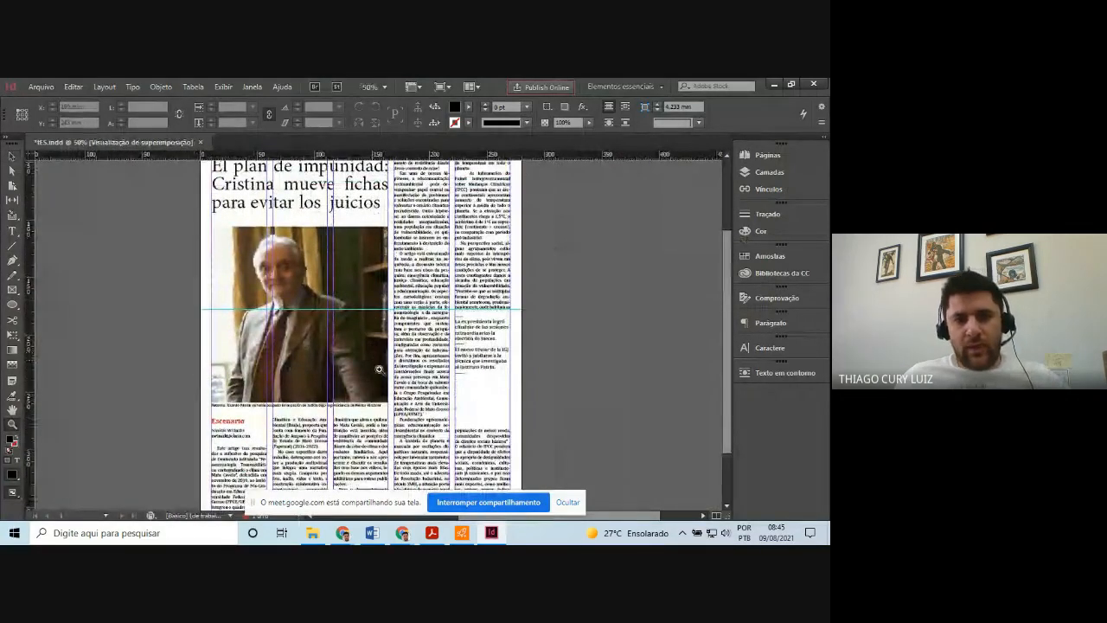
pyautogui.click(432, 532)
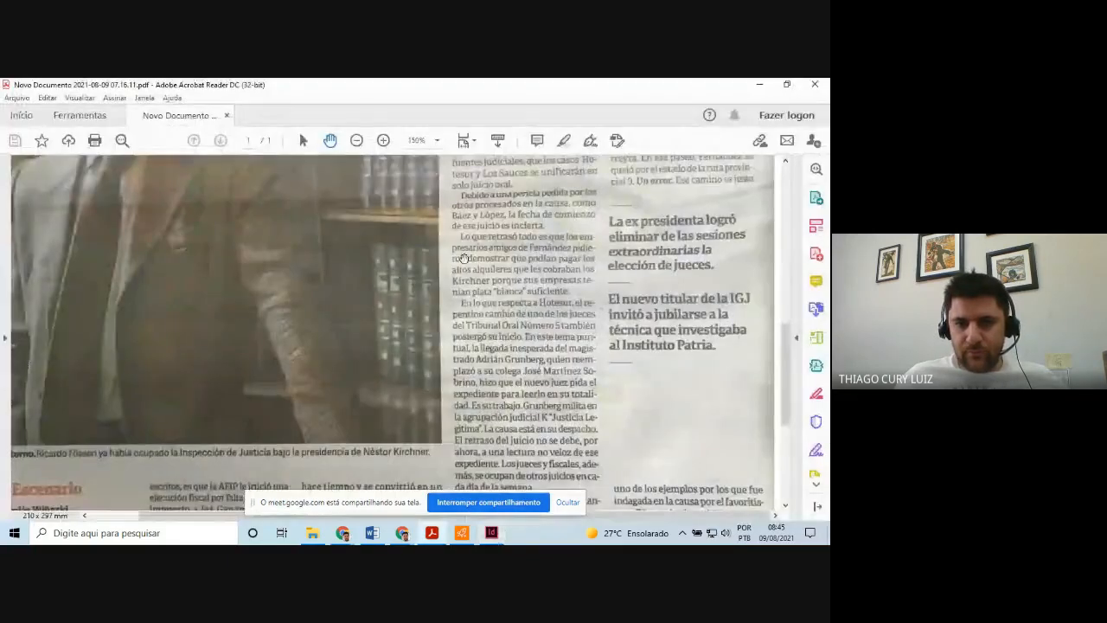
# Examine the pull quotes and the full page layout of the scan in Acrobat Reader
pyautogui.scroll(-3, 461, 250)
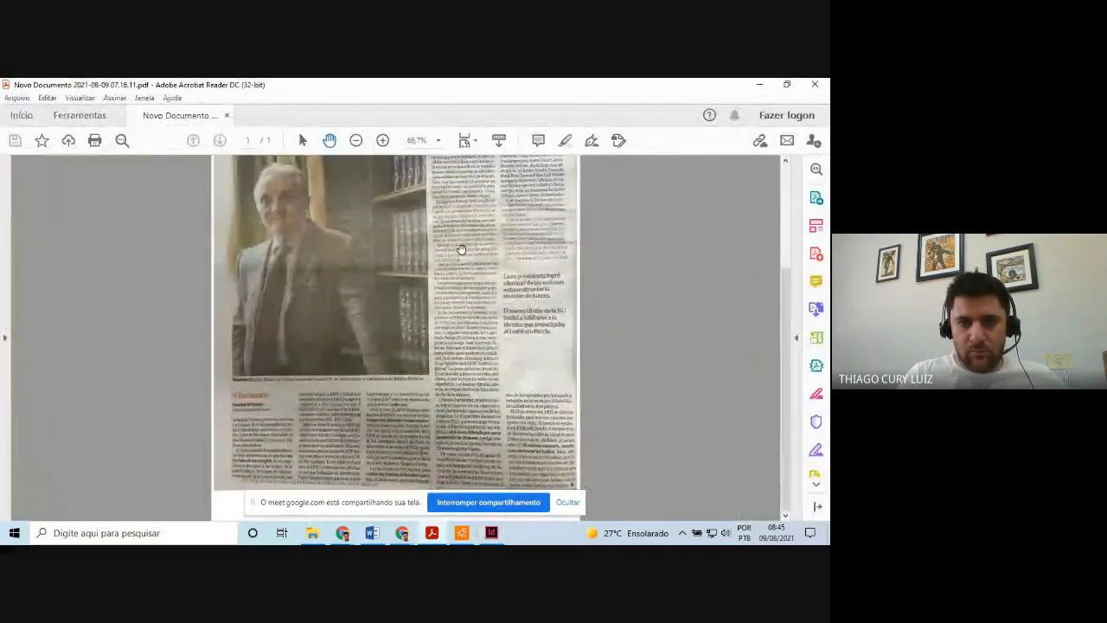
pyautogui.scroll(-1, 462, 250)
pyautogui.scroll(1, 461, 250)
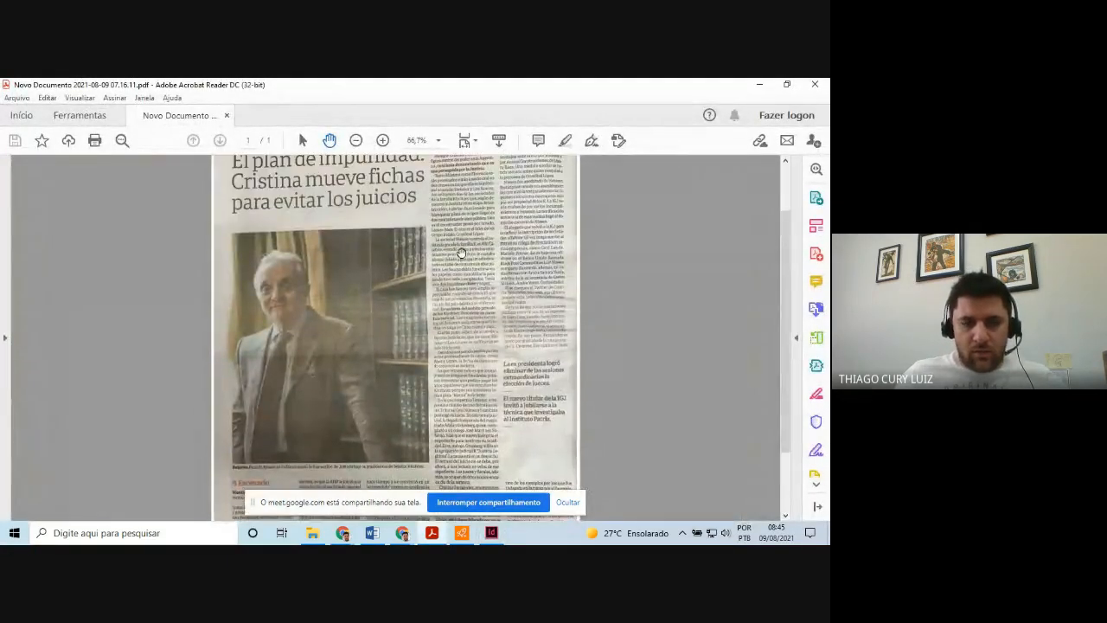
pyautogui.scroll(-2, 461, 250)
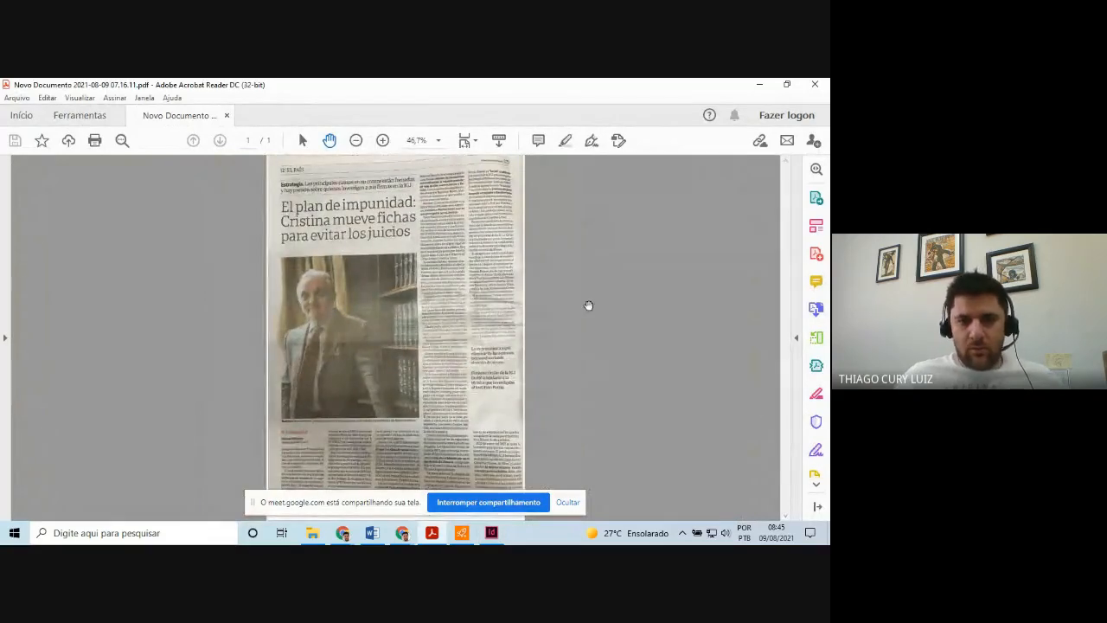
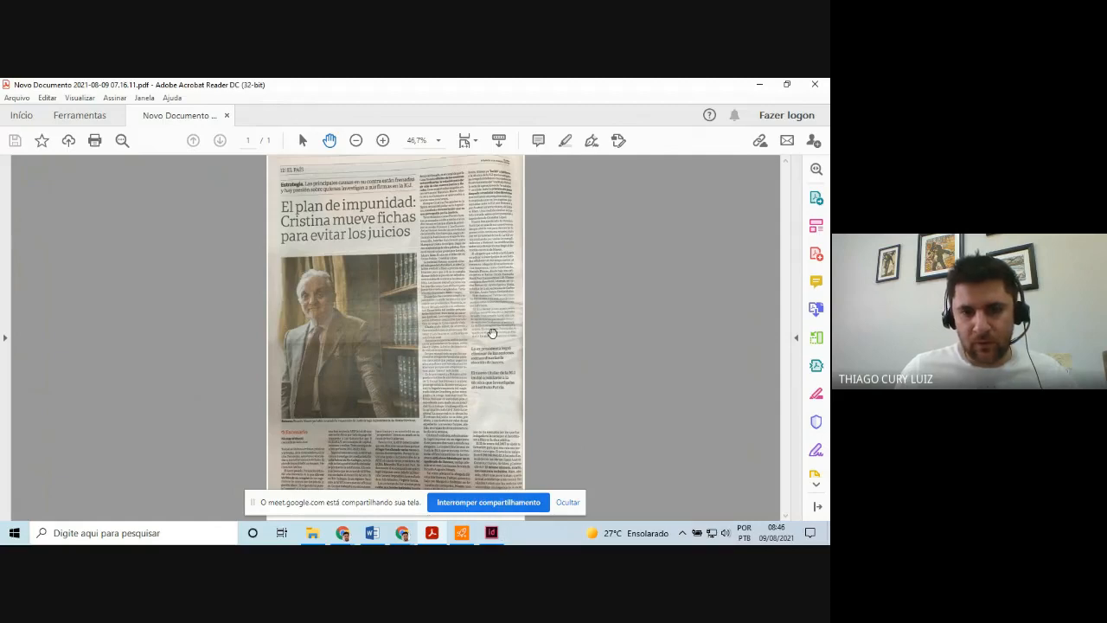
# Switch to InDesign, frame the whole page and preview it without guides and frame edges
pyautogui.click(492, 532)
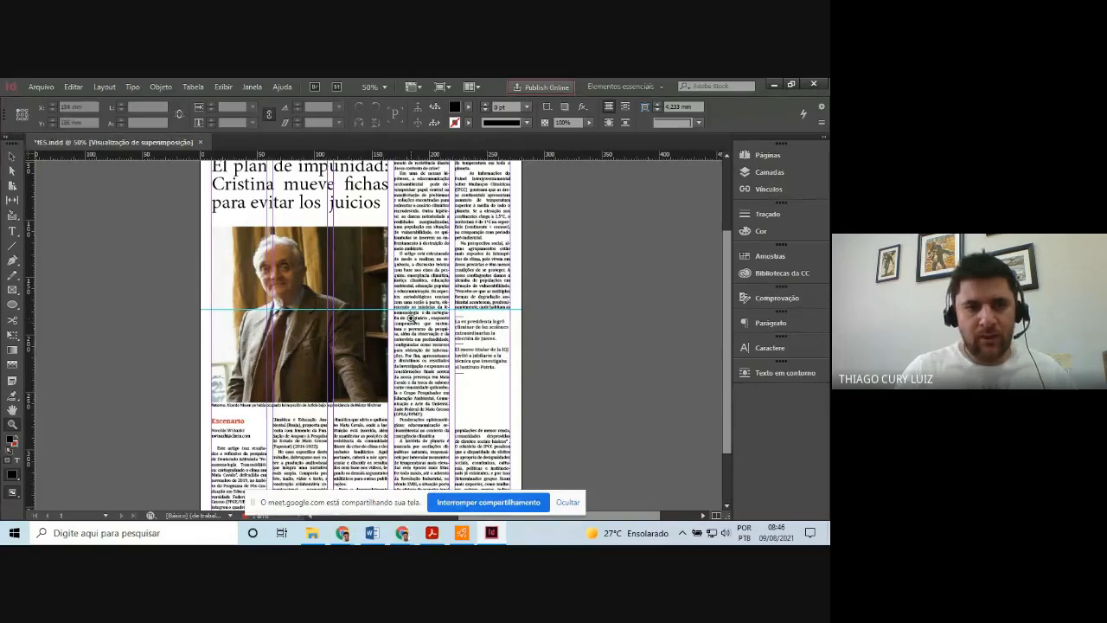
pyautogui.keyDown('alt'); pyautogui.click(402, 319); pyautogui.keyUp('alt')
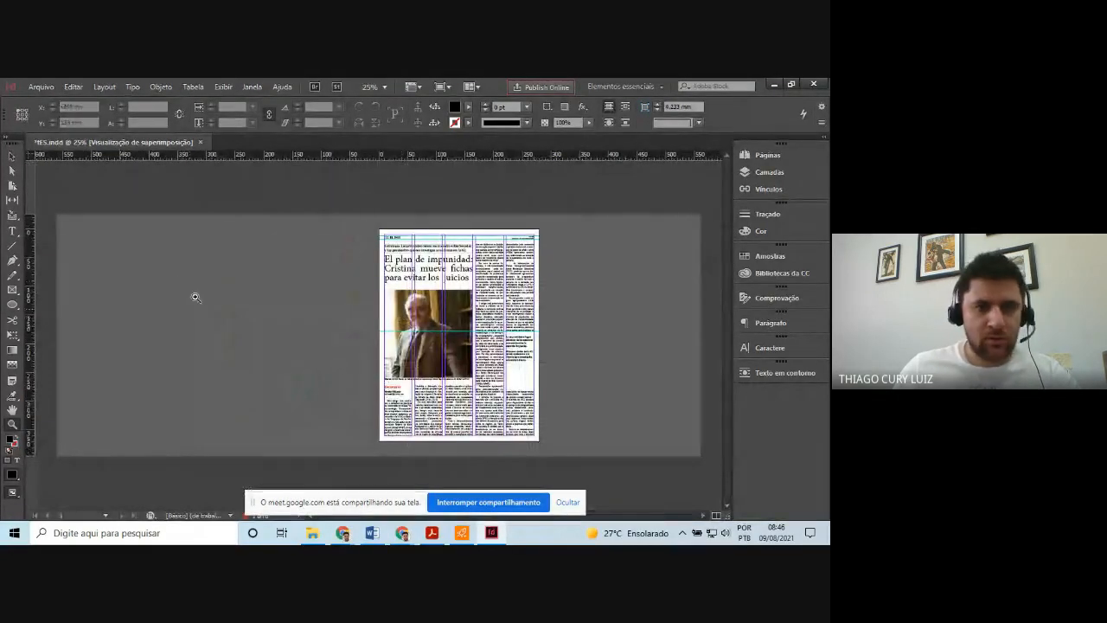
pyautogui.moveTo(375, 225); pyautogui.dragTo(543, 443)
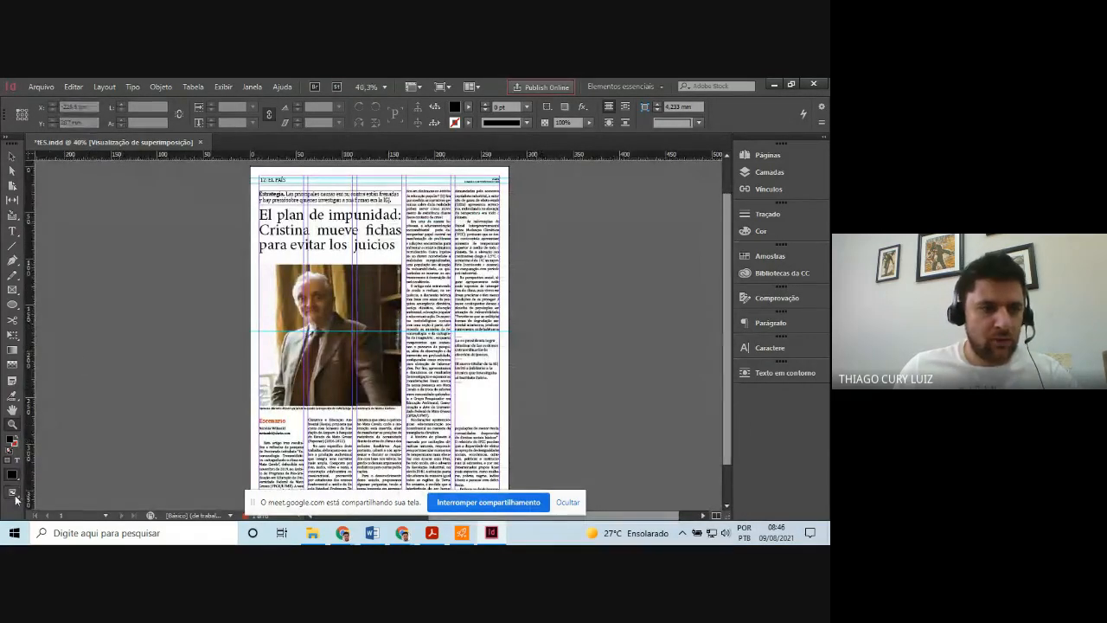
pyautogui.moveTo(14, 493); pyautogui.dragTo(53, 445)
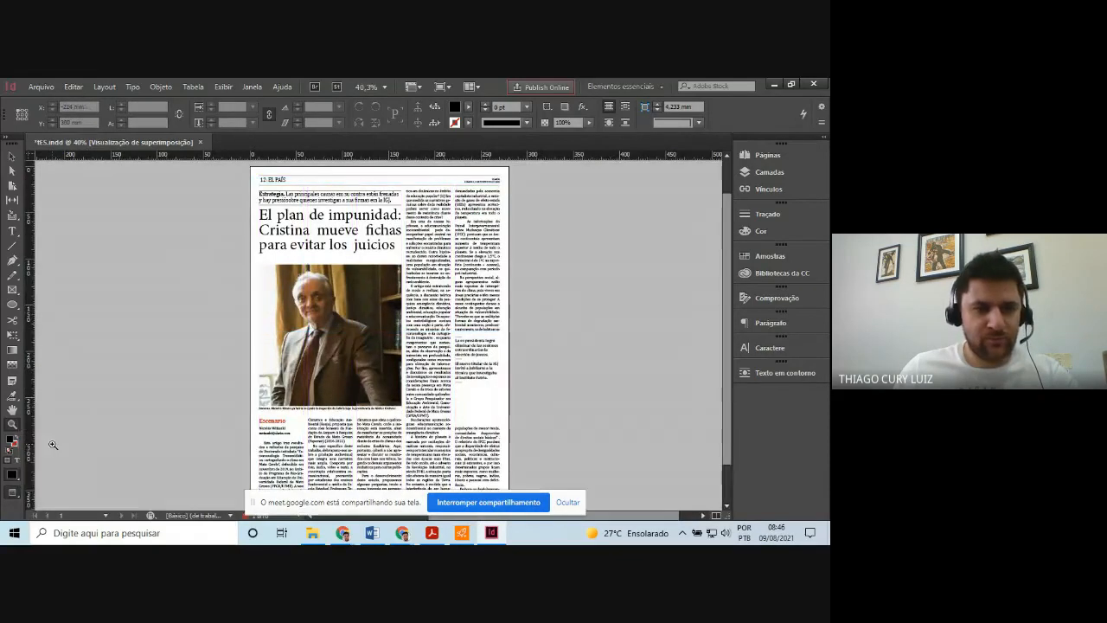
pyautogui.click(12, 157)
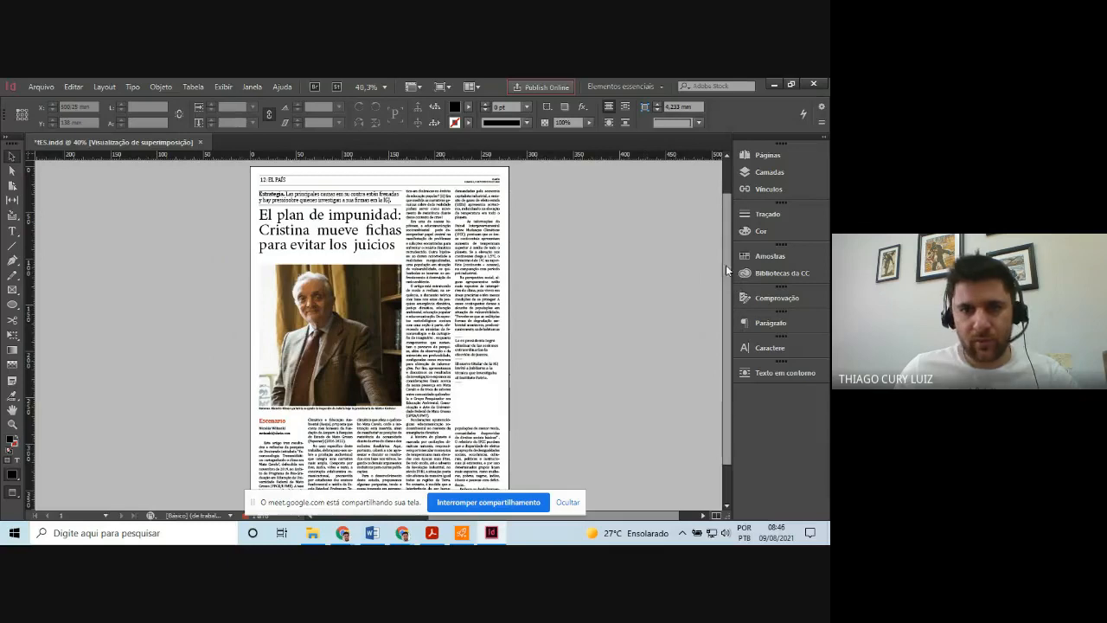
pyautogui.moveTo(726, 265); pyautogui.dragTo(727, 277)
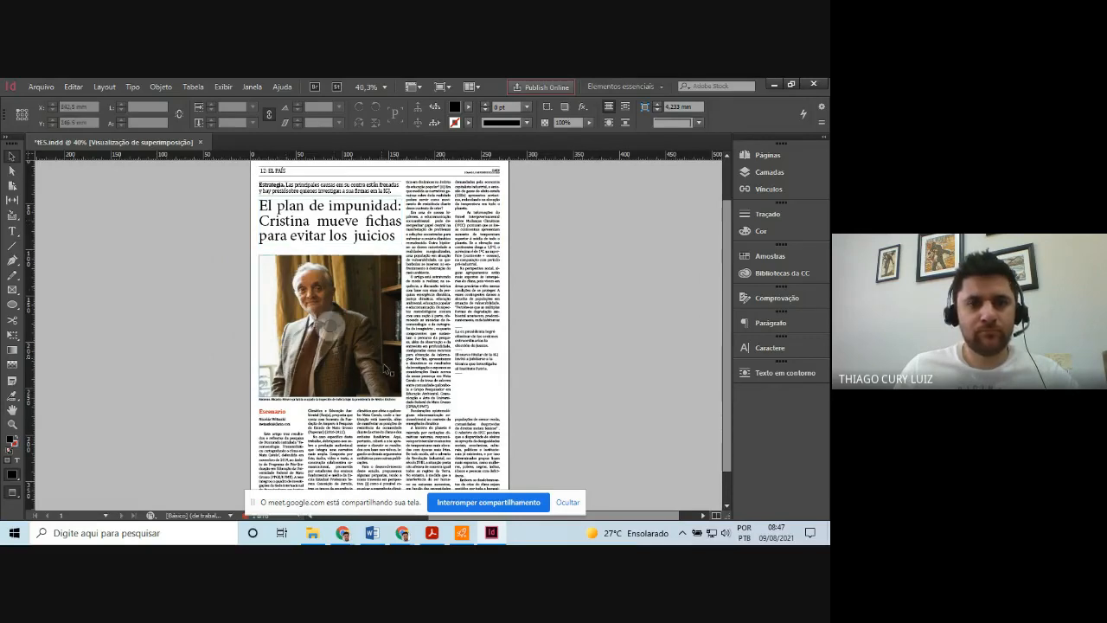
# Compare the previewed page with the scan once more and save the InDesign document
pyautogui.click(494, 534)
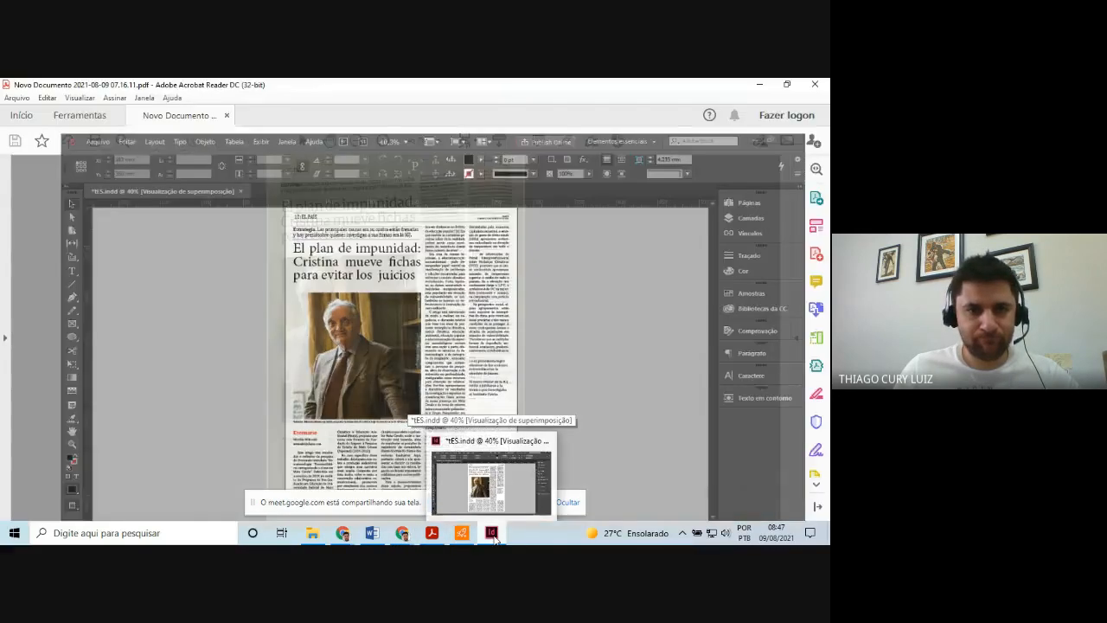
pyautogui.click(491, 532)
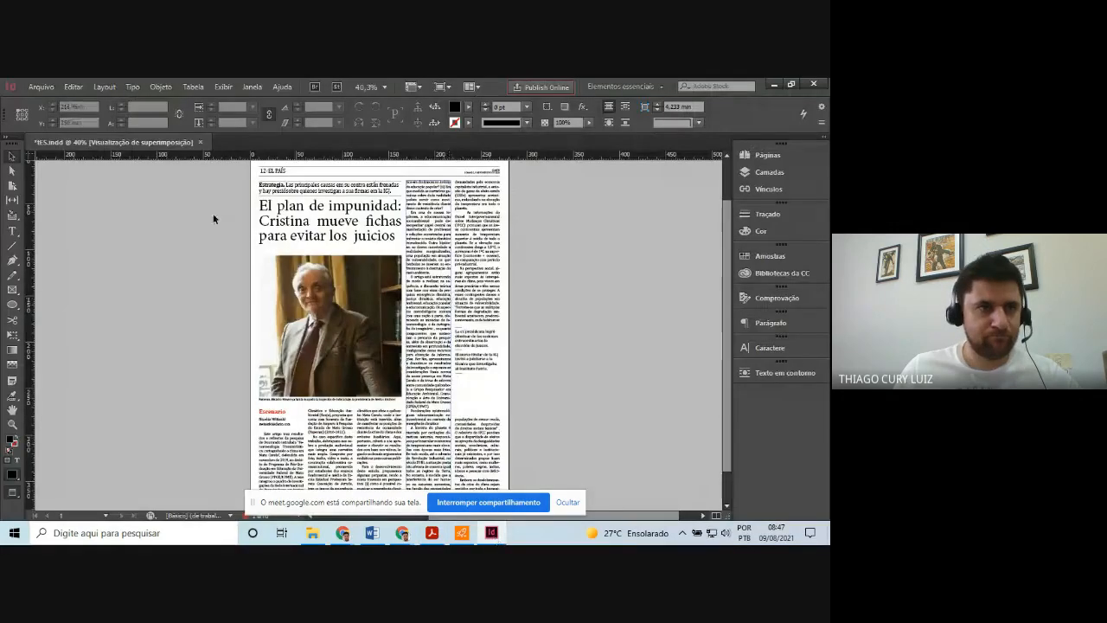
pyautogui.click(40, 86)
pyautogui.click(60, 176)
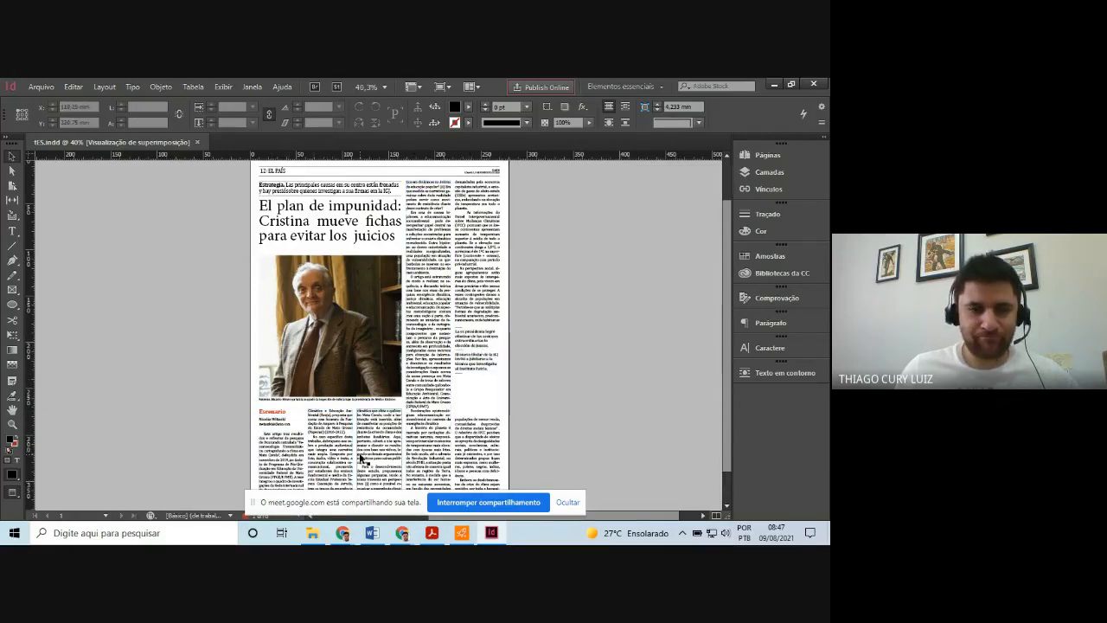
# Examine the bold passages in the lower text columns of the scan in Acrobat Reader
pyautogui.click(438, 538)
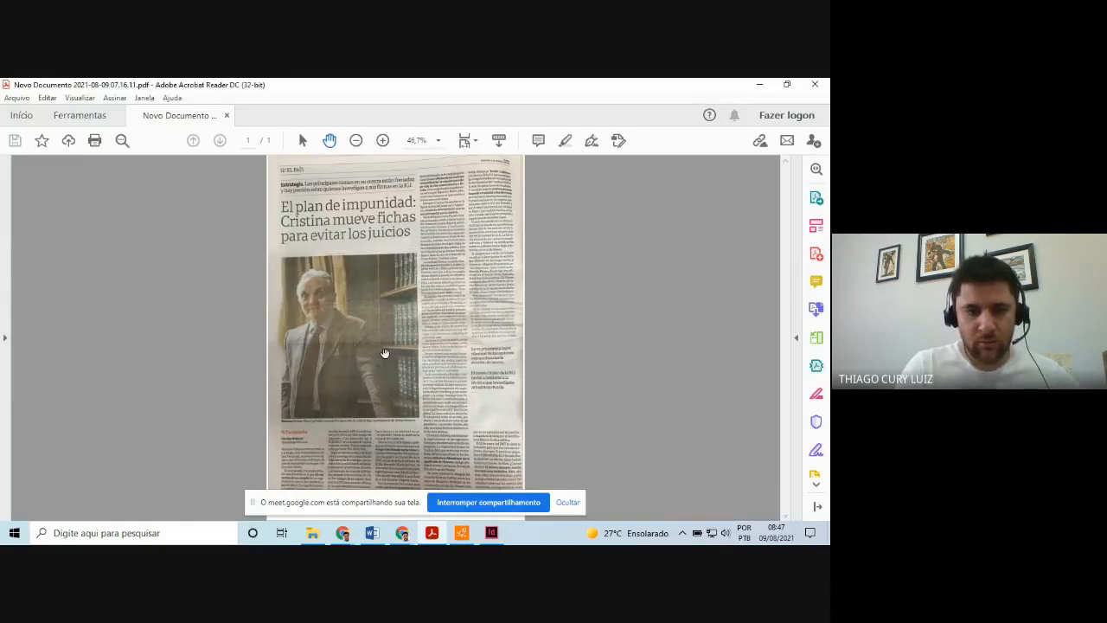
pyautogui.scroll(2, 385, 353)
pyautogui.scroll(3, 385, 353)
pyautogui.scroll(-5, 383, 353)
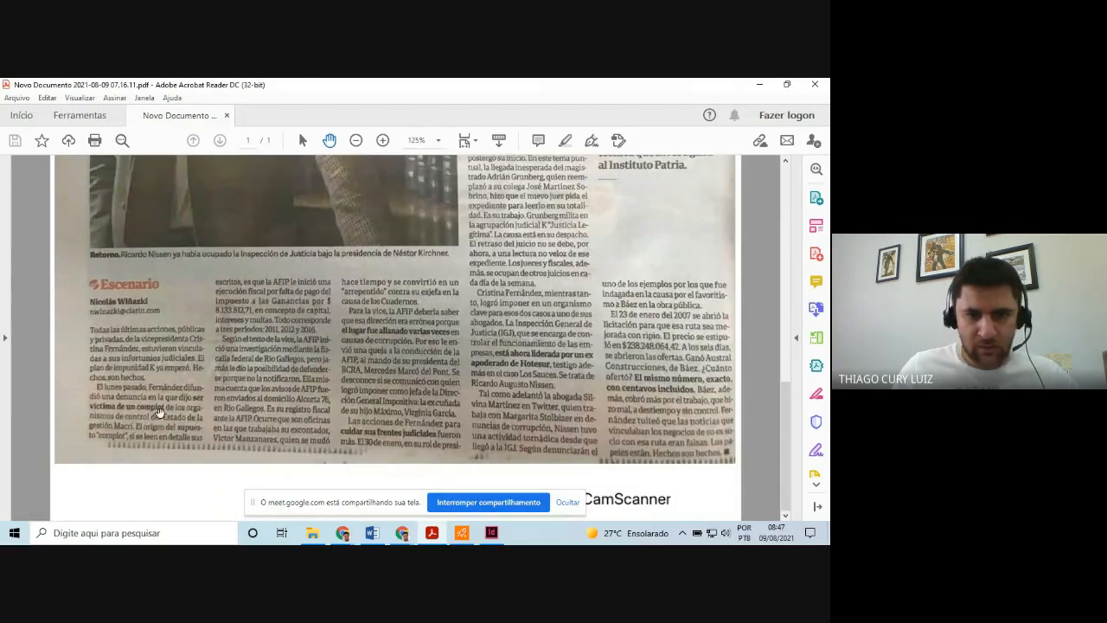
# Switch back to InDesign and restore the normal screen mode with guides, rechecking the scan
pyautogui.click(490, 533)
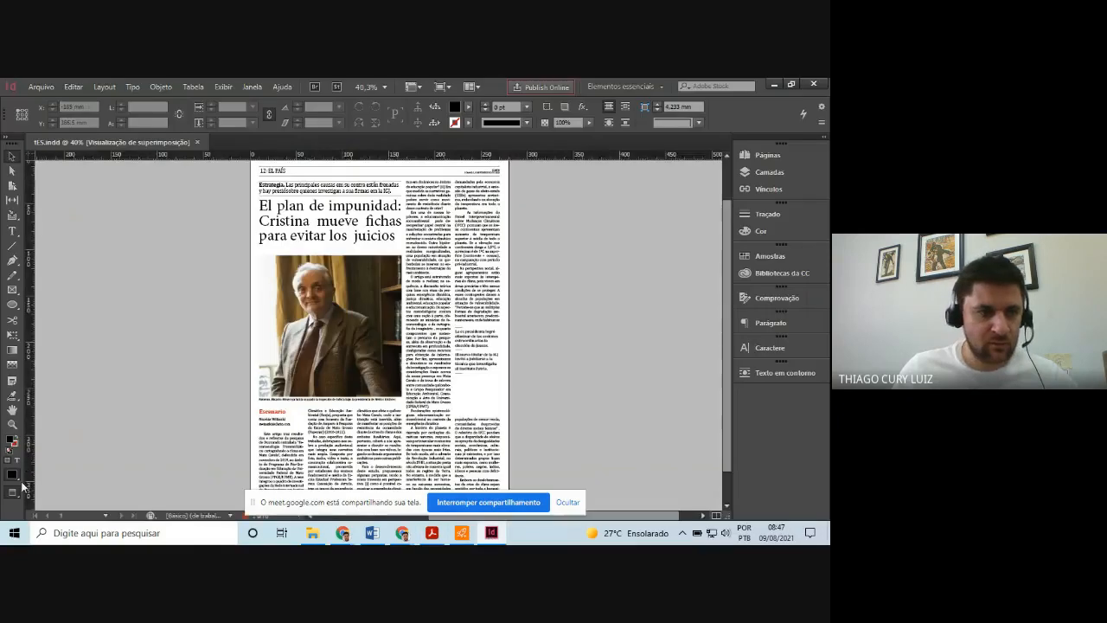
pyautogui.click(14, 497)
pyautogui.click(52, 429)
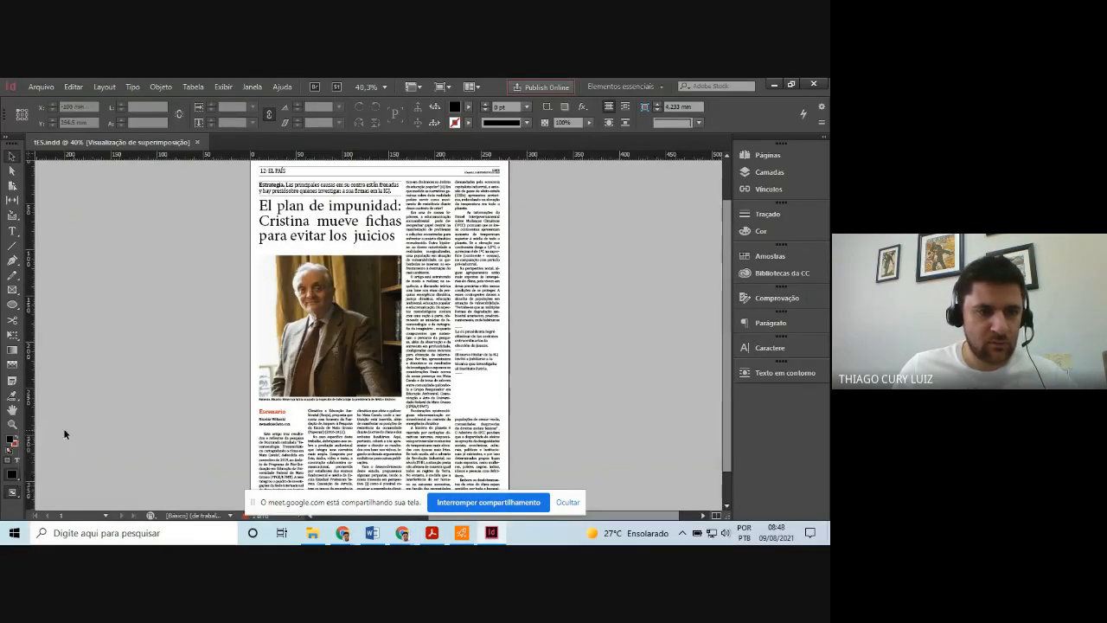
pyautogui.click(491, 533)
pyautogui.click(491, 533)
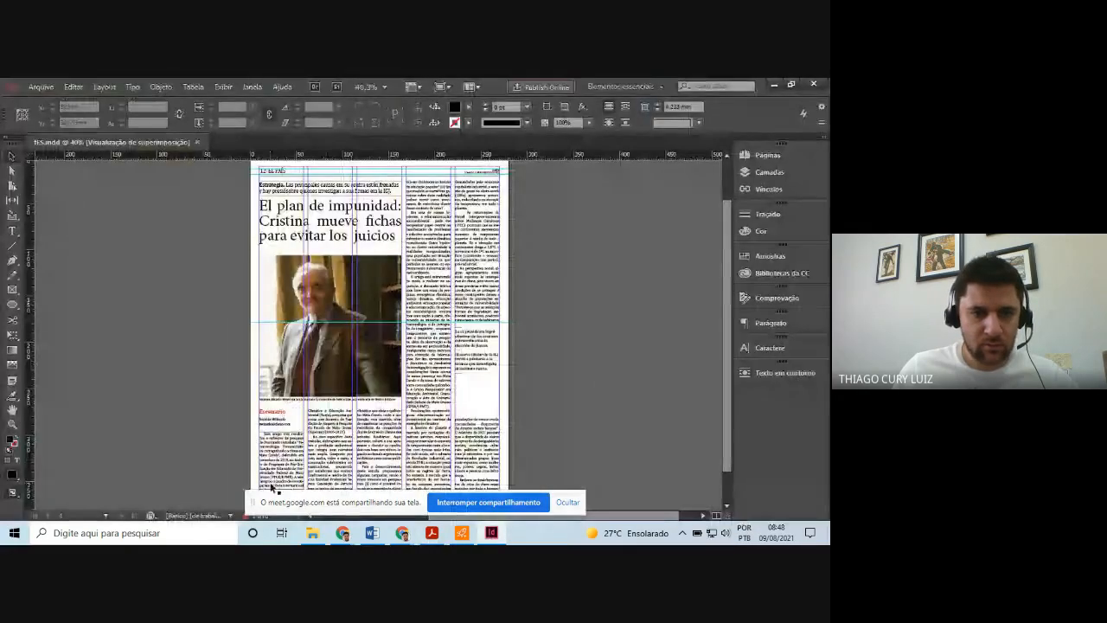
# Set the words "Pós-Graduação em Educação" in the first column under Escenario in Cambria Bold
pyautogui.click(10, 426)
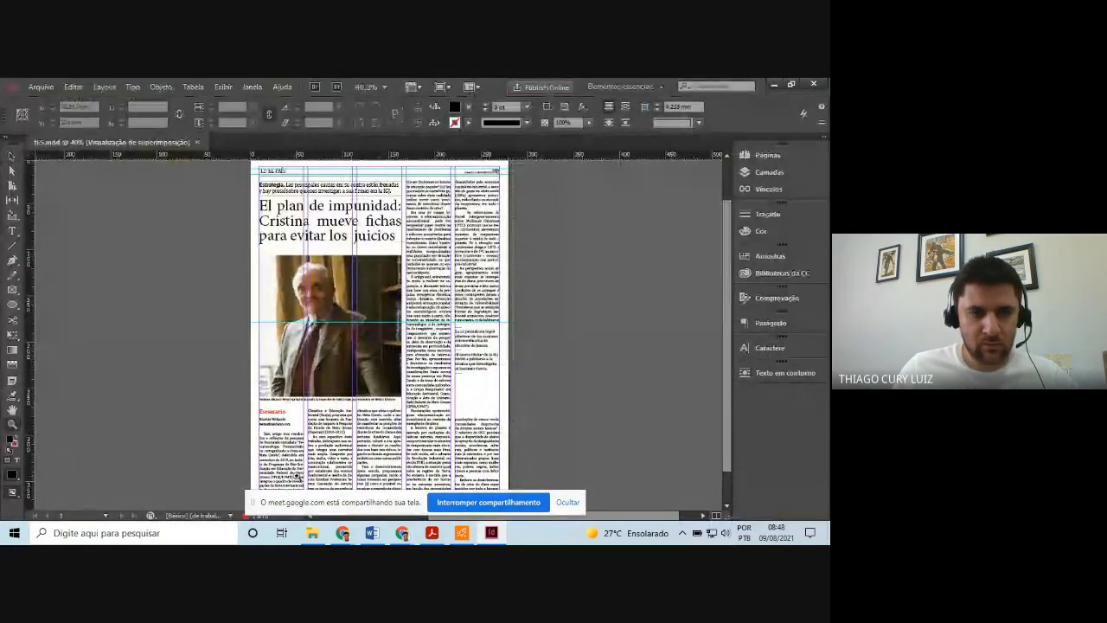
pyautogui.click(297, 400)
pyautogui.click(371, 416)
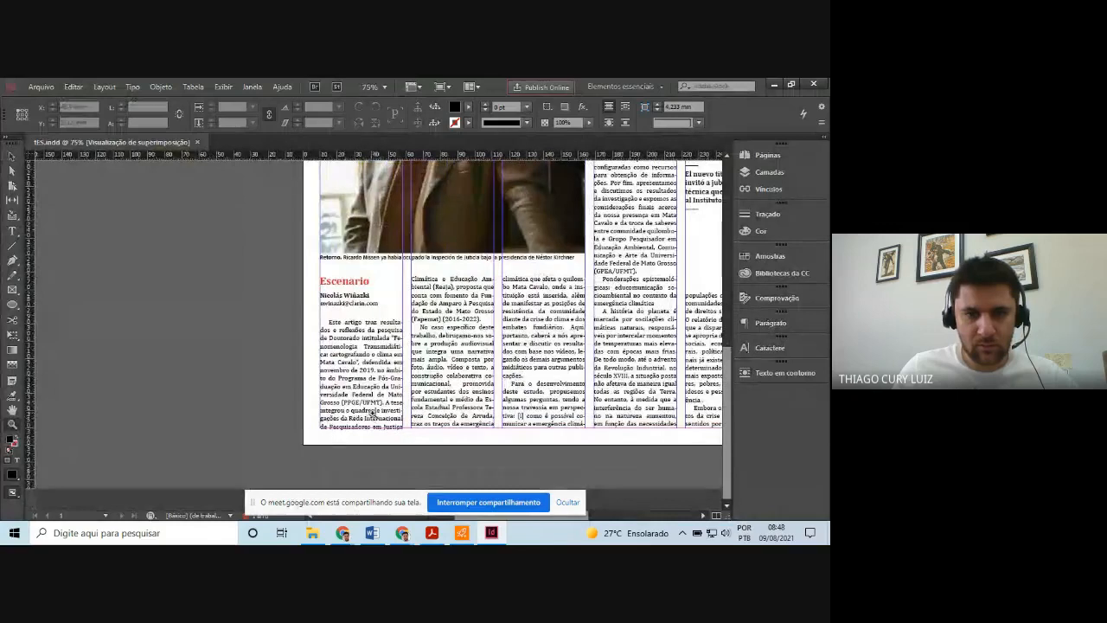
pyautogui.click(12, 231)
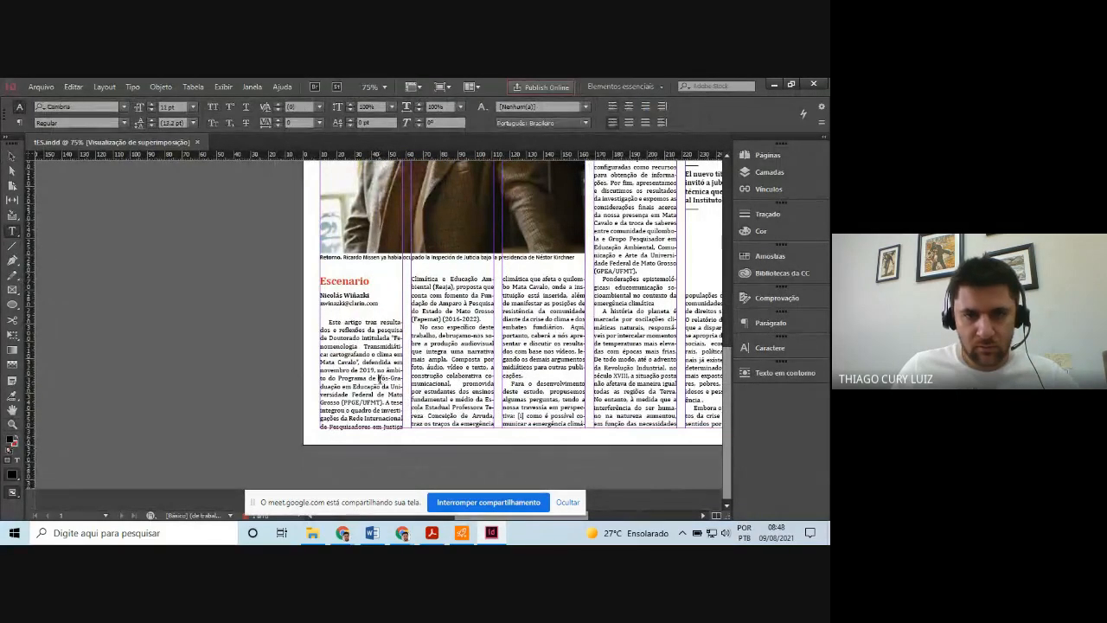
pyautogui.moveTo(378, 380); pyautogui.dragTo(391, 387)
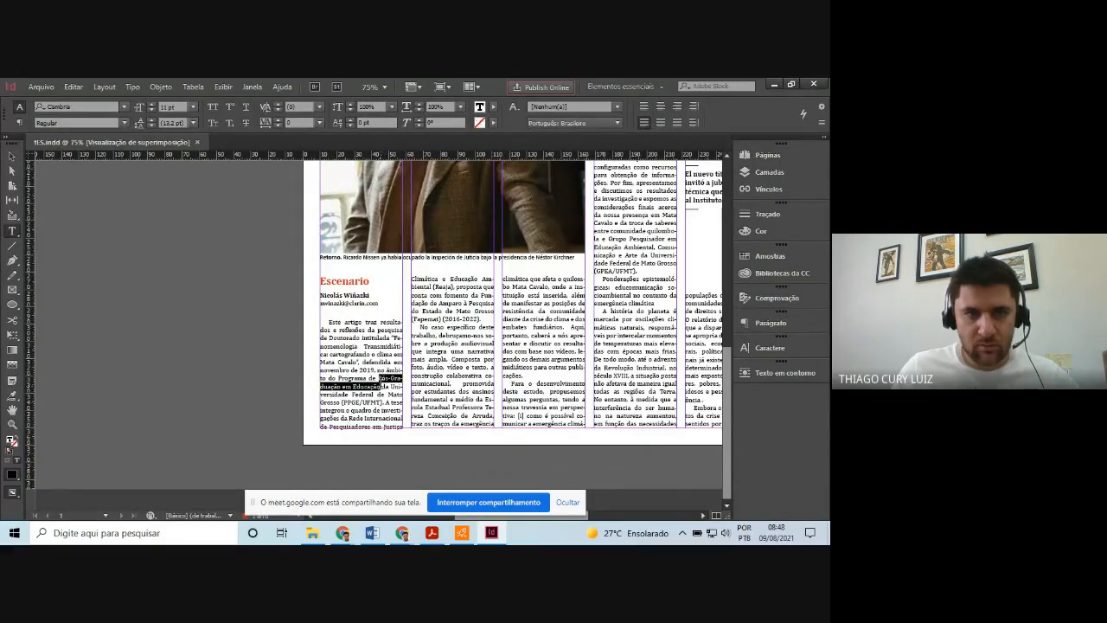
pyautogui.click(123, 122)
pyautogui.click(82, 165)
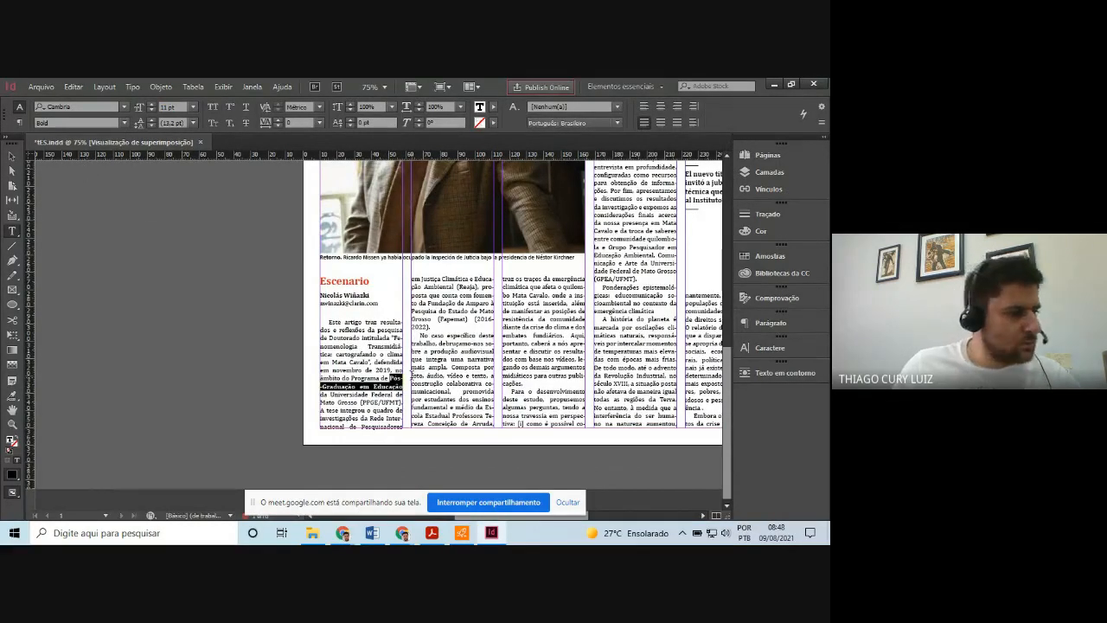
# Check the bold passages on the scan and set "de manifestar as posições" in the third column in bold
pyautogui.click(584, 519)
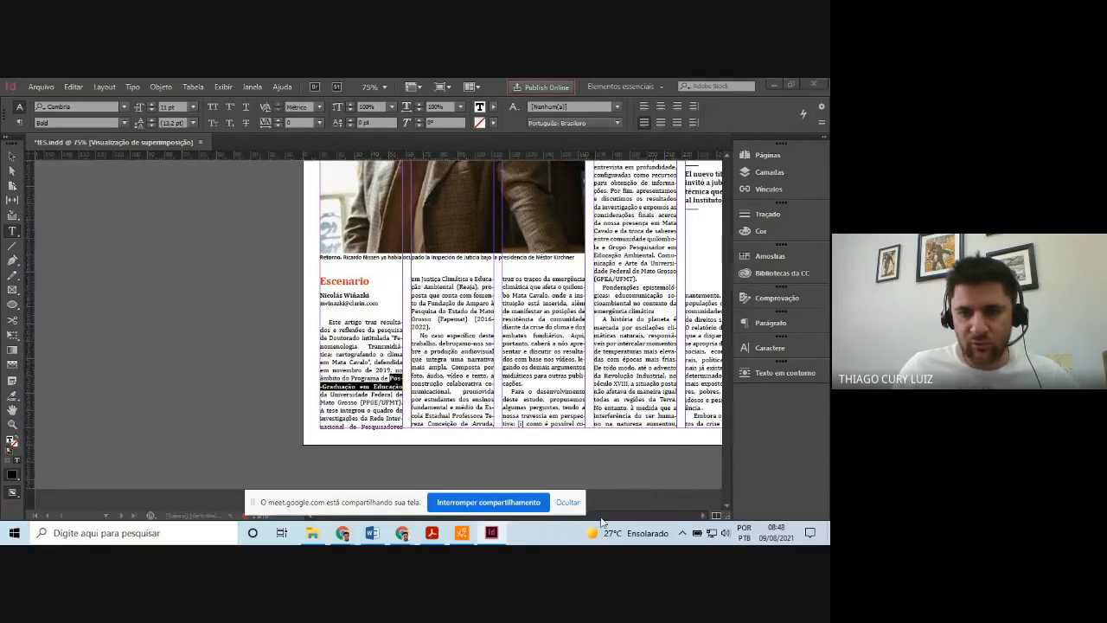
pyautogui.moveTo(619, 518); pyautogui.dragTo(566, 516)
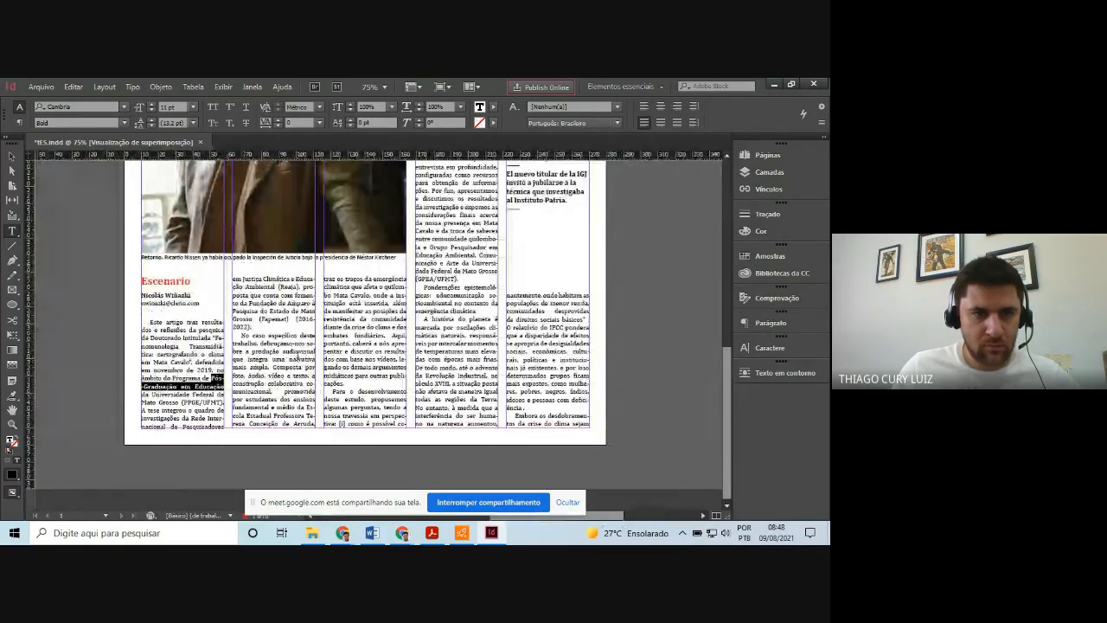
pyautogui.click(492, 533)
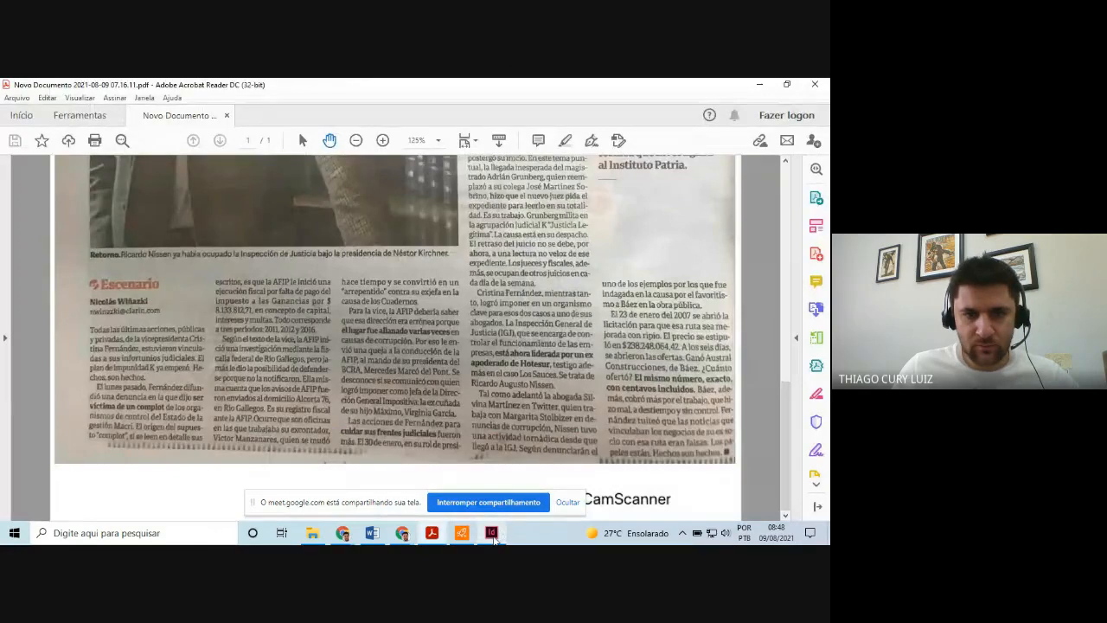
pyautogui.click(492, 534)
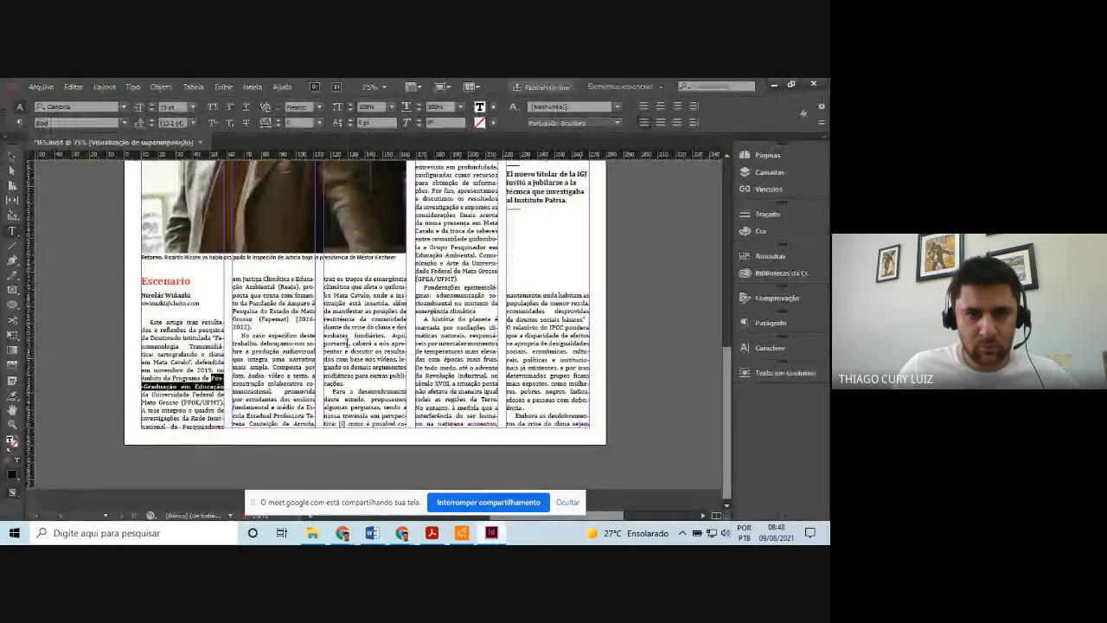
pyautogui.moveTo(360, 318); pyautogui.dragTo(401, 314)
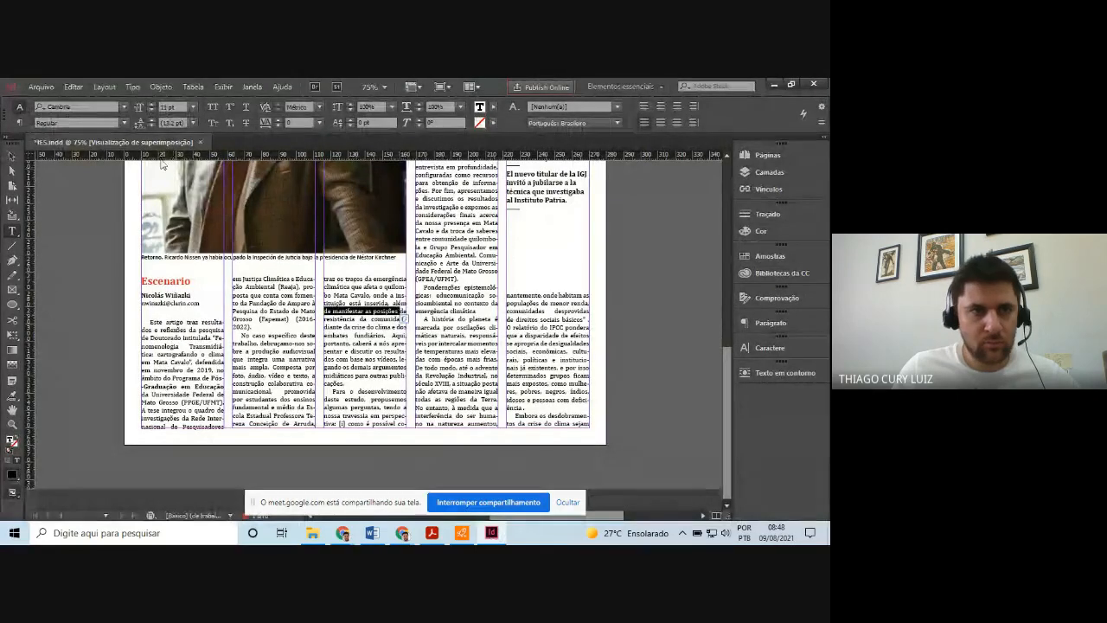
pyautogui.click(123, 123)
pyautogui.click(78, 159)
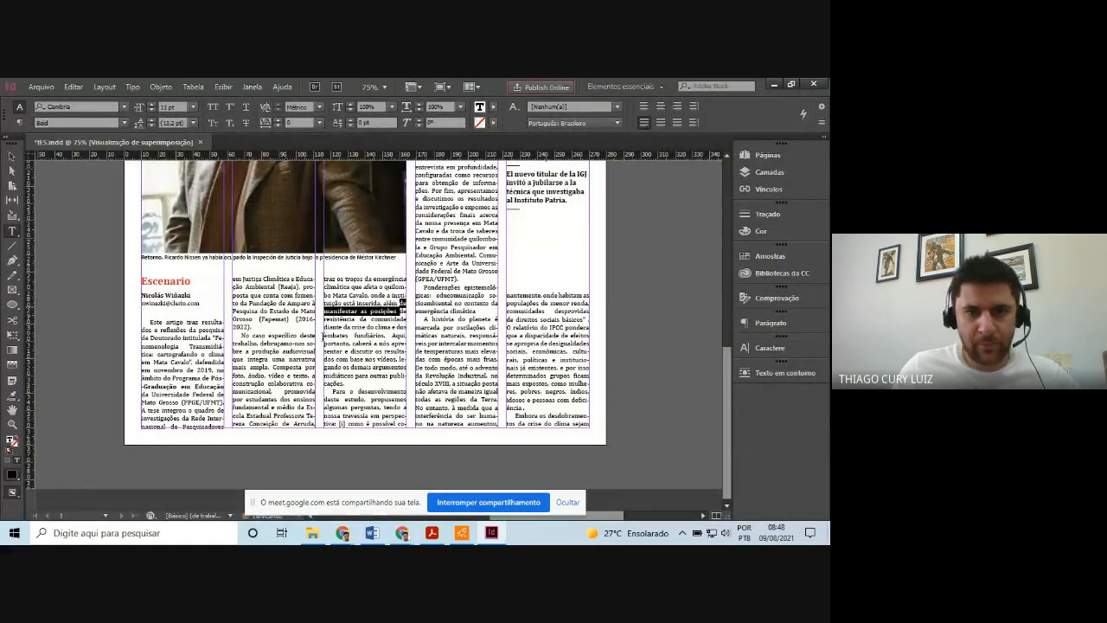
# Set the words "algumas perguntas" near the end of the third column in bold
pyautogui.moveTo(325, 407); pyautogui.dragTo(381, 407)
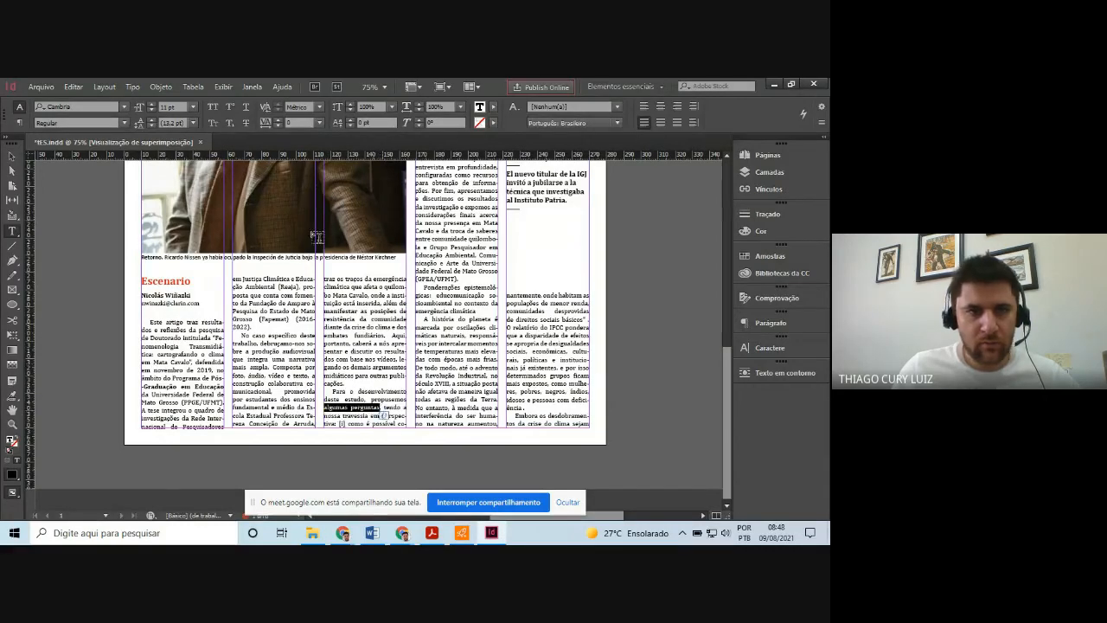
pyautogui.click(123, 123)
pyautogui.click(81, 161)
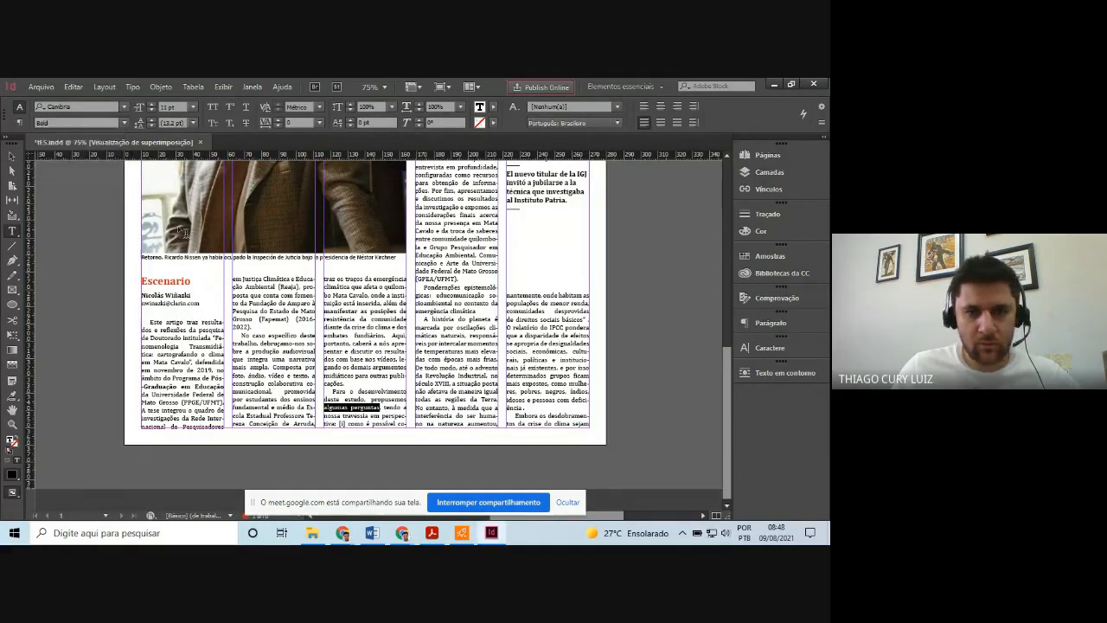
# Examine the bold passages in the two tall text columns of the scan and return to InDesign
pyautogui.click(489, 534)
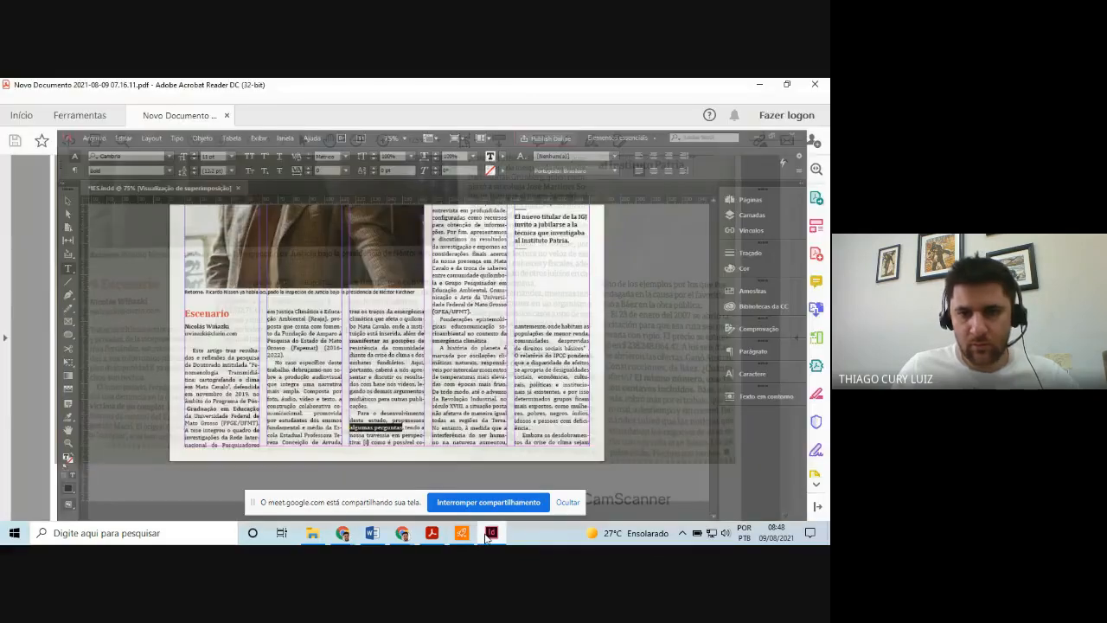
pyautogui.scroll(10, 543, 403)
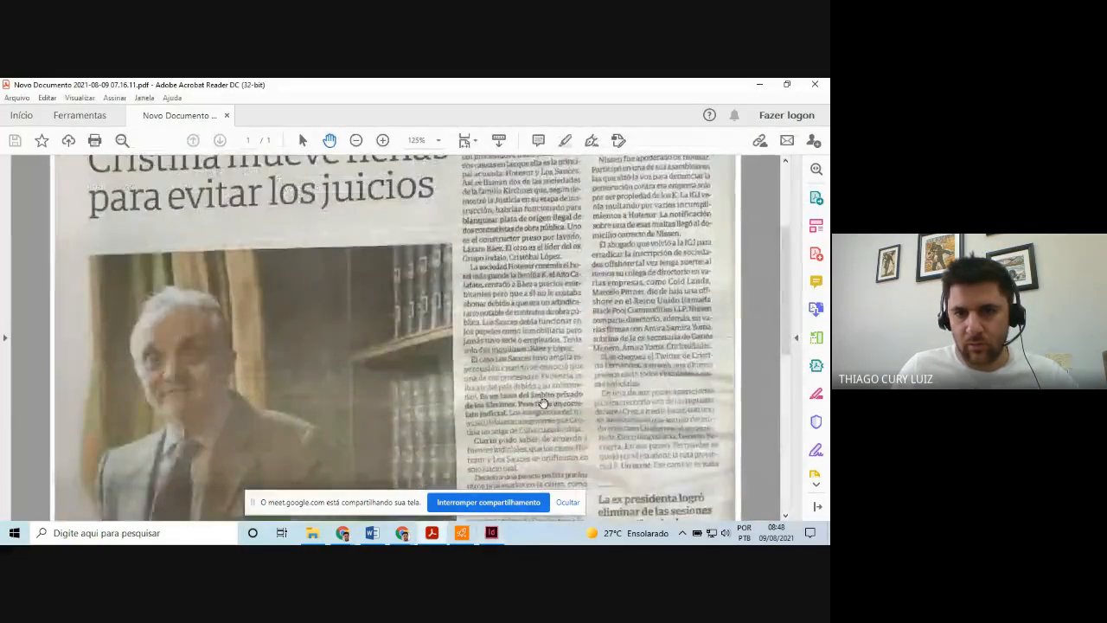
pyautogui.scroll(3, 543, 403)
pyautogui.scroll(-9, 543, 403)
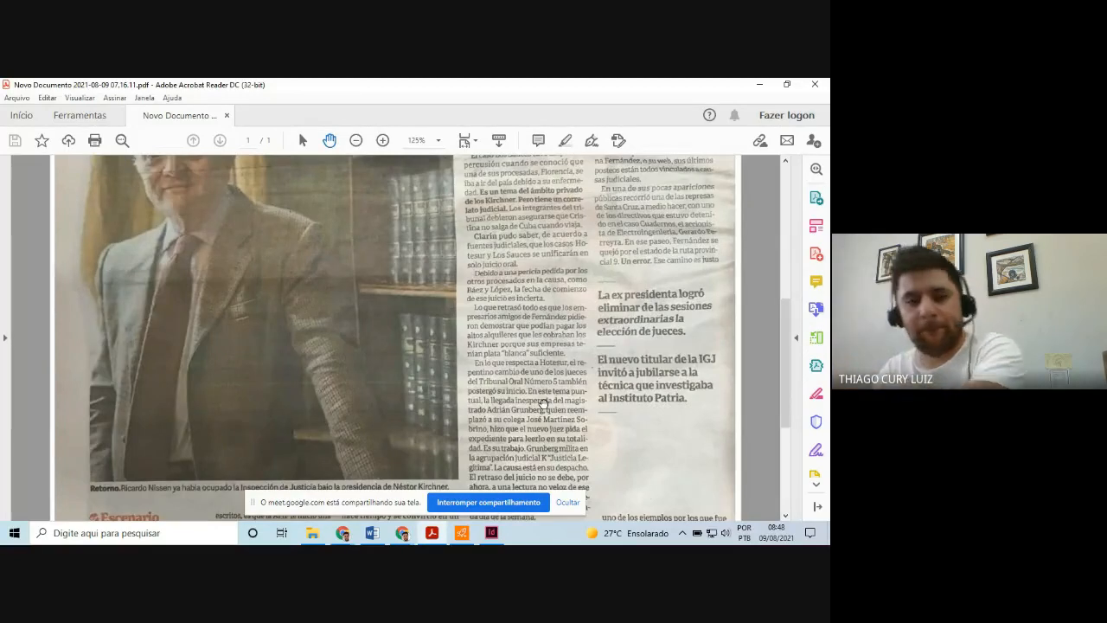
pyautogui.click(492, 533)
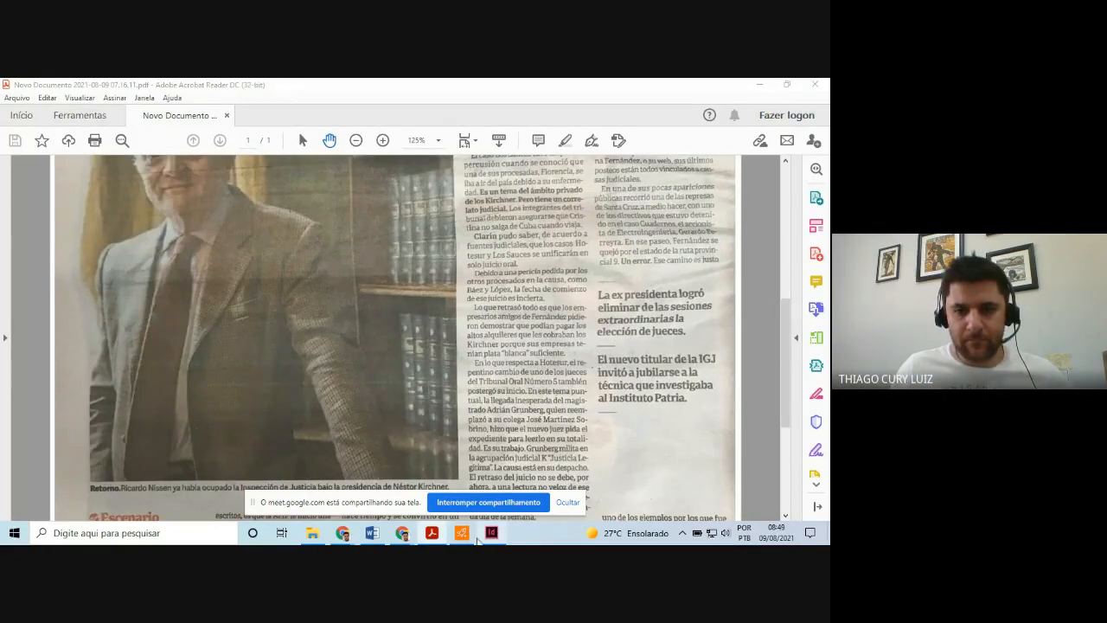
# Return to InDesign and set "a educomunicação socioambiental" in the upper part of the fourth column in bold
pyautogui.click(760, 84)
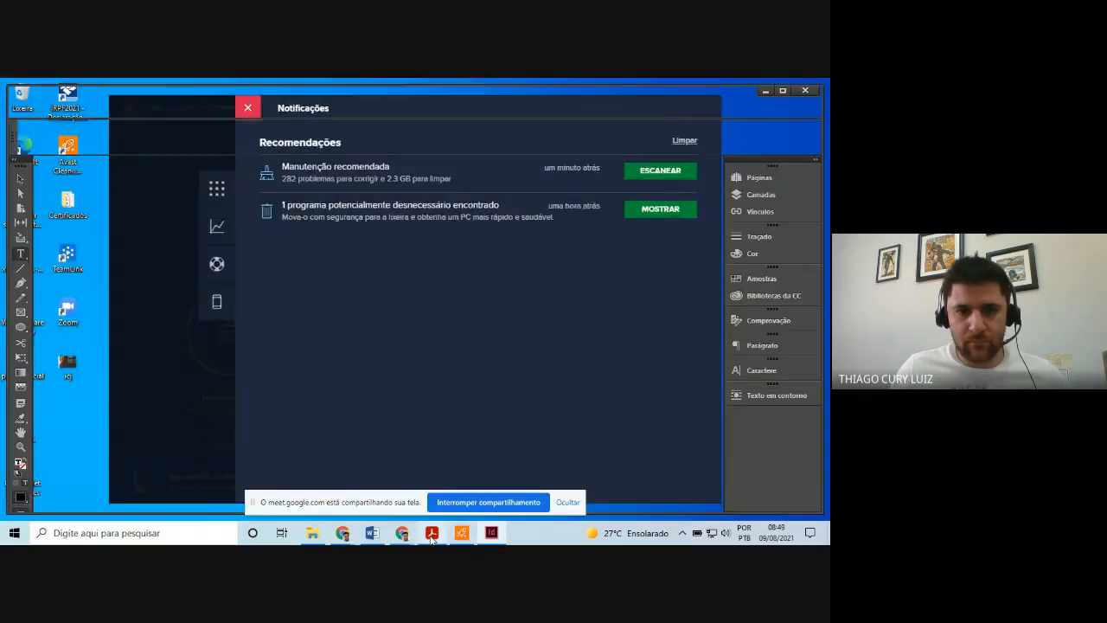
pyautogui.moveTo(432, 539)
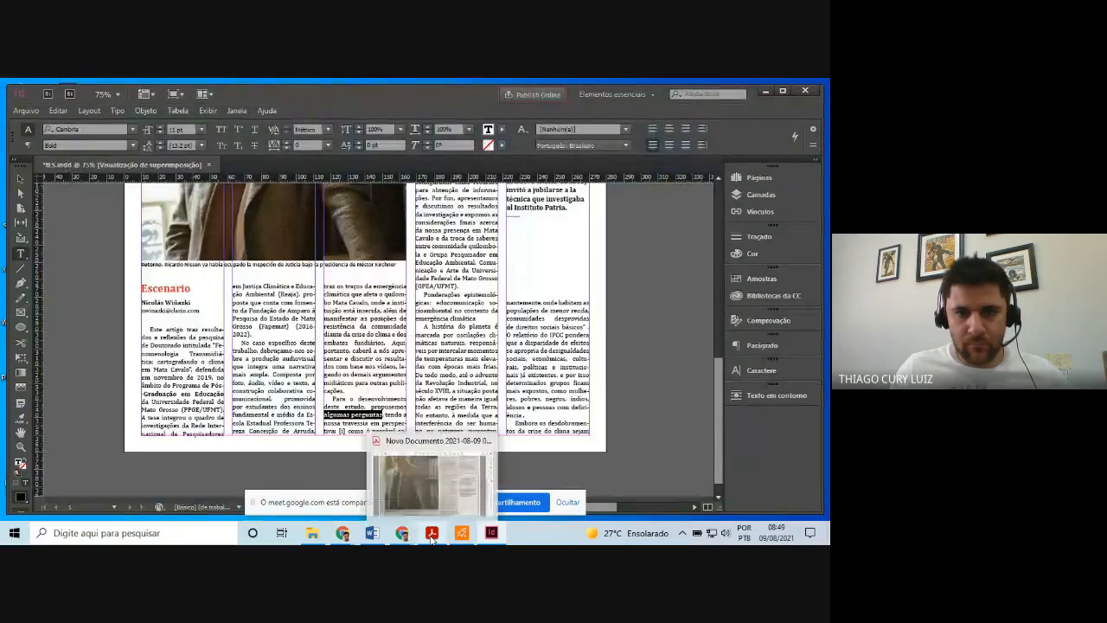
pyautogui.scroll(6, 363, 346)
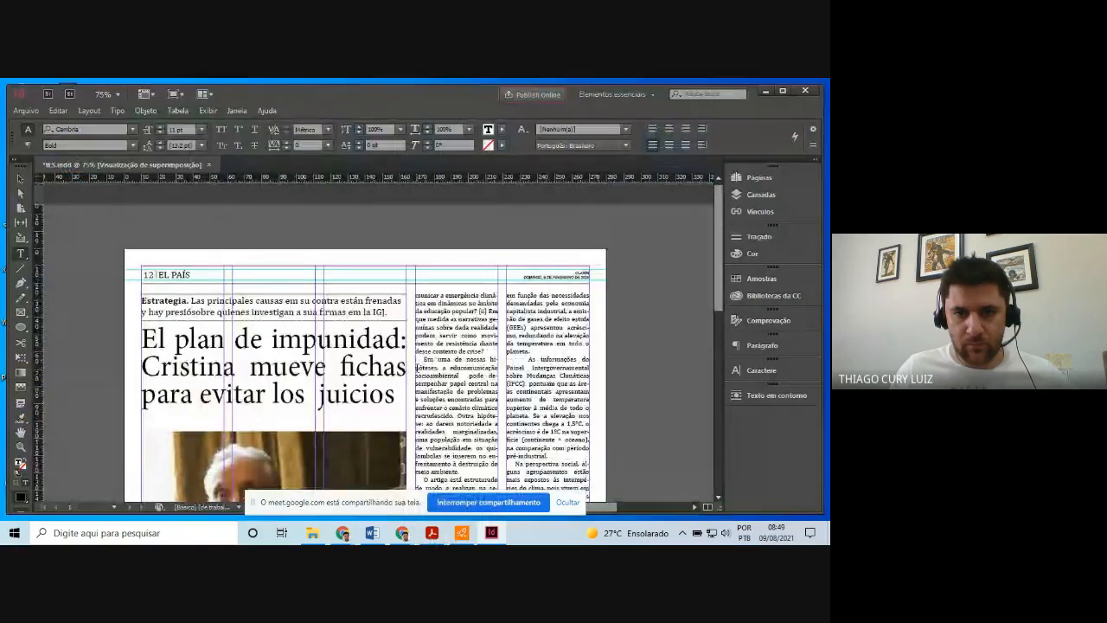
pyautogui.moveTo(443, 368); pyautogui.dragTo(461, 377)
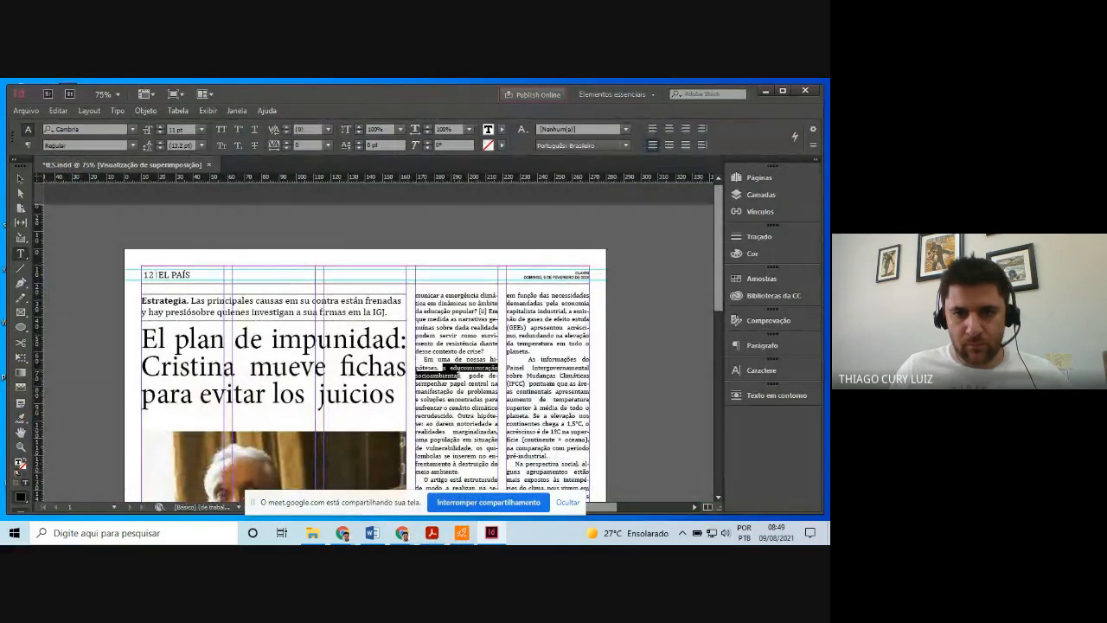
pyautogui.click(783, 89)
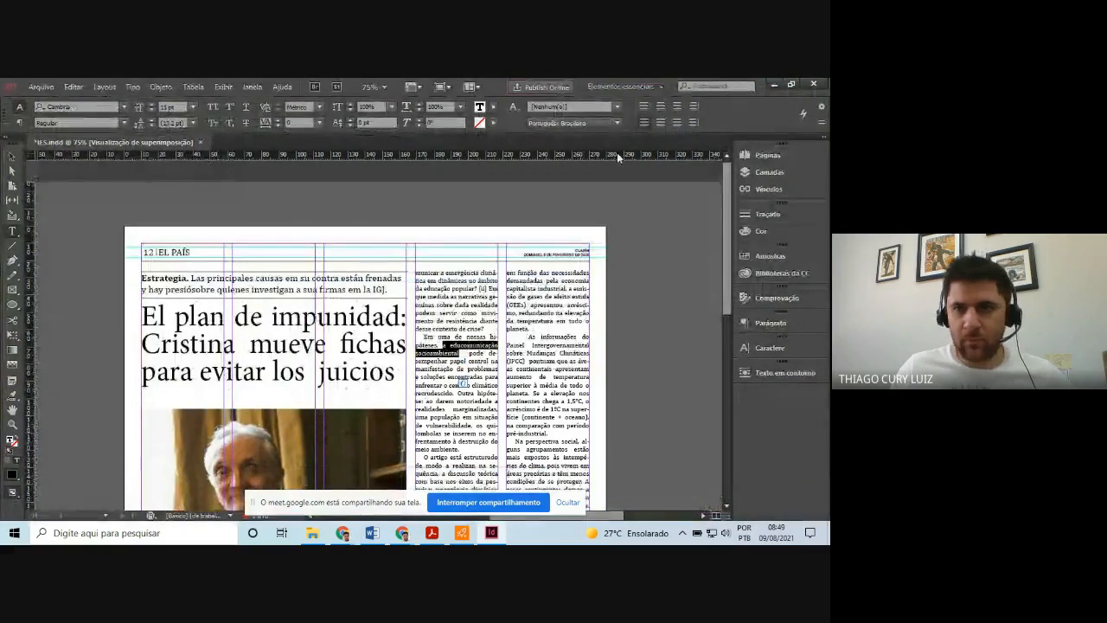
pyautogui.click(123, 123)
pyautogui.click(65, 162)
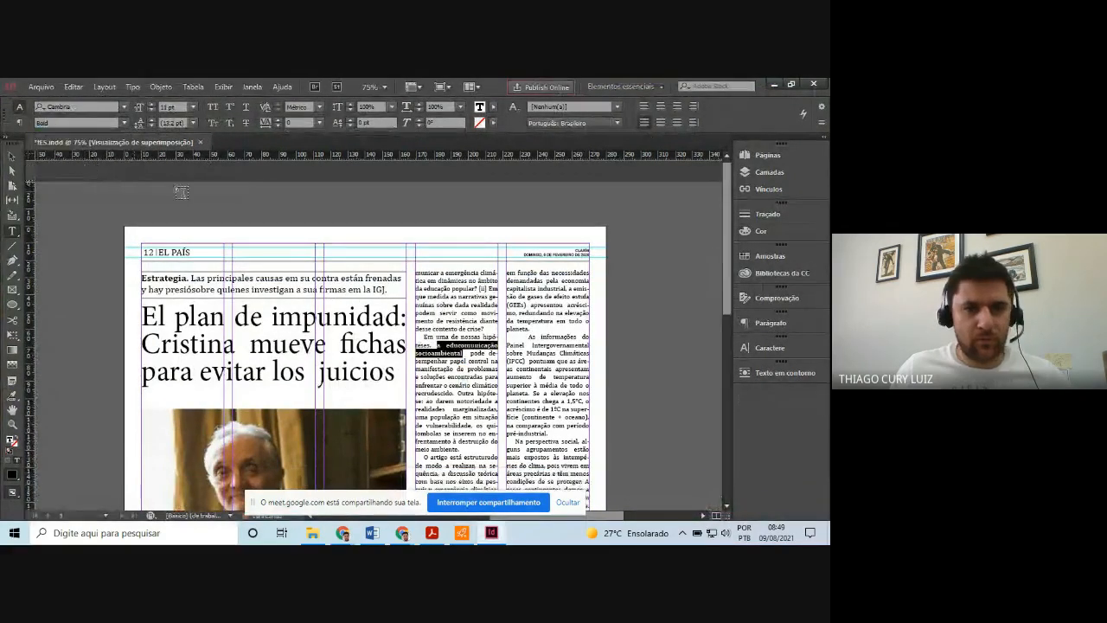
# Set the words "entrevista em profundidade" in the fourth column beside the photo in bold
pyautogui.scroll(-5, 179, 190)
pyautogui.scroll(-3, 510, 398)
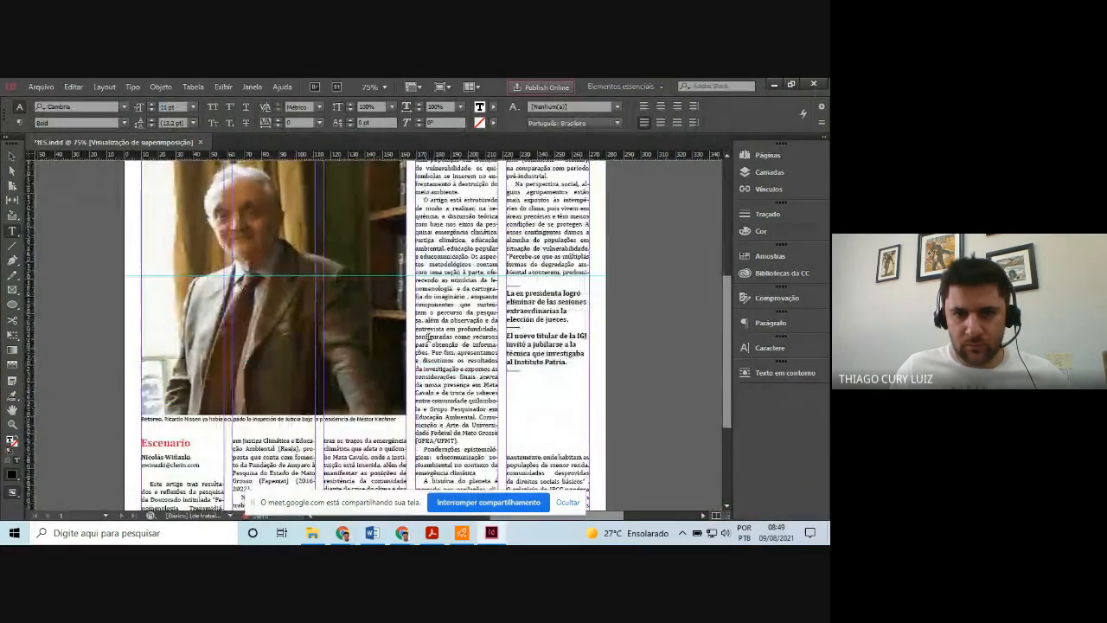
pyautogui.moveTo(417, 329); pyautogui.dragTo(458, 329)
pyautogui.moveTo(498, 329); pyautogui.dragTo(416, 330)
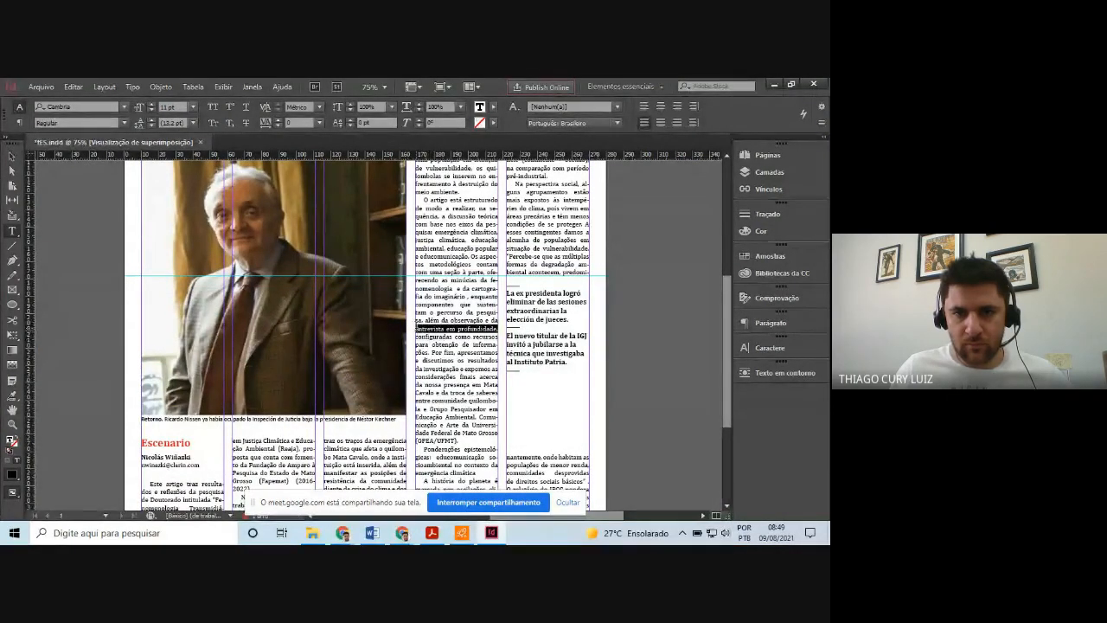
pyautogui.click(112, 123)
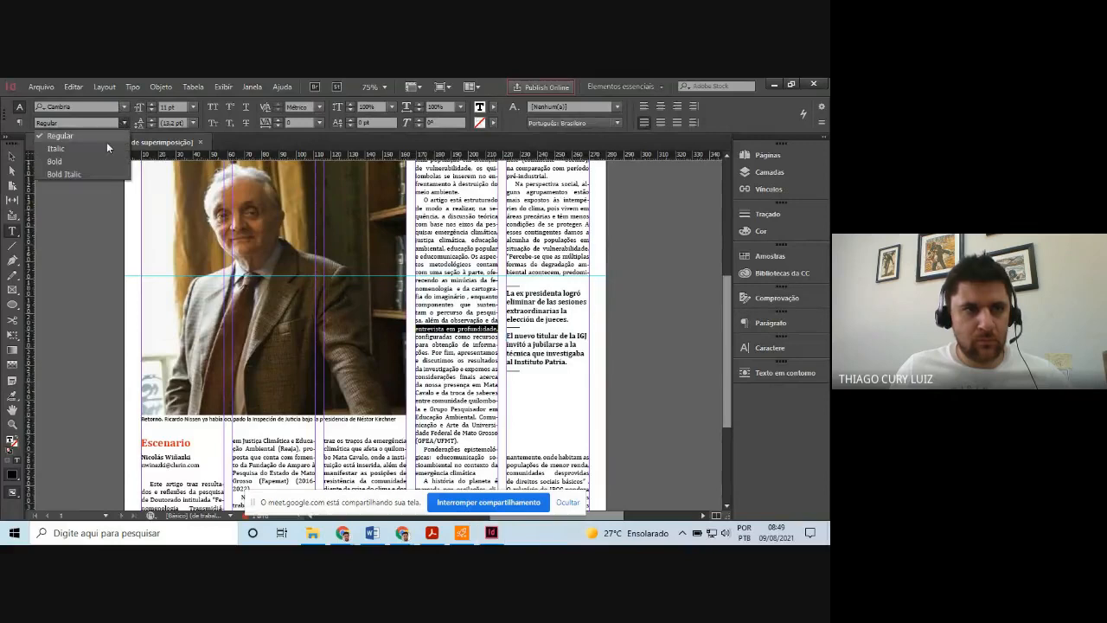
pyautogui.click(88, 161)
# Set the words "responsáveis por intercalar momentos" near the end of the fourth column in bold
pyautogui.scroll(-4, 429, 329)
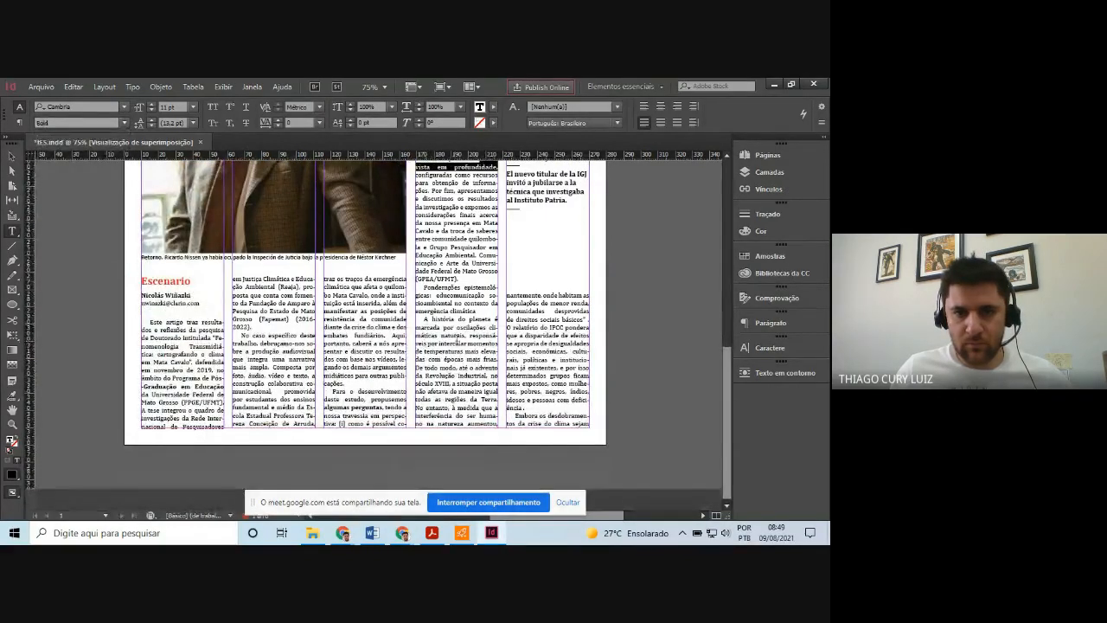
pyautogui.moveTo(471, 337); pyautogui.dragTo(476, 345)
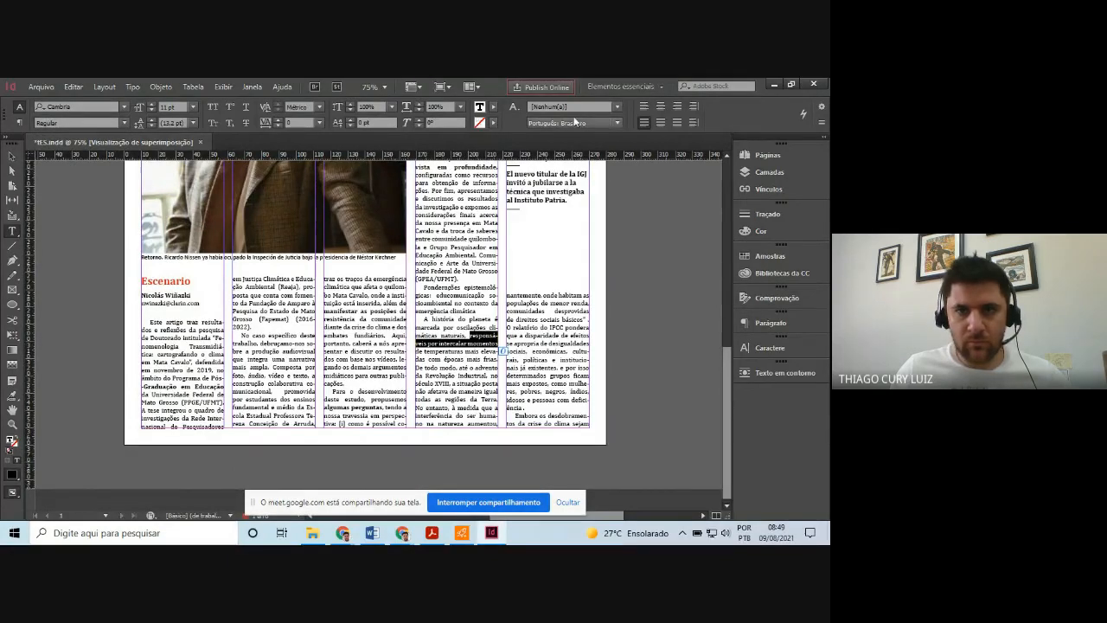
pyautogui.click(124, 123)
pyautogui.click(76, 161)
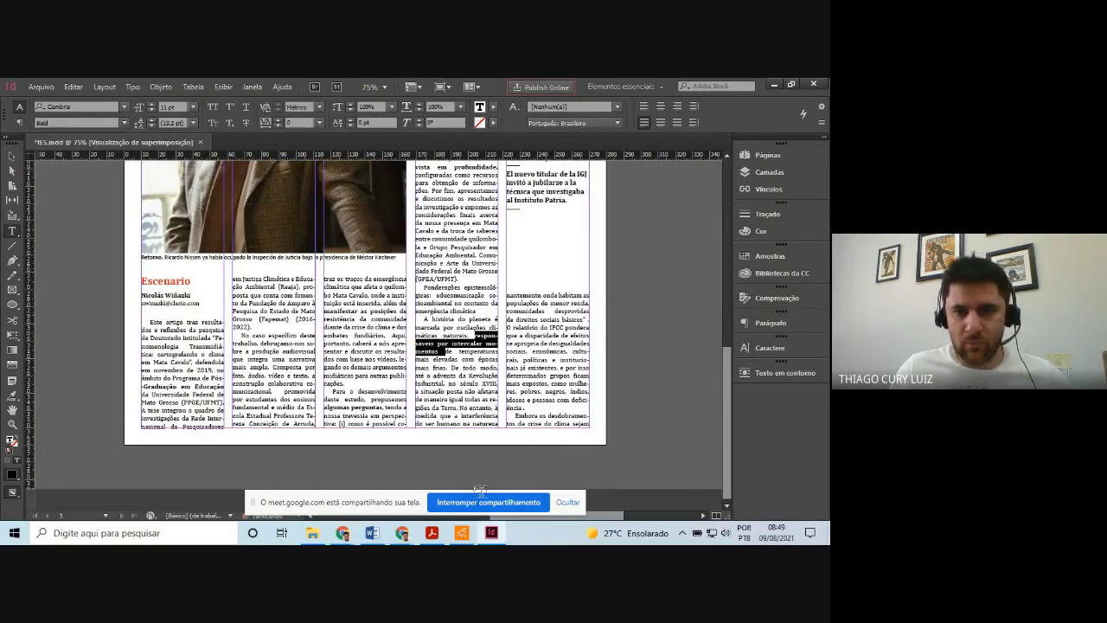
# Check the bold passages on the scan and set "em função das necessidades" at the start of the fifth column in bold
pyautogui.click(431, 532)
pyautogui.scroll(5, 584, 388)
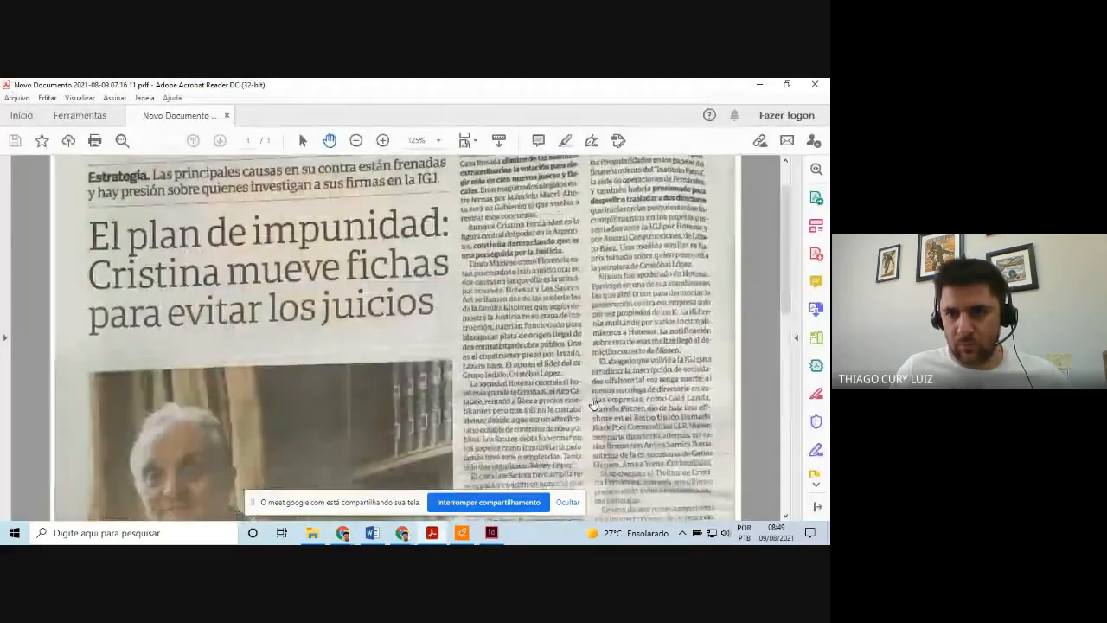
pyautogui.scroll(-6, 594, 404)
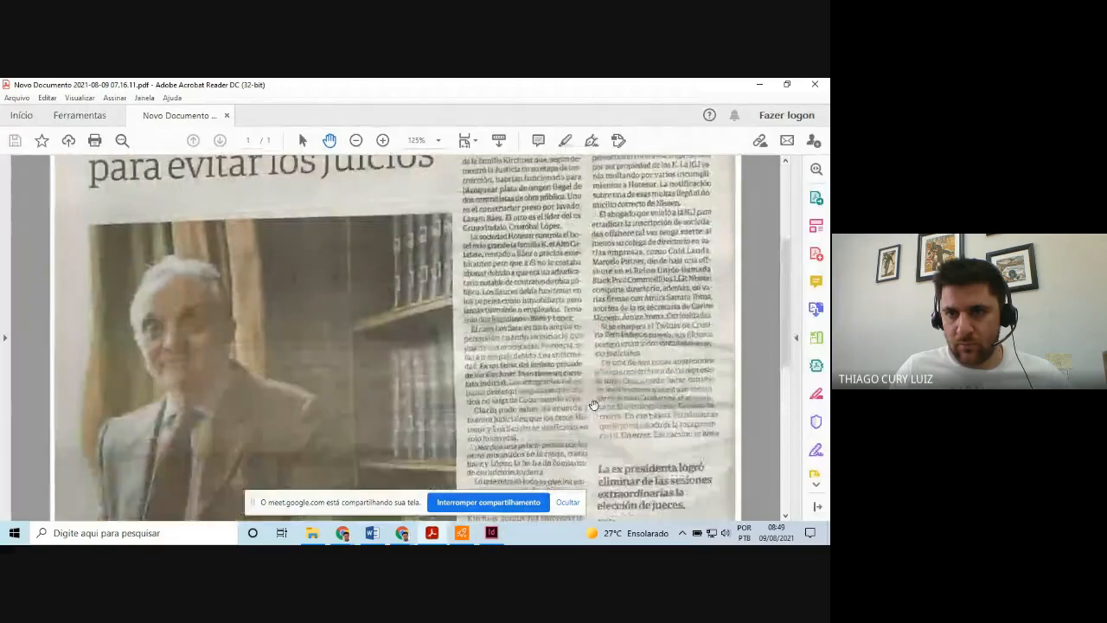
pyautogui.click(492, 532)
pyautogui.scroll(1, 629, 415)
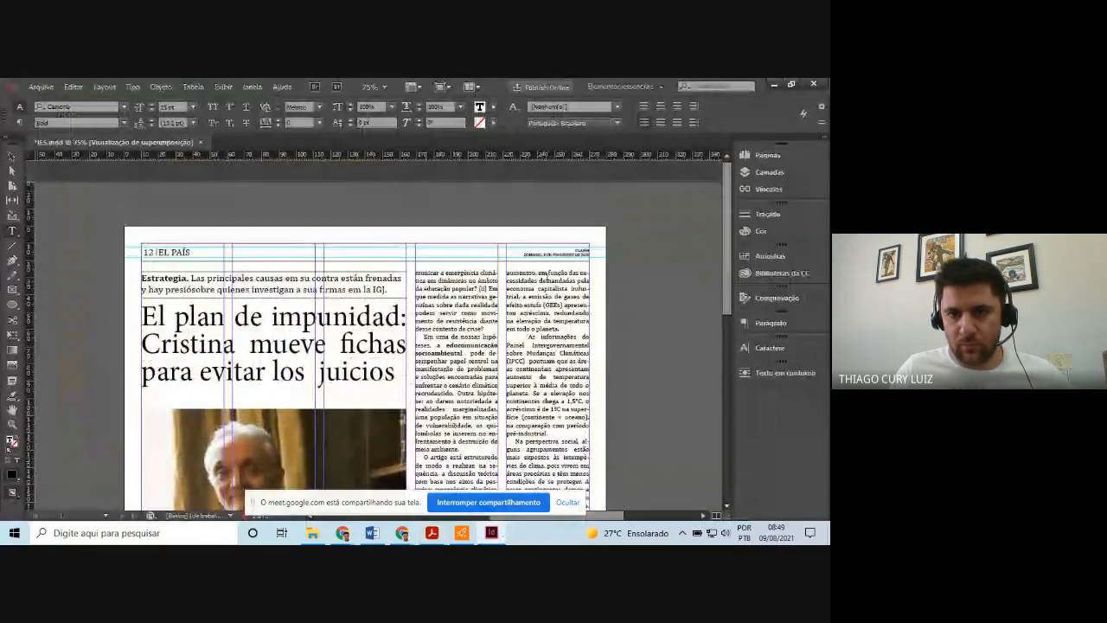
pyautogui.moveTo(539, 274); pyautogui.dragTo(538, 281)
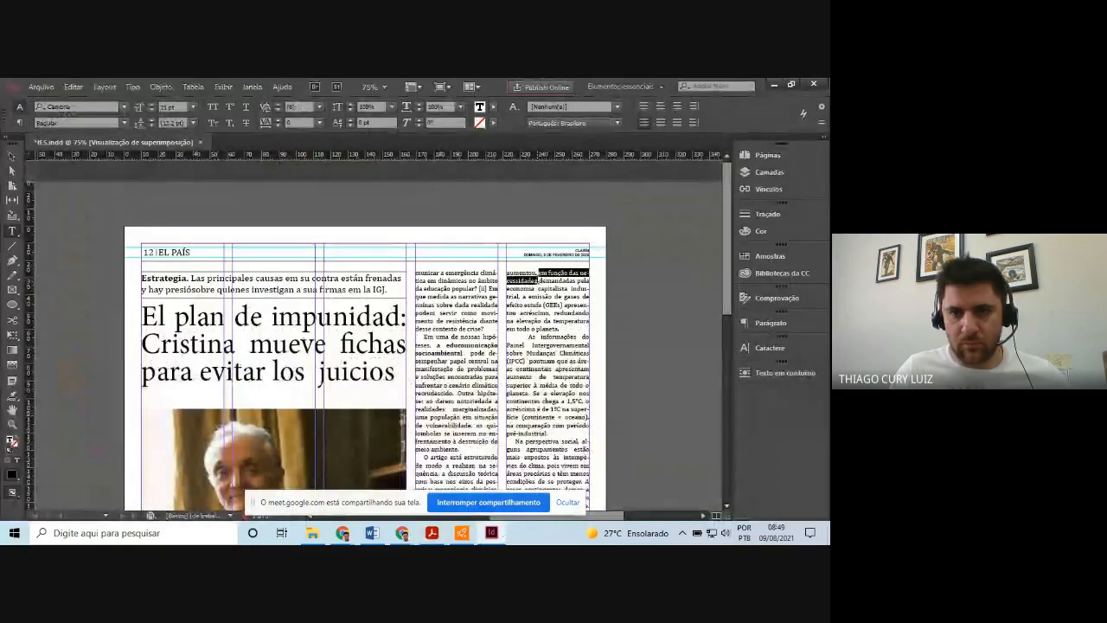
pyautogui.click(124, 123)
pyautogui.click(86, 160)
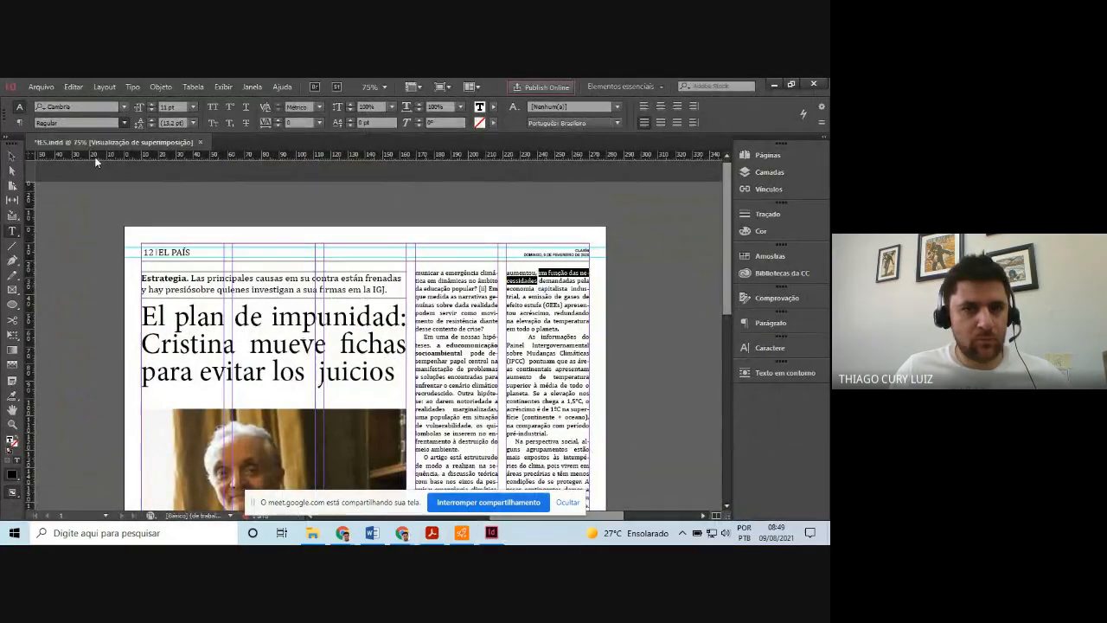
# Recheck the scan's last column and set "na elevação da temperatura" in the fifth column in bold
pyautogui.scroll(-2, 568, 394)
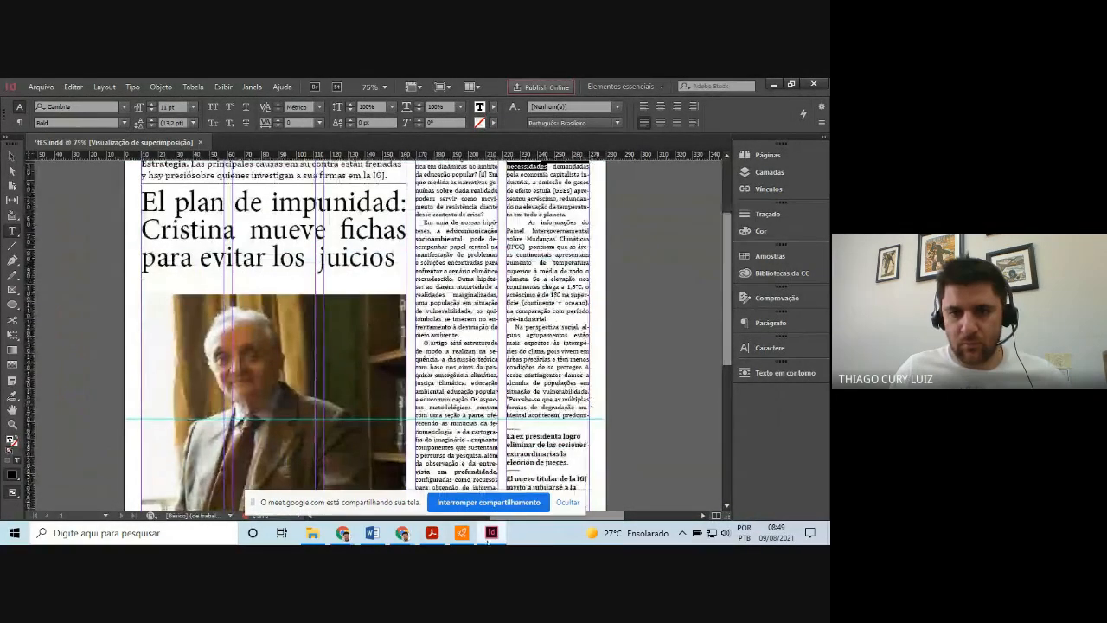
pyautogui.click(490, 534)
pyautogui.scroll(3, 684, 354)
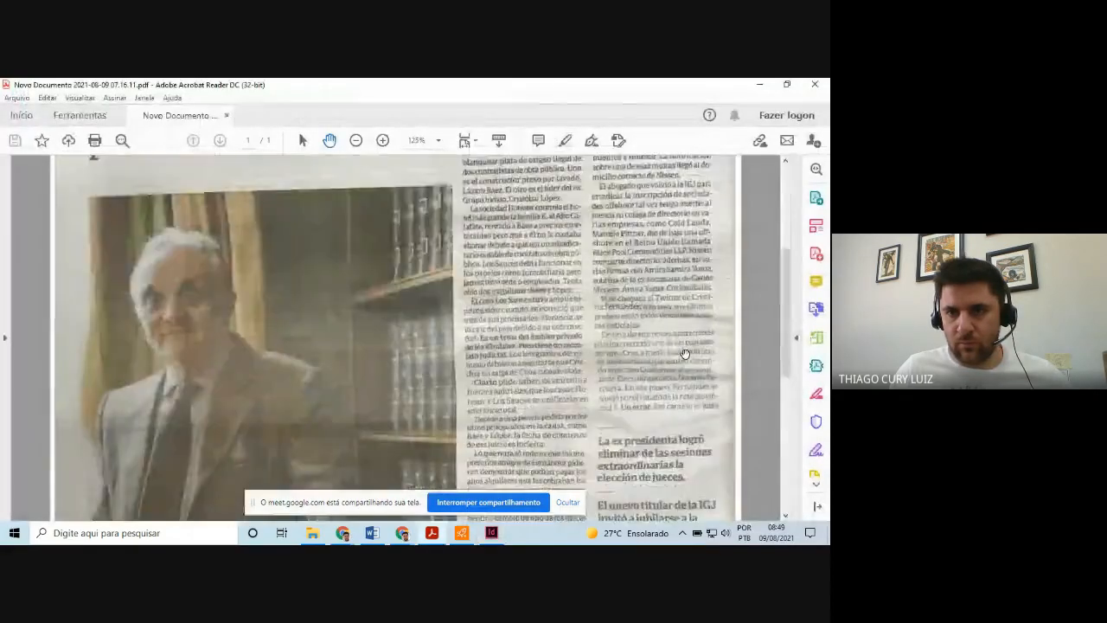
pyautogui.scroll(4, 685, 354)
pyautogui.scroll(-2, 684, 354)
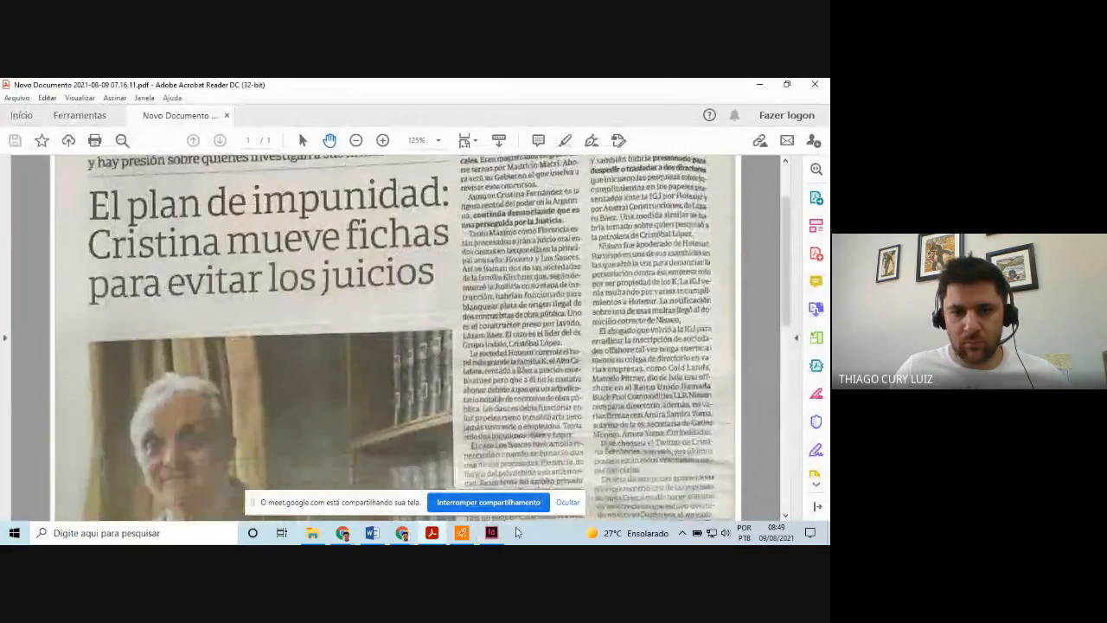
pyautogui.click(491, 533)
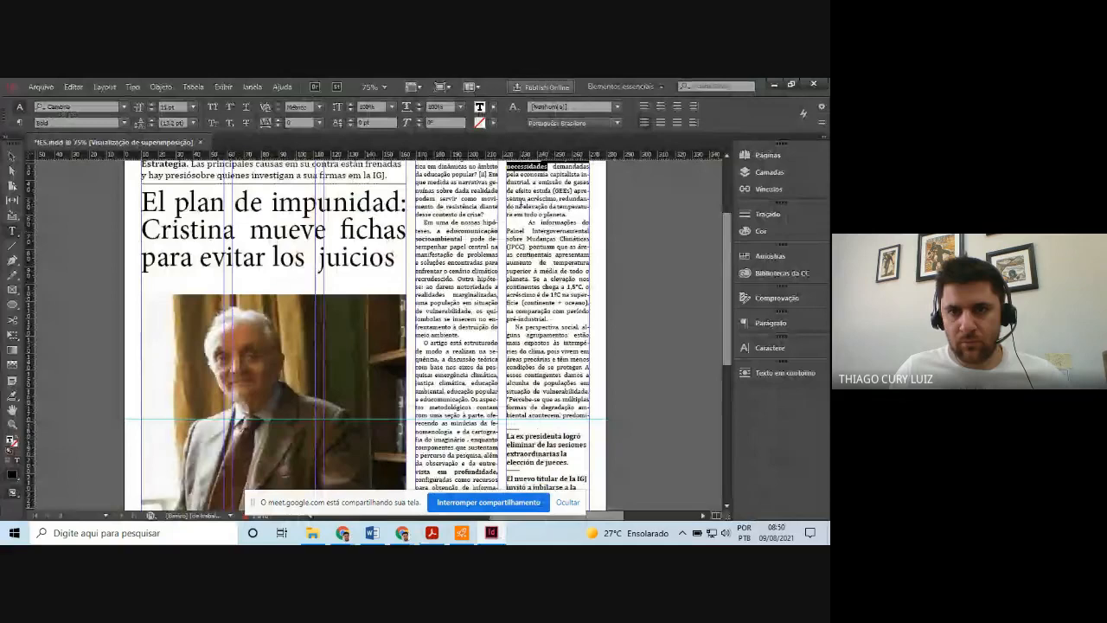
pyautogui.moveTo(517, 208); pyautogui.dragTo(514, 214)
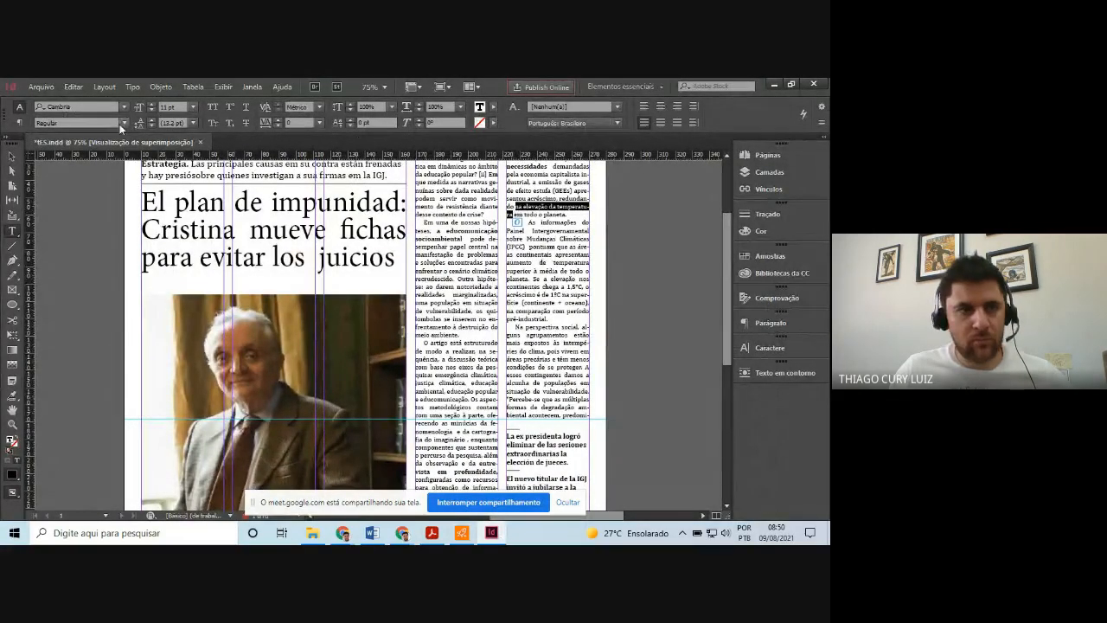
pyautogui.click(122, 123)
pyautogui.click(73, 157)
# Set the words "desigualdades sociais, econômicas" in the fifth column below the pull quotes in bold
pyautogui.scroll(-3, 559, 346)
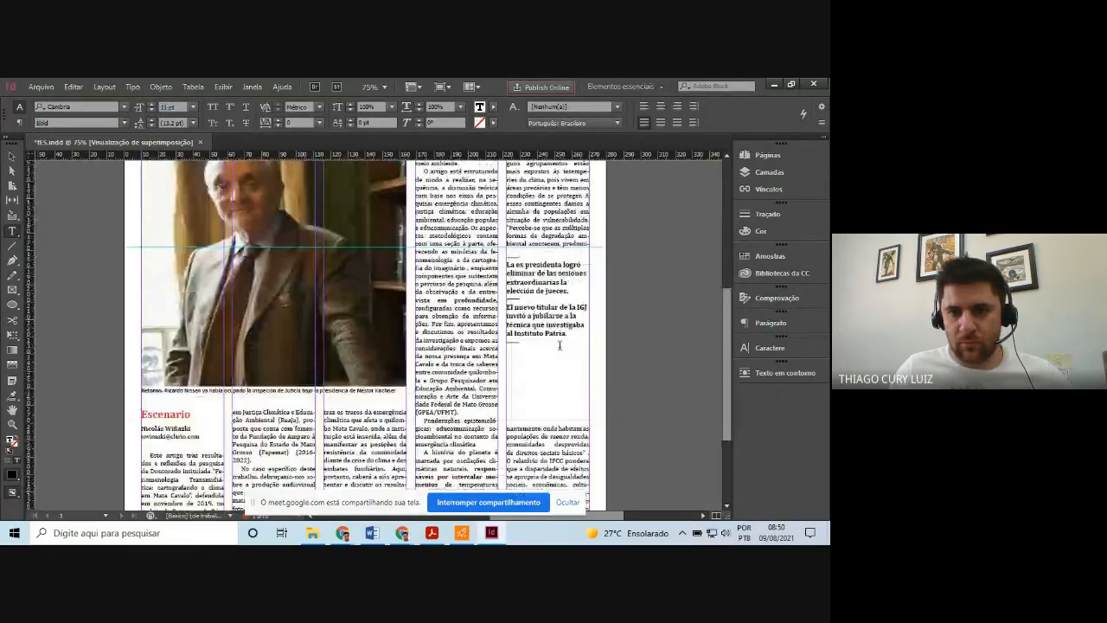
pyautogui.scroll(-3, 559, 345)
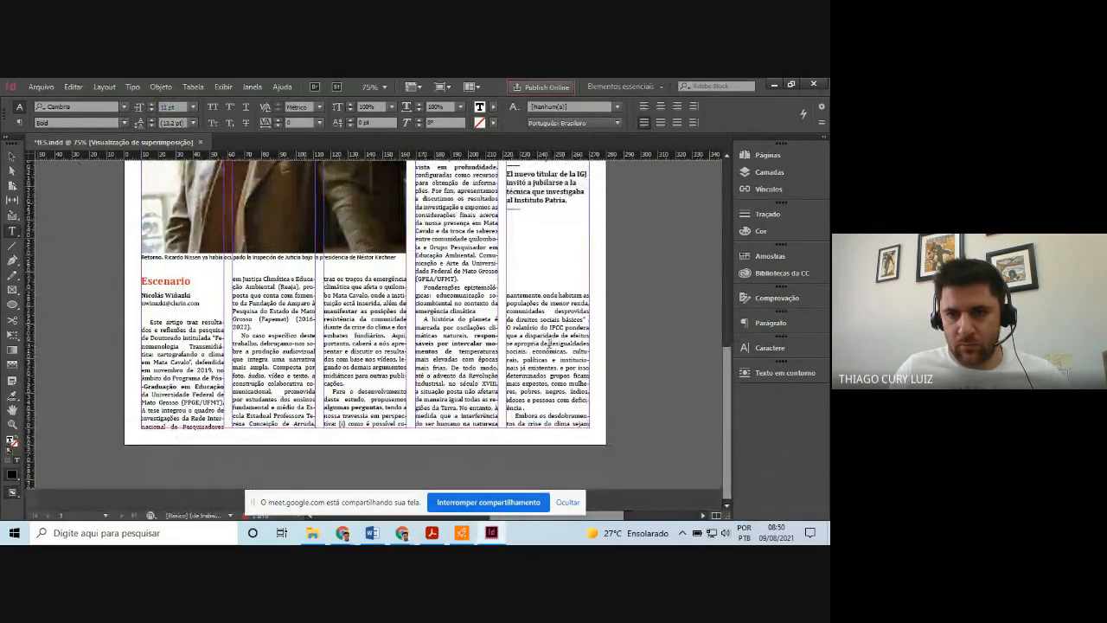
pyautogui.moveTo(550, 344); pyautogui.dragTo(567, 351)
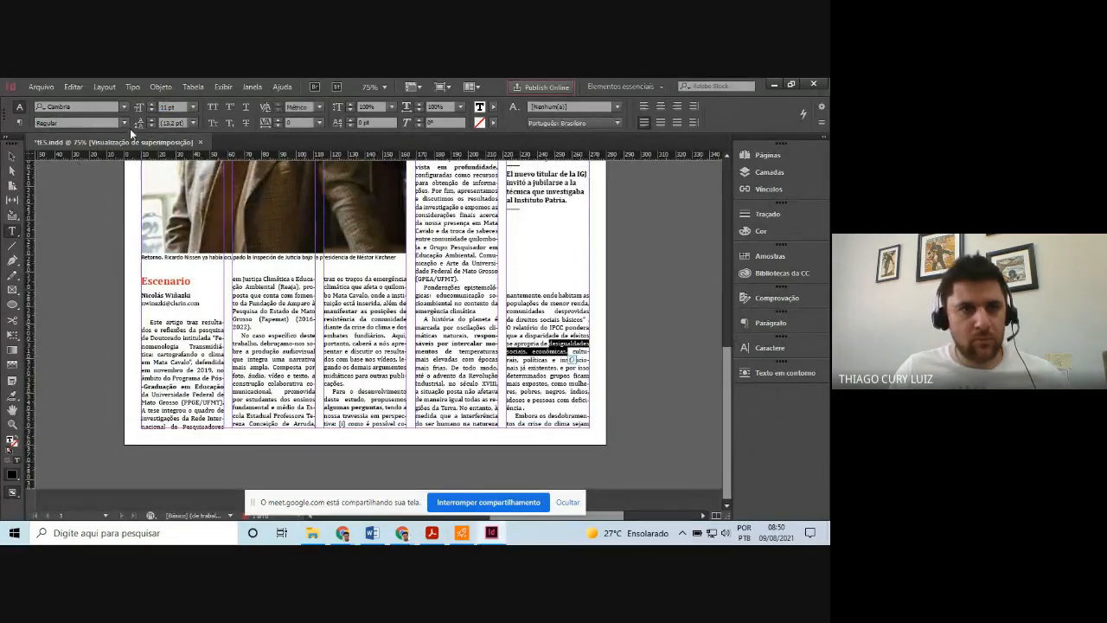
pyautogui.click(127, 125)
pyautogui.click(82, 159)
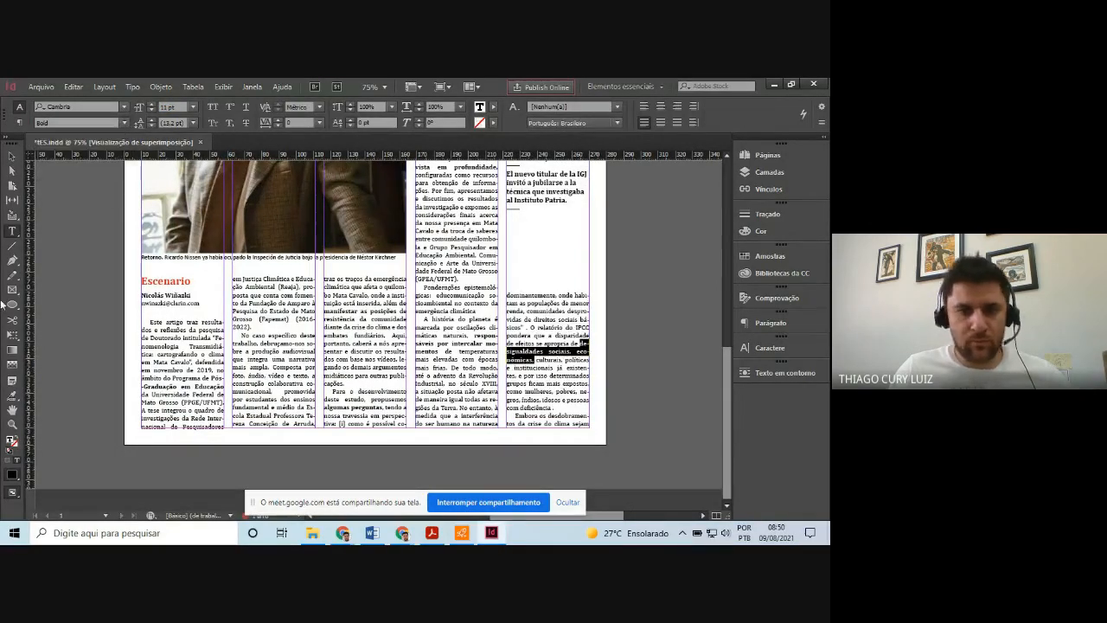
# Move the first body-text frame under Escenario slightly up so its lines align with the neighbouring columns
pyautogui.click(8, 156)
pyautogui.click(191, 346)
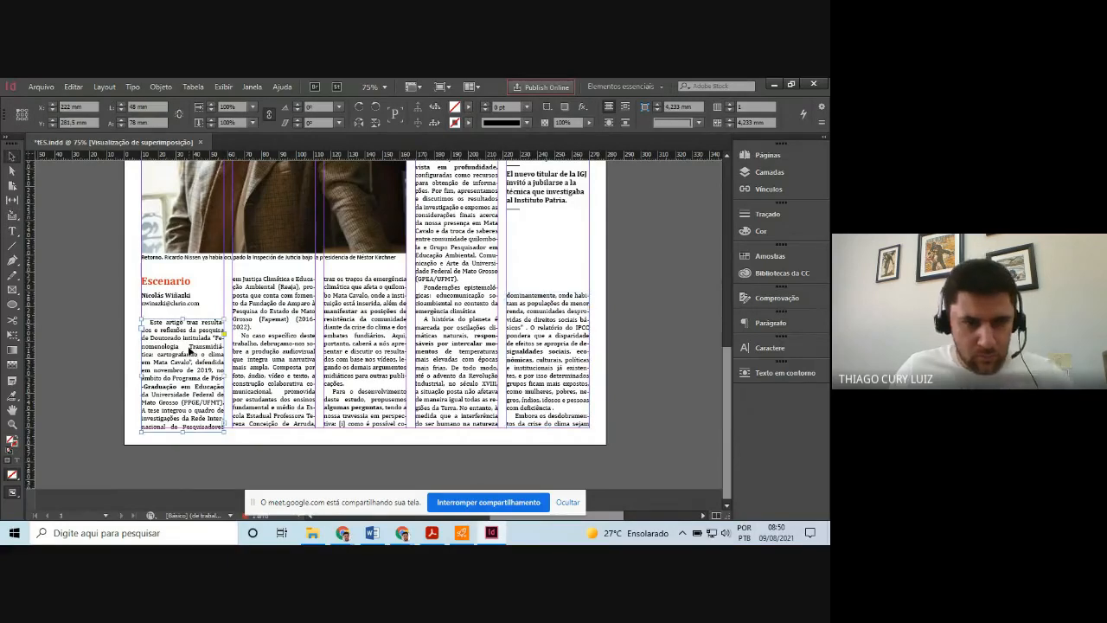
pyautogui.moveTo(194, 342); pyautogui.dragTo(195, 338)
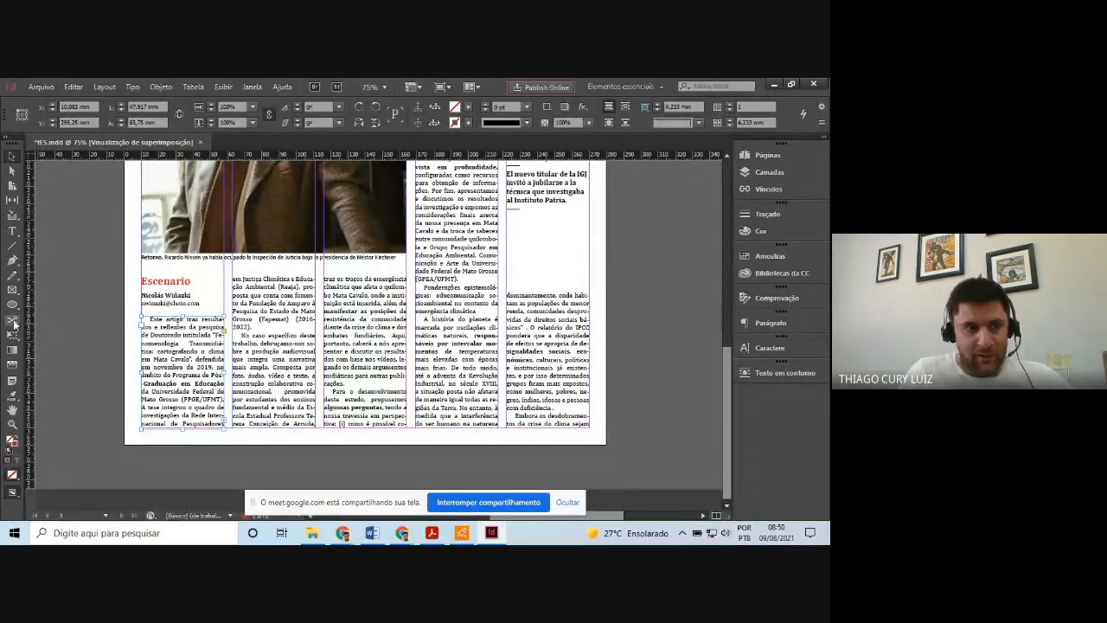
# Select the whole threaded body text and set its fill colour to pure black, 000000
pyautogui.click(12, 231)
pyautogui.click(175, 353)
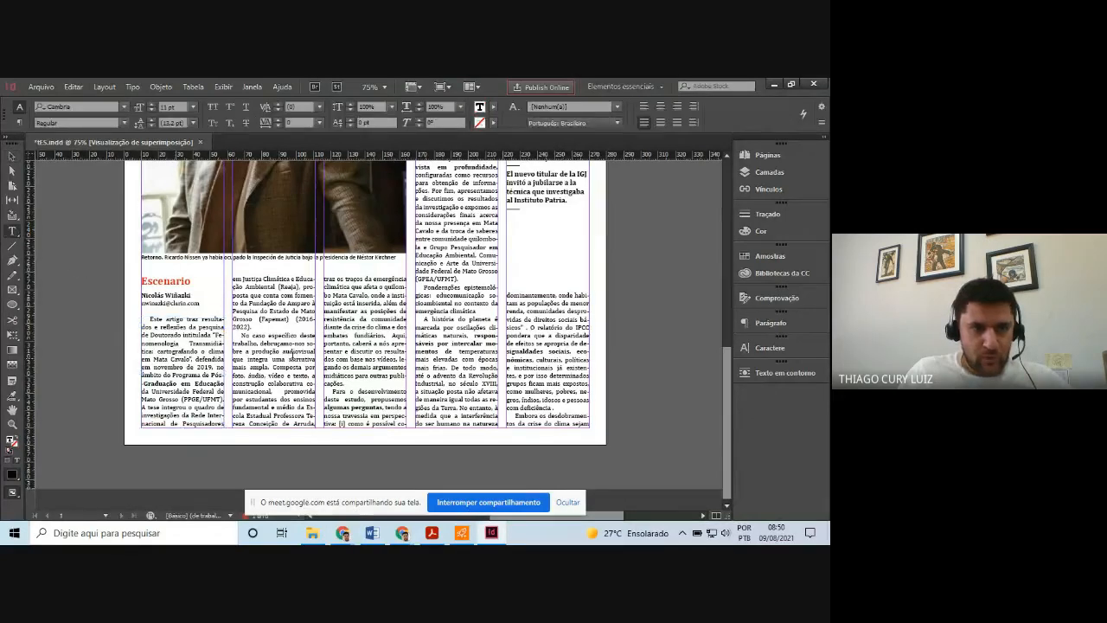
pyautogui.hotkey('ctrl', 'a')
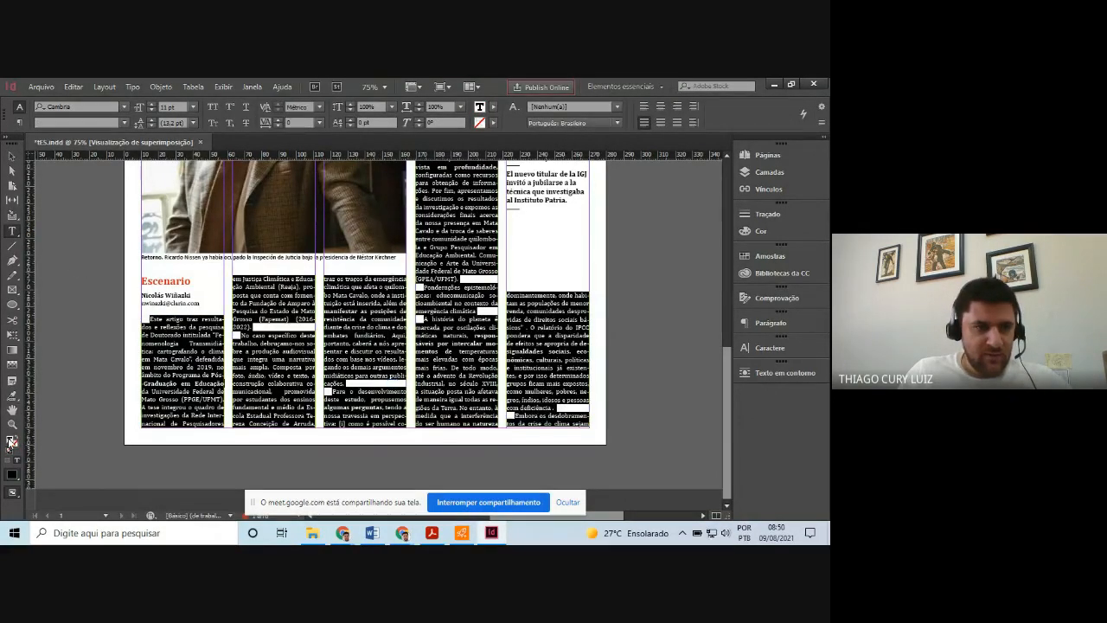
pyautogui.doubleClick(10, 441)
pyautogui.click(343, 408)
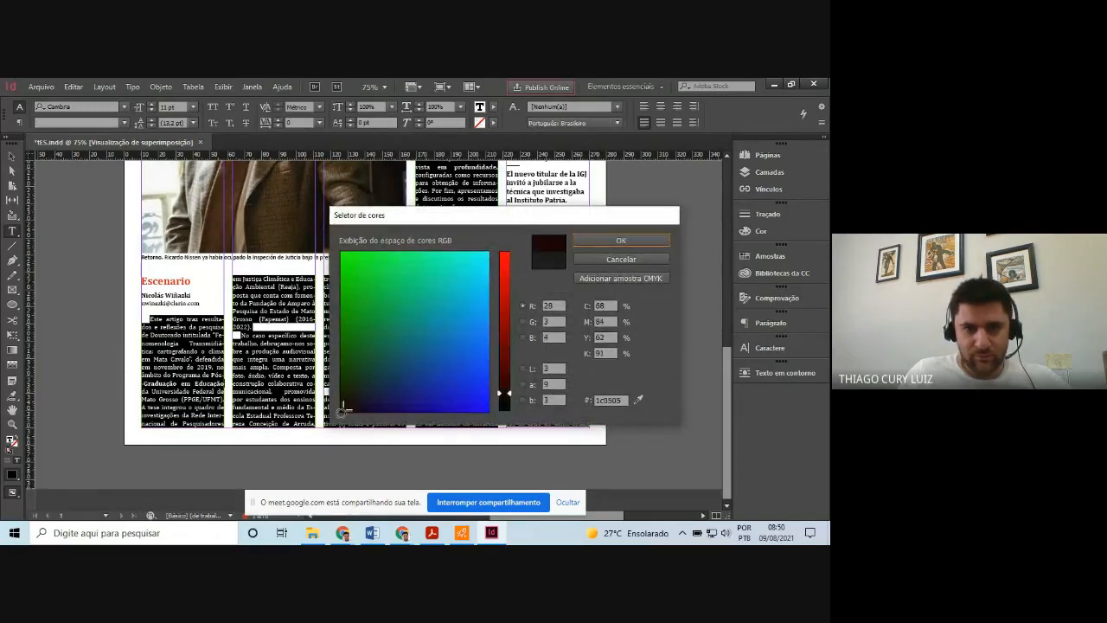
pyautogui.moveTo(343, 408); pyautogui.dragTo(328, 430)
pyautogui.moveTo(509, 397); pyautogui.dragTo(513, 418)
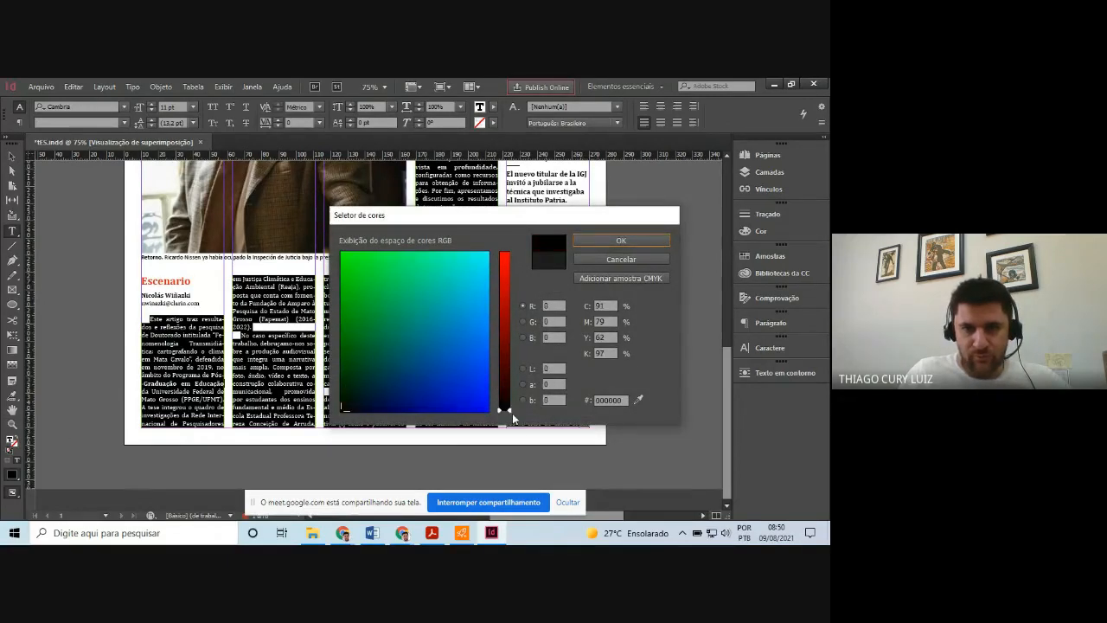
pyautogui.click(636, 239)
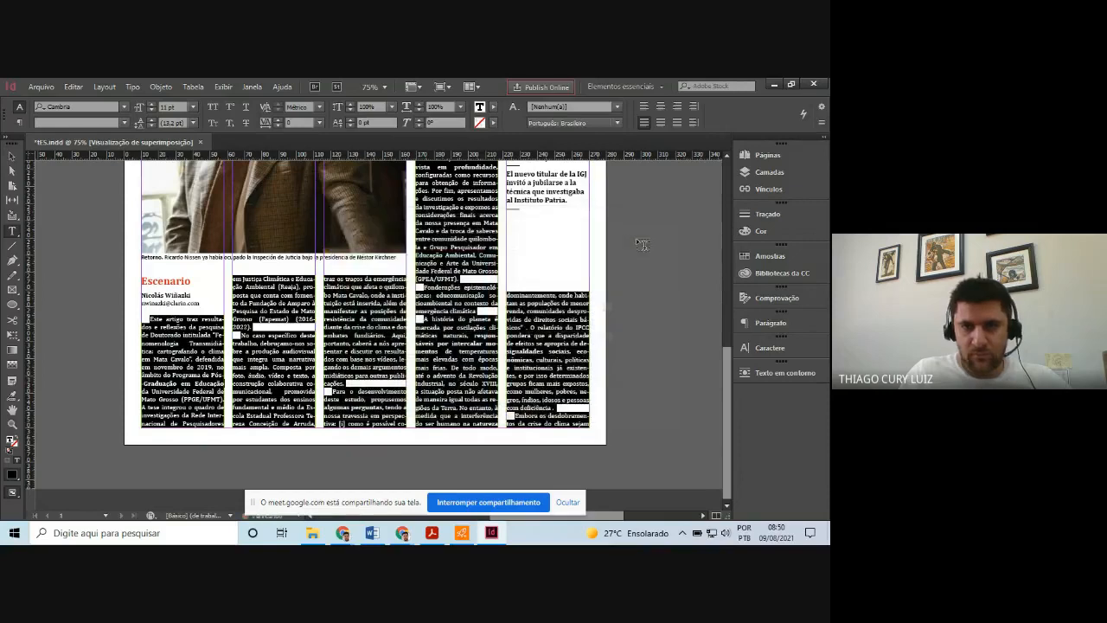
# Set the fill colour of the pull quote beginning "El nuevo titular de la IGJ" to pure black, 000000
pyautogui.click(550, 200)
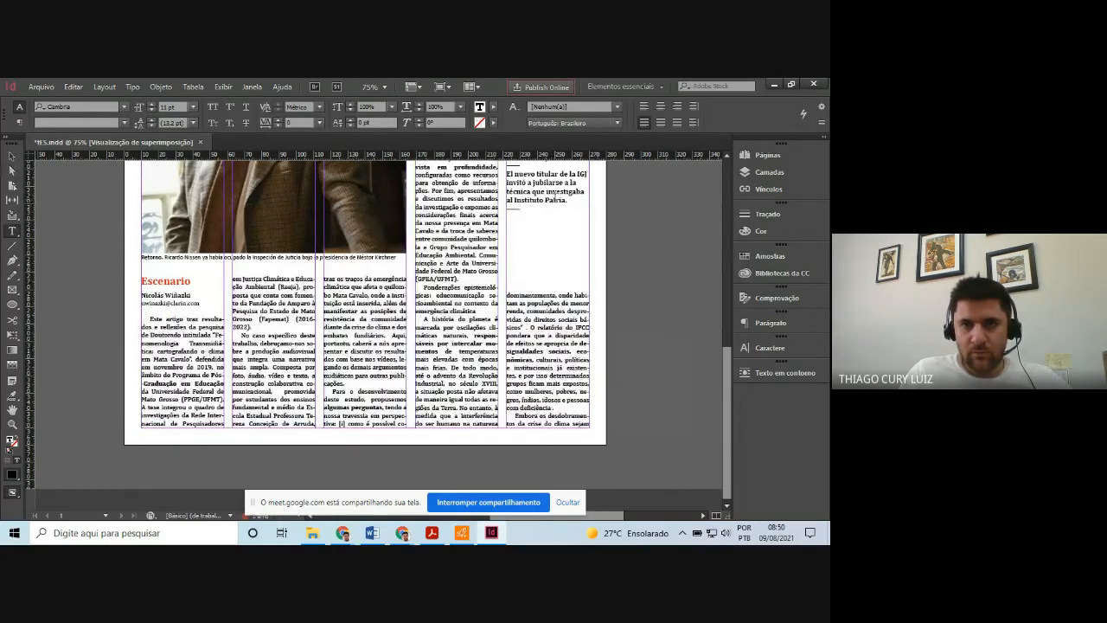
pyautogui.tripleClick(550, 201)
pyautogui.doubleClick(12, 441)
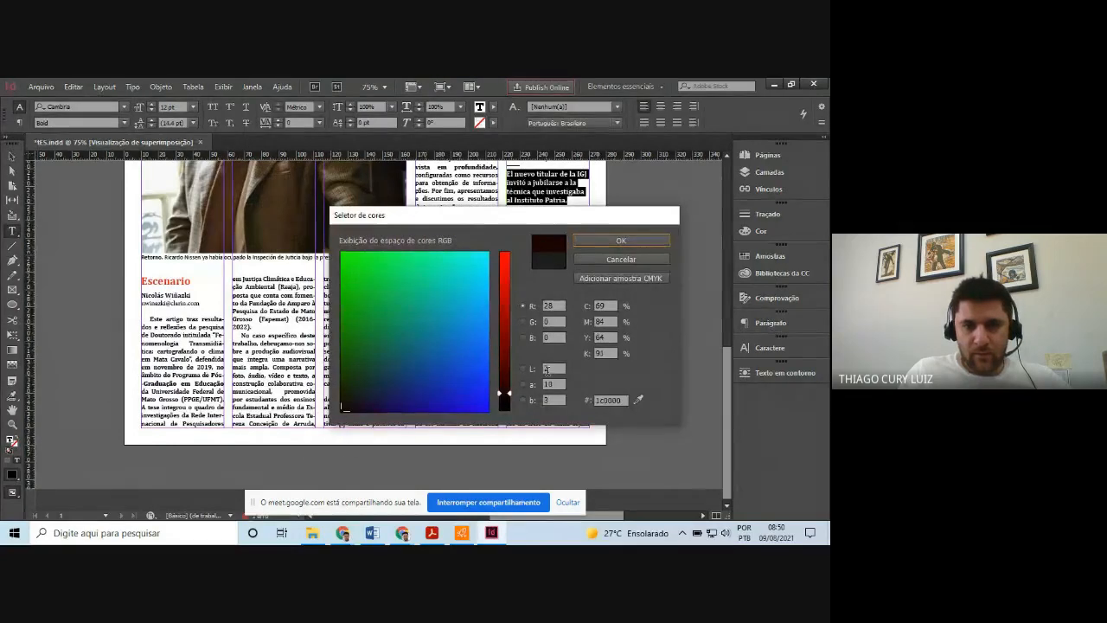
pyautogui.moveTo(507, 395); pyautogui.dragTo(507, 412)
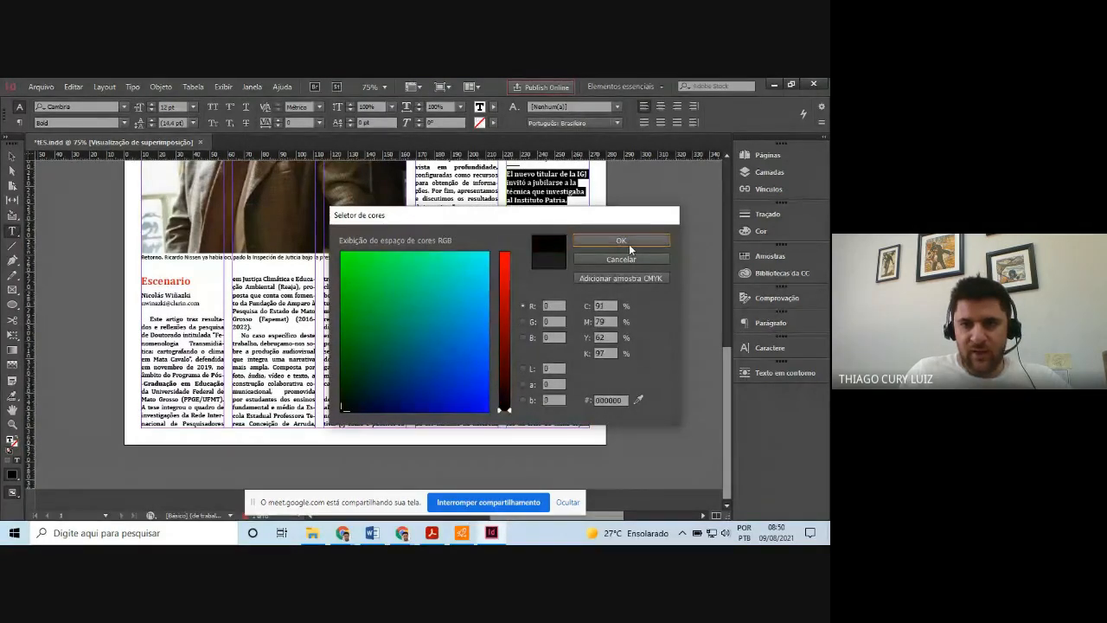
pyautogui.click(629, 244)
# Set the fill colour of the pull quote beginning "La ex presidenta logró" to pure black, 000000
pyautogui.scroll(3, 627, 243)
pyautogui.click(542, 248)
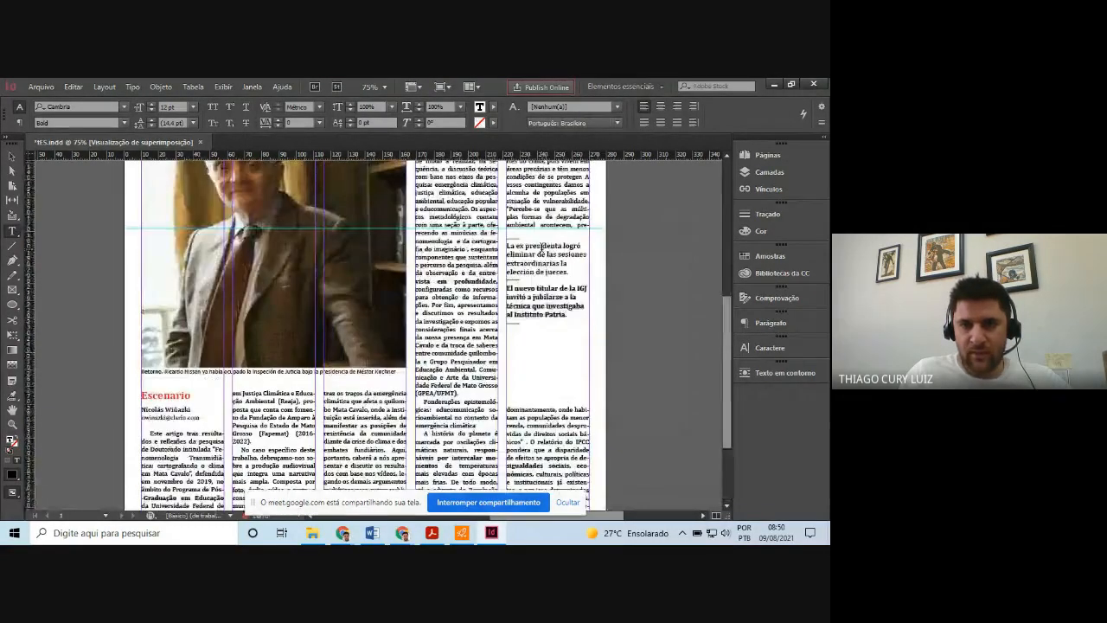
pyautogui.moveTo(568, 273); pyautogui.dragTo(507, 244)
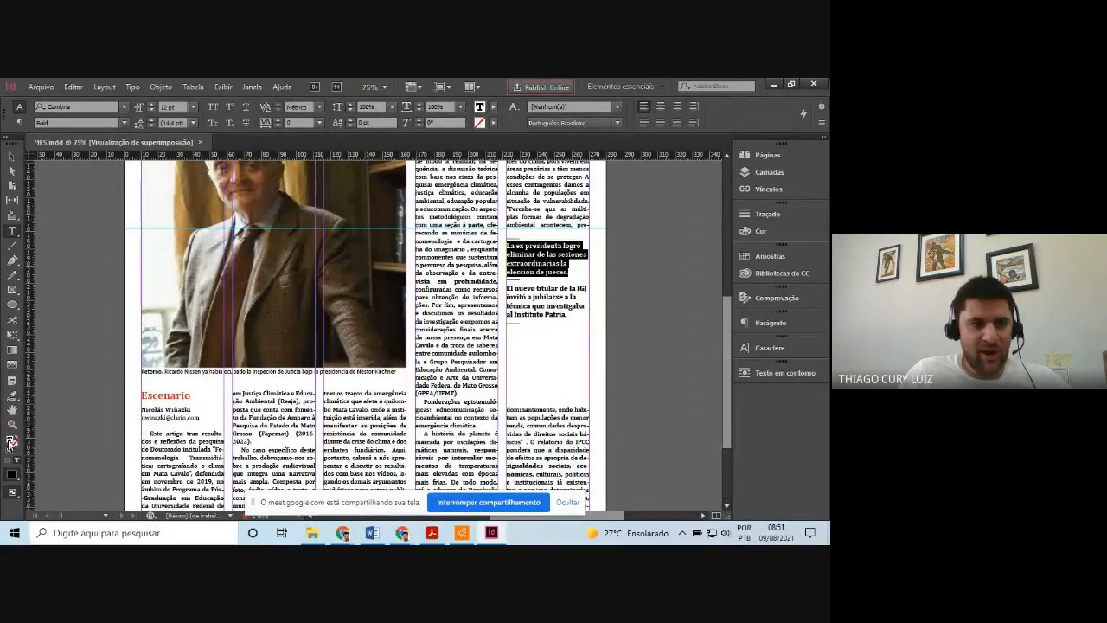
pyautogui.doubleClick(12, 440)
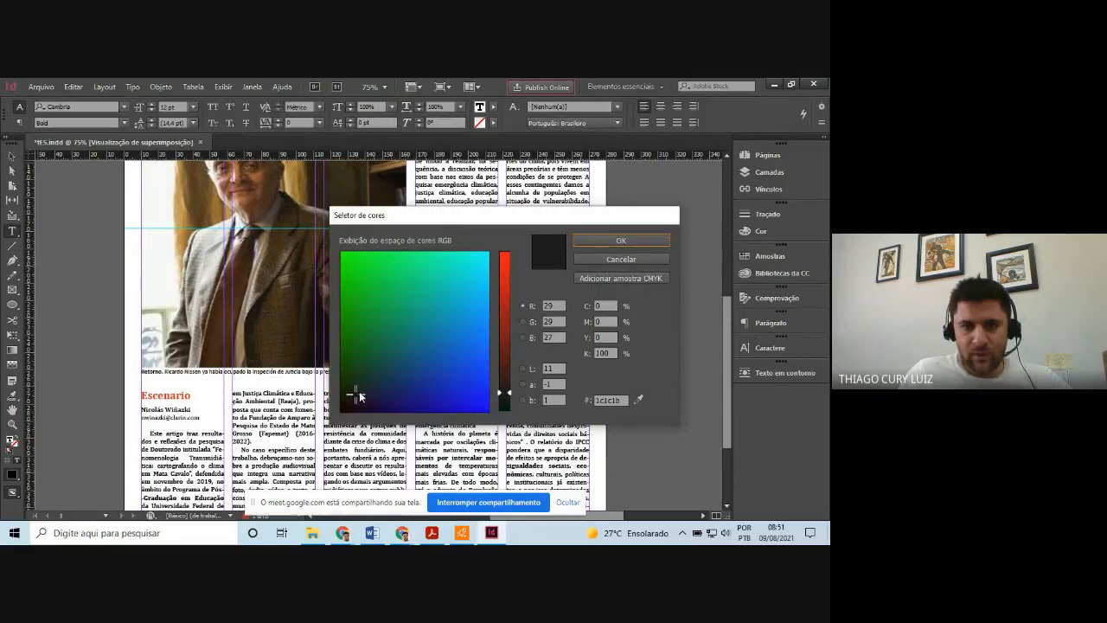
pyautogui.moveTo(359, 396); pyautogui.dragTo(319, 441)
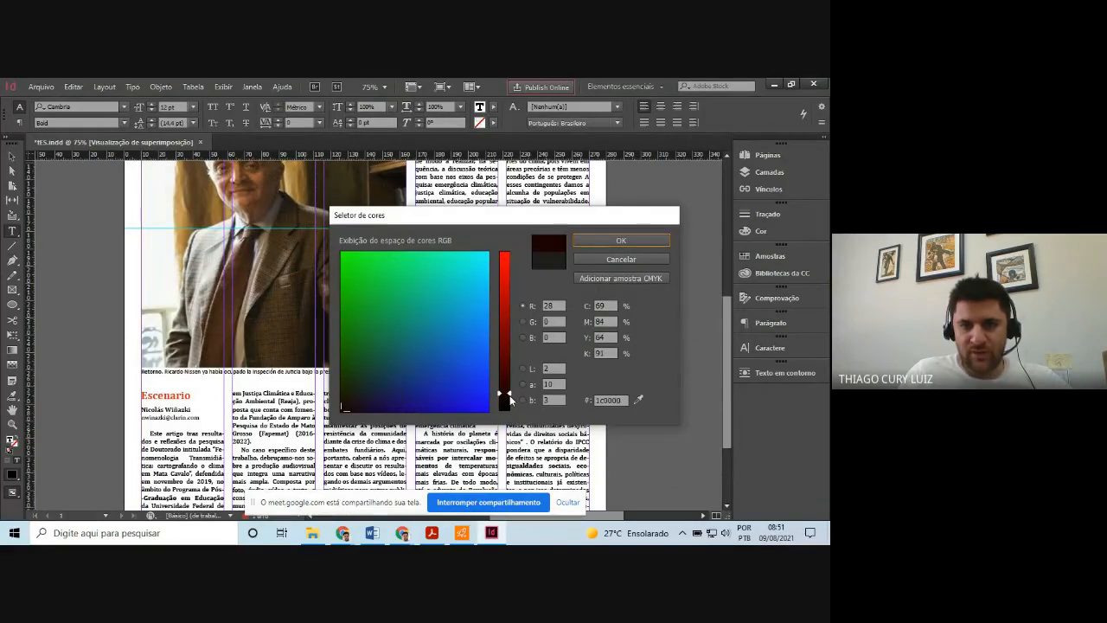
pyautogui.moveTo(509, 395); pyautogui.dragTo(511, 432)
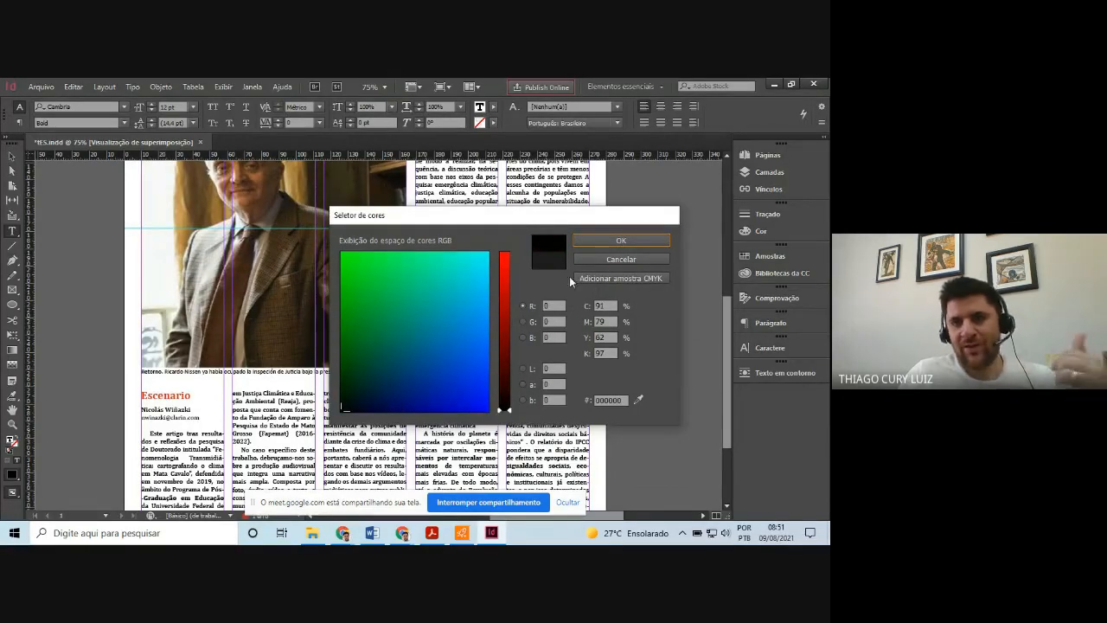
pyautogui.click(622, 241)
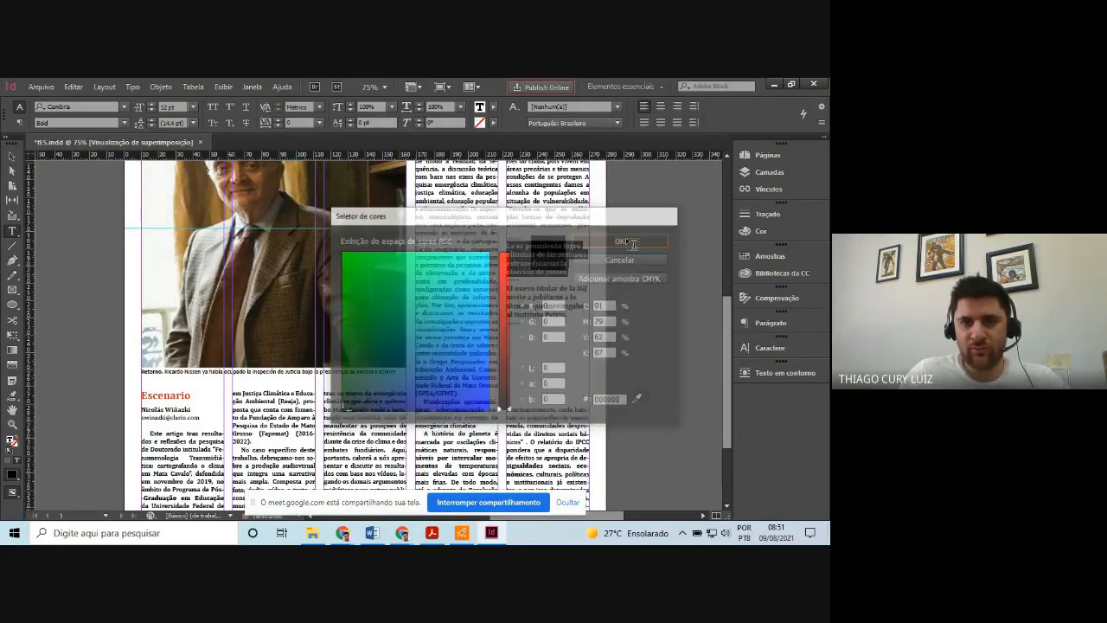
# Select the whole caption line beneath the photo and darken its fill colour to pure black
pyautogui.scroll(2, 564, 375)
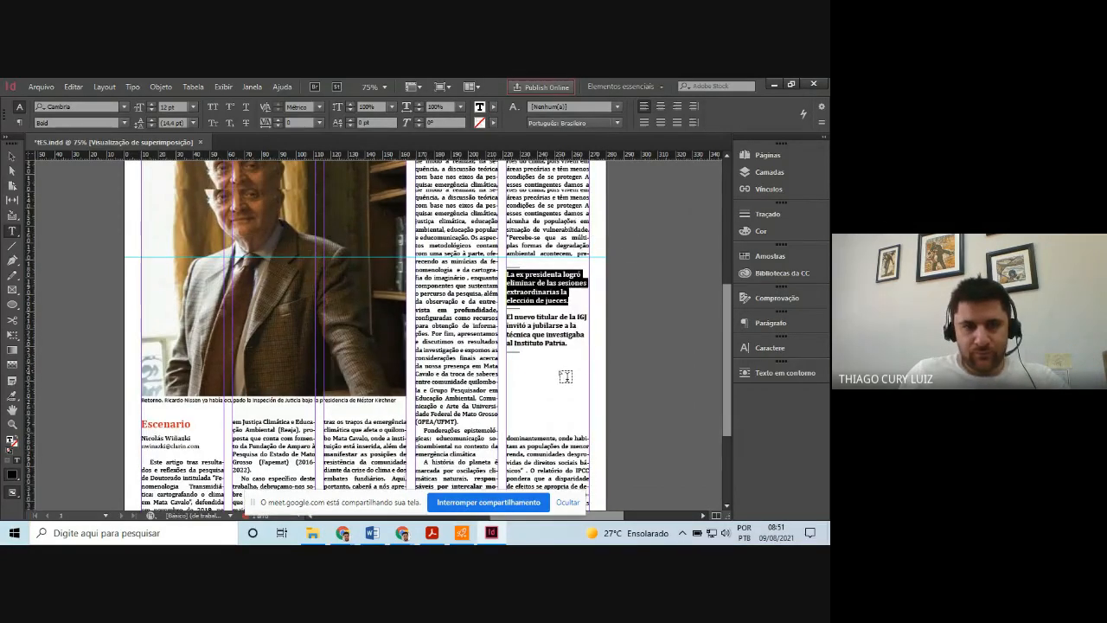
pyautogui.tripleClick(309, 429)
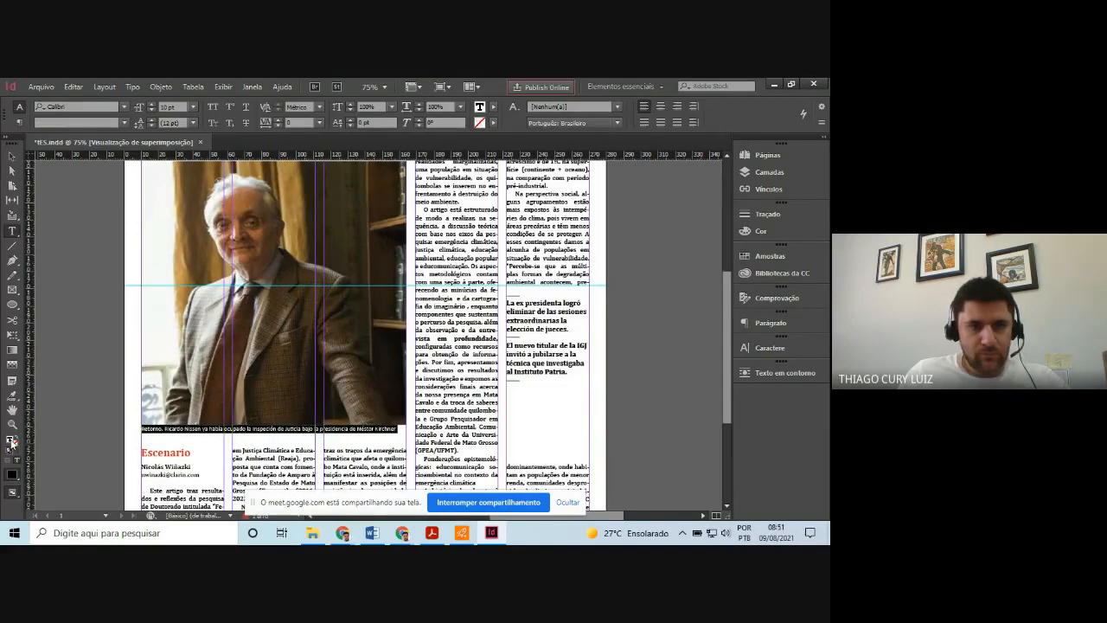
pyautogui.doubleClick(11, 440)
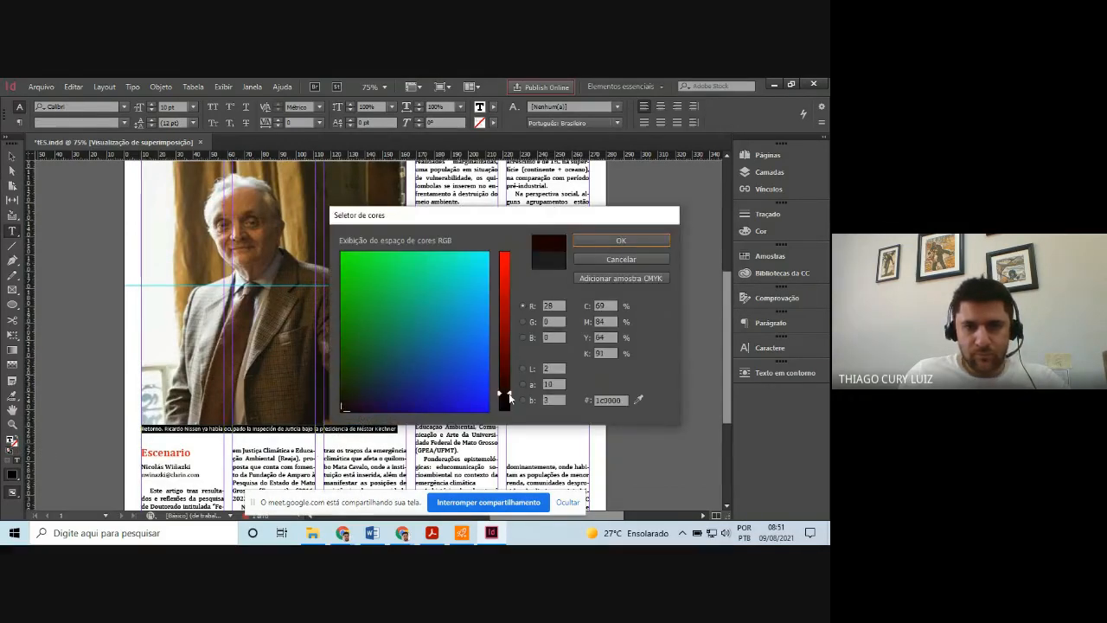
pyautogui.moveTo(509, 397); pyautogui.dragTo(512, 446)
pyautogui.click(622, 239)
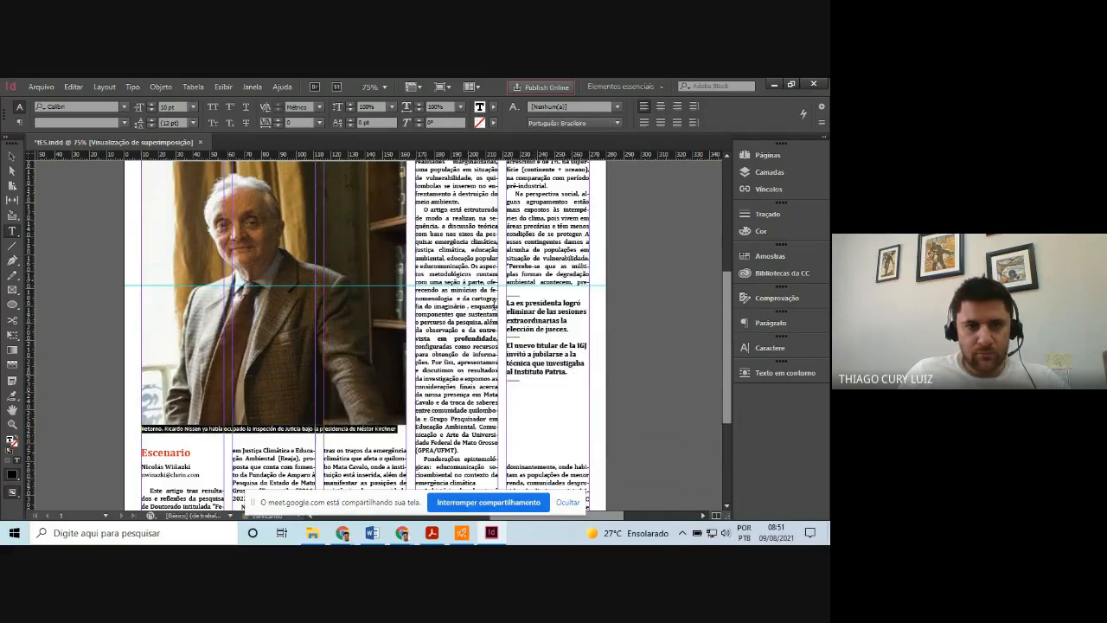
# Select the three-line headline "El plan de impunidad" and set its fill colour to pure black, 000000
pyautogui.scroll(4, 519, 329)
pyautogui.scroll(3, 141, 443)
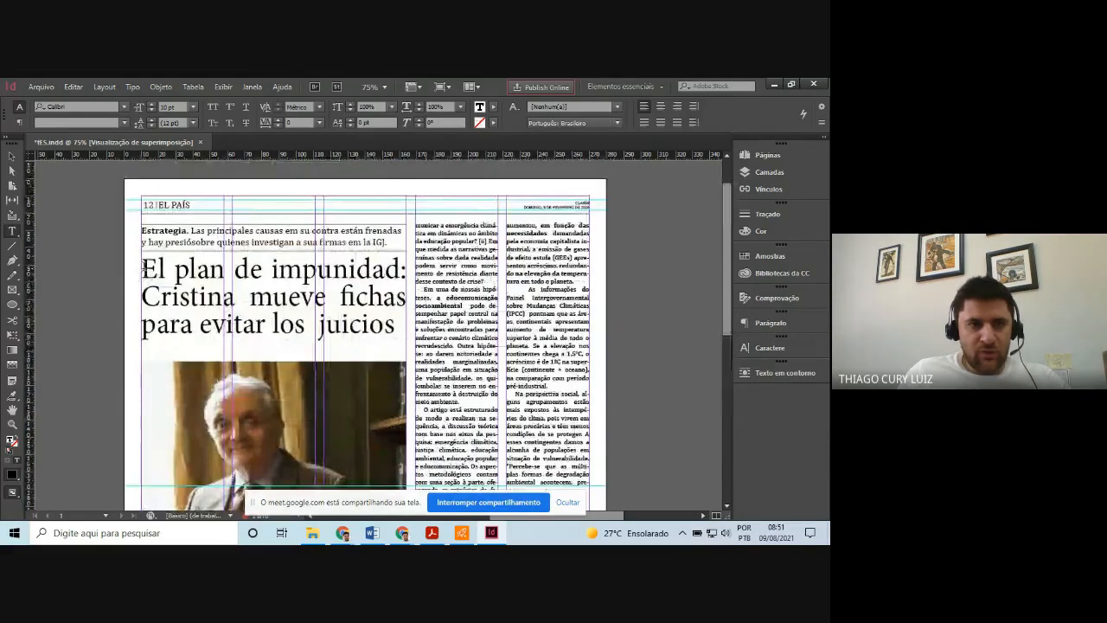
pyautogui.moveTo(142, 261); pyautogui.dragTo(411, 312)
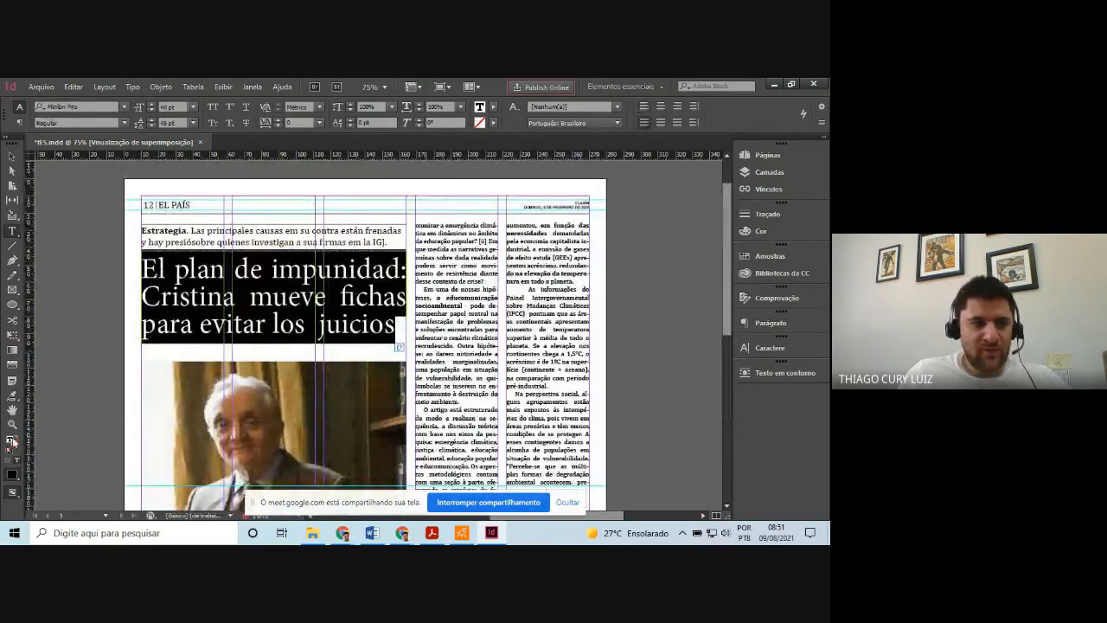
pyautogui.doubleClick(11, 441)
pyautogui.moveTo(346, 405); pyautogui.dragTo(314, 433)
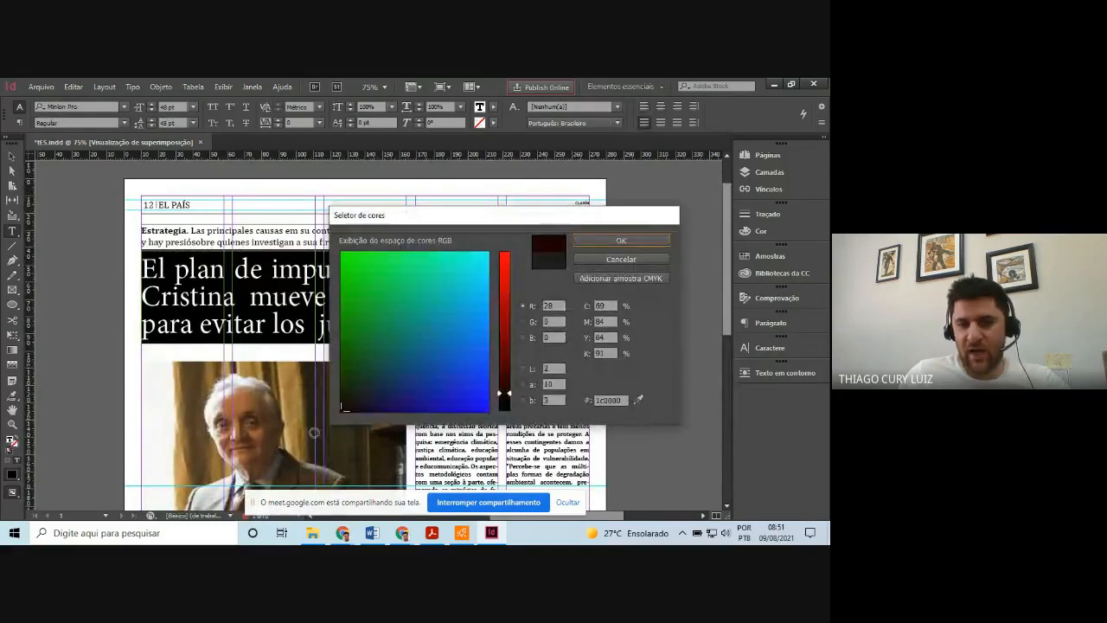
pyautogui.moveTo(505, 395); pyautogui.dragTo(504, 410)
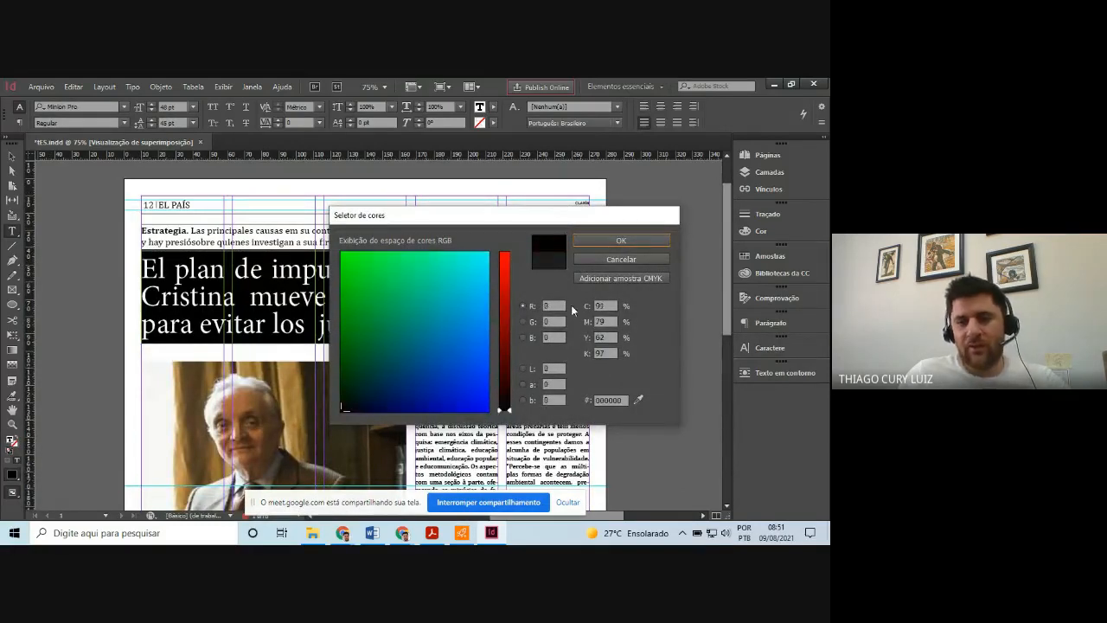
pyautogui.click(622, 239)
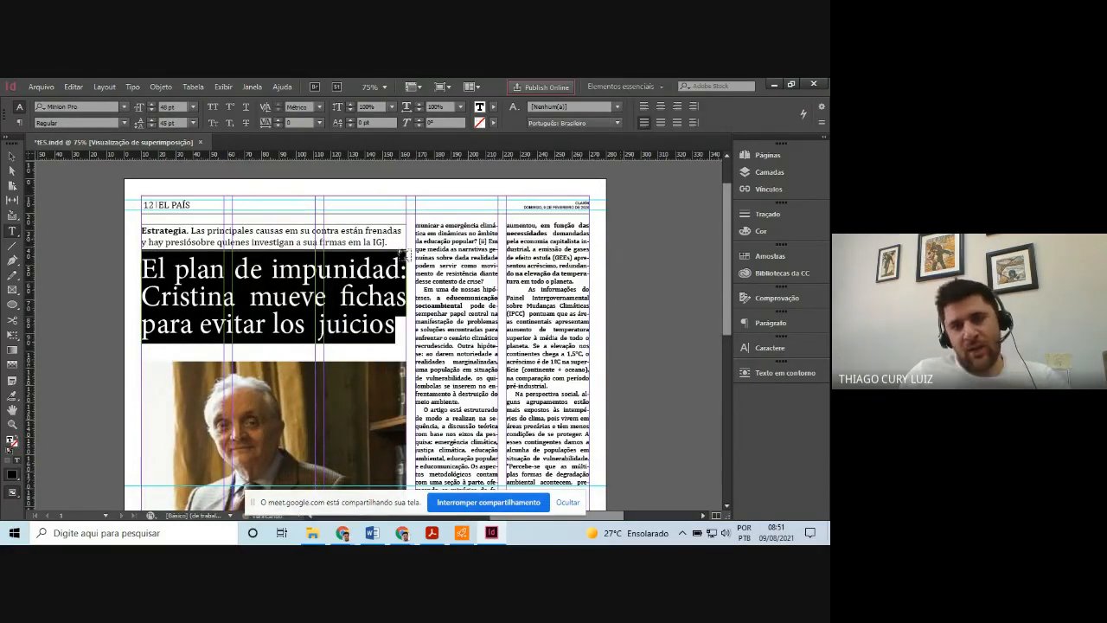
# Select the two-line "Estrategia" deck above the headline and set its fill colour to pure black, 000000
pyautogui.click(142, 231)
pyautogui.moveTo(142, 230); pyautogui.dragTo(388, 244)
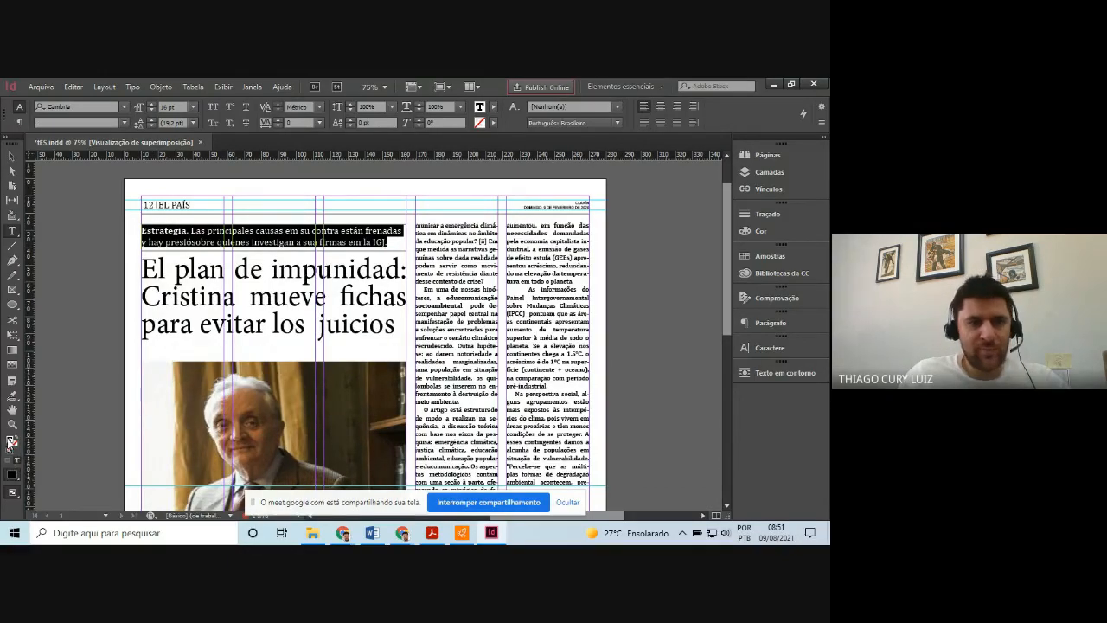
pyautogui.doubleClick(9, 443)
pyautogui.click(346, 407)
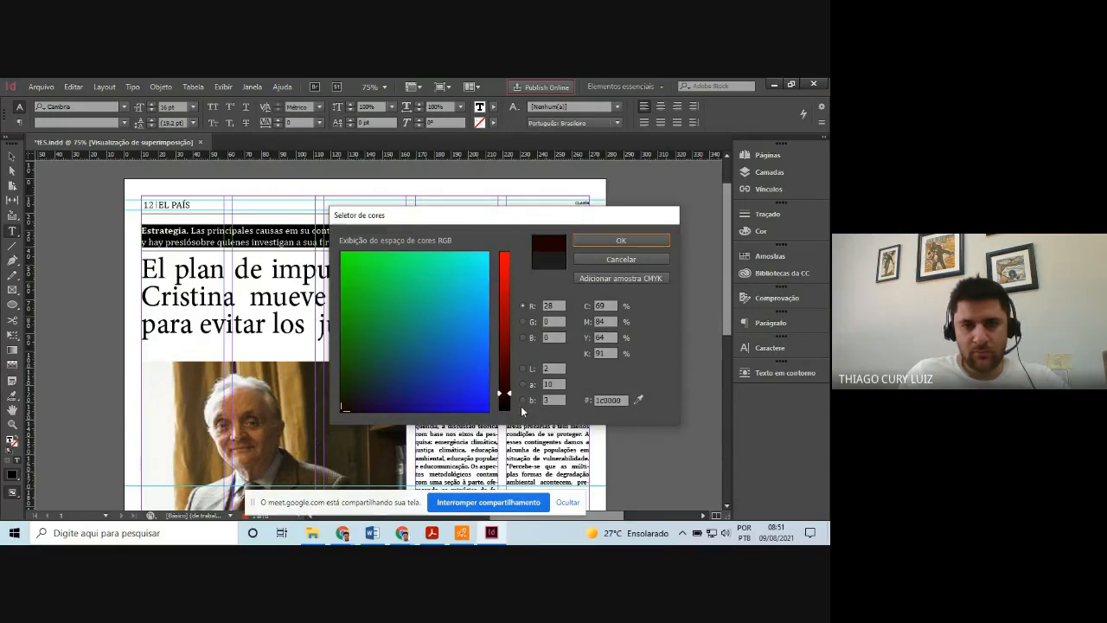
pyautogui.moveTo(508, 400); pyautogui.dragTo(508, 412)
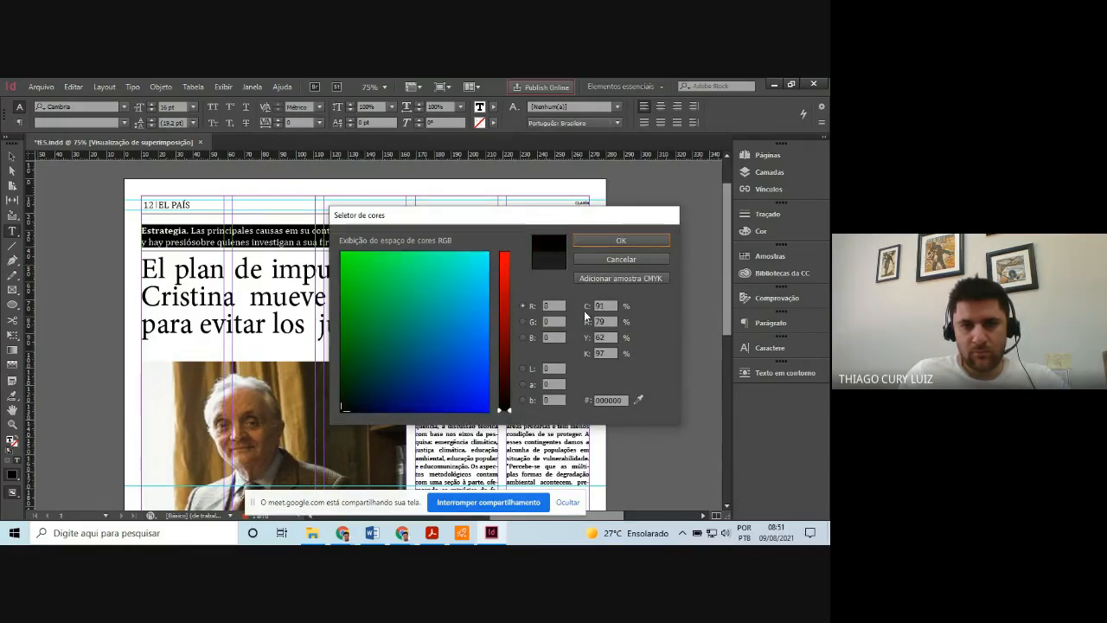
pyautogui.click(622, 240)
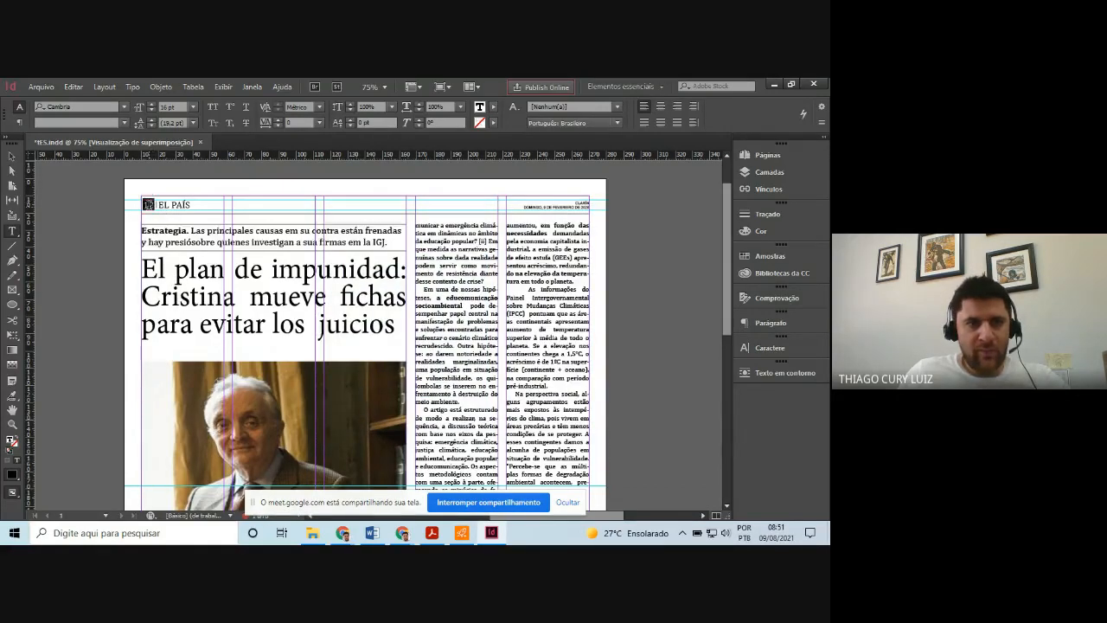
# Set the fill colour of the section name "EL PAÍS" and the page number 12 in the header to pure black, 000000
pyautogui.moveTo(158, 205); pyautogui.dragTo(190, 205)
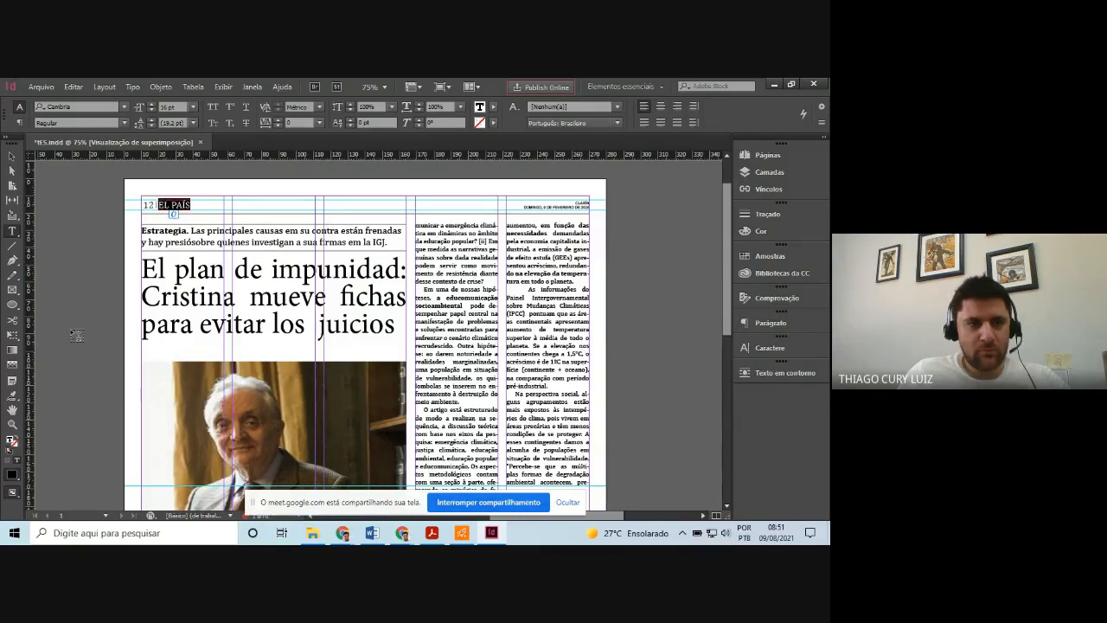
pyautogui.doubleClick(12, 442)
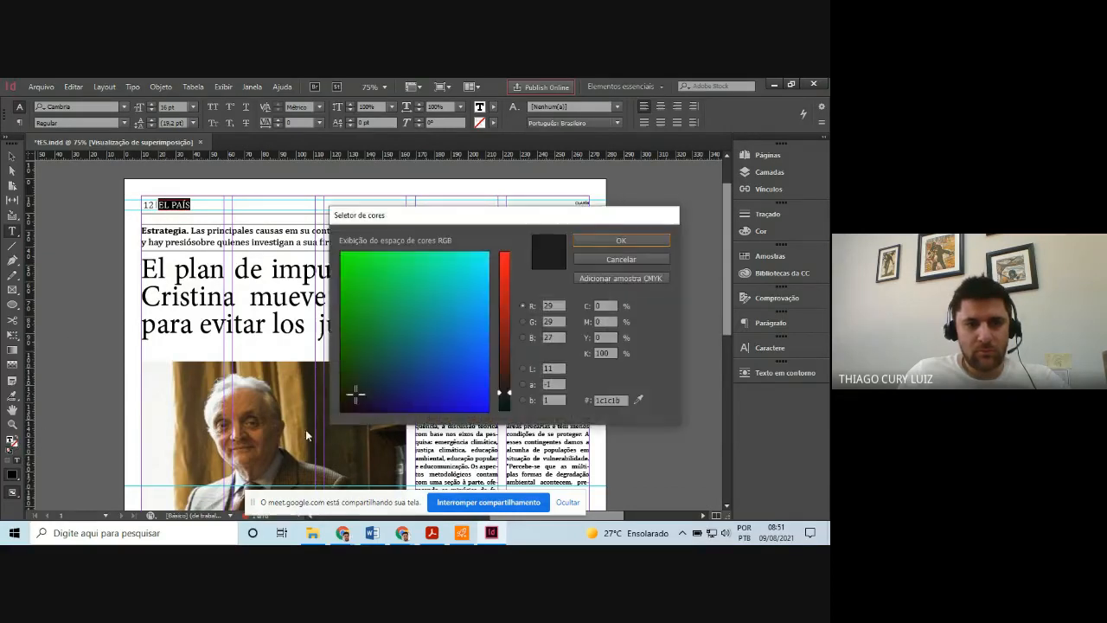
pyautogui.moveTo(518, 393); pyautogui.dragTo(509, 449)
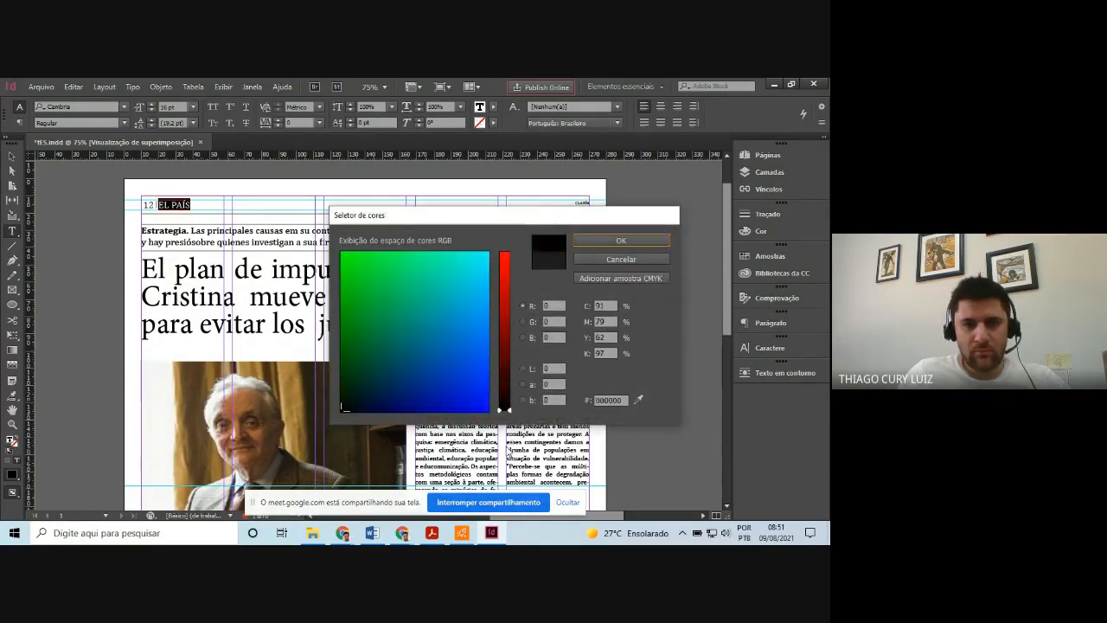
pyautogui.click(619, 240)
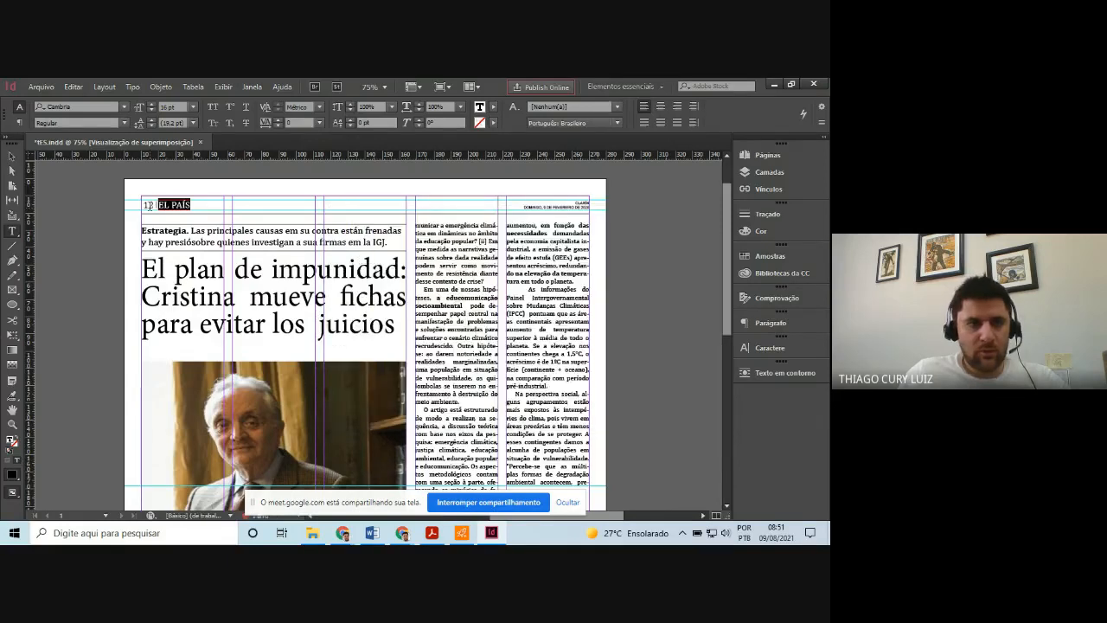
pyautogui.doubleClick(149, 205)
pyautogui.doubleClick(12, 441)
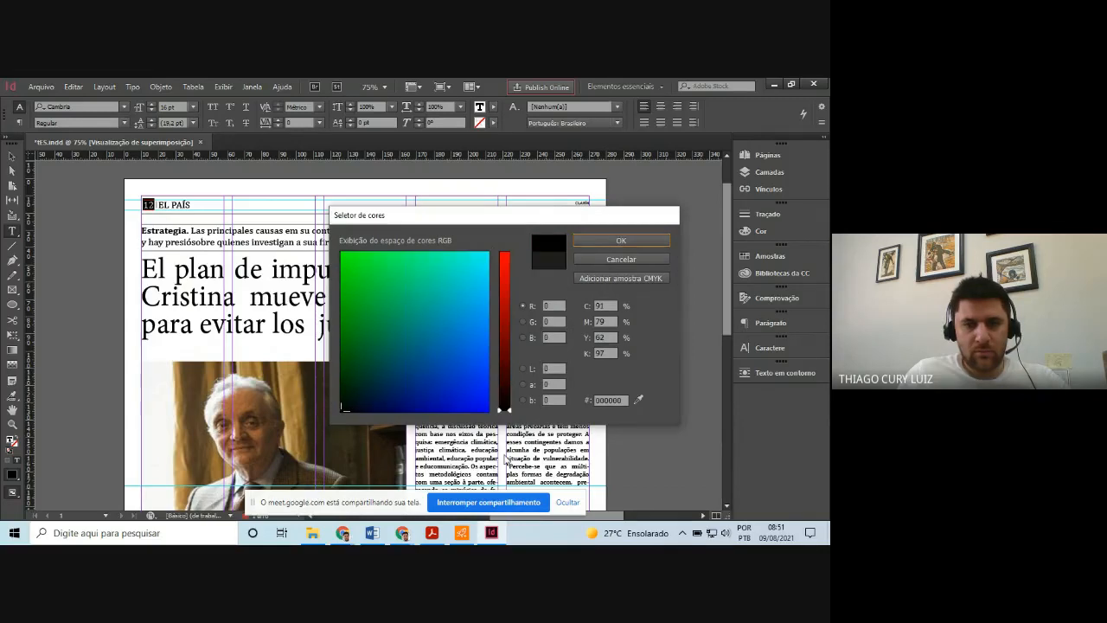
pyautogui.click(619, 241)
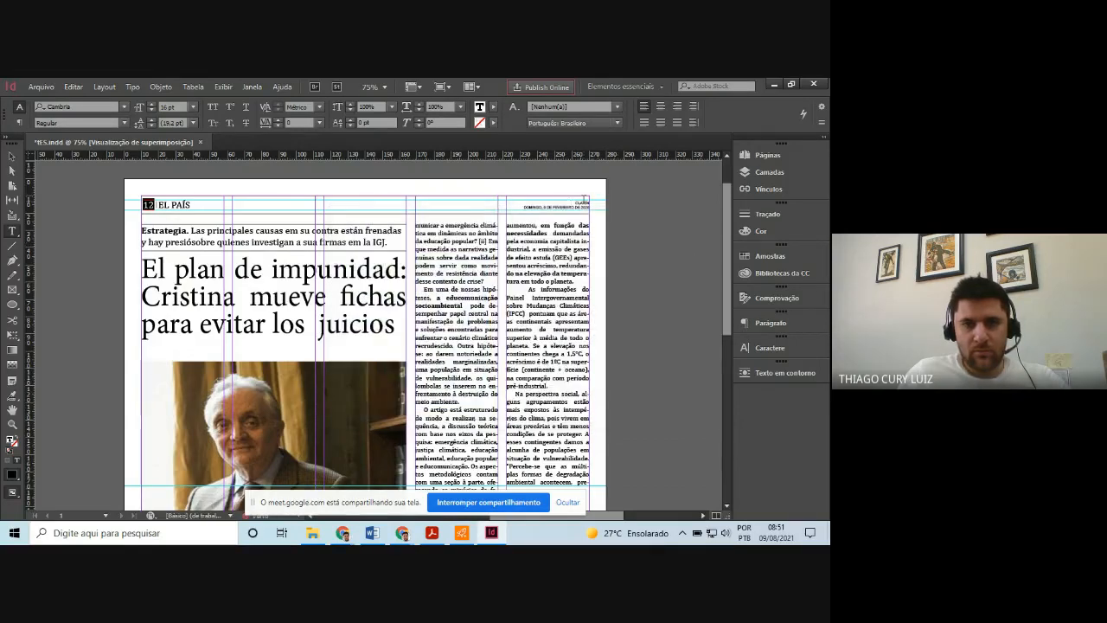
# Select both lines of the newspaper name and date in the page header and set their fill colour to pure black, 000000
pyautogui.click(596, 207)
pyautogui.tripleClick(595, 209)
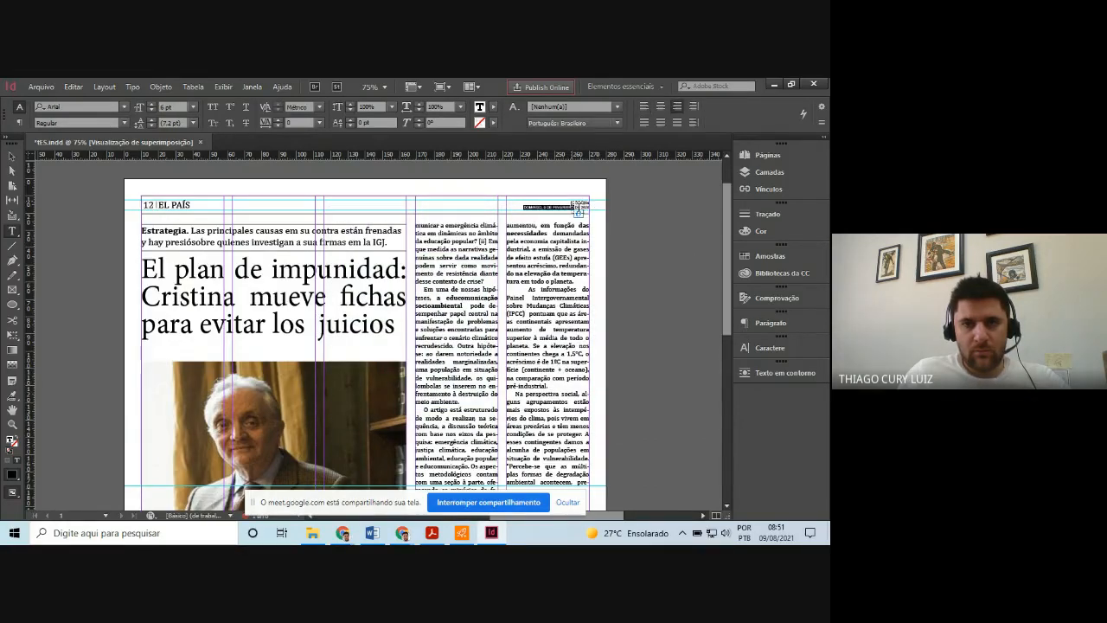
pyautogui.click(579, 204)
pyautogui.tripleClick(578, 204)
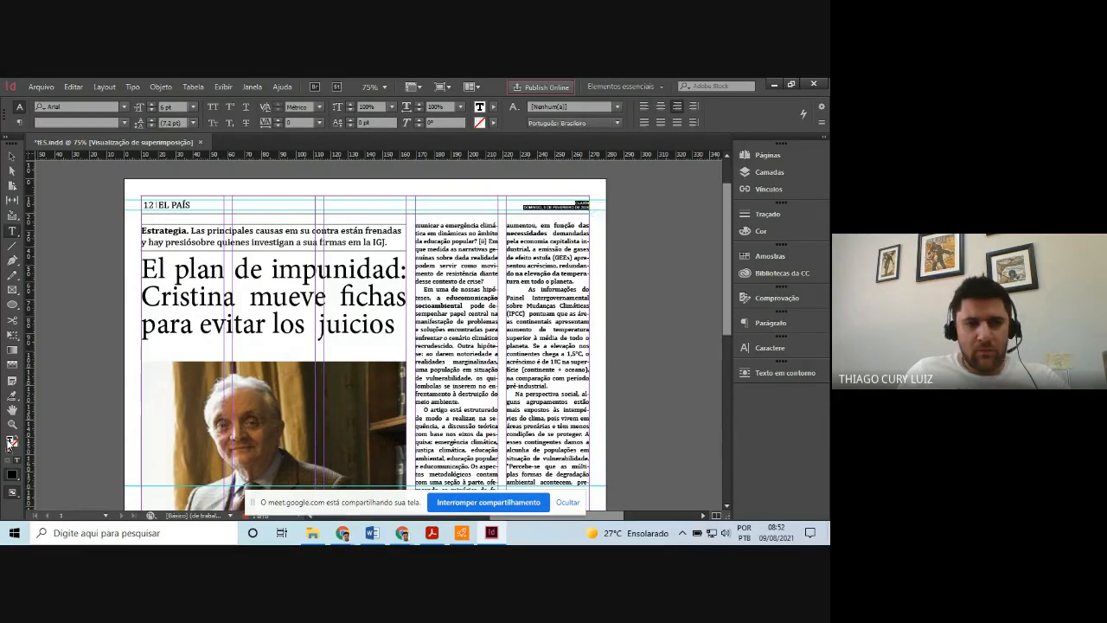
pyautogui.doubleClick(10, 443)
pyautogui.moveTo(512, 377); pyautogui.dragTo(509, 412)
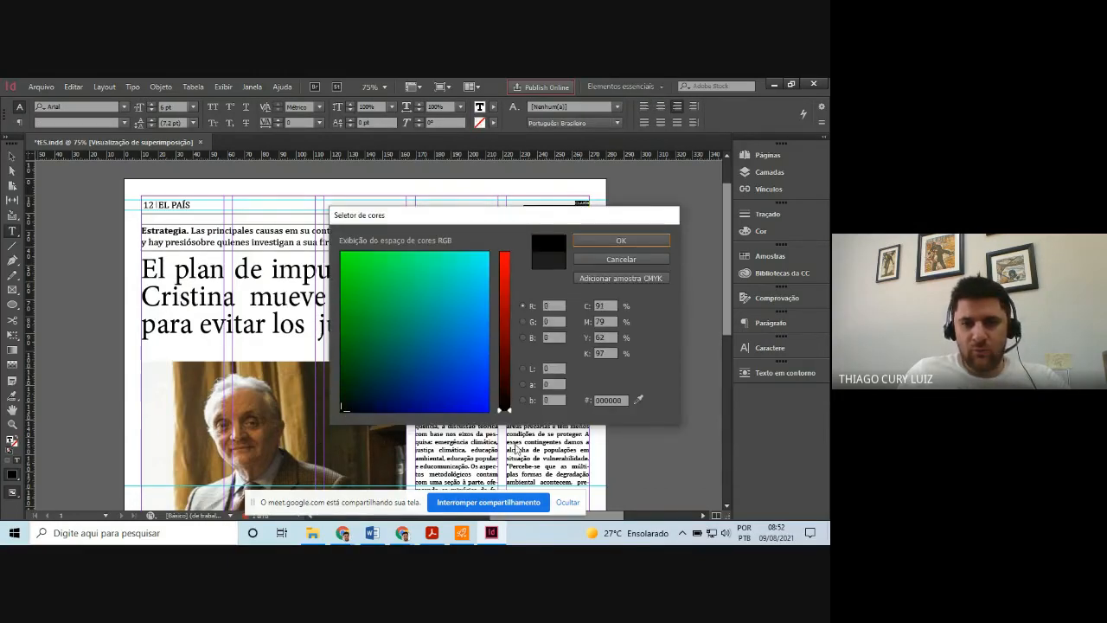
pyautogui.click(619, 241)
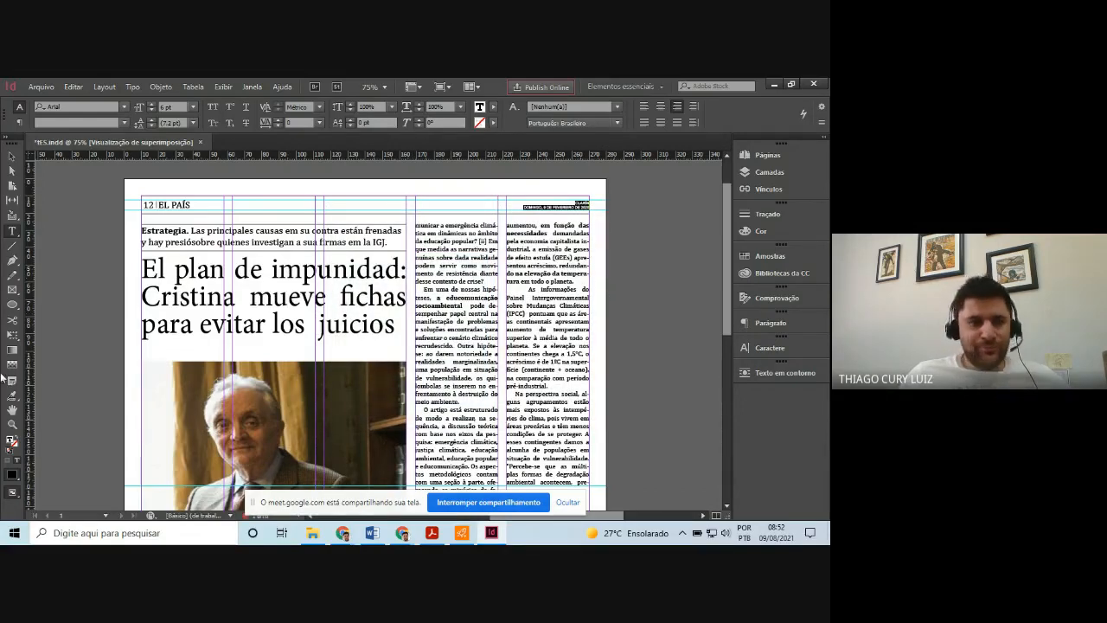
# Delete the horizontal ruler guide that crosses the photo at 178 mm
pyautogui.click(12, 424)
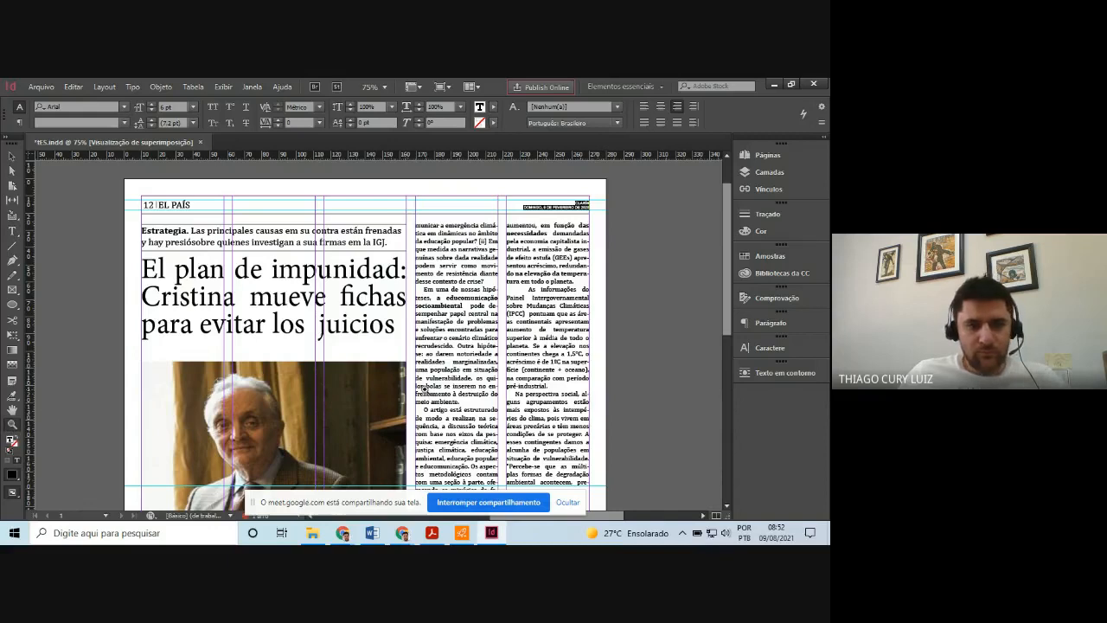
pyautogui.keyDown('alt'); pyautogui.click(404, 391); pyautogui.keyUp('alt')
pyautogui.keyDown('alt'); pyautogui.click(370, 412); pyautogui.keyUp('alt')
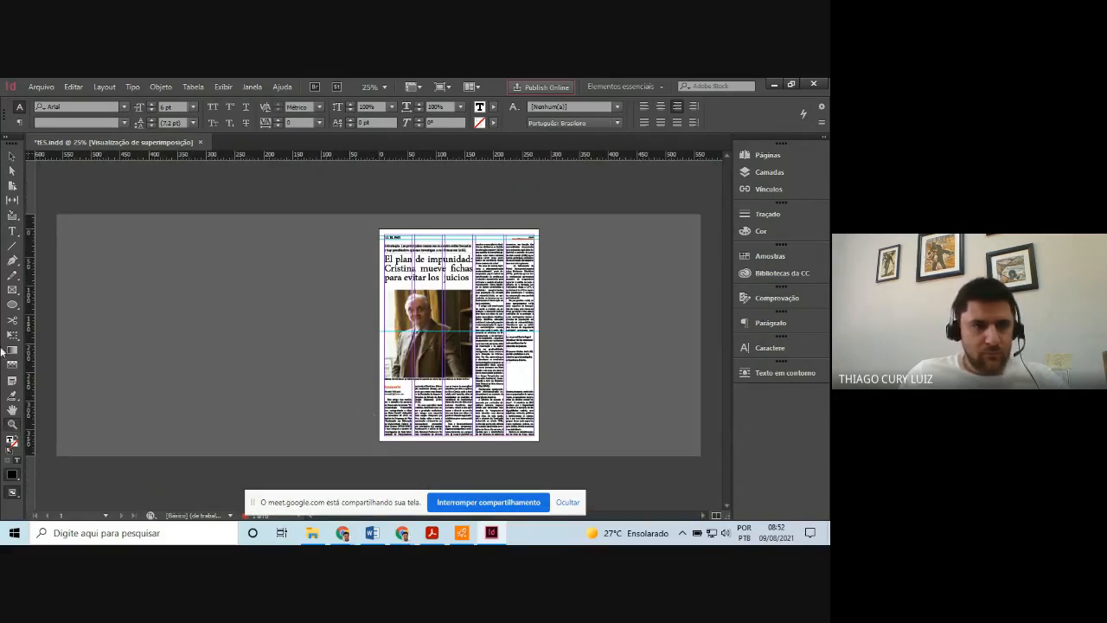
pyautogui.click(13, 157)
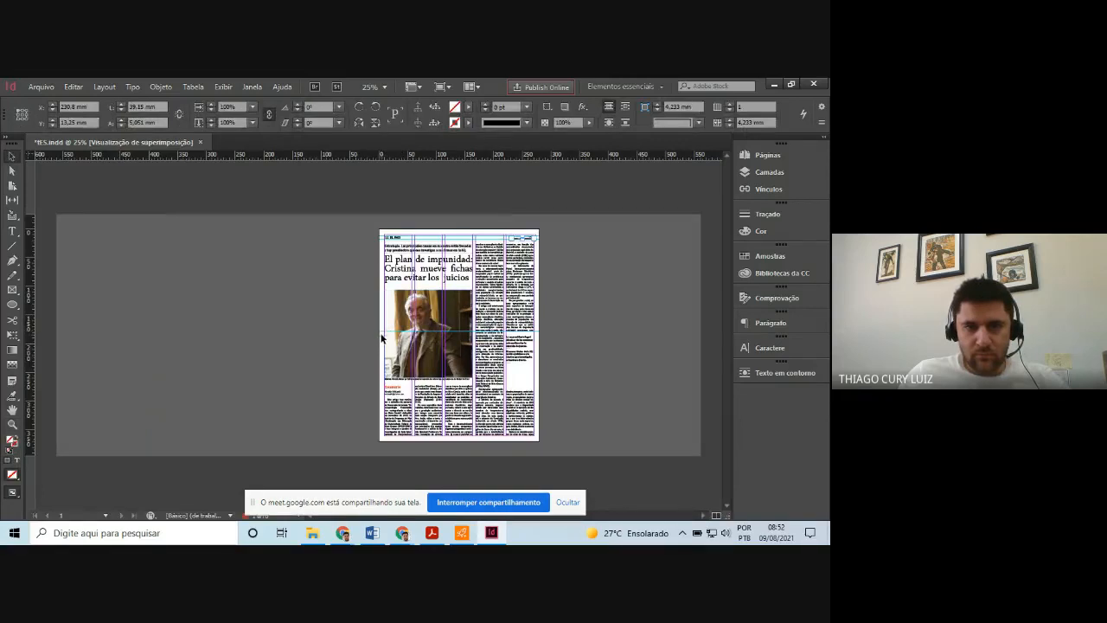
pyautogui.click(380, 336)
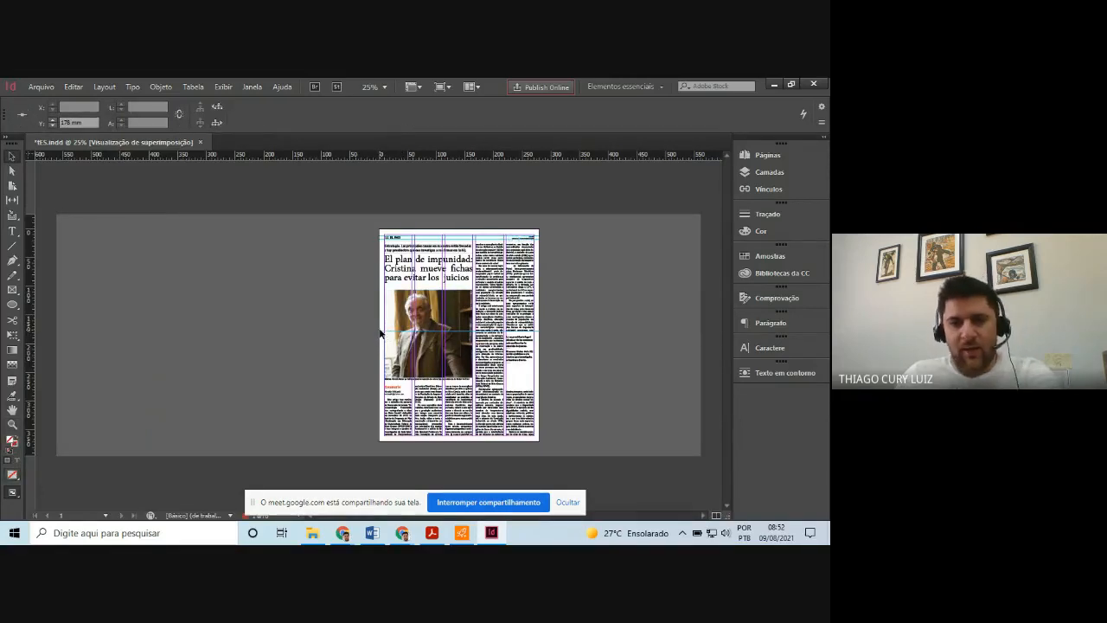
pyautogui.click(382, 336)
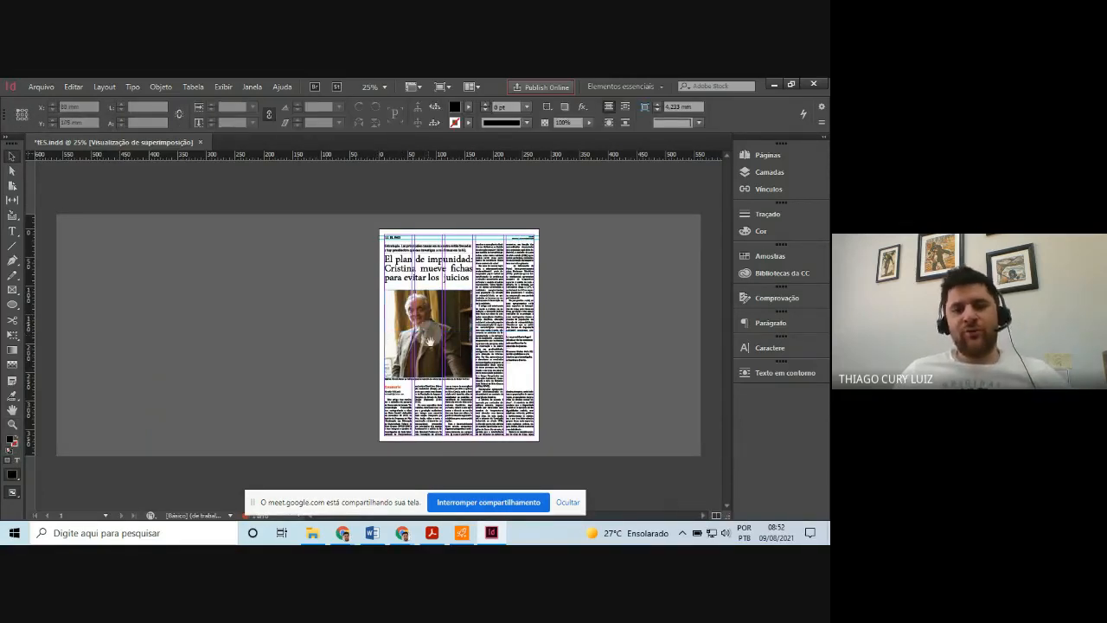
pyautogui.click(406, 317)
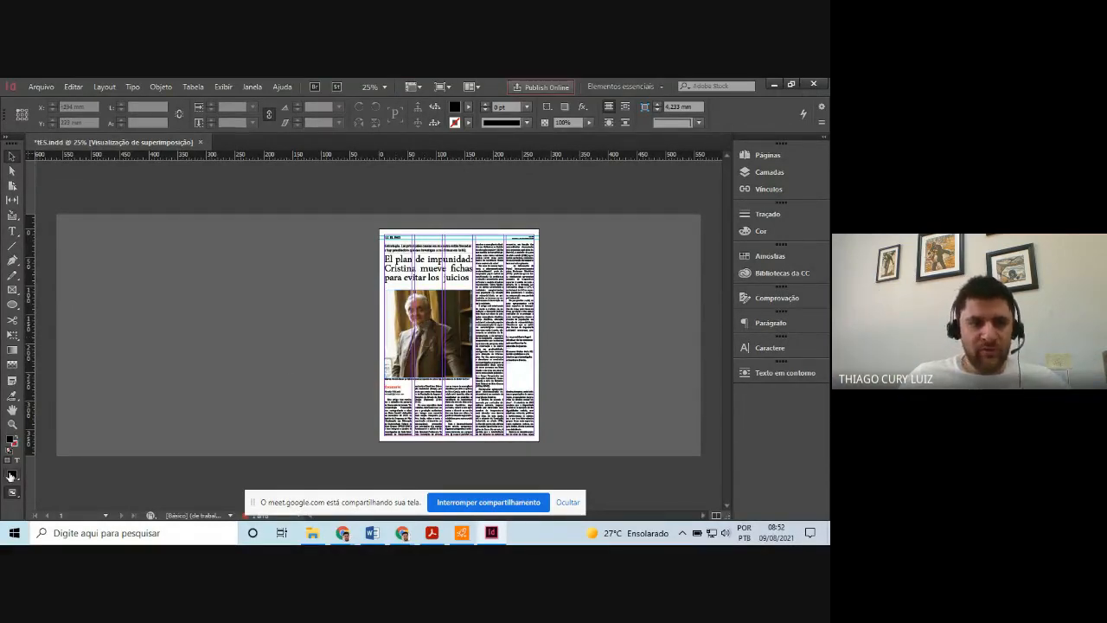
# Switch the document to Preview screen mode and fit the finished newspaper page to the view
pyautogui.moveTo(13, 494); pyautogui.dragTo(47, 440)
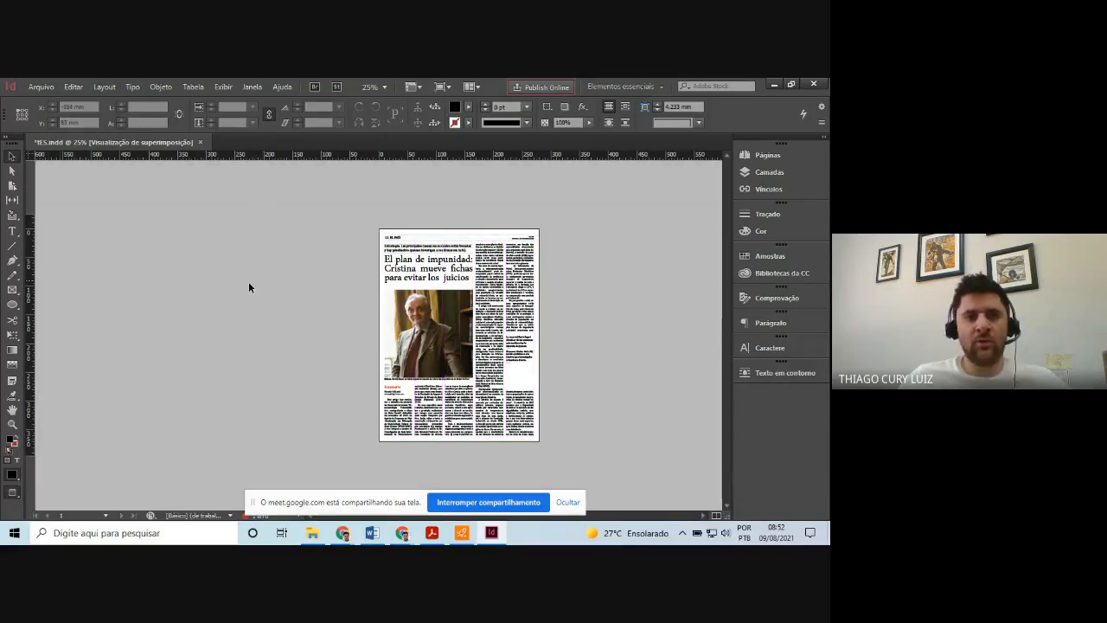
pyautogui.click(12, 424)
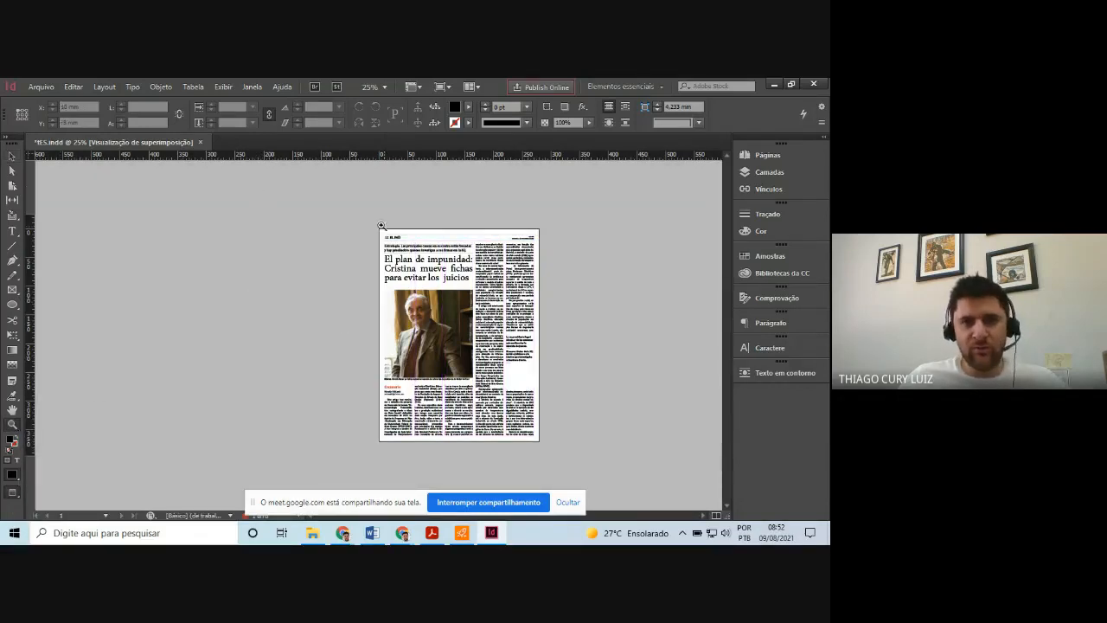
pyautogui.moveTo(378, 227); pyautogui.dragTo(543, 445)
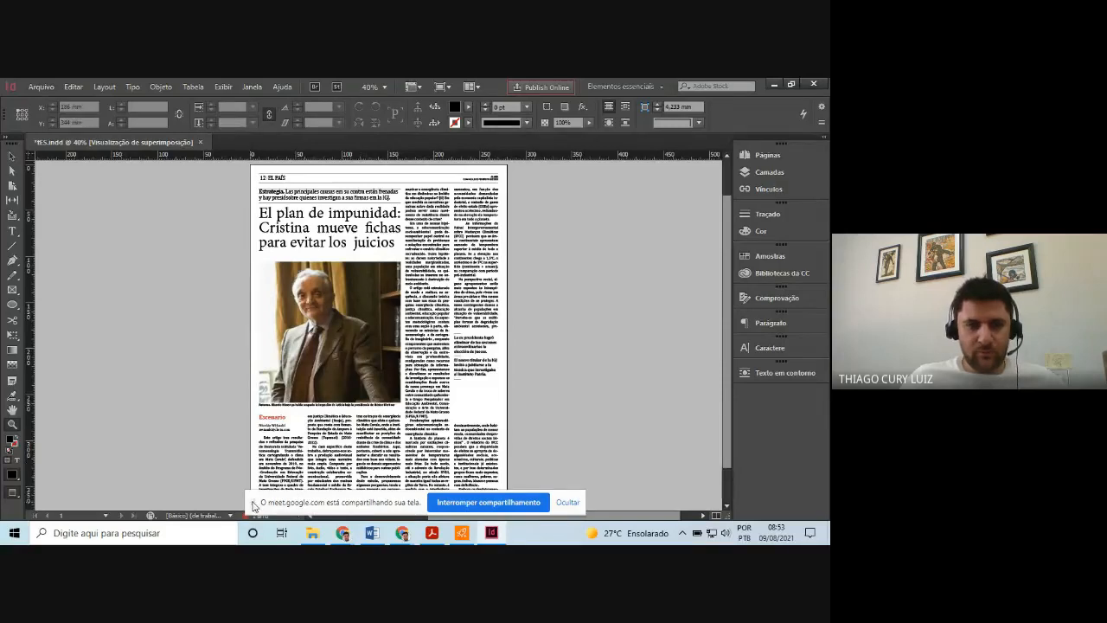
pyautogui.moveTo(252, 502); pyautogui.dragTo(216, 482)
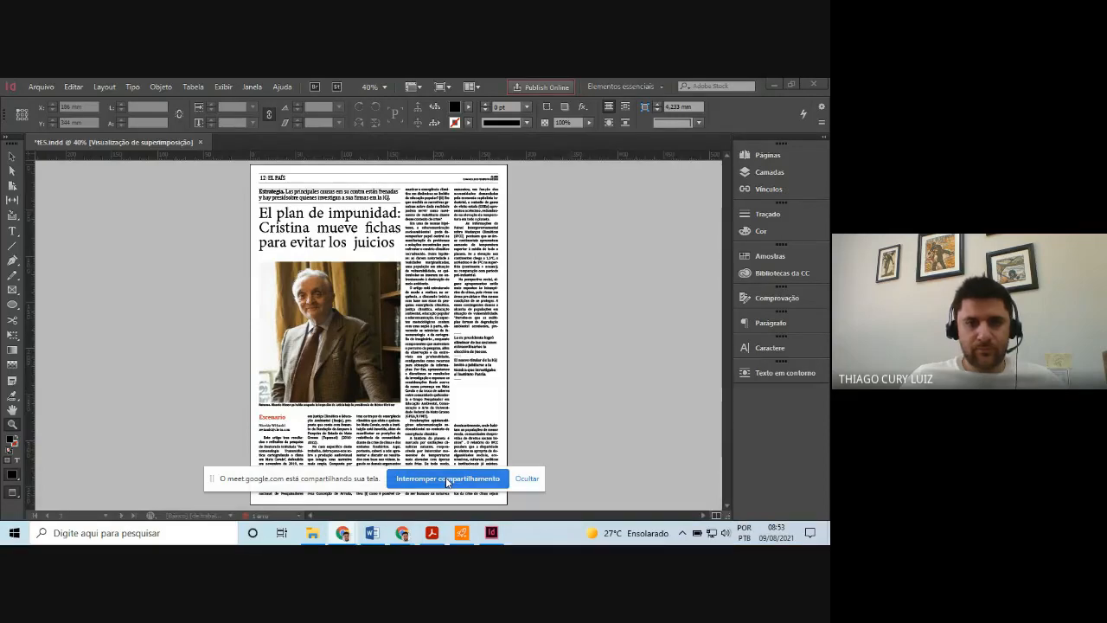
pyautogui.click(447, 480)
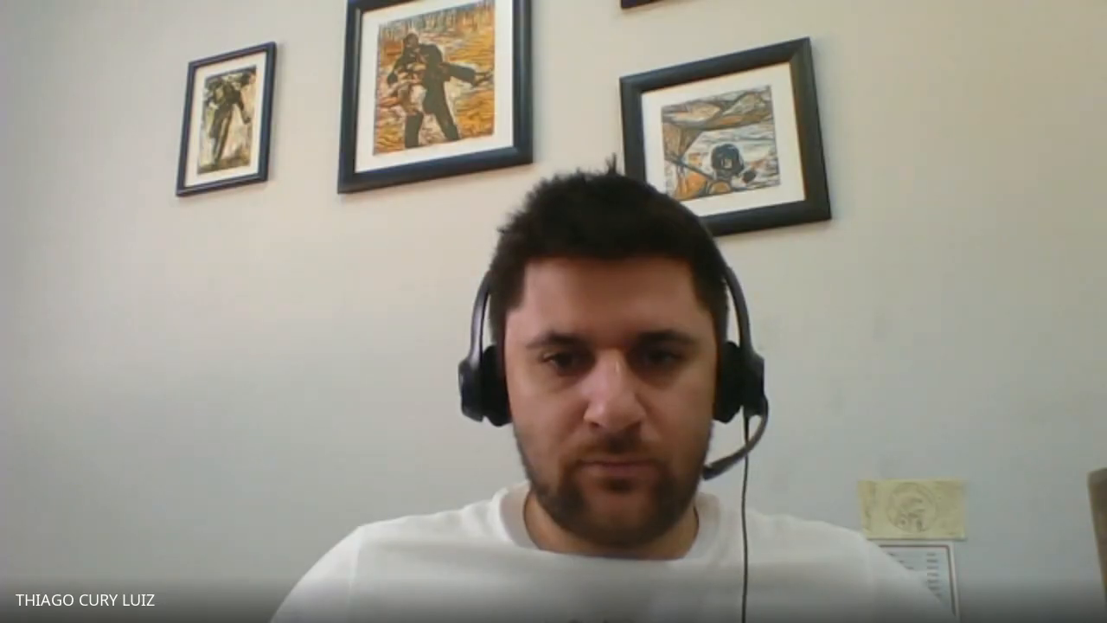